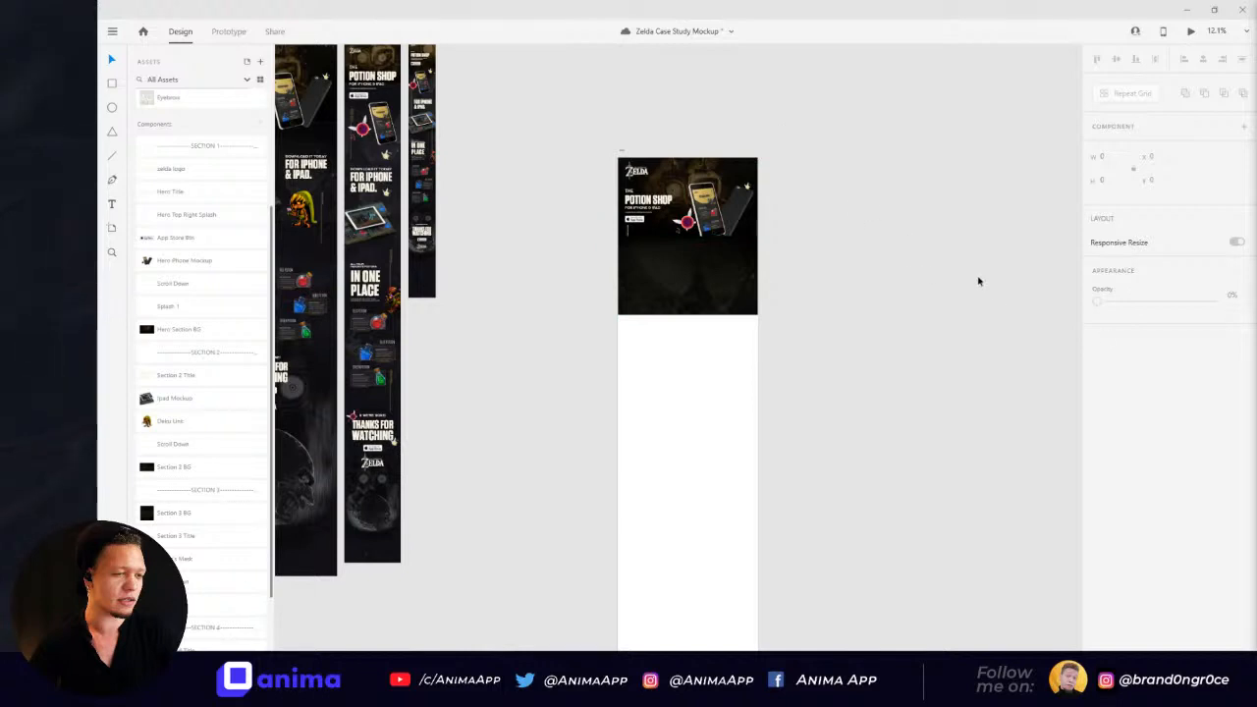
Step: Place the iPad Mockup component in the second section, overlapping the artboard's left edge
scroll(699, 269, up, 2)
drag(502, 270, 478, 249)
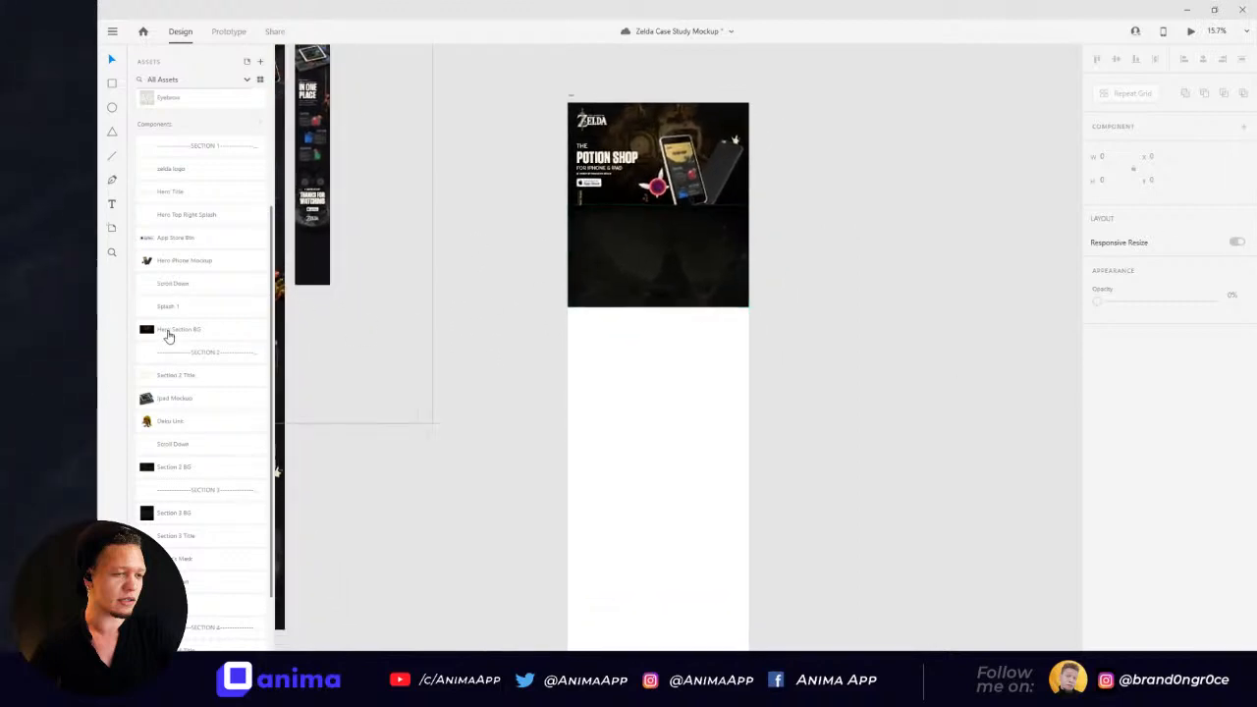
drag(167, 400, 721, 233)
scroll(508, 299, up, 4)
click(564, 257)
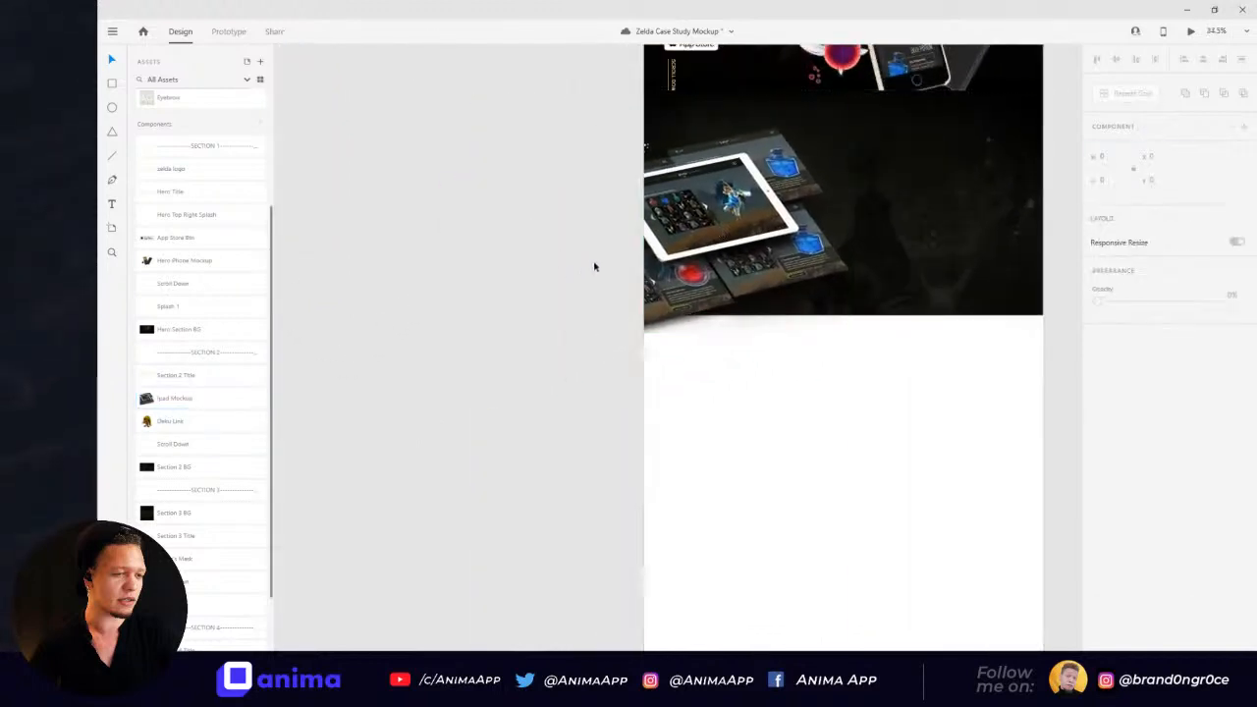
drag(614, 265, 437, 346)
click(770, 312)
drag(549, 317, 554, 307)
click(399, 364)
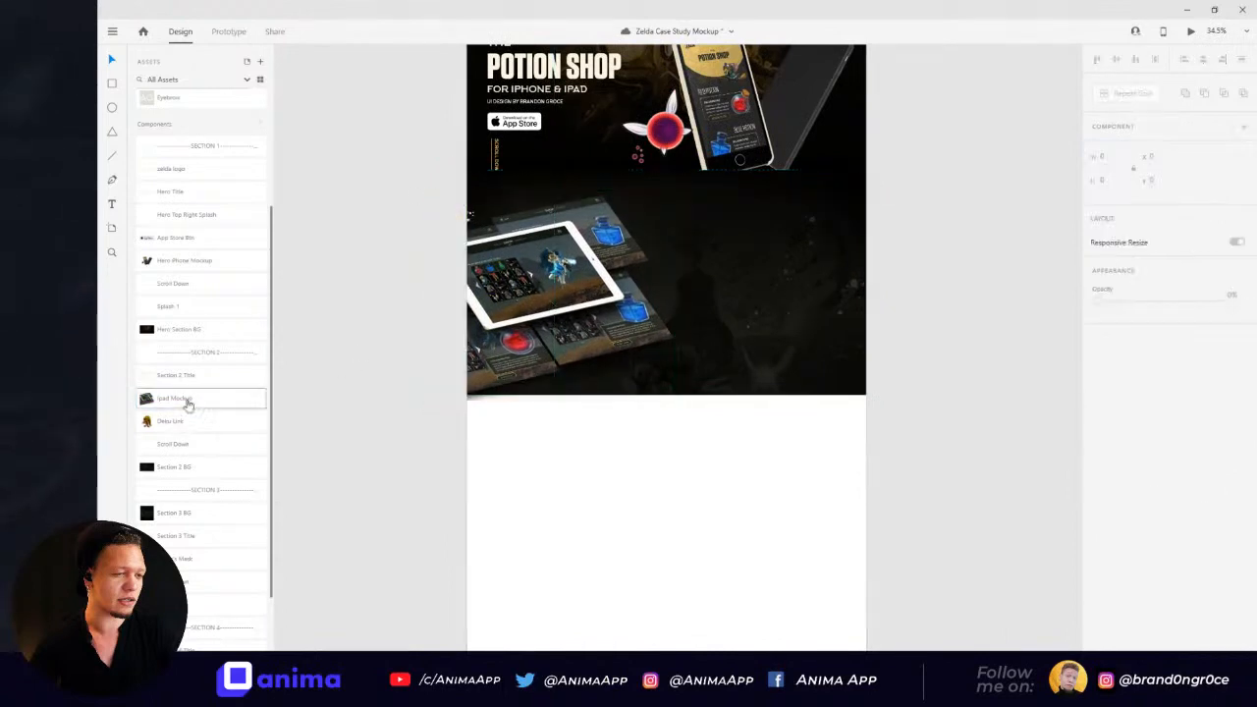
Step: Add the Deku Link component and the section 2 Scroll Down component to the right half of the second section
drag(166, 422, 753, 323)
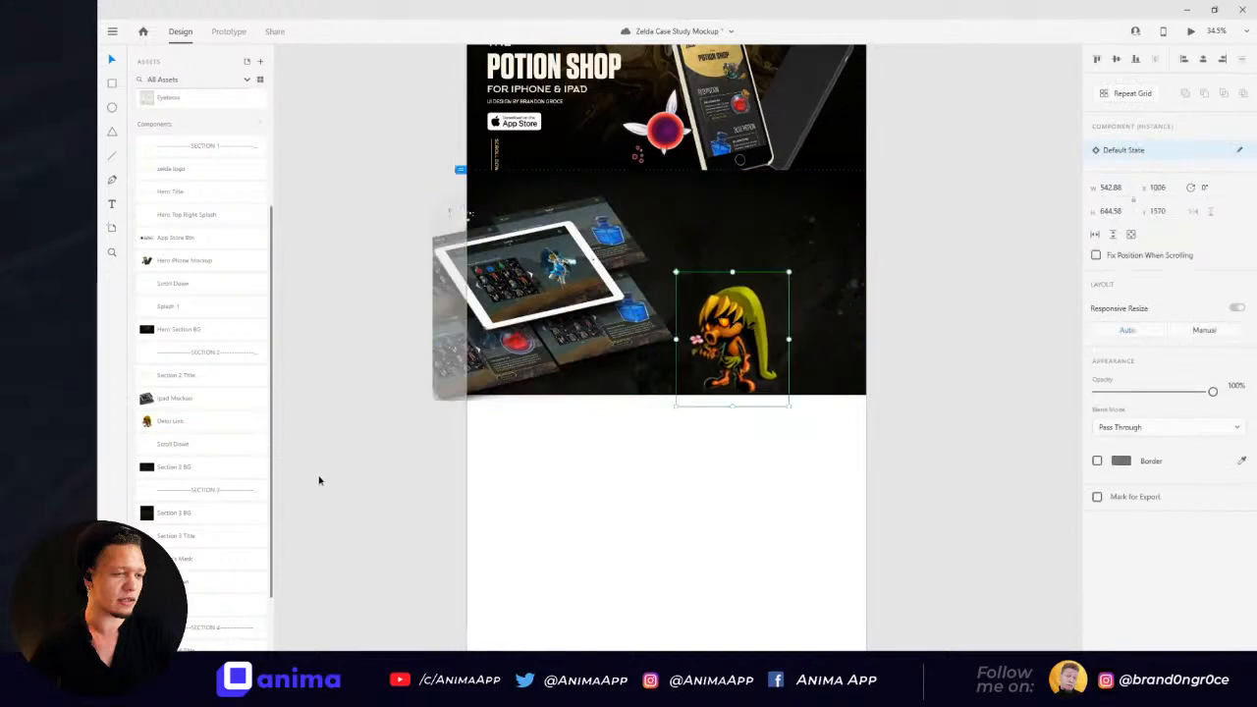
mouse_move(172, 444)
mouse_down()
mouse_move(711, 400)
mouse_move(962, 359)
mouse_up()
click(964, 364)
drag(951, 287, 1067, 491)
drag(164, 447, 809, 336)
click(940, 317)
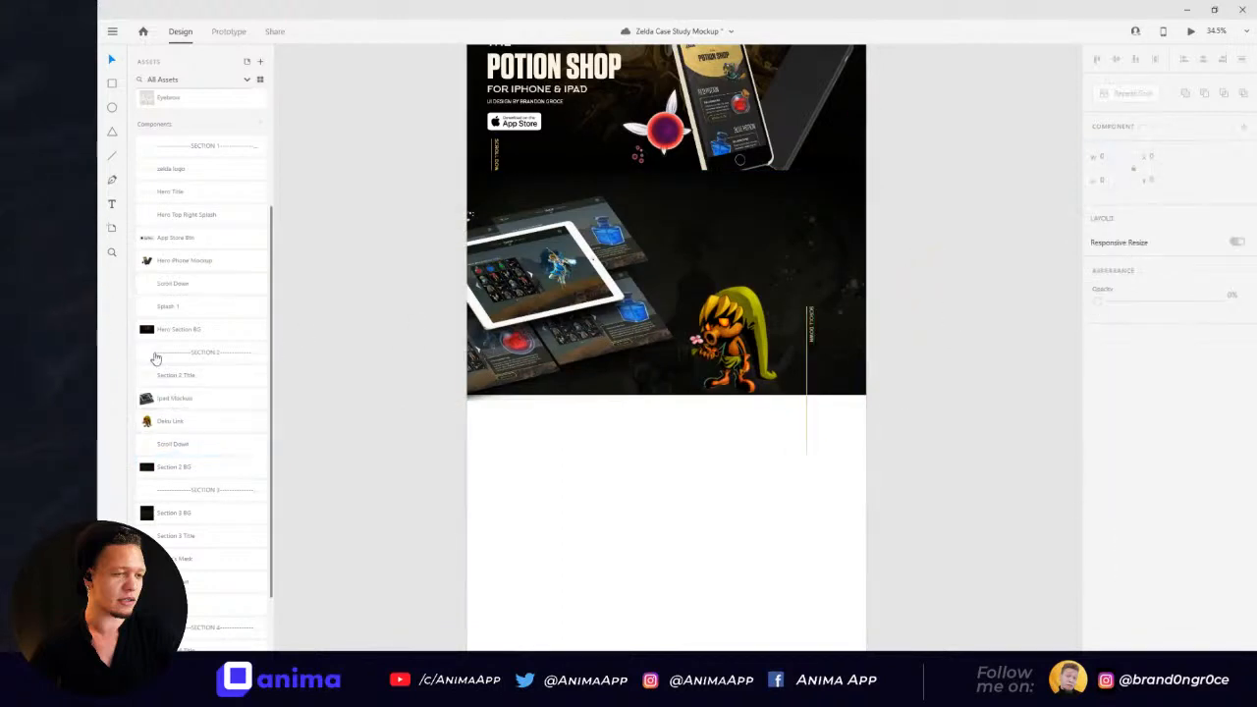
Step: Place the Section 2 Title component above the Deku Link character
drag(169, 375, 728, 228)
click(995, 233)
click(990, 157)
drag(969, 133, 930, 214)
Step: Send the second section's background to the back so it sits behind the hero phone mockup
click(821, 331)
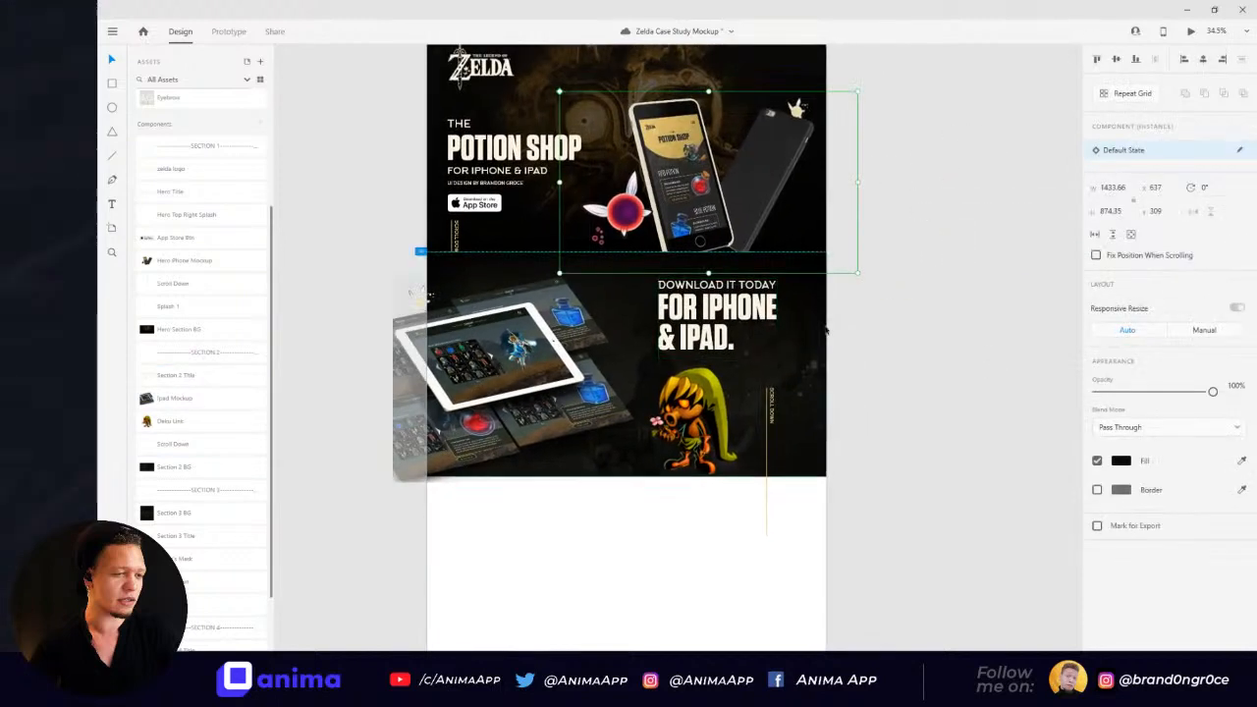
key(ctrl+shift+[)
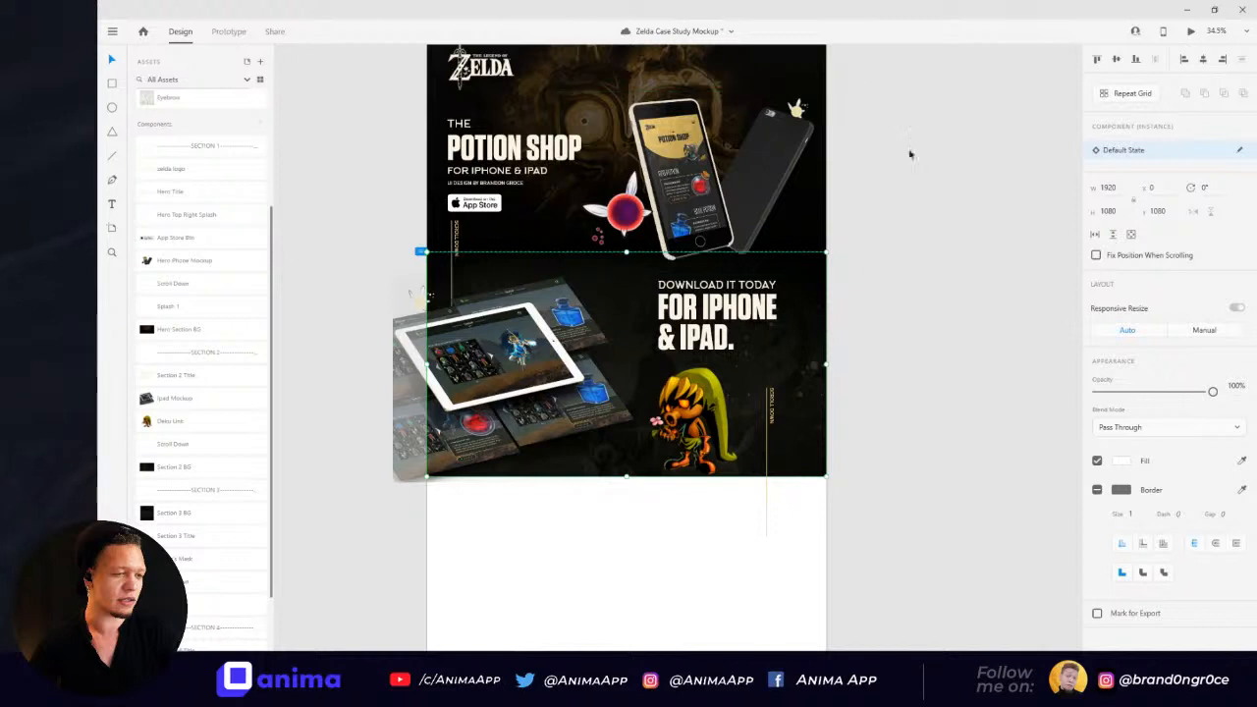
click(876, 197)
Step: Move the iPad mockup down and to the right, flush with the artboard's left edge
drag(558, 312, 510, 393)
click(971, 345)
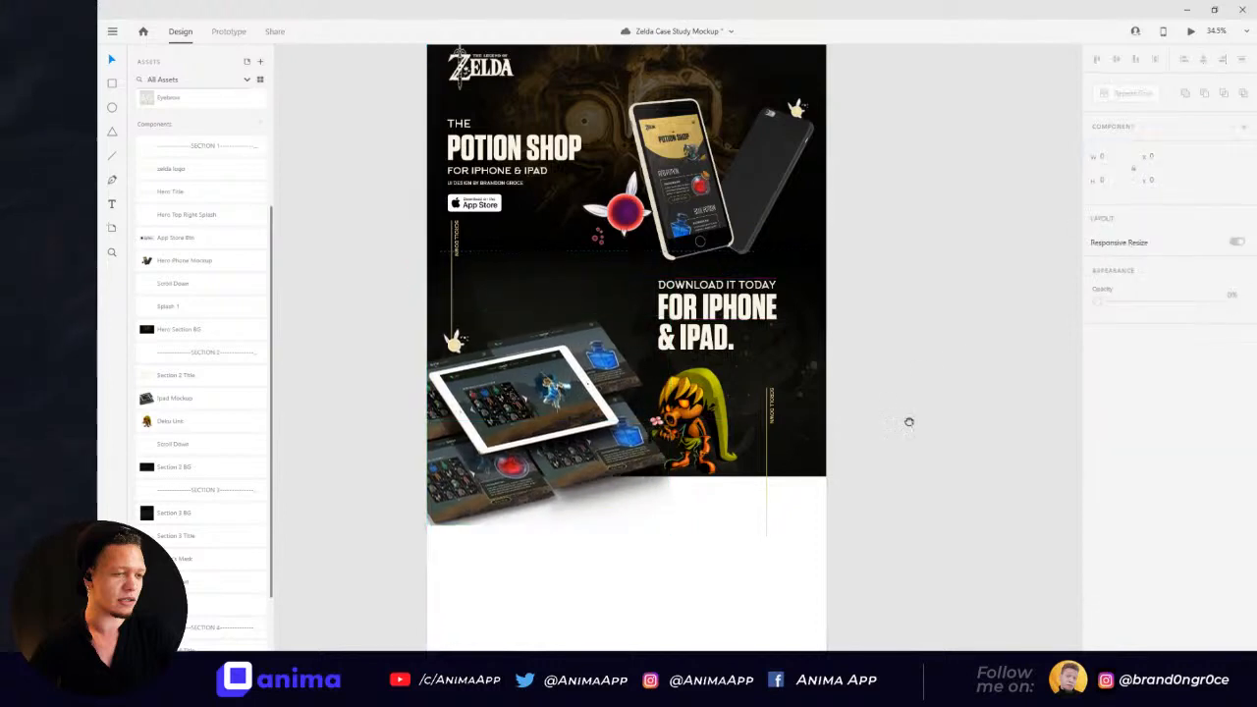
drag(910, 426, 899, 383)
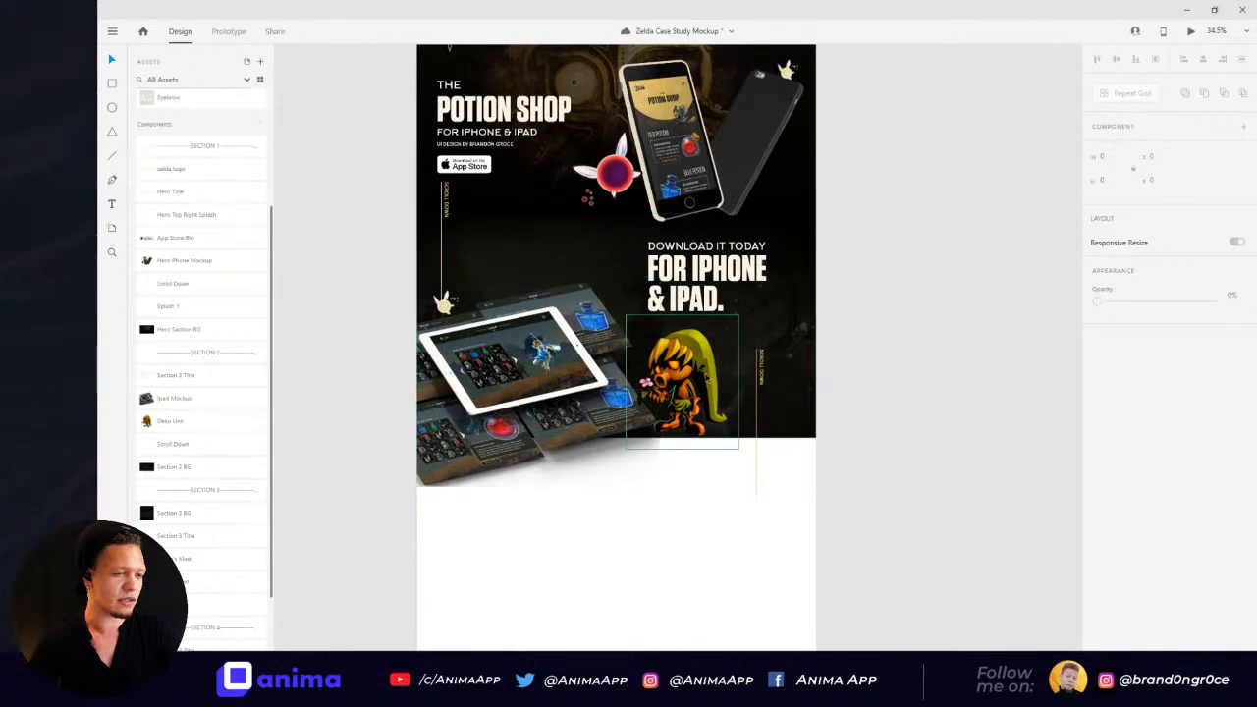
Step: Align the section 2 title, Deku Link and the Scroll Down indicator to the right-hand columns of the layout grid
drag(699, 388, 725, 388)
drag(670, 295, 688, 294)
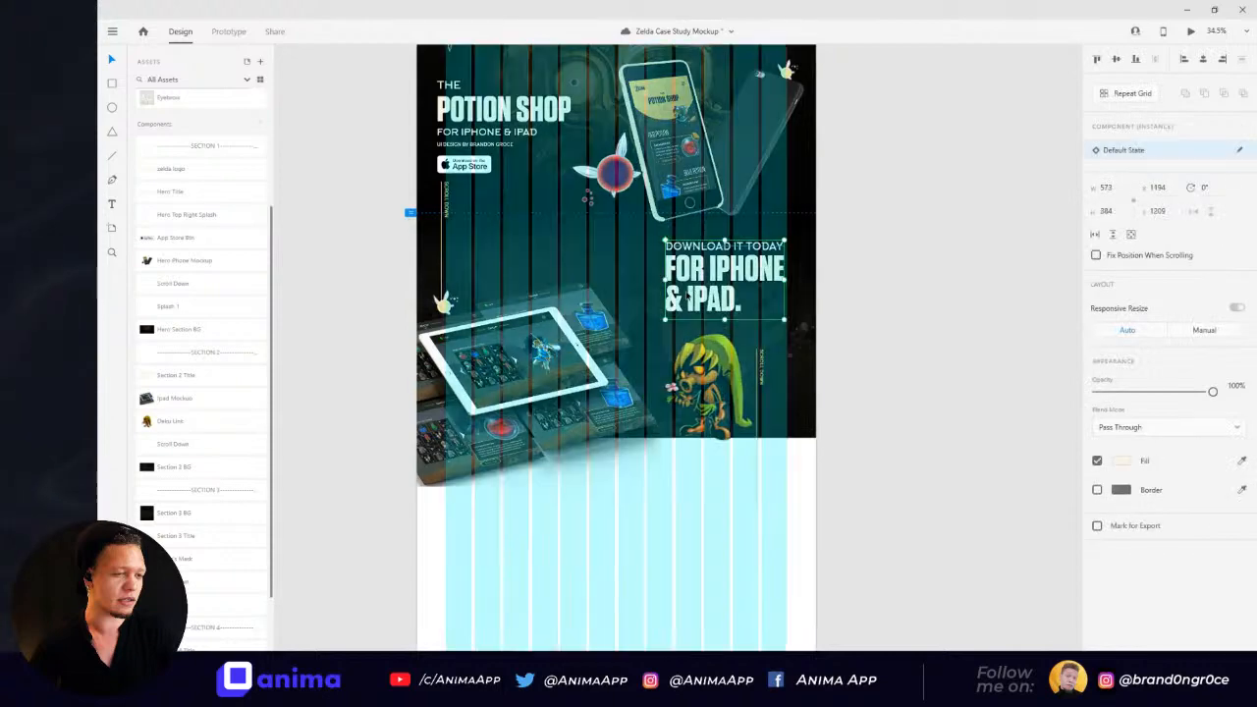
scroll(739, 320, up, 3)
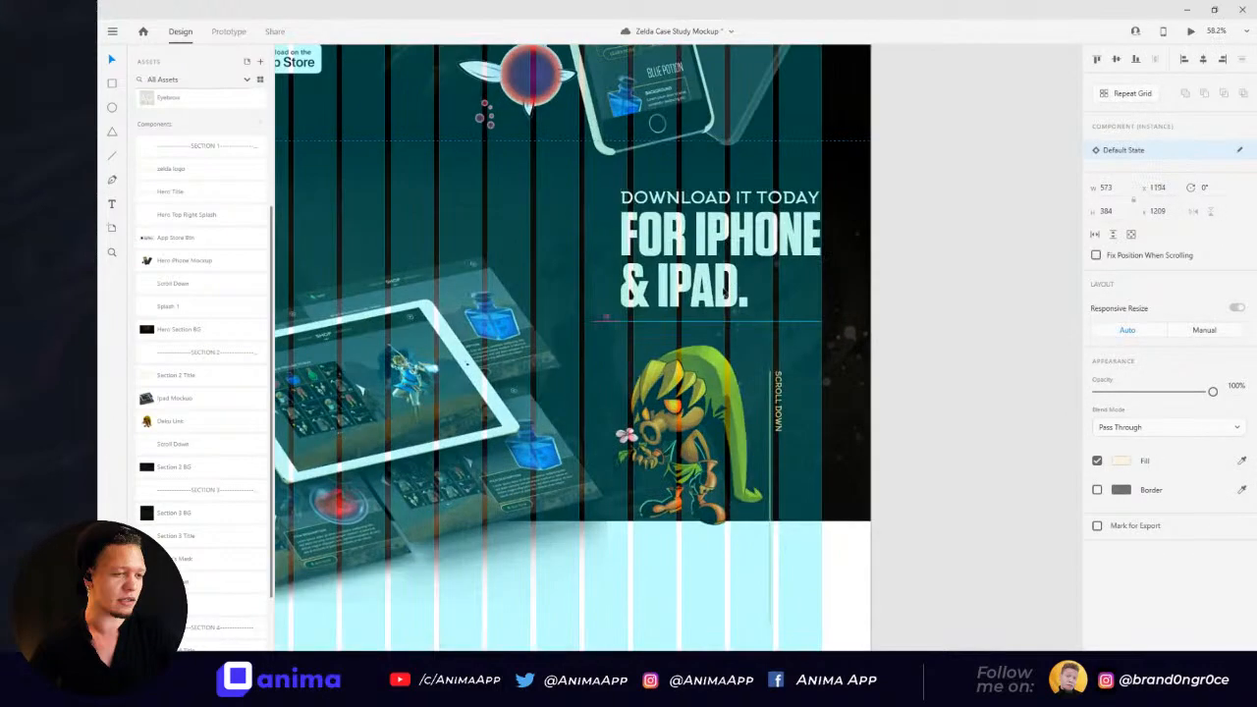
click(701, 400)
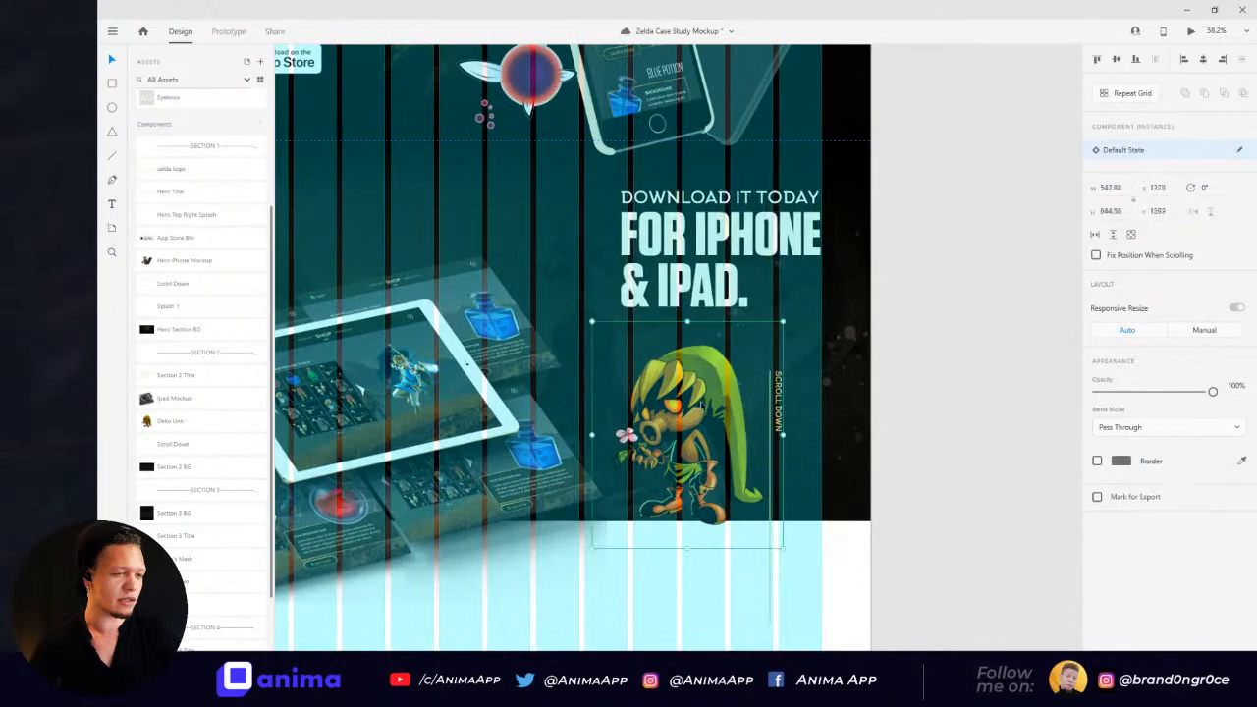
drag(697, 407, 719, 408)
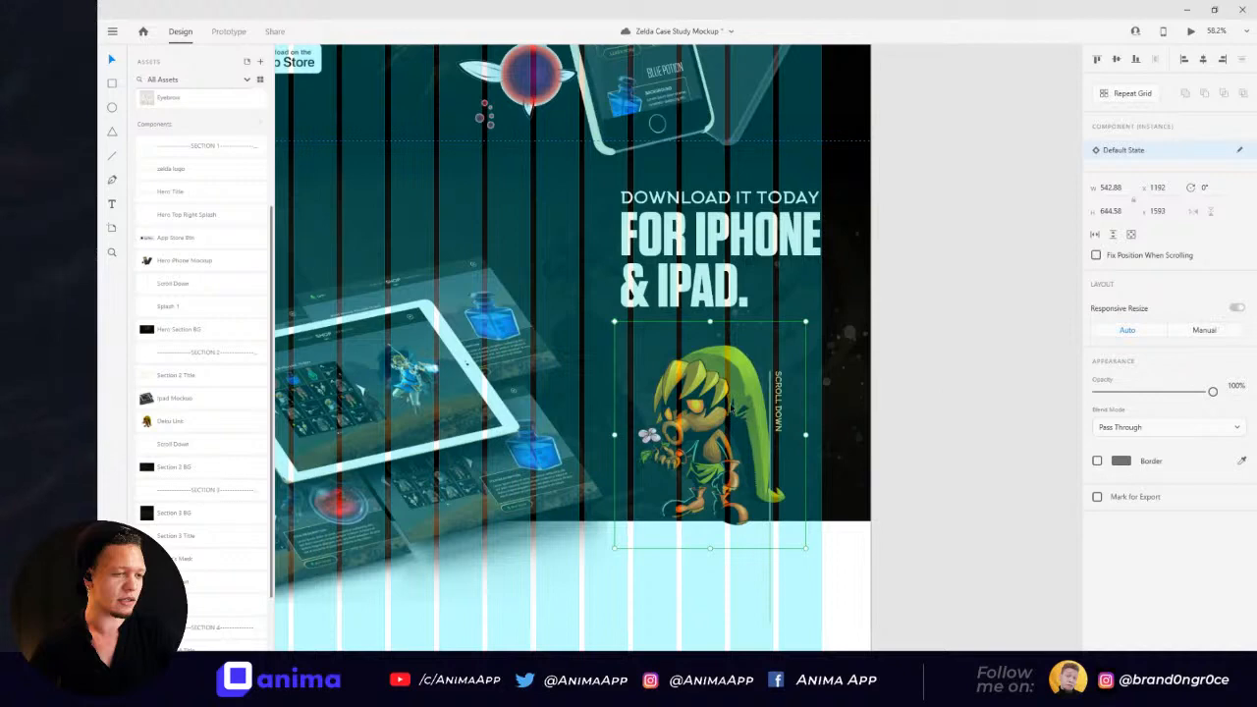
drag(787, 393, 825, 389)
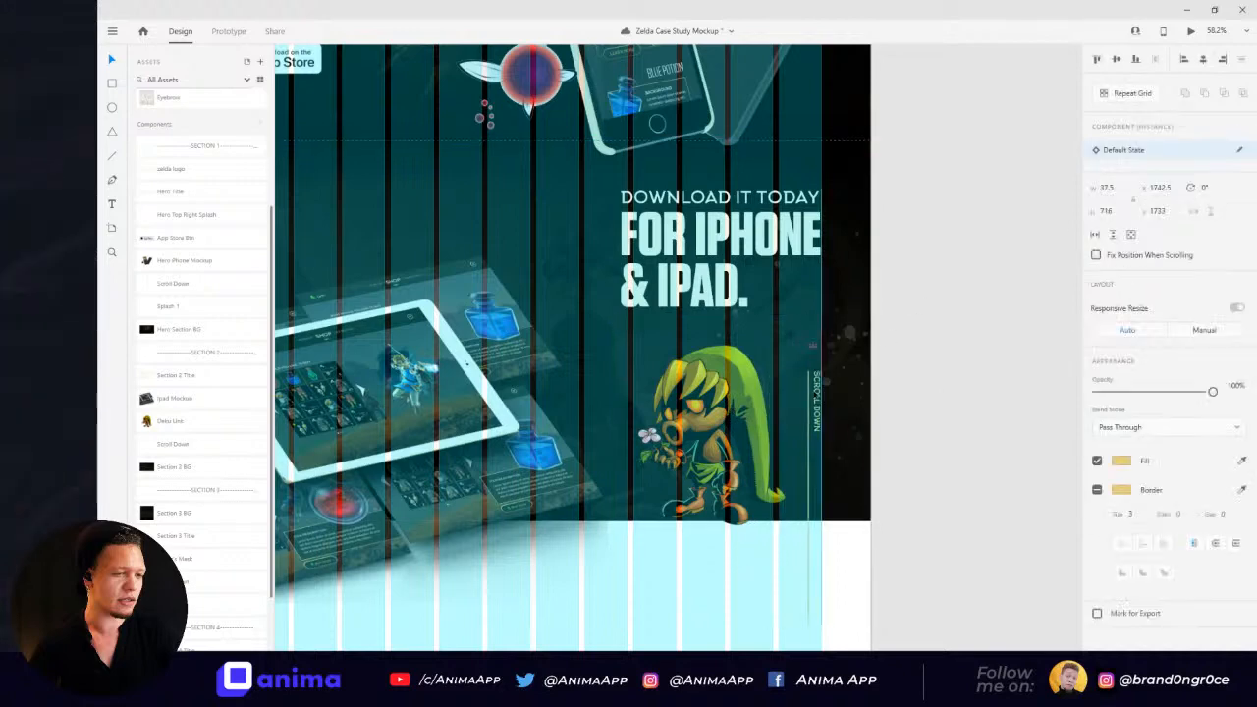
click(992, 318)
Step: Place the Section 3 BG component below the second section and send it behind the iPad mockup
scroll(931, 350, down, 5)
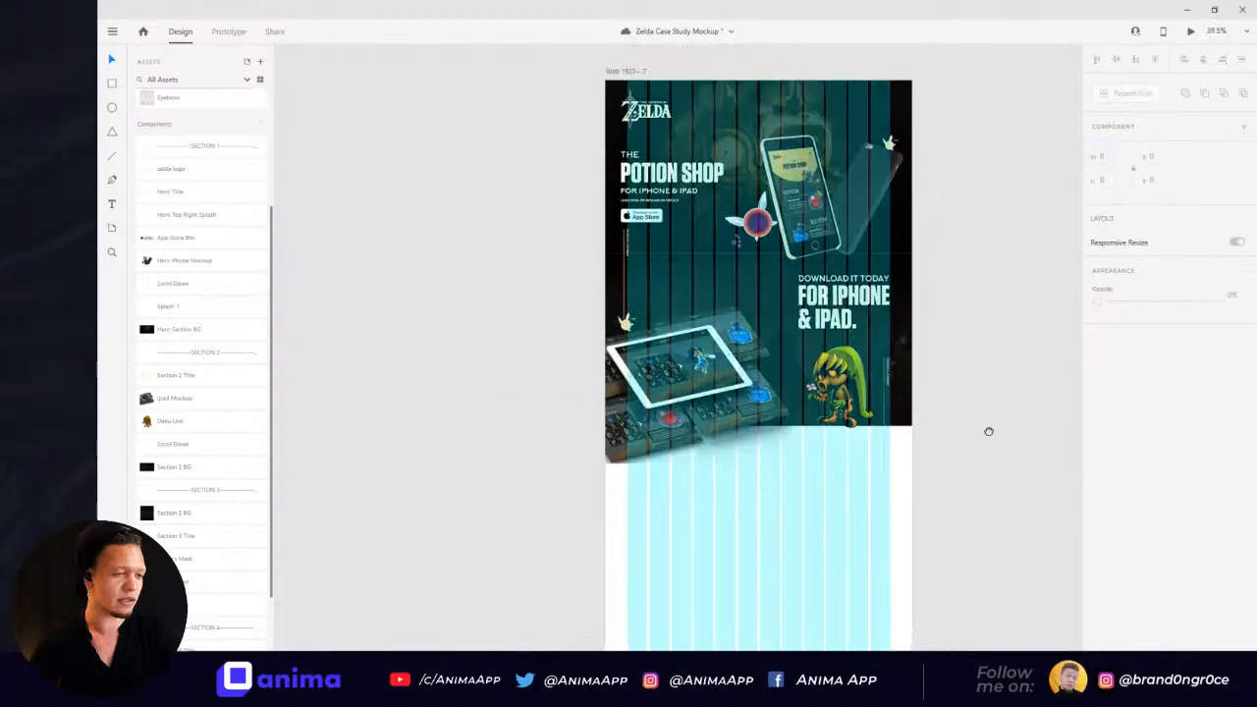
drag(989, 435, 950, 367)
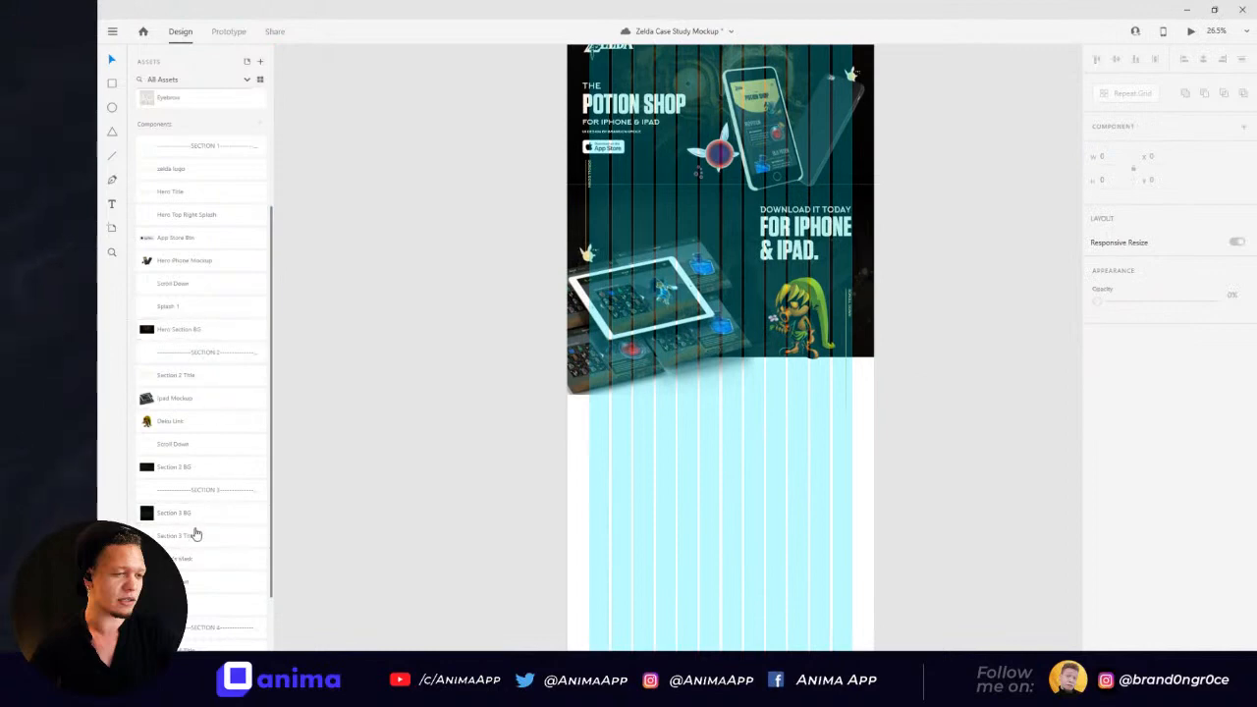
scroll(193, 396, down, 2)
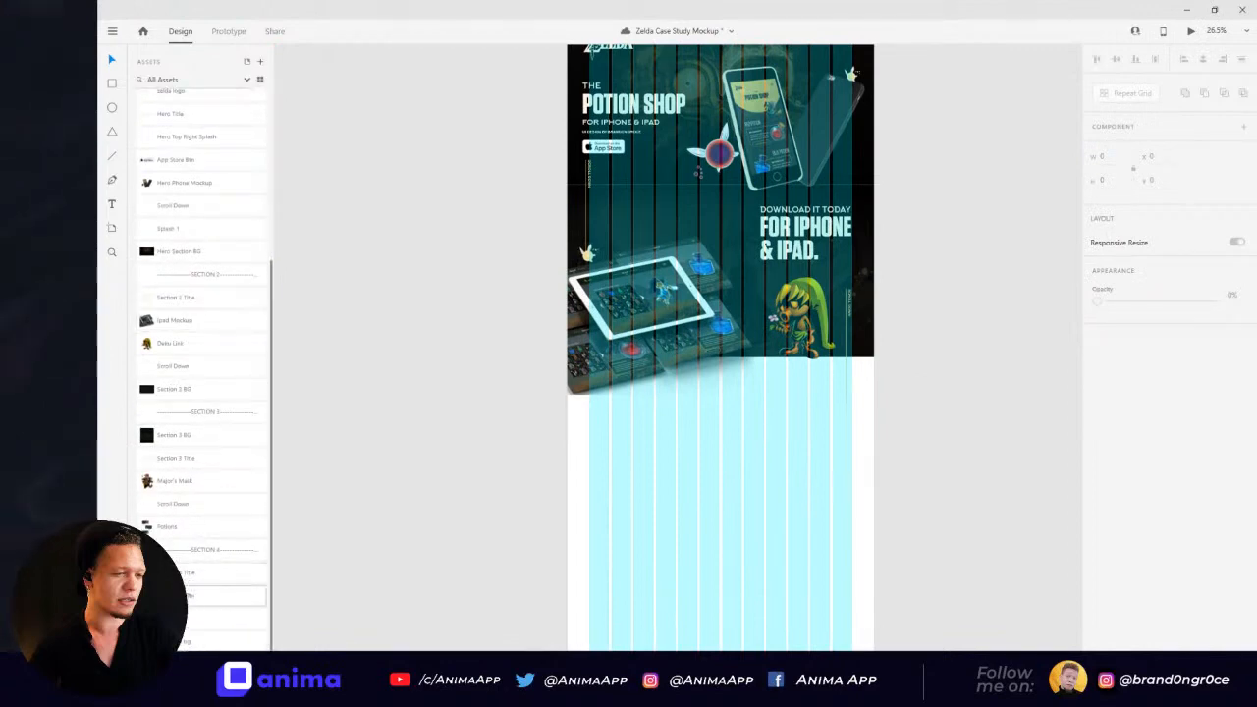
scroll(385, 464, down, 1)
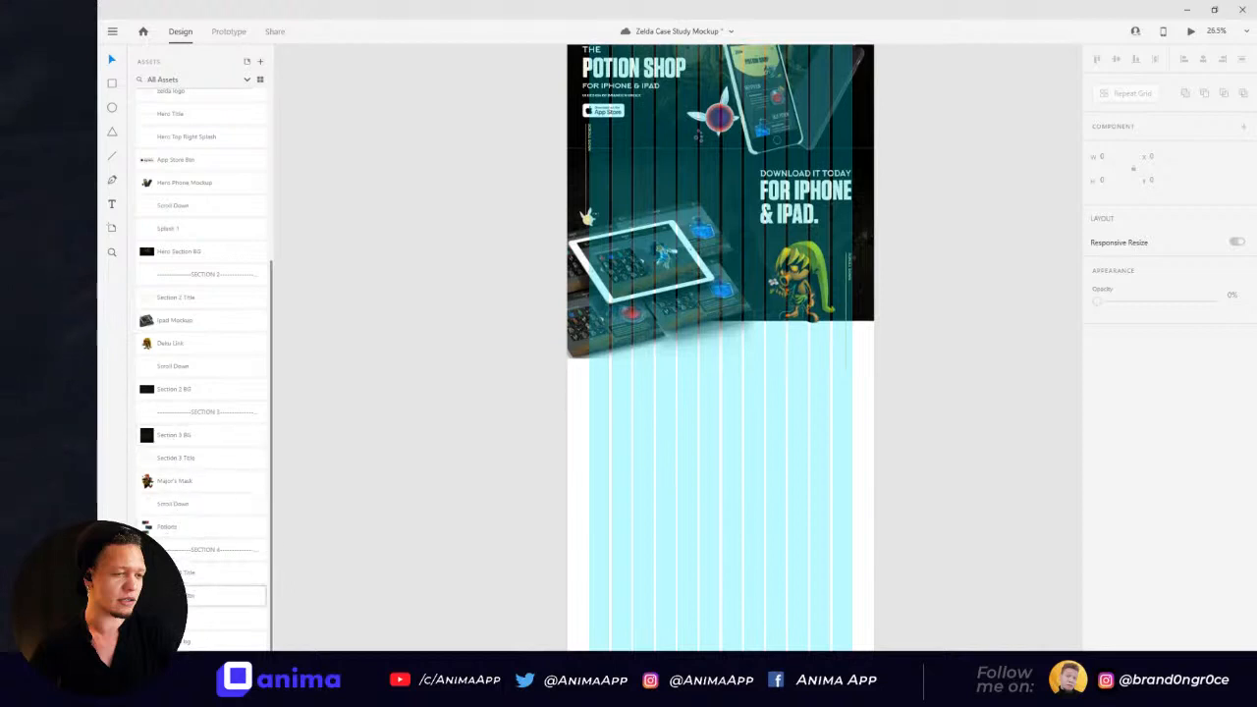
drag(174, 434, 673, 457)
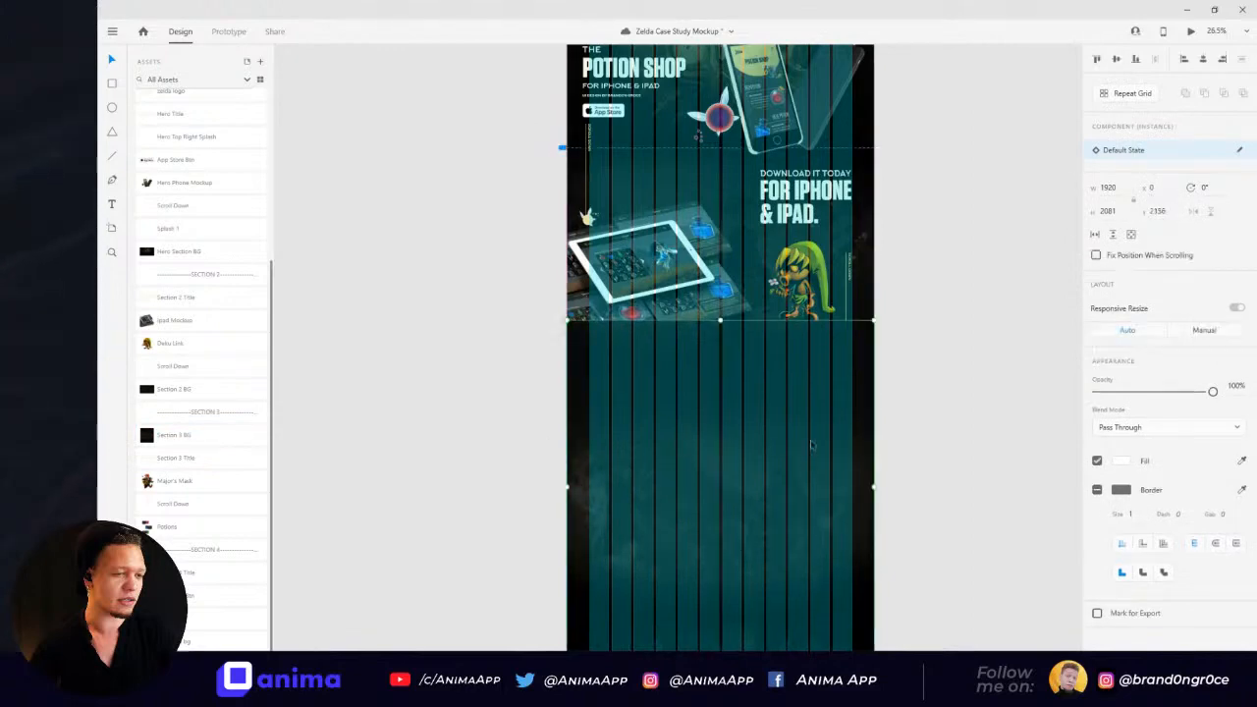
click(933, 229)
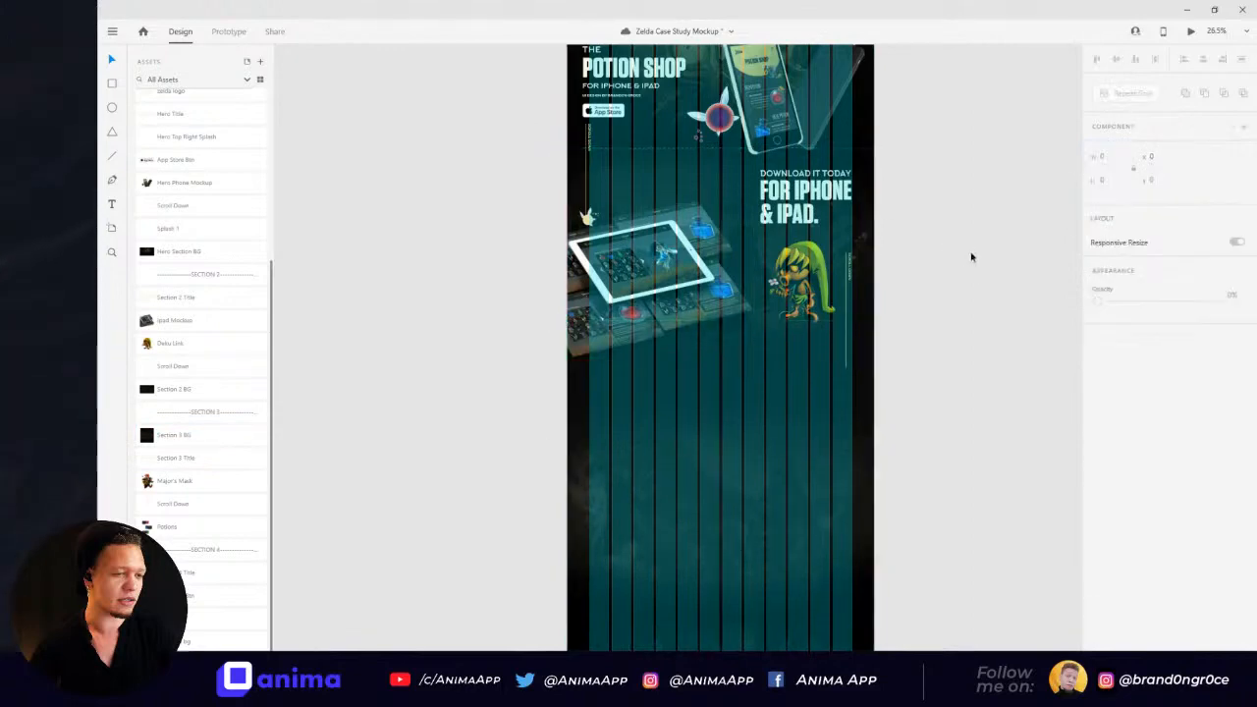
Step: Hide the layout grid and snap the section 3 background flush against the second section's bottom edge, centred on the artboard
click(718, 443)
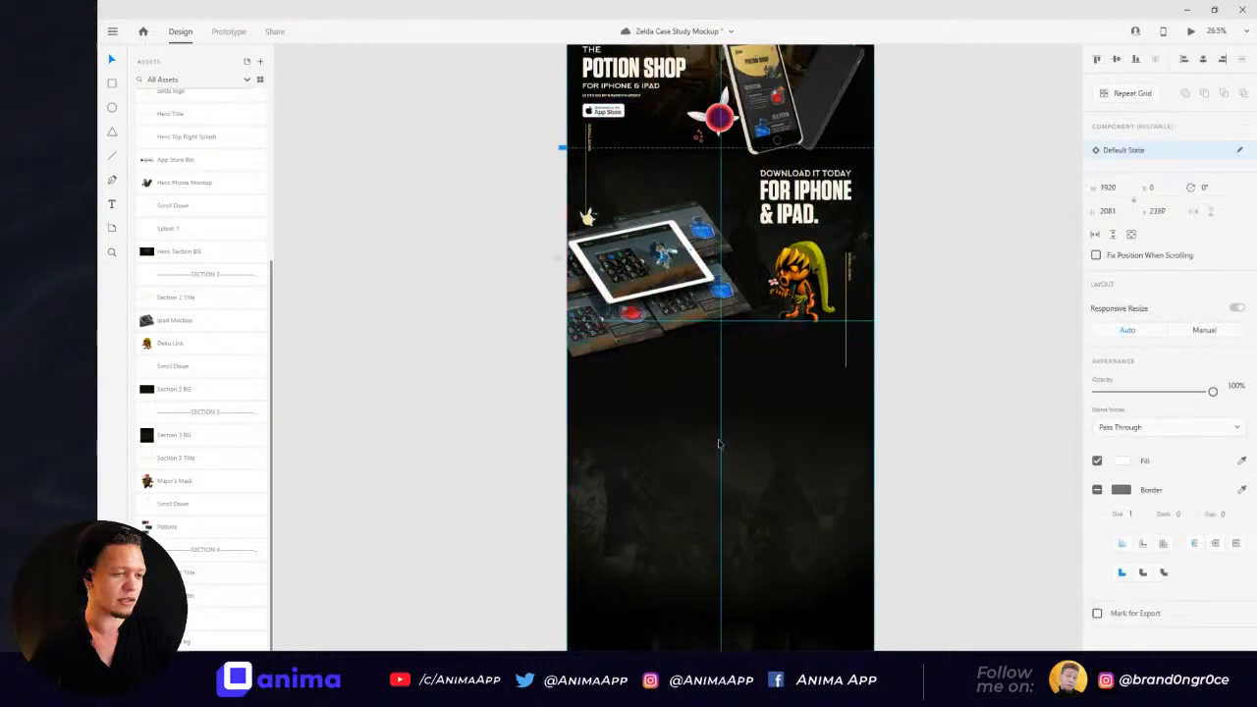
click(925, 327)
drag(791, 419, 765, 388)
click(762, 388)
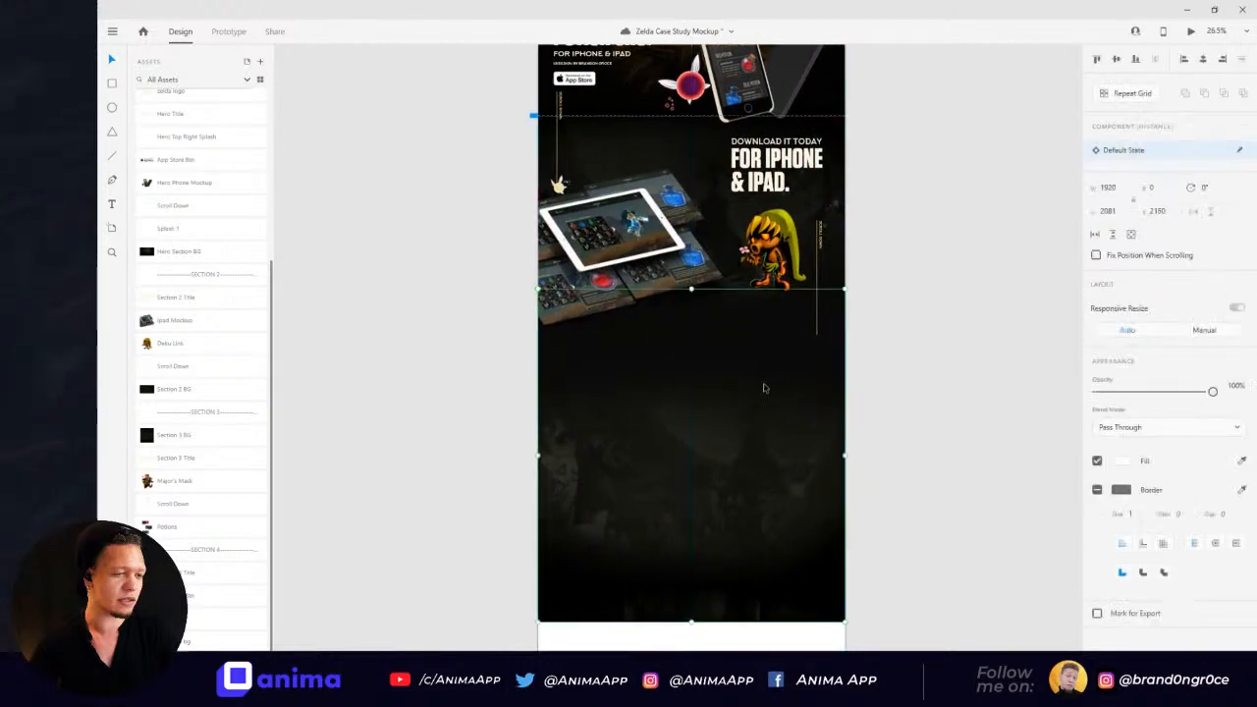
click(888, 261)
Step: Select the section 2 Scroll Down indicator and save the document
scroll(874, 245, up, 5)
click(711, 226)
drag(844, 194, 950, 301)
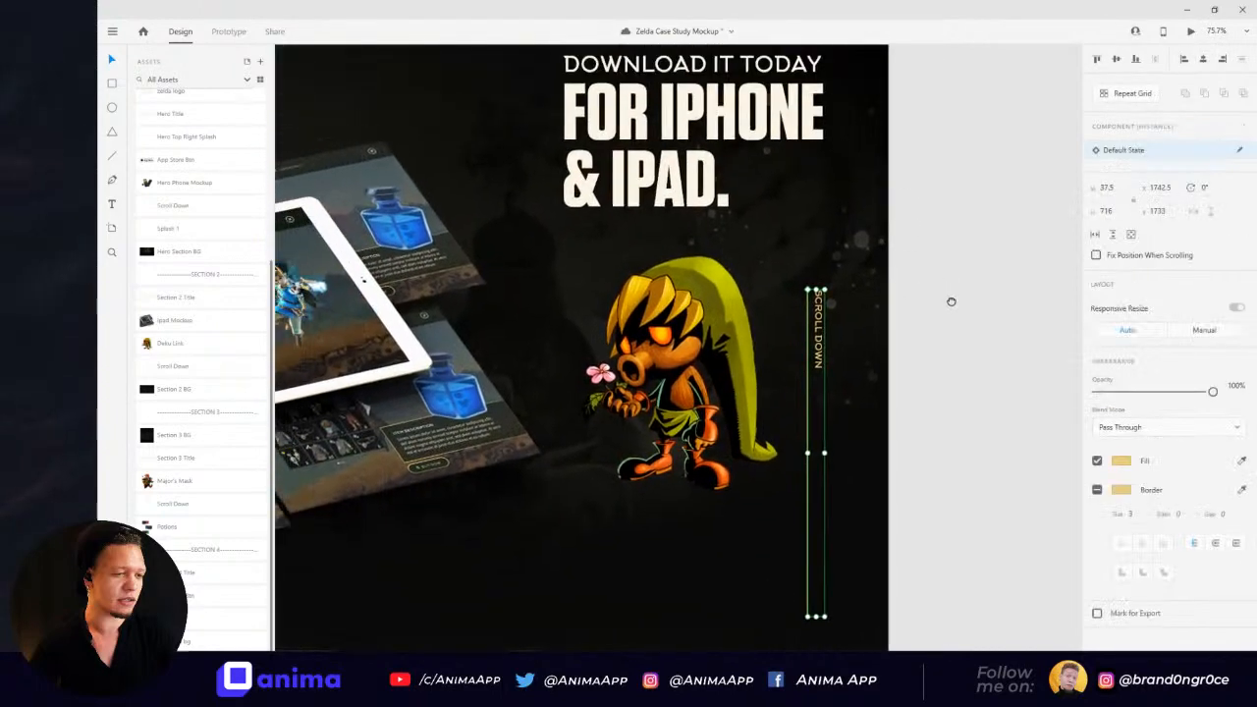
scroll(968, 324, down, 2)
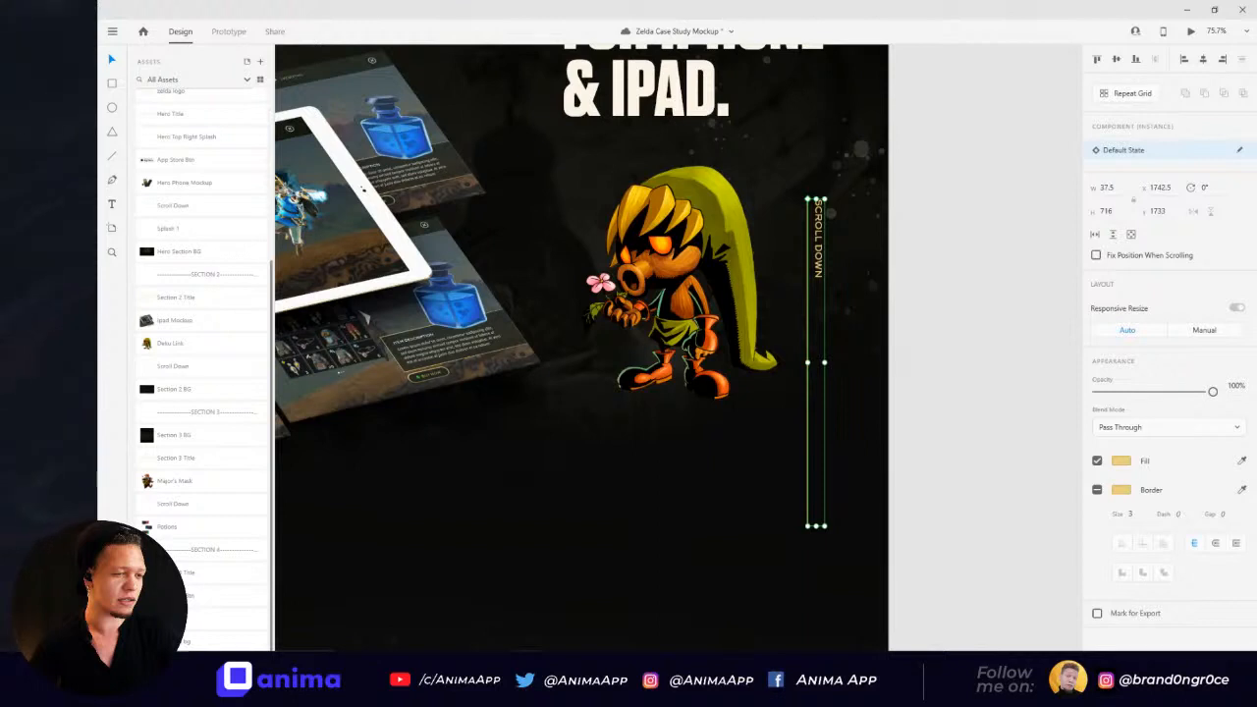
scroll(928, 351, down, 2)
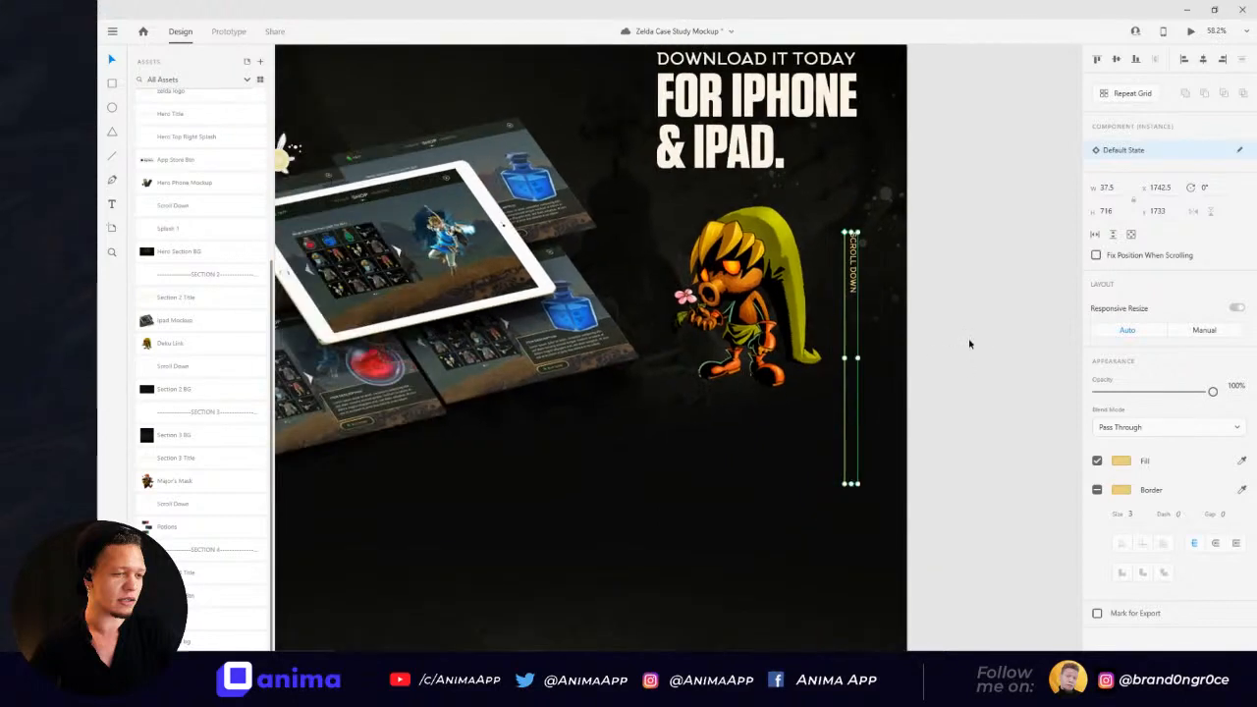
key(ctrl+s)
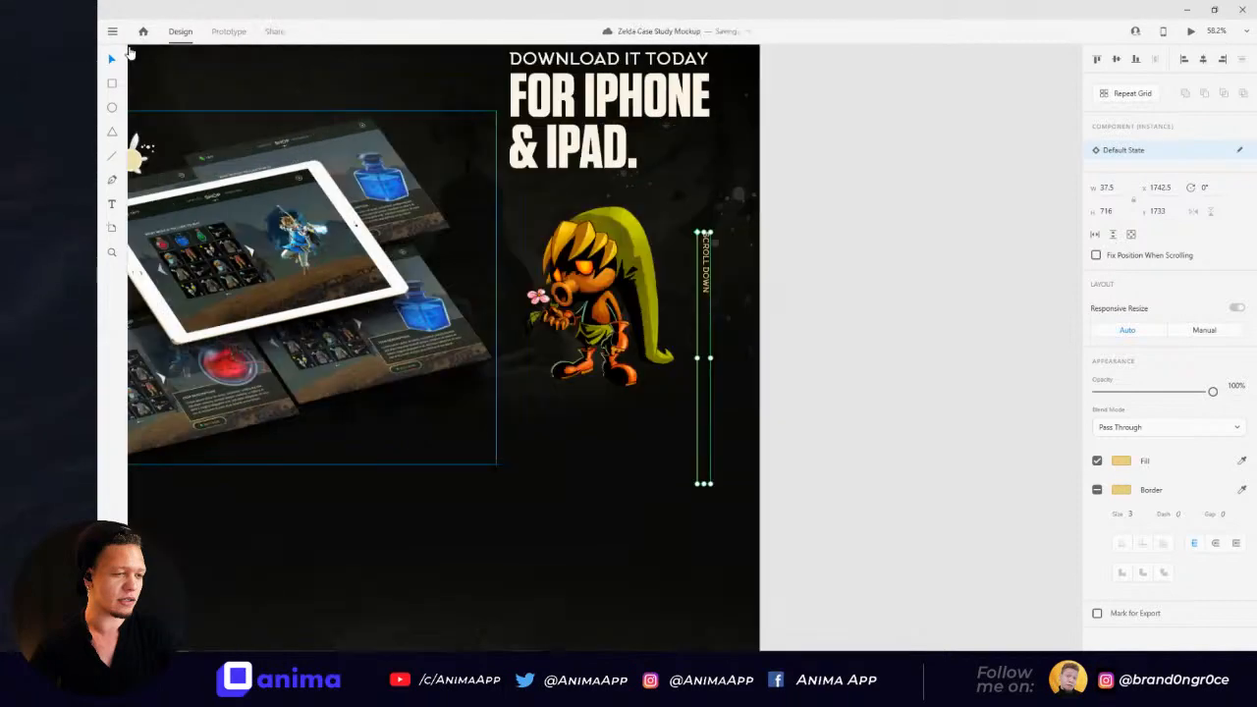
Step: Show the list of installed plugins and open the Discover Plugins catalogue
key(ctrl+shift+p)
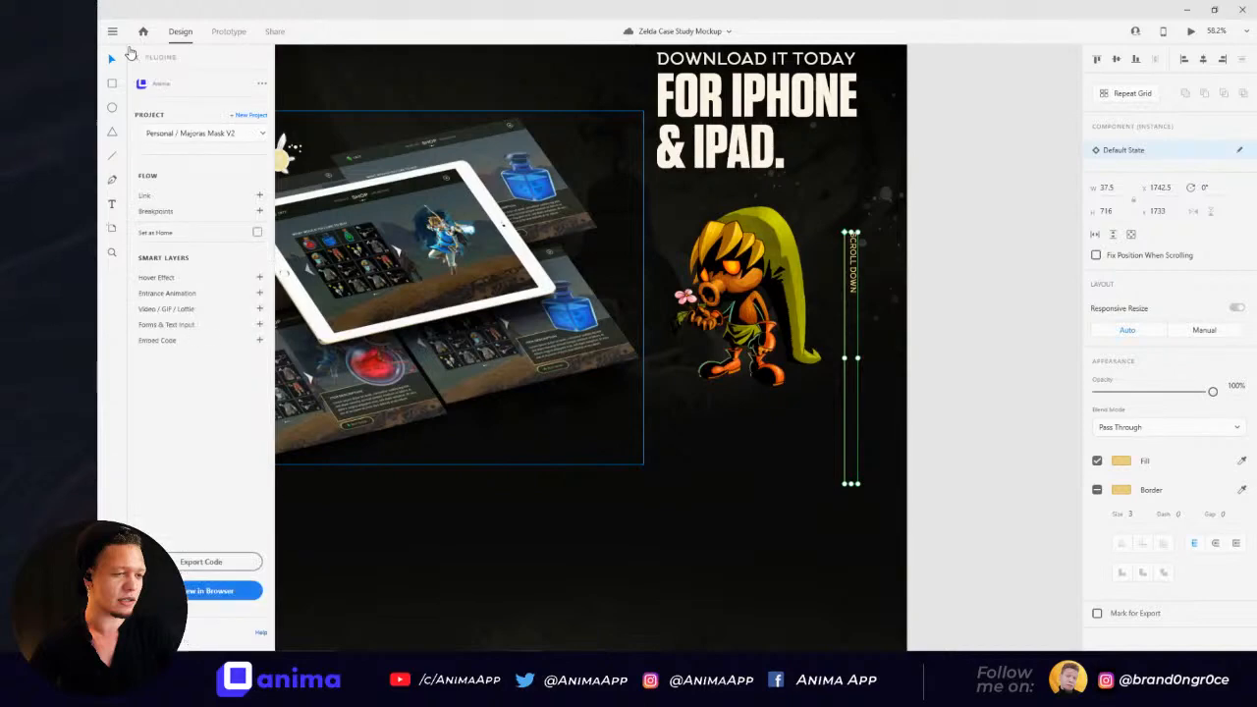
click(139, 59)
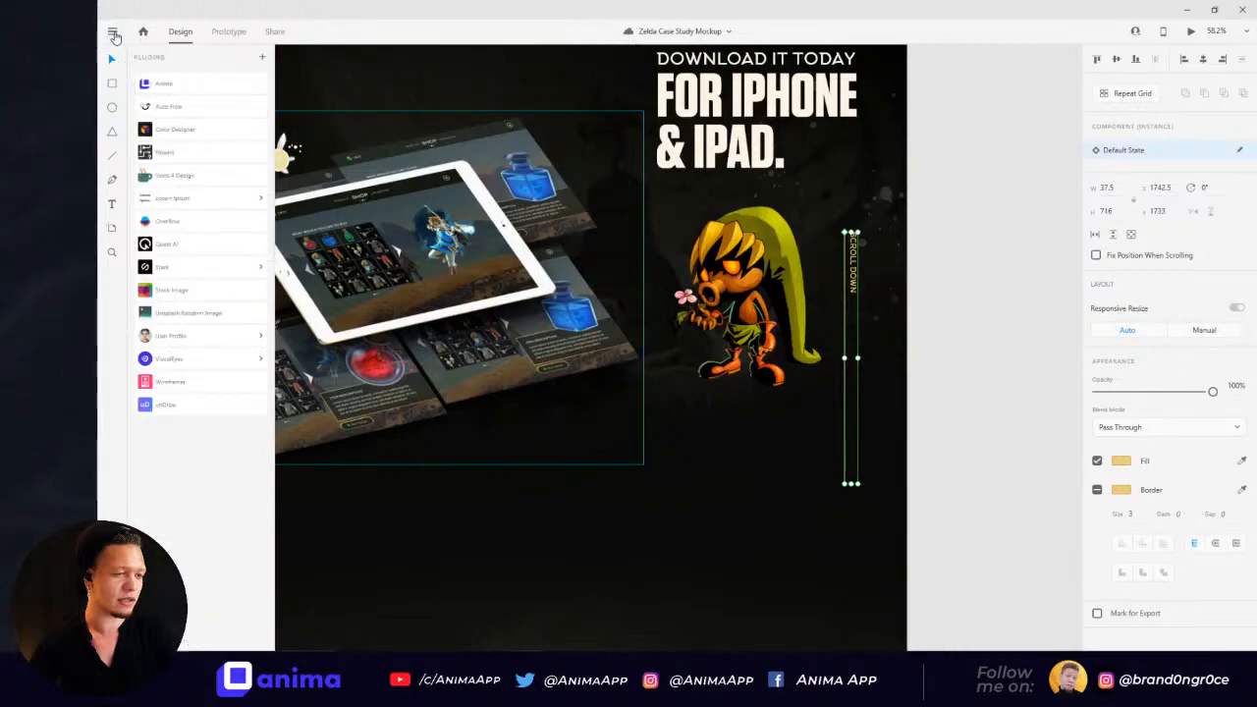
click(112, 32)
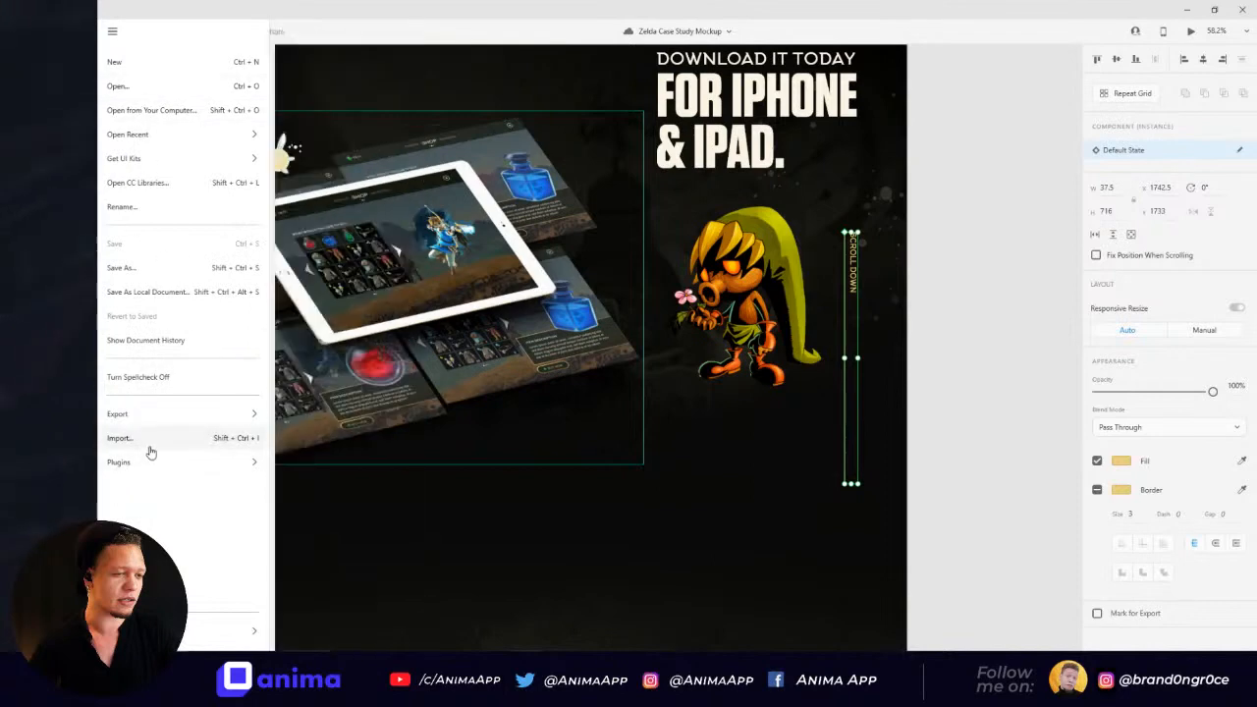
mouse_move(131, 463)
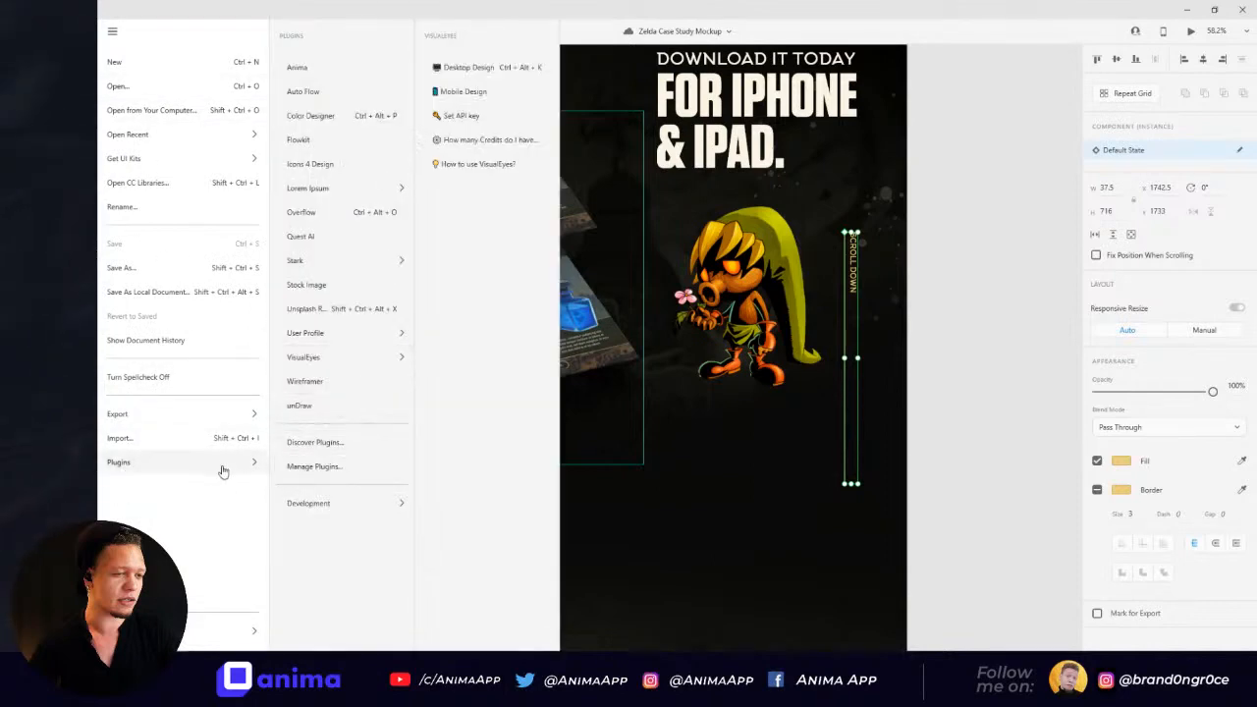
click(344, 443)
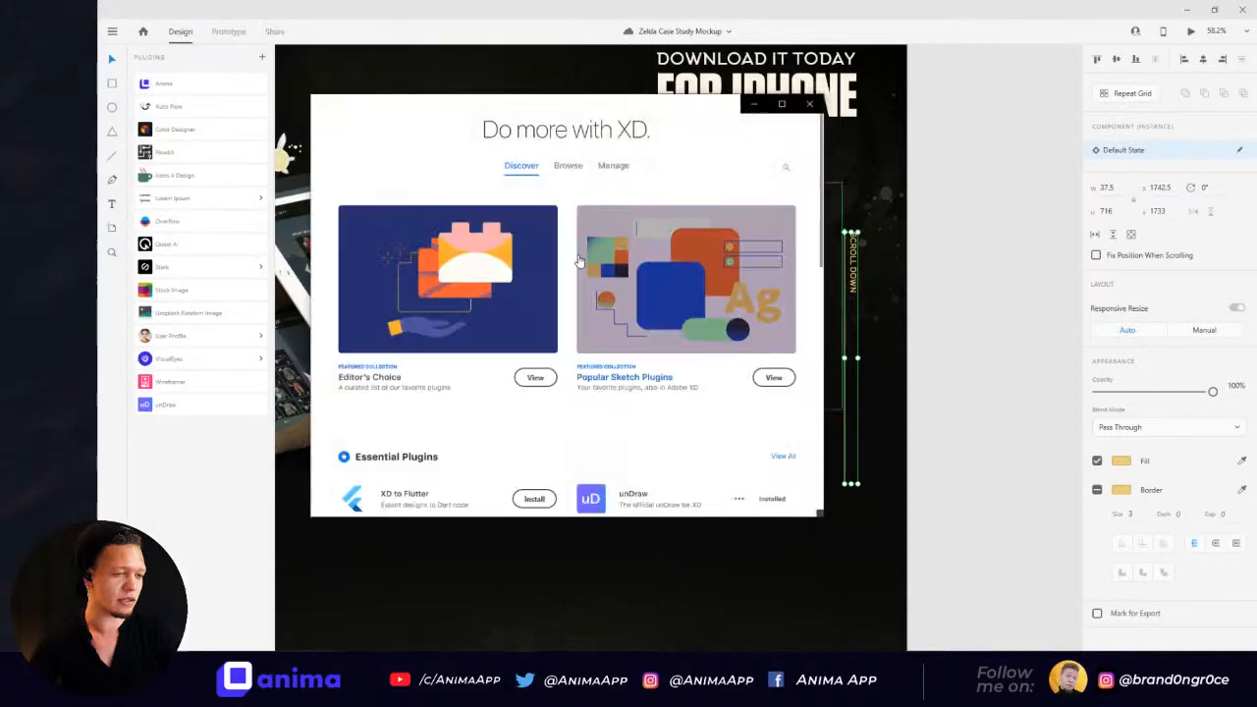
Step: Browse the plugin catalogue and search it for "anima"
scroll(674, 250, down, 3)
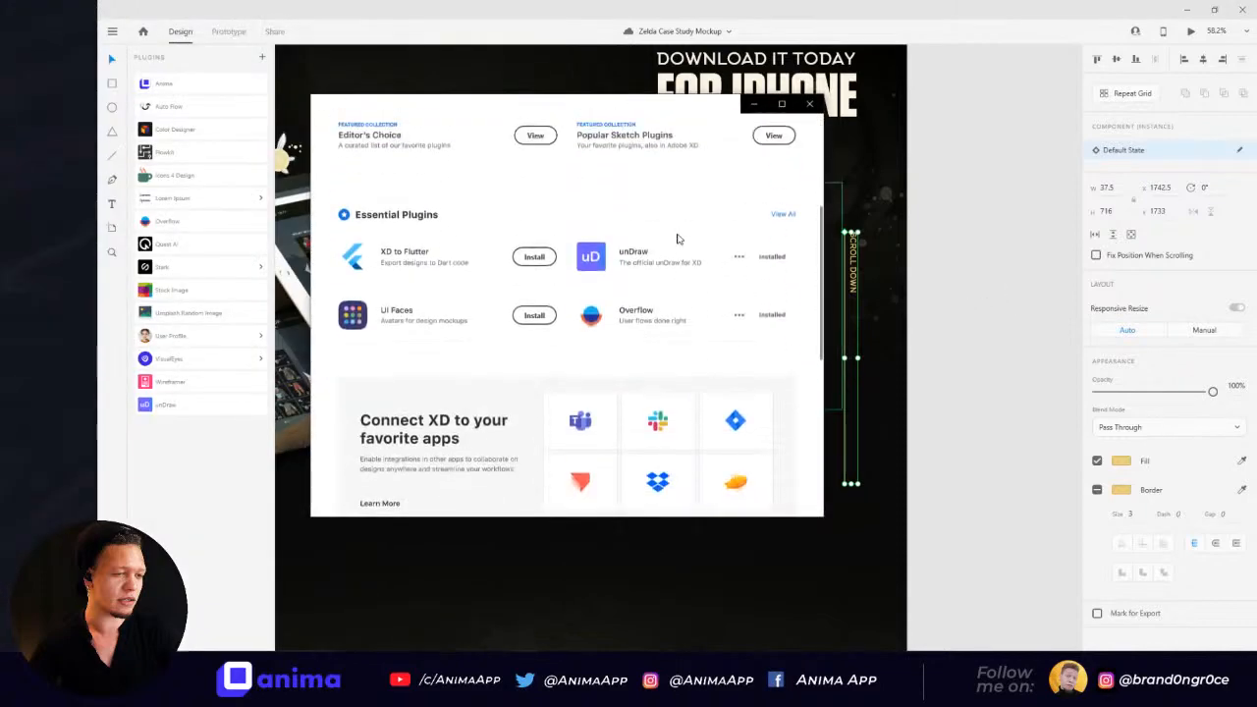
scroll(677, 239, down, 3)
scroll(677, 239, up, 6)
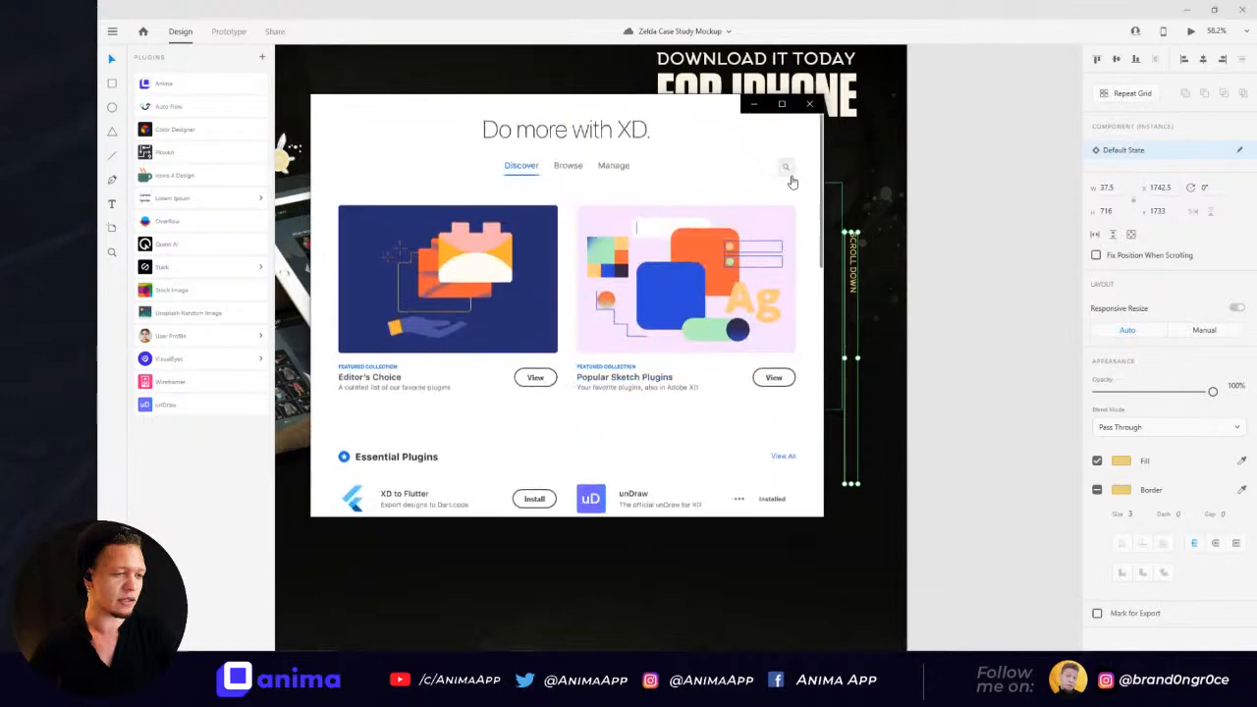
click(793, 169)
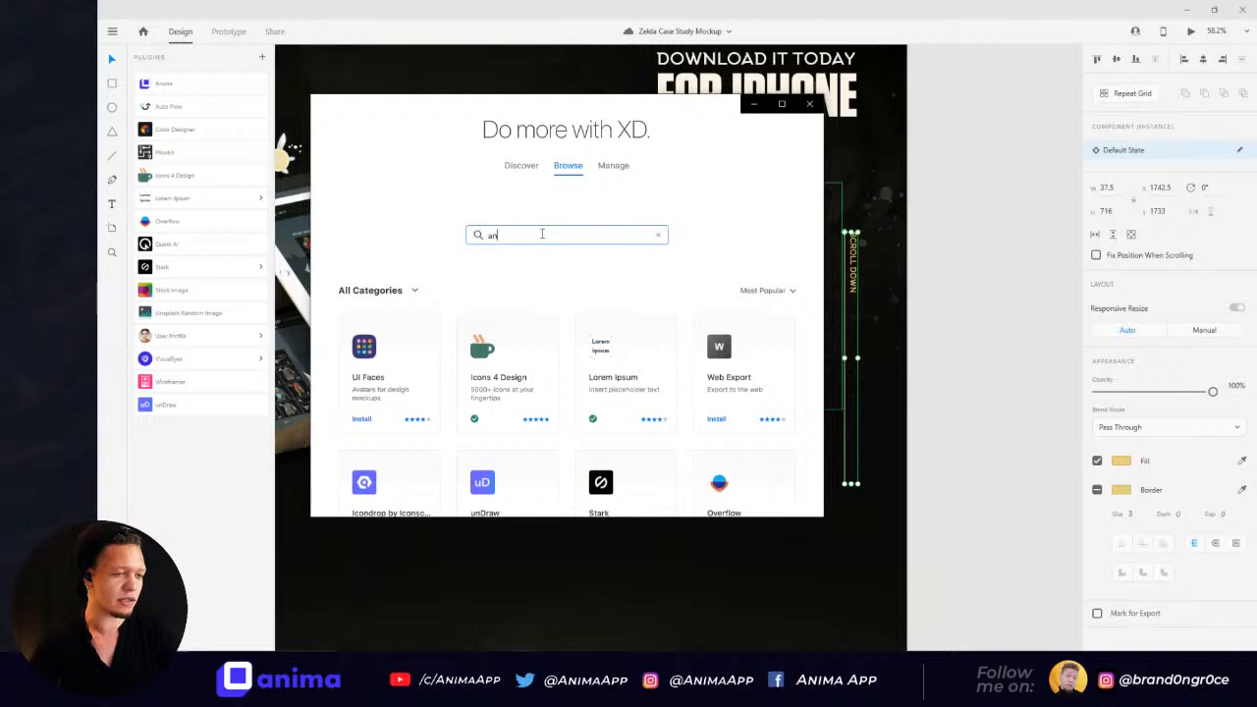
text(anima)
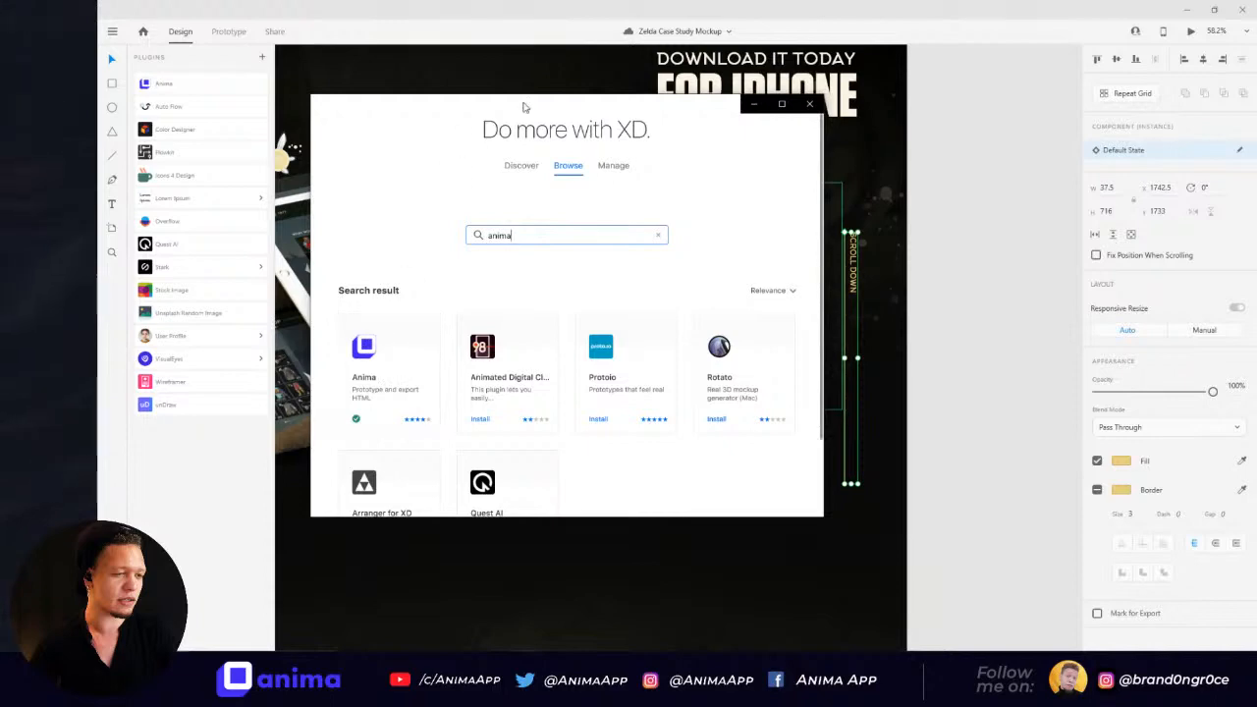
Step: Close the plugin catalogue and move the section 2 Scroll Down indicator up to Y about 1679
click(809, 103)
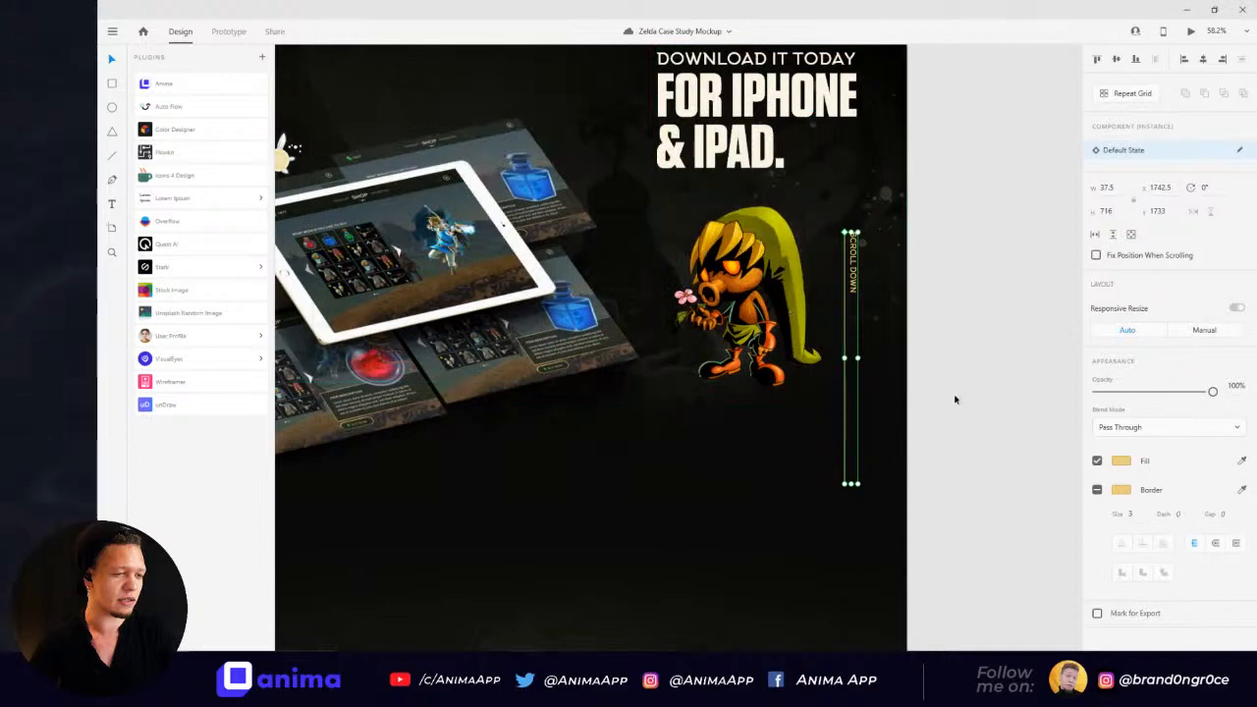
scroll(953, 378, down, 1)
scroll(787, 357, up, 3)
drag(786, 357, 677, 435)
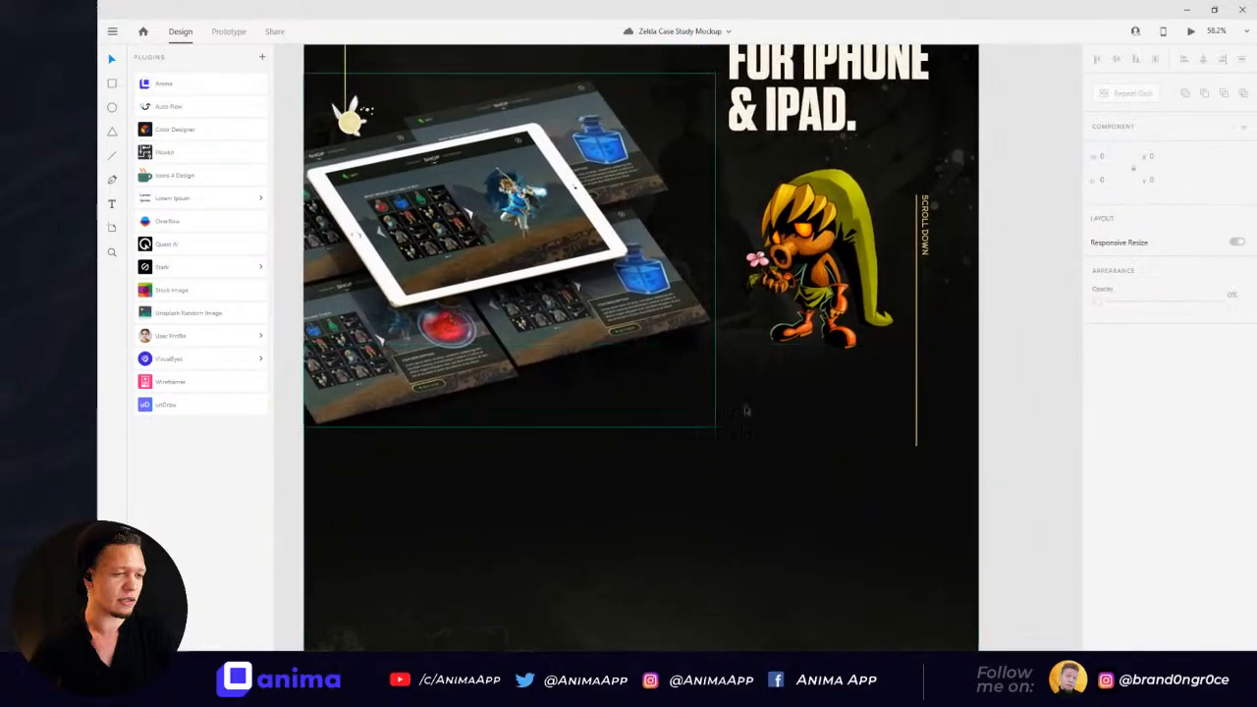
scroll(637, 271, down, 3)
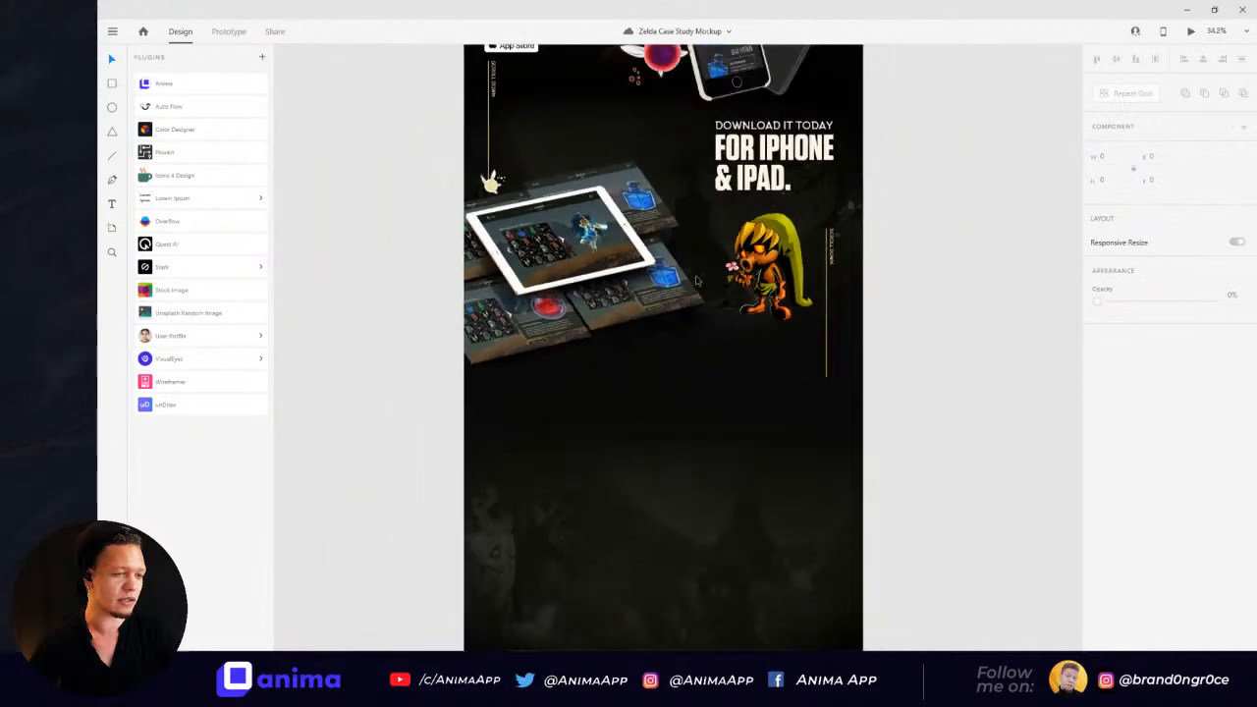
click(830, 253)
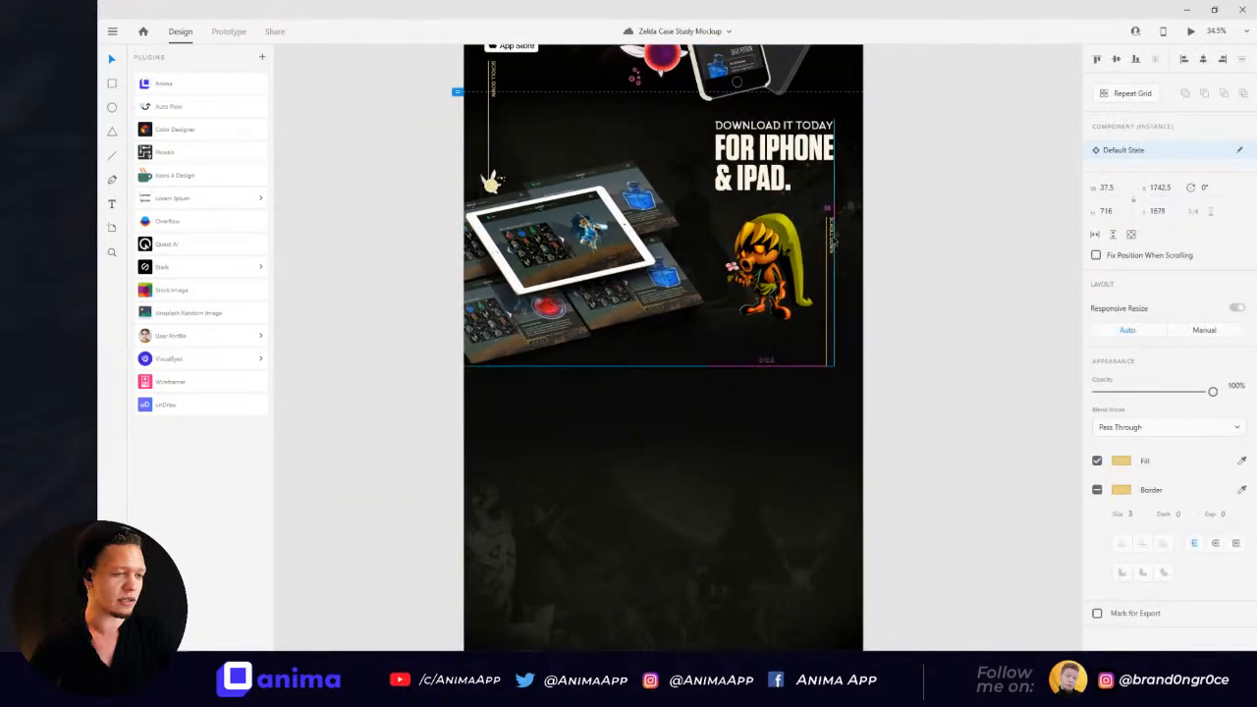
scroll(359, 301, down, 2)
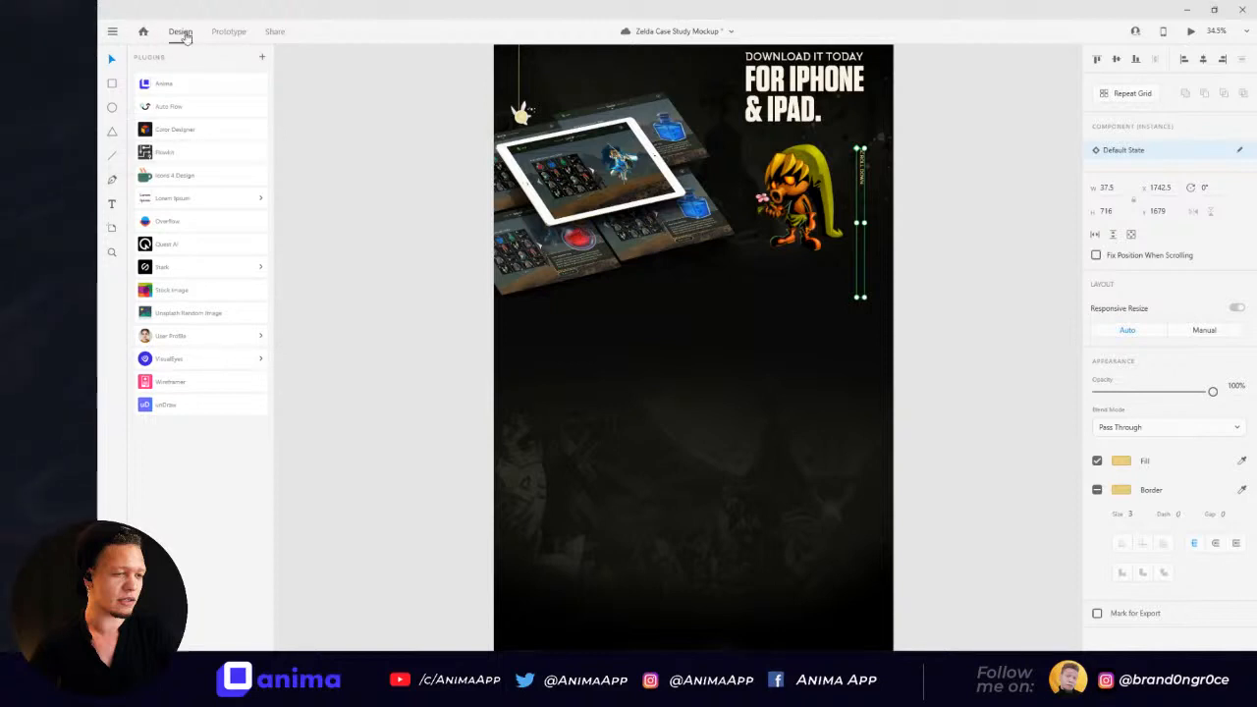
Step: Show the document assets and place the Major's Mask character on the left half of section 3
click(111, 611)
click(112, 587)
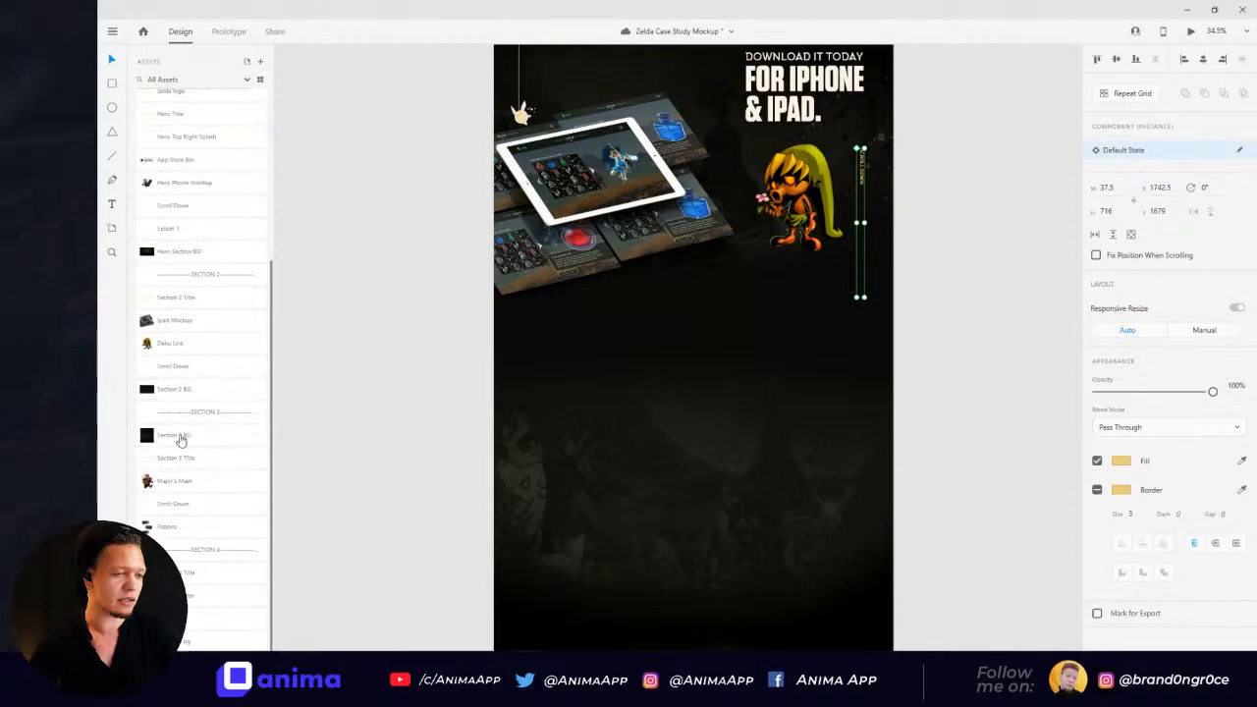
drag(191, 491, 612, 489)
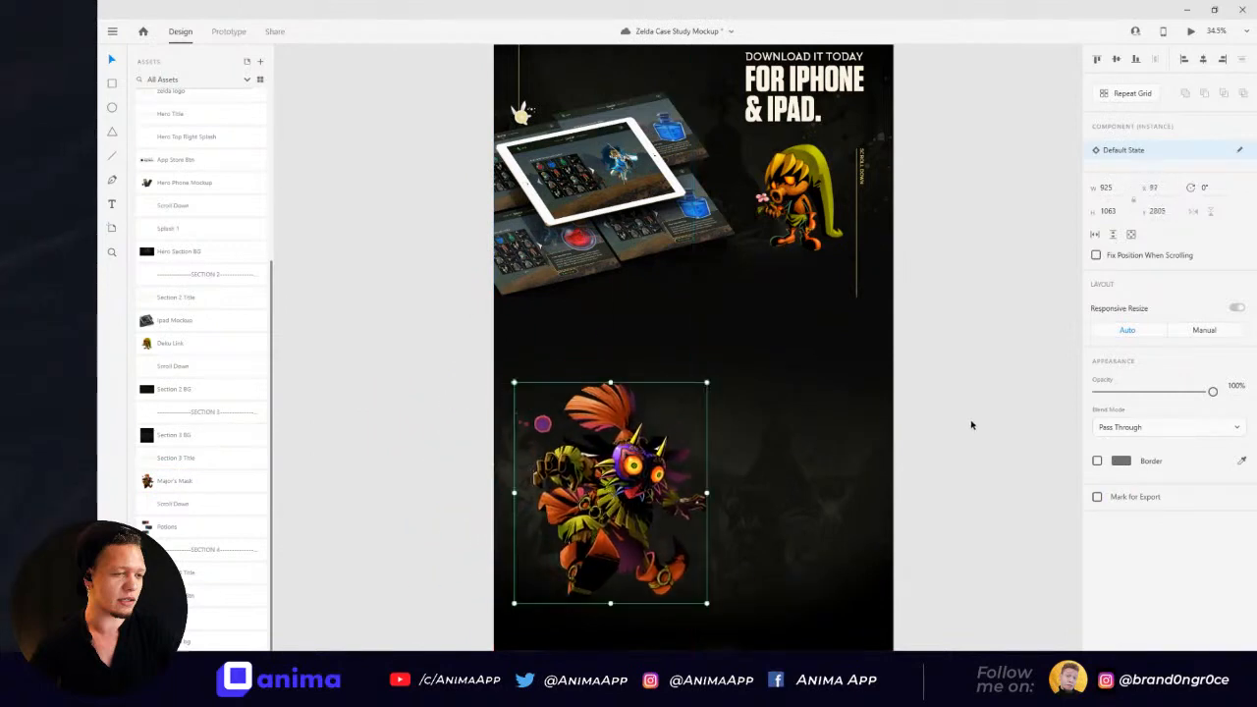
click(923, 508)
scroll(866, 500, down, 3)
drag(604, 378, 586, 389)
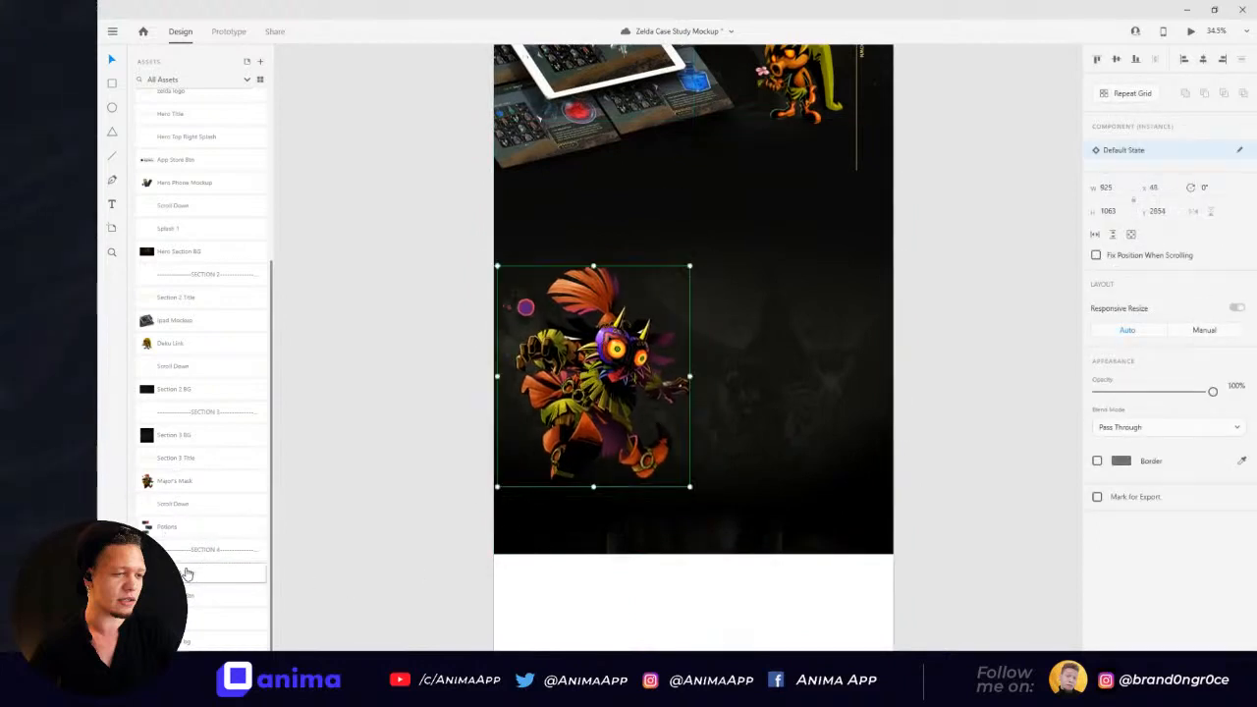
Step: Place the Section 3 Title above the Major's Mask character and nudge the title and character into position along section 3's left margin
drag(184, 581, 360, 301)
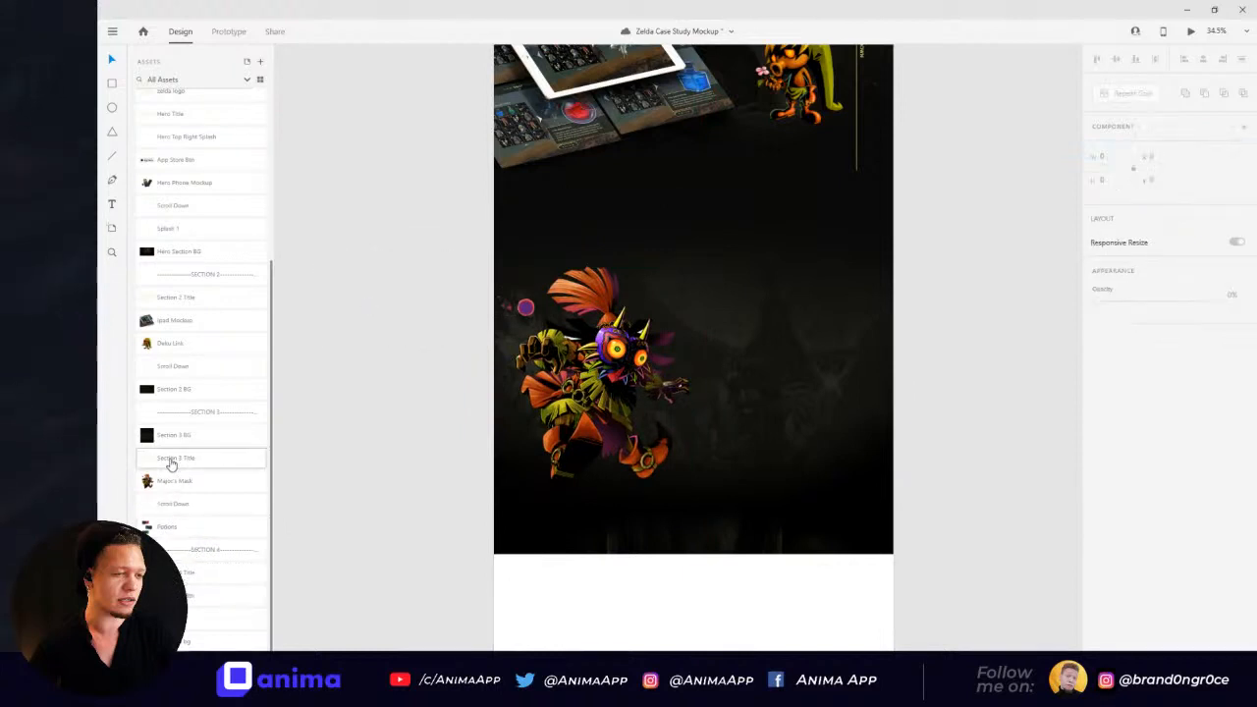
drag(173, 461, 616, 240)
drag(586, 345, 620, 365)
drag(605, 233, 599, 241)
drag(627, 352, 627, 359)
click(424, 335)
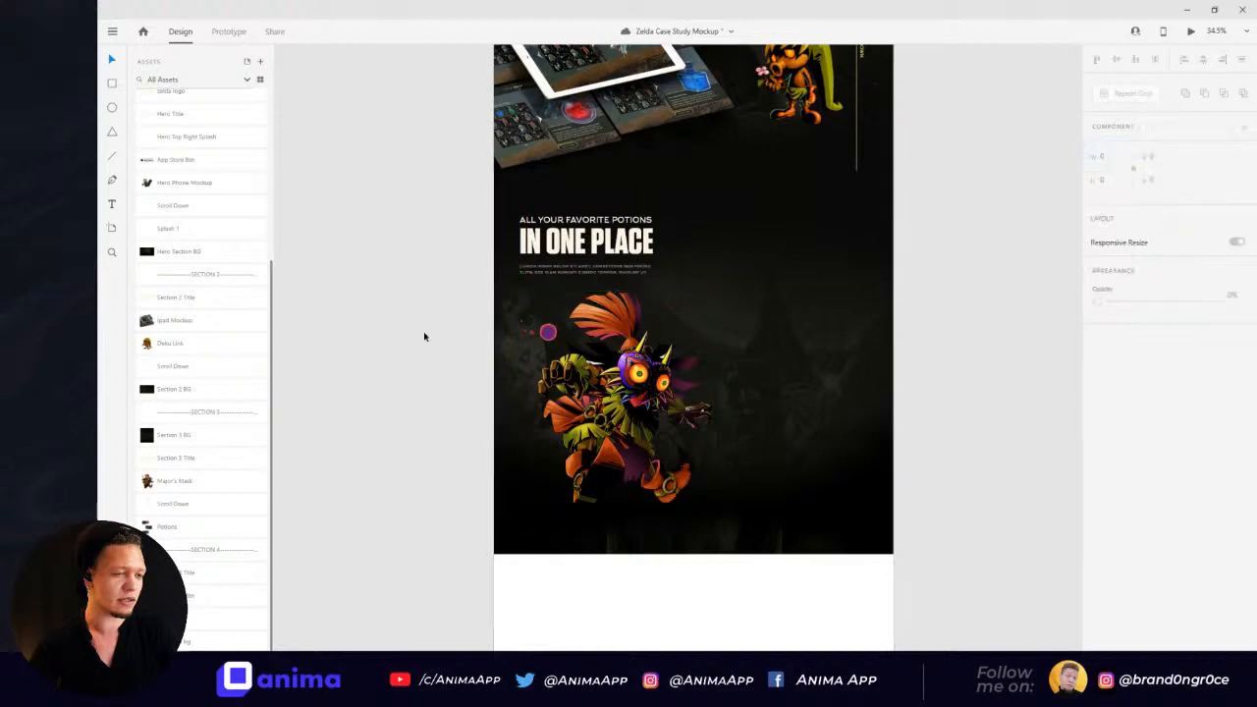
drag(567, 404, 568, 402)
click(429, 403)
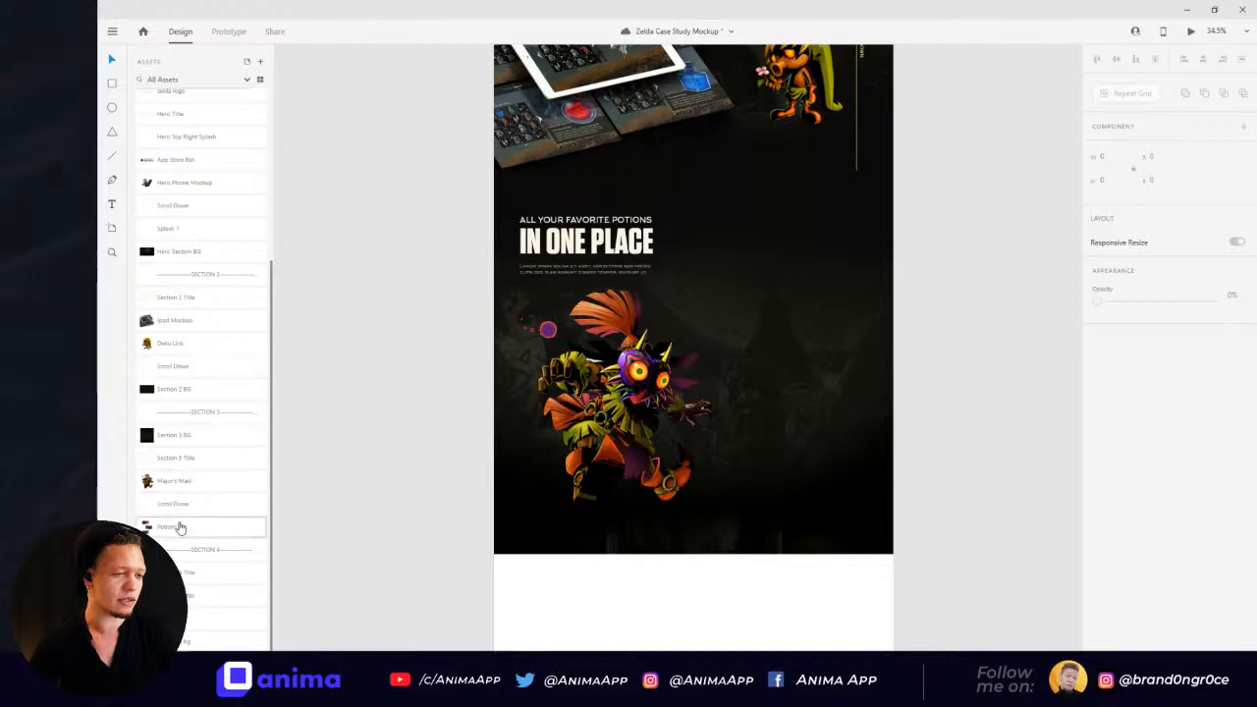
Step: Place the Potions component on the right half of section 3, beside the Major's Mask character
drag(166, 530, 761, 396)
drag(813, 365, 807, 364)
click(1021, 314)
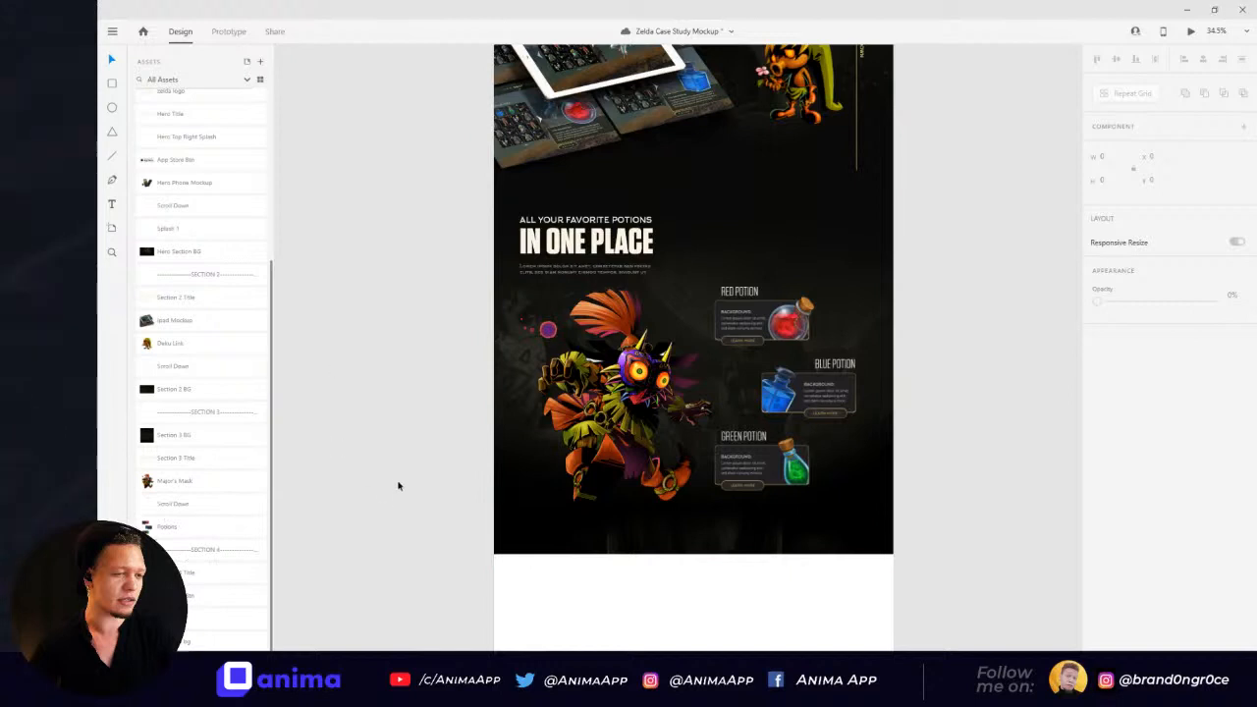
Step: Place the section 3 Scroll Down indicator at Y 3726, aligned with the left edge of the layout grid's first column
scroll(393, 468, down, 2)
scroll(393, 468, left, 1)
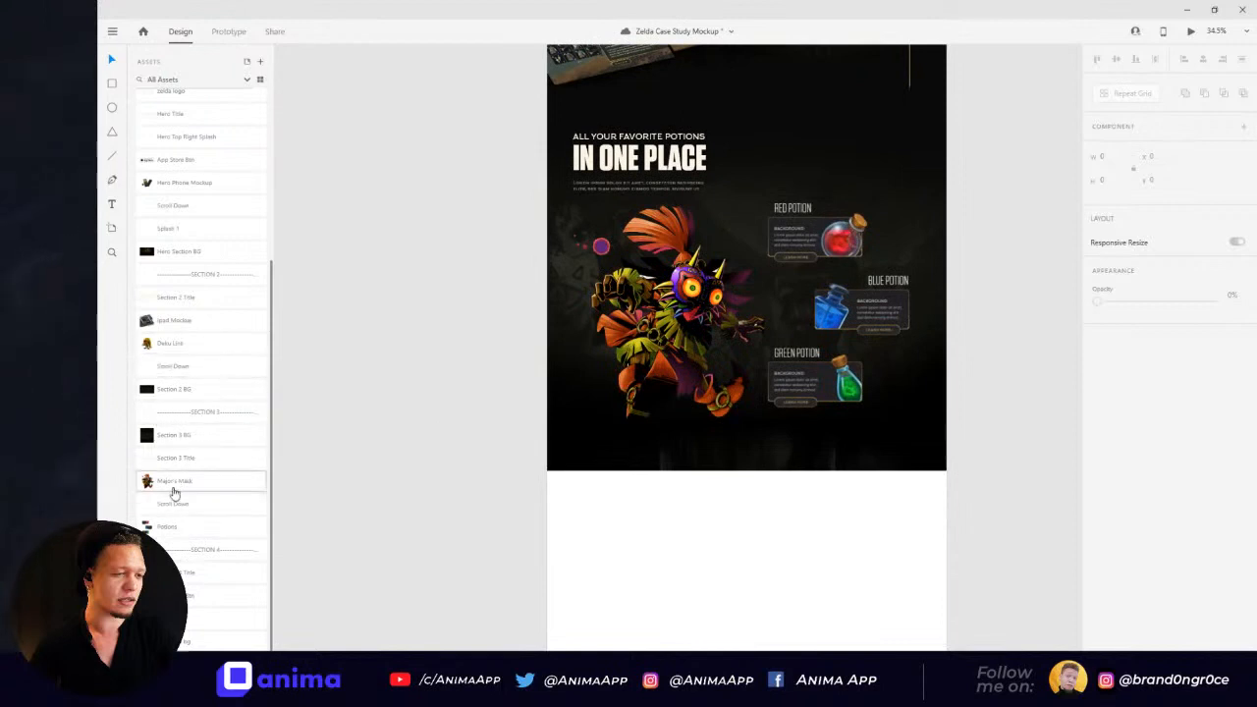
drag(168, 505, 447, 343)
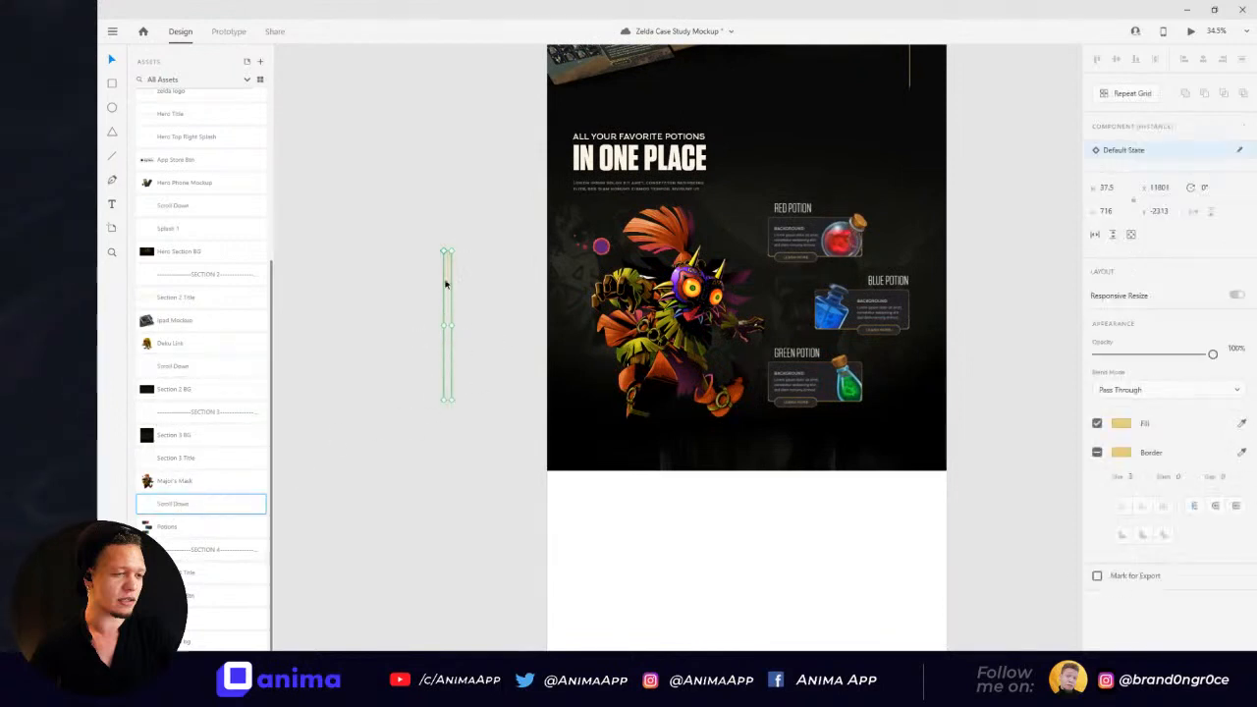
drag(405, 232, 472, 331)
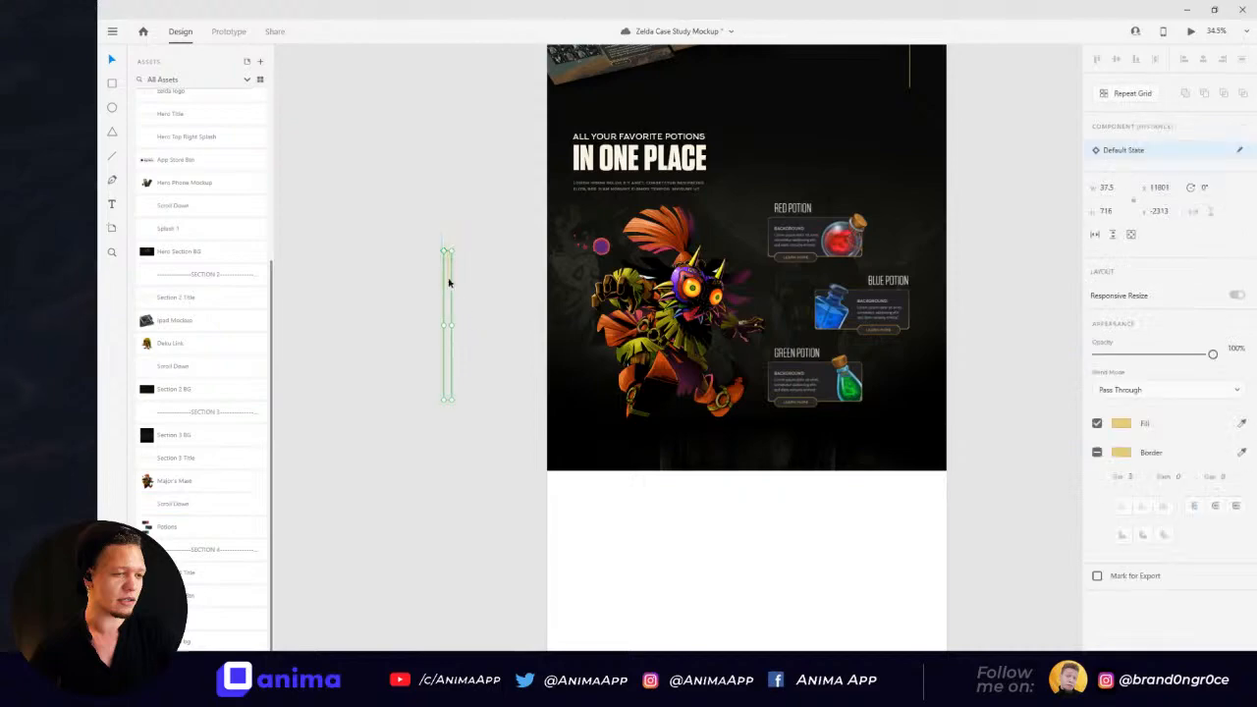
drag(448, 282, 584, 388)
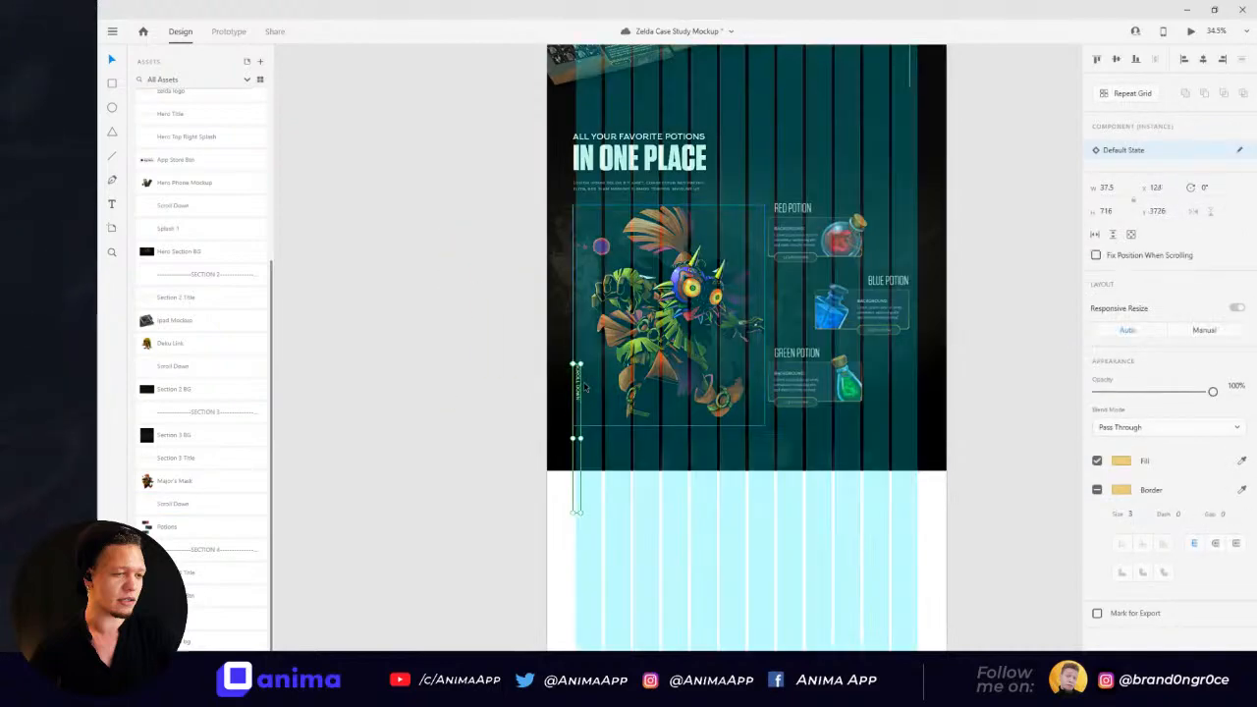
scroll(582, 388, up, 5)
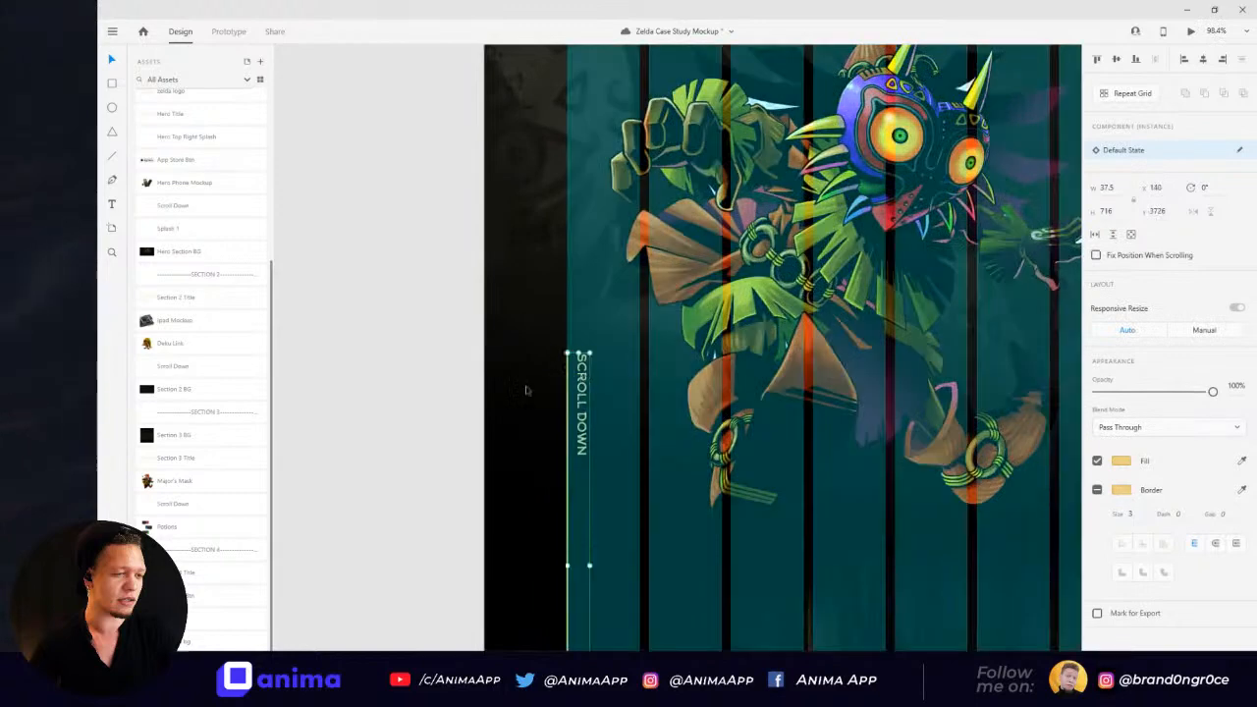
scroll(373, 328, down, 5)
click(927, 258)
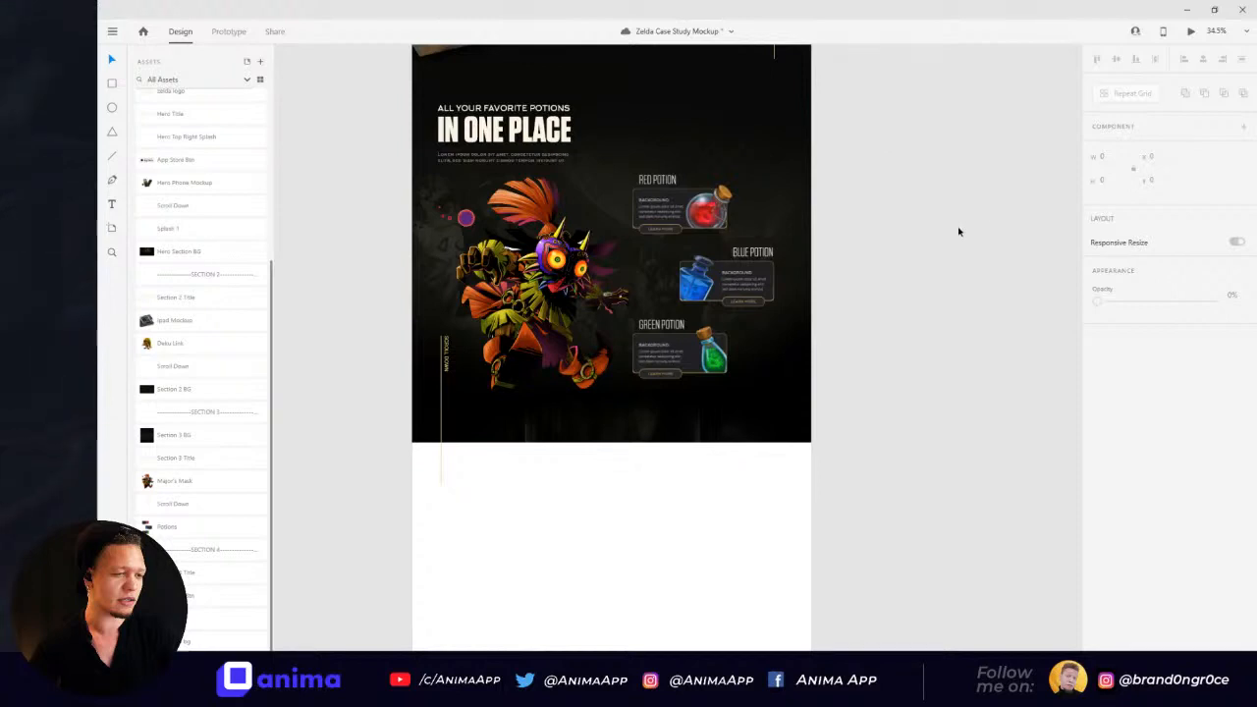
Step: Place the section 4 background flush beneath section 3 at X 0, Y 4227
scroll(907, 237, down, 1)
scroll(907, 233, down, 4)
drag(934, 227, 808, 436)
scroll(835, 391, down, 2)
click(620, 159)
drag(180, 530, 720, 574)
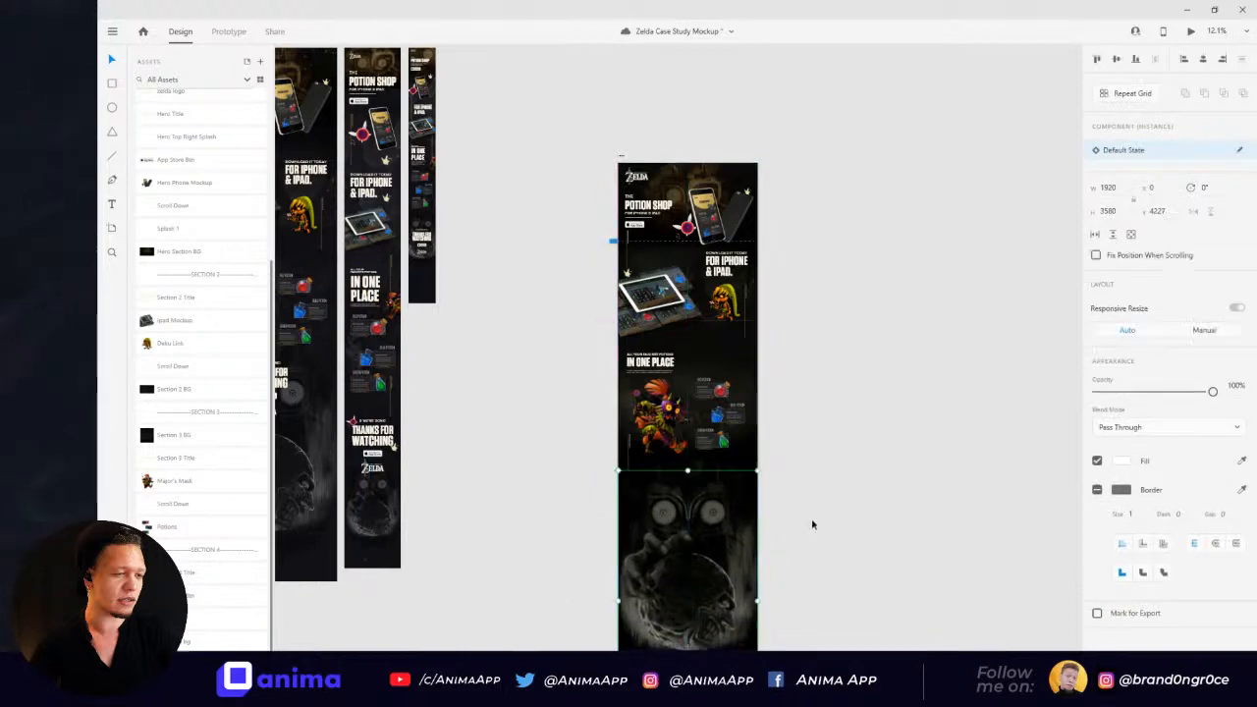
click(777, 545)
scroll(721, 543, up, 4)
click(710, 543)
scroll(736, 532, up, 1)
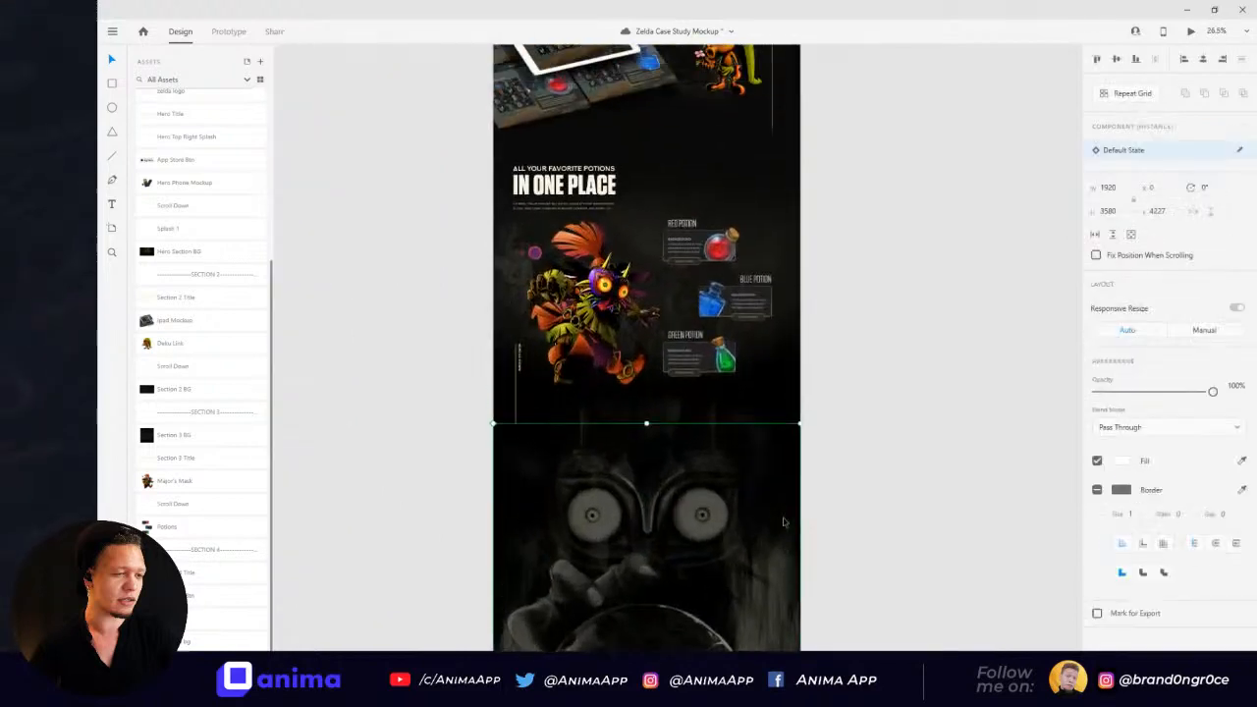
scroll(751, 523, up, 3)
click(879, 464)
scroll(914, 393, down, 3)
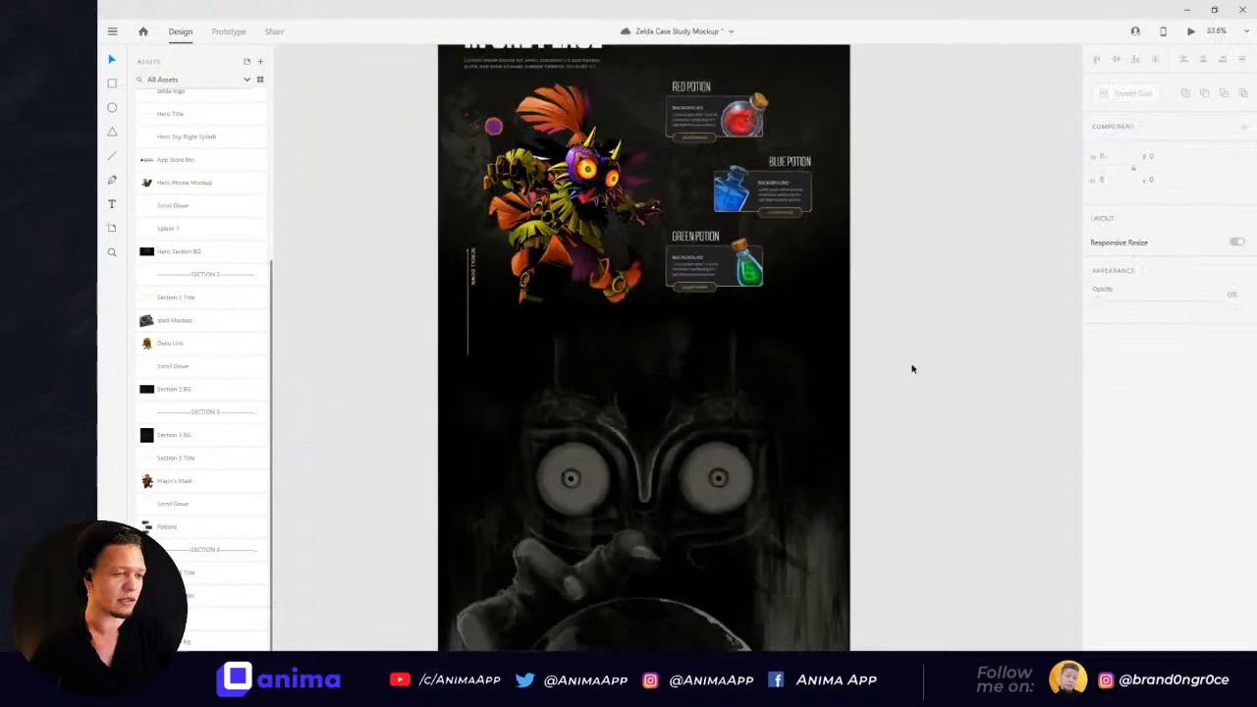
Step: Review the assembled page from the hero section down to the section 4 background, checking the transitions between sections
scroll(847, 242, up, 5)
scroll(845, 415, up, 1)
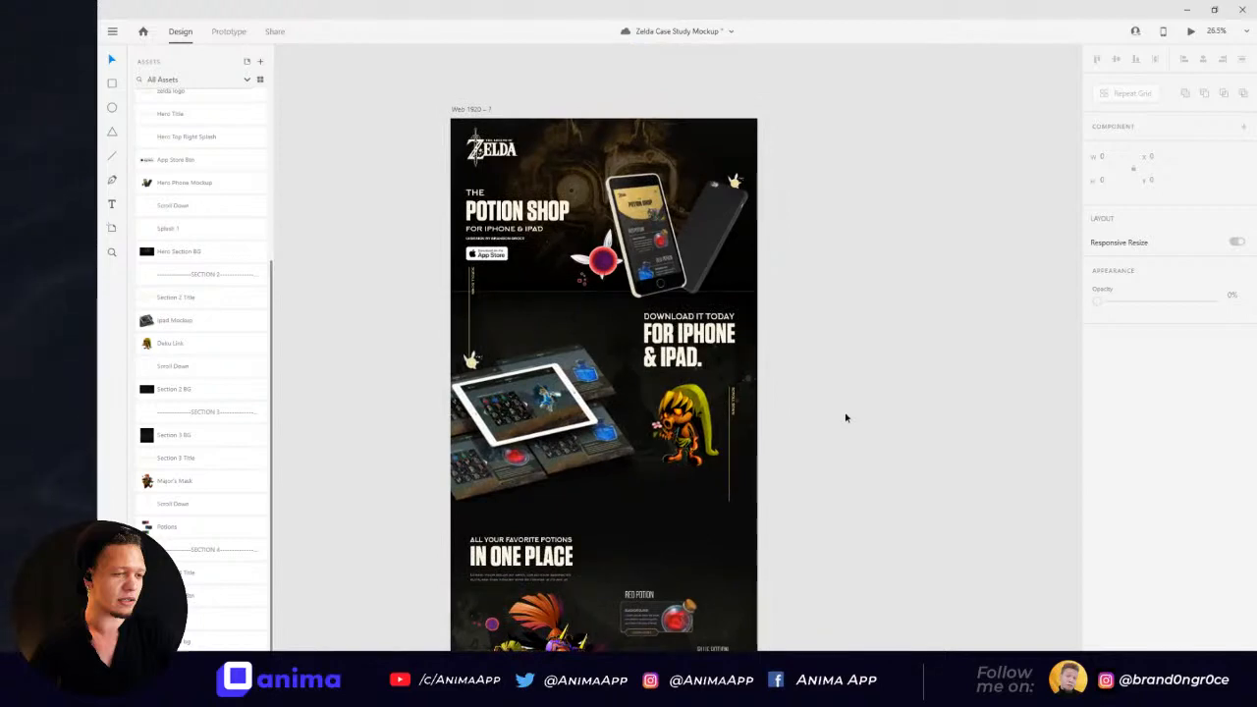
scroll(538, 311, up, 6)
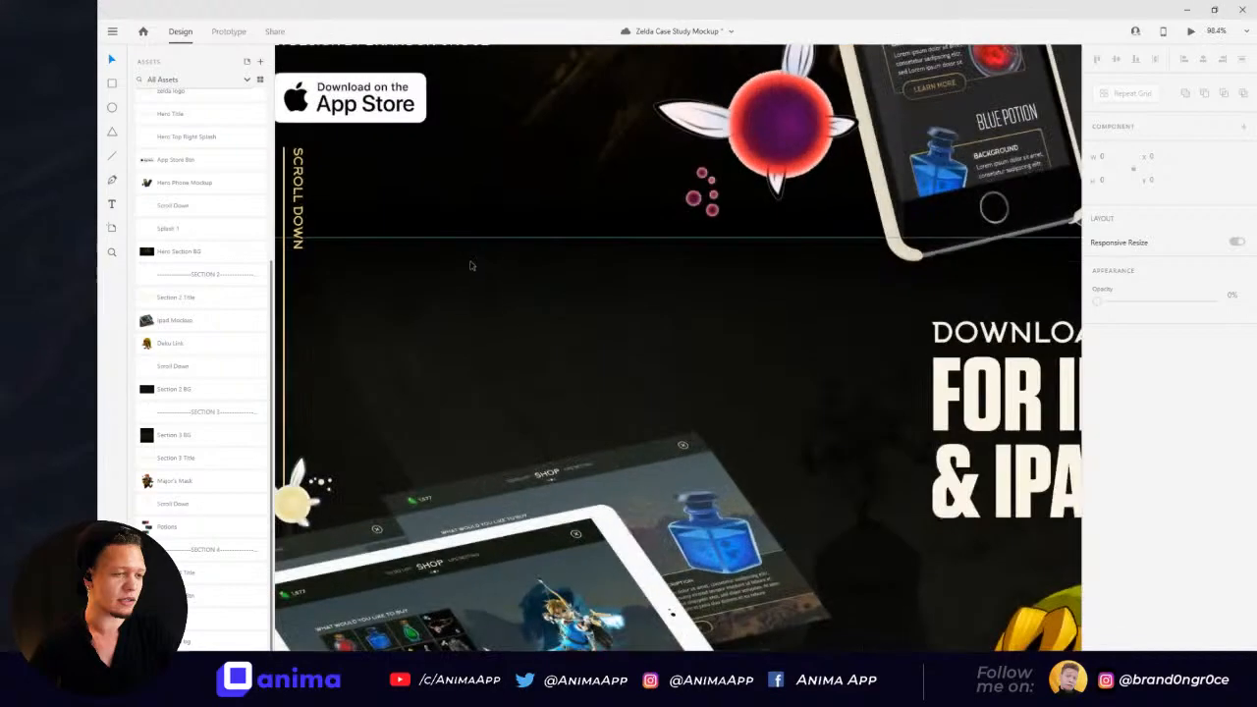
scroll(472, 268, down, 2)
click(453, 270)
scroll(801, 266, down, 2)
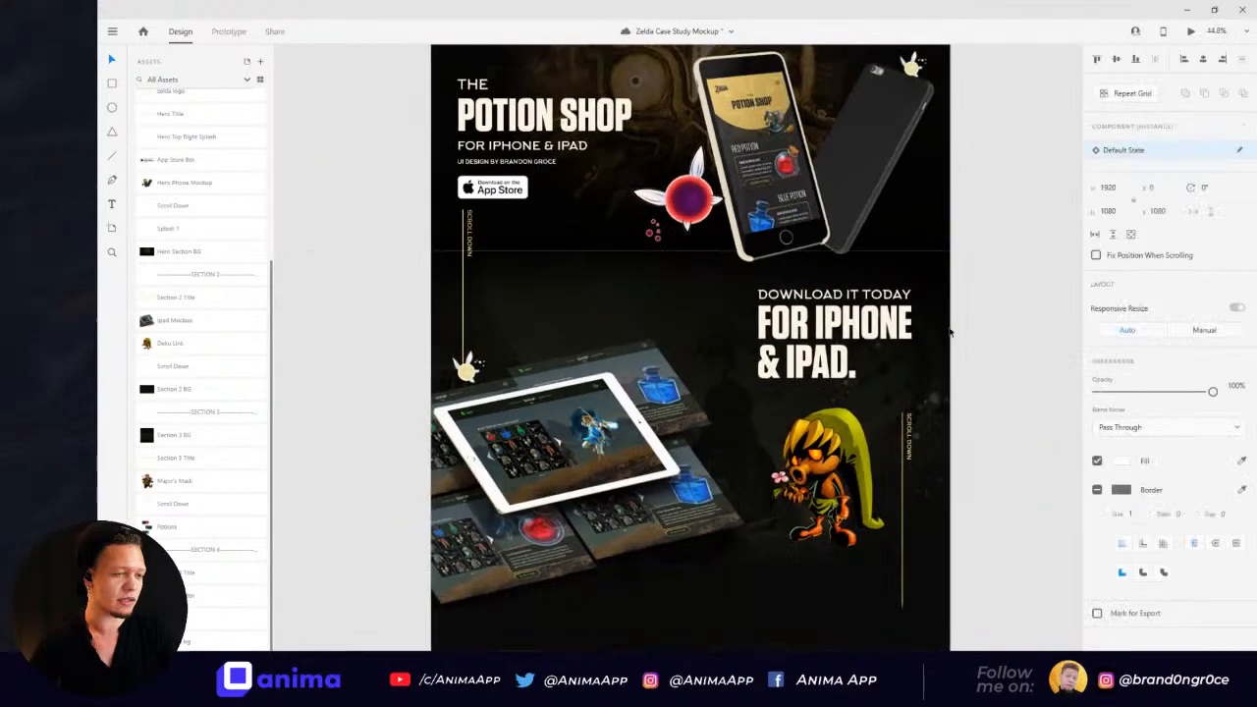
scroll(997, 392, down, 10)
scroll(971, 389, down, 3)
scroll(946, 318, down, 8)
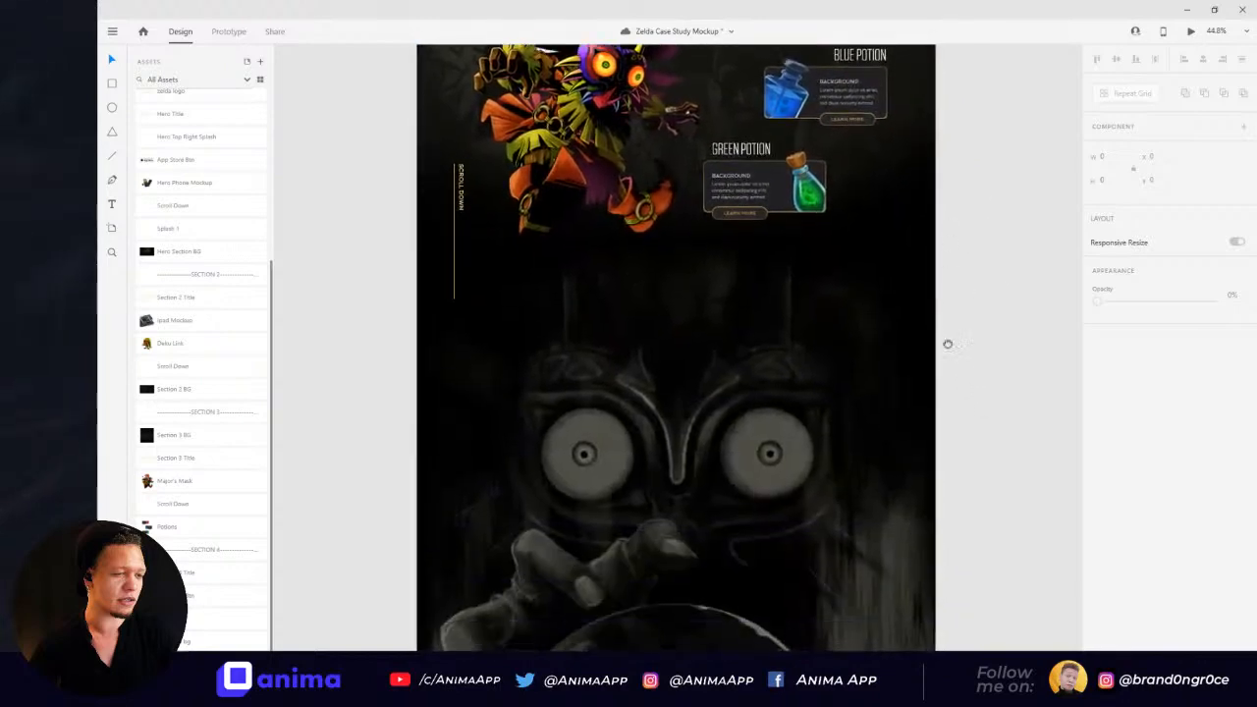
Step: Place the Section 4 Title centred near the top of section 4 and add the App Store button centred beneath it
scroll(960, 380, down, 5)
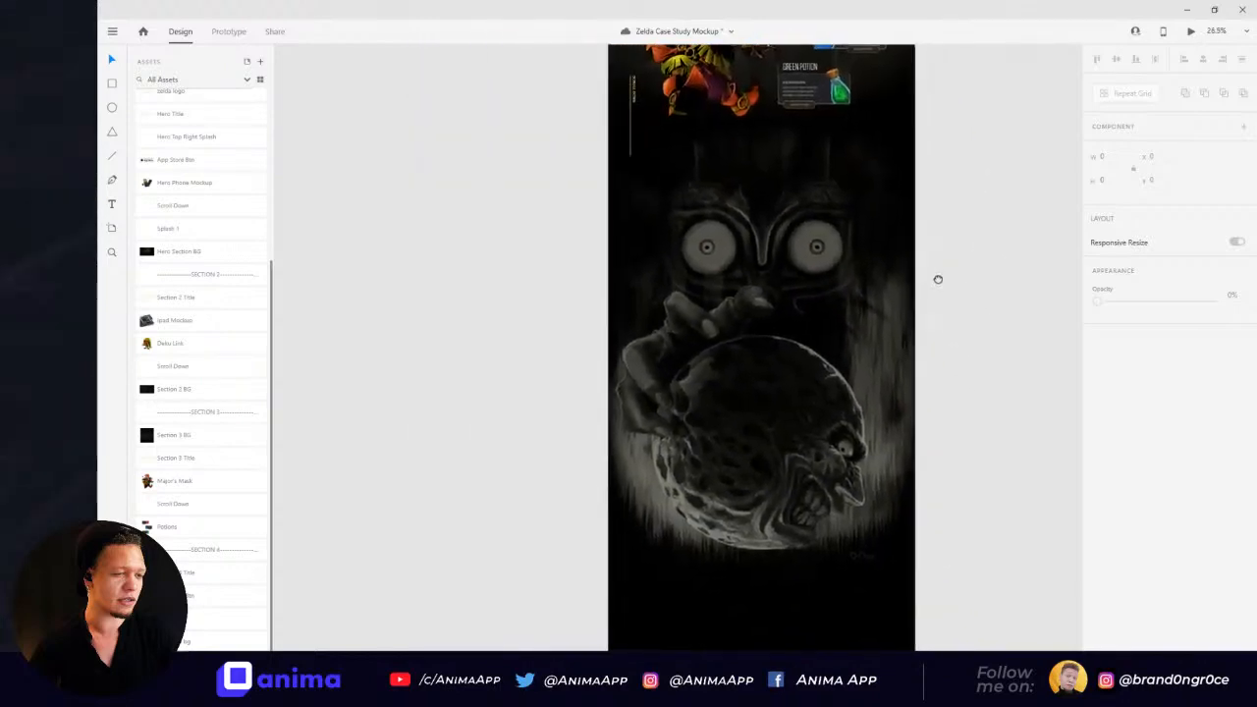
drag(182, 572, 699, 162)
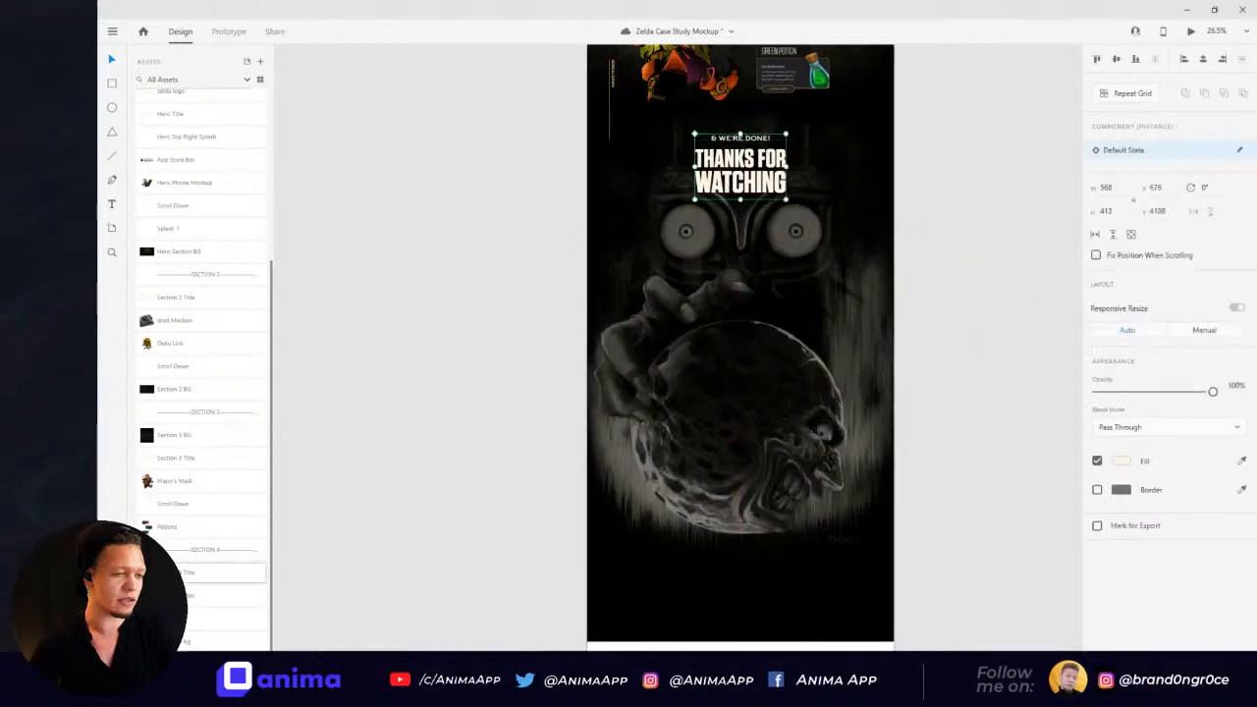
drag(193, 596, 751, 216)
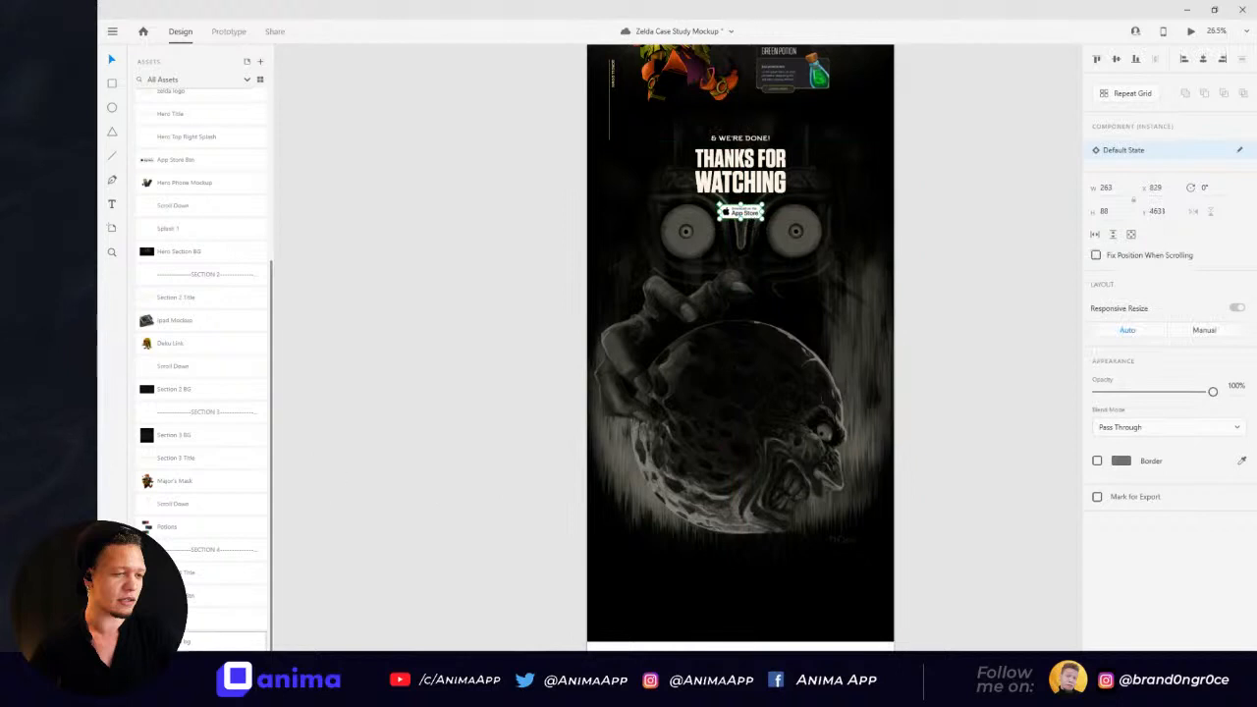
Step: Place the Zelda logo in section 4, centred on the moon below the App Store button
drag(179, 643, 429, 379)
key(Delete)
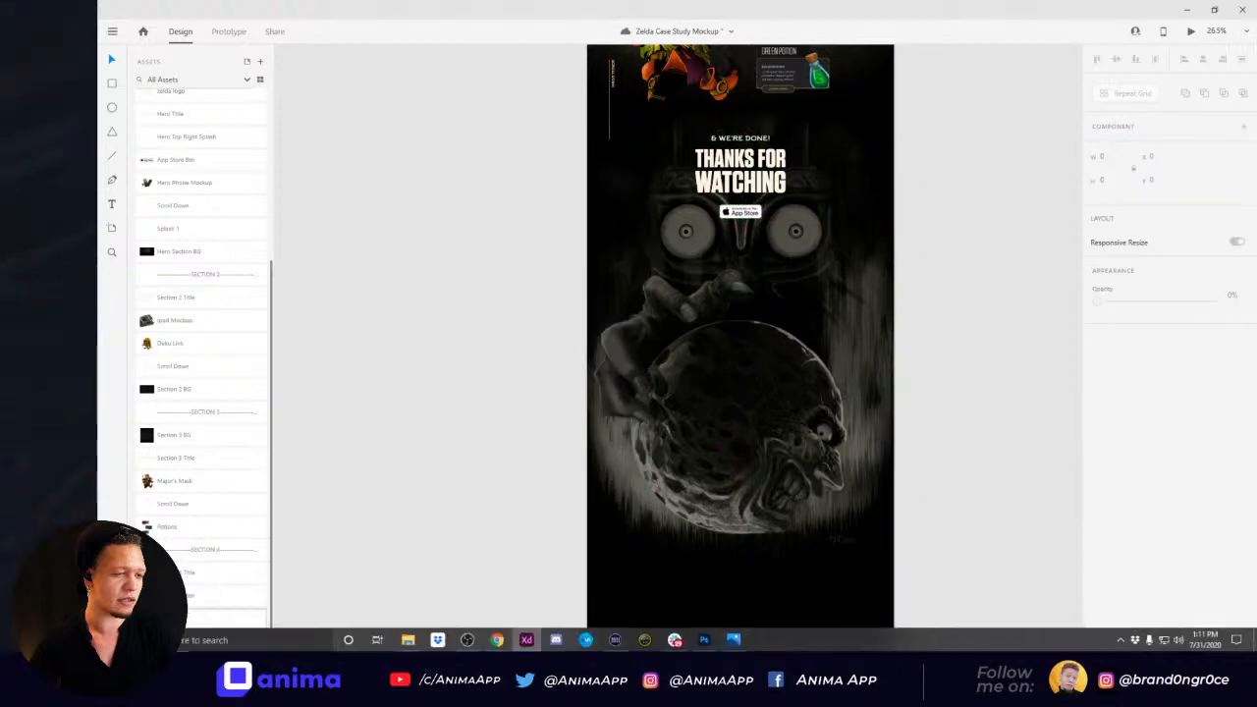
mouse_move(184, 572)
mouse_down()
mouse_move(261, 572)
mouse_move(173, 572)
mouse_up()
drag(236, 619, 746, 394)
click(971, 331)
drag(984, 245, 920, 356)
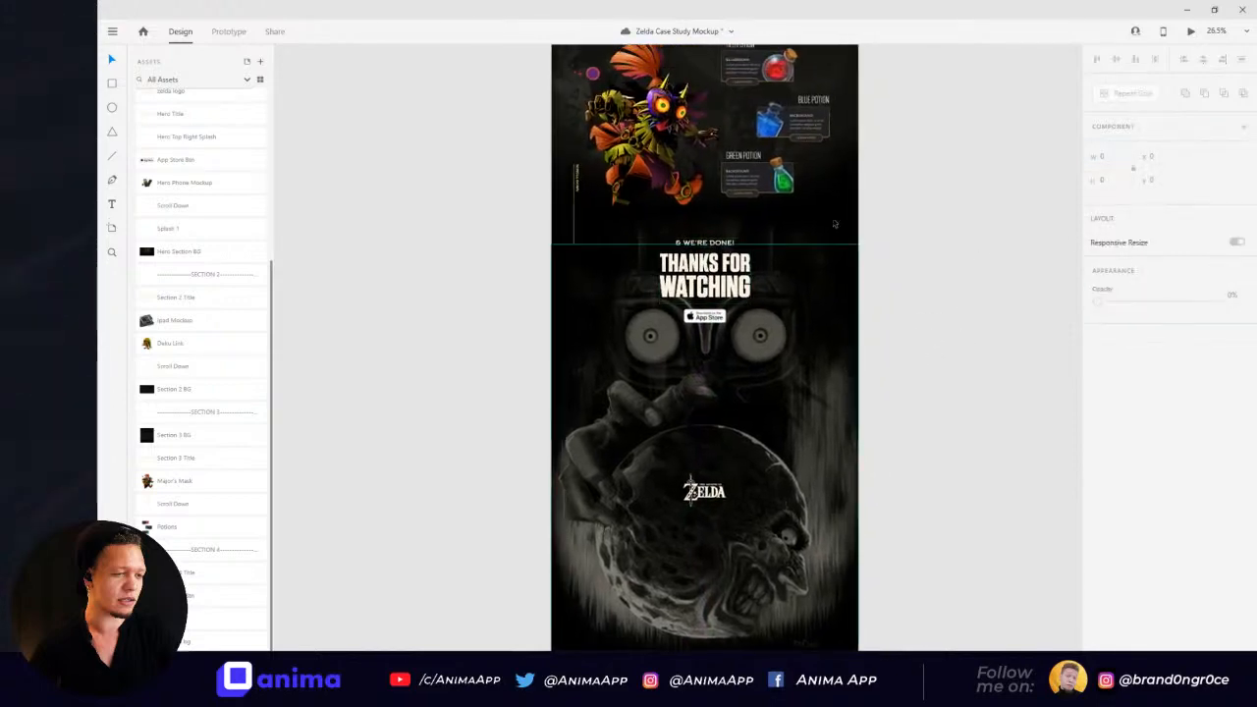
Step: Review the completed artboard from section 4 back up to the hero, examining the hero's Scroll Down indicator up close
scroll(895, 306, up, 3)
scroll(895, 307, up, 10)
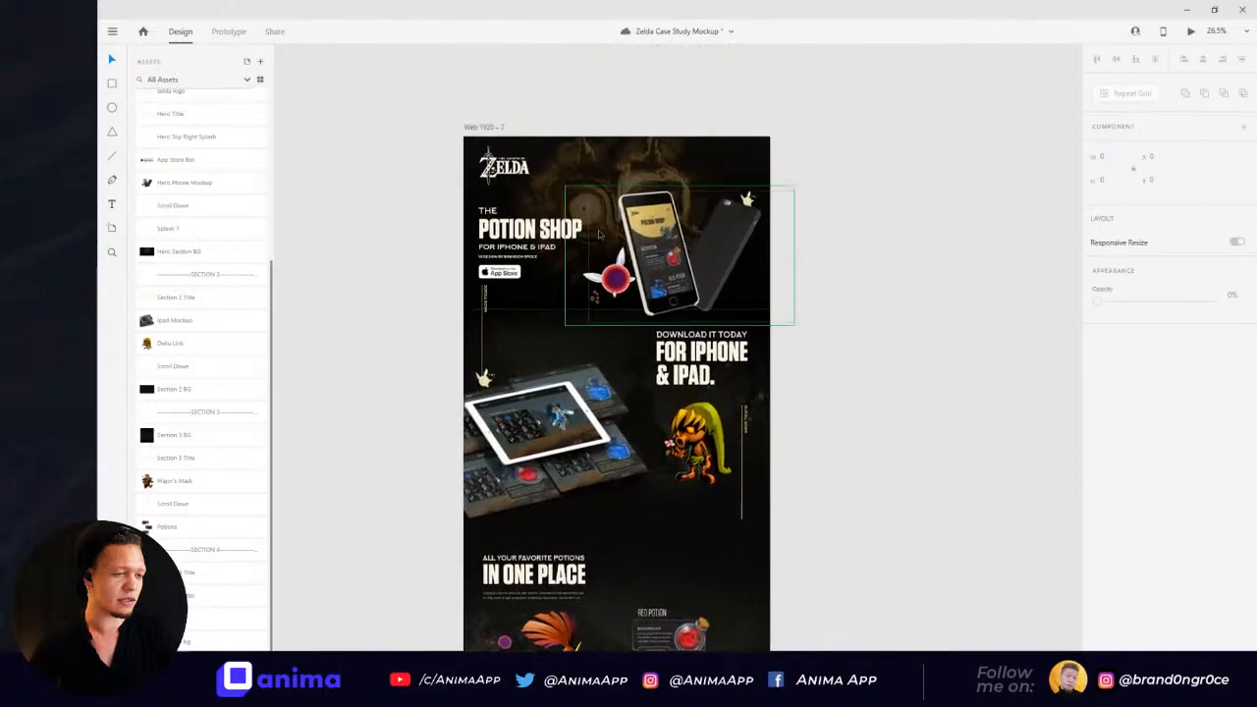
scroll(485, 250, up, 5)
scroll(485, 249, up, 5)
scroll(559, 494, down, 5)
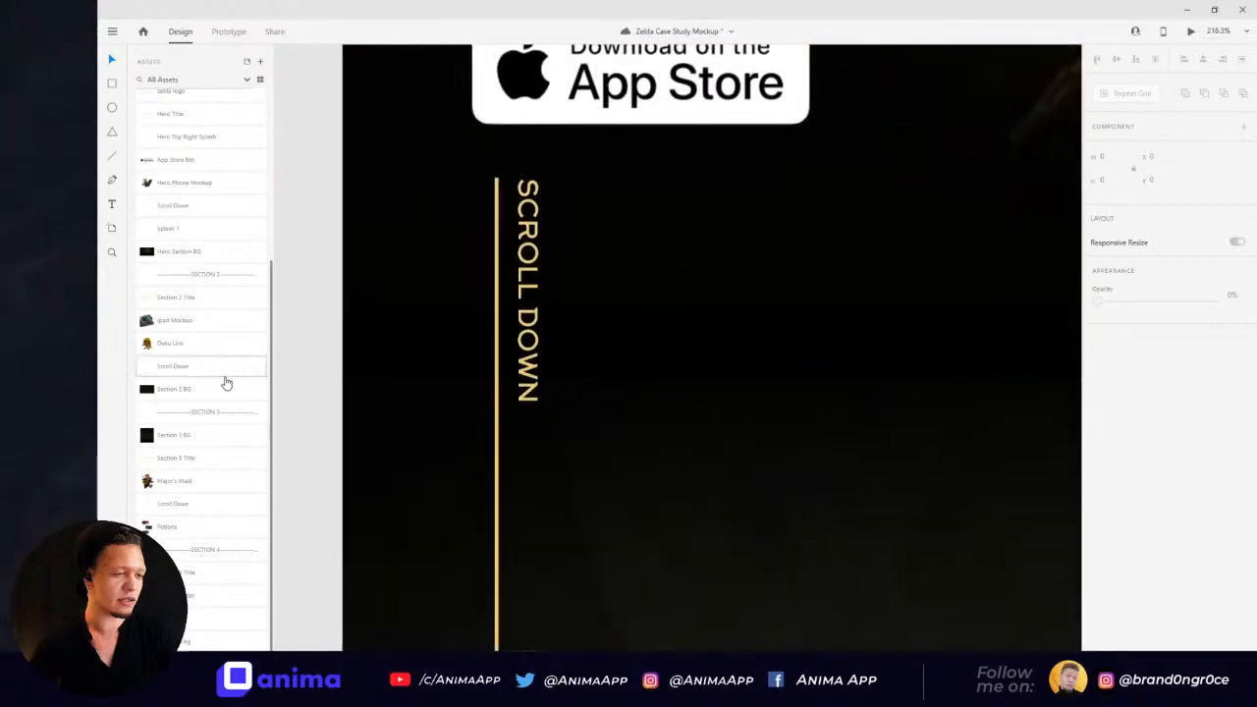
scroll(311, 356, down, 9)
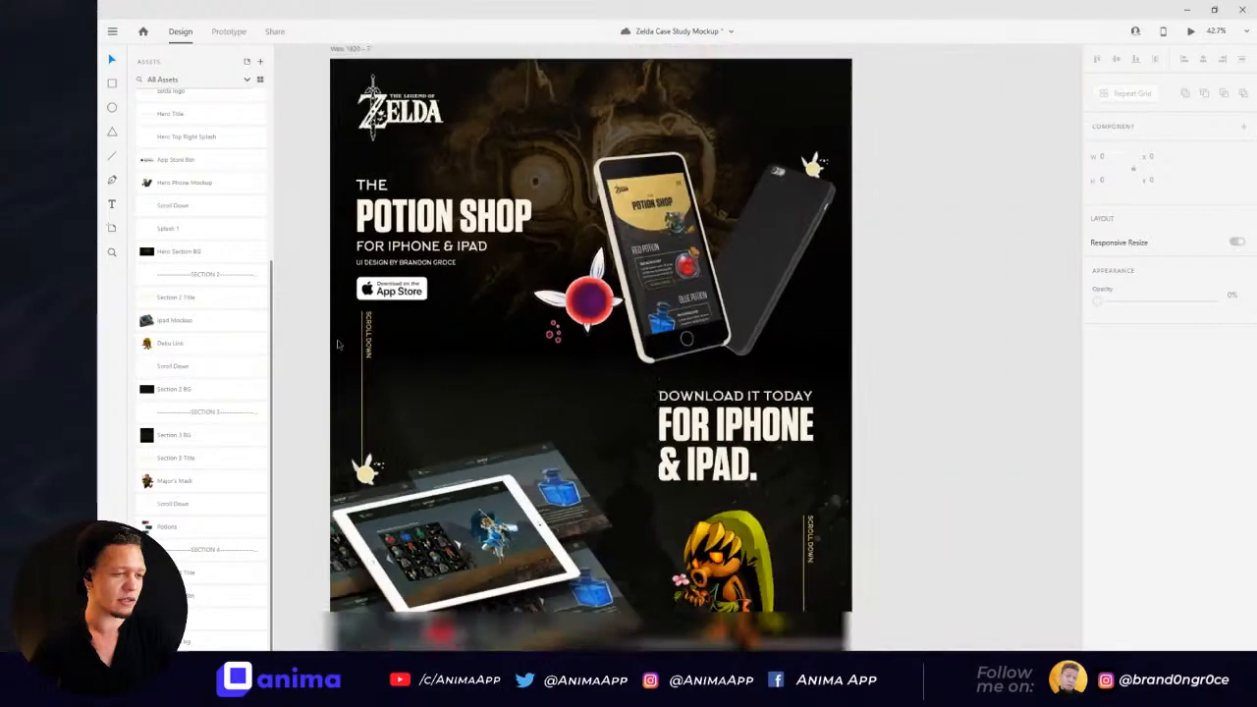
drag(771, 273, 1015, 222)
drag(1024, 303, 954, 249)
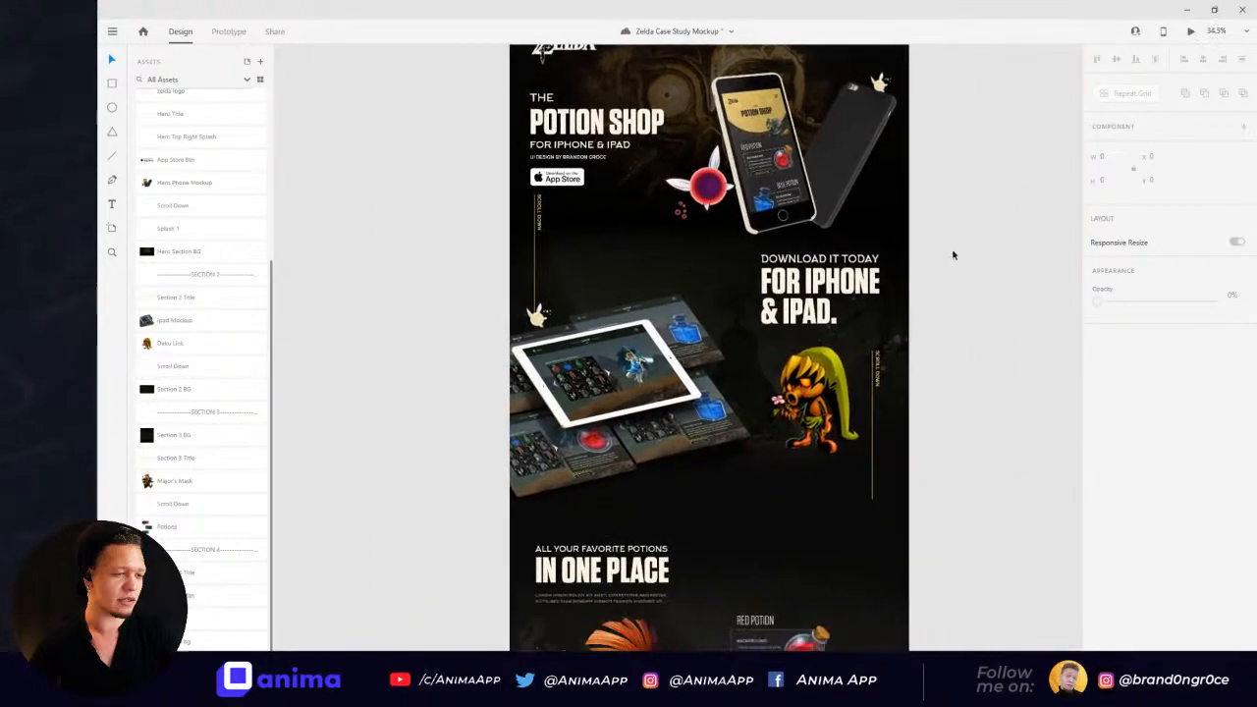
scroll(953, 255, down, 3)
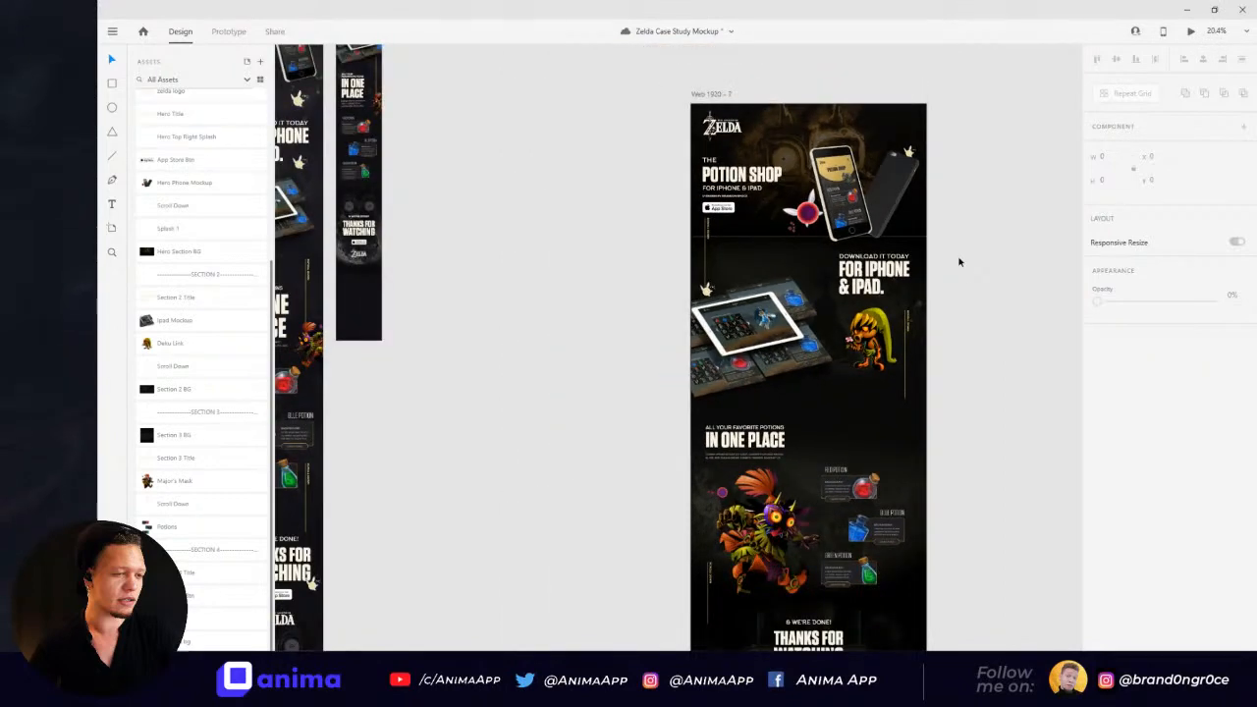
Step: Compare the finished Web 1920 – 7 artboard with the existing desktop, iPad and iPhone versions, examining their hero sections
scroll(530, 213, down, 4)
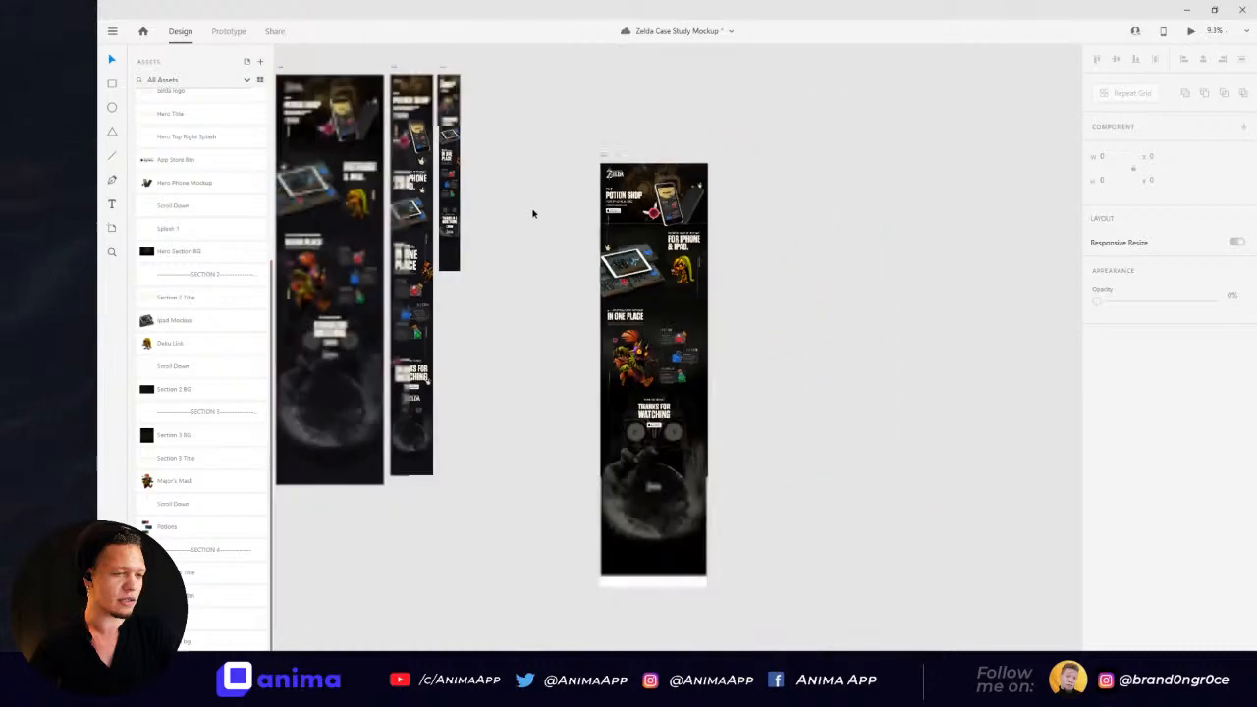
drag(507, 217, 793, 263)
scroll(577, 150, up, 5)
click(587, 152)
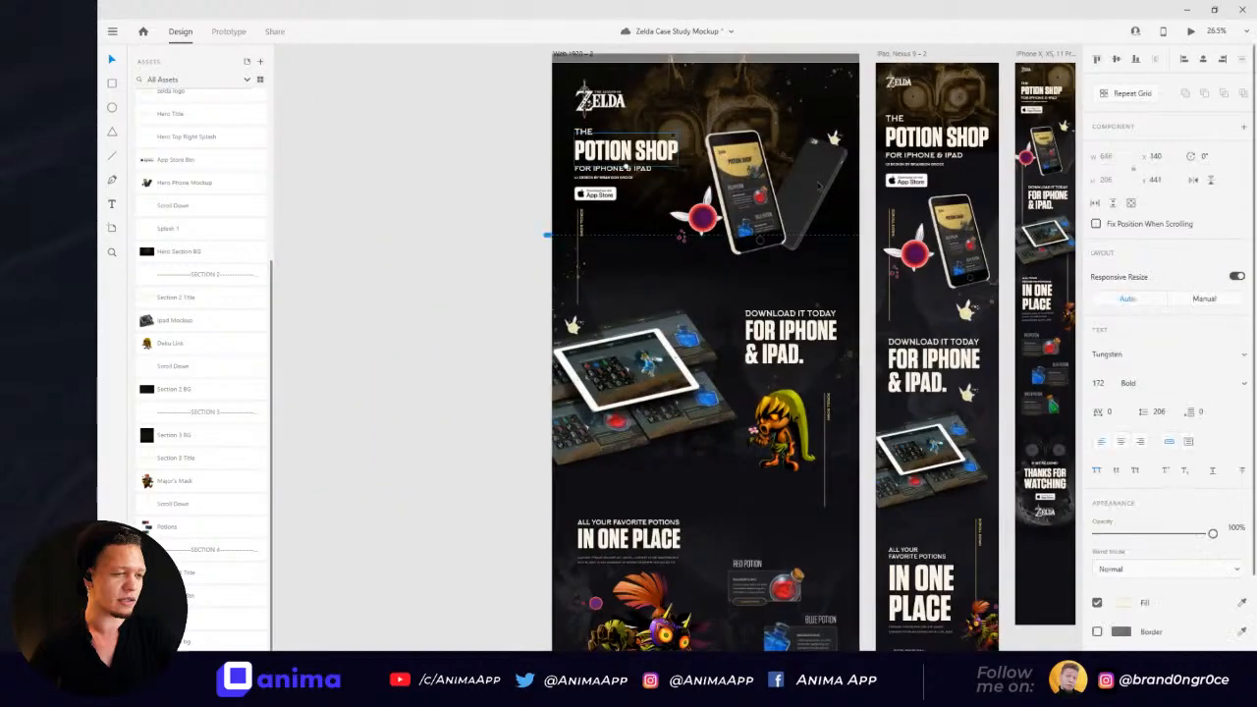
drag(934, 225, 592, 238)
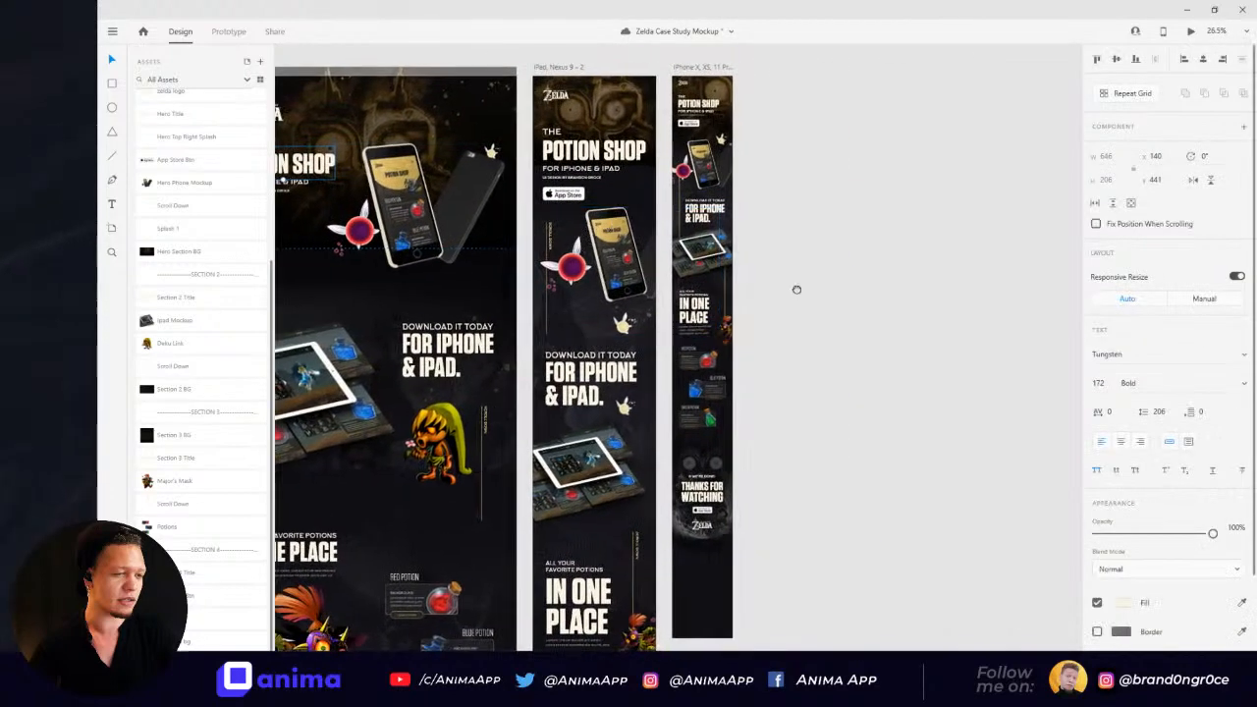
drag(797, 292, 502, 299)
drag(796, 313, 512, 214)
click(580, 232)
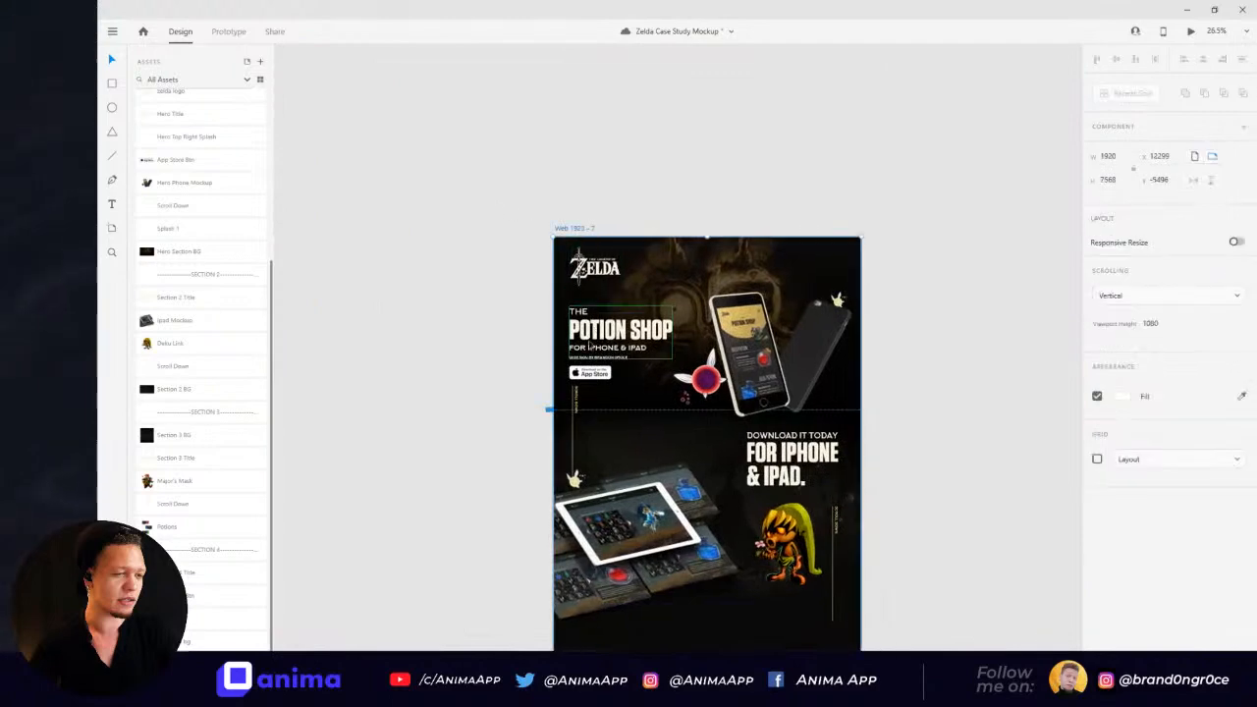
Step: Open the Anima plugin and inspect the individual text layers inside the hero title component
click(600, 335)
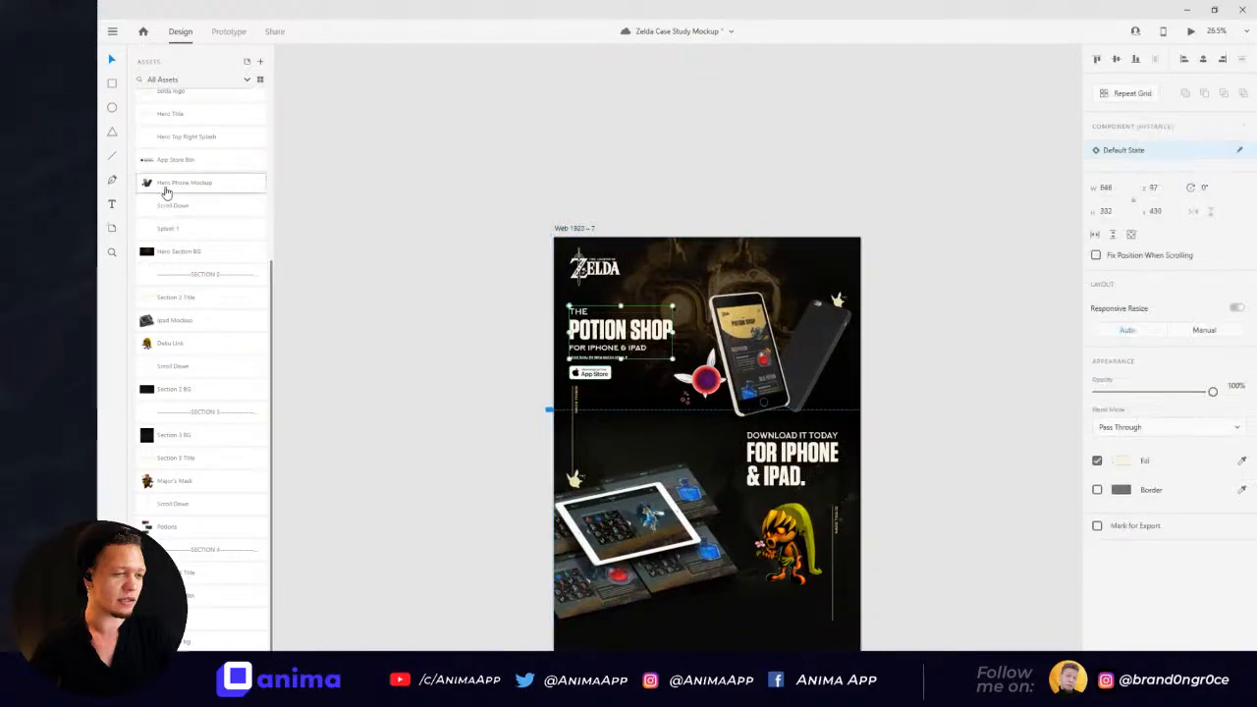
key(ctrl+shift+p)
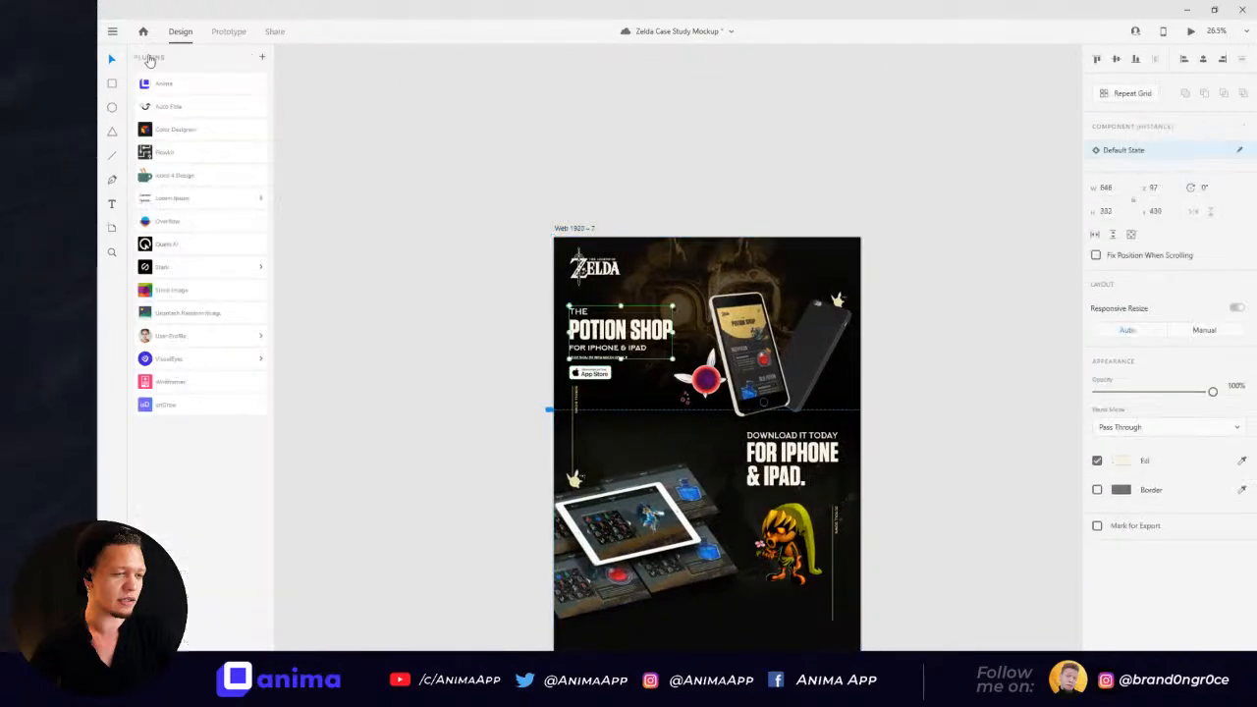
click(162, 83)
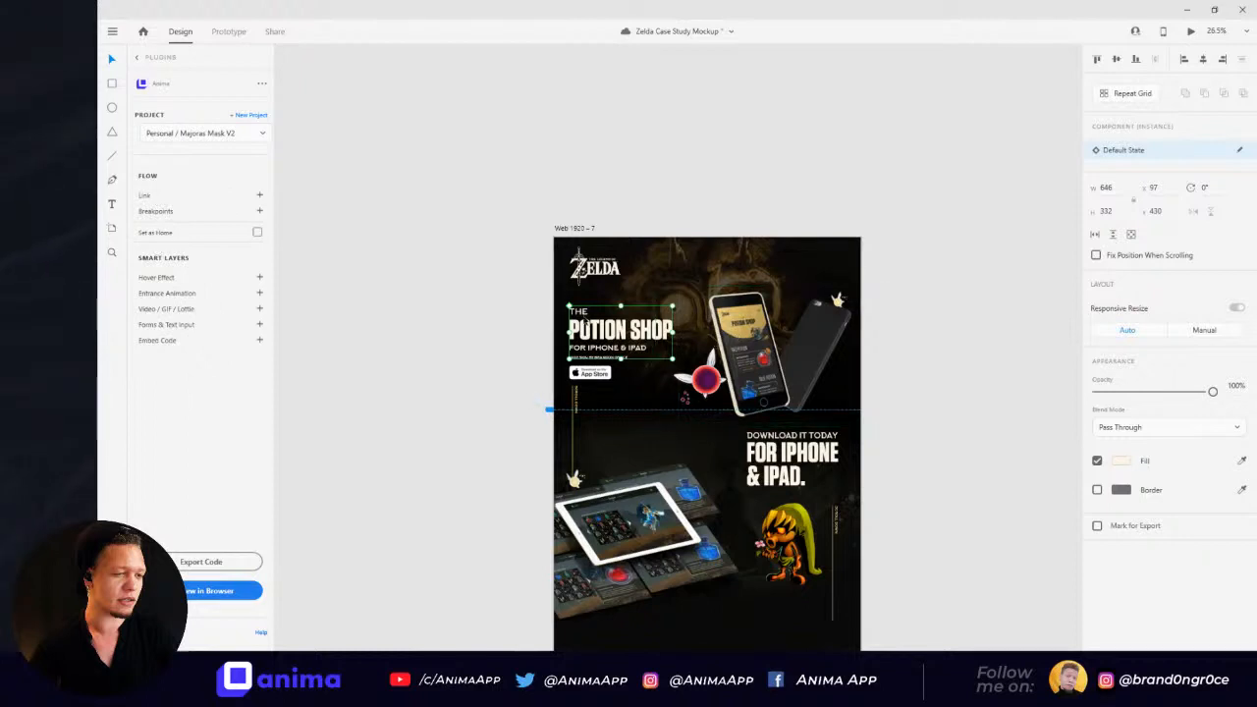
double_click(579, 314)
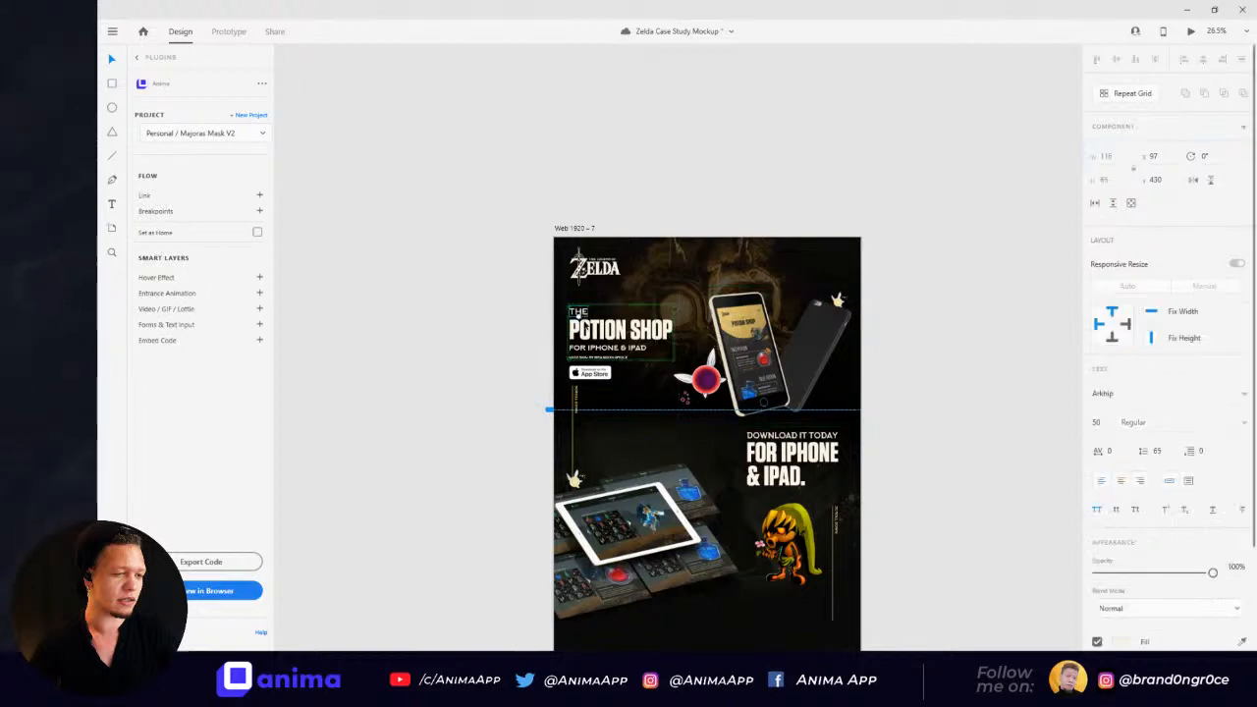
click(596, 357)
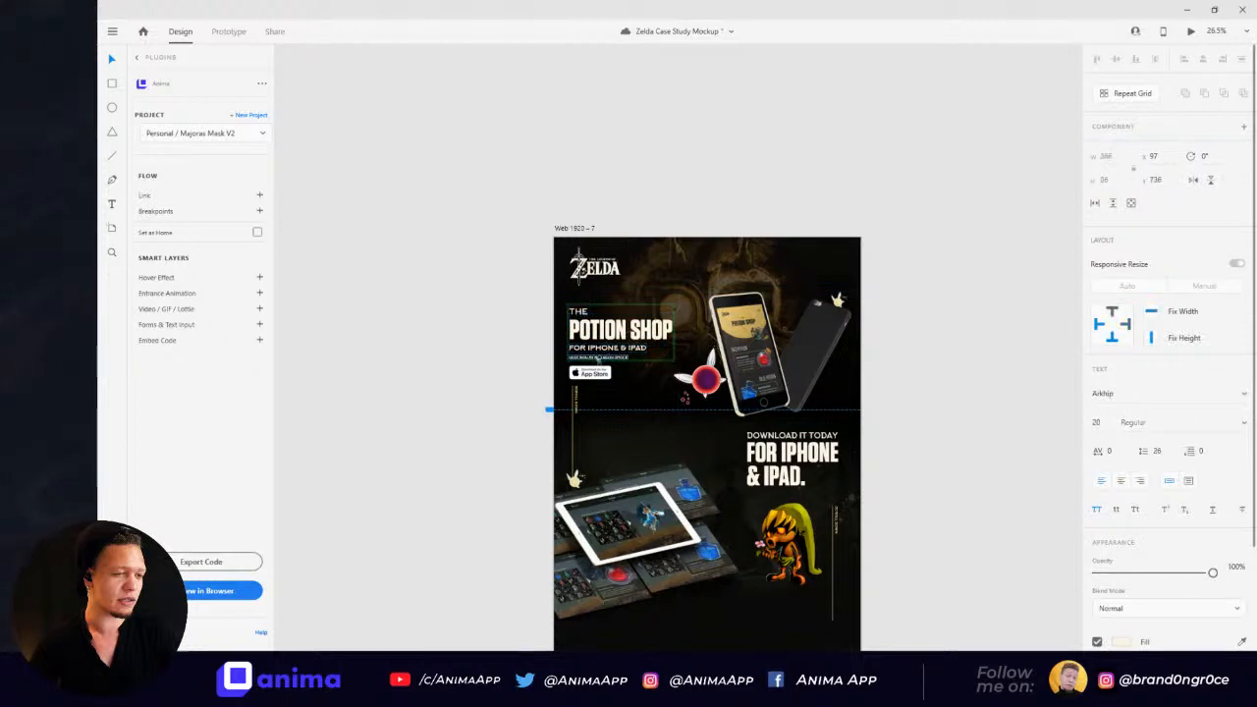
click(468, 327)
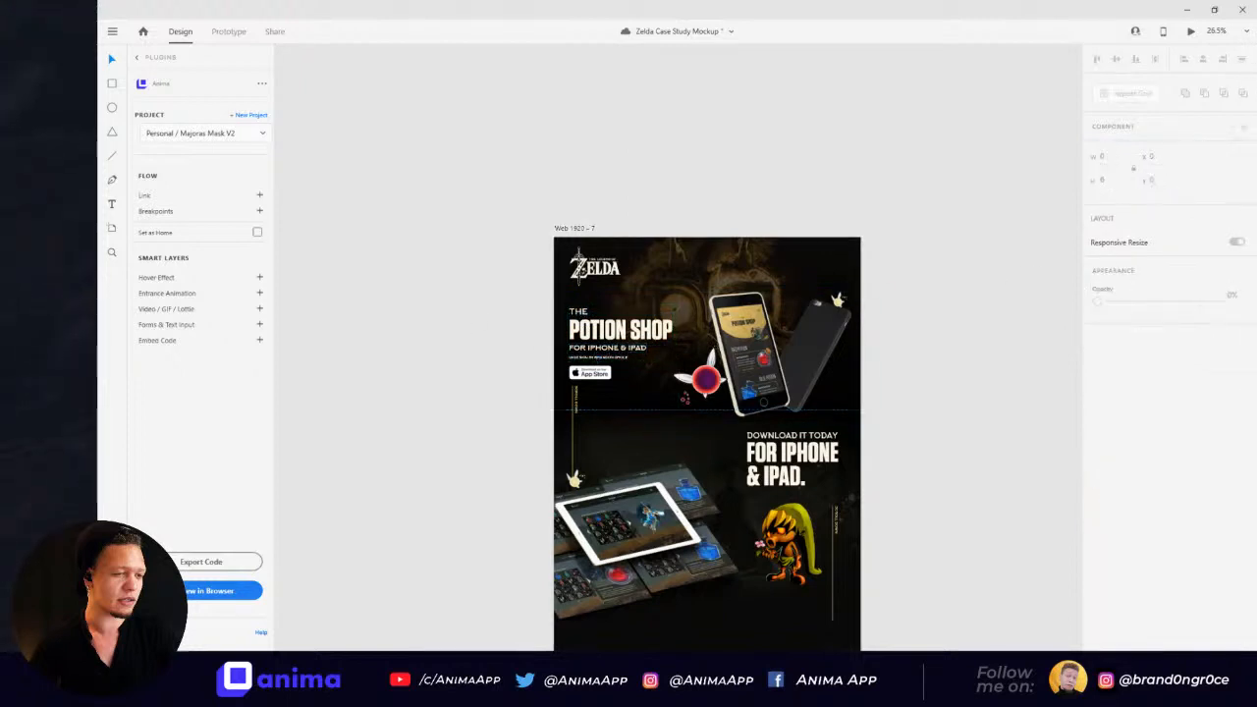
scroll(1056, 266, down, 3)
drag(1012, 285, 926, 223)
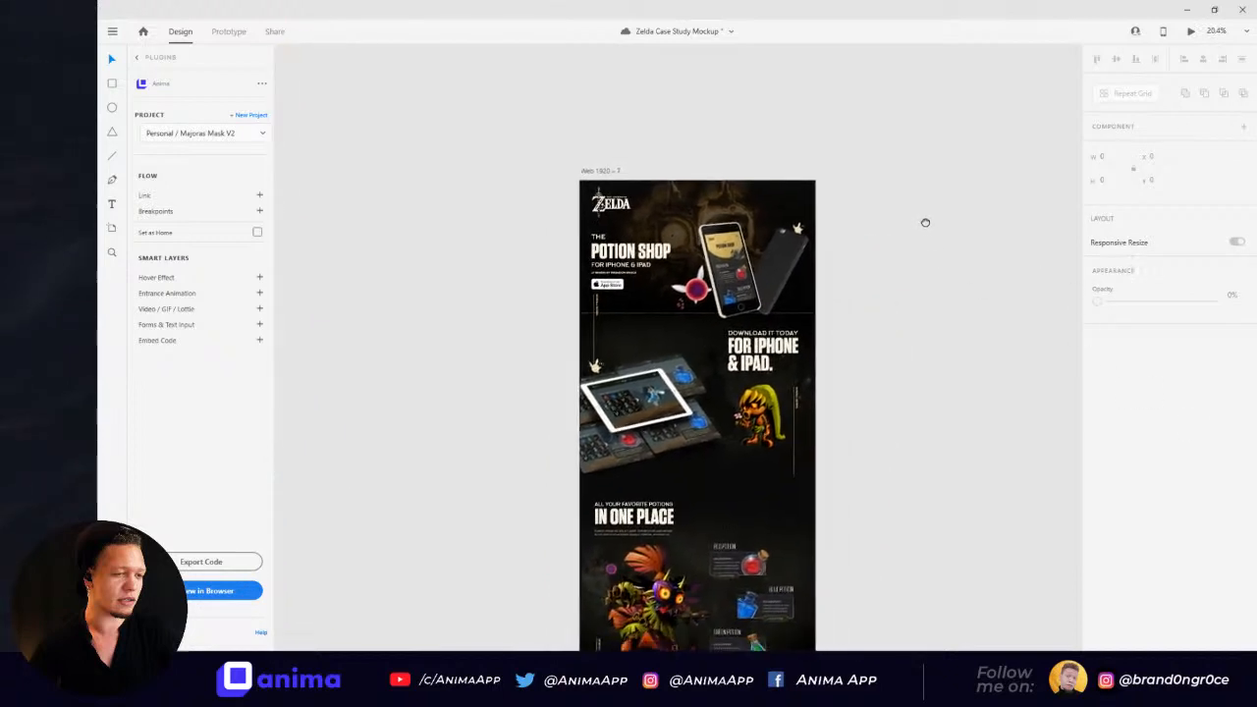
click(601, 172)
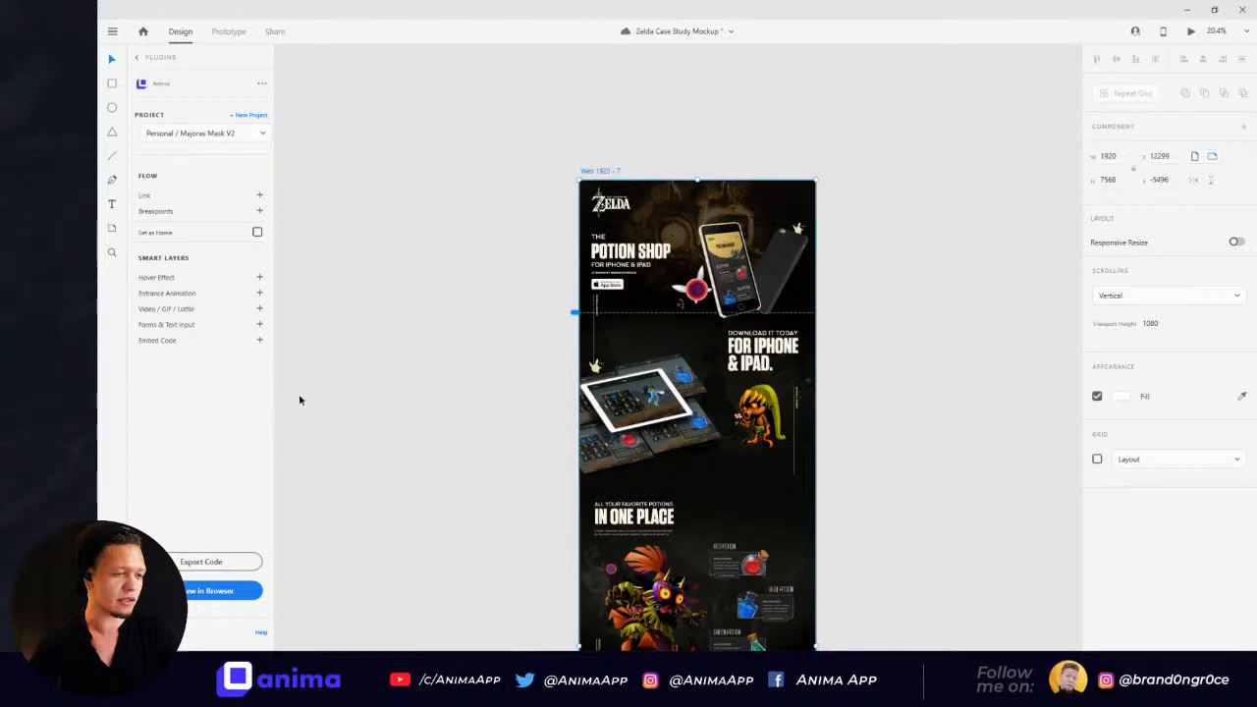
click(208, 591)
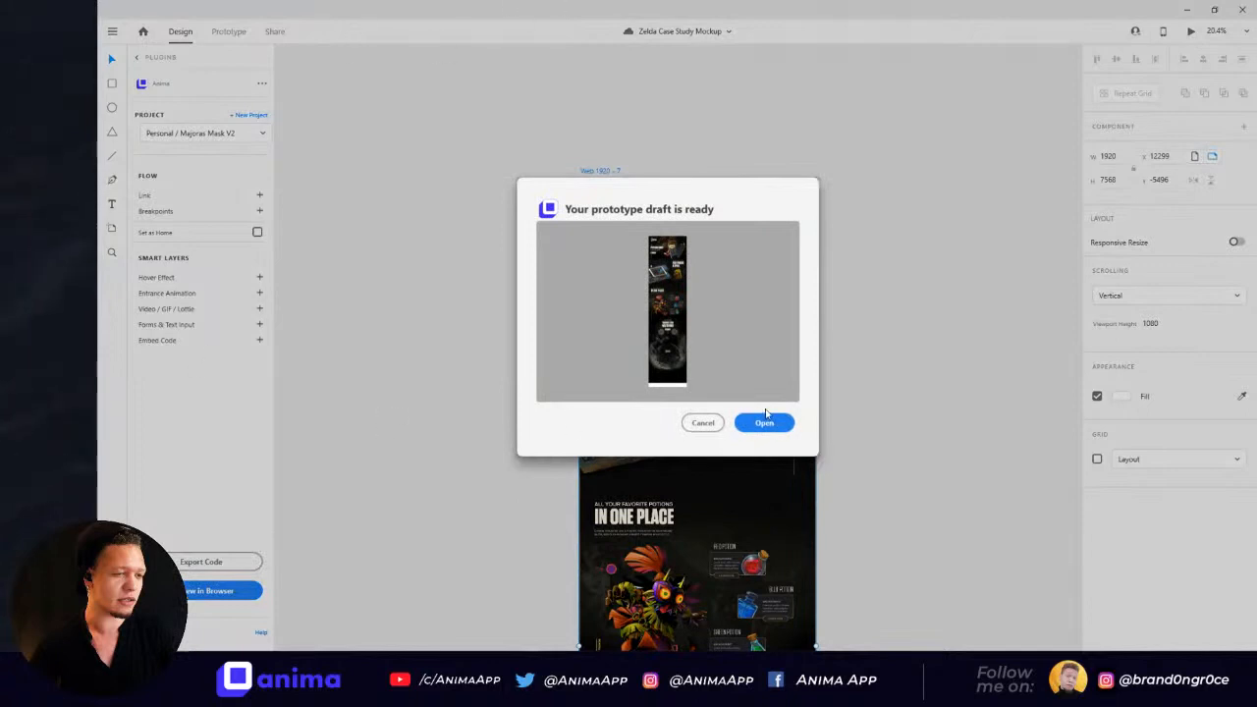
click(703, 423)
Step: Shorten the Web 1920 – 7 artboard to a height of 7354 so it ends at the section 4 background's lower edge
scroll(857, 364, down, 5)
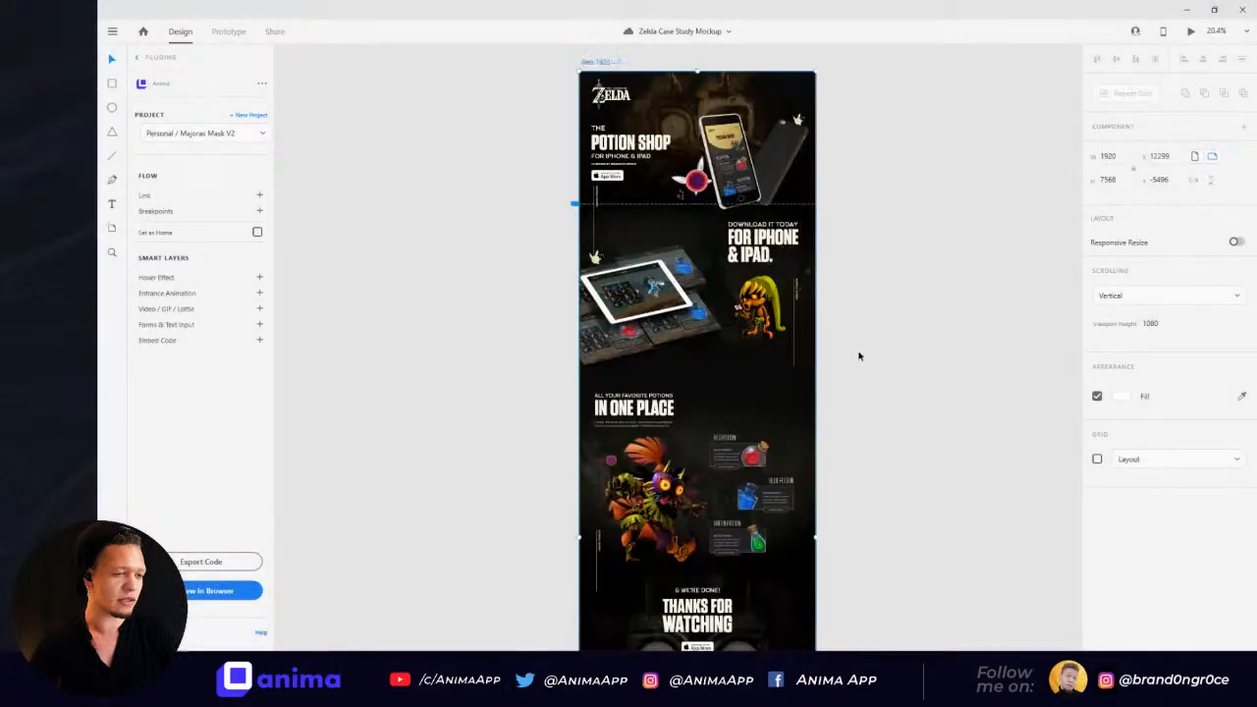
scroll(854, 365, down, 5)
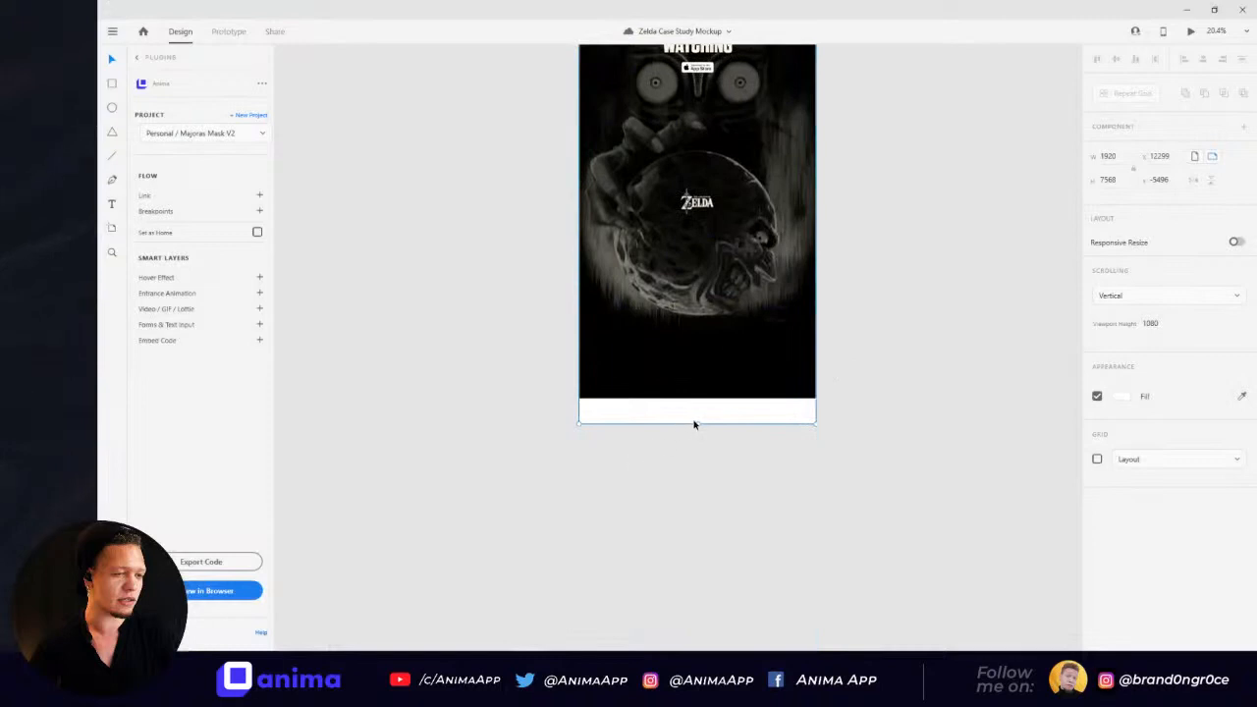
drag(698, 424, 696, 397)
click(892, 328)
Step: Generate an Anima browser preview of the Web 1920 – 7 artboard, open it and maximize the browser window
scroll(916, 208, down, 5)
scroll(858, 320, up, 3)
scroll(859, 320, up, 3)
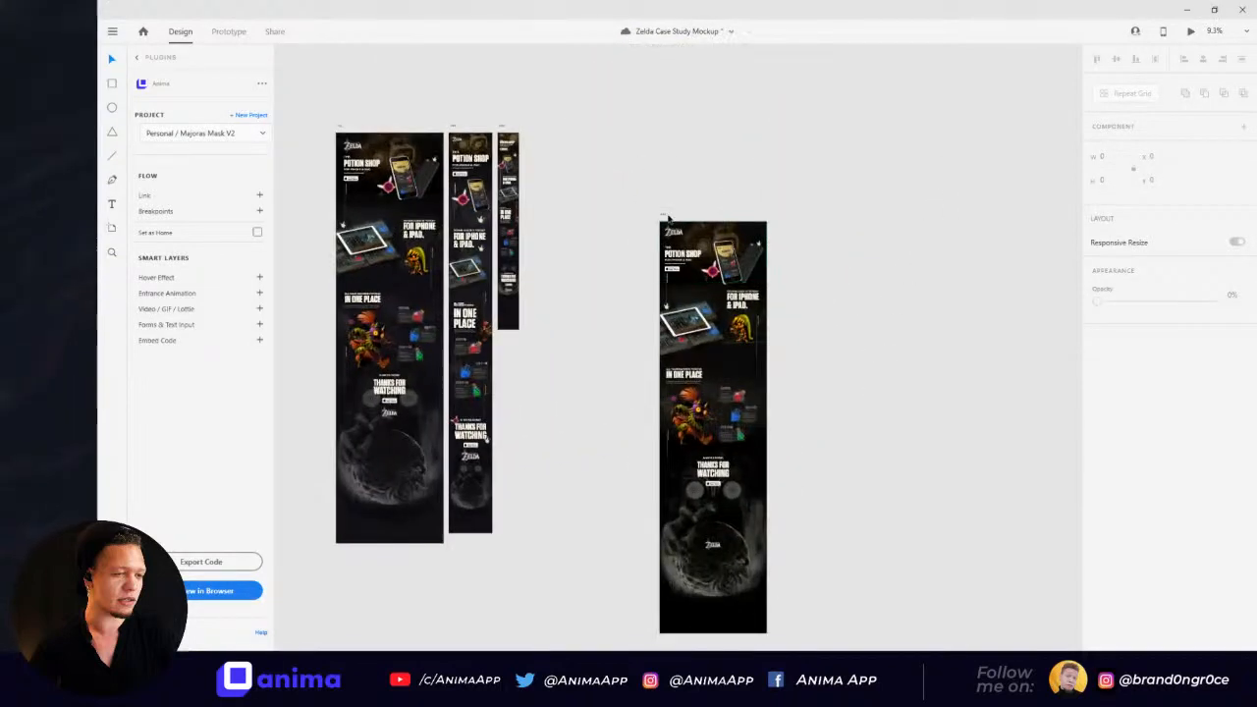
click(664, 218)
click(222, 590)
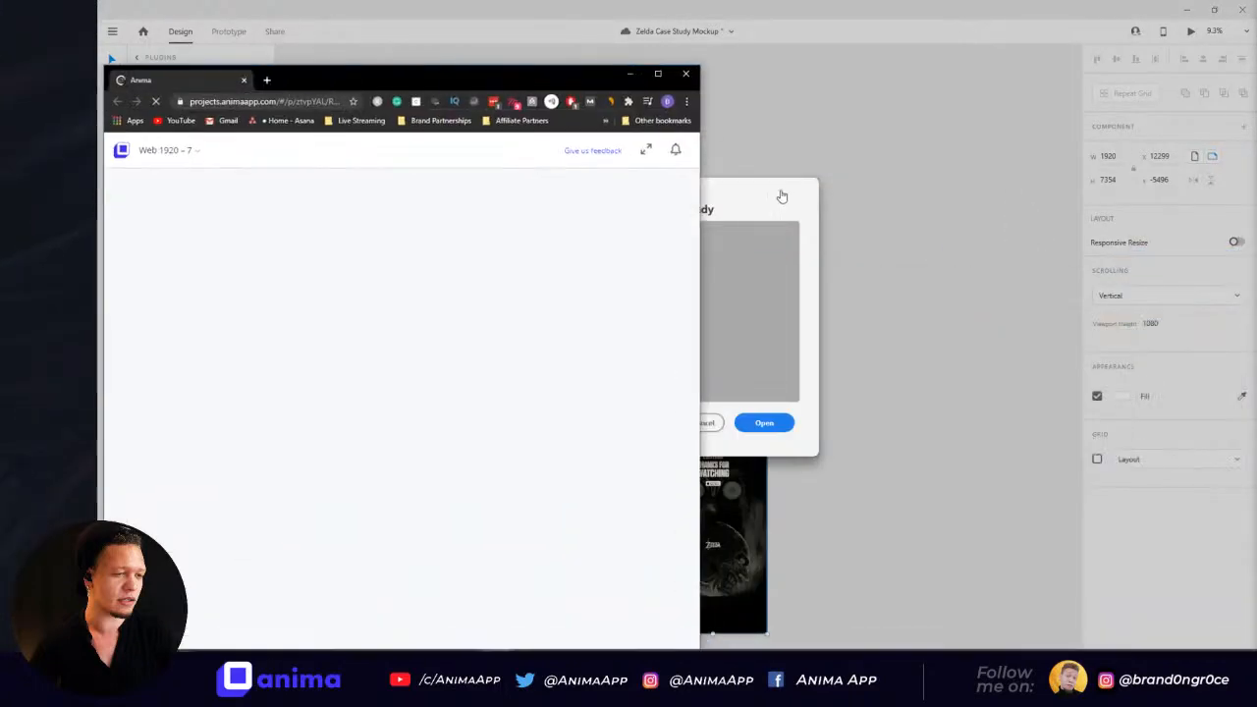
double_click(405, 77)
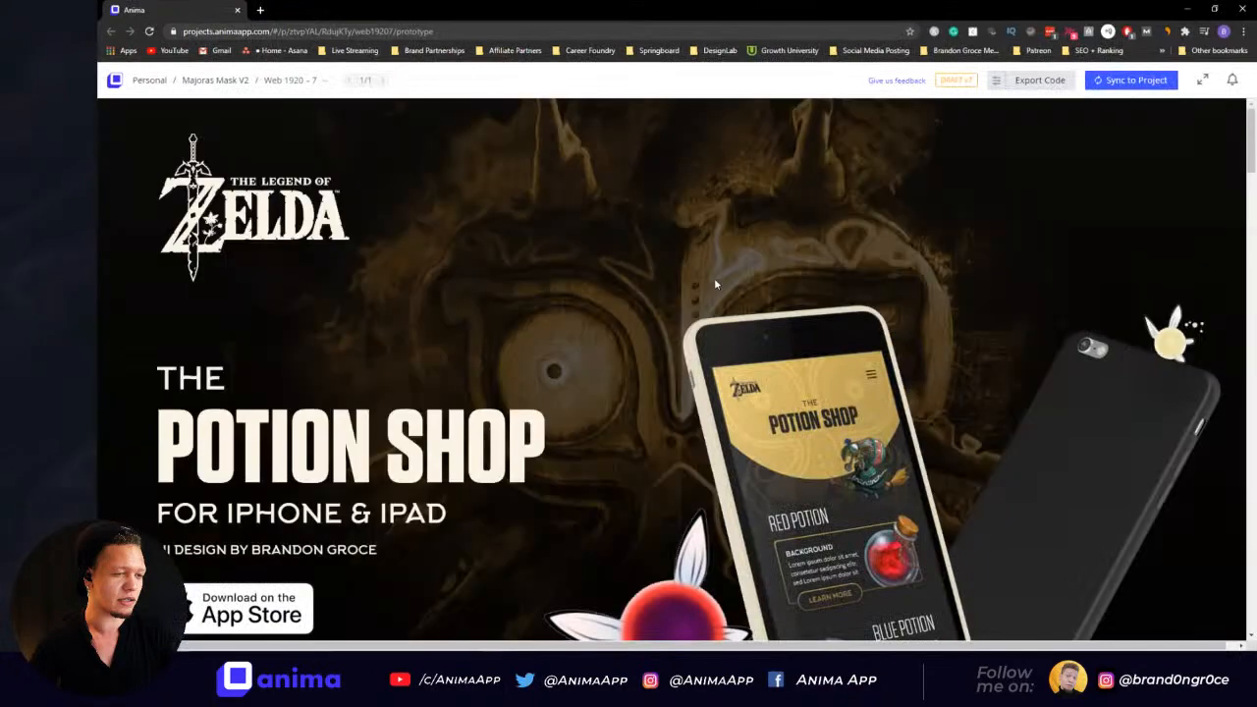
Step: Review the hero and iPhone & iPad sections in the browser preview, checking layout and spacing
scroll(722, 265, down, 3)
scroll(732, 248, down, 5)
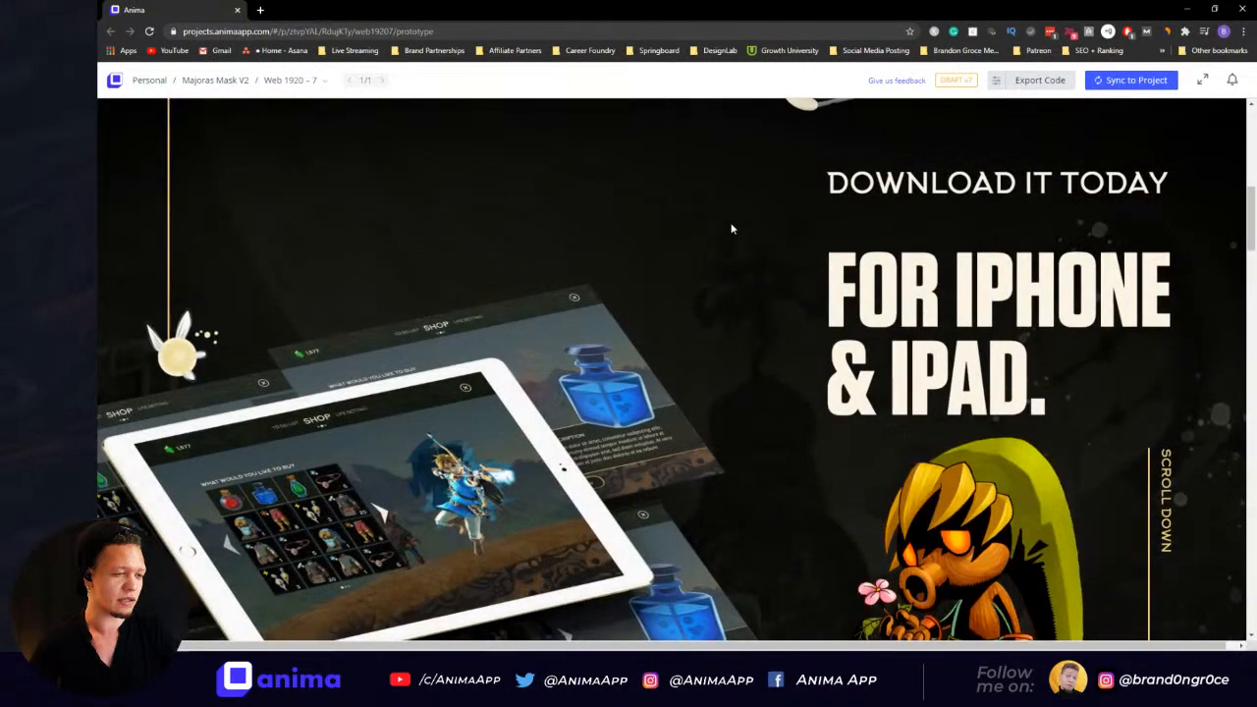
scroll(731, 235, down, 1)
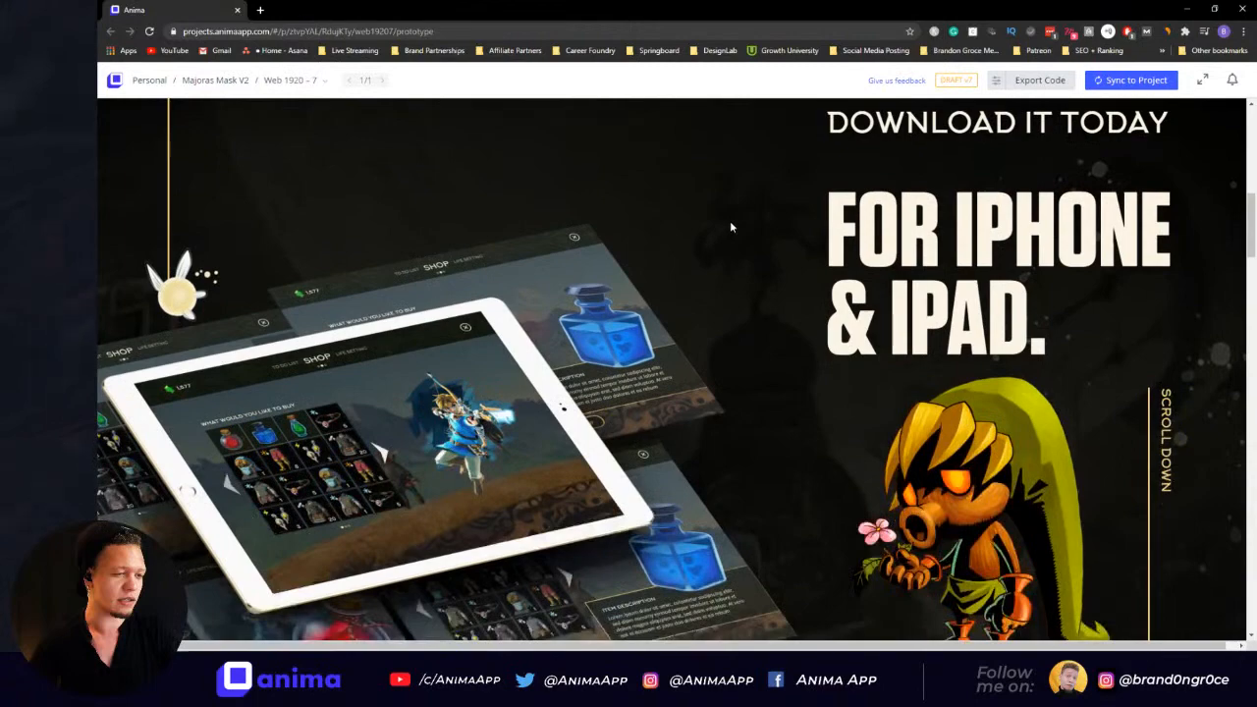
drag(1250, 216, 1238, 141)
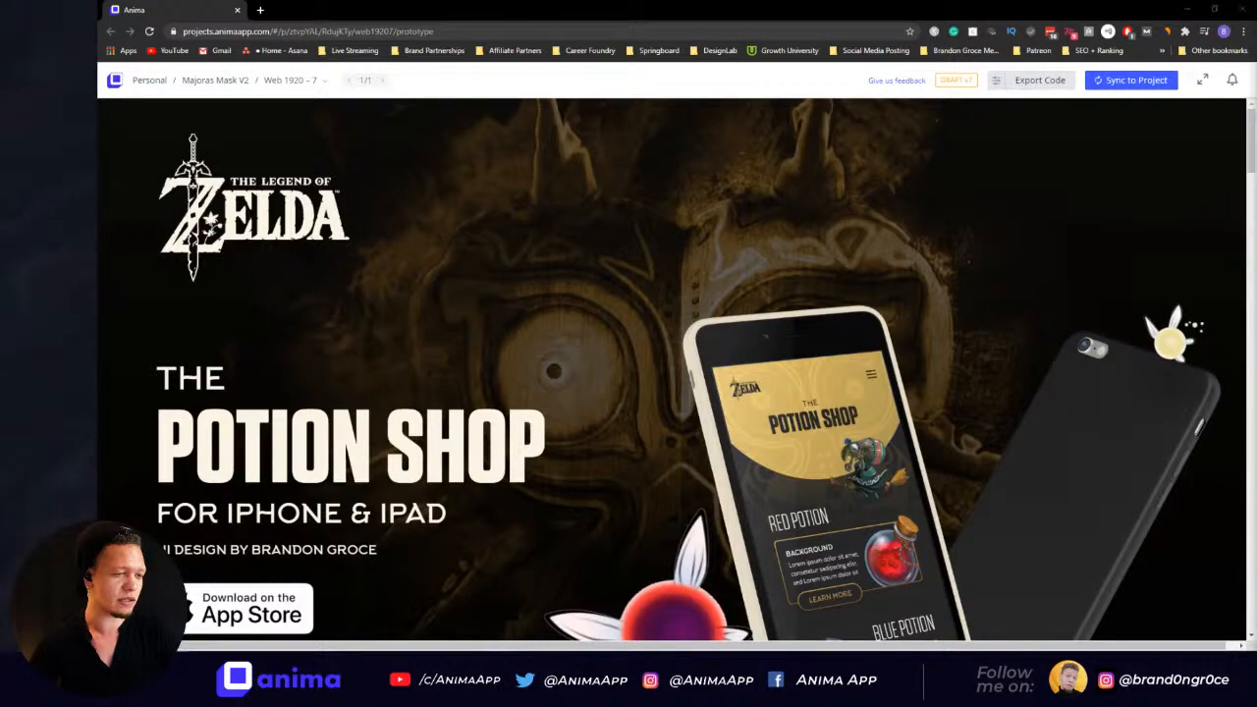
scroll(751, 454, down, 4)
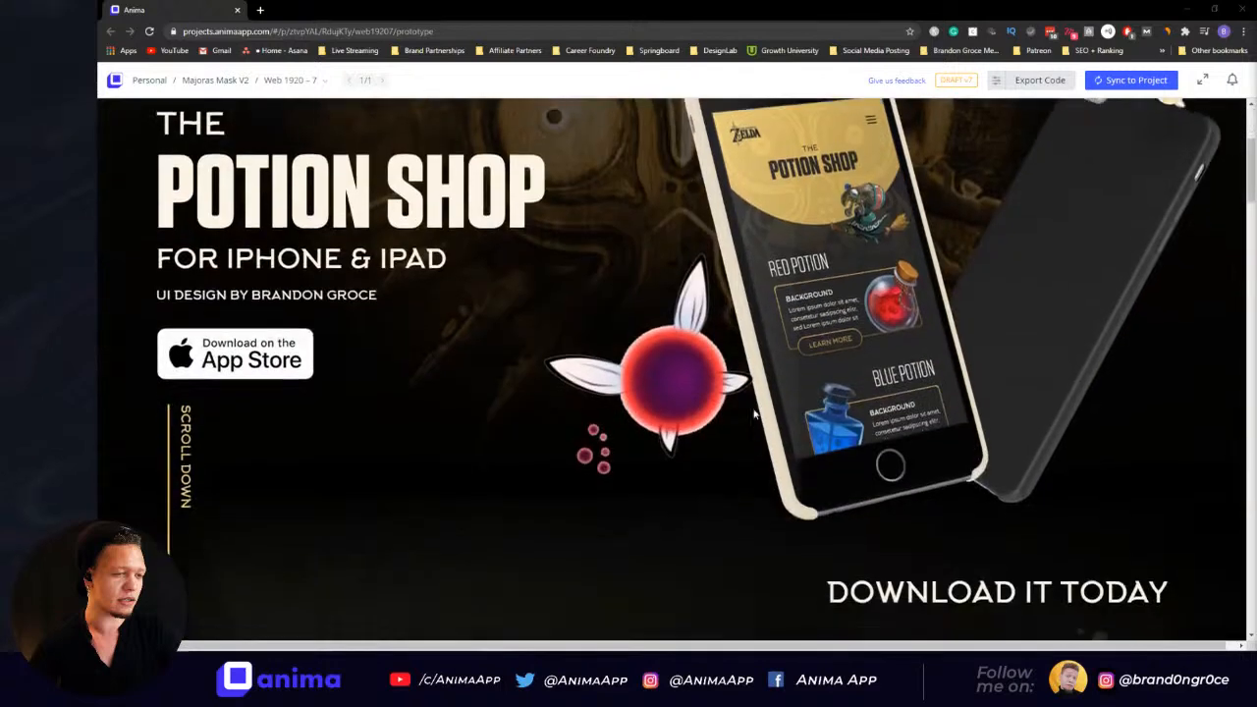
scroll(755, 411, up, 2)
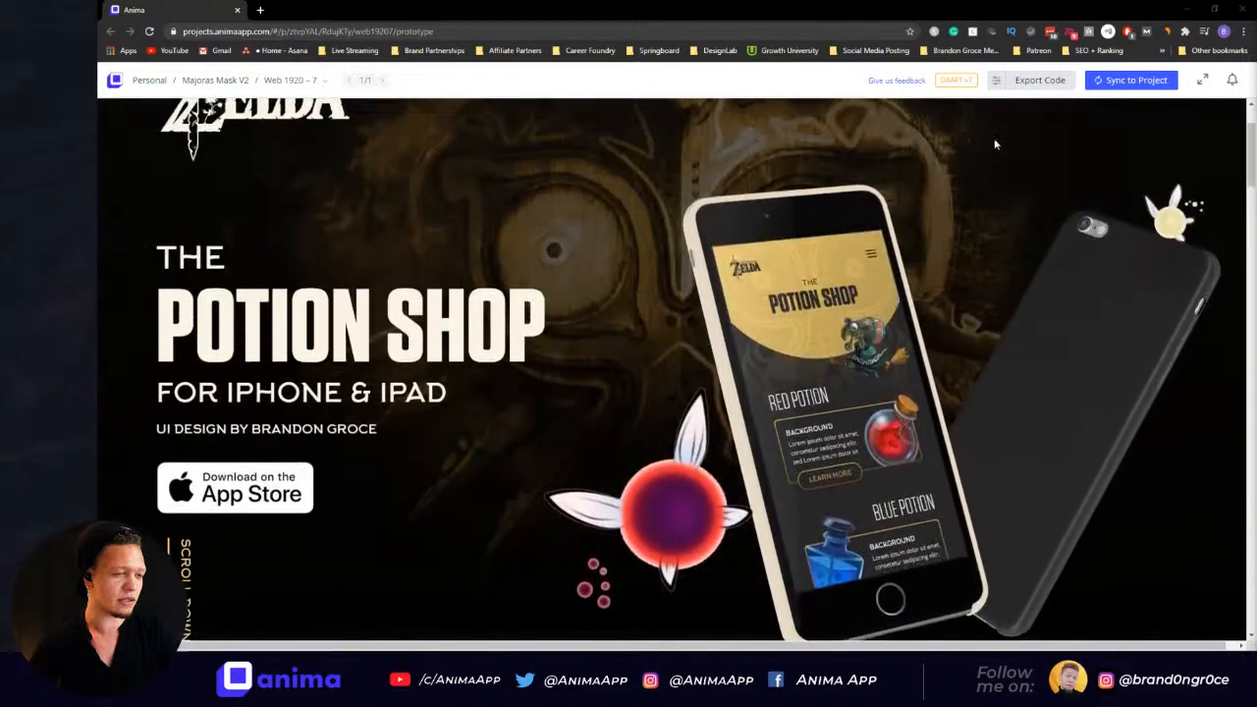
Step: Sync the draft screen to the Majoras Mask V2 project
click(1117, 86)
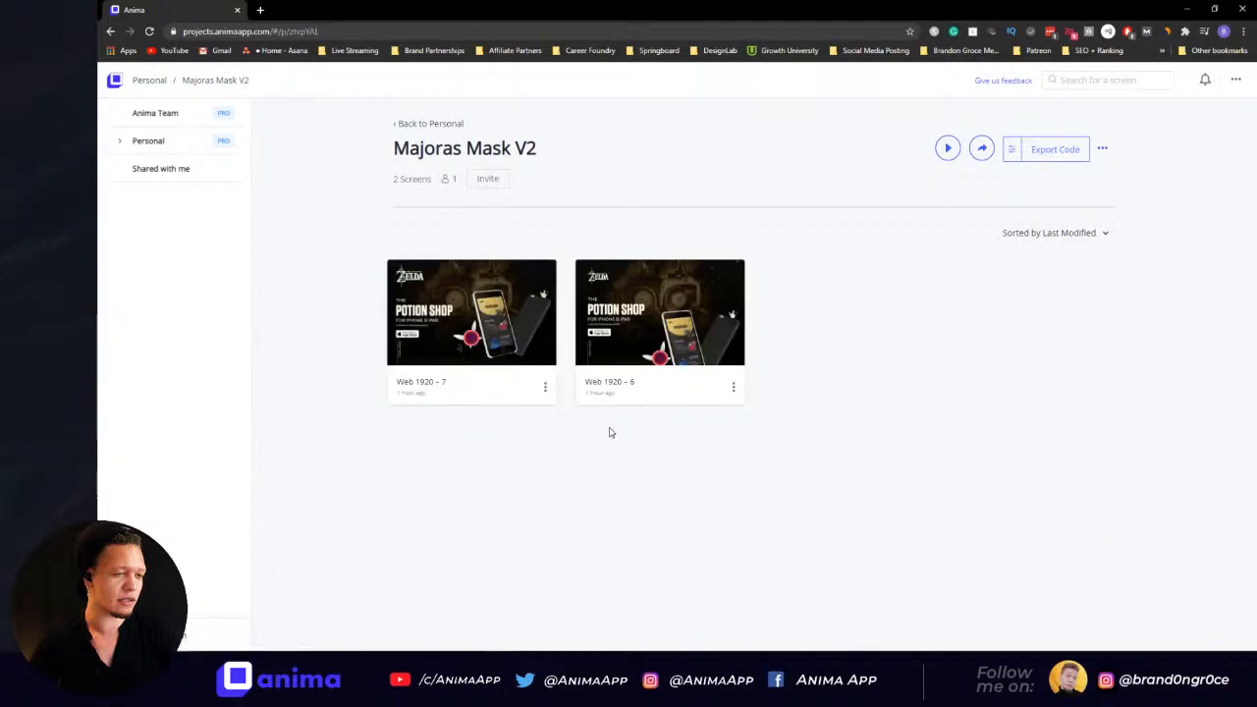
key(alt+Tab)
key(alt+Tab)
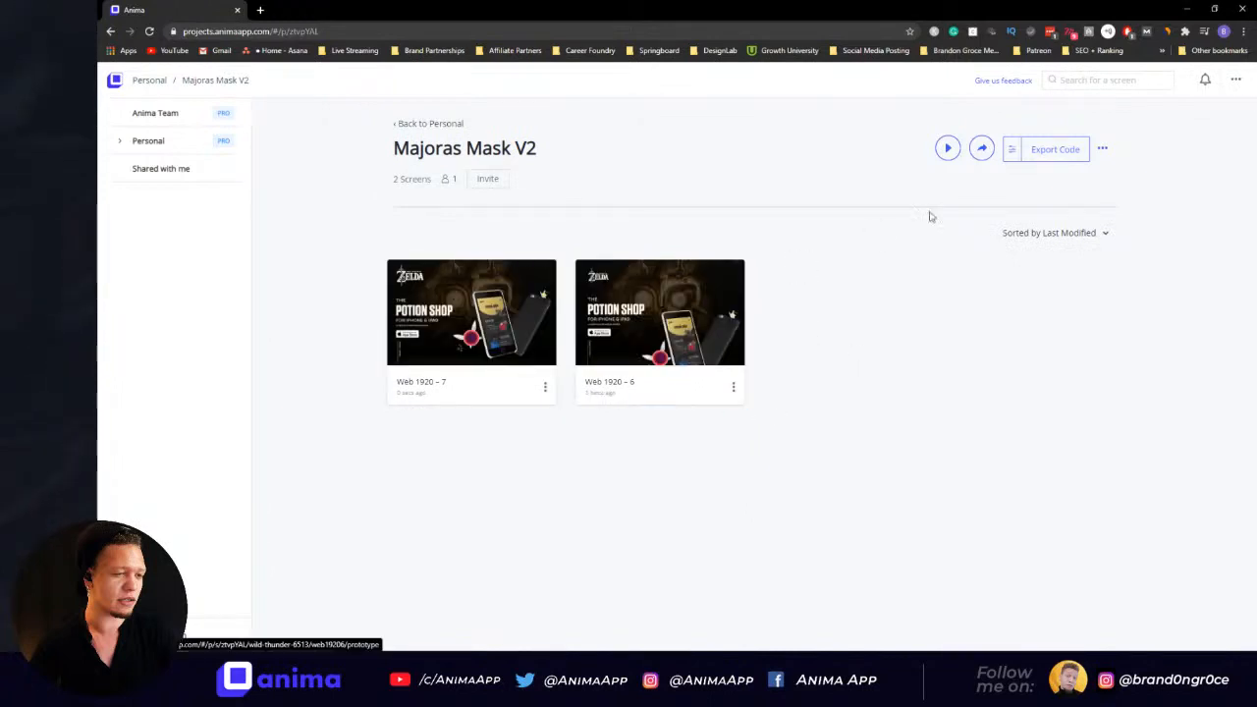
Step: Look at the Majoras Mask V2 project settings, return to its screens and open a screen's prototype to review the hero section
click(1102, 151)
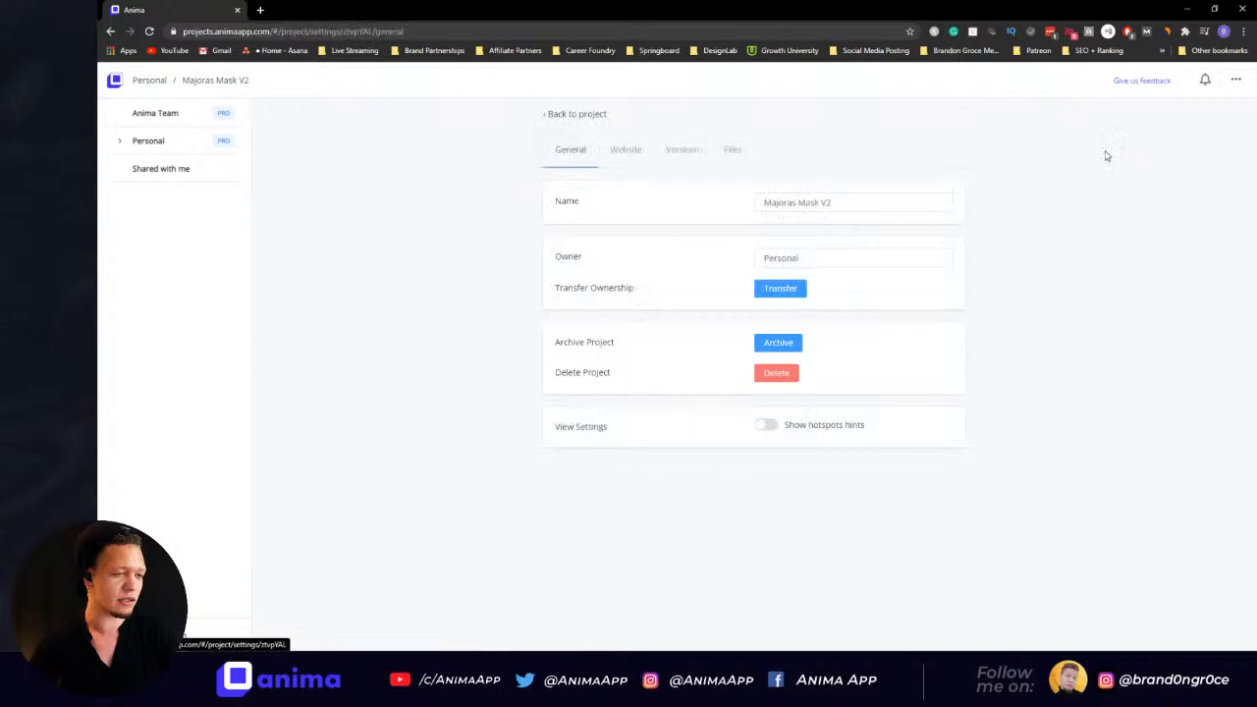
click(111, 33)
click(530, 370)
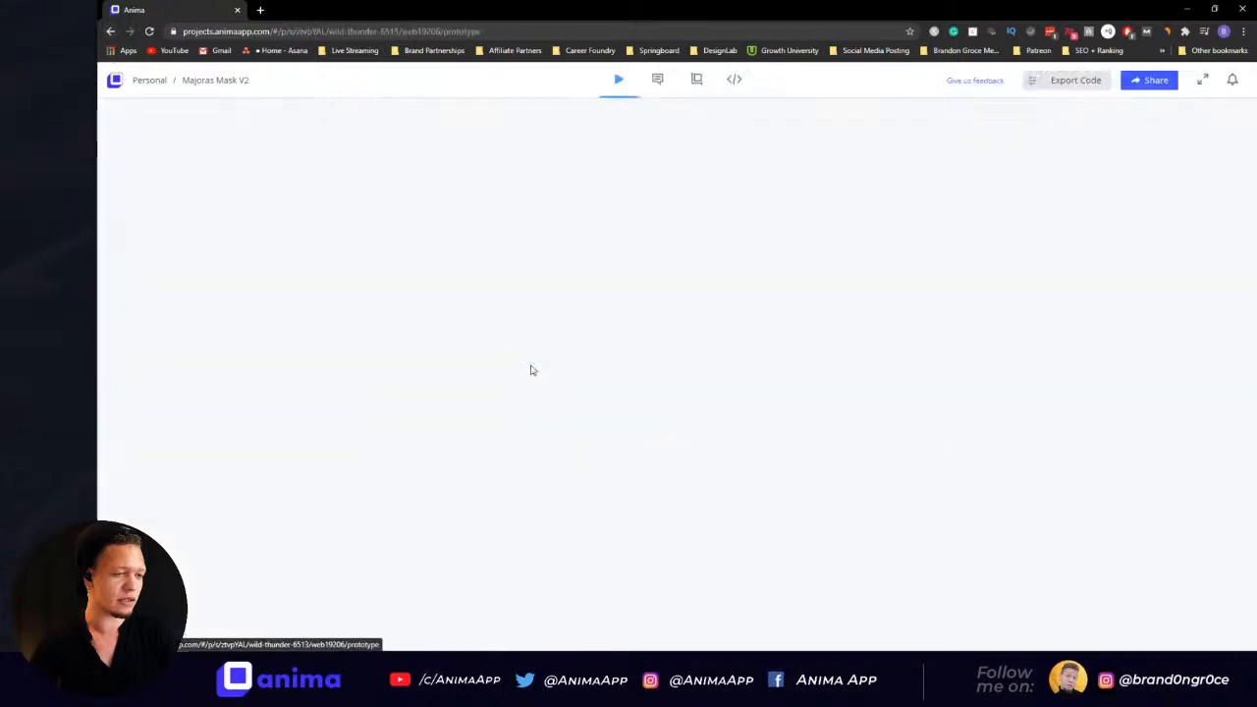
scroll(851, 289, down, 5)
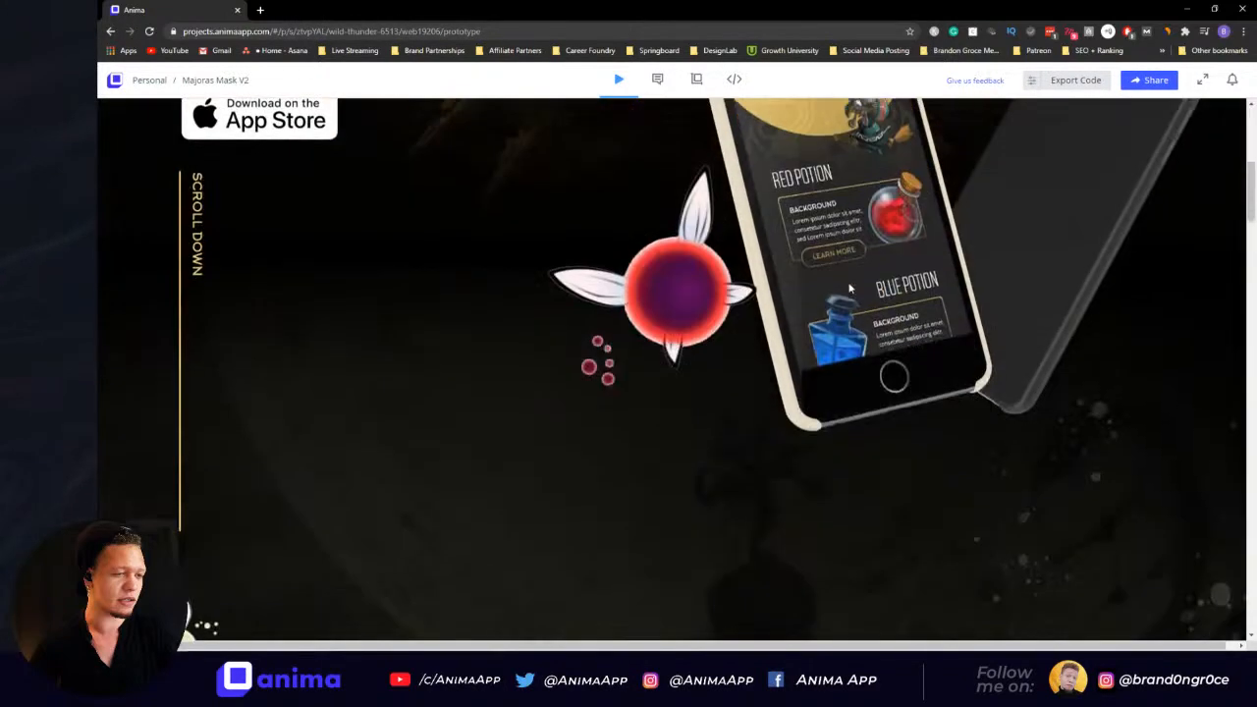
Step: Switch back to Adobe XD, close the prototype draft dialog and look over the existing Anima projects
key(alt+Tab)
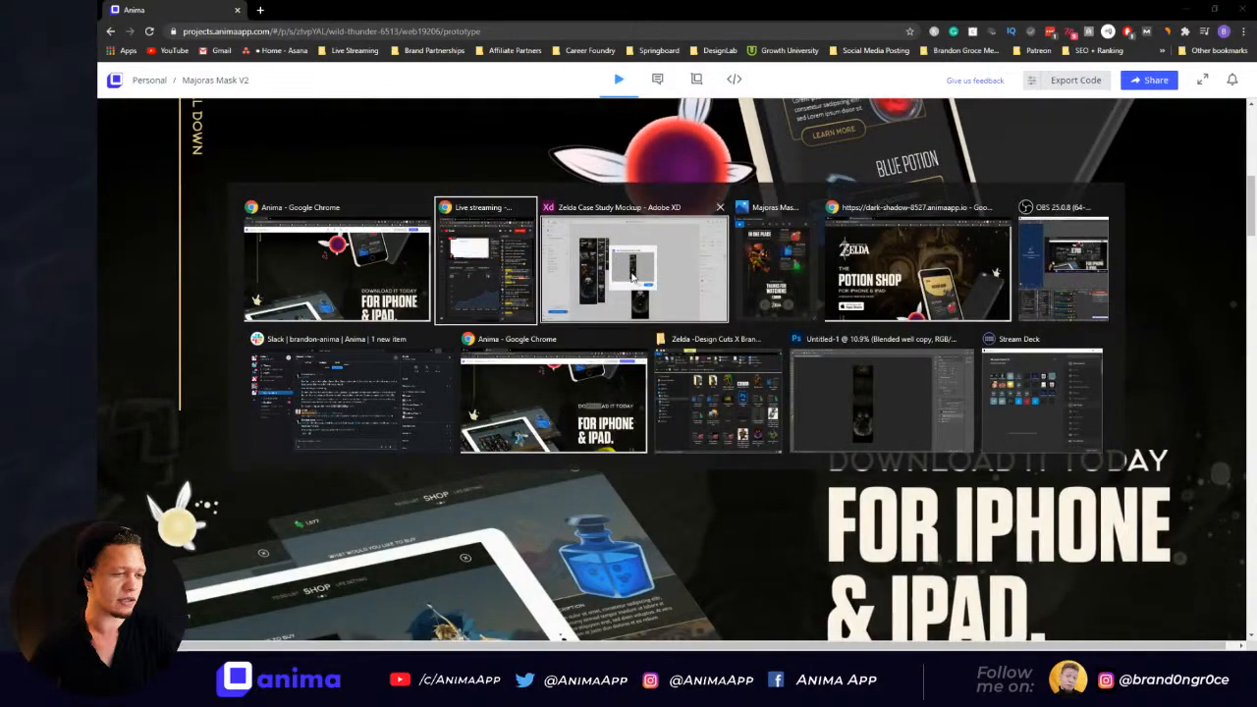
click(632, 278)
click(701, 422)
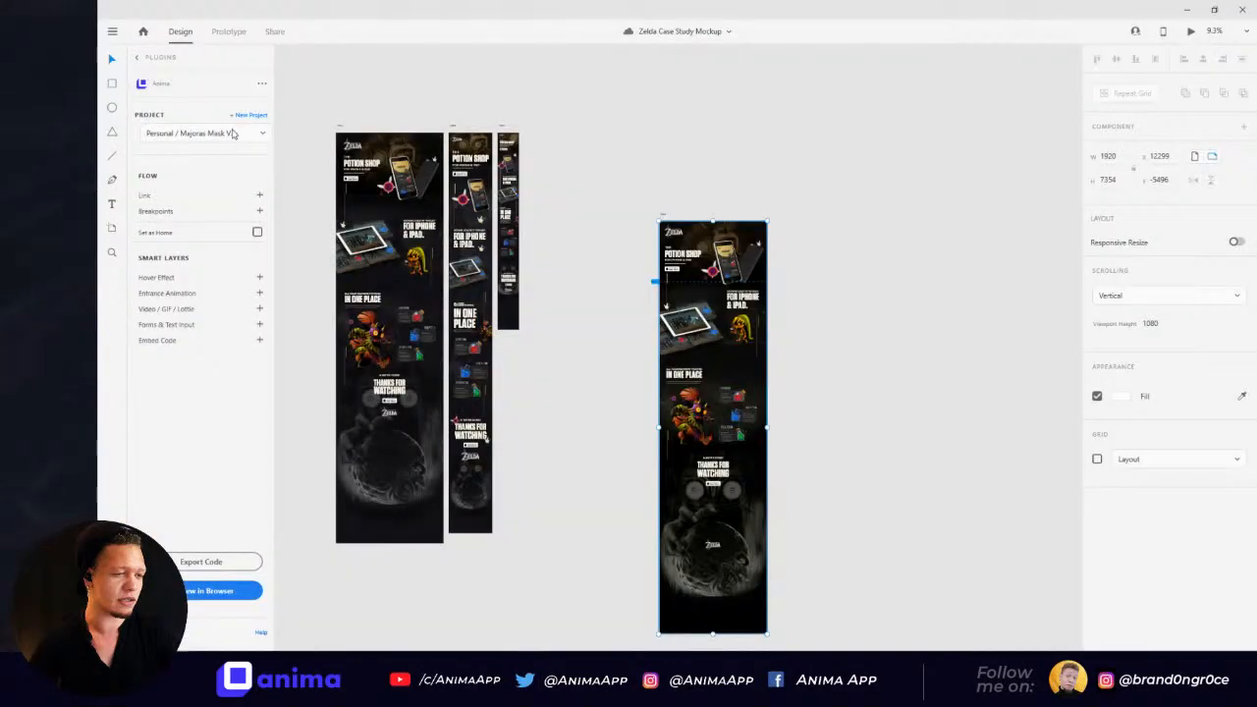
click(230, 136)
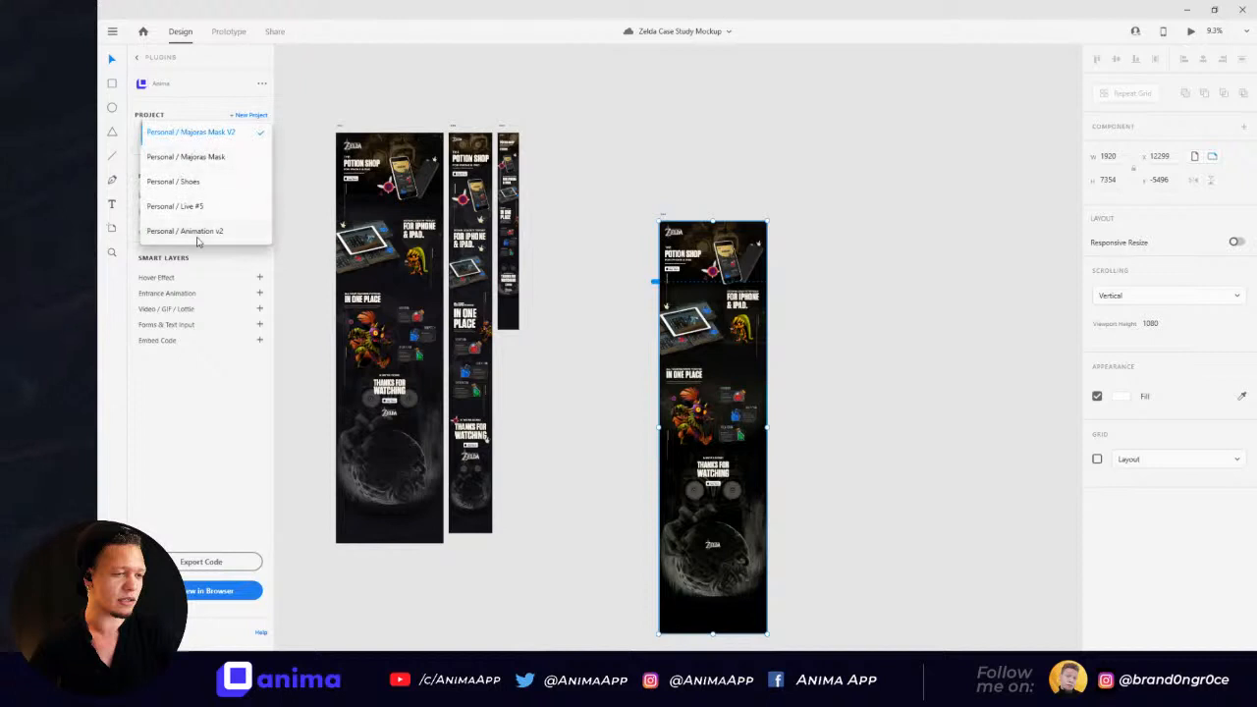
click(305, 90)
Step: Create a new Anima project named Anima Livestream V1 in the Personal workspace
click(249, 115)
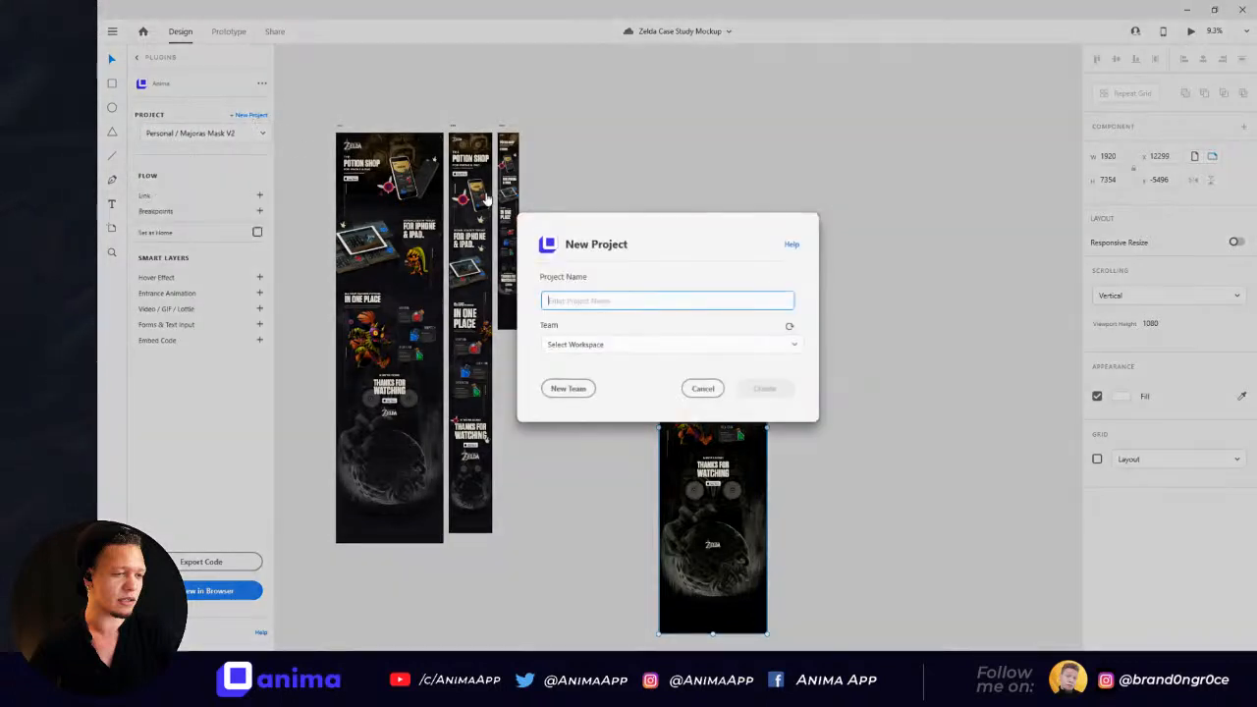
text(An)
key(BackSpace)
key(BackSpace)
key(BackSpace)
click(651, 345)
click(634, 390)
click(758, 389)
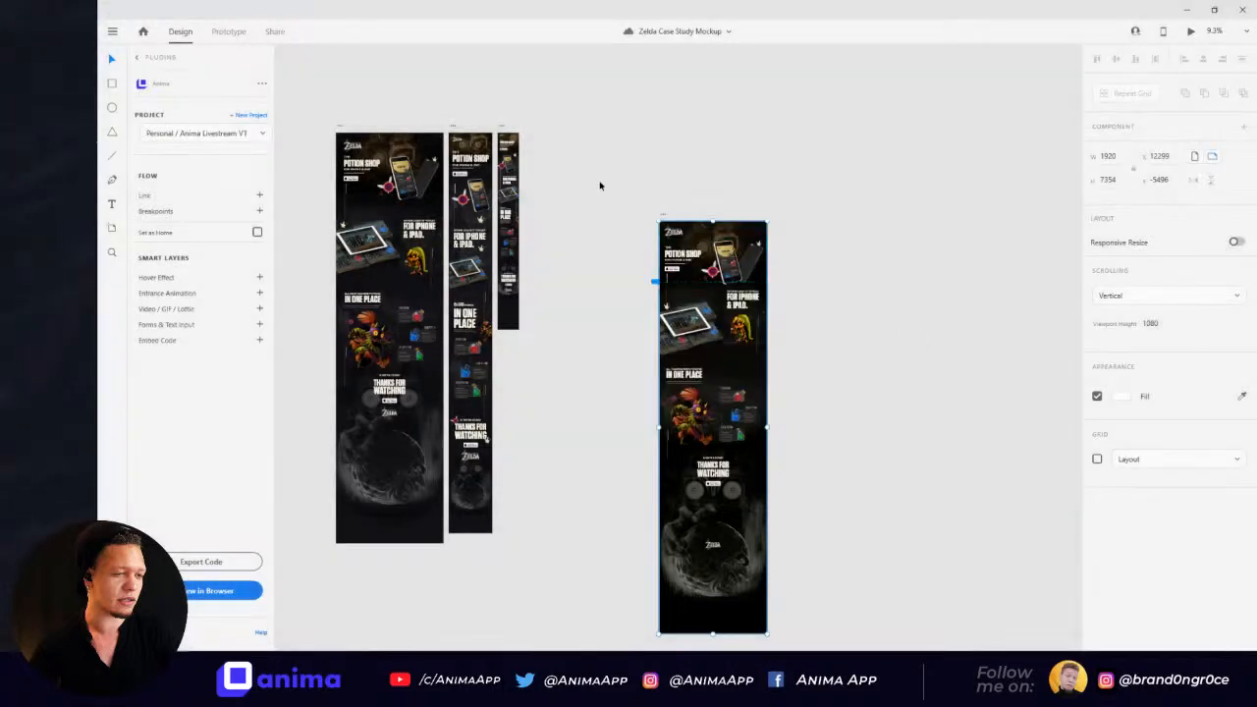
Step: Move the new artboard up nearly level with the existing artboards and generate its Anima browser preview in the new project
drag(662, 218, 669, 123)
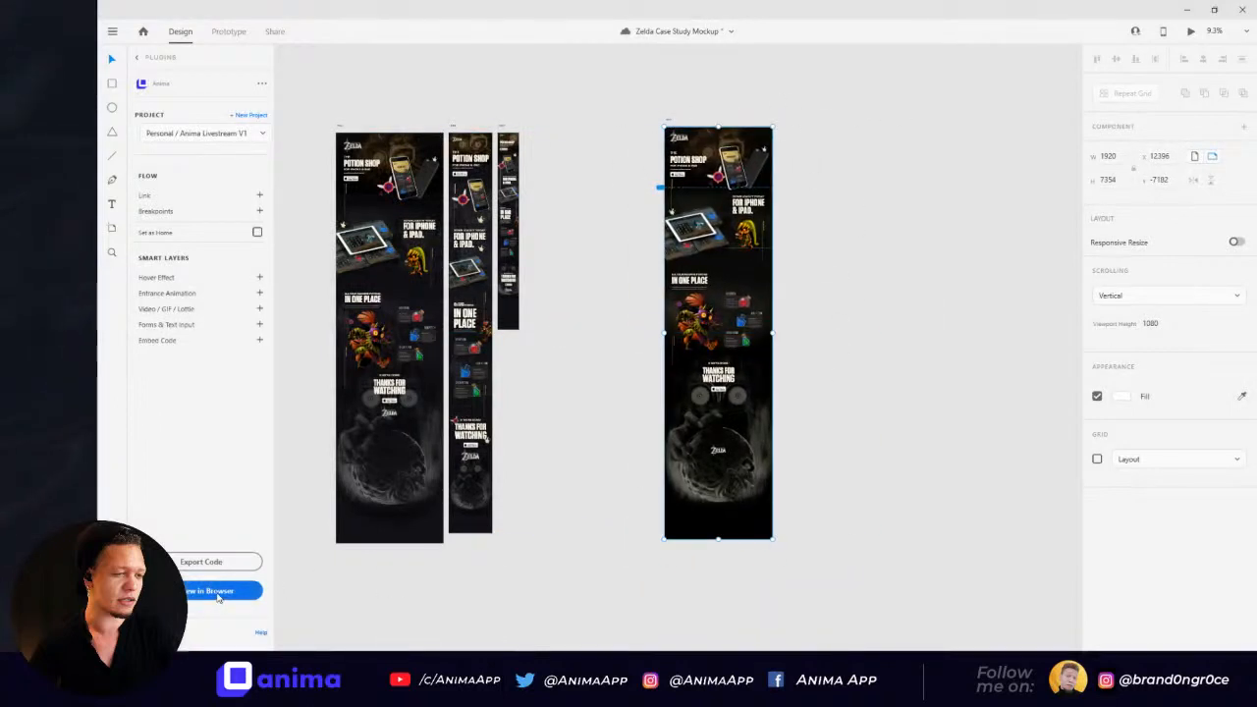
click(218, 594)
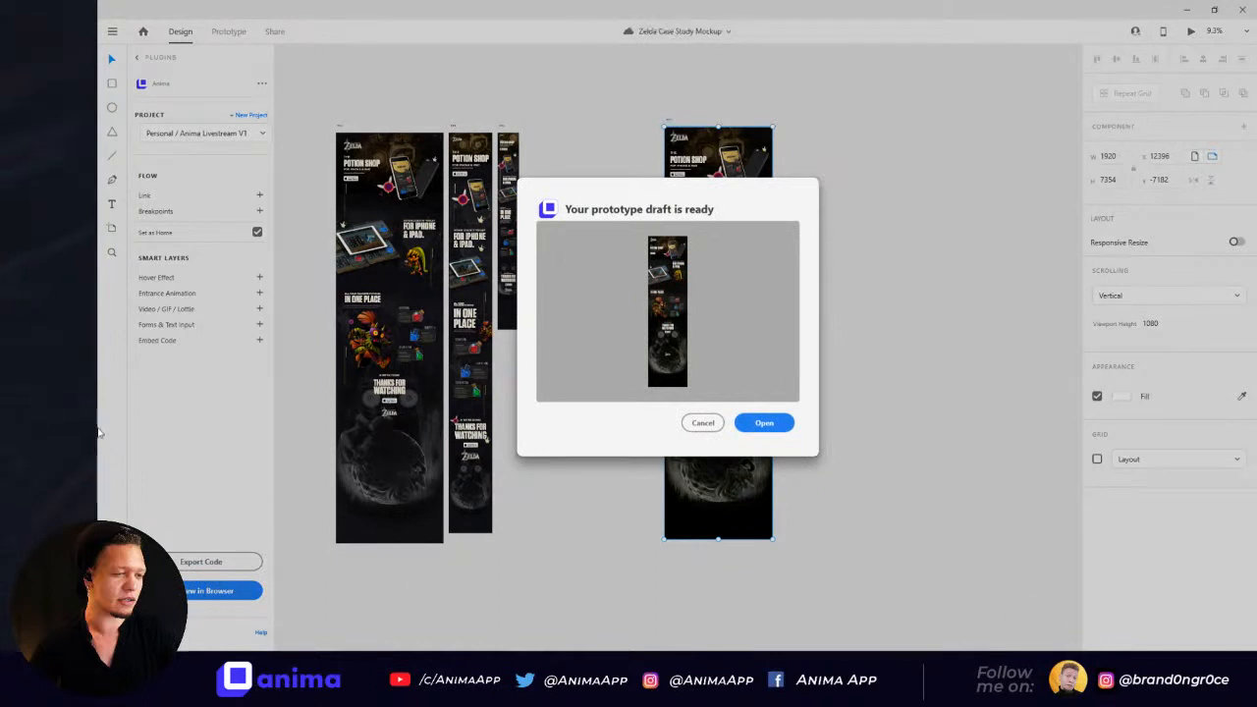
Step: Open the generated prototype draft in the browser and close the other Anima tab
click(763, 425)
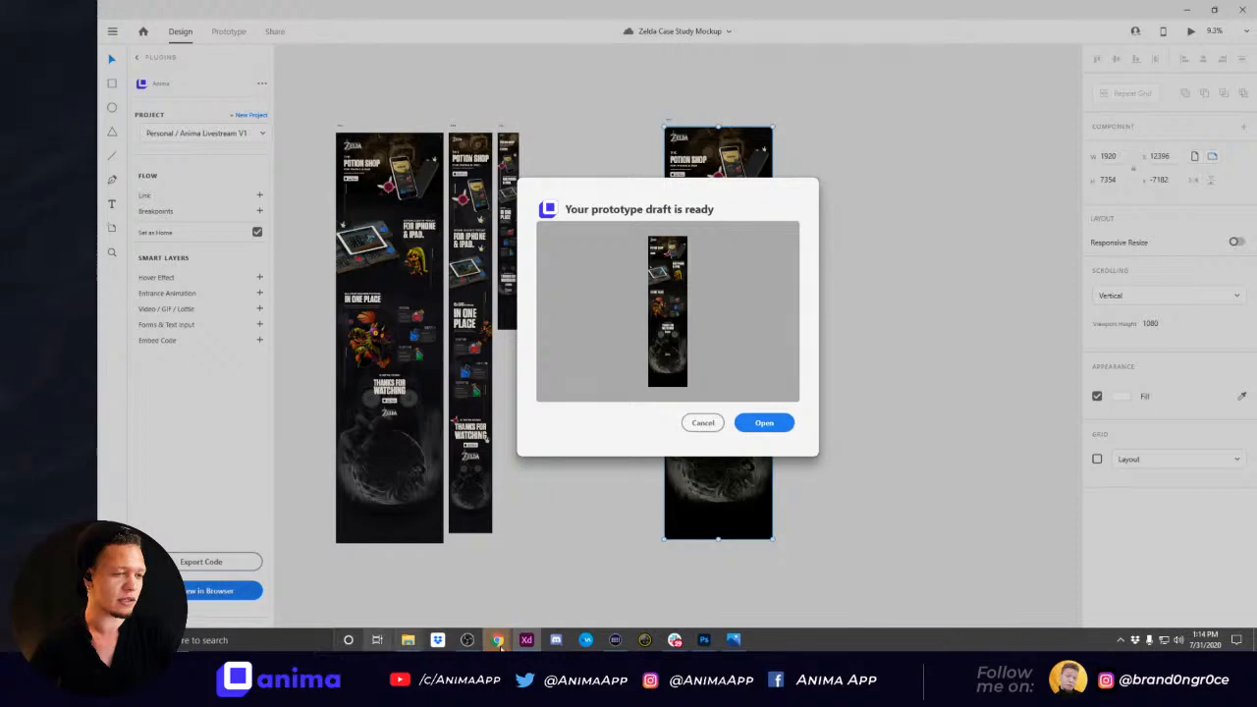
mouse_move(497, 640)
mouse_move(667, 579)
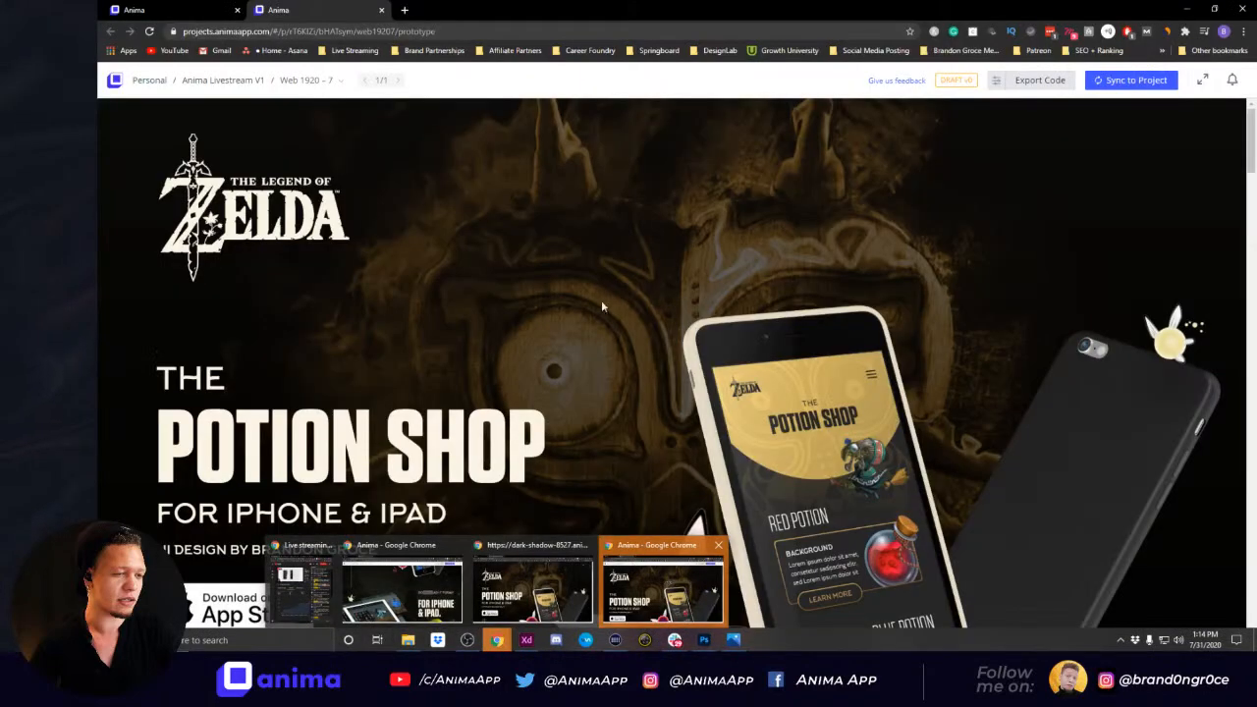
click(237, 9)
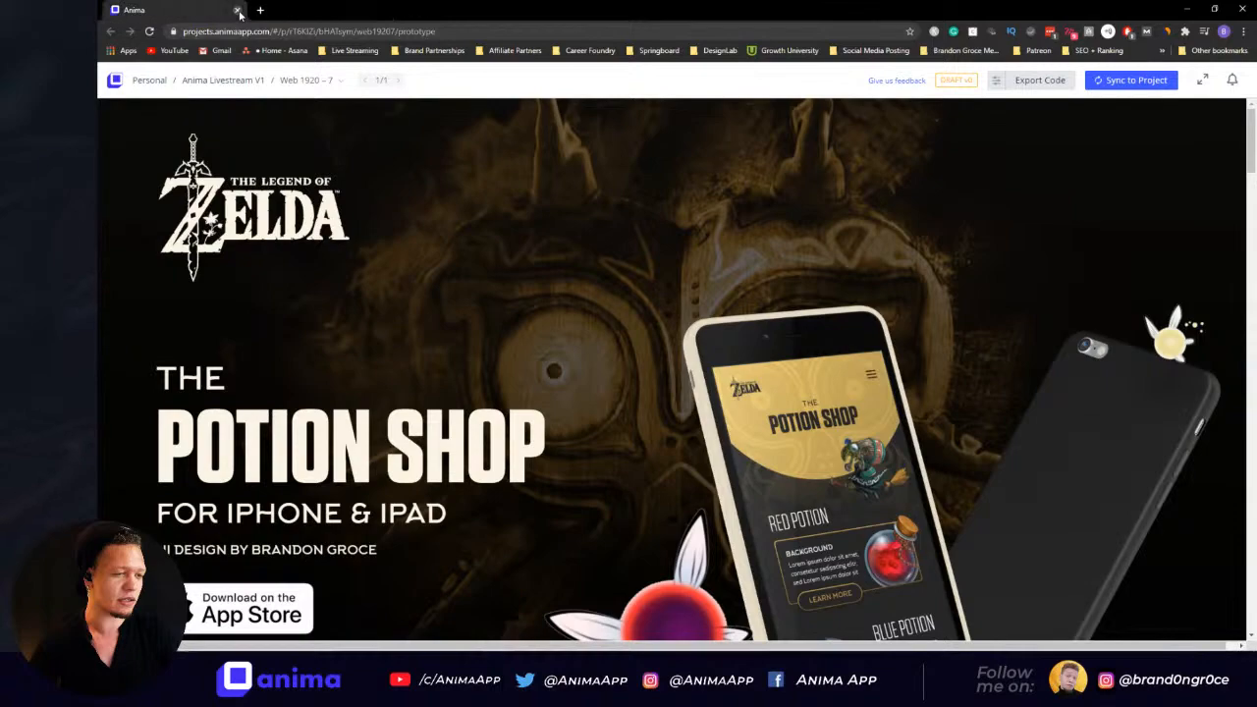
Step: Review the draft's hero section and sync the draft to the Anima Livestream V1 project
scroll(587, 354, down, 2)
scroll(589, 349, up, 2)
key(F5)
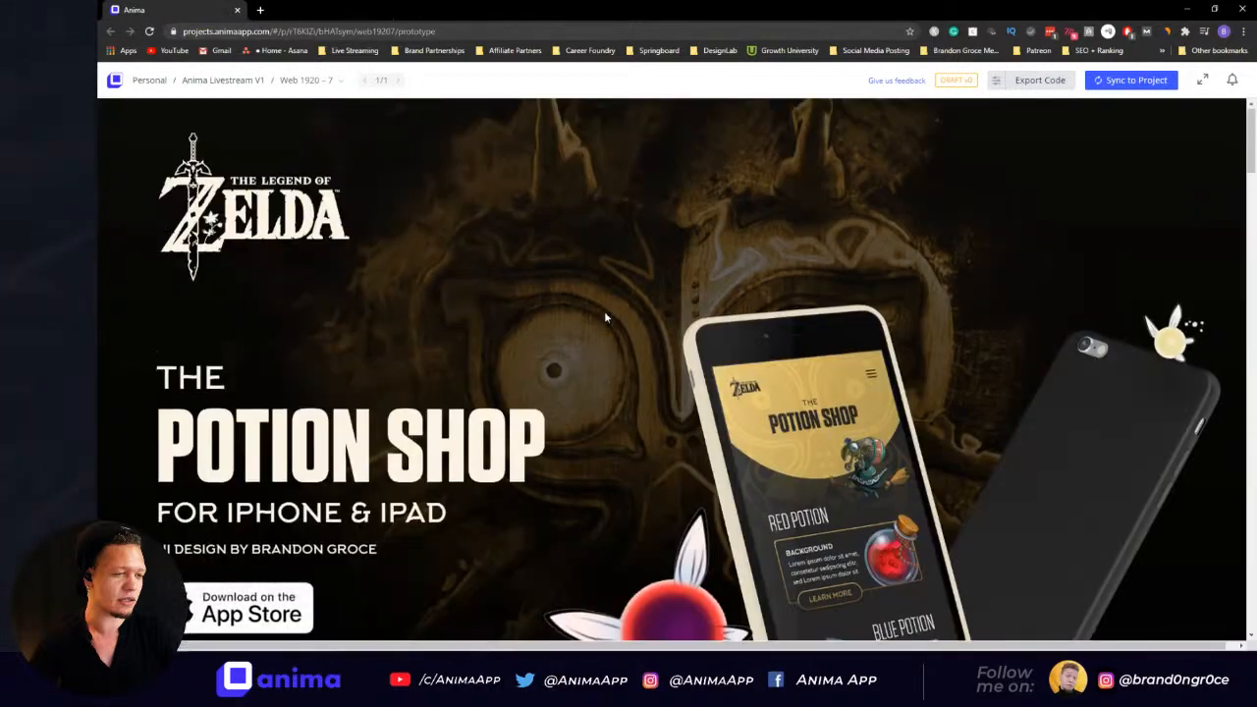
scroll(604, 310, down, 3)
scroll(604, 313, down, 3)
scroll(604, 310, up, 5)
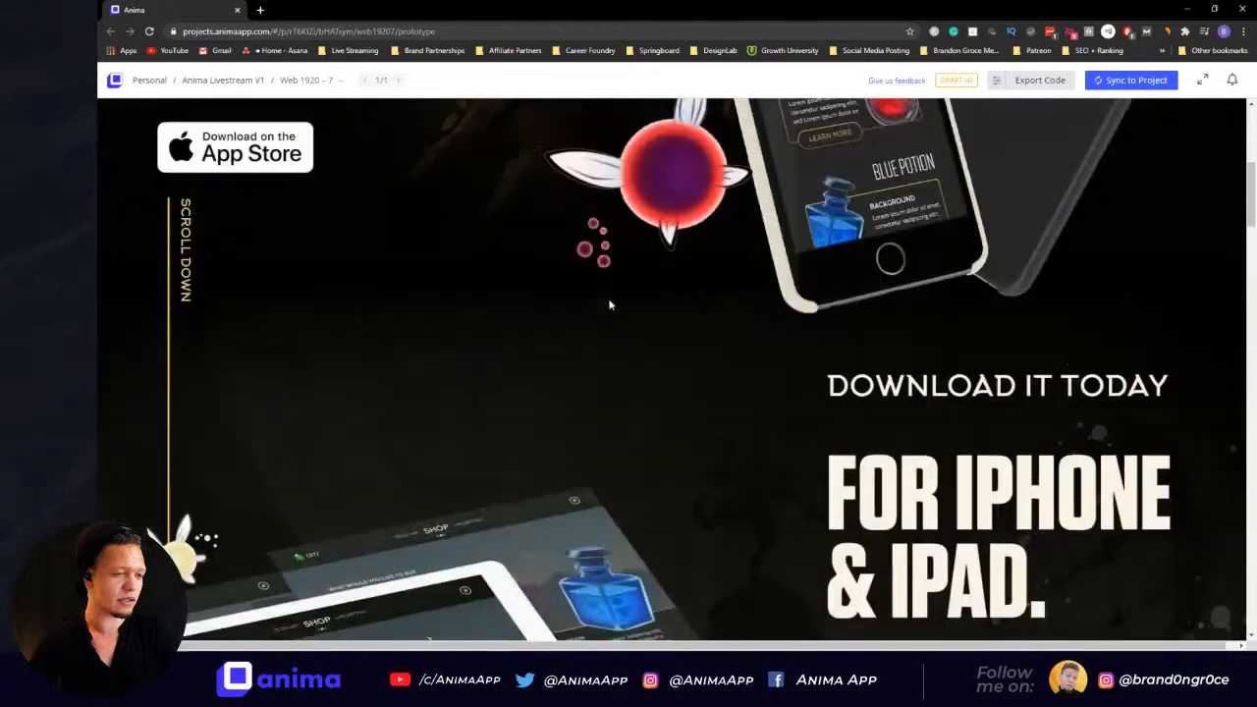
scroll(609, 304, up, 2)
click(1141, 83)
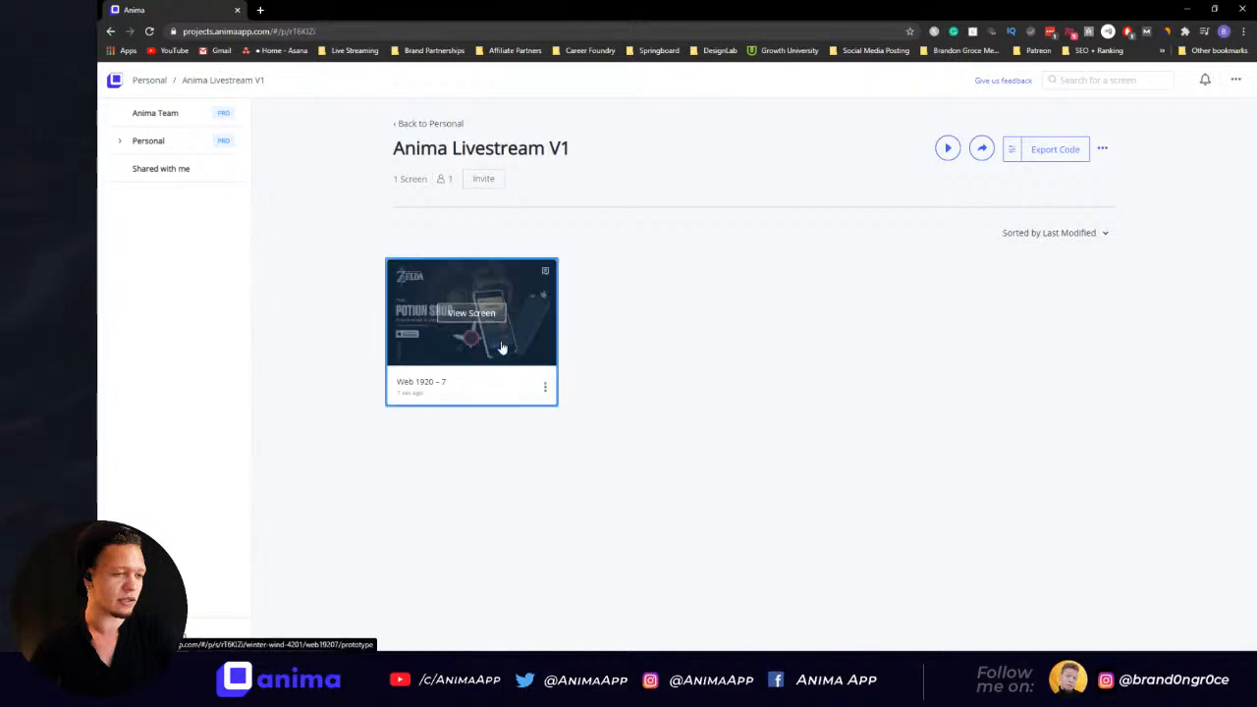
click(982, 148)
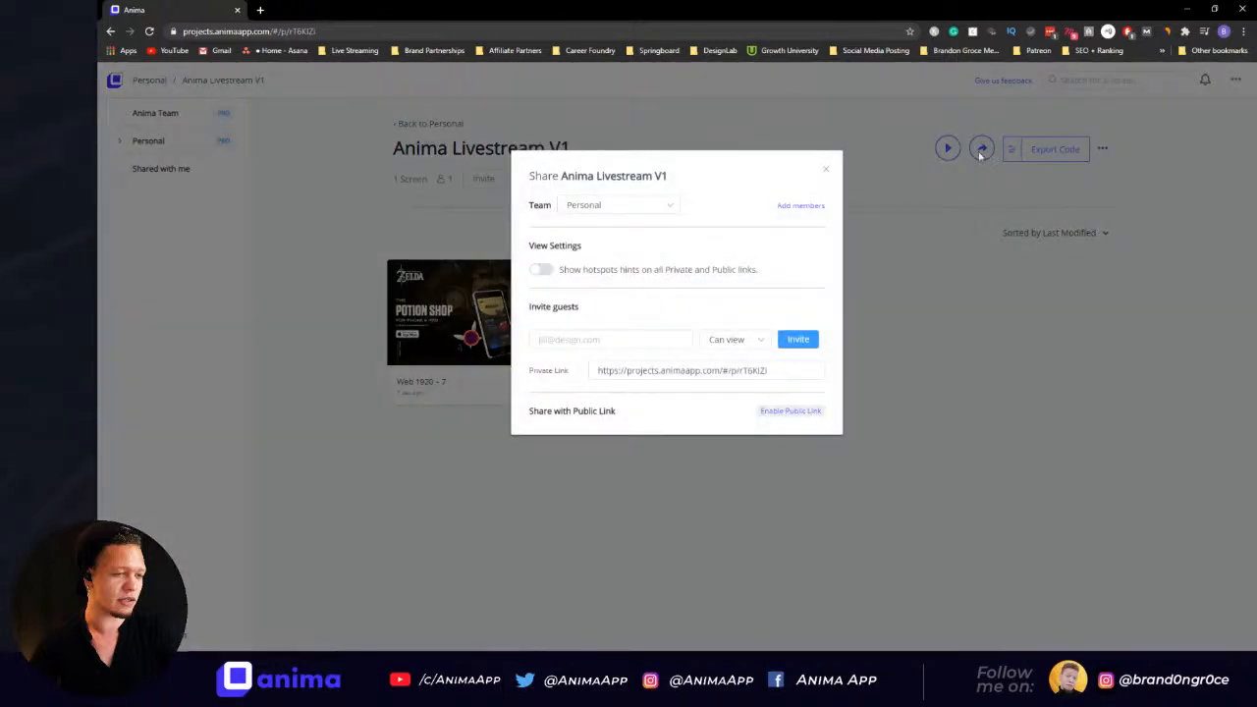
drag(599, 370, 821, 386)
key(Escape)
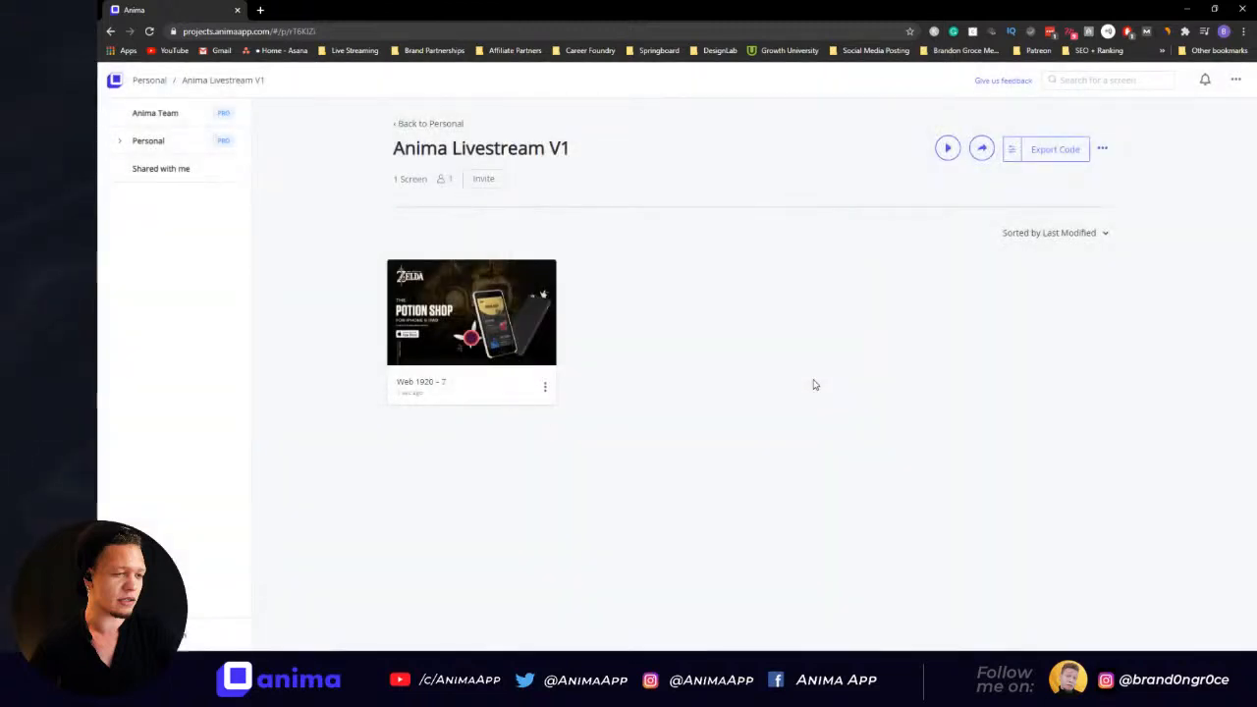
Step: Enable the public link for the Anima Livestream V1 project and copy it
click(981, 148)
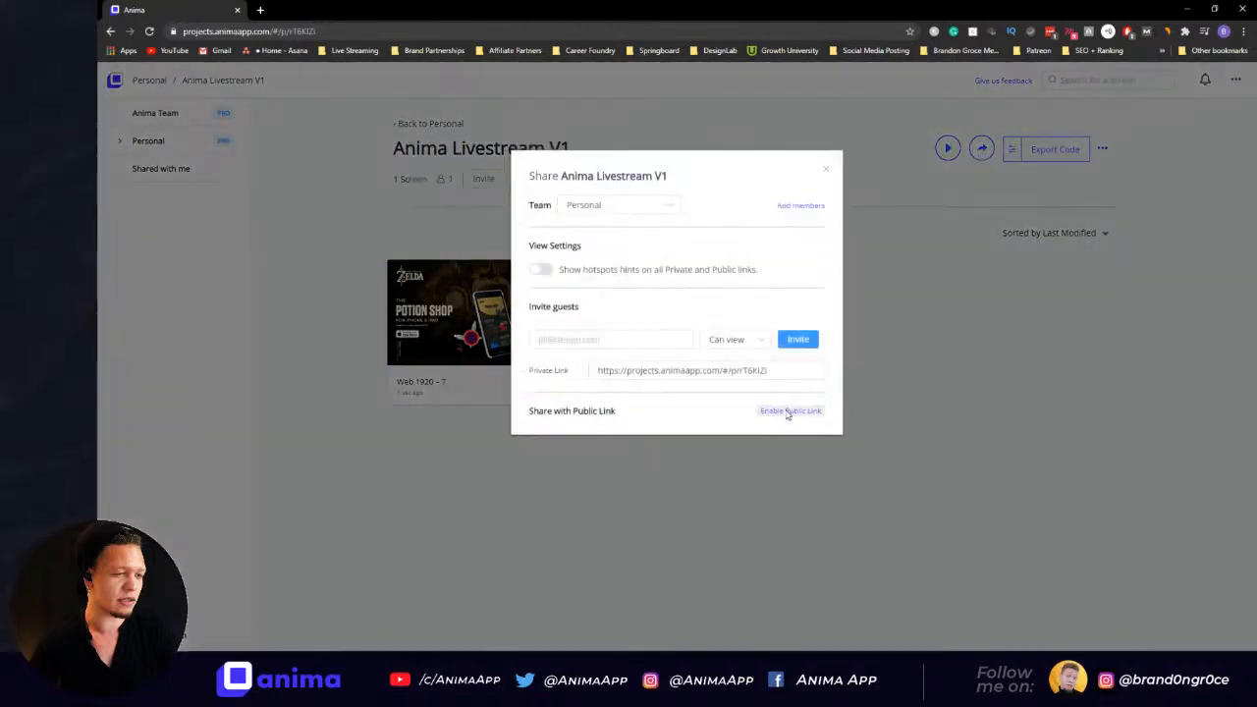
click(786, 412)
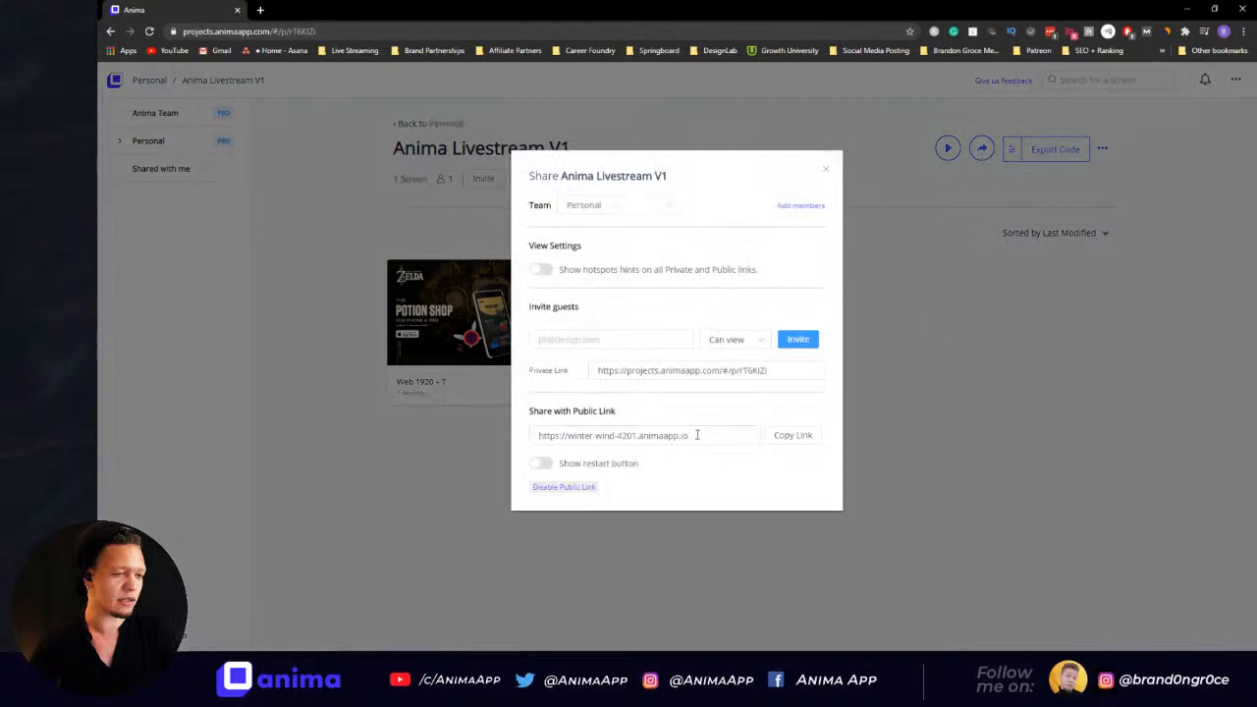
click(697, 435)
click(795, 435)
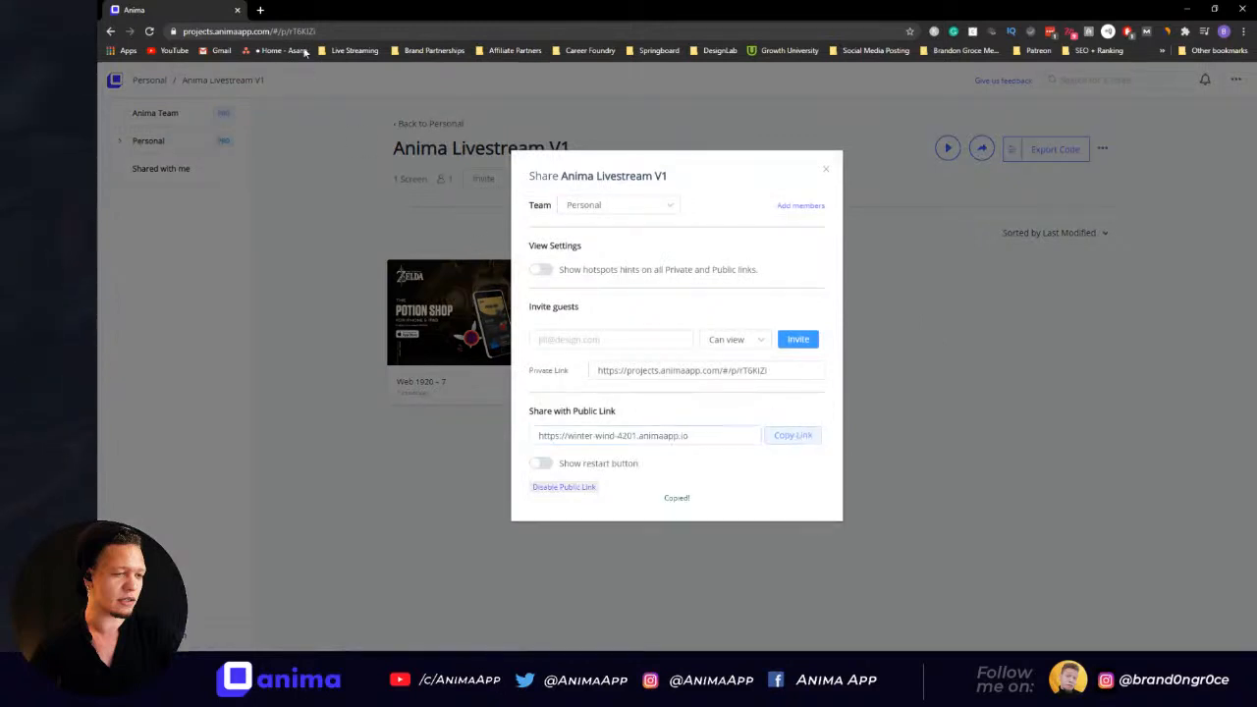
Step: Open the copied public link in a new browser tab and look through the hero and iPad sections of the published page
click(260, 10)
key(ctrl+v)
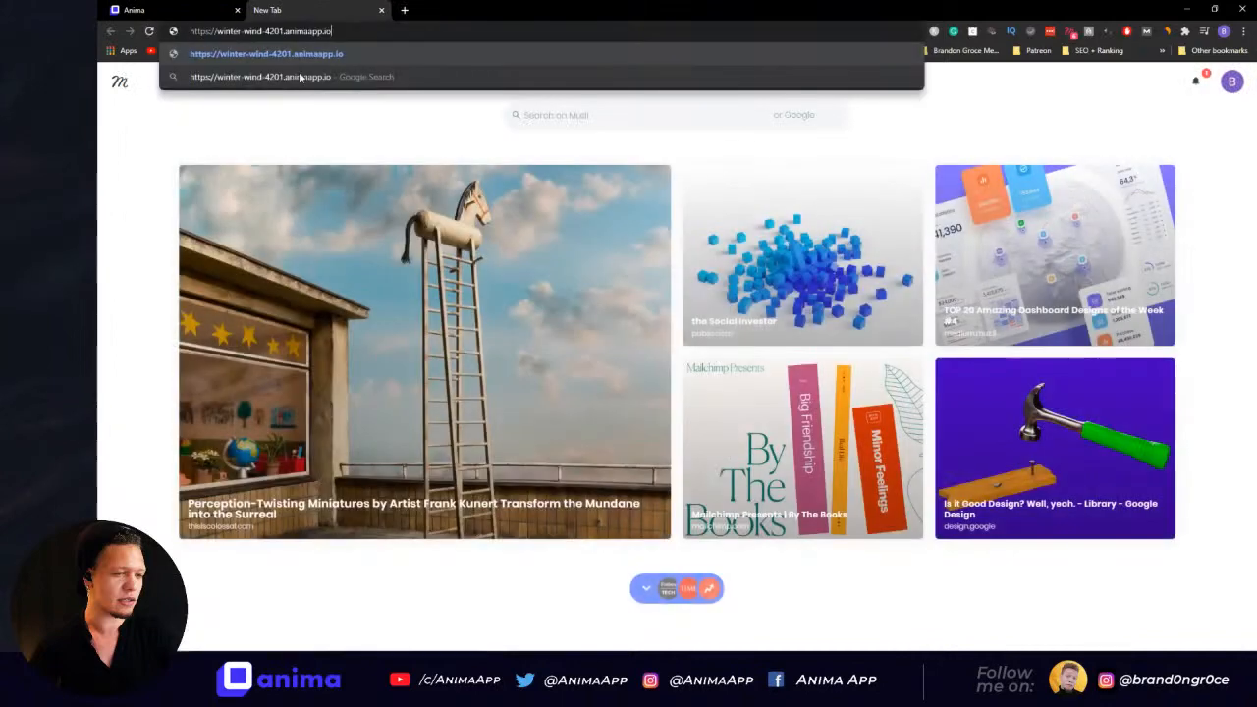
key(Return)
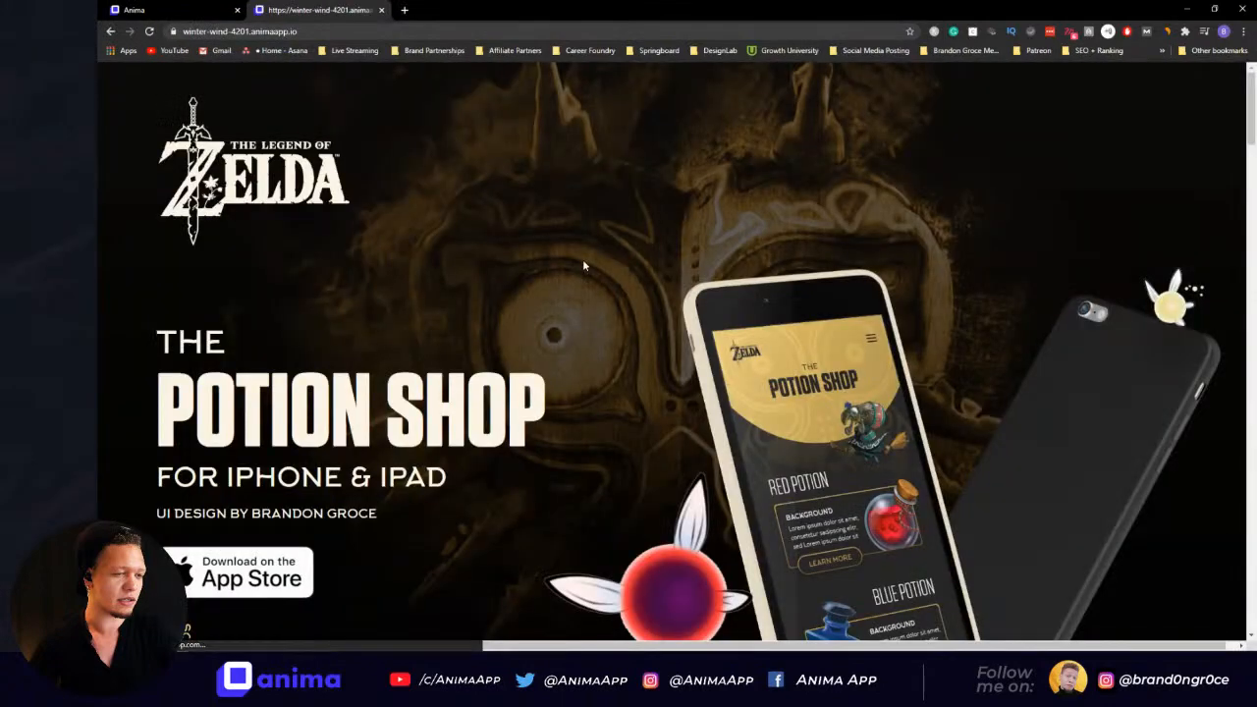
scroll(584, 257, down, 2)
scroll(589, 256, down, 6)
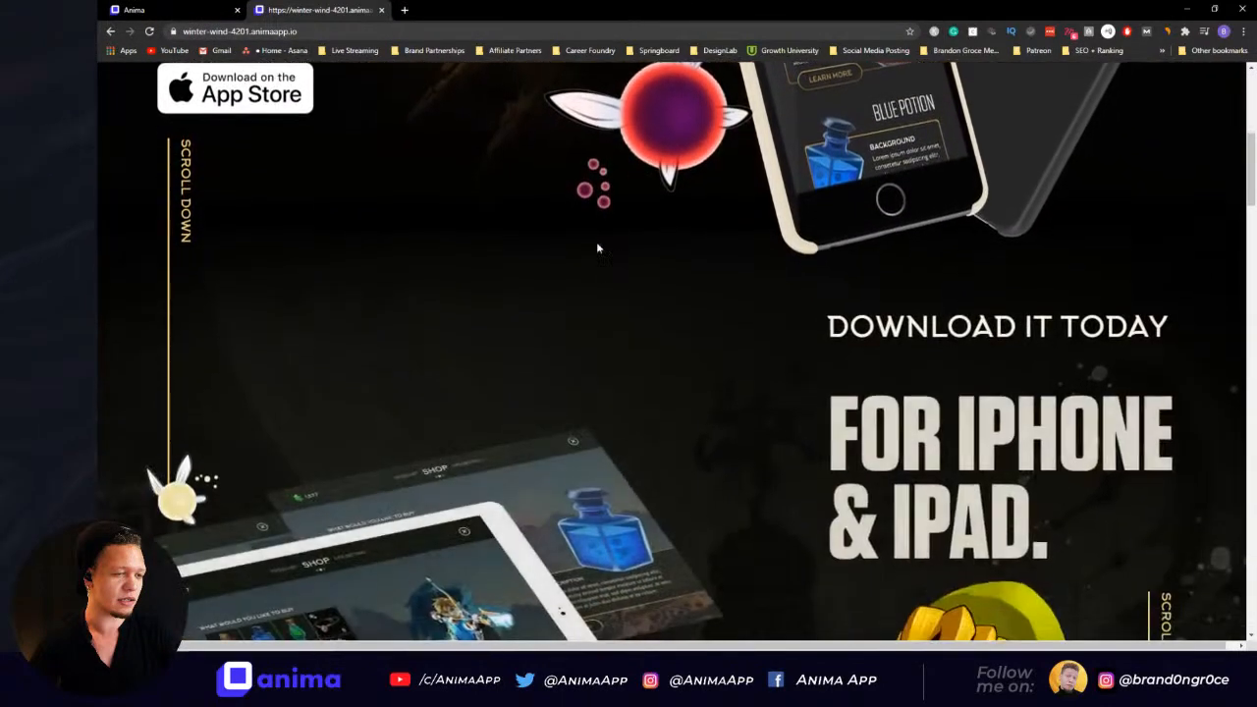
scroll(598, 239, down, 2)
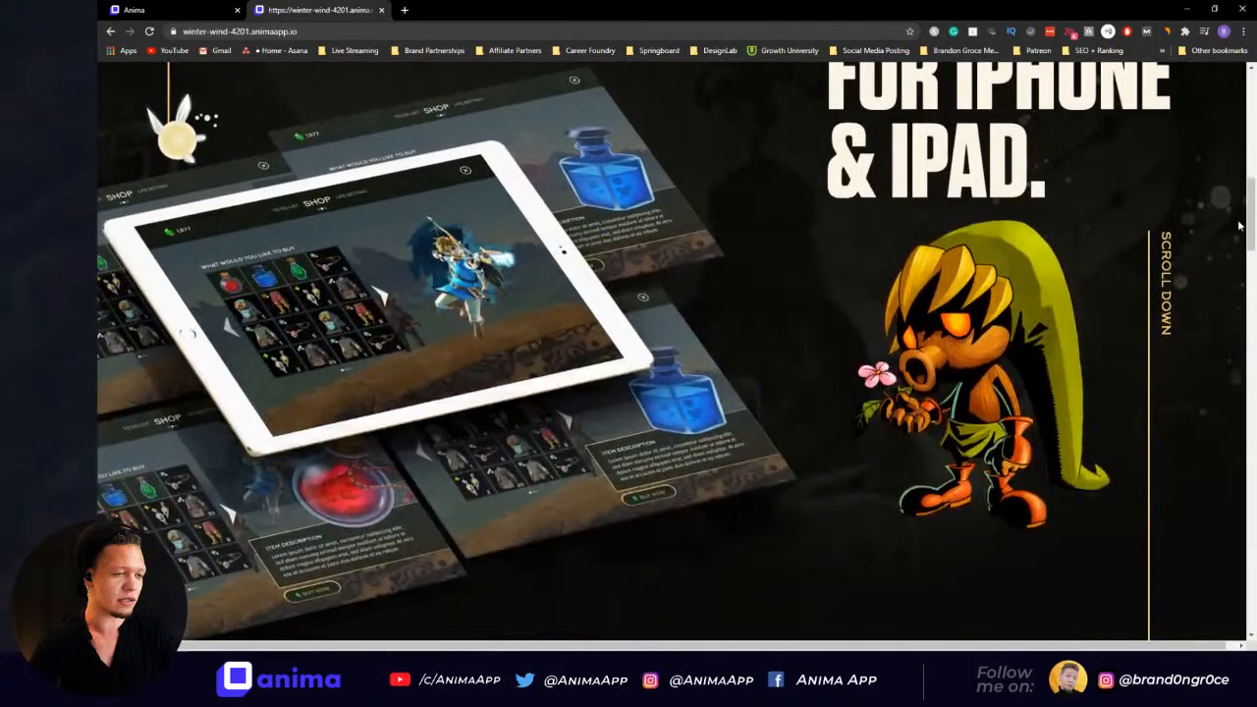
drag(1250, 224, 1223, 93)
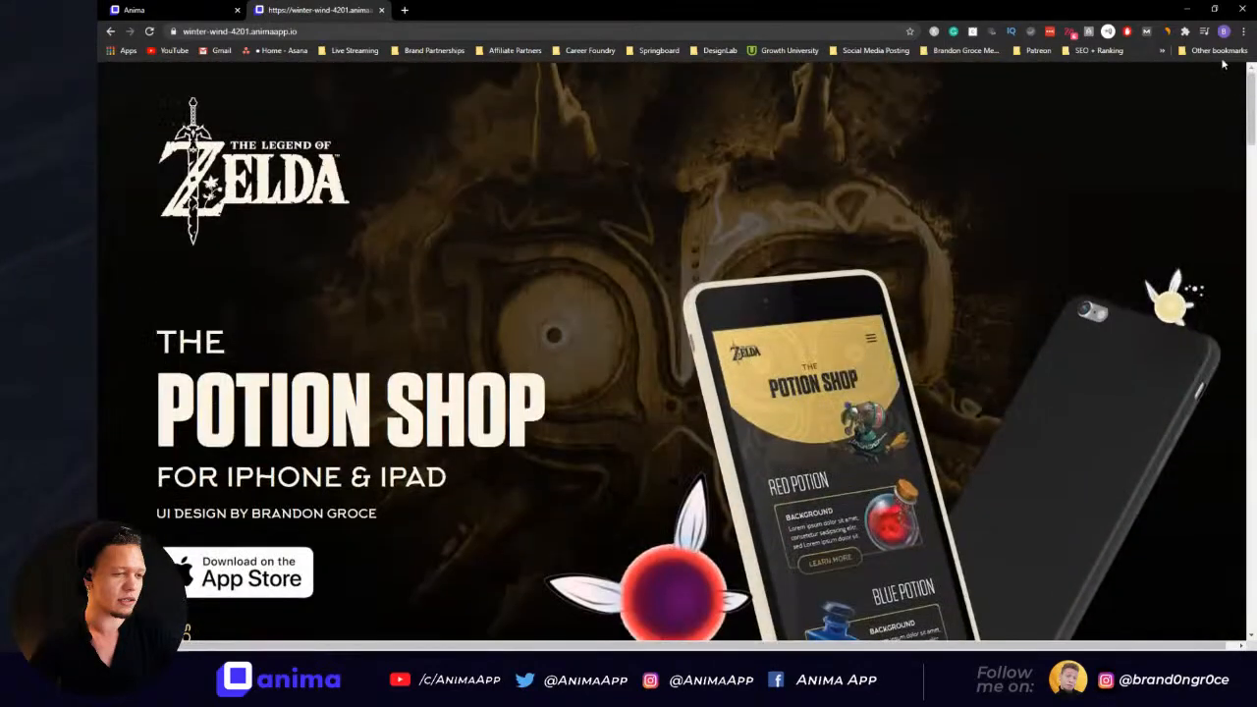
Step: Close the browser window, dismiss the prototype draft dialog in Adobe XD and deselect the artboard
click(1242, 9)
click(703, 421)
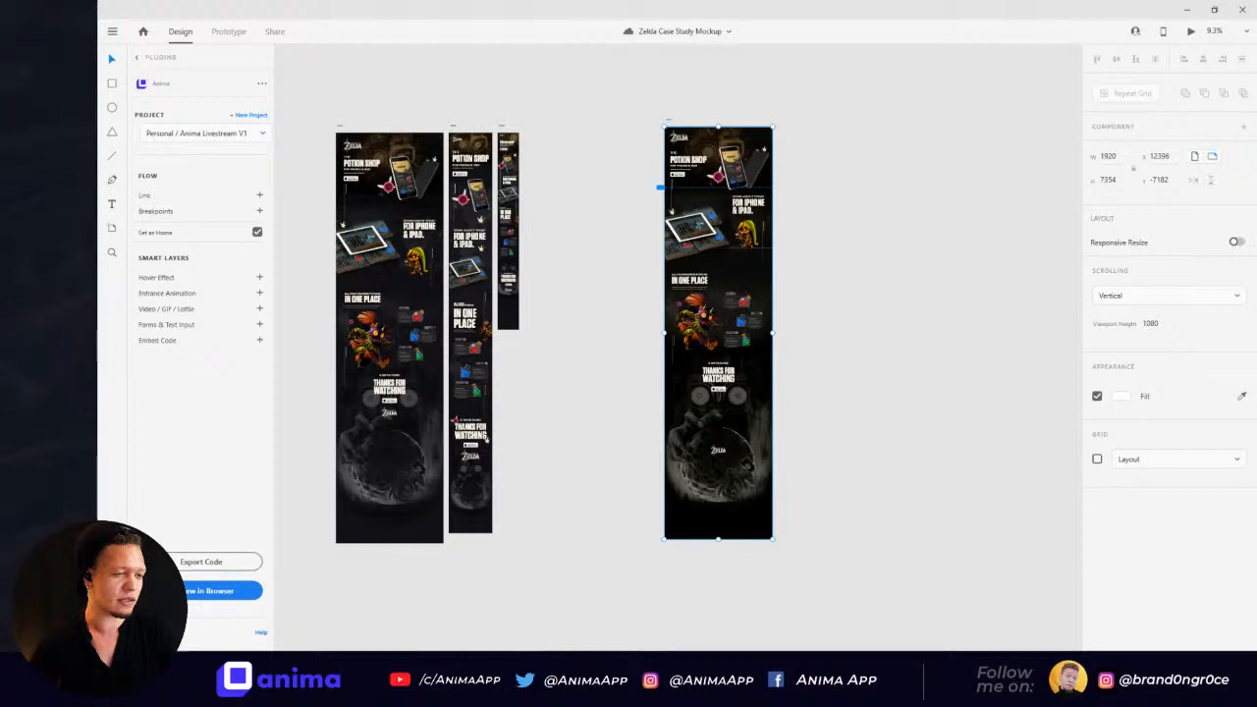
click(814, 143)
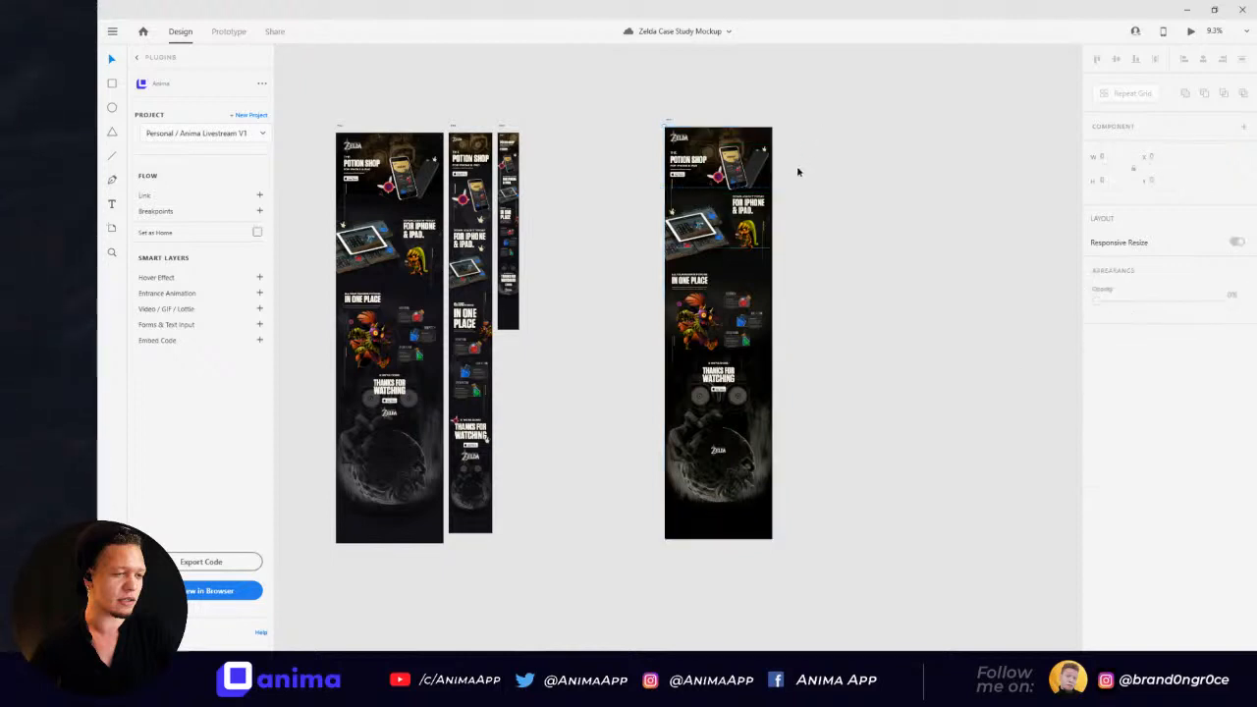
Step: Go from the new artboard's hero title to its main component and examine the title, Zelda logo and phone mockup there
scroll(797, 168, up, 5)
click(509, 118)
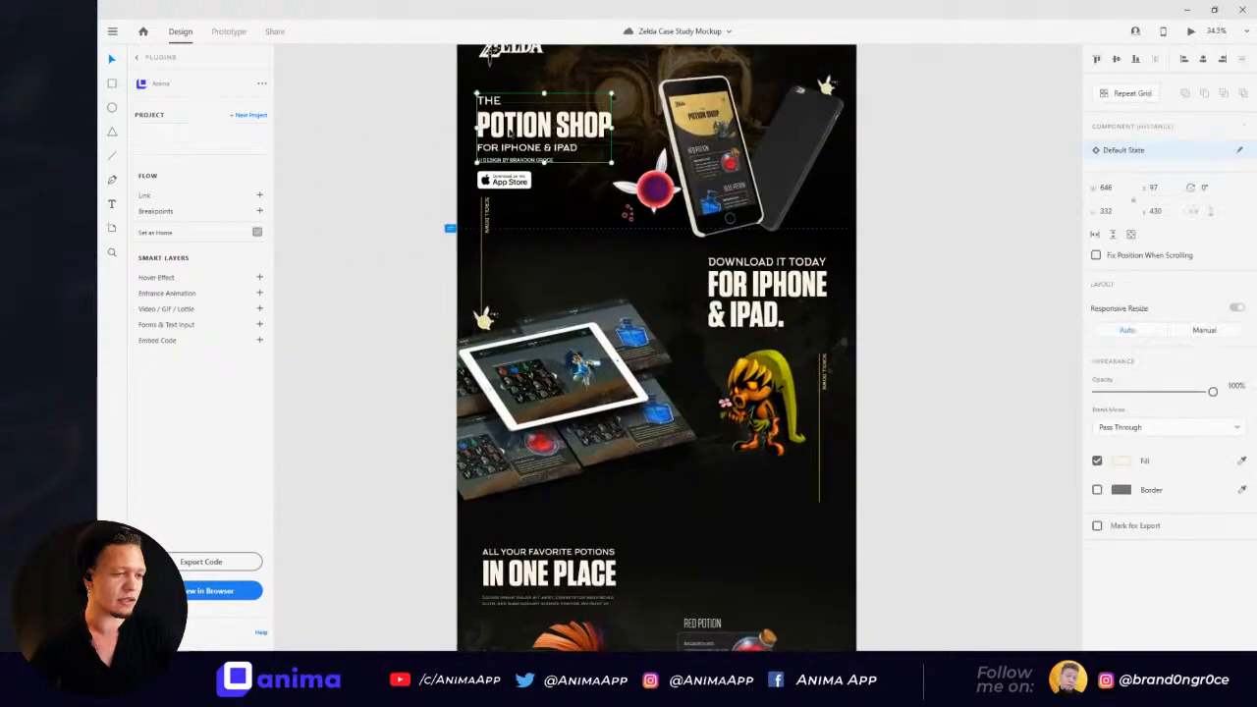
scroll(509, 118, up, 5)
key(ctrl+shift+k)
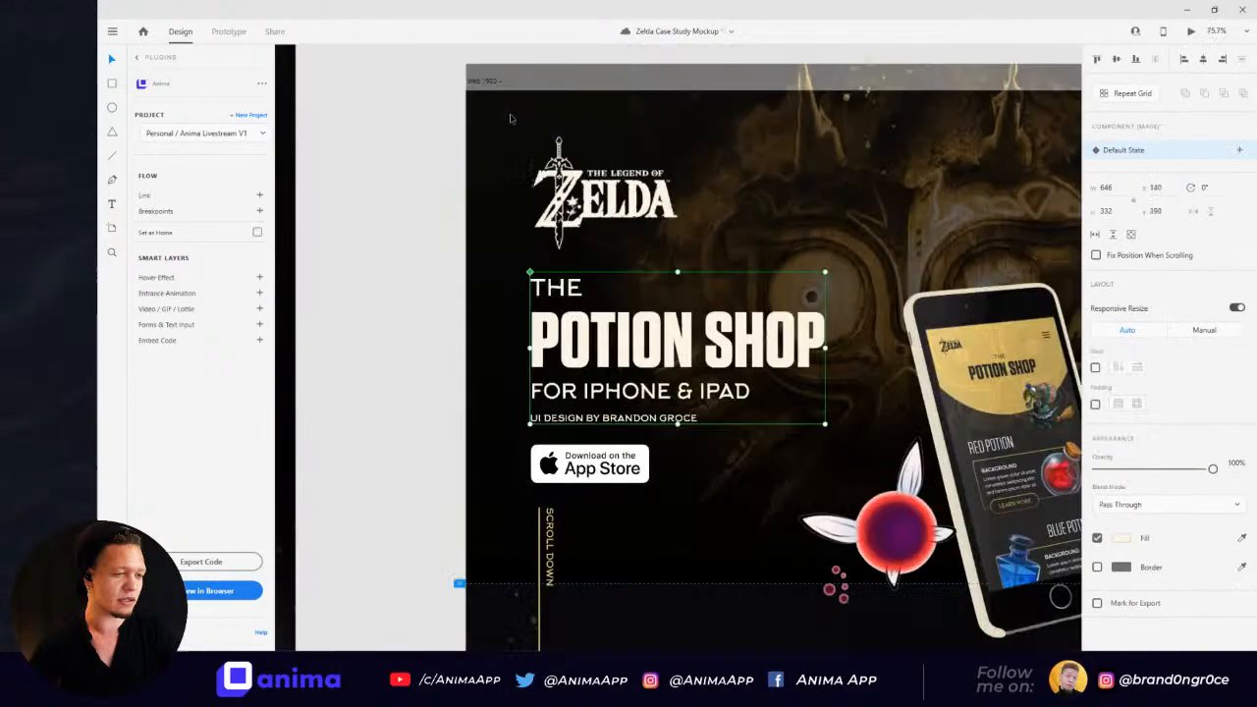
click(430, 204)
click(600, 297)
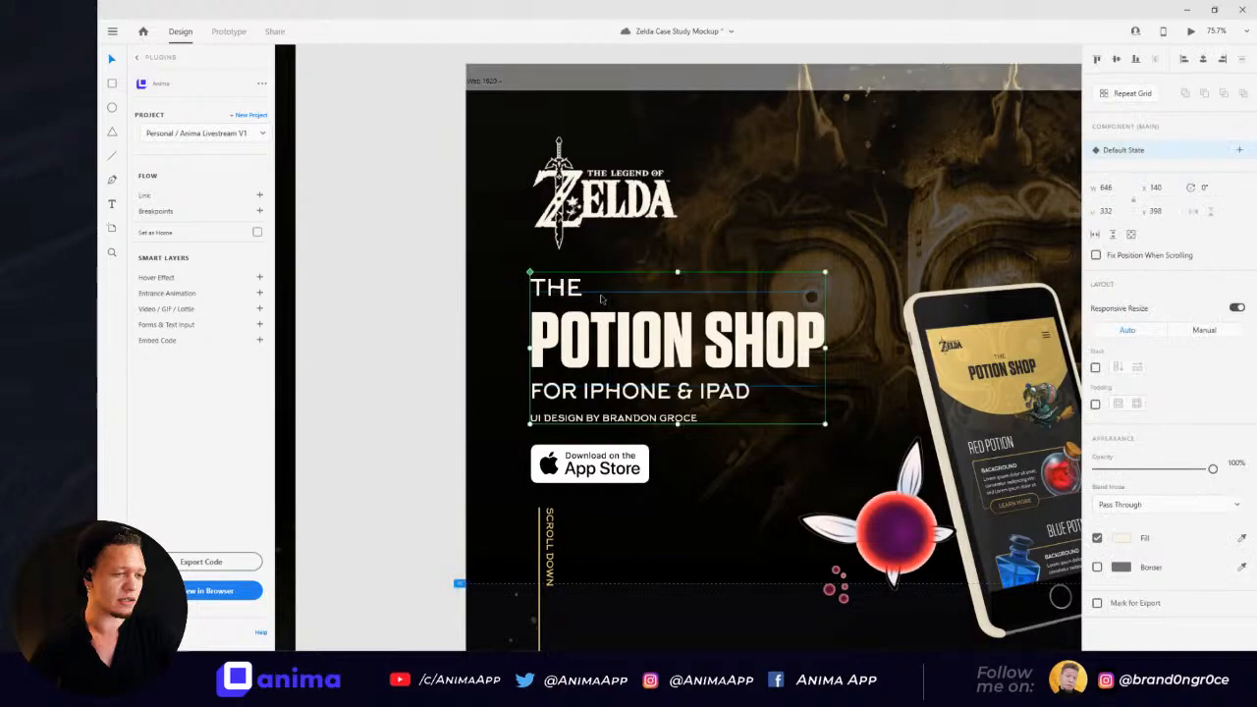
click(609, 212)
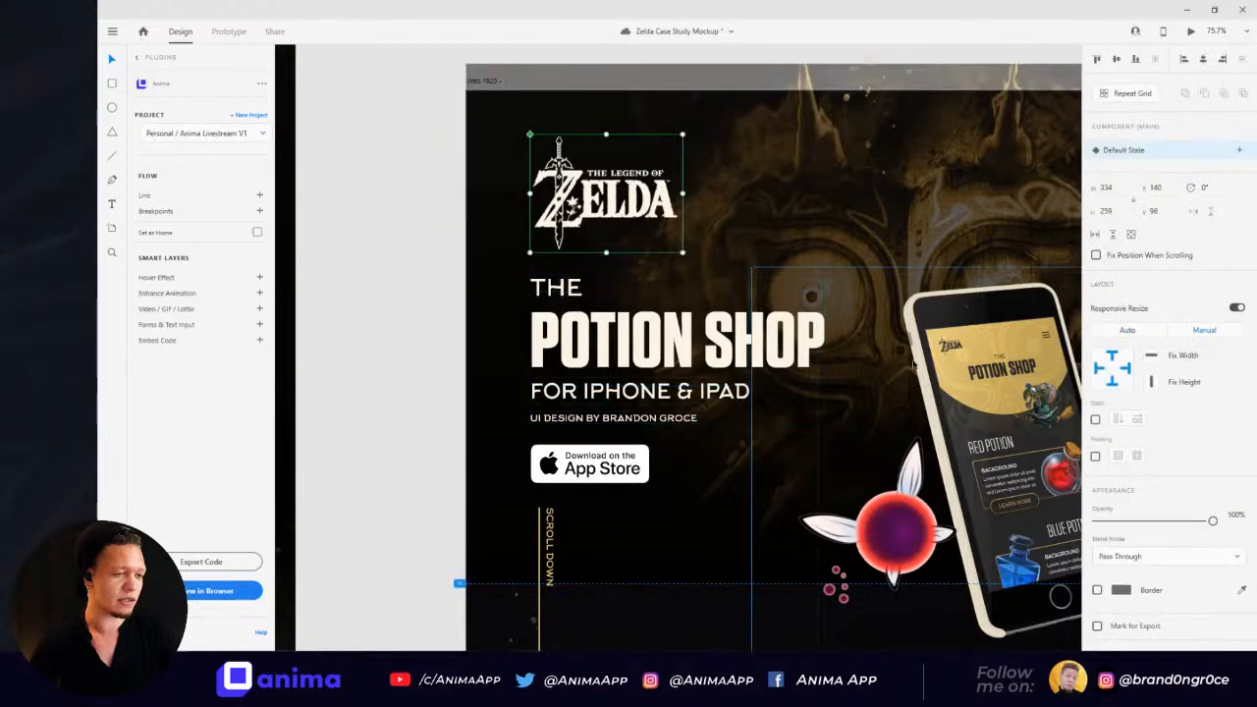
click(990, 381)
drag(990, 381, 577, 289)
Step: Find the earlier desktop artboard and check the Anima breakpoint and animation settings of its POTION SHOP heading
scroll(906, 254, down, 10)
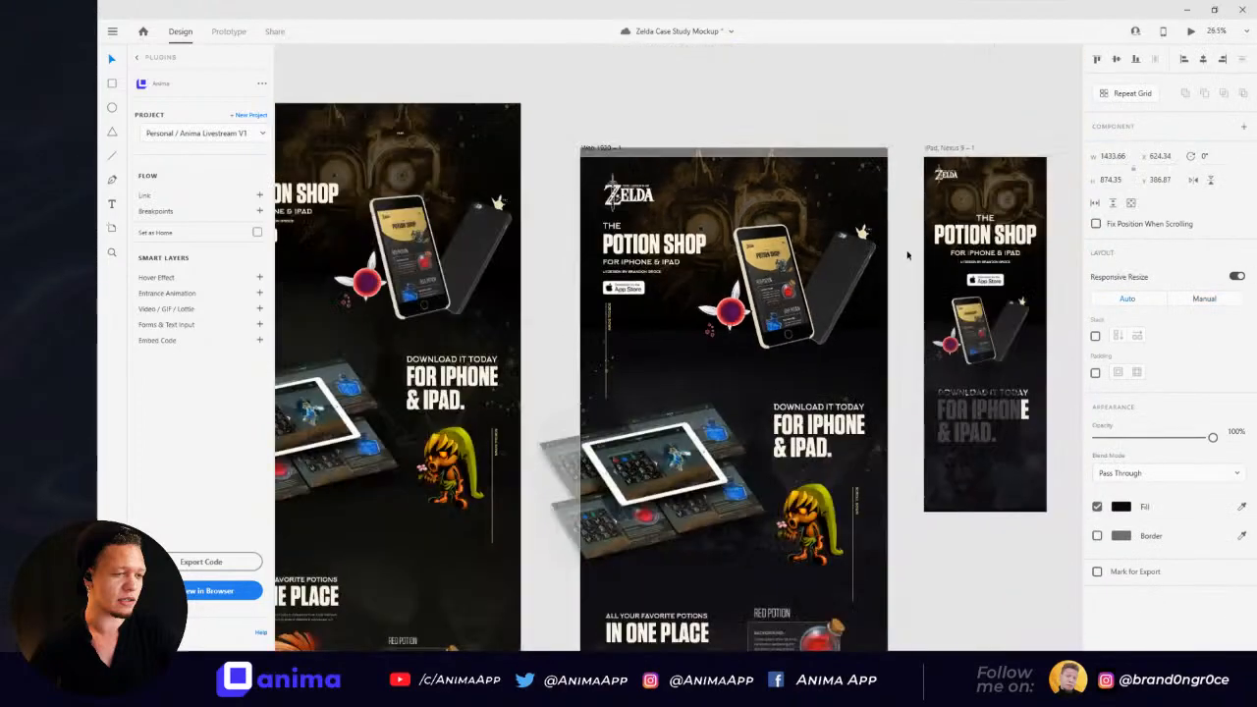
scroll(922, 292, down, 4)
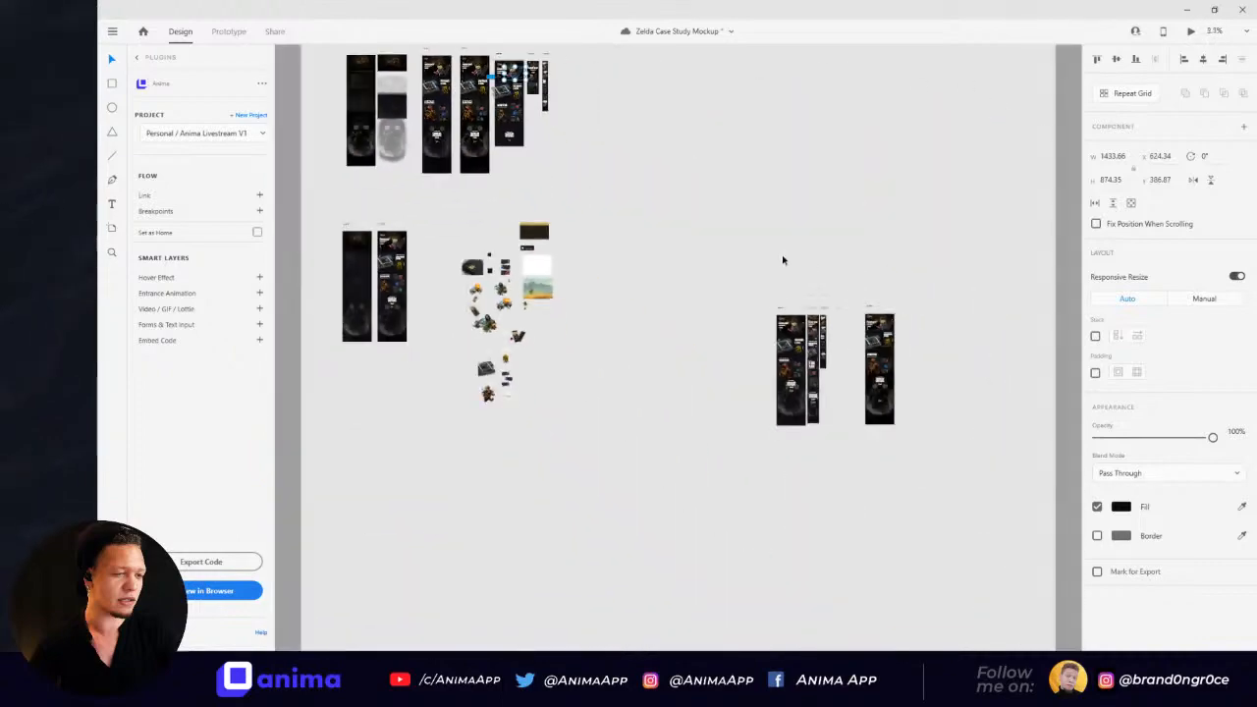
scroll(845, 355, up, 10)
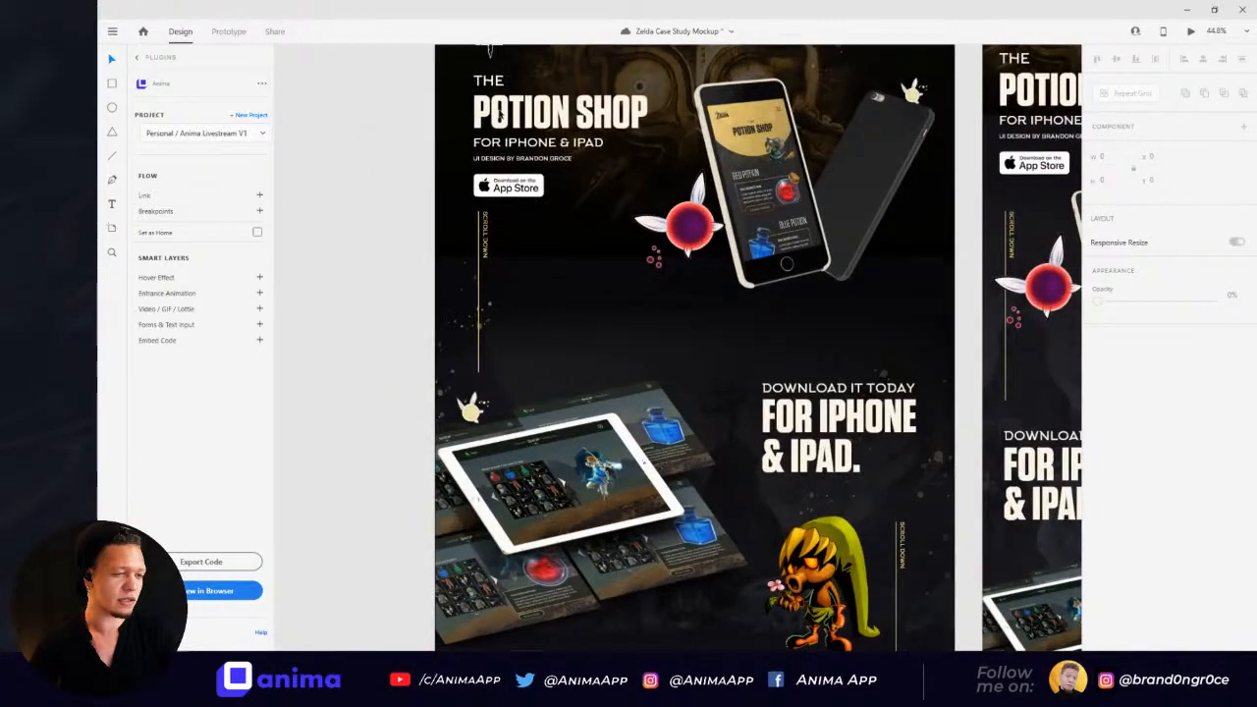
click(499, 114)
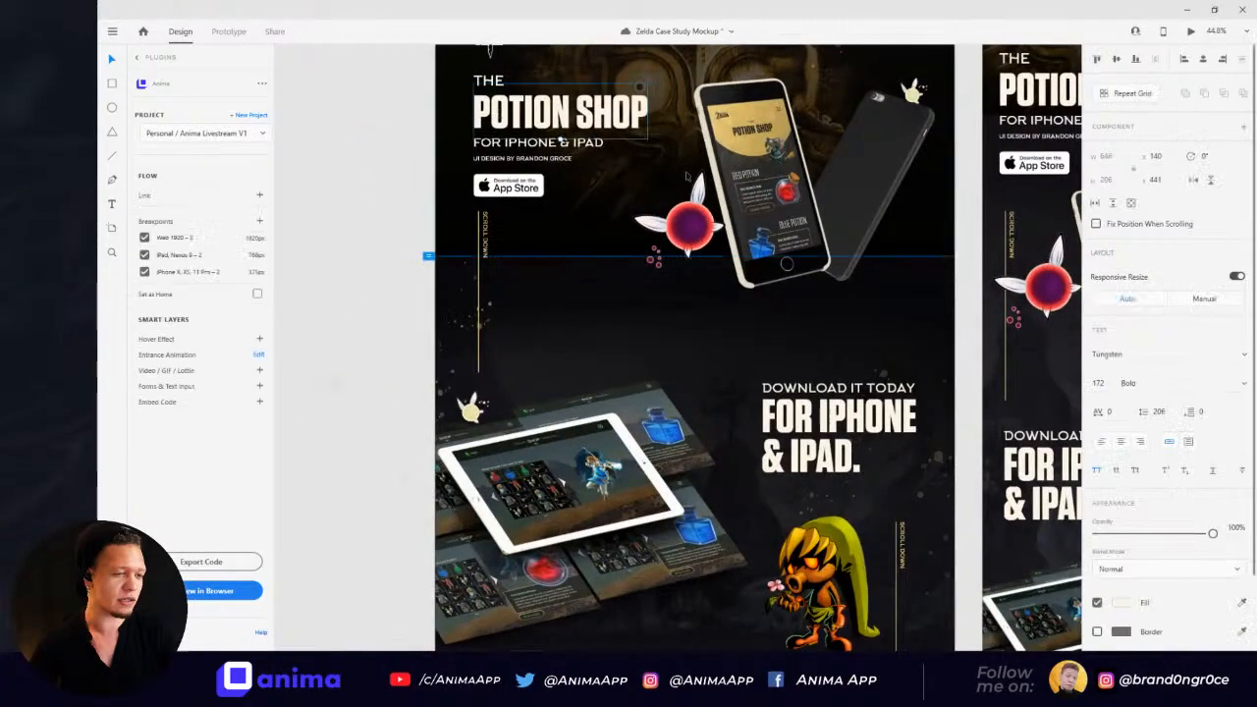
Step: Return to the new desktop artboard and examine the Anima settings of its hero title and phone mockup
scroll(861, 196, down, 10)
drag(861, 190, 653, 204)
scroll(825, 245, up, 10)
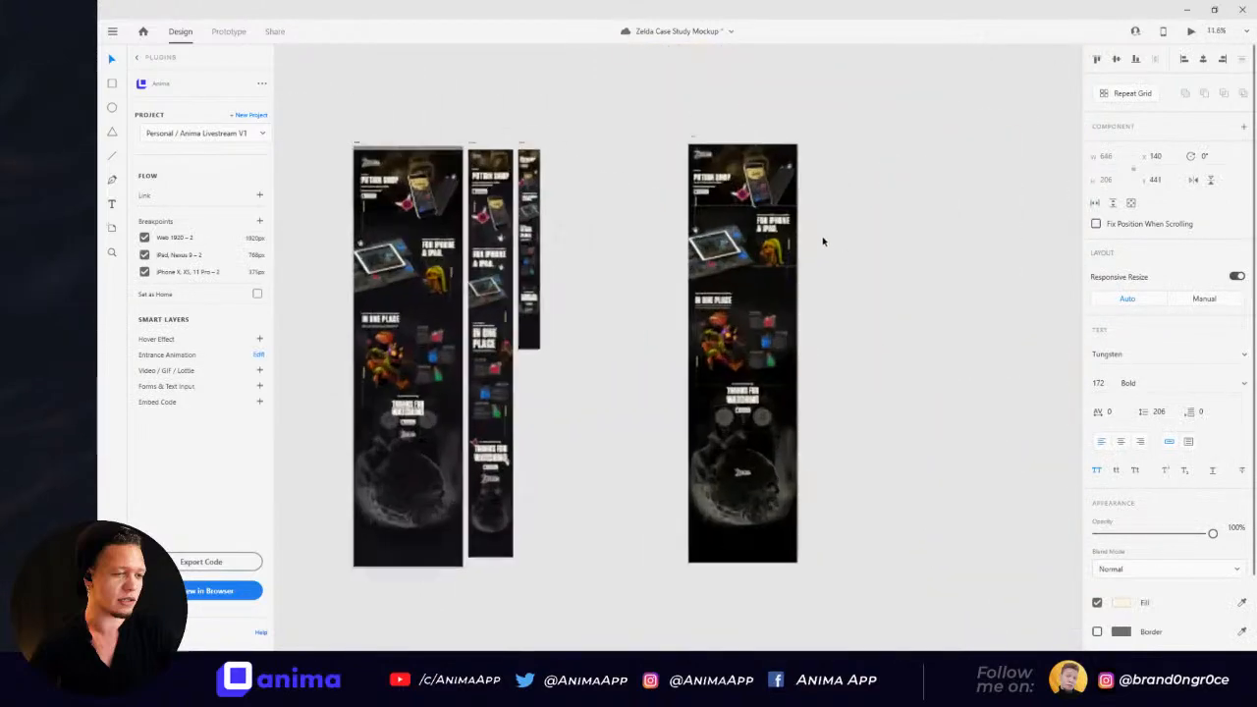
scroll(589, 192, up, 5)
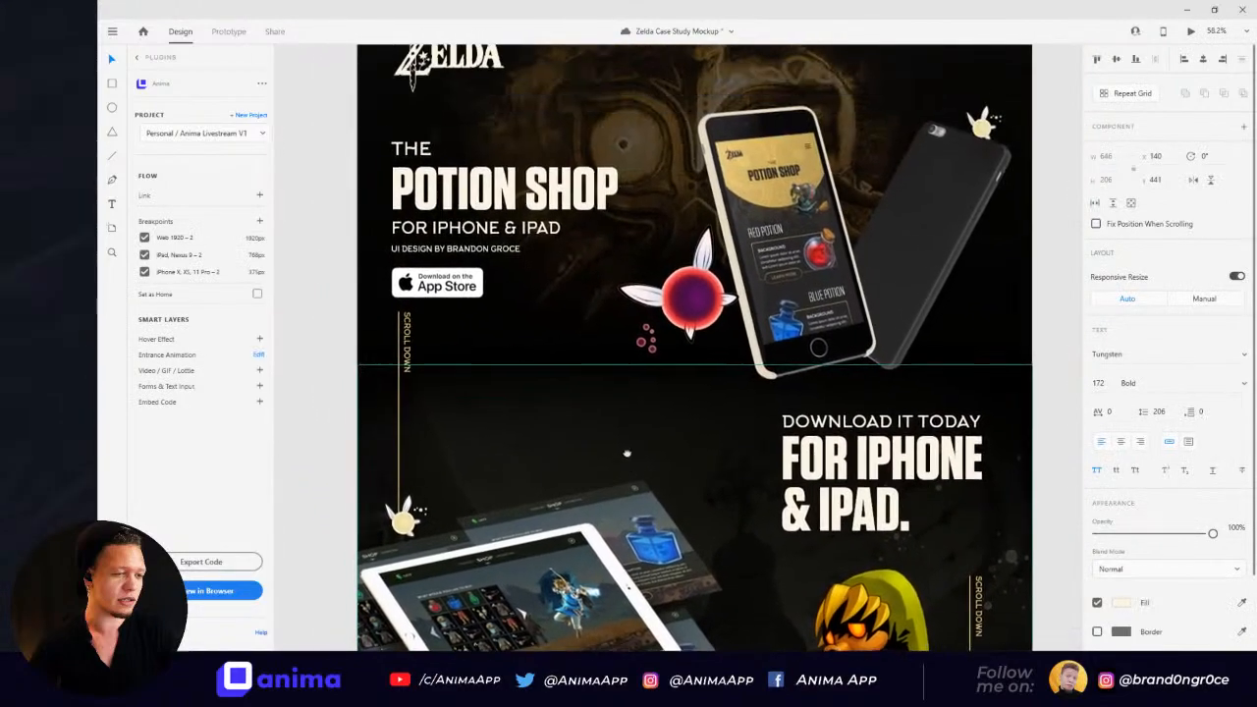
click(520, 191)
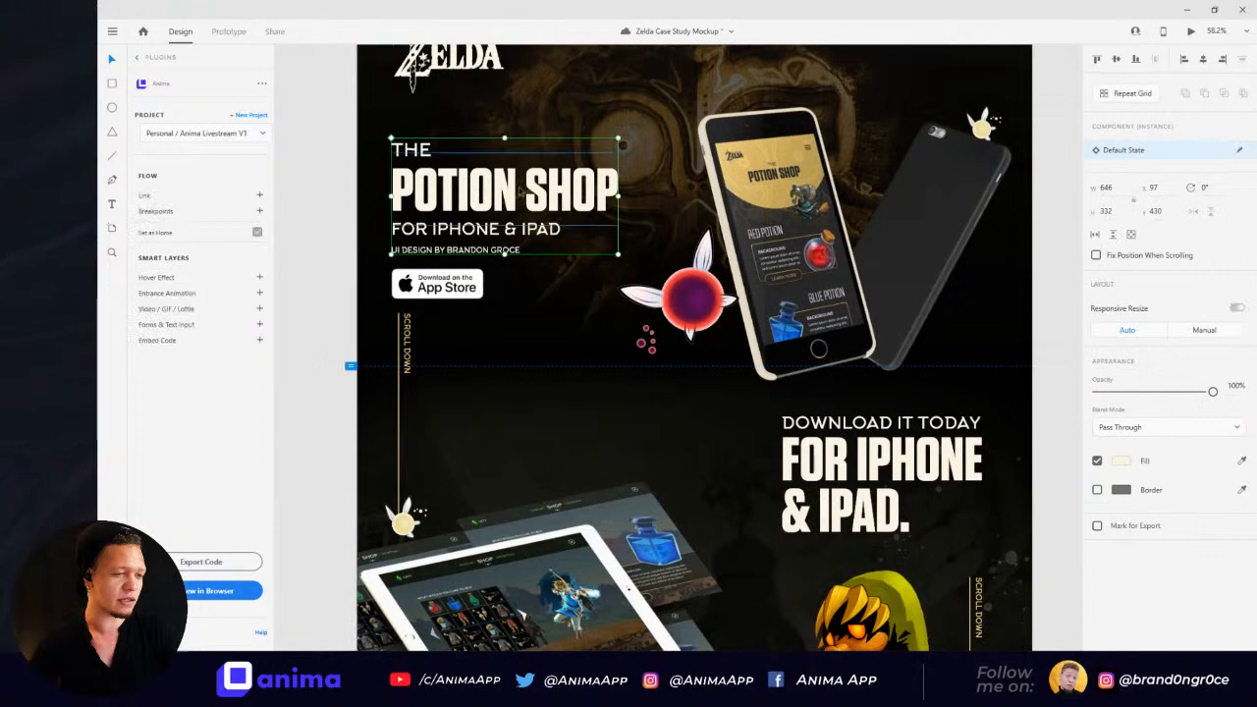
click(783, 218)
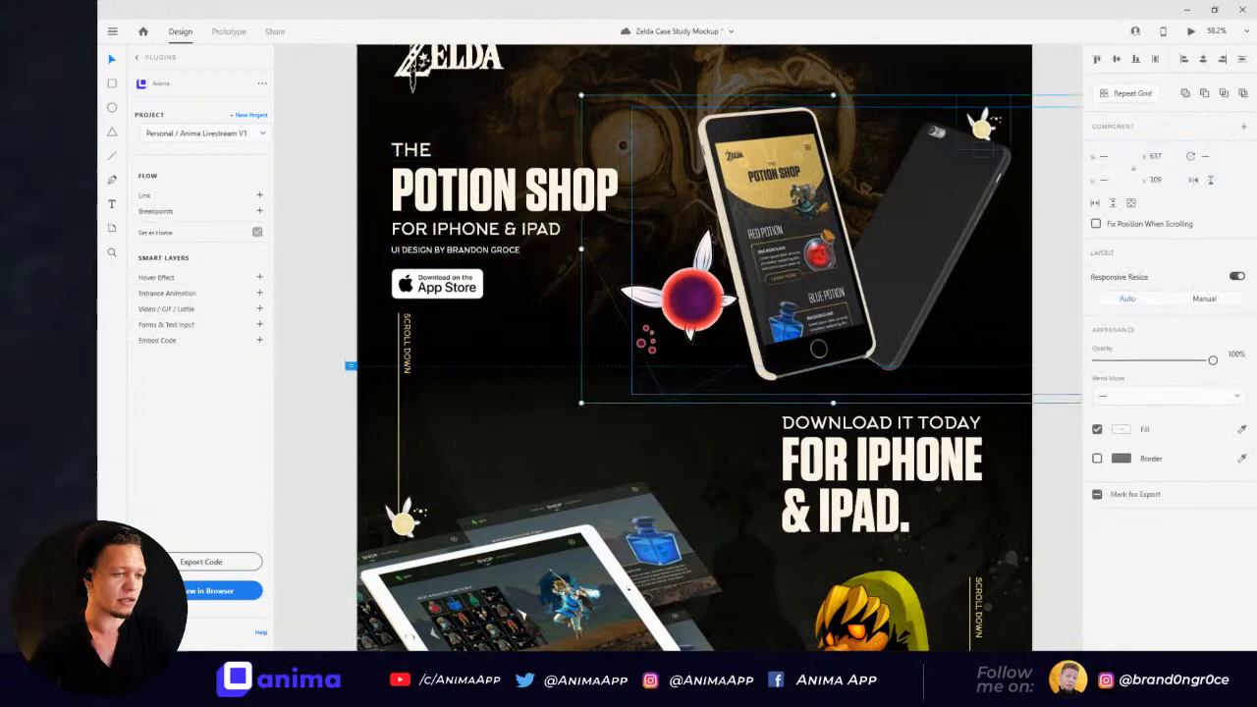
click(349, 169)
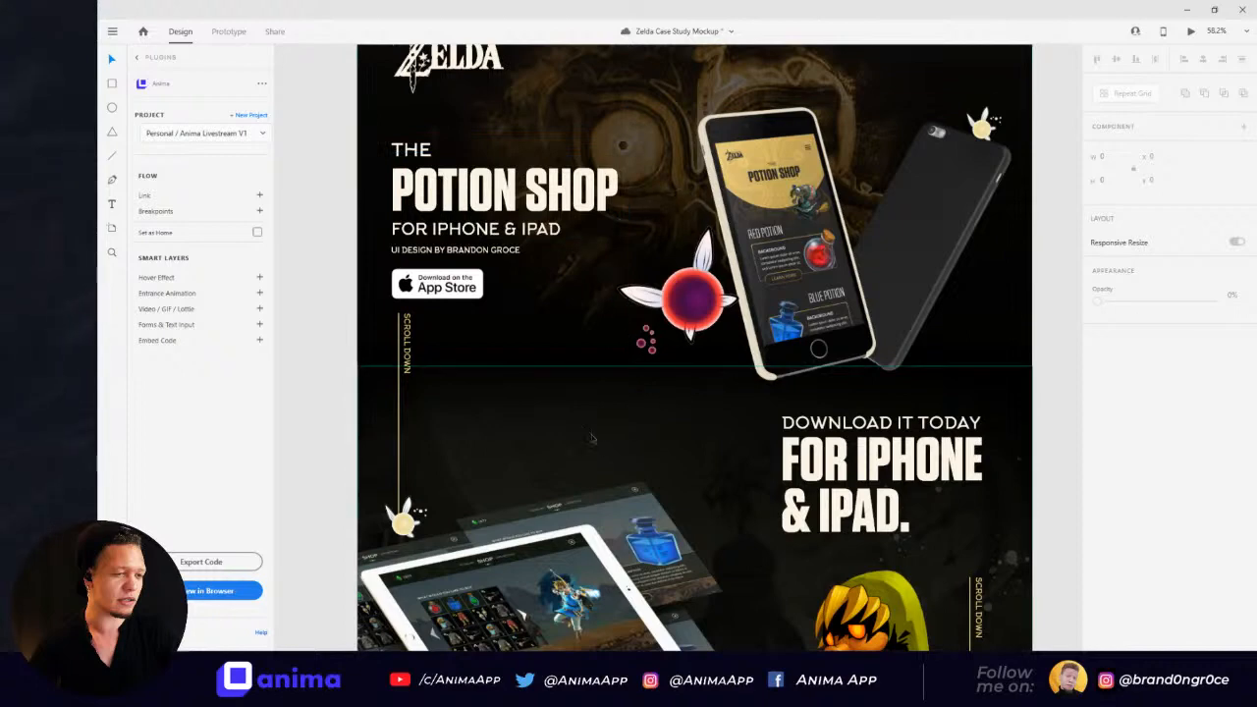
Step: Examine the Anima settings of the tablet mockup, the FOR IPHONE & IPAD heading and the green-hatted character in the second section
scroll(486, 358, down, 3)
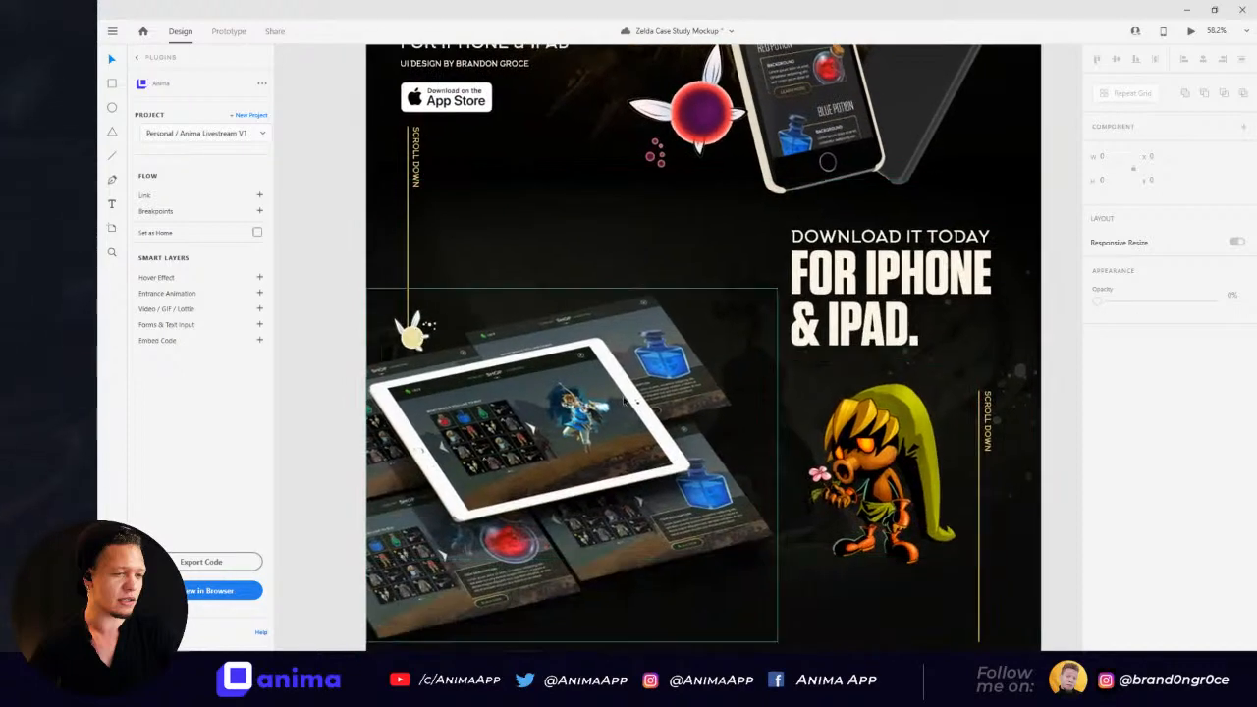
click(625, 399)
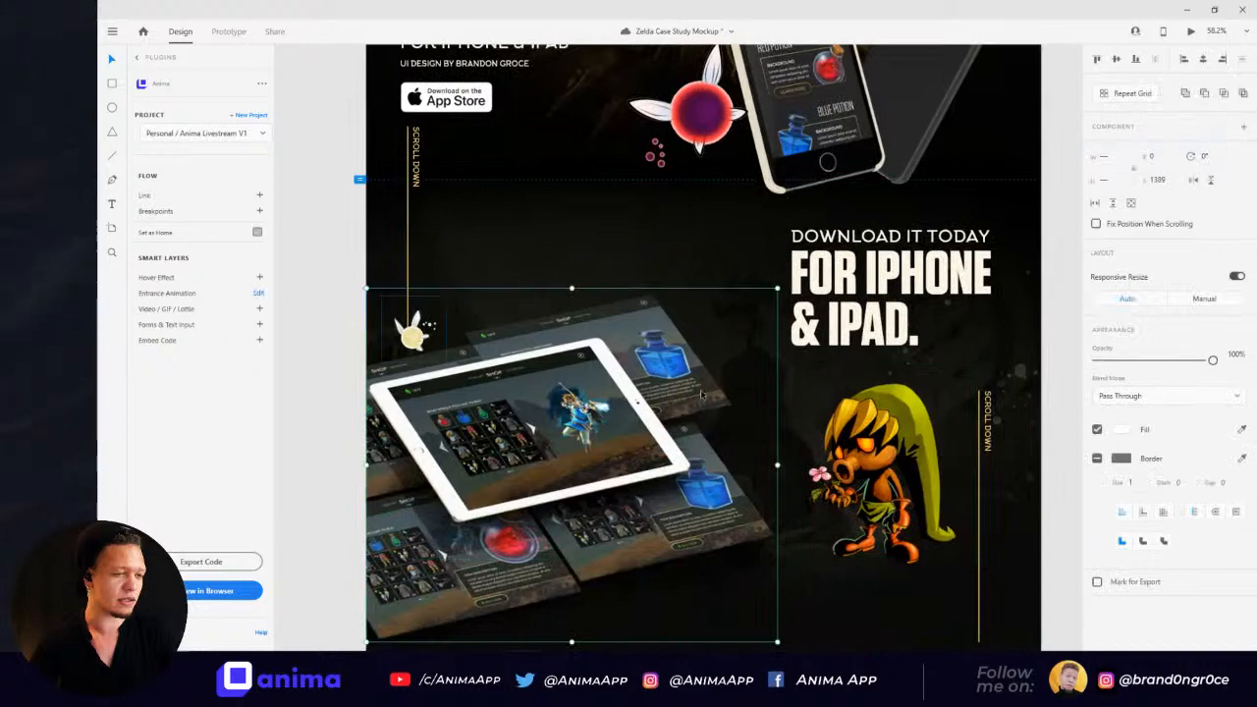
click(875, 287)
click(884, 451)
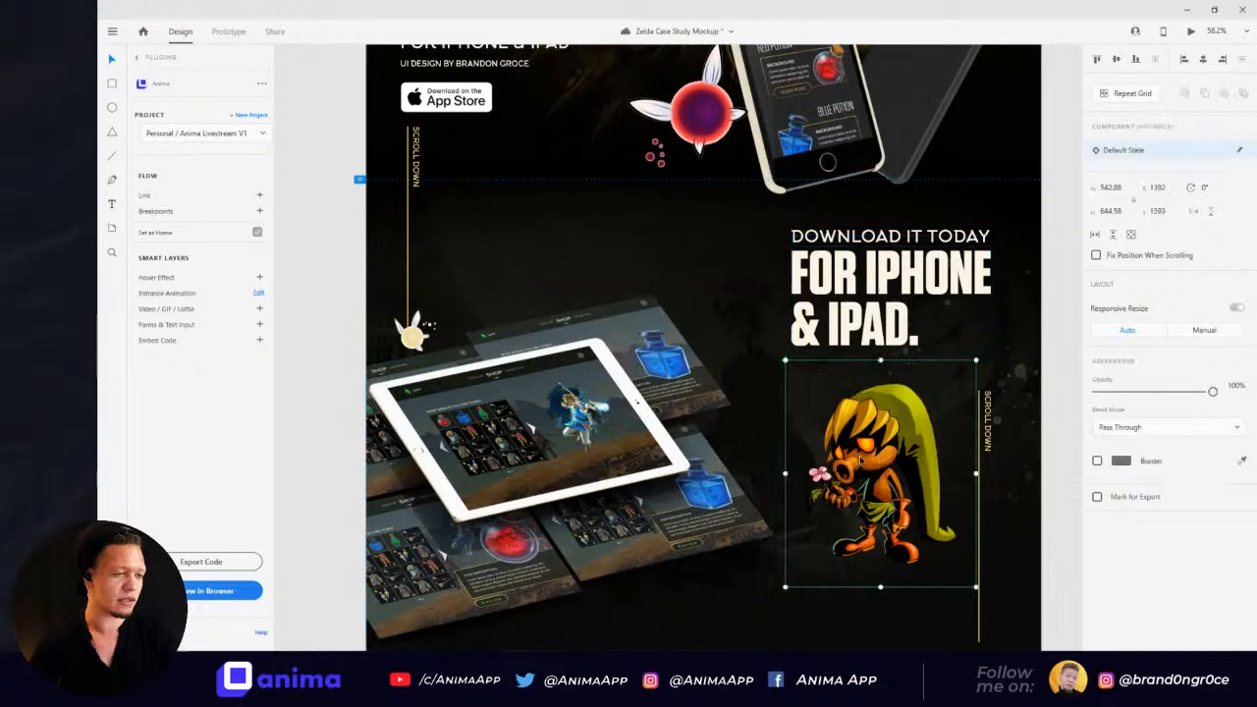
Step: Examine the Anima settings of the IN ONE PLACE potions section and the THANKS FOR WATCHING heading
scroll(884, 442, down, 2)
scroll(583, 346, down, 6)
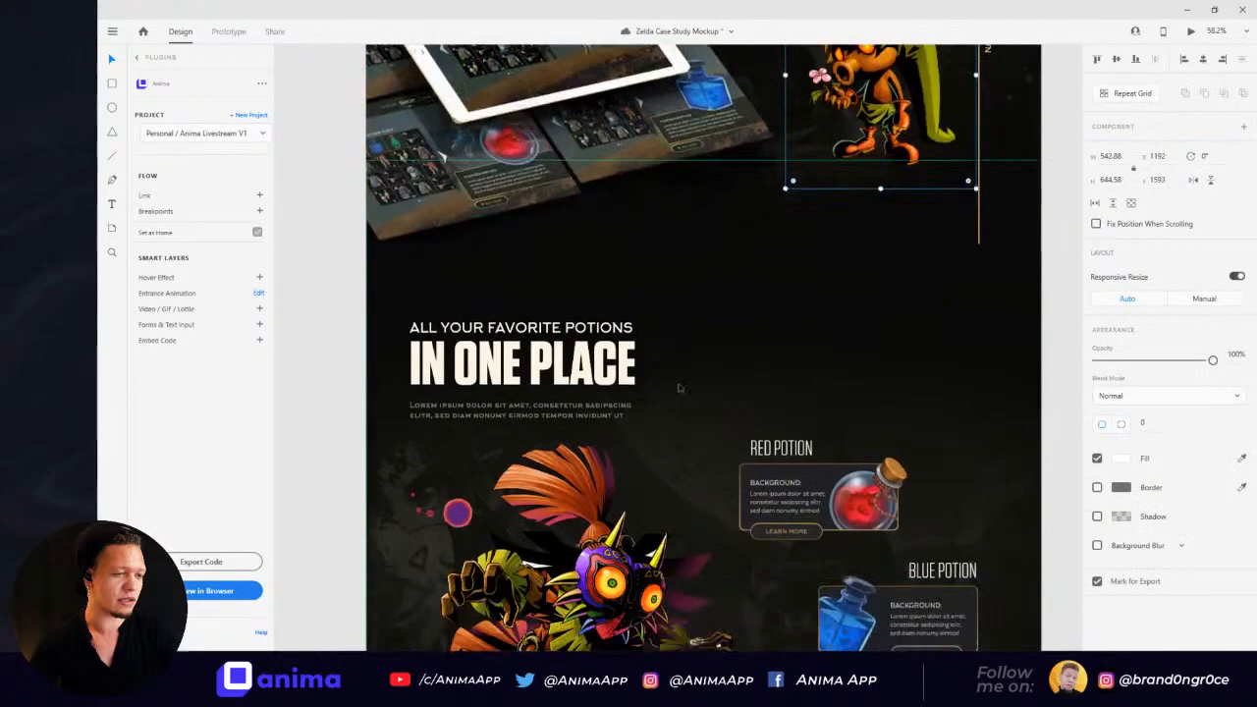
click(583, 346)
scroll(819, 280, down, 2)
click(845, 358)
scroll(815, 314, down, 7)
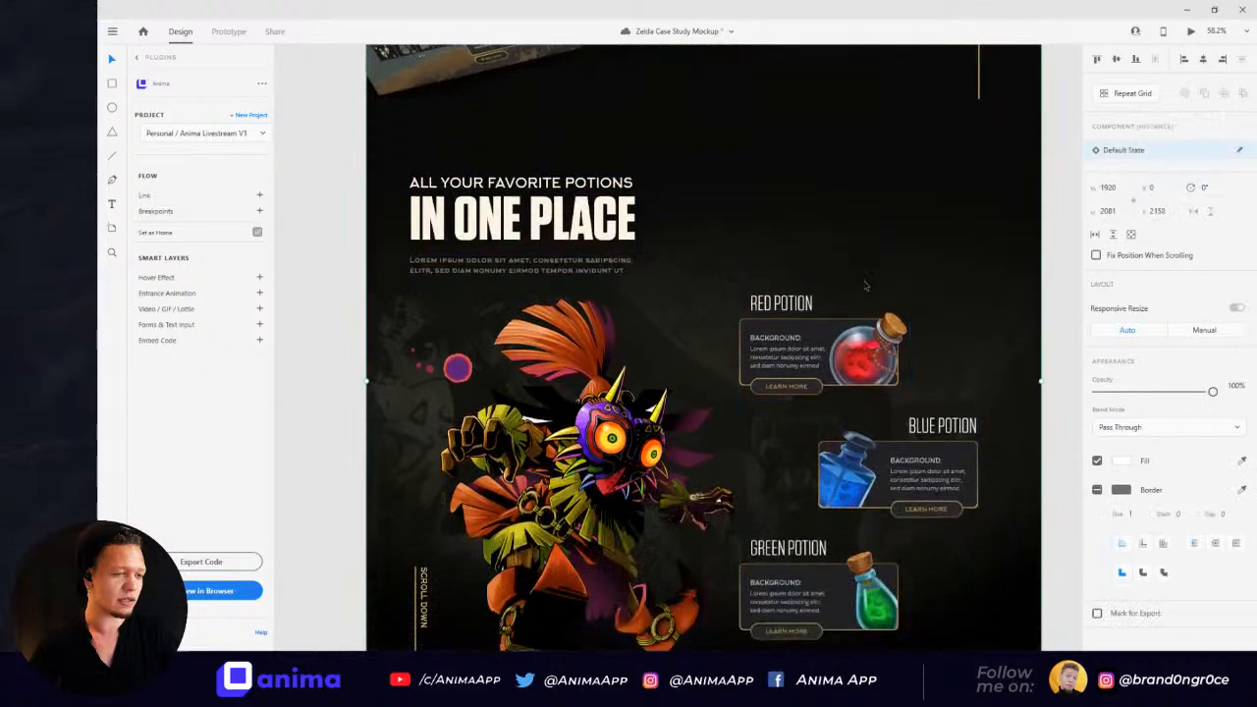
click(780, 337)
click(738, 402)
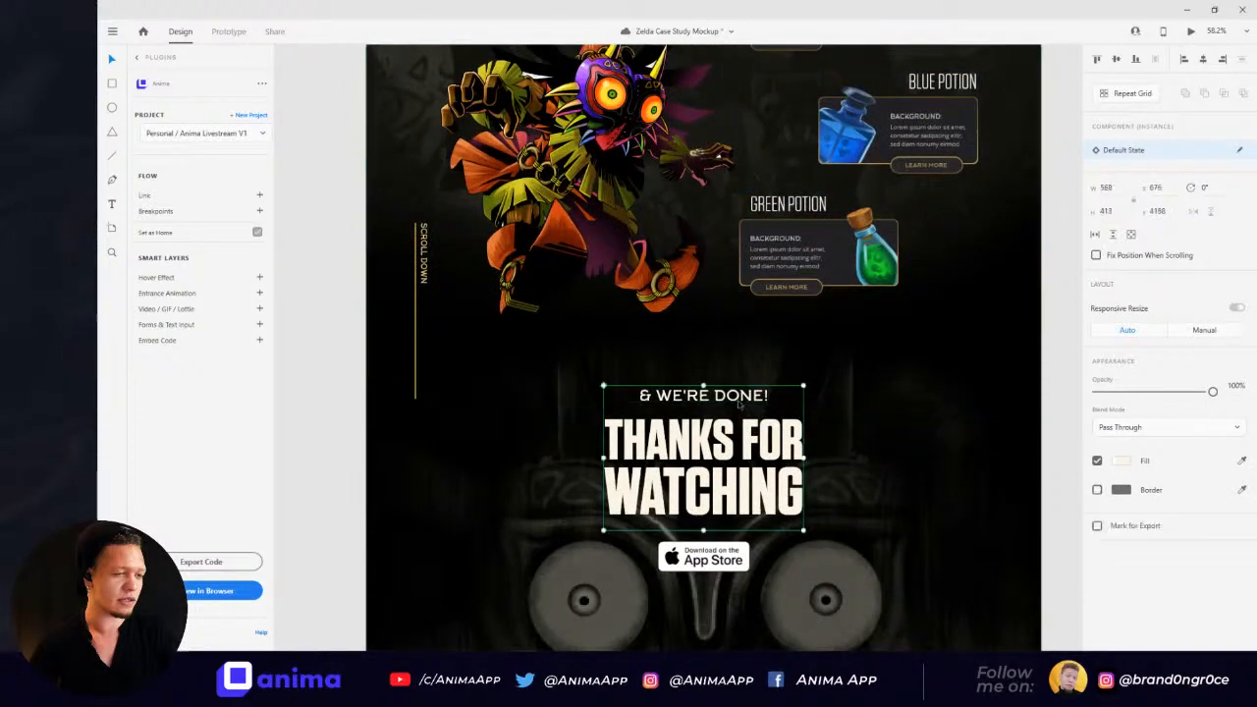
Step: Switch to the published Potion Shop page in Chrome, test its App Store badge link and close the browser window
key(alt+Tab)
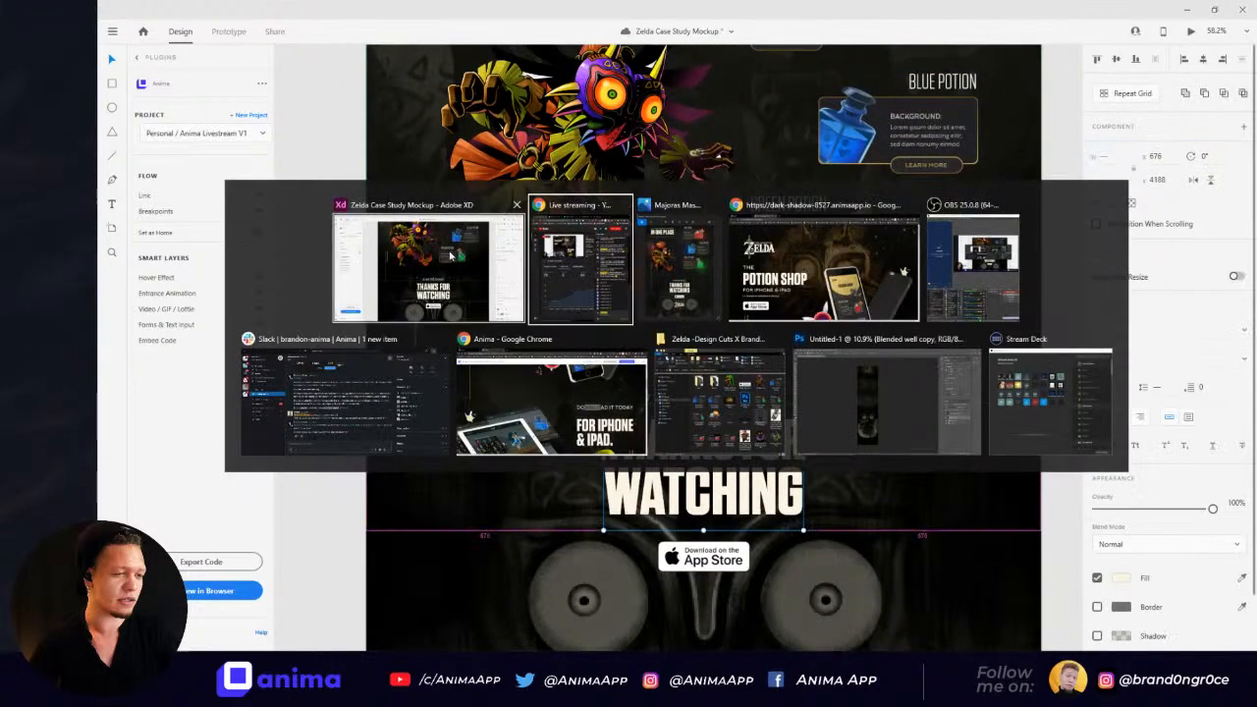
click(447, 256)
key(alt+Tab)
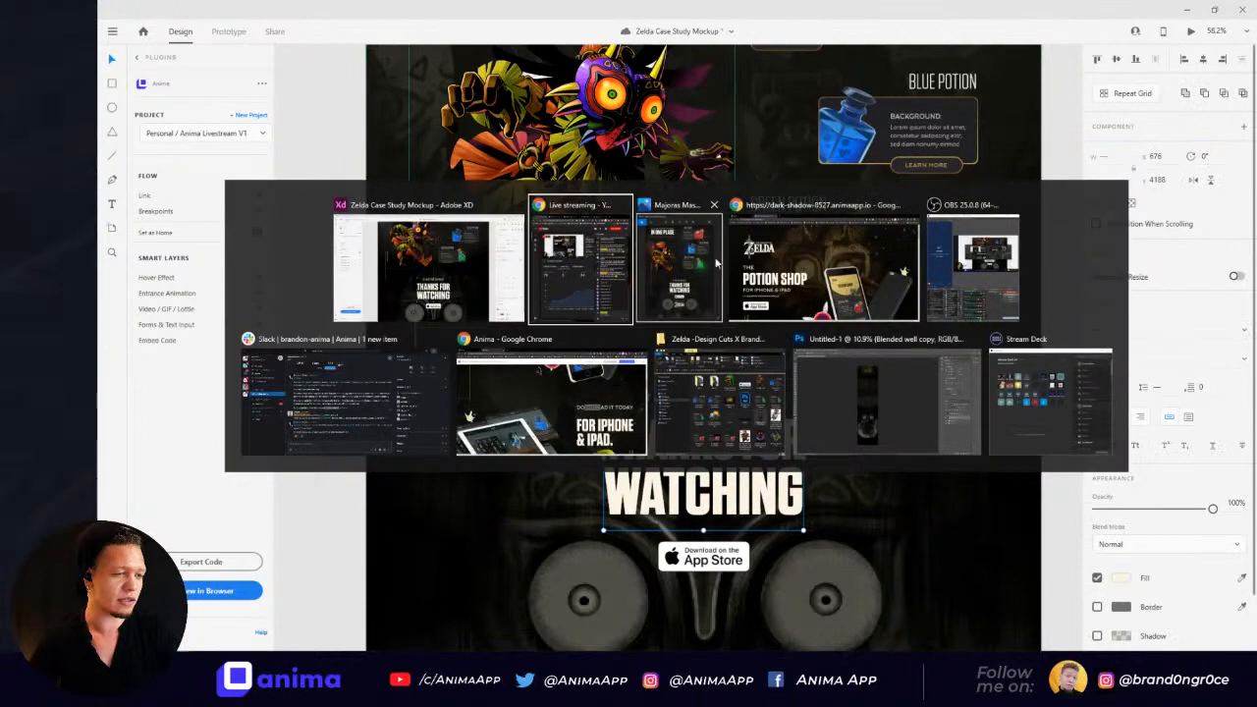
click(778, 264)
scroll(502, 267, down, 1)
scroll(502, 255, up, 1)
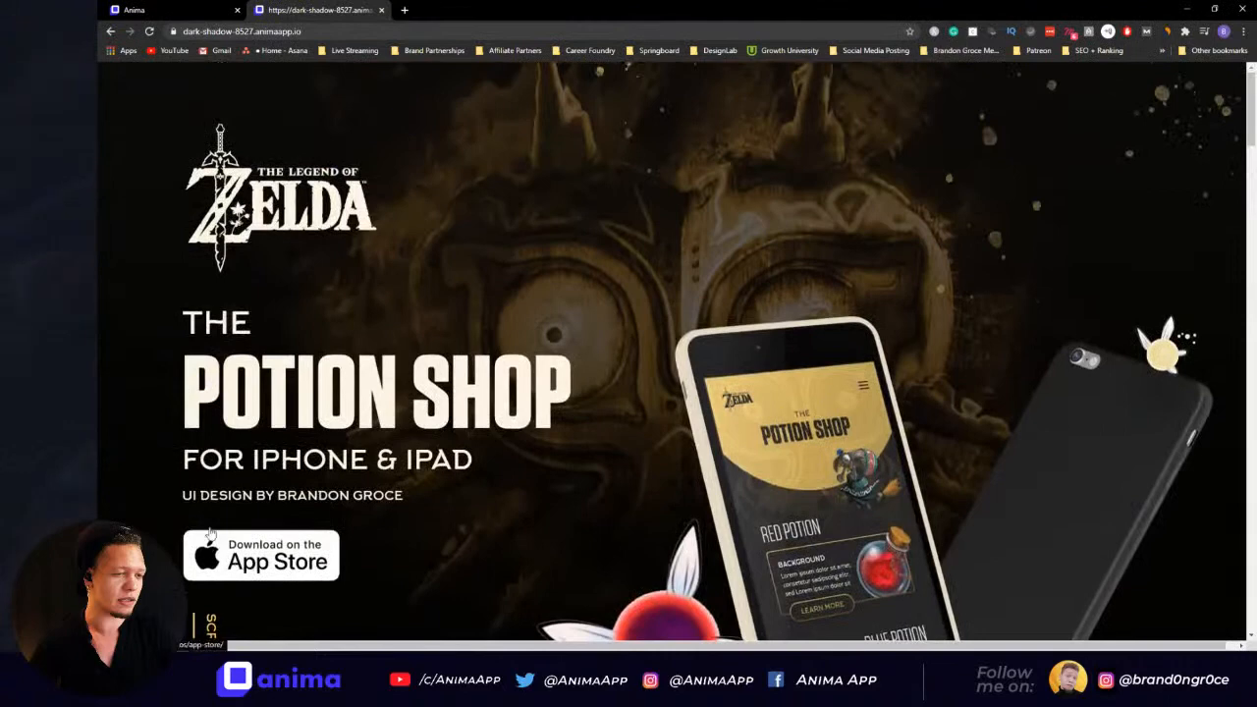
scroll(290, 555, down, 3)
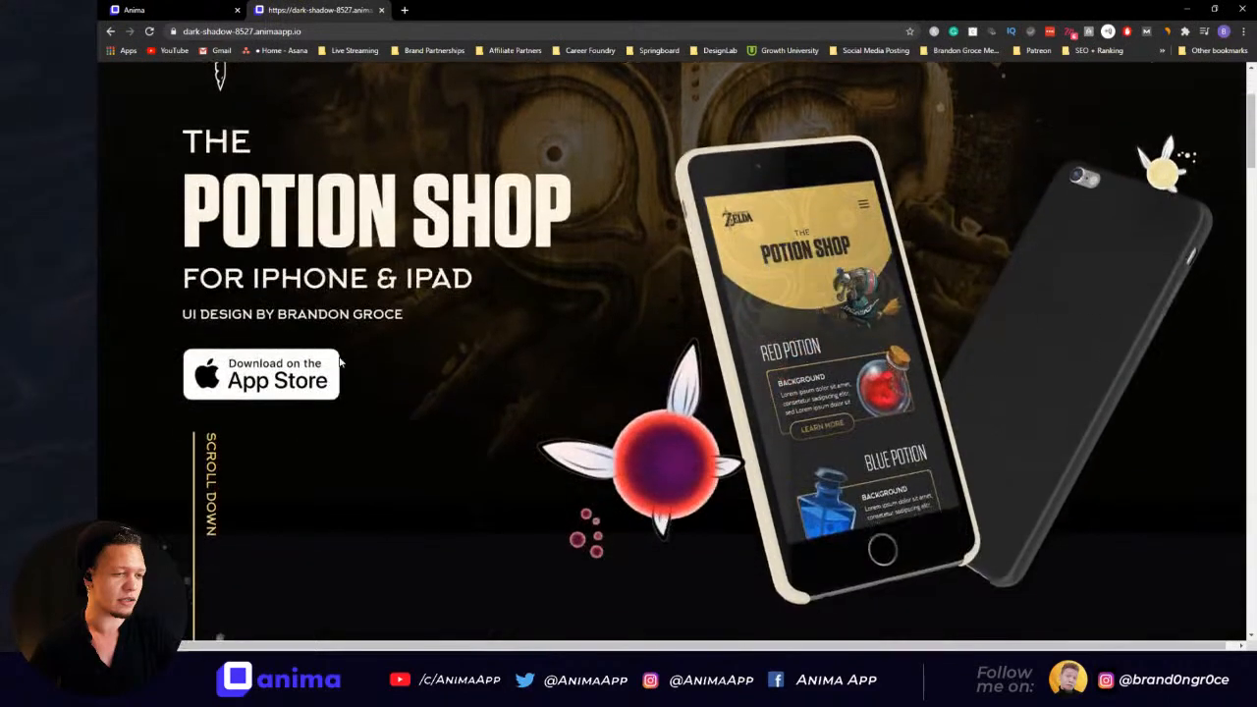
click(248, 381)
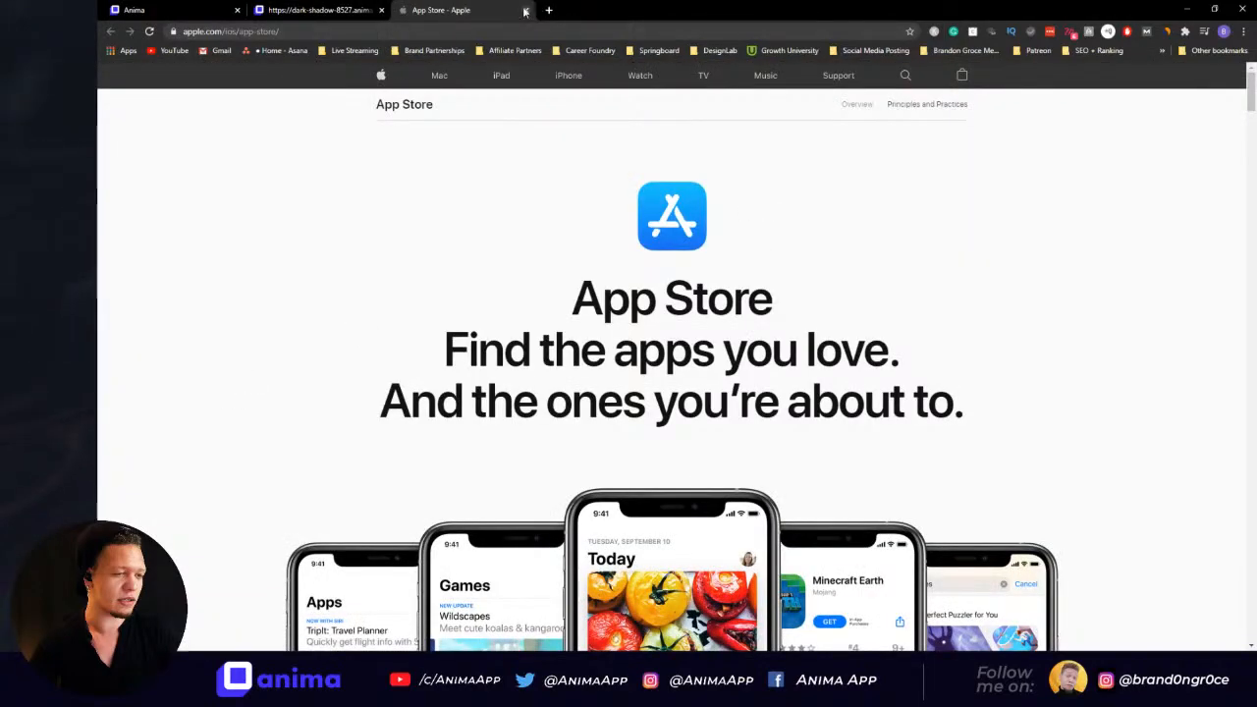
click(1242, 10)
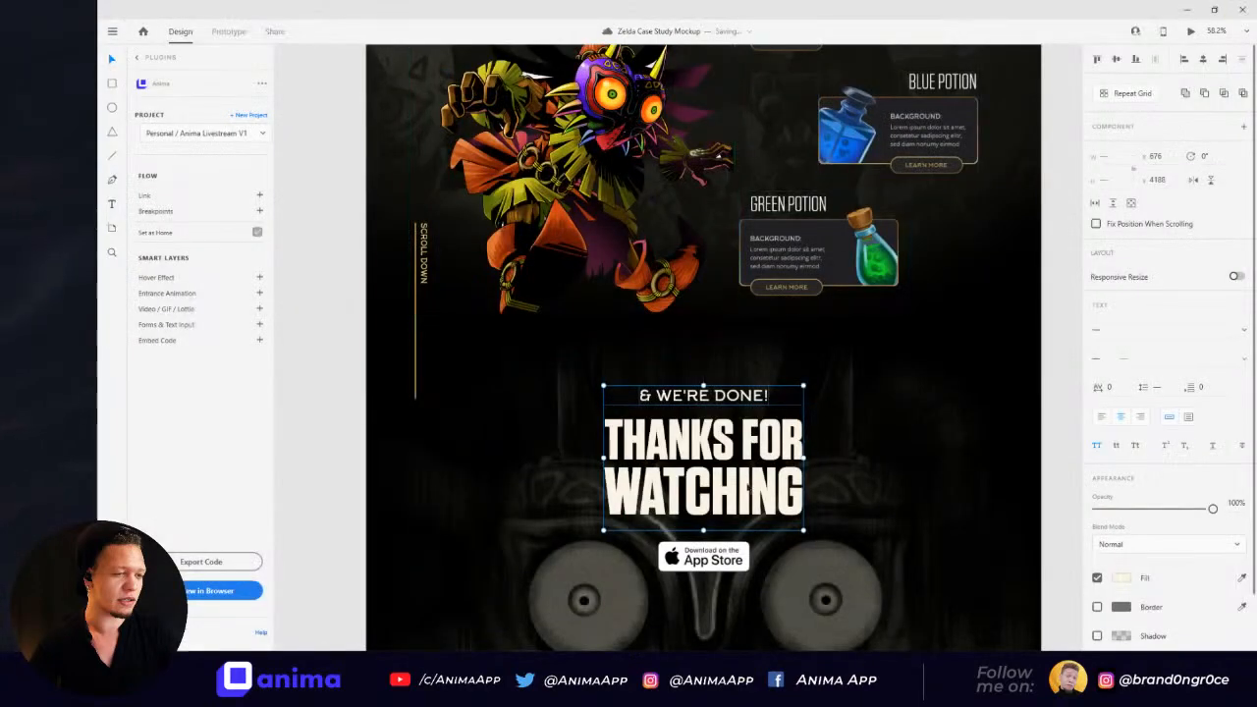
Step: Examine the layers around the closing THANKS FOR WATCHING section and the scroll-down line beside the masked character
scroll(803, 513, down, 3)
scroll(803, 513, up, 4)
click(720, 364)
click(725, 313)
click(729, 319)
click(780, 219)
click(475, 225)
Step: Move the footer's Zelda logo up beneath the App Store badge and adjust the spacing between badge, logo and closing heading
scroll(695, 157, down, 3)
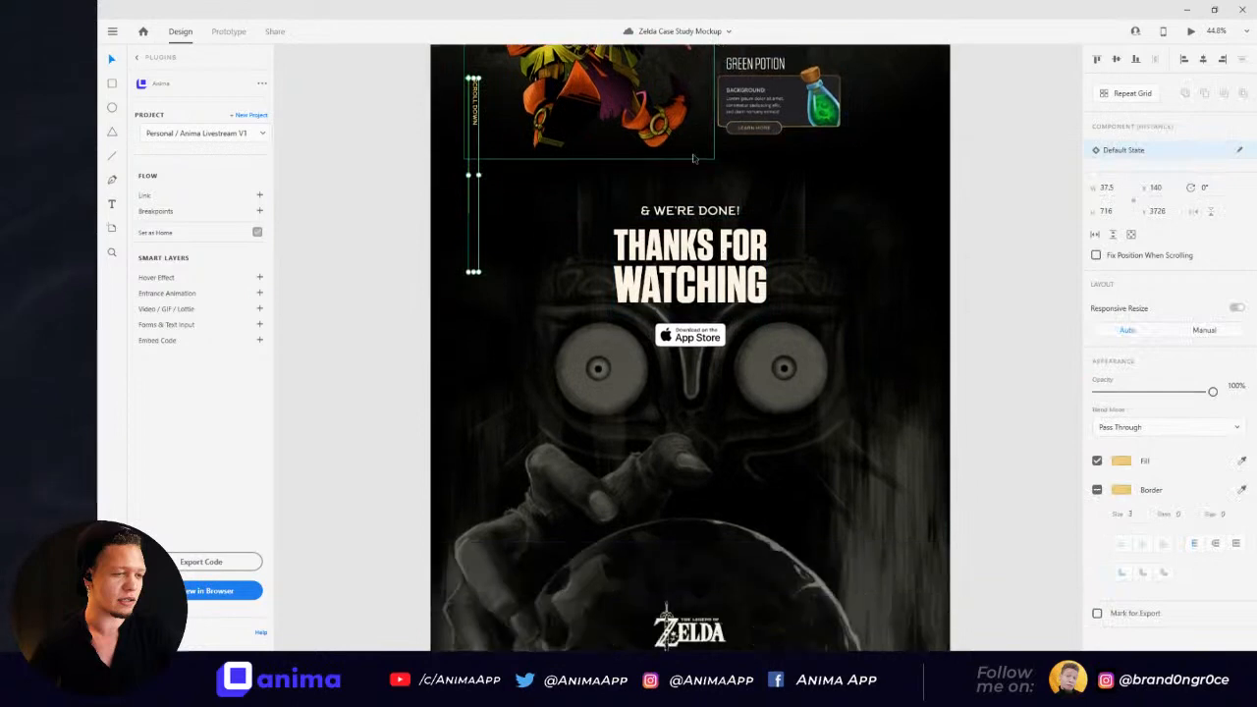
drag(699, 426, 693, 165)
scroll(923, 259, up, 3)
drag(720, 290, 720, 283)
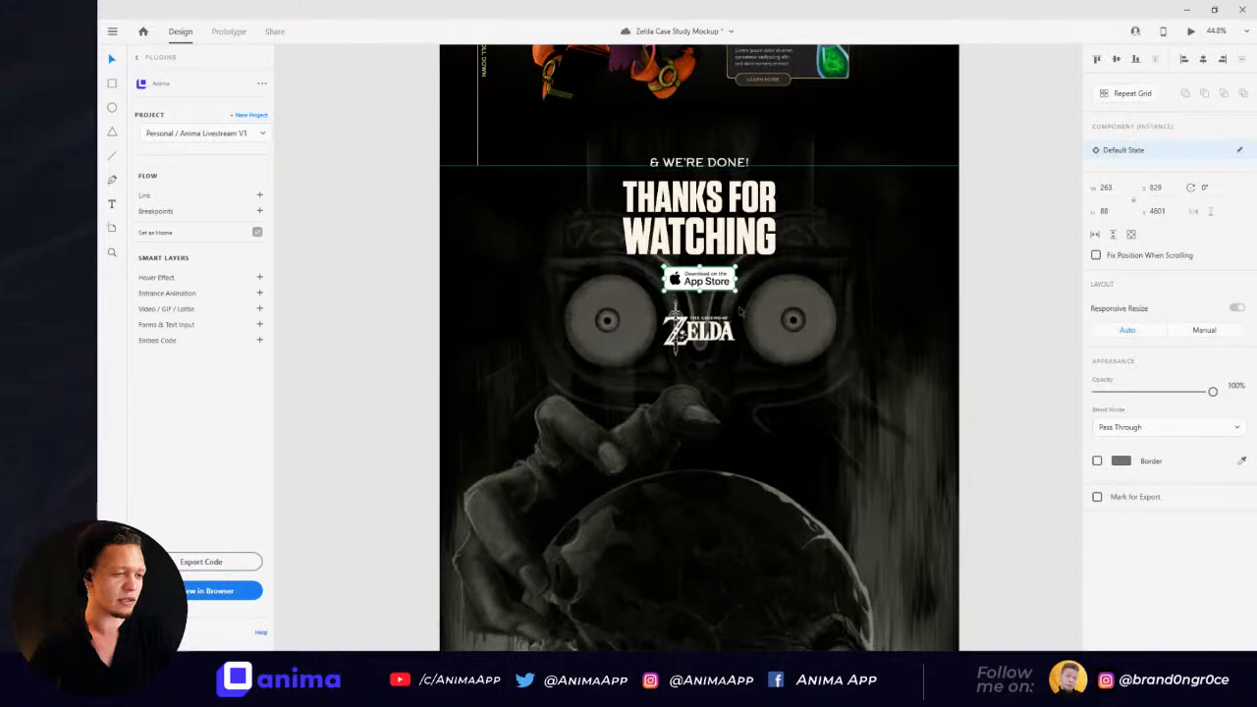
drag(705, 334, 706, 340)
drag(716, 282, 717, 286)
click(919, 201)
Step: Return to the hero section and examine the settings of its POTION SHOP heading and THE text
scroll(924, 196, up, 10)
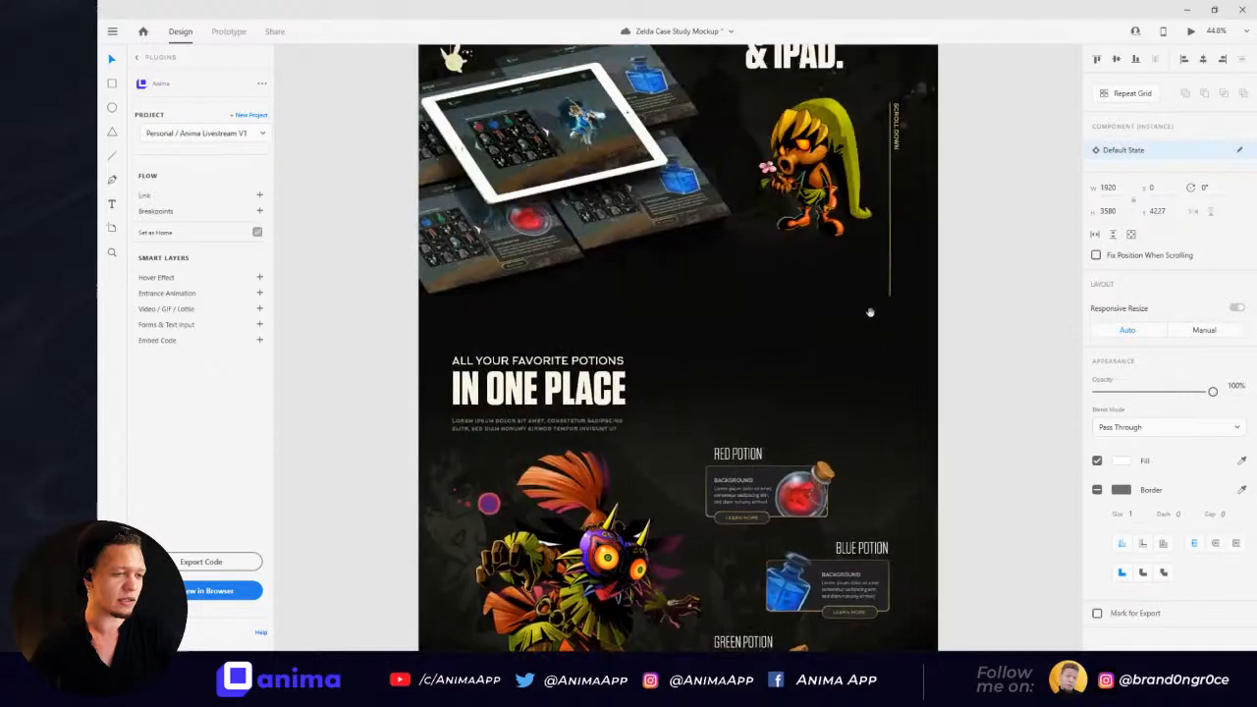
scroll(836, 275, up, 6)
scroll(766, 314, down, 2)
scroll(707, 344, left, 1)
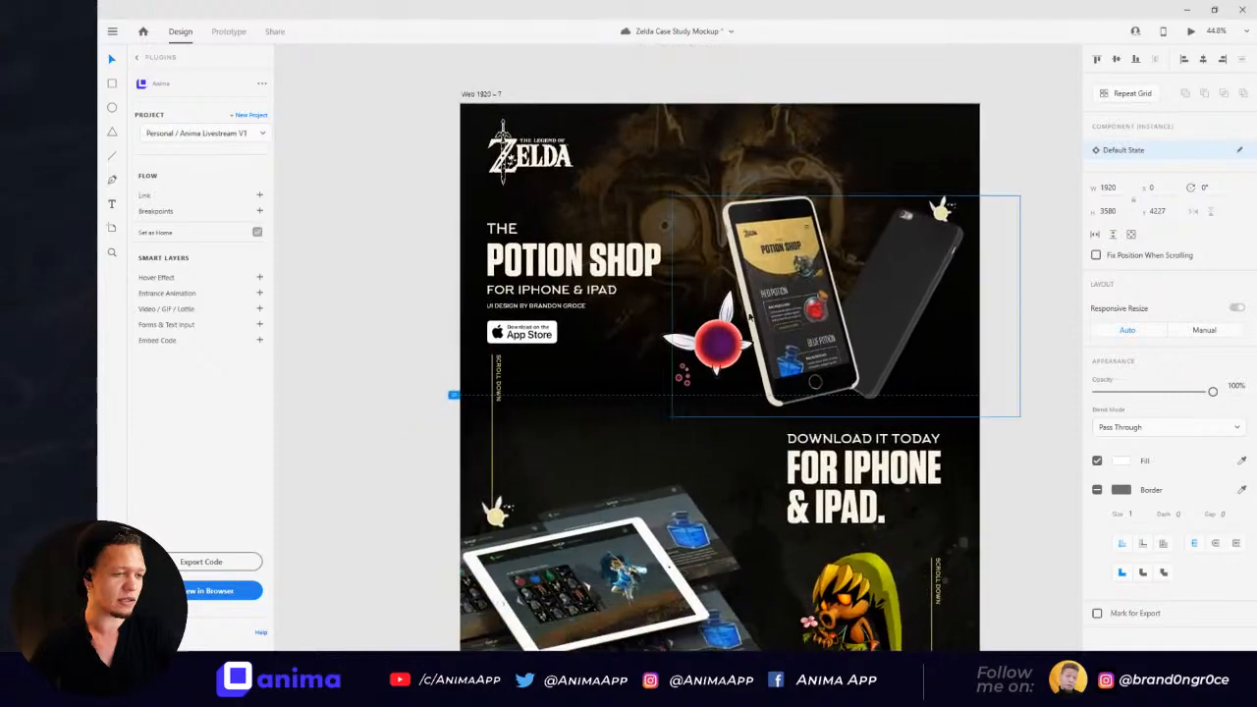
click(573, 280)
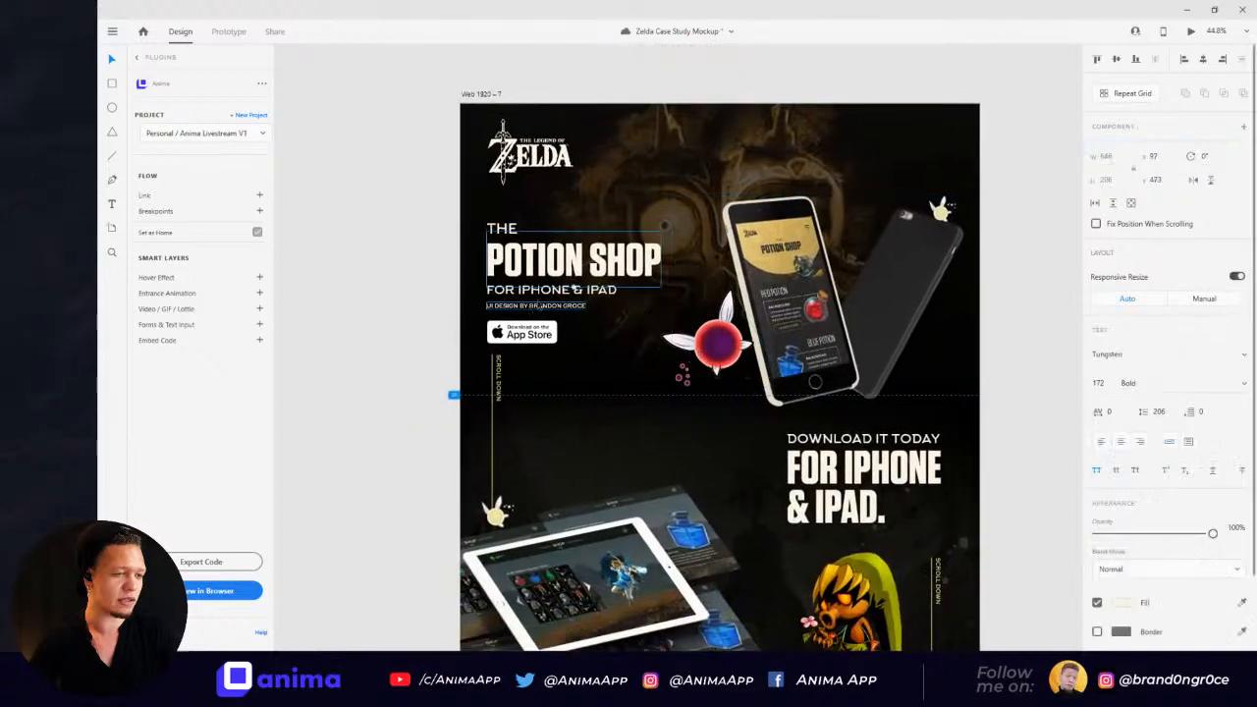
click(502, 232)
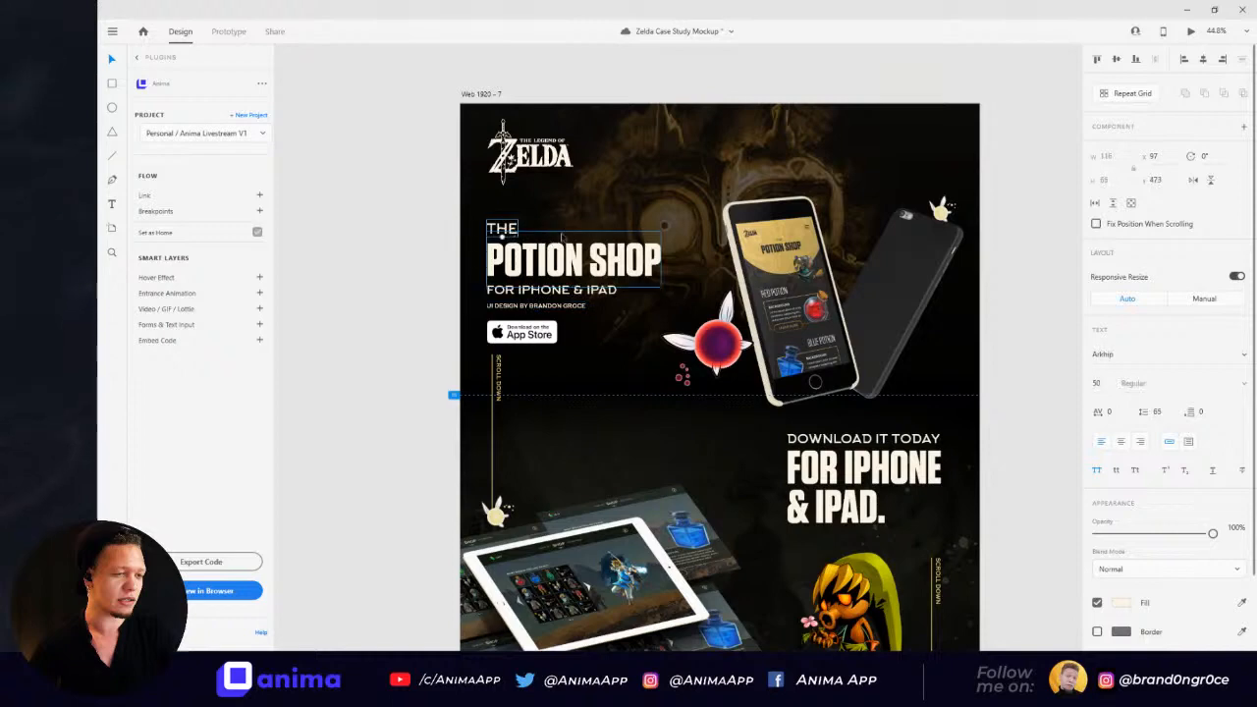
Step: Switch to the Majoras Mask V2 prototype in Chrome, reload it, review its entrance animations and return to Adobe XD
key(alt+Tab)
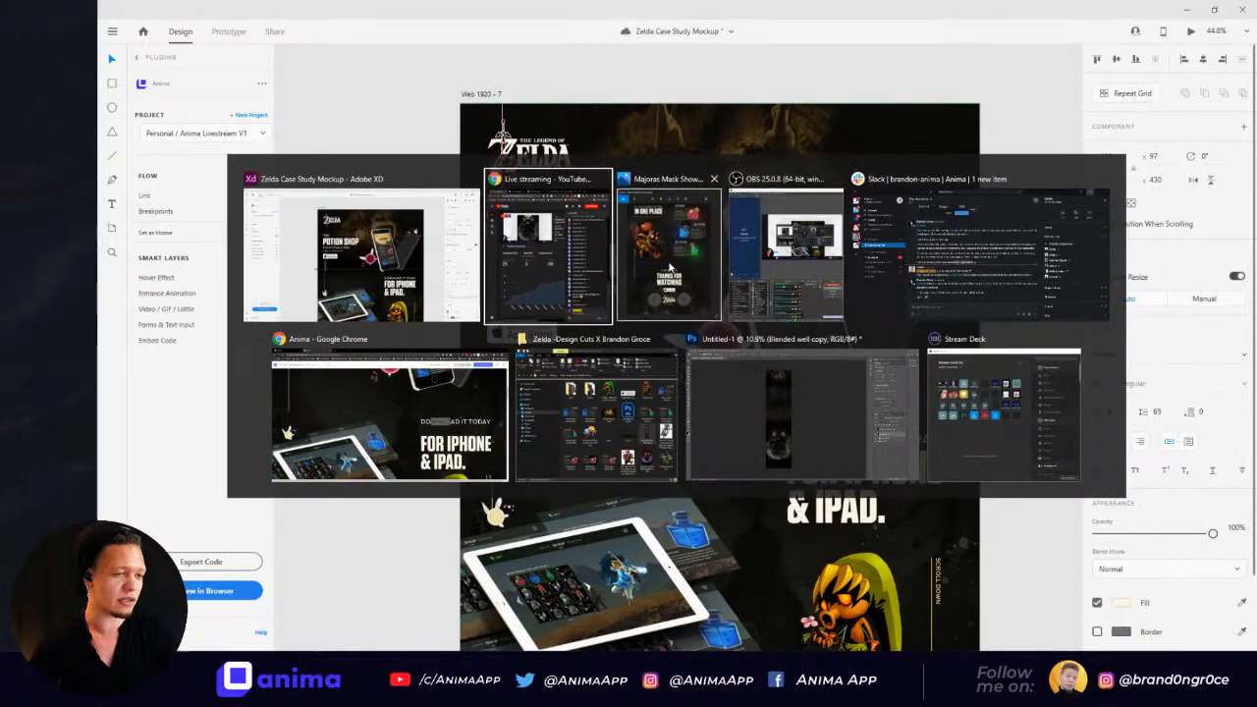
key(Escape)
key(alt+Tab)
click(445, 383)
scroll(501, 347, up, 5)
key(F5)
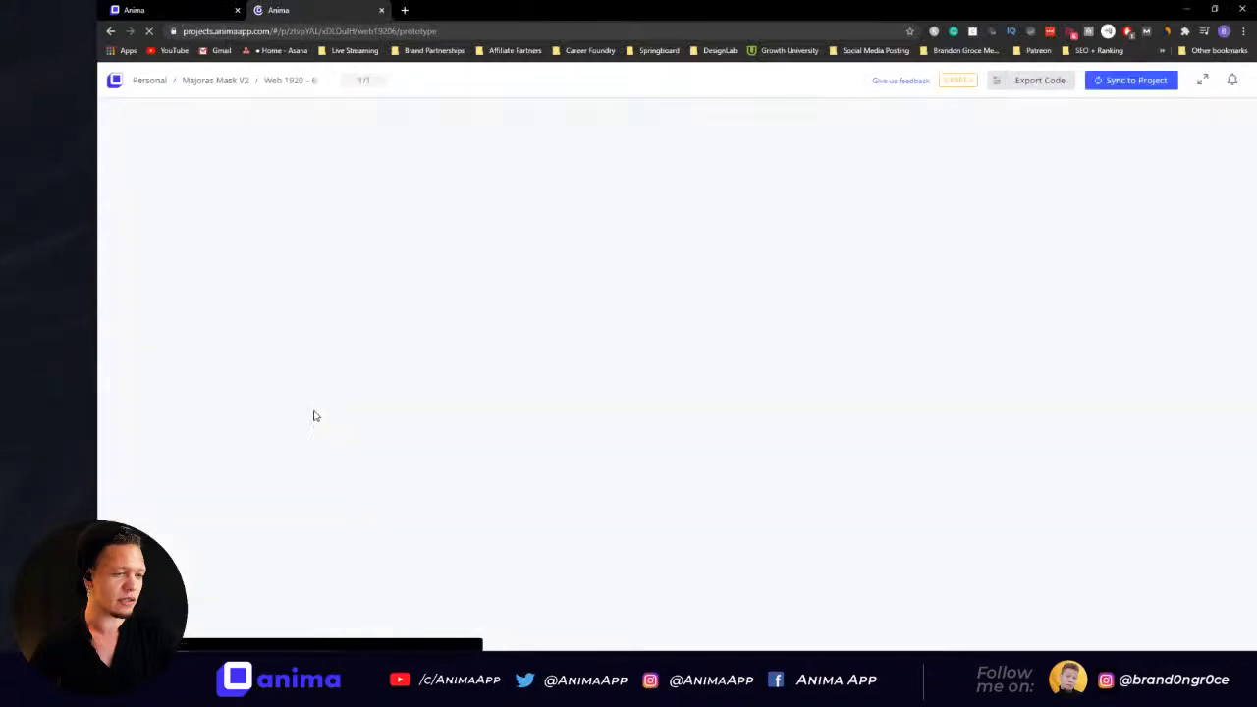
scroll(241, 404, down, 3)
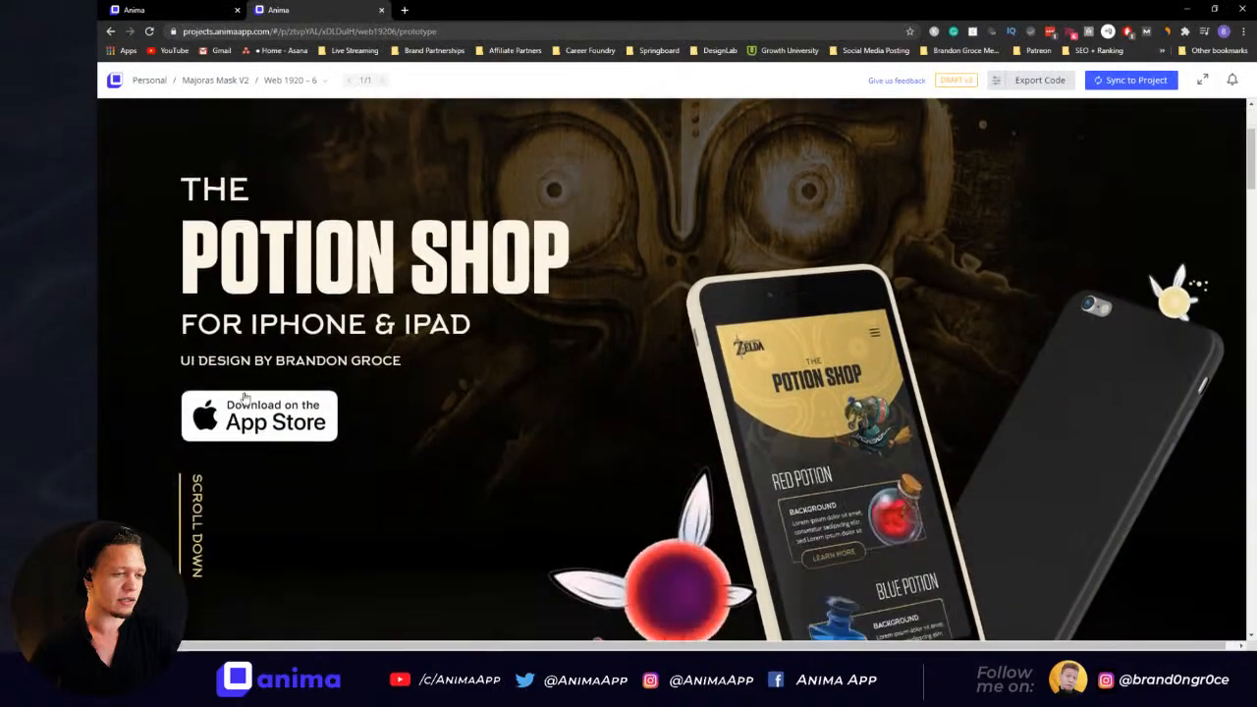
scroll(727, 436, down, 10)
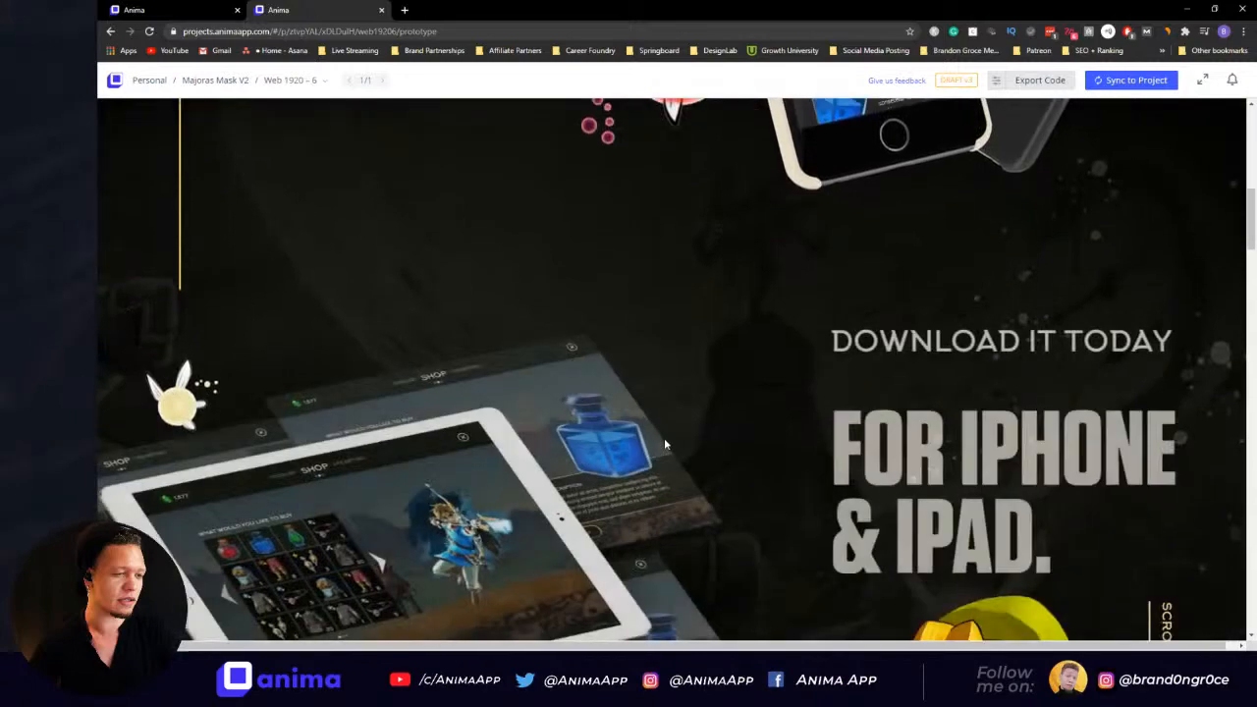
scroll(664, 443, down, 2)
key(alt+Tab)
key(alt+Tab)
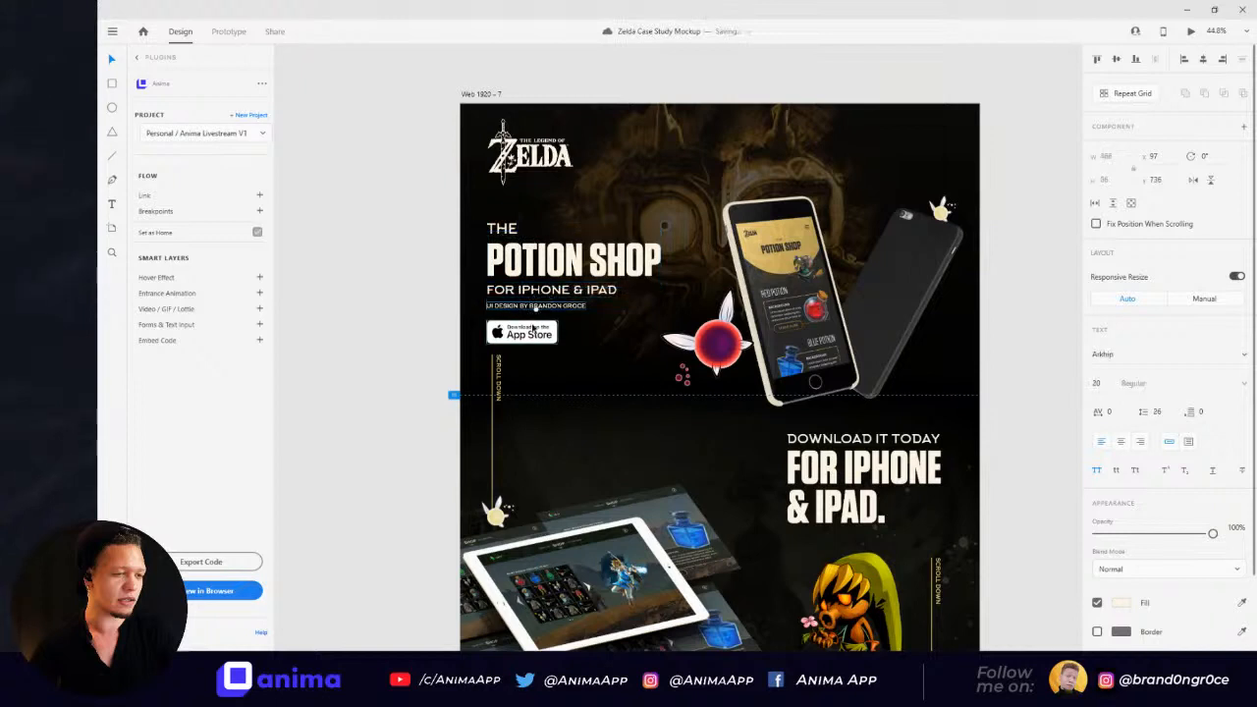
Step: Add a Move Right entrance animation that begins on scroll into screen to the hero's THE text and save it
click(523, 332)
click(401, 278)
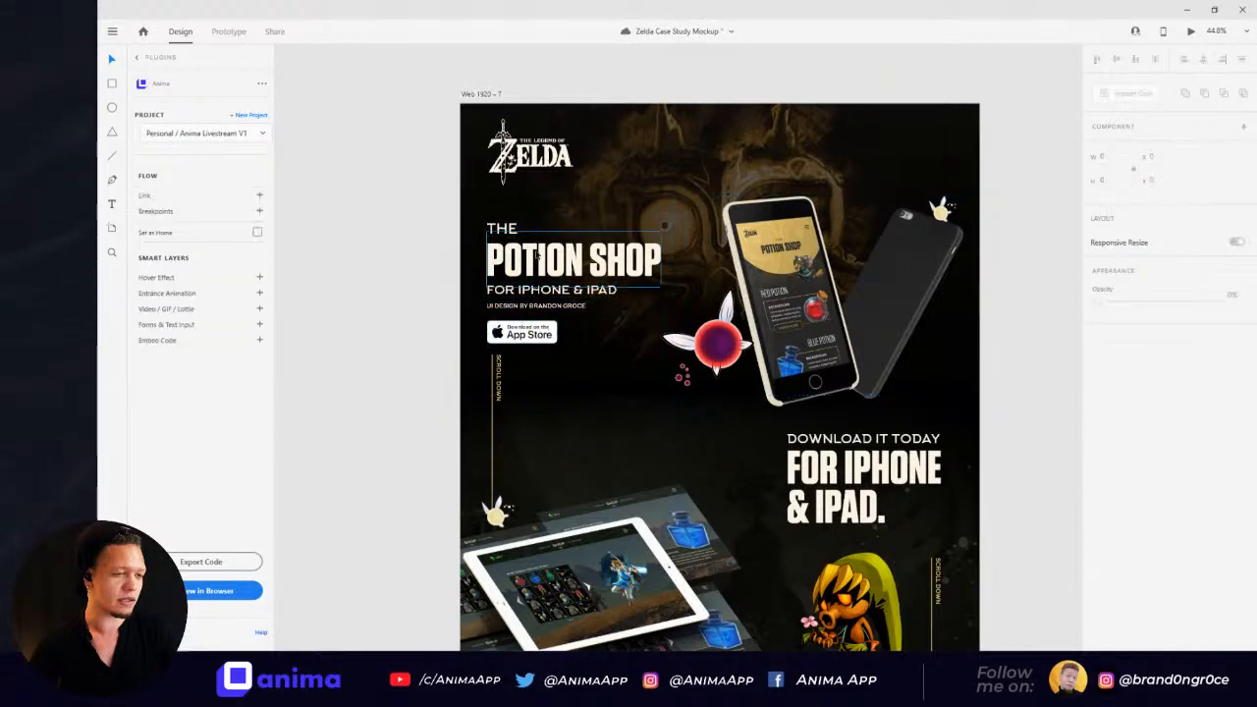
click(517, 228)
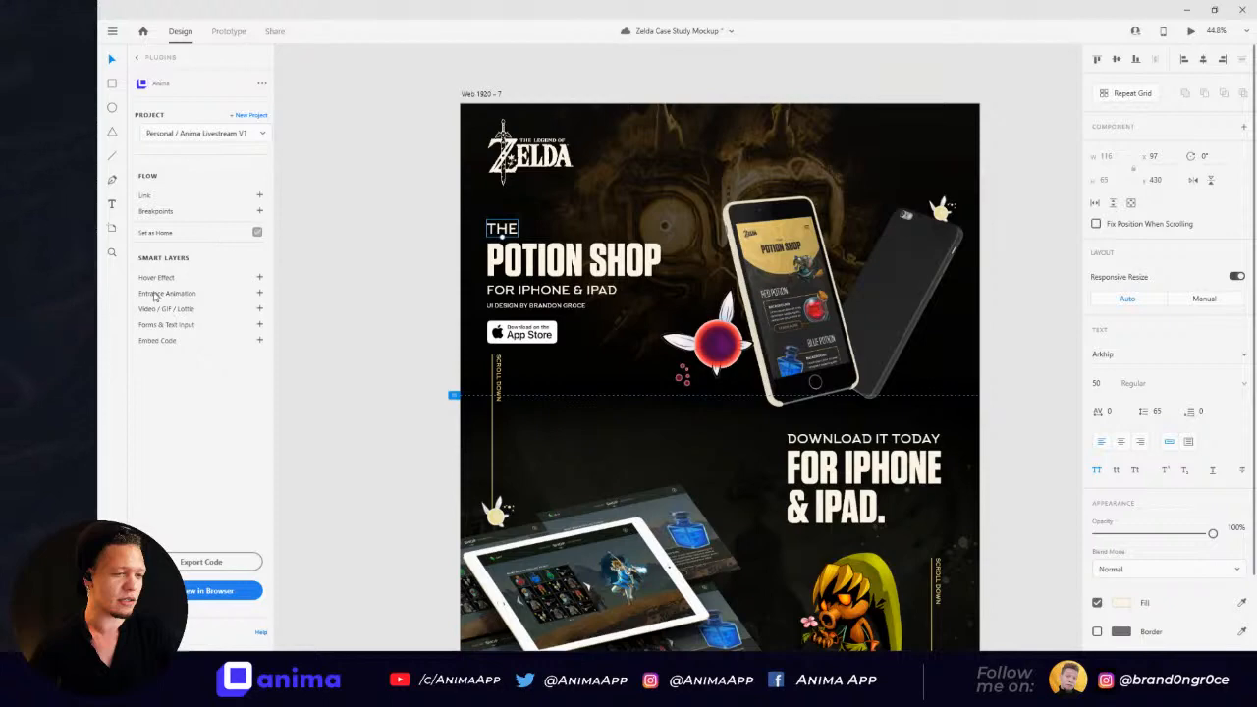
click(260, 294)
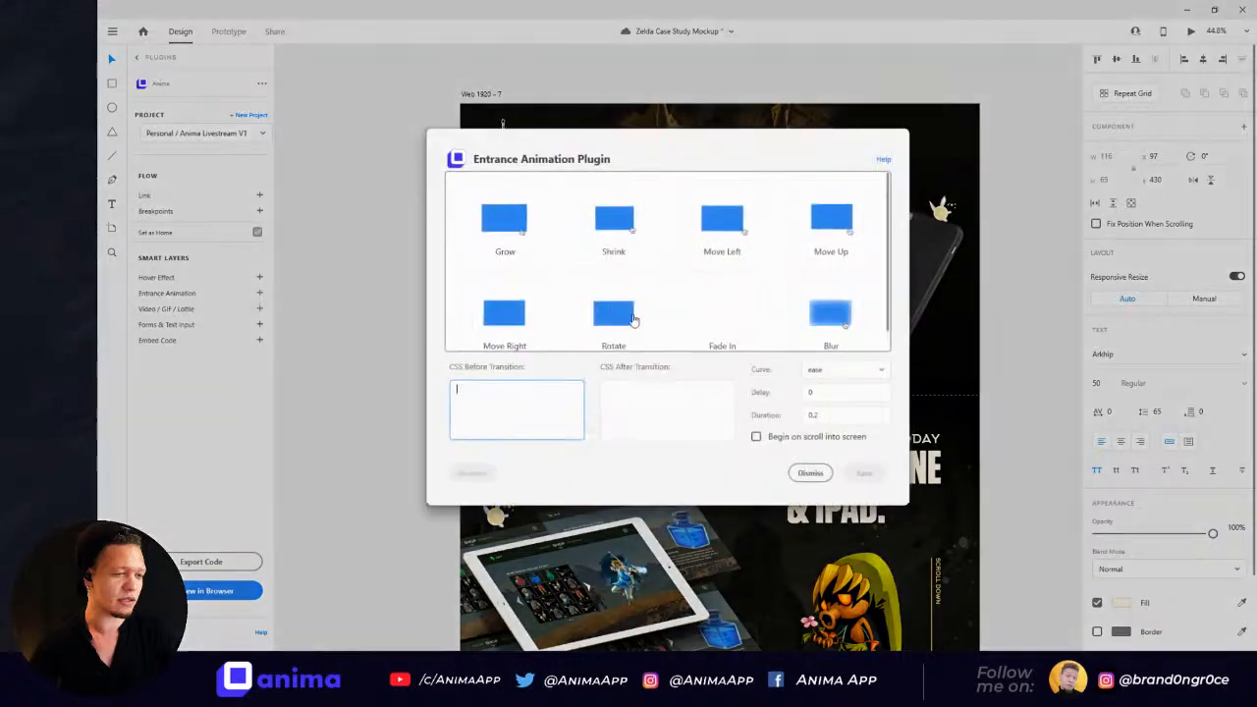
scroll(587, 228, down, 1)
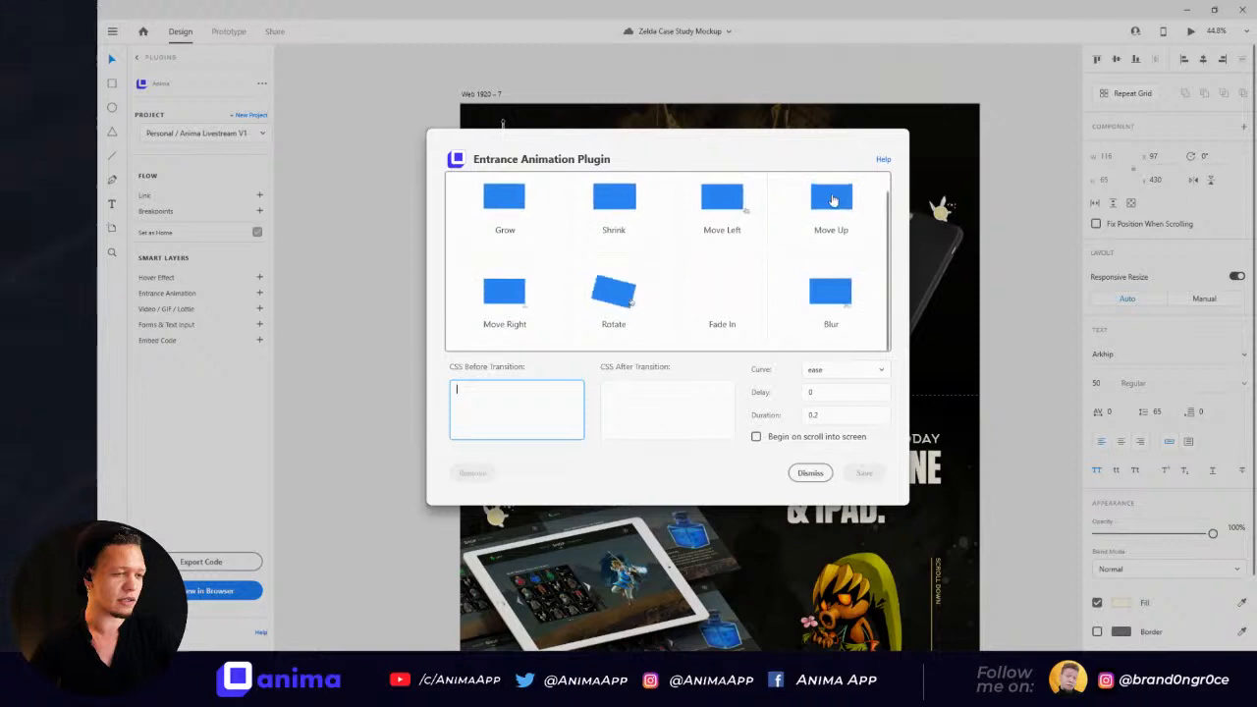
click(509, 296)
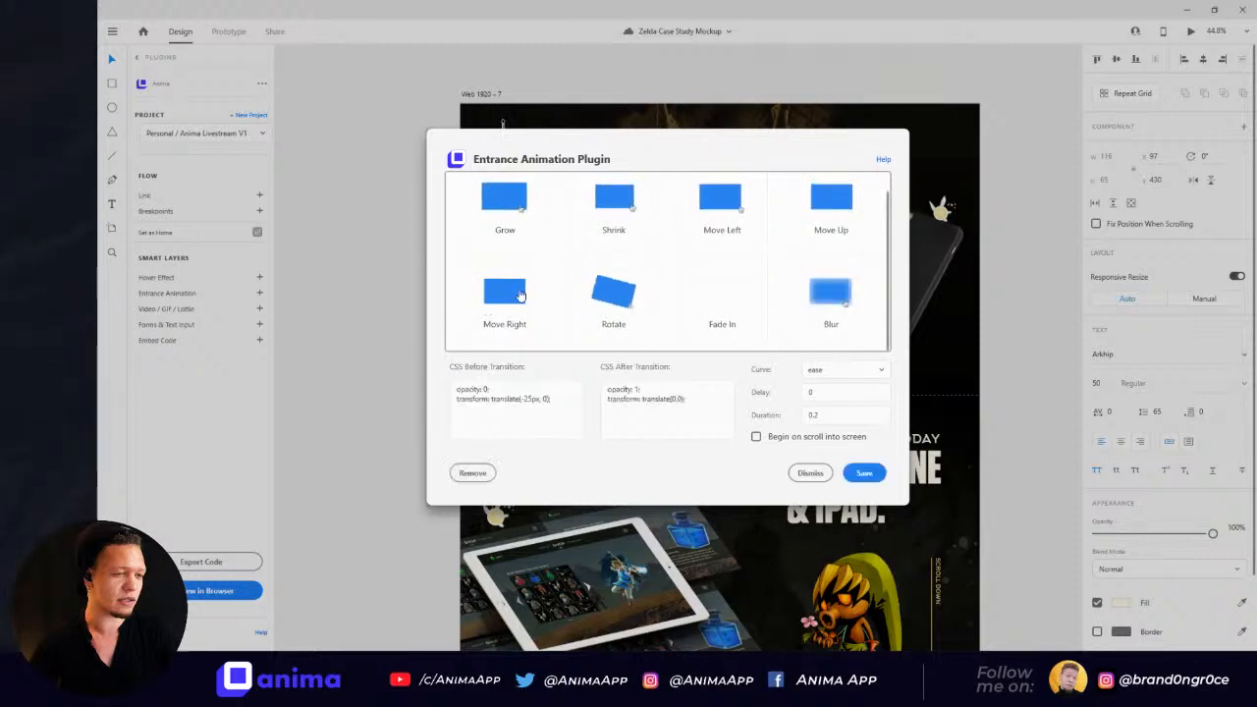
click(757, 437)
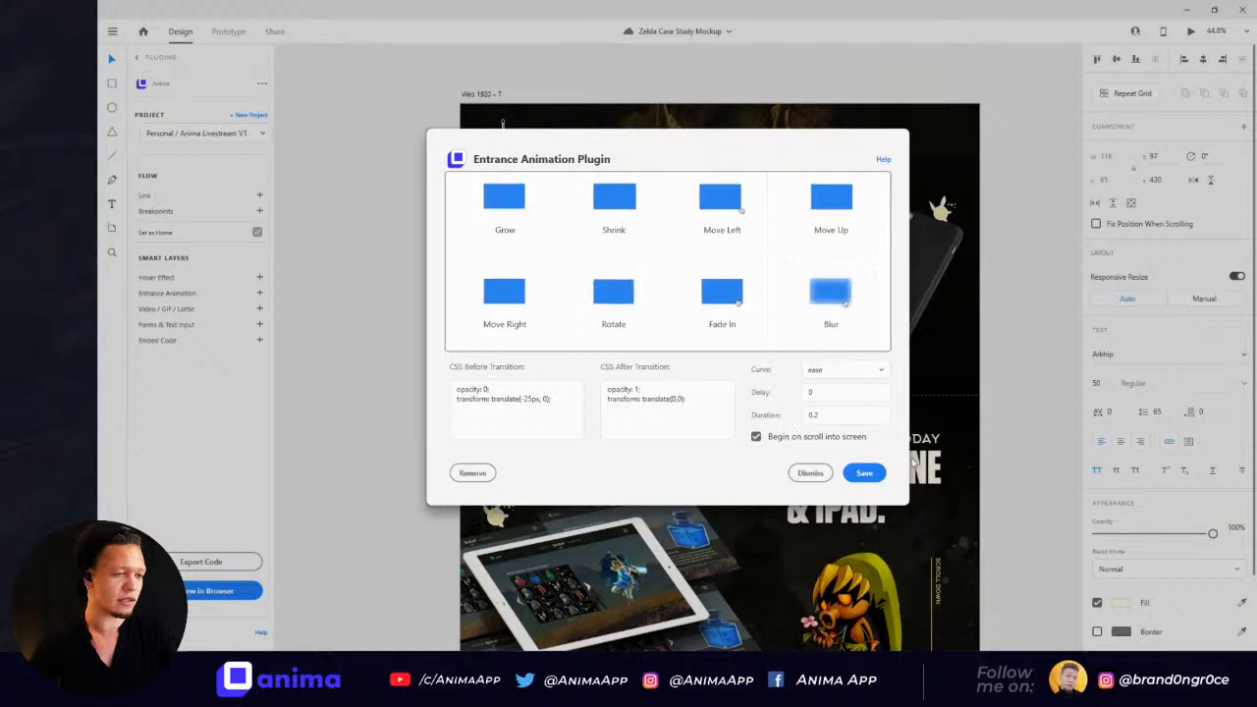
click(811, 393)
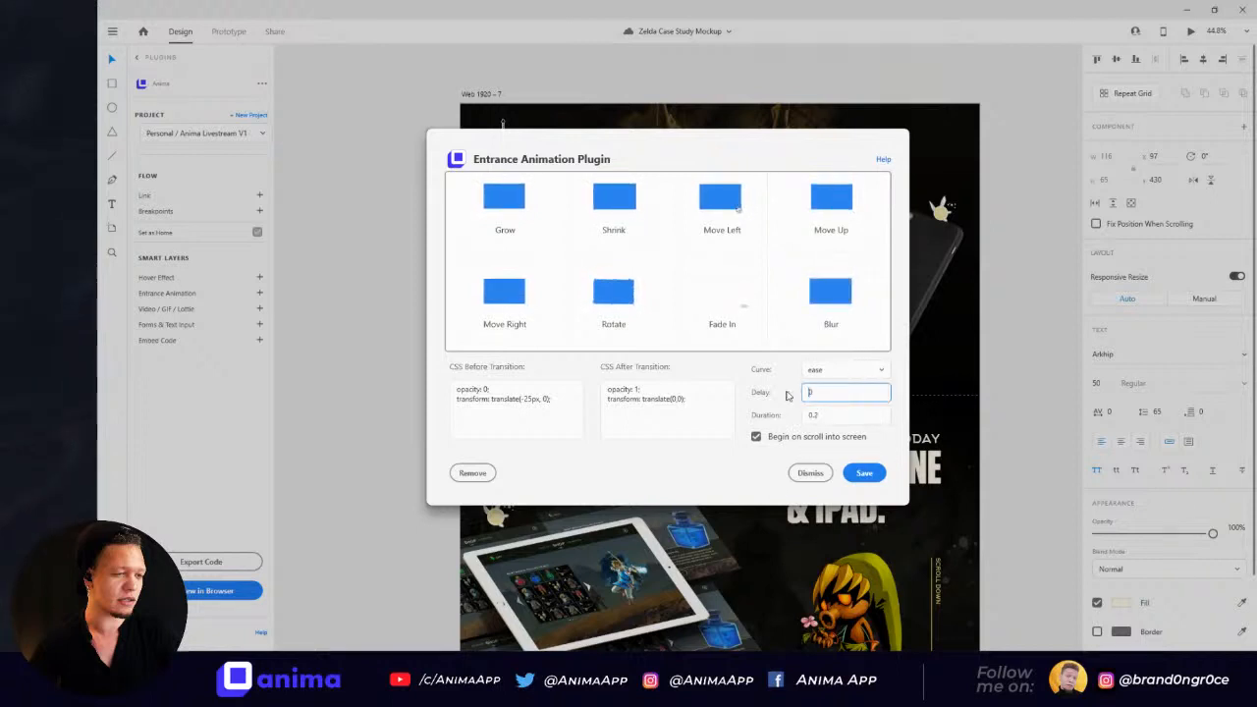
click(836, 415)
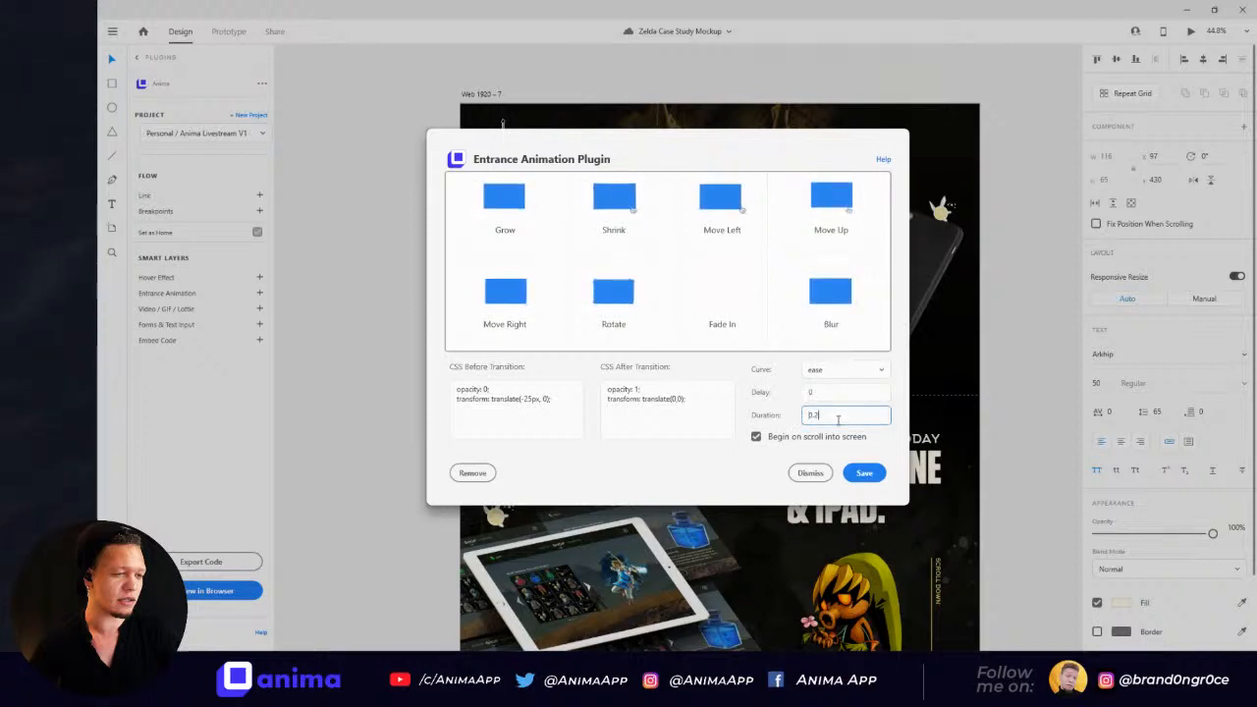
click(864, 472)
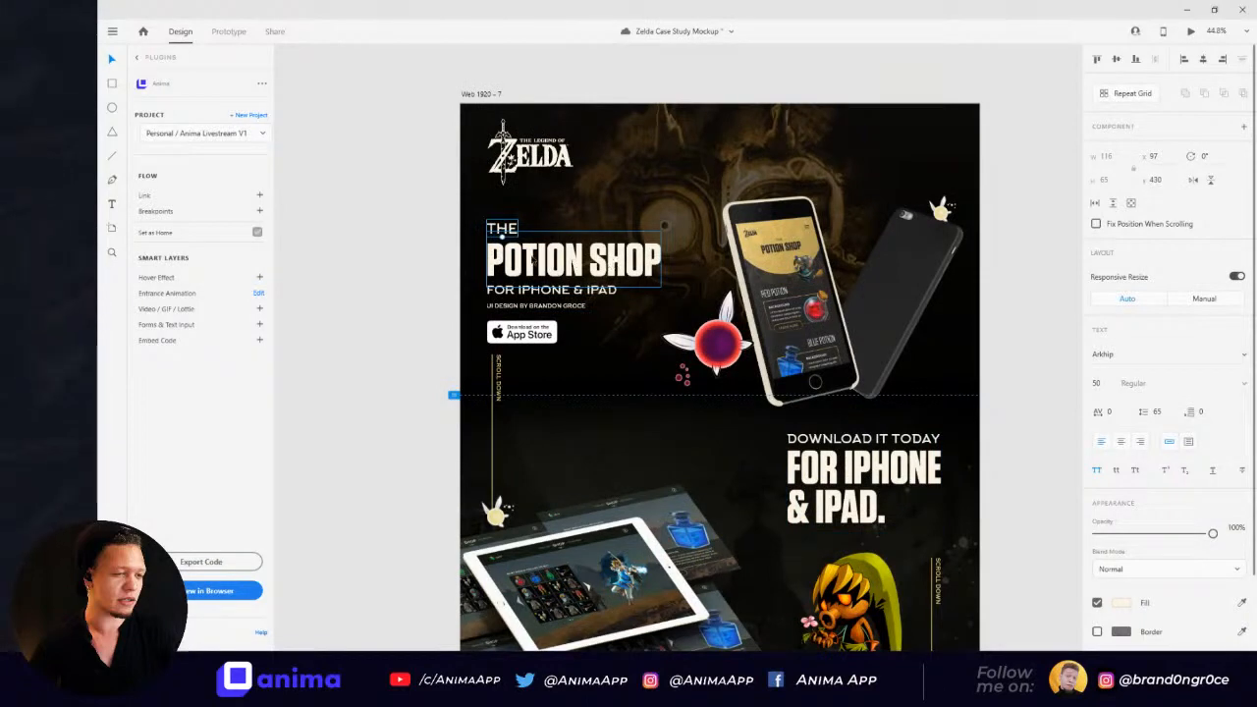
Step: Add a Move Right entrance animation with duration 0.4 that begins on scroll into screen to the POTION SHOP heading and save it
click(260, 280)
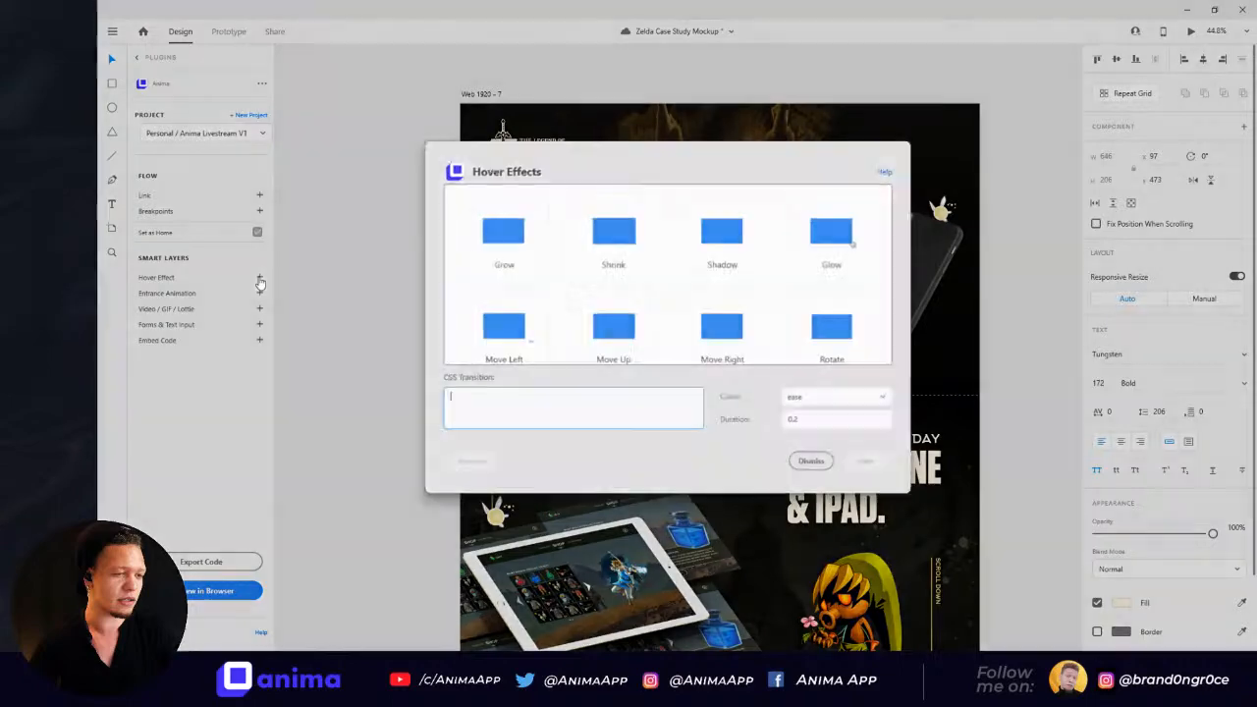
key(Escape)
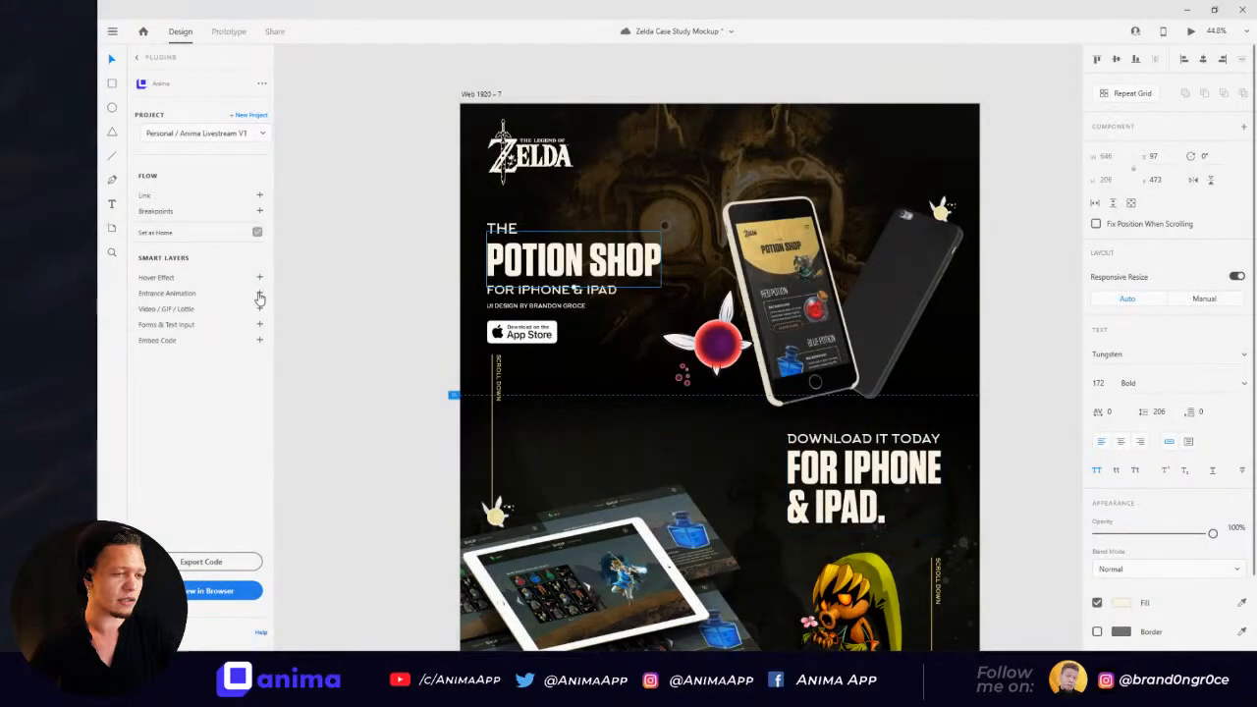
click(259, 293)
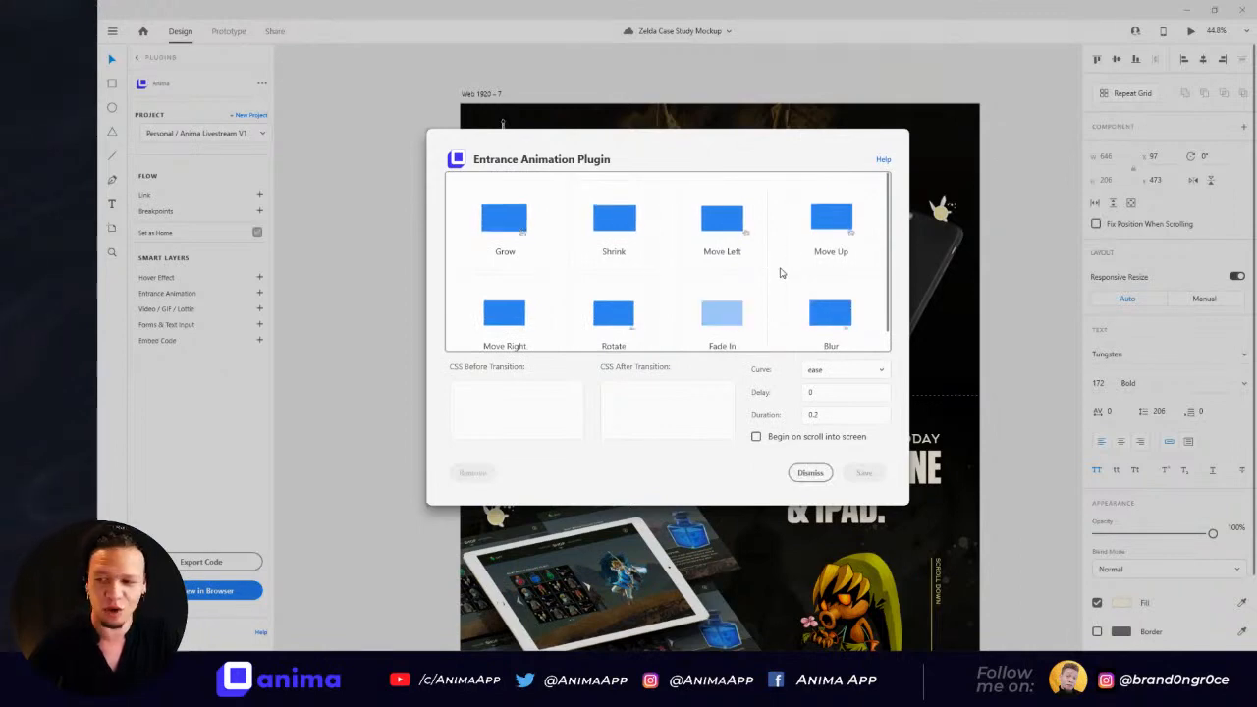
scroll(781, 273, down, 1)
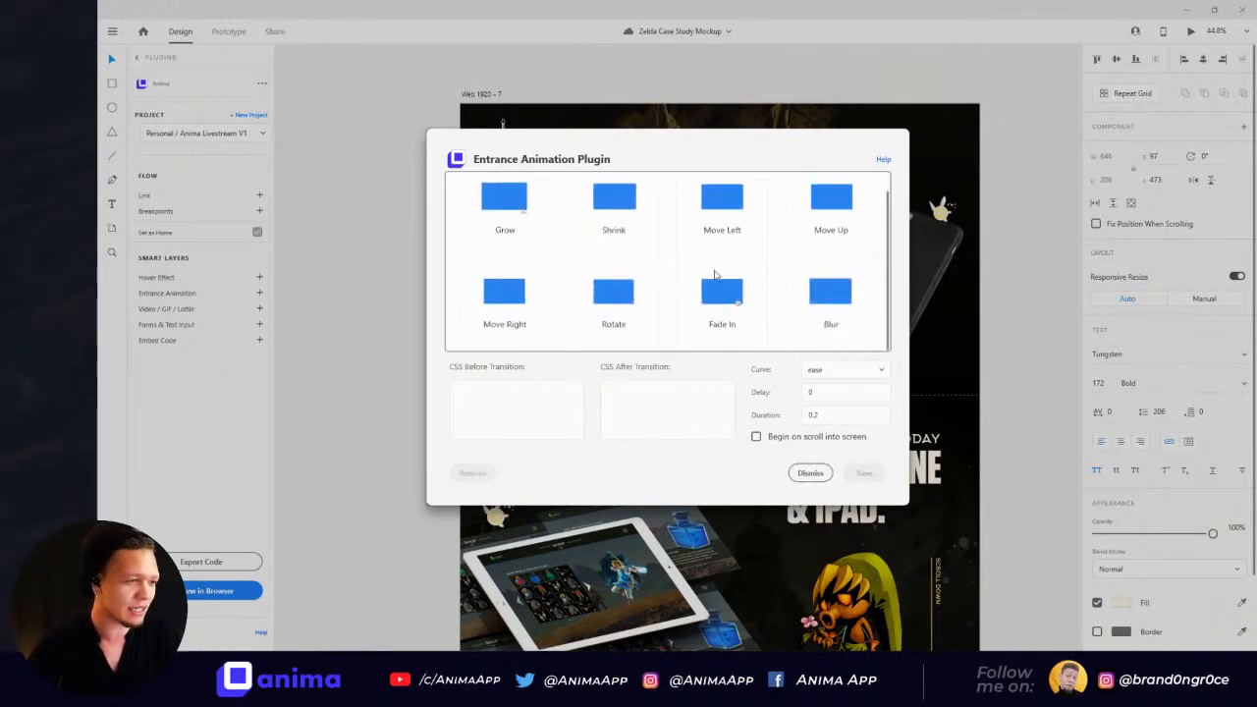
click(513, 298)
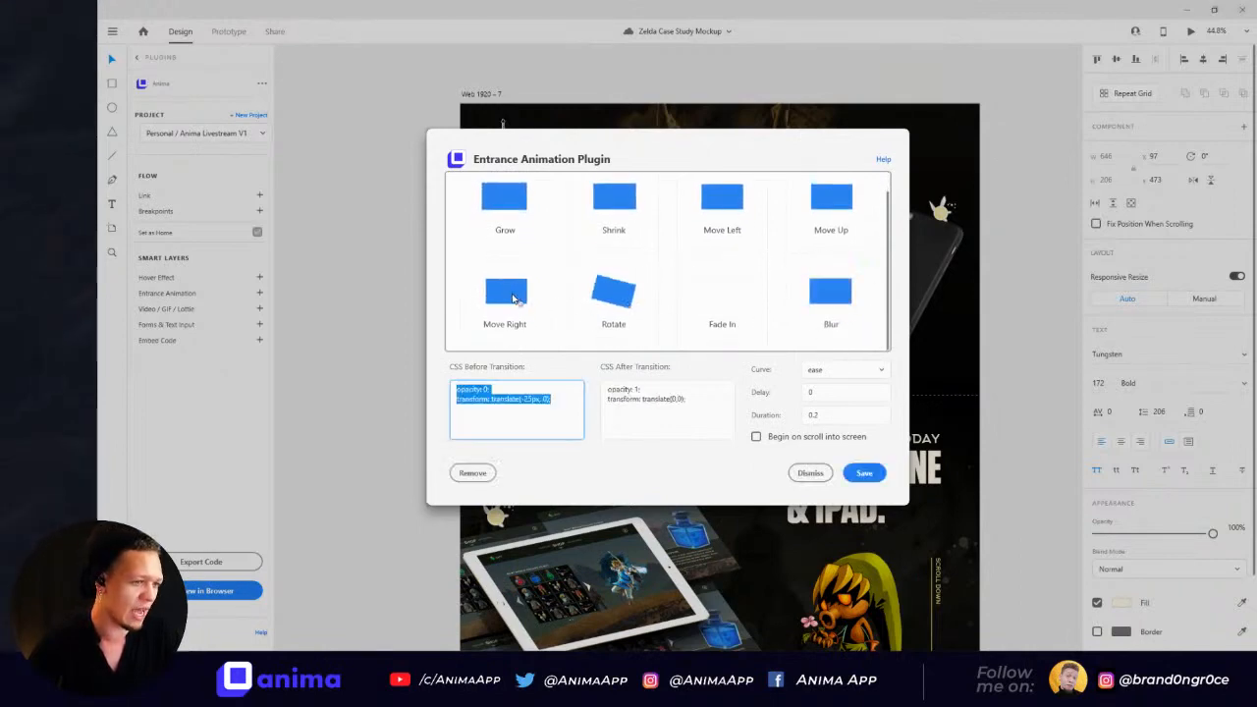
click(845, 413)
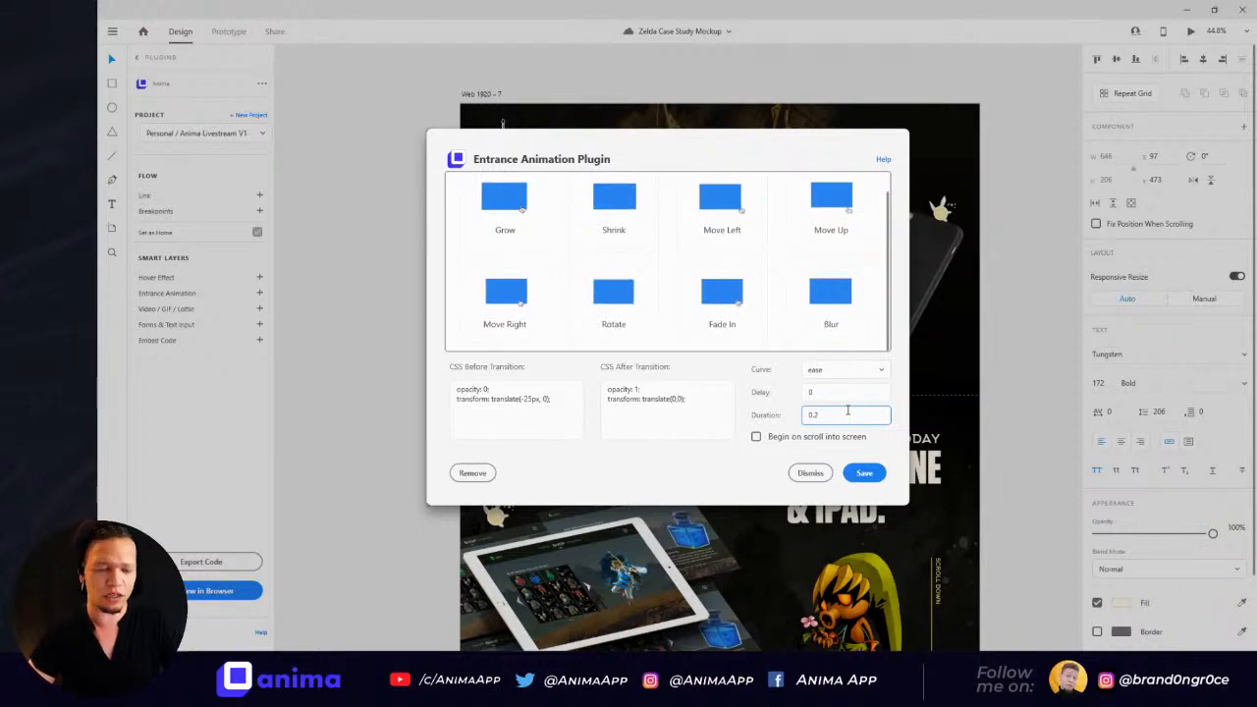
key(BackSpace)
key(BackSpace)
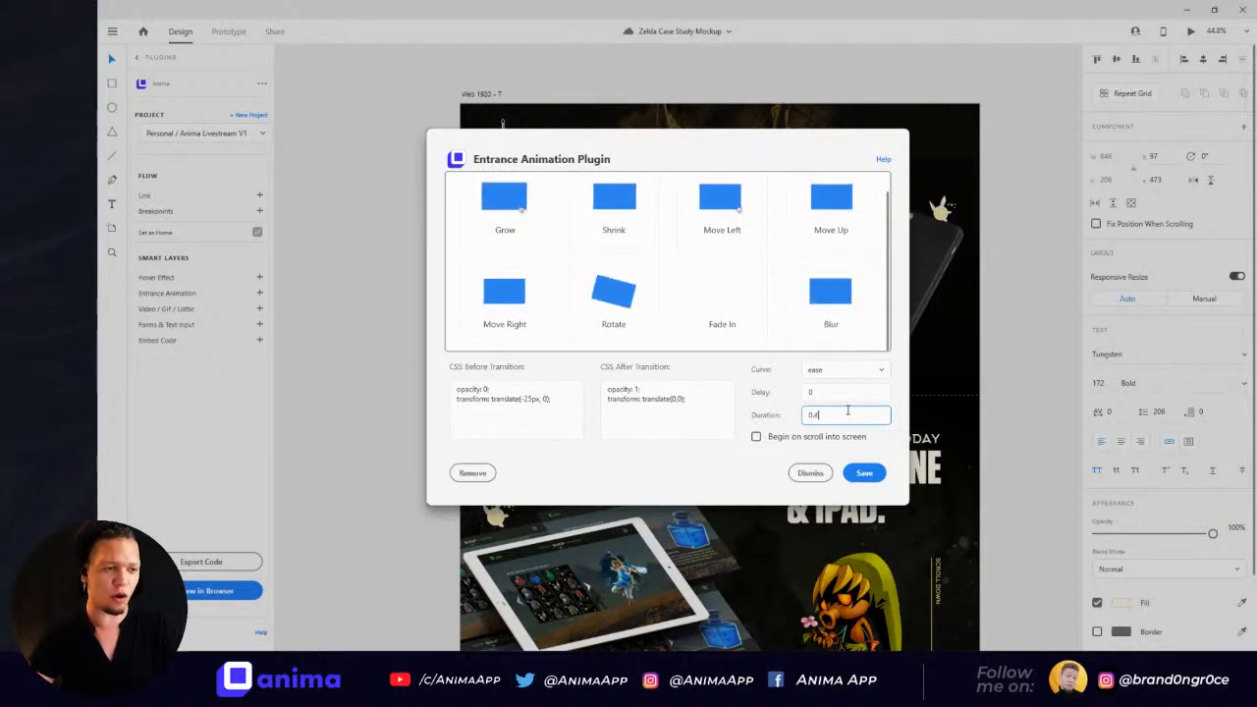
click(756, 437)
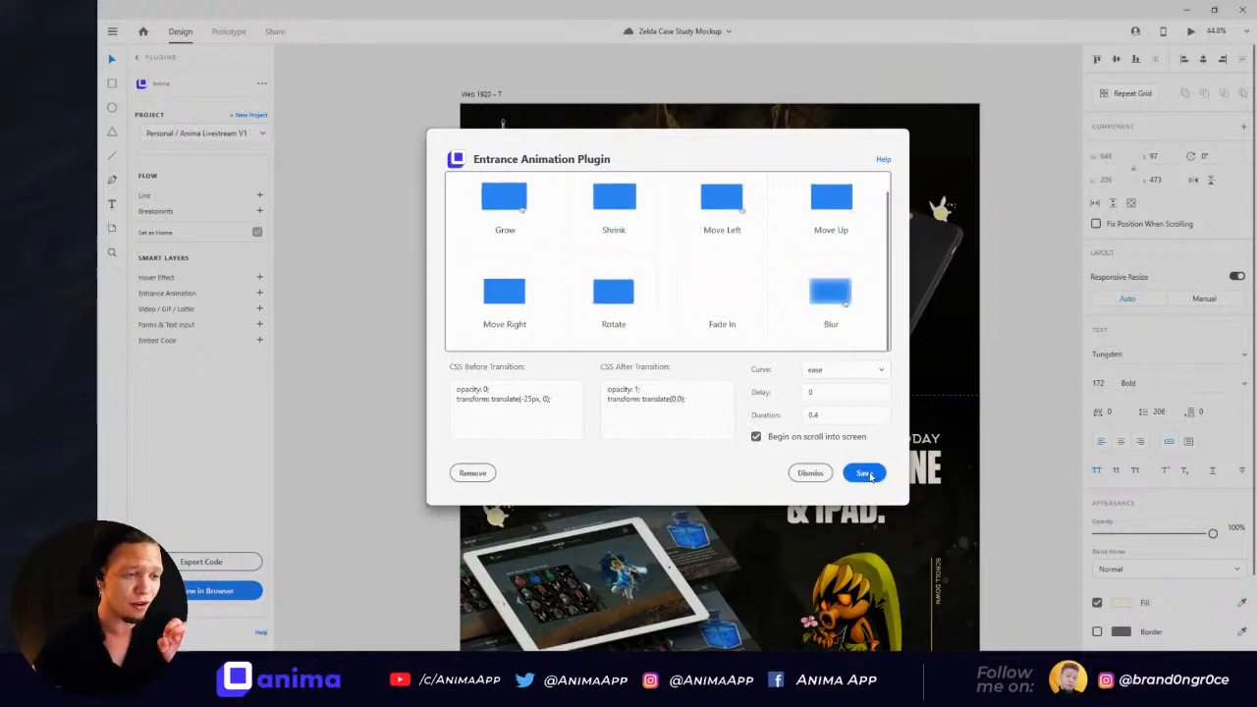
click(864, 474)
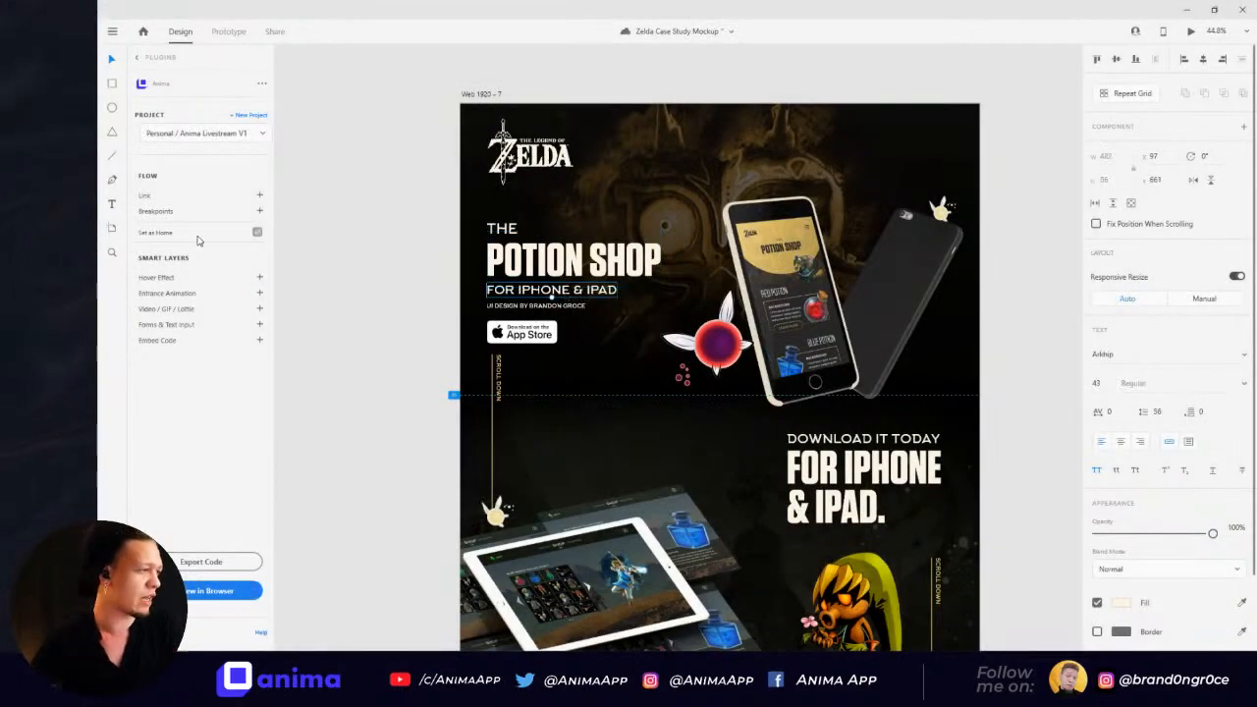
Step: Add a Move Right entrance animation with duration 0.5 to the hero's FOR IPHONE & IPAD text and save it
click(261, 294)
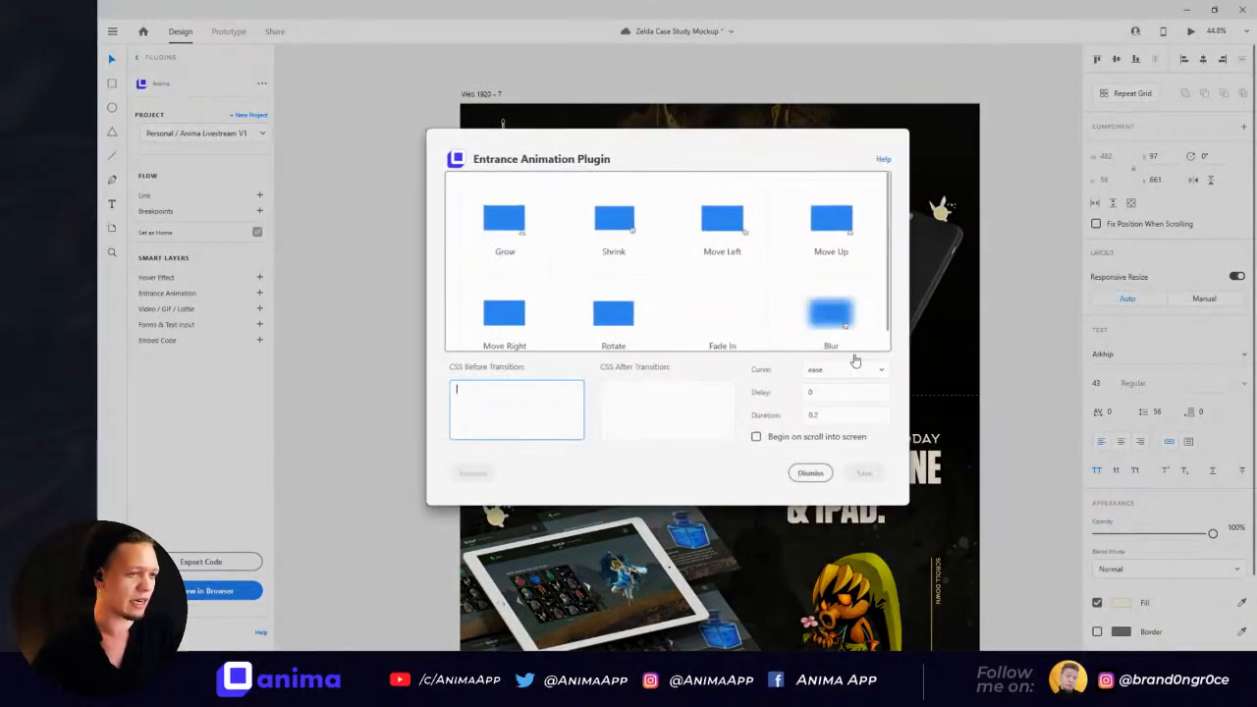
double_click(823, 414)
text(0.2)
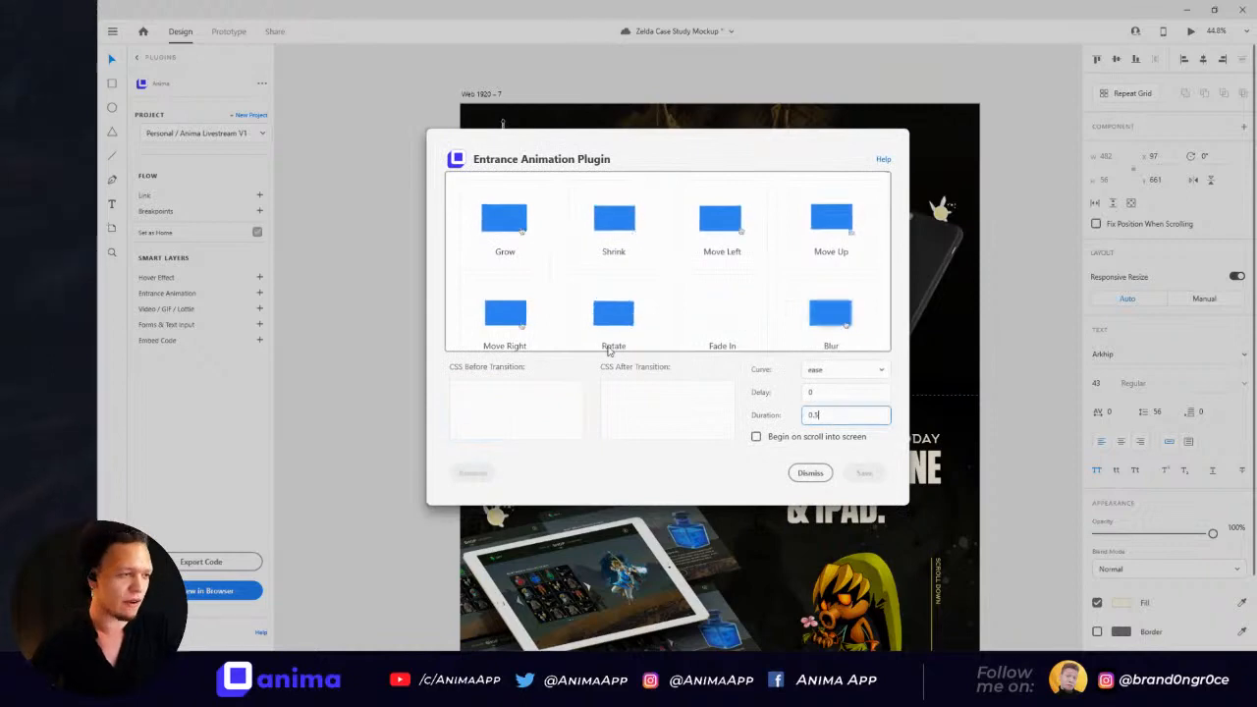
click(505, 312)
click(864, 474)
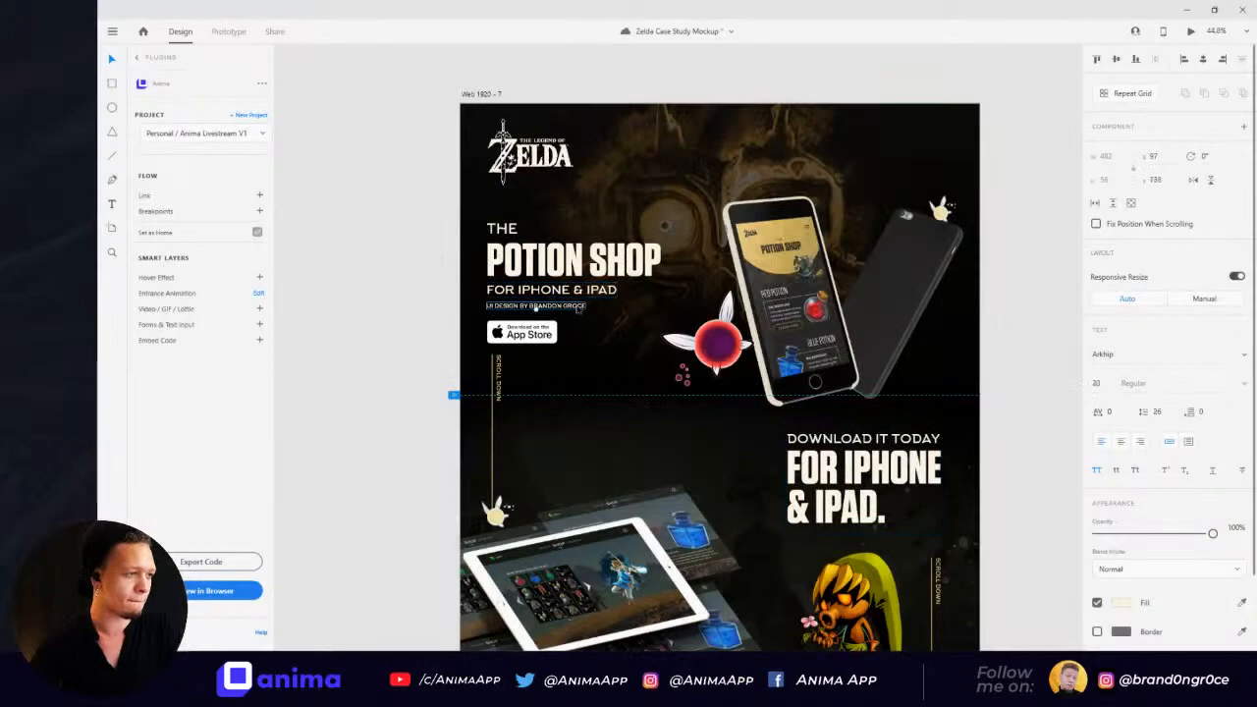
Step: Add a Move Right entrance animation with duration 0.6 to the hero's UI design credit line and save it
click(259, 294)
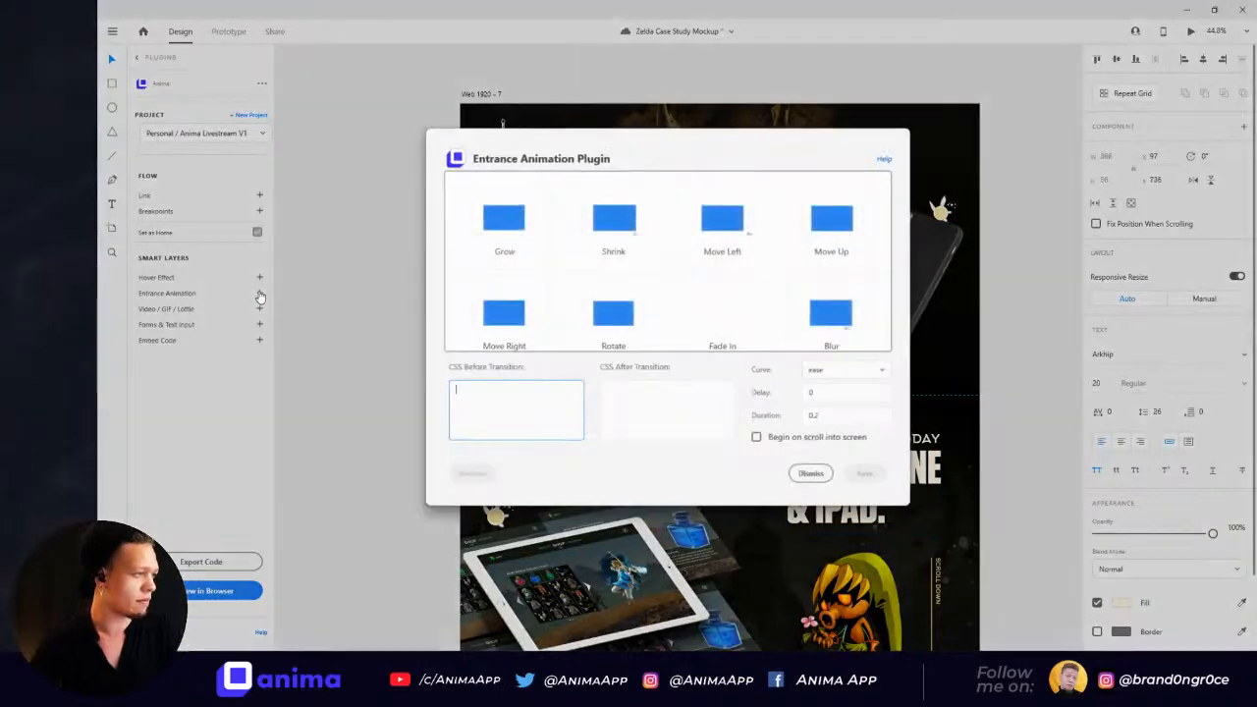
click(848, 419)
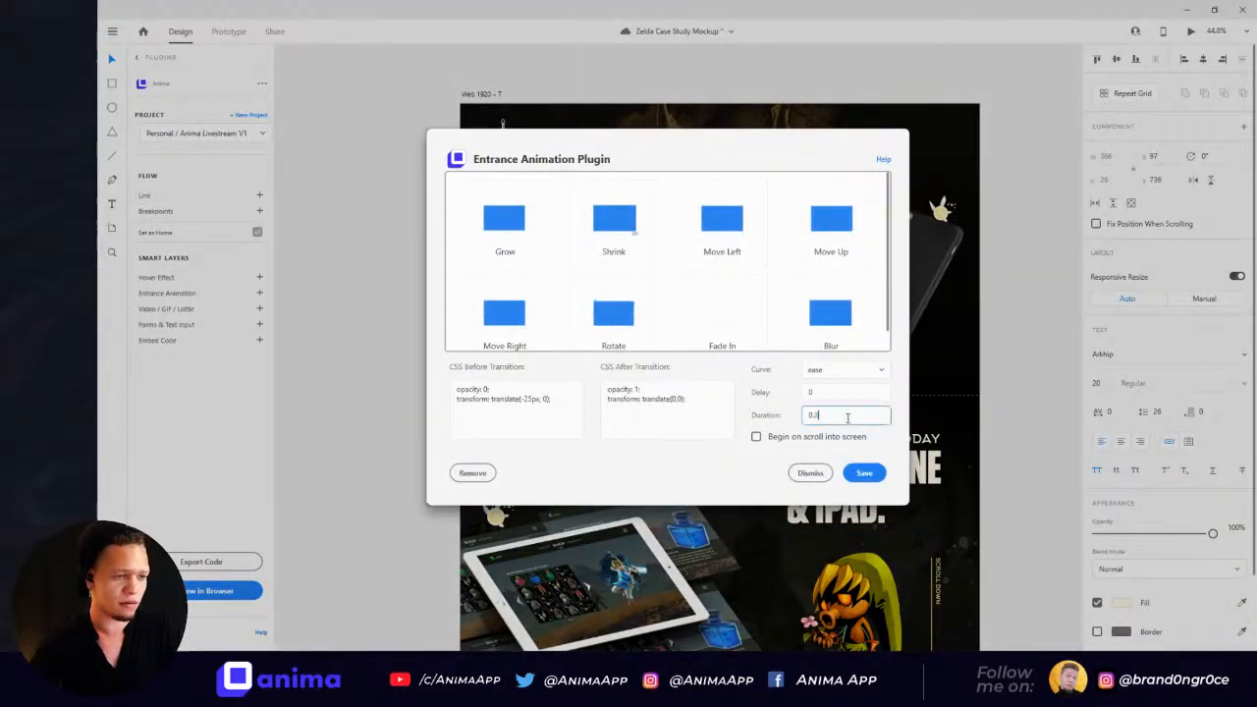
key(BackSpace)
text(5)
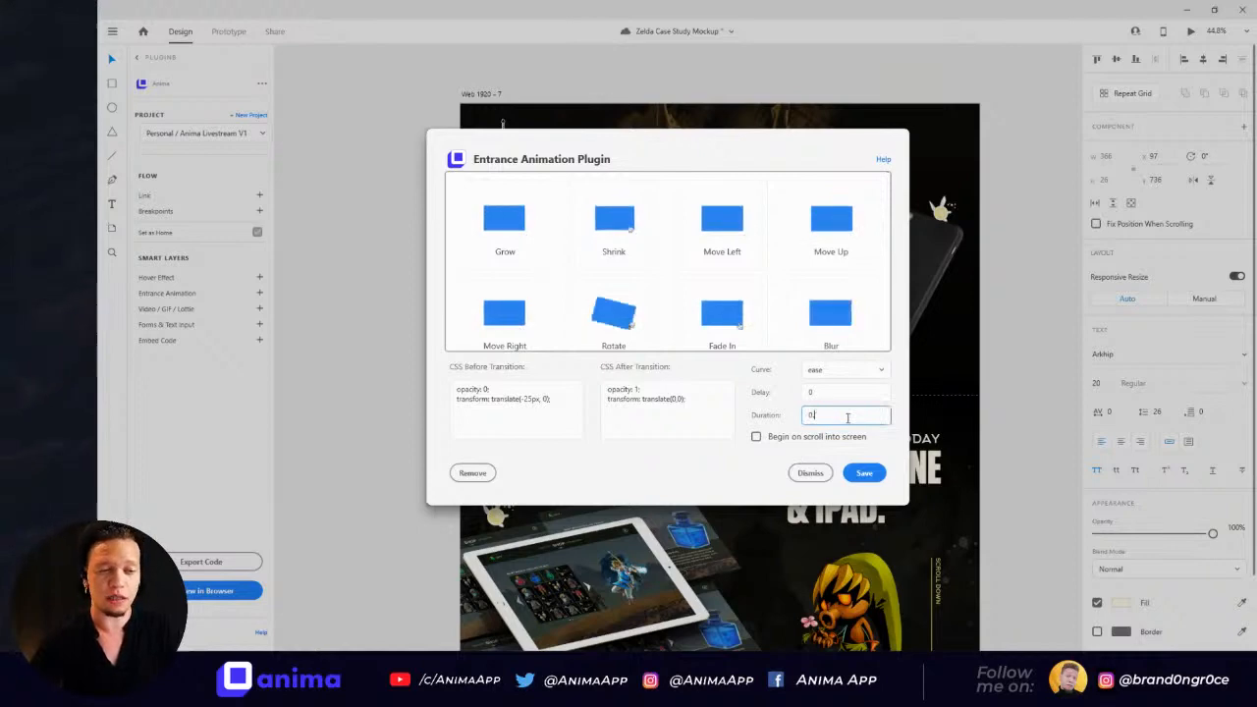
click(863, 473)
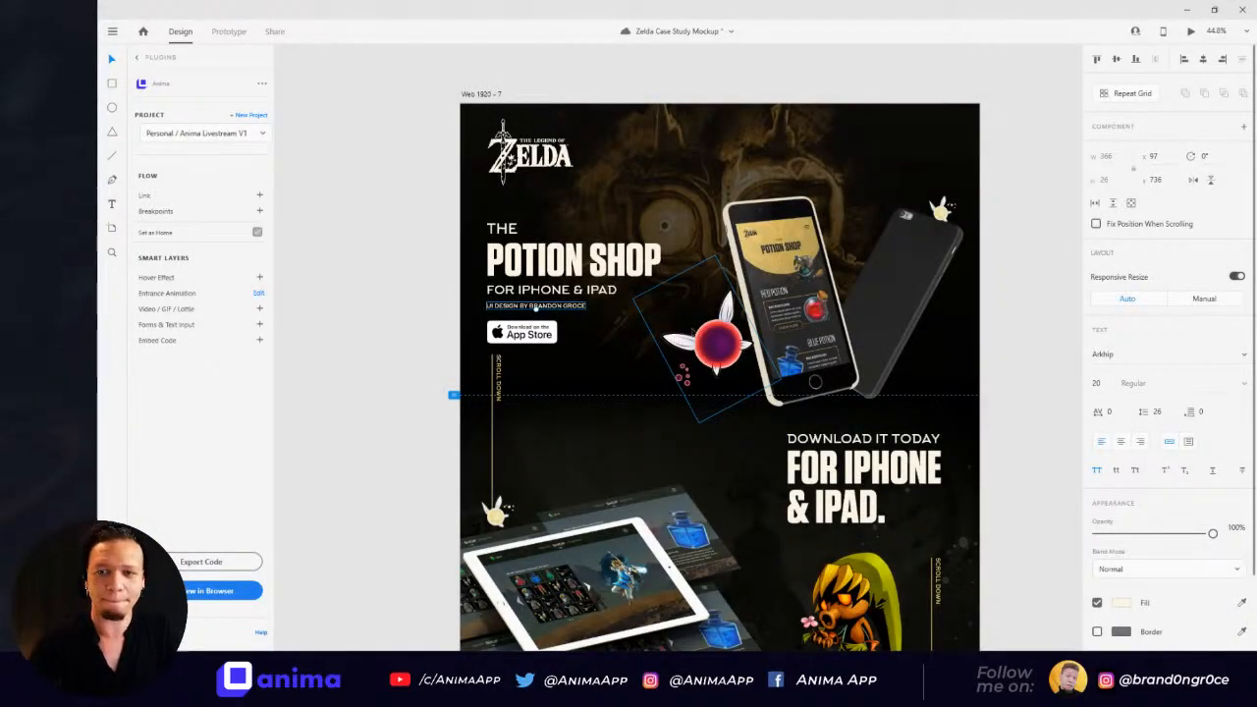
Step: Remove the hover effect from the hero's App Store badge
click(522, 333)
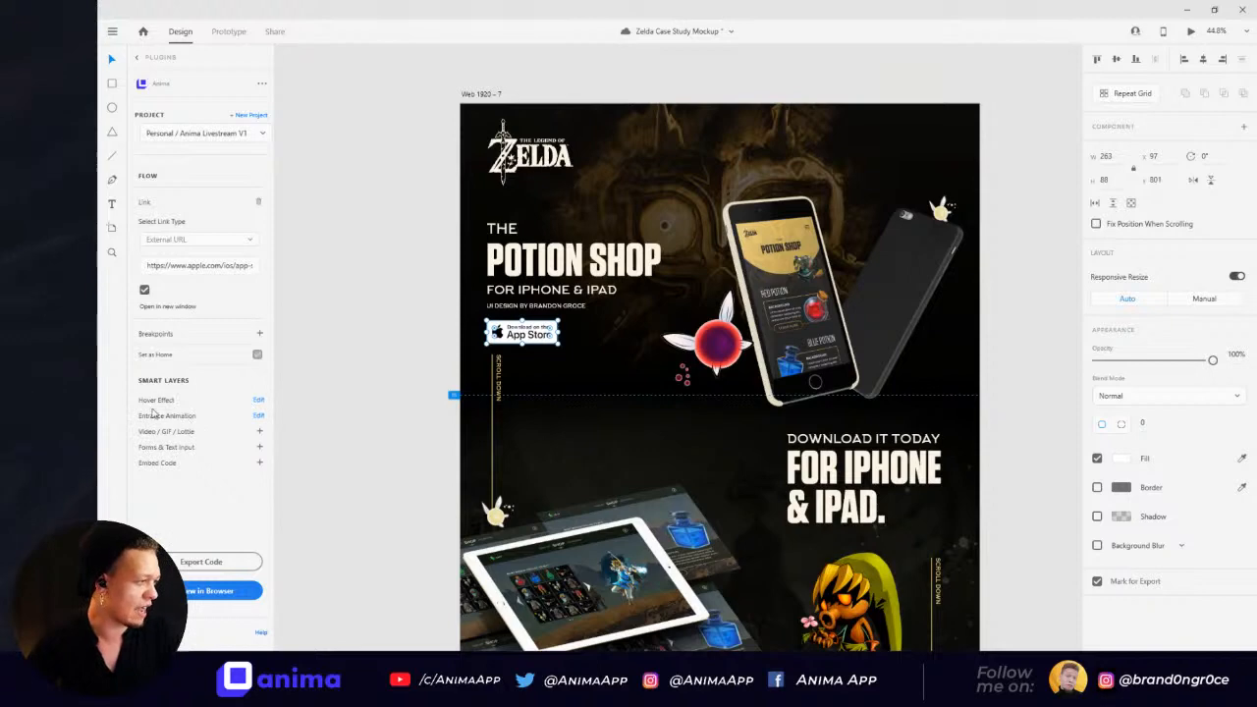
click(257, 402)
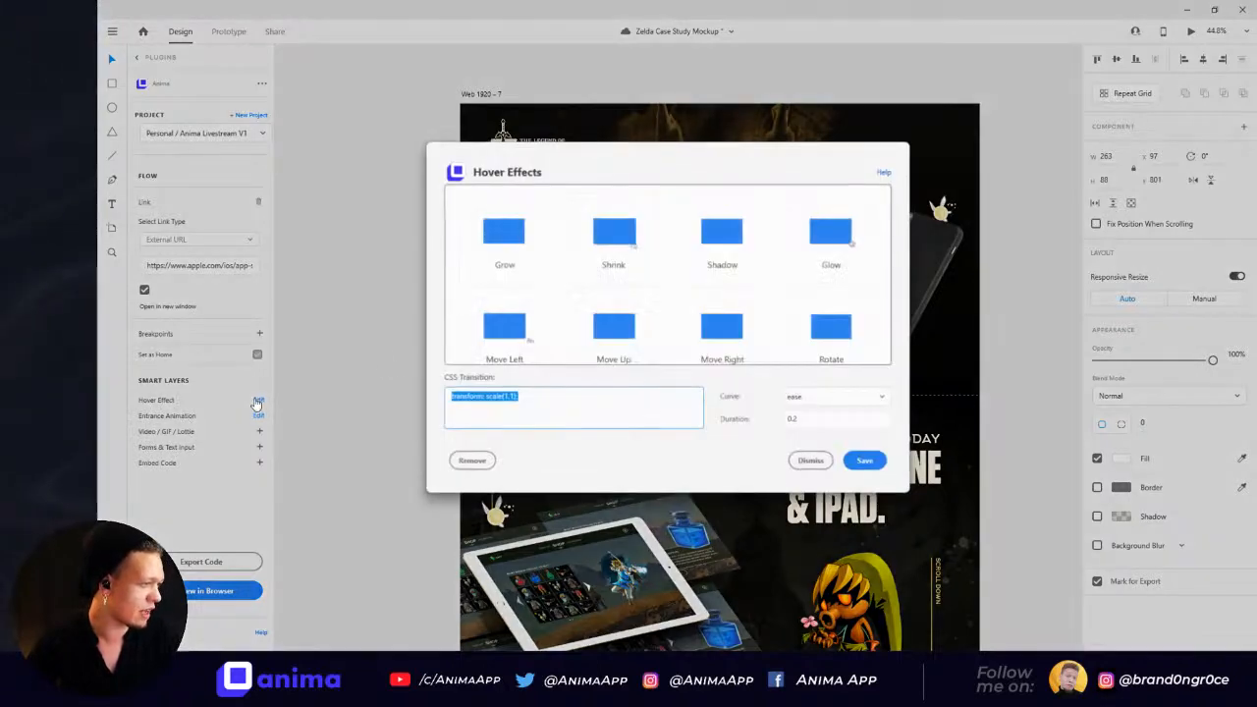
click(479, 459)
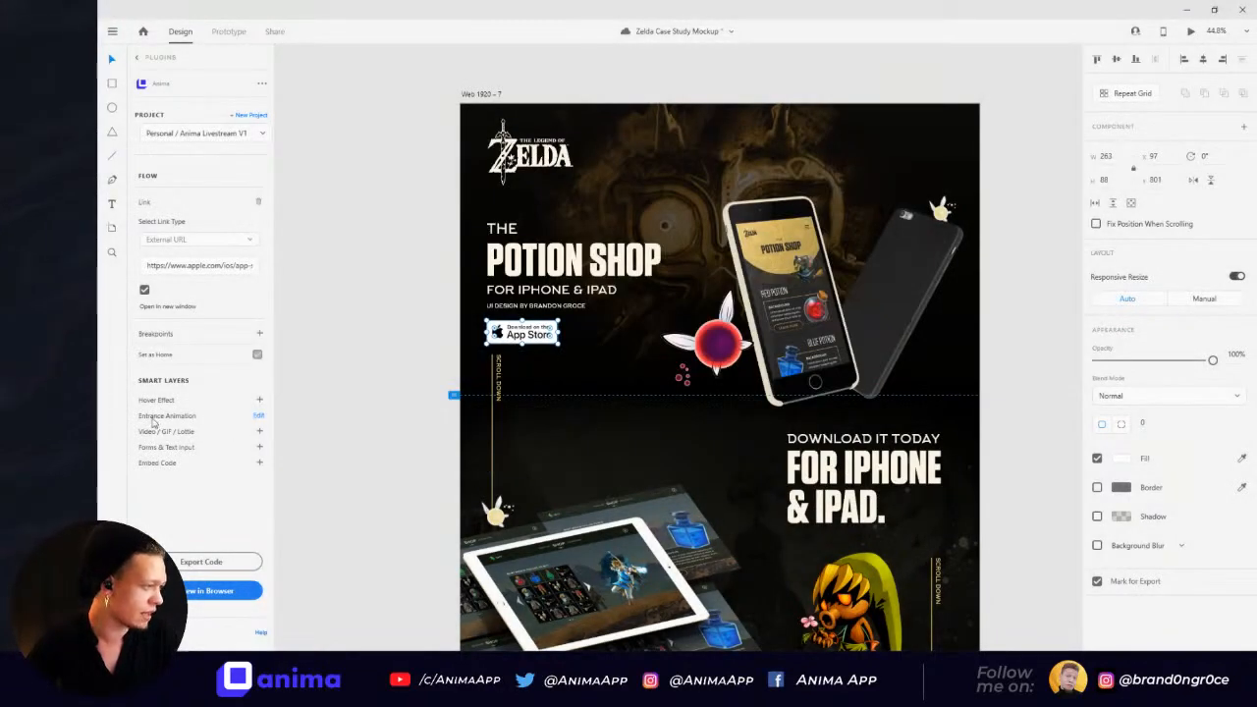
Step: Review the entrance animation durations of the App Store badge, FOR IPHONE & IPAD text, POTION SHOP heading and design credit line
click(259, 418)
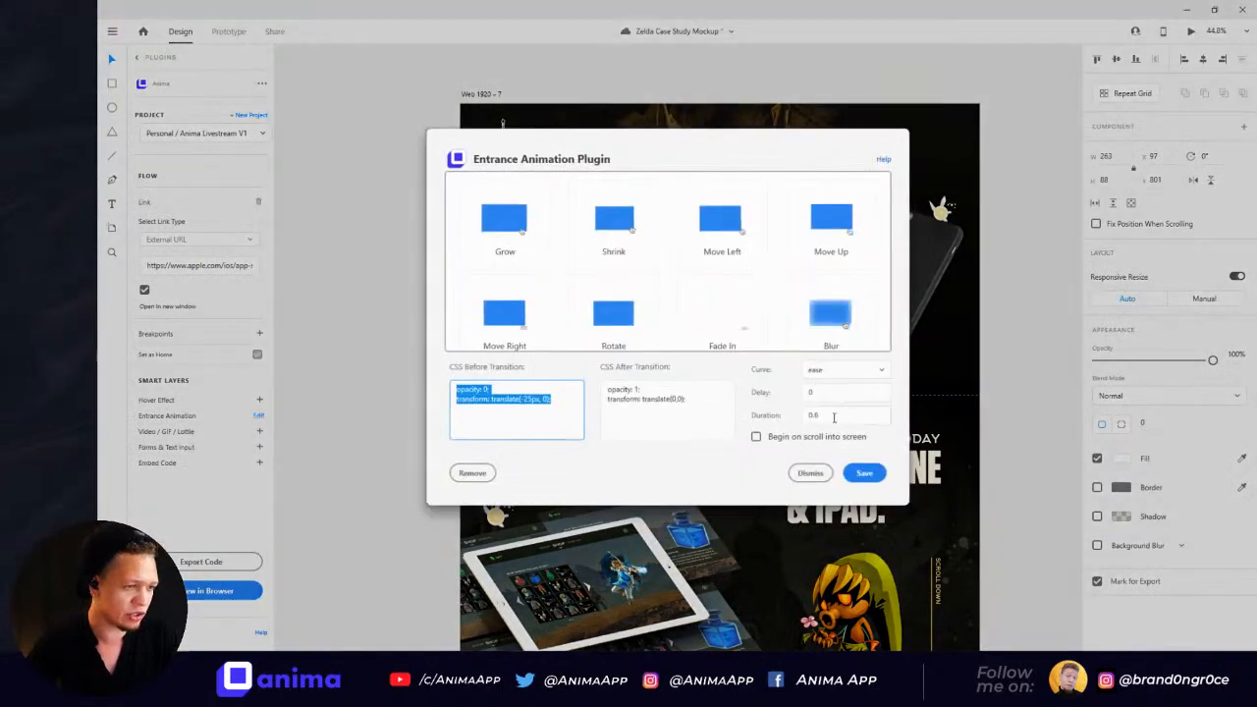
drag(834, 418, 762, 415)
click(845, 420)
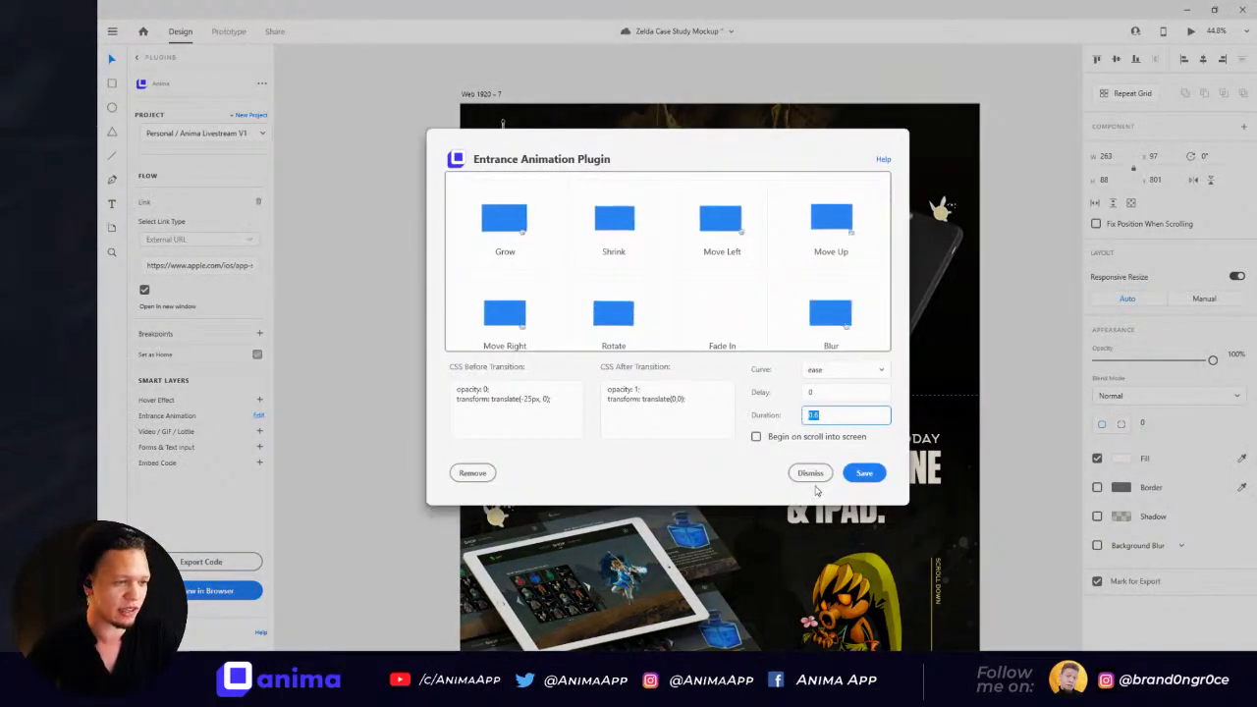
click(865, 472)
click(535, 291)
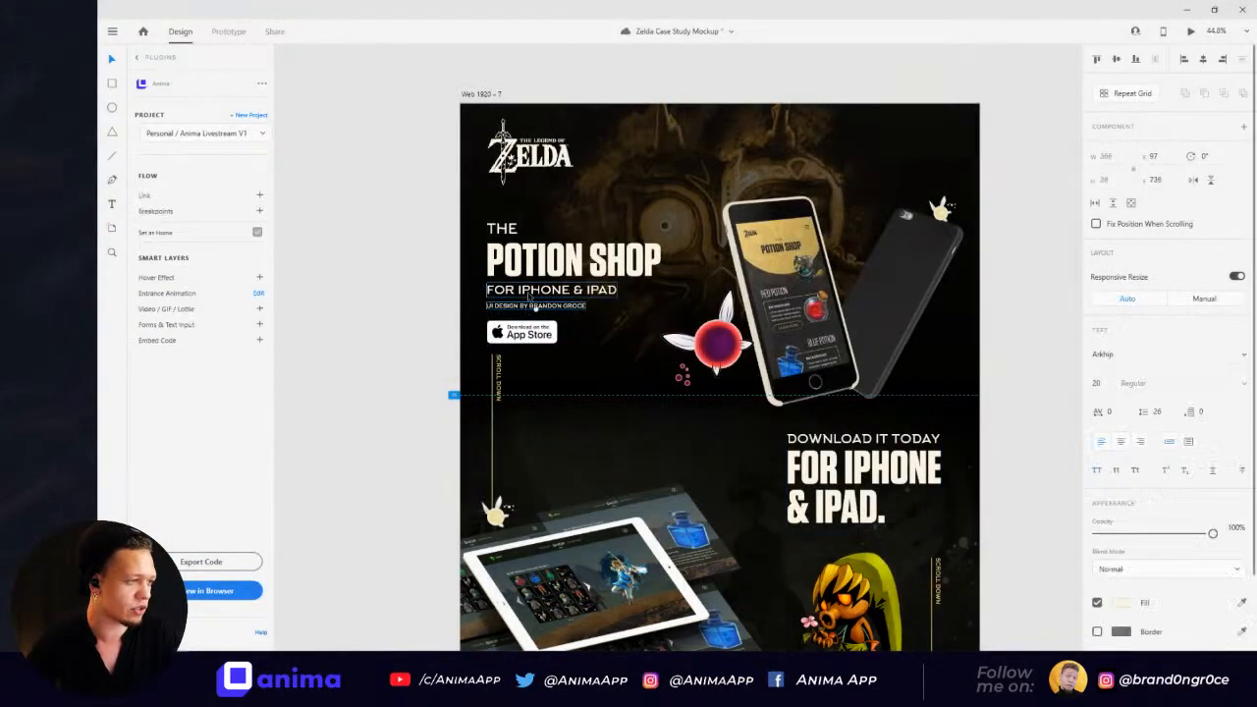
click(259, 293)
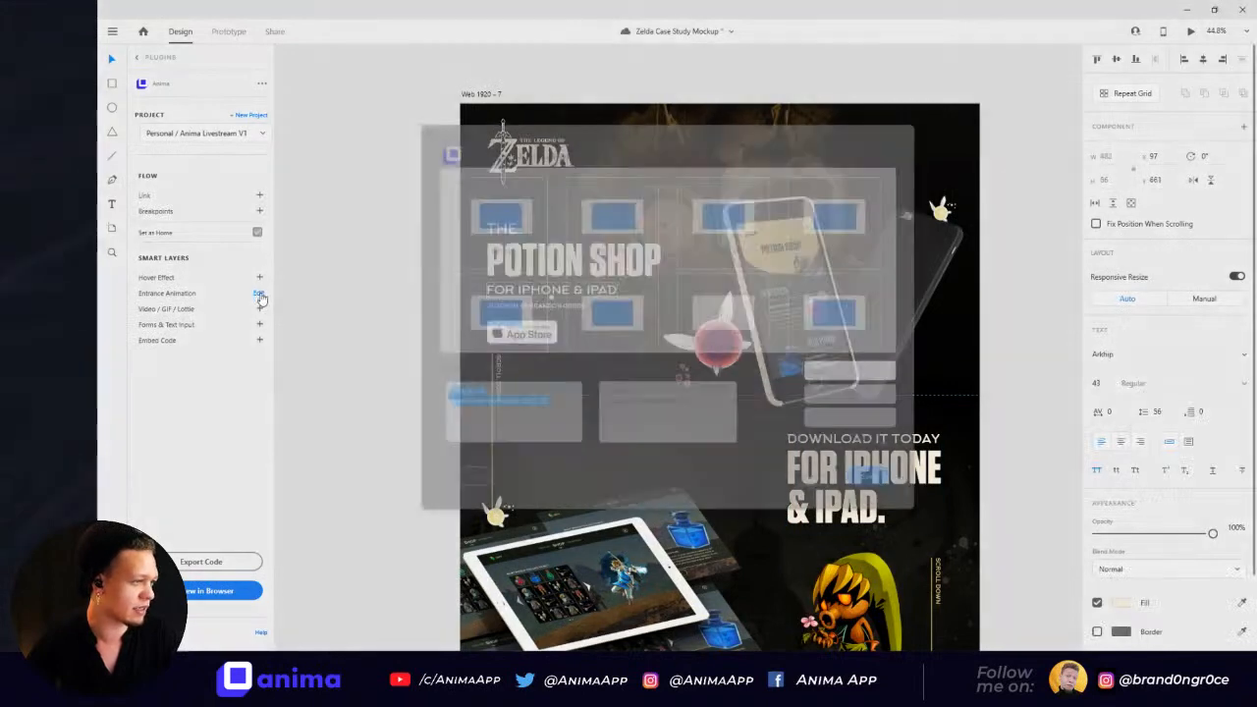
click(794, 476)
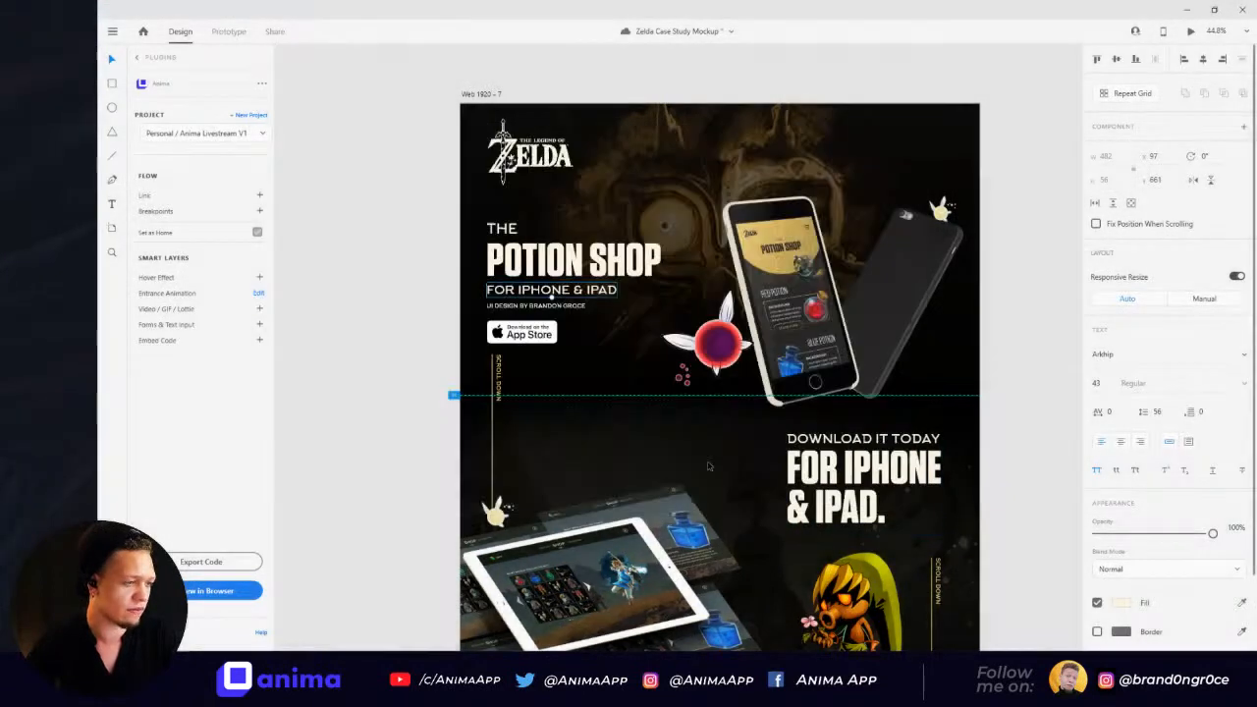
click(259, 293)
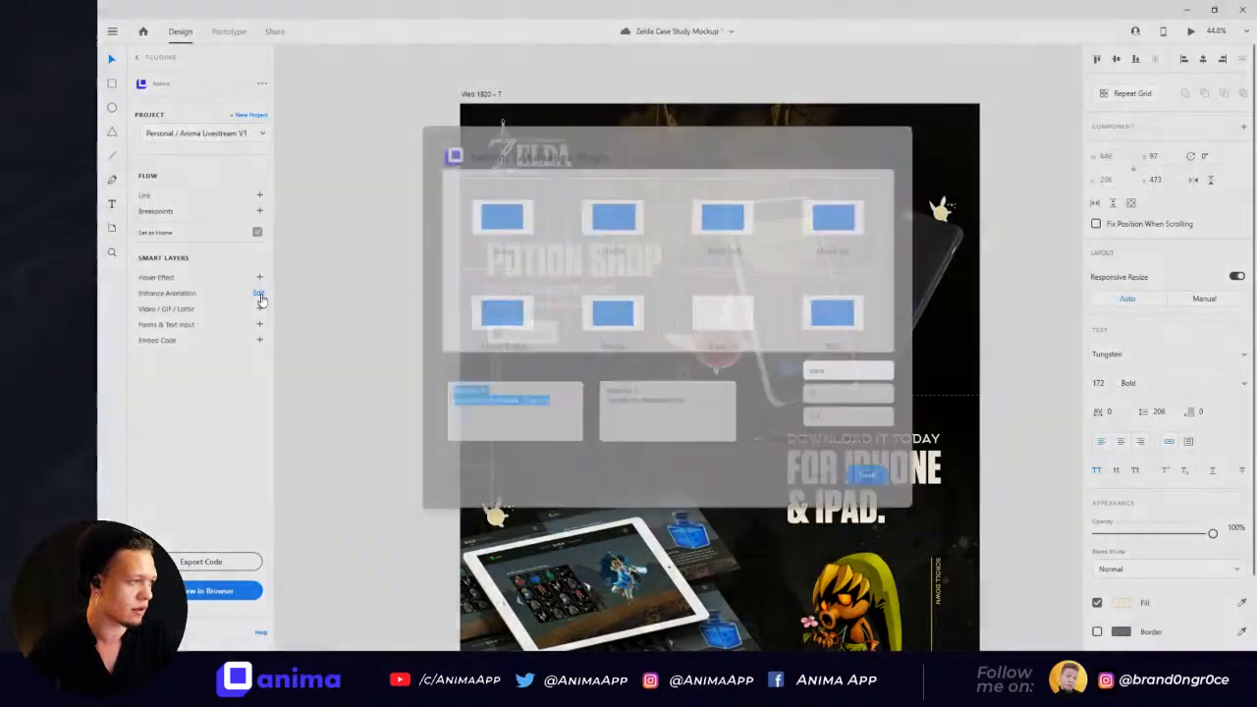
click(811, 473)
click(537, 305)
click(260, 293)
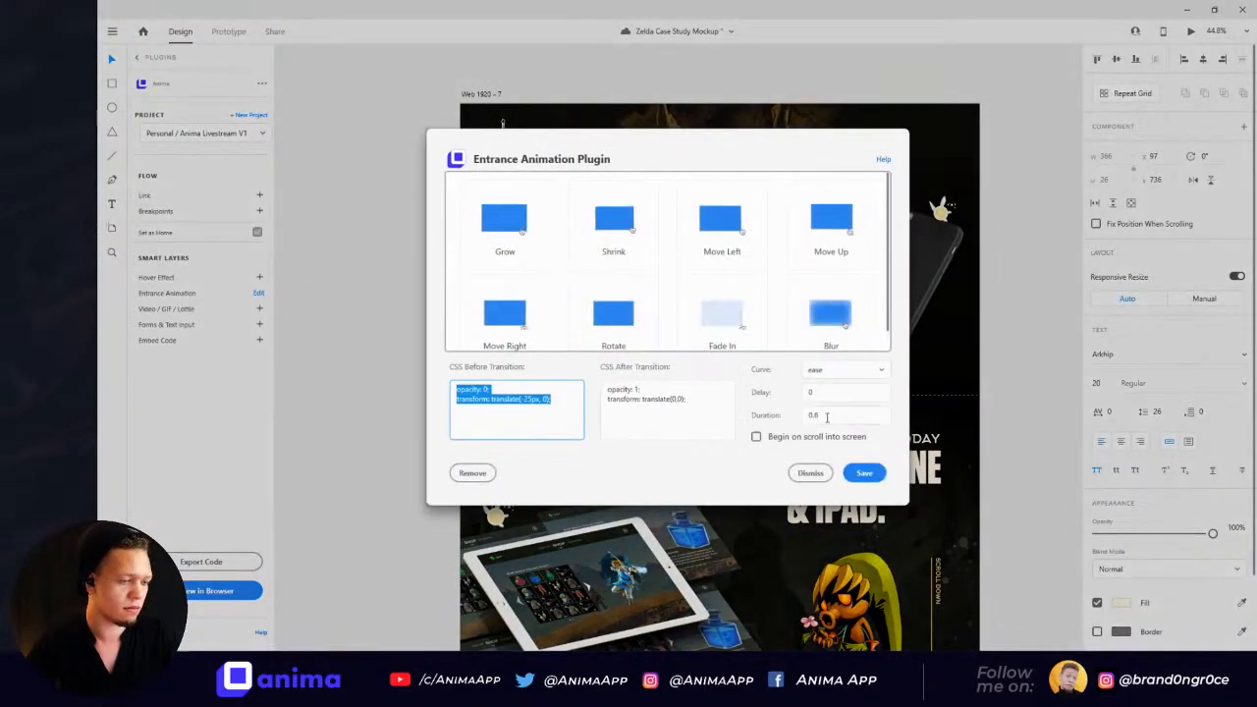
click(811, 473)
Step: Set the App Store badge's entrance animation duration to 0.7, make it begin on scroll into screen and save it
click(521, 332)
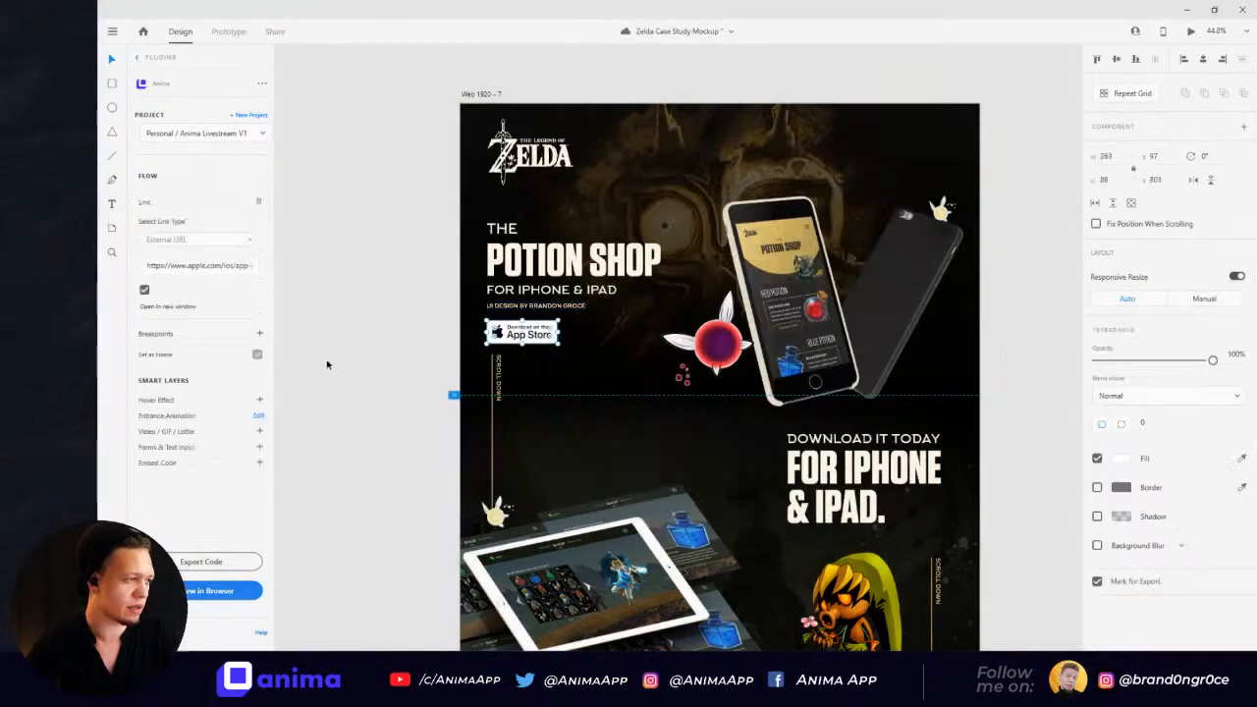
click(259, 416)
double_click(854, 416)
text(0.7)
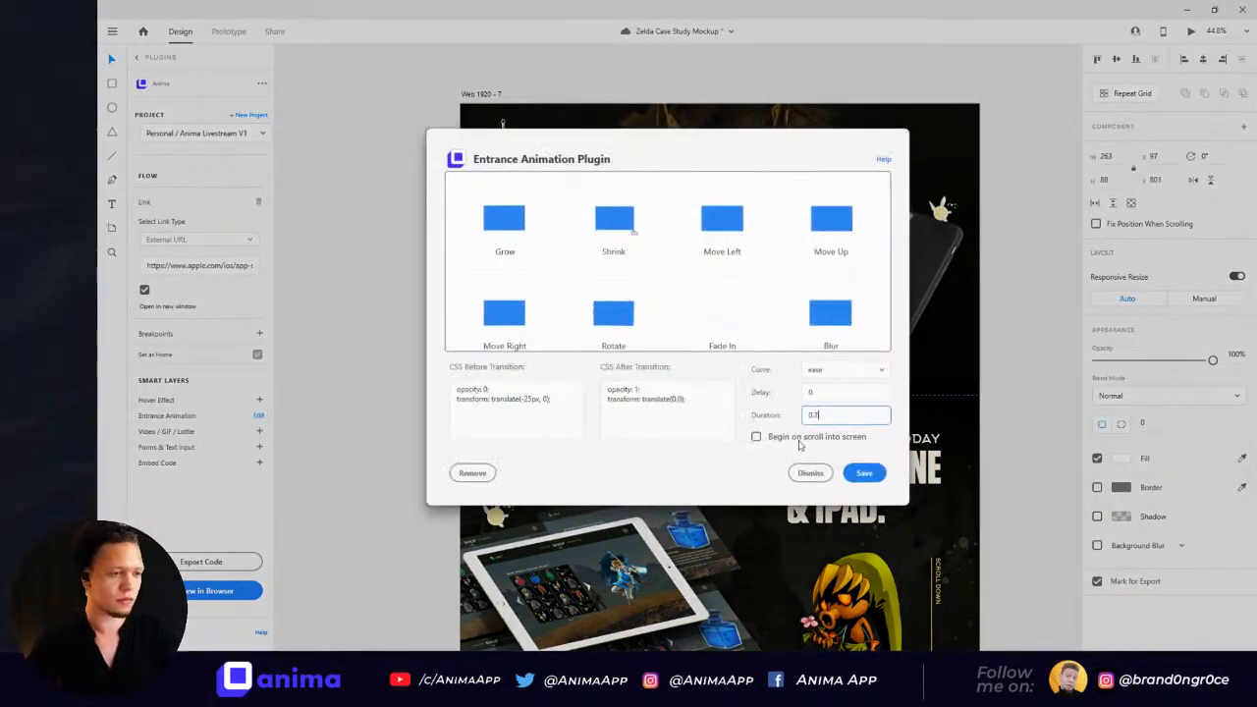
click(825, 437)
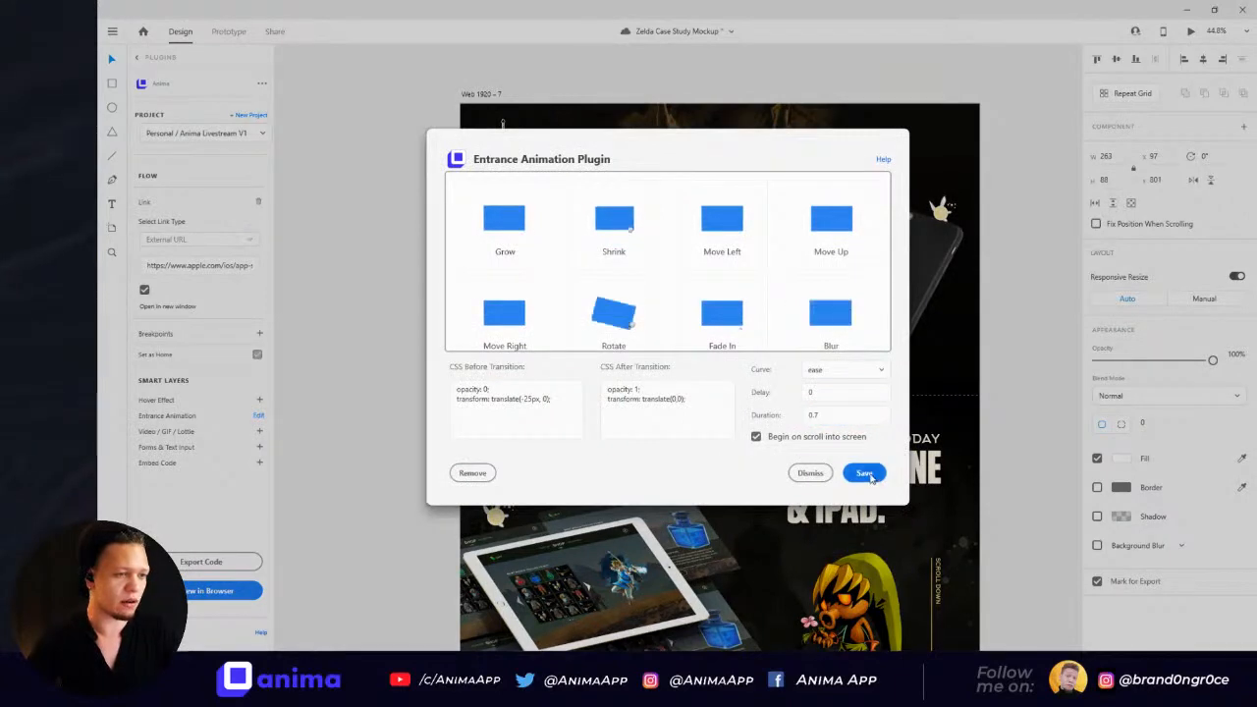
click(863, 475)
Step: Add a Move Right entrance animation to the Zelda logo in the hero section and save it
click(512, 151)
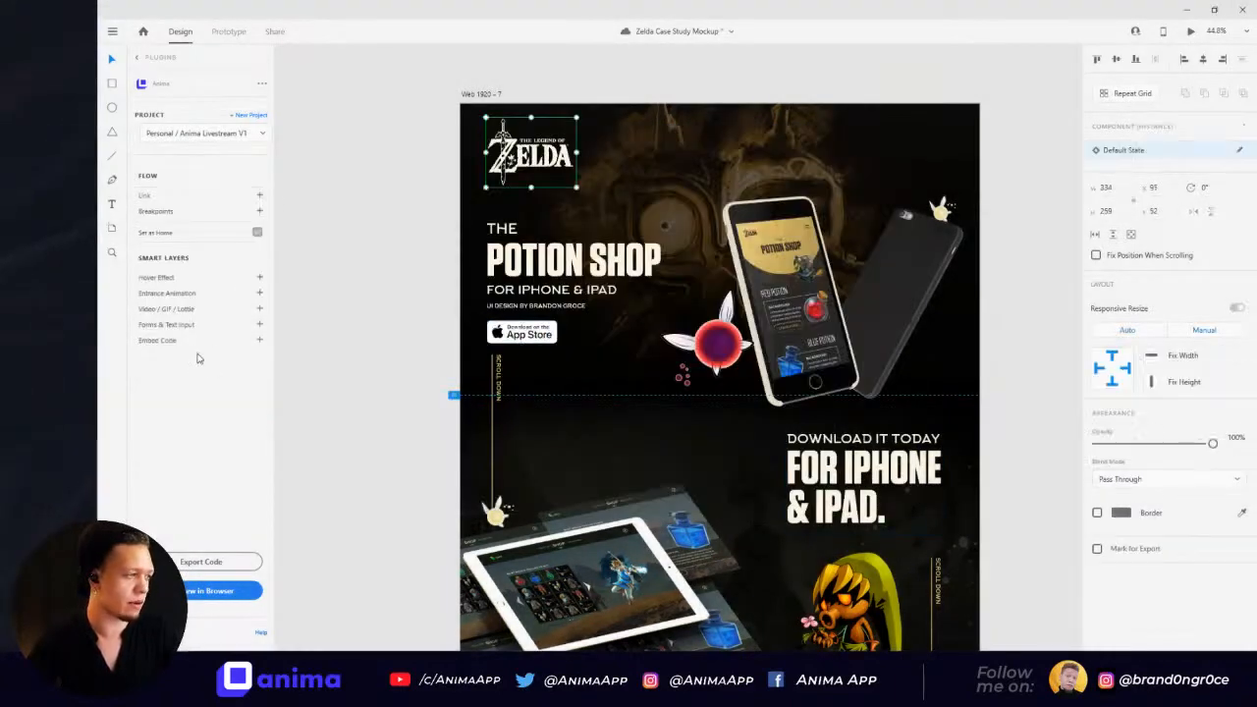
click(261, 295)
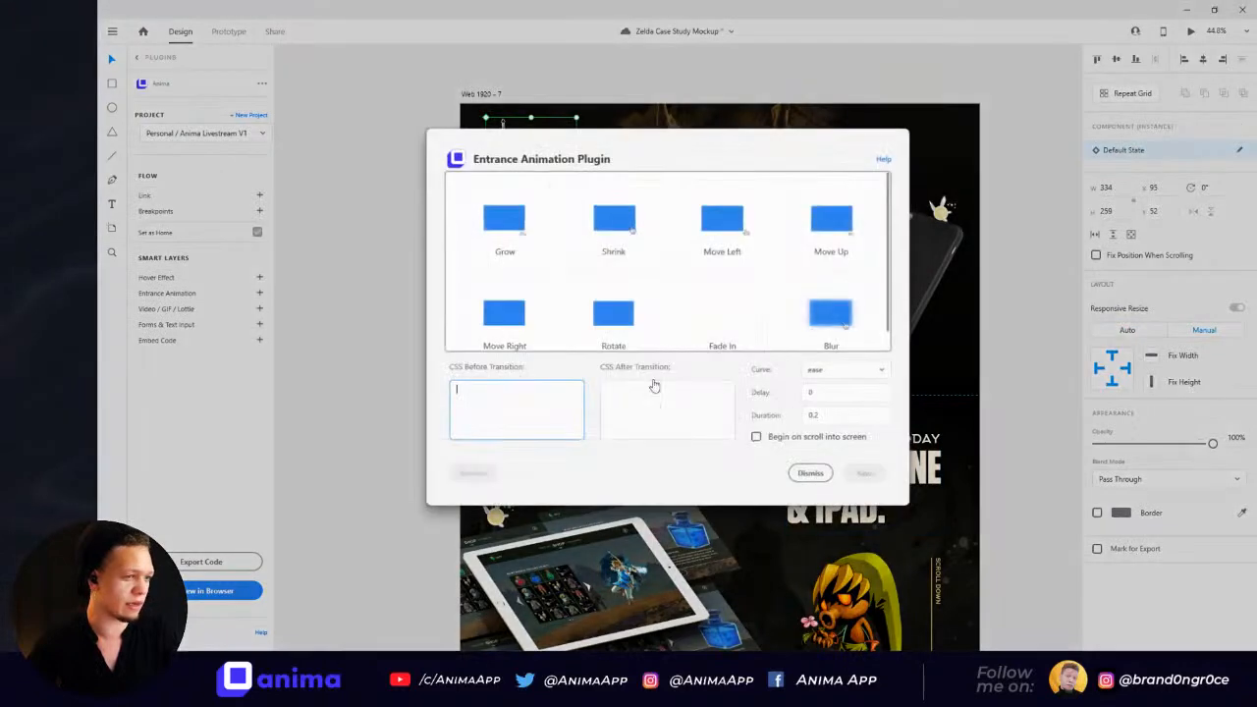
click(831, 415)
click(495, 336)
click(868, 477)
Step: Check the POTION SHOP heading's entrance animation settings, including its scroll trigger, and save them
click(554, 267)
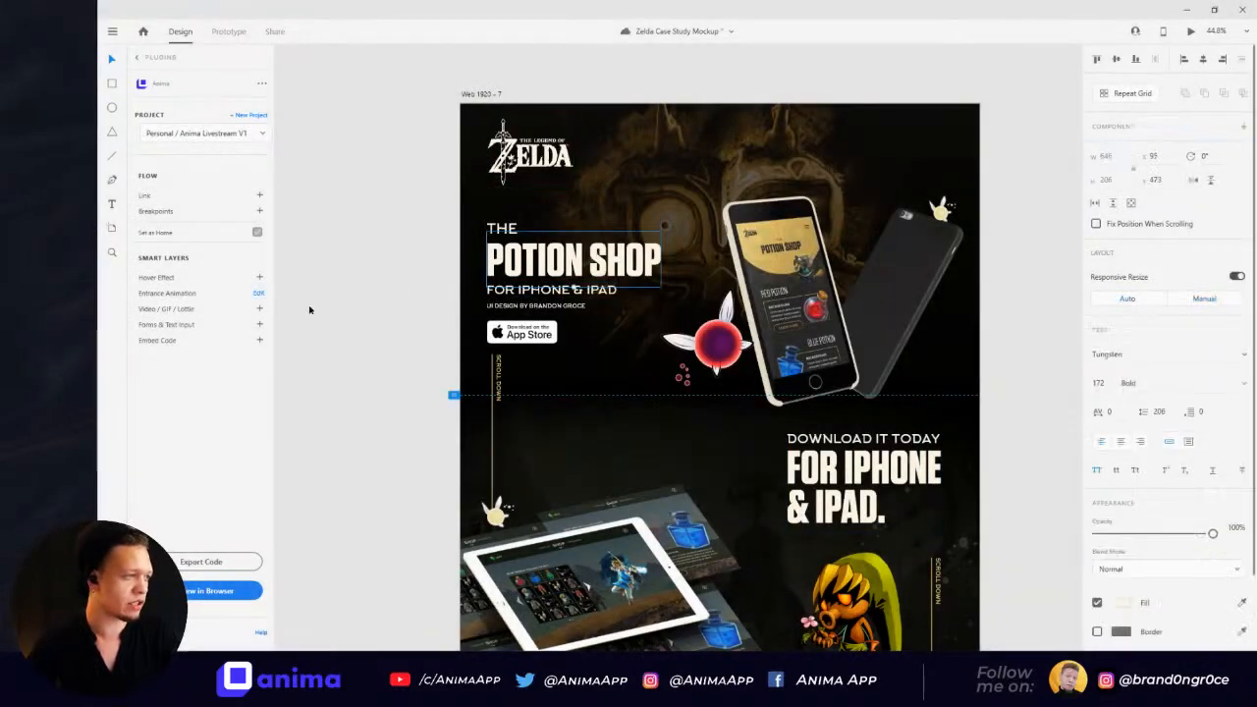
click(258, 295)
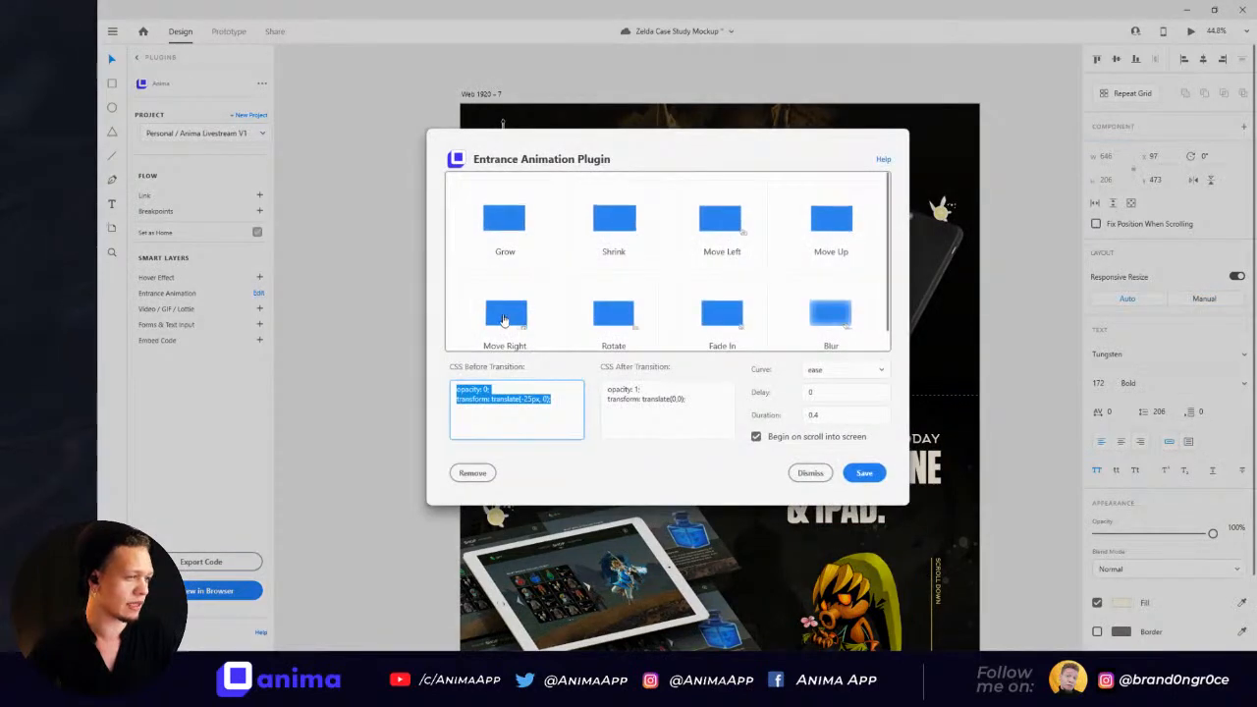
click(864, 472)
Step: Review the entrance animation settings of the FOR IPHONE & IPAD text and the design credit line, saving each
click(551, 291)
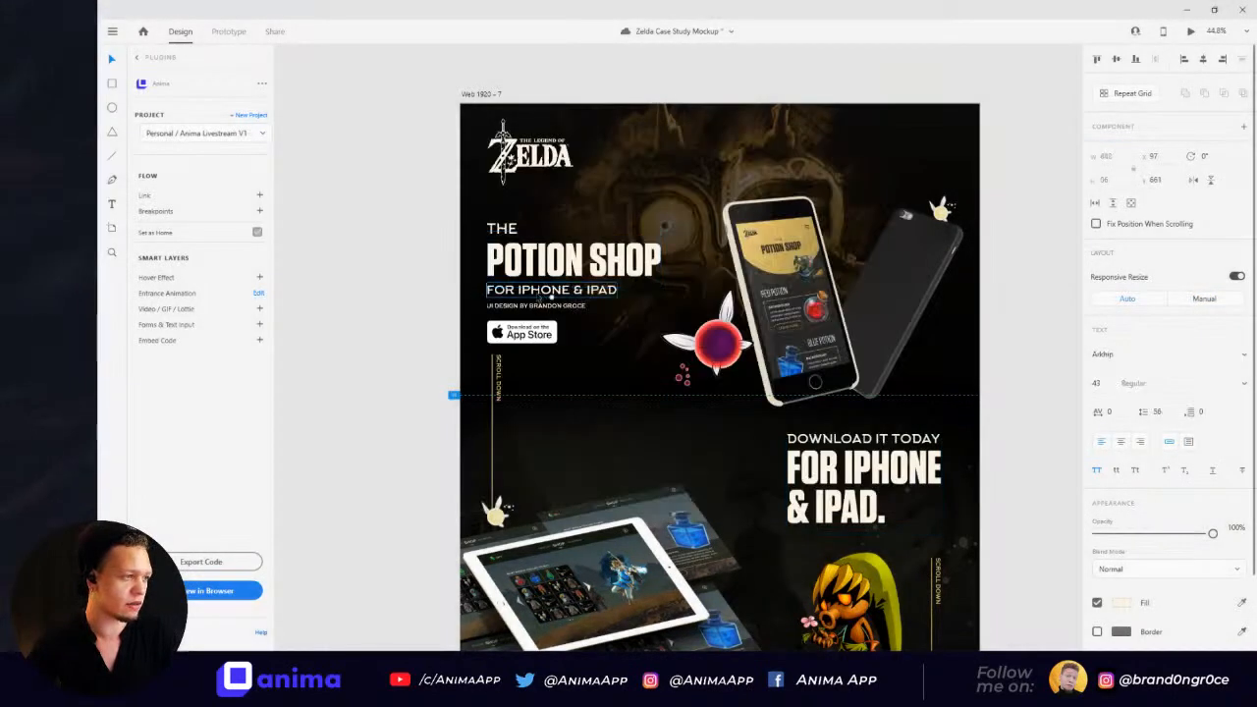
click(257, 292)
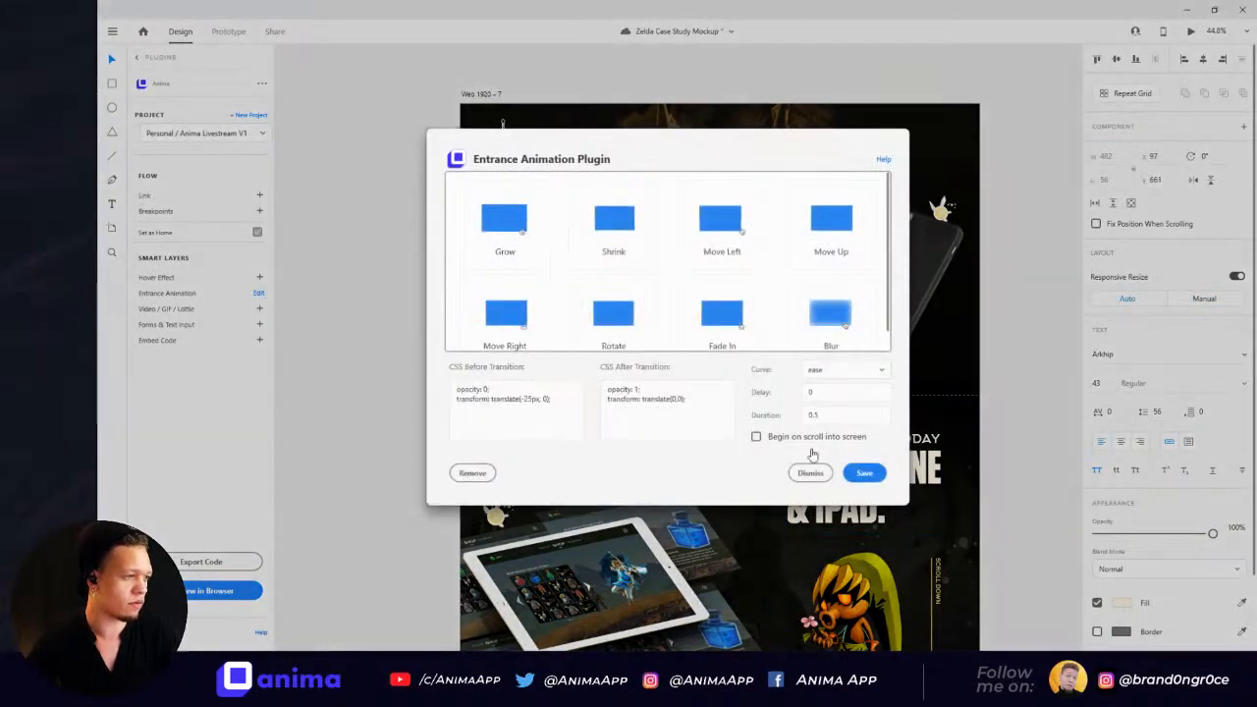
click(864, 473)
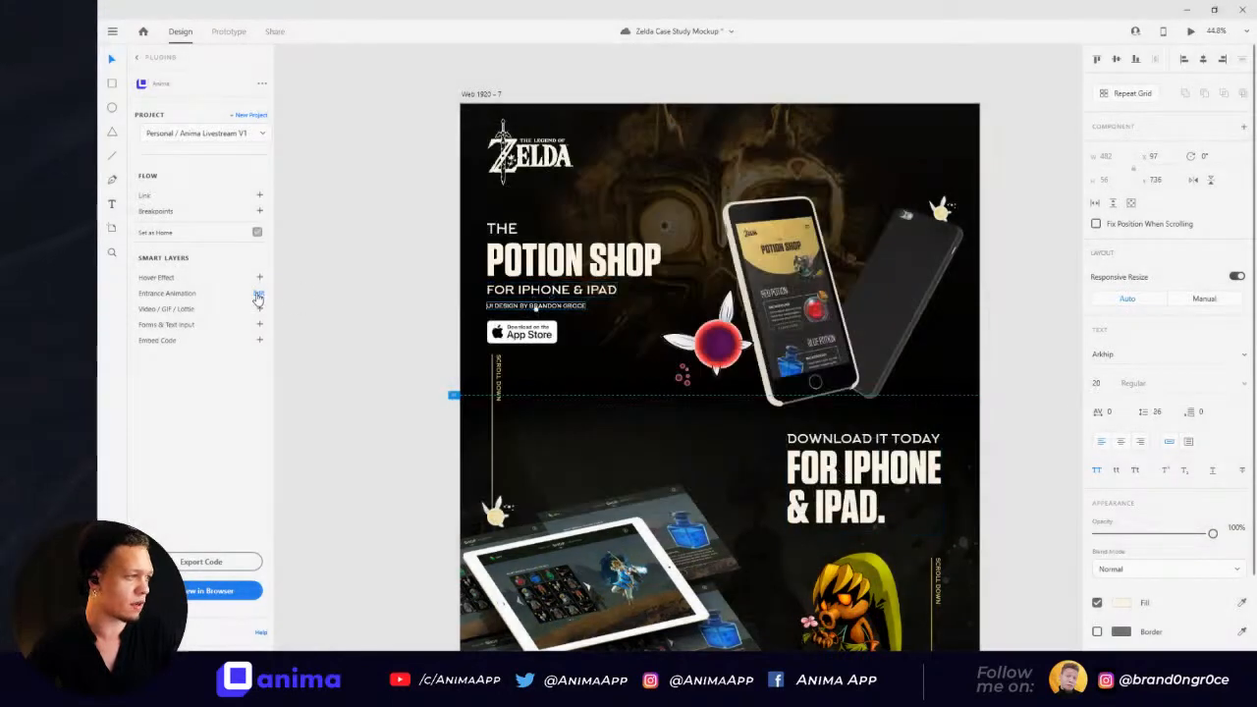
click(258, 295)
click(865, 472)
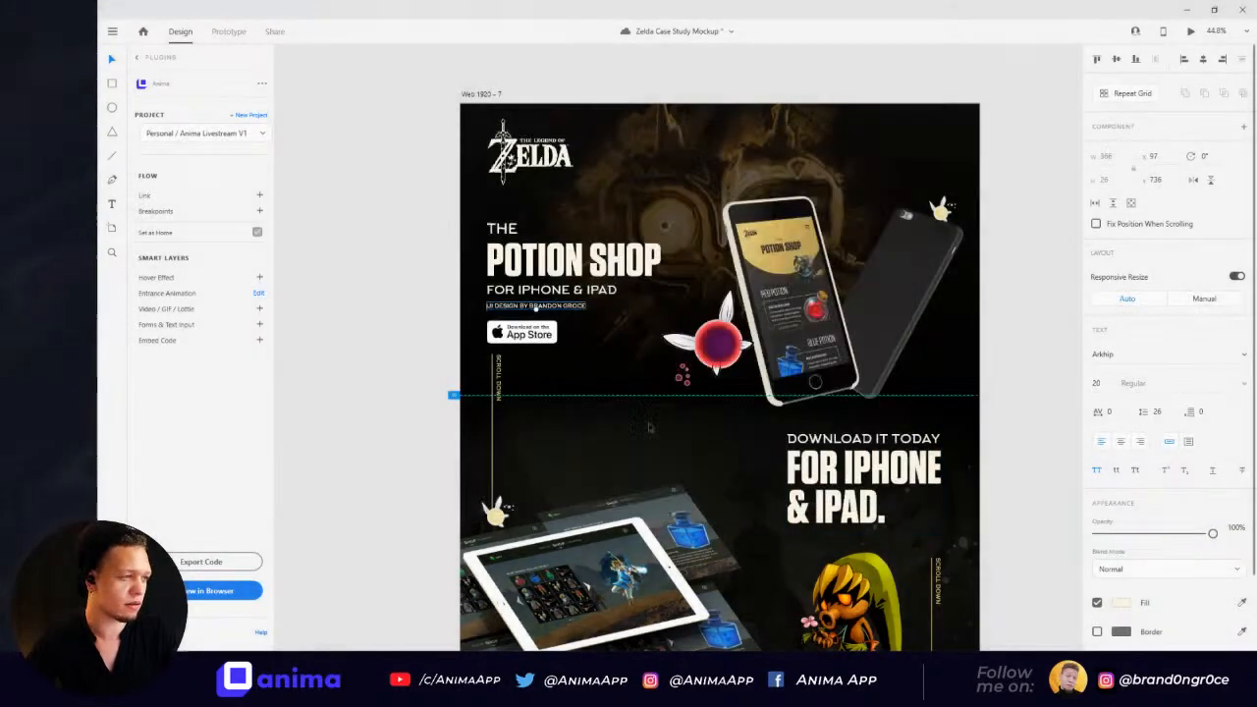
Step: Add a Move Left entrance animation with duration 0.4 to the hero phone mockups, make it begin on scroll into screen and save it
click(766, 283)
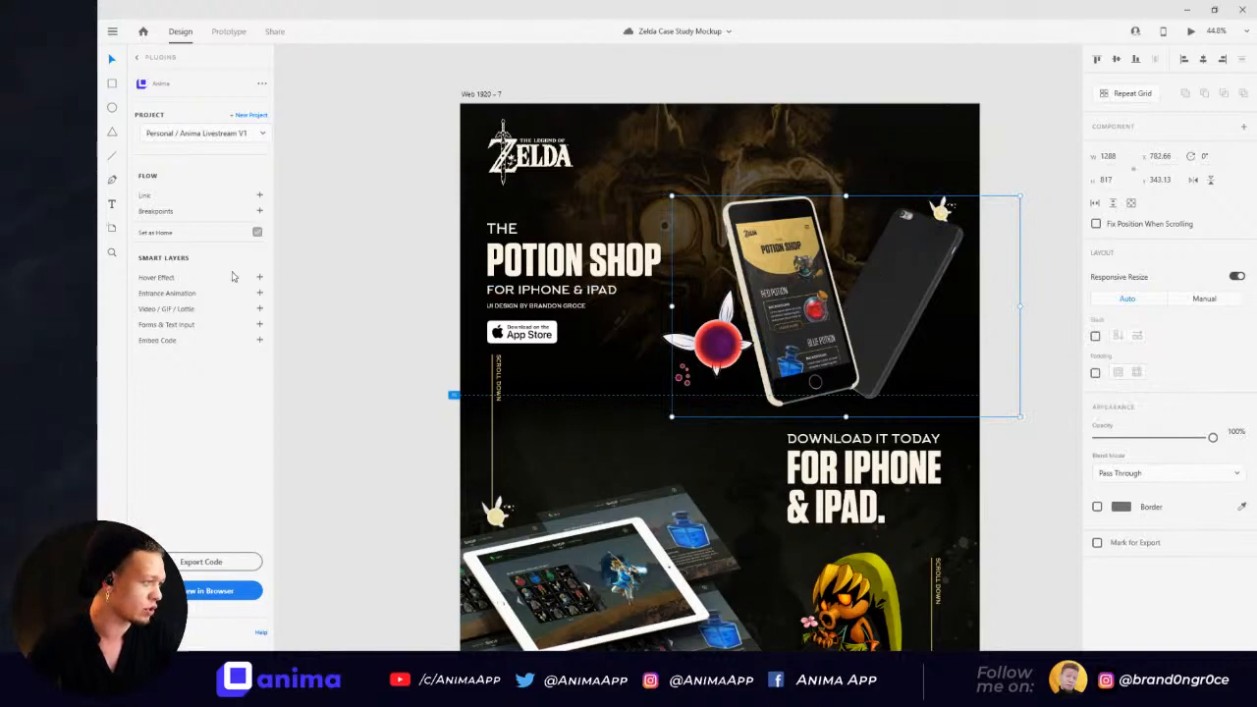
click(259, 293)
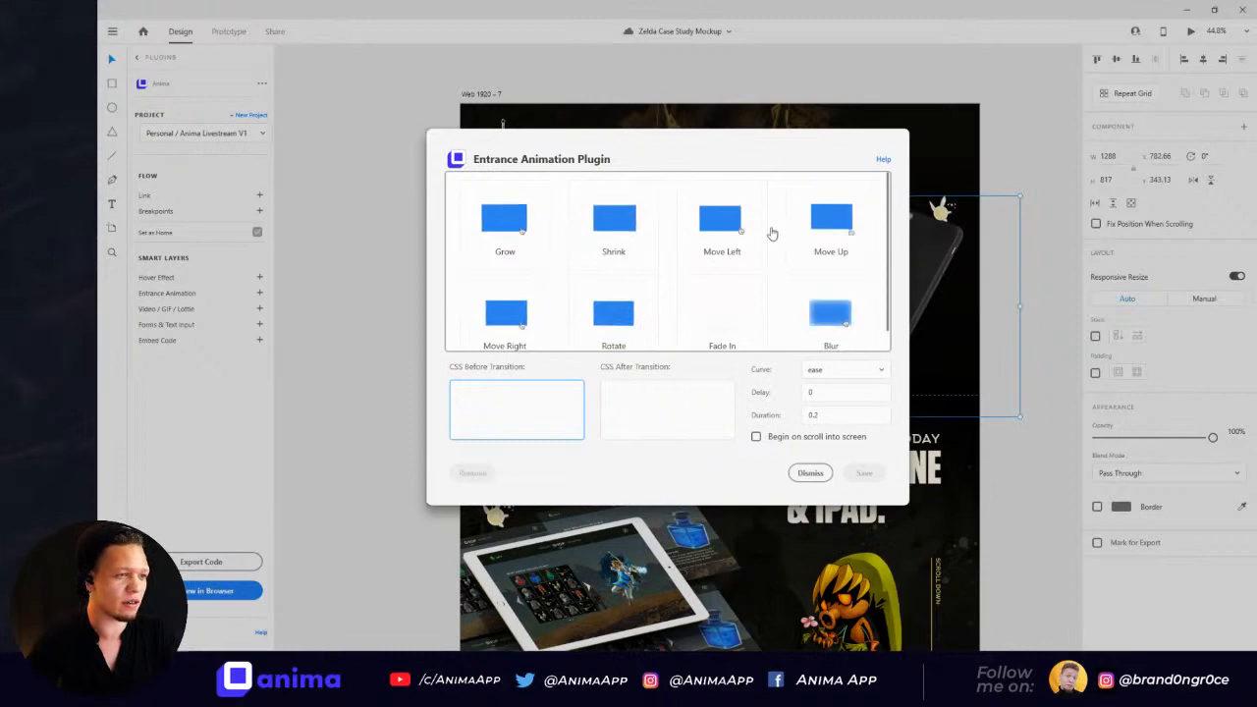
click(732, 227)
double_click(877, 414)
text(0.4)
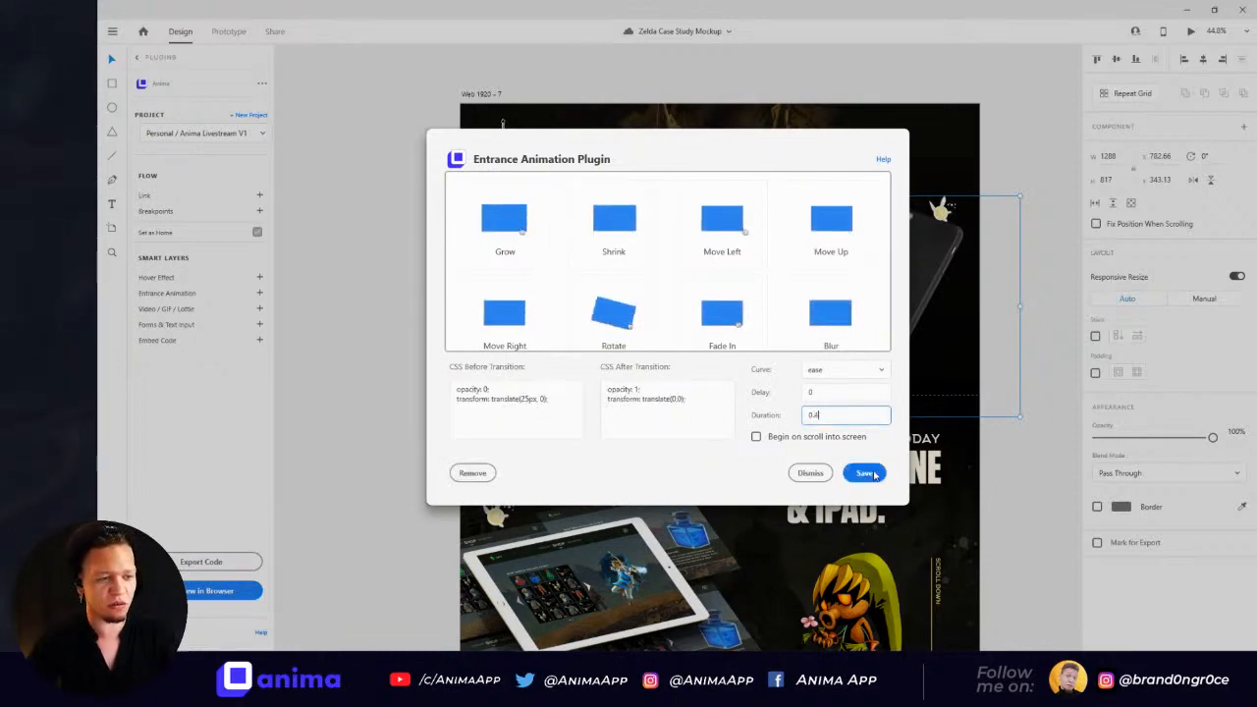
click(756, 436)
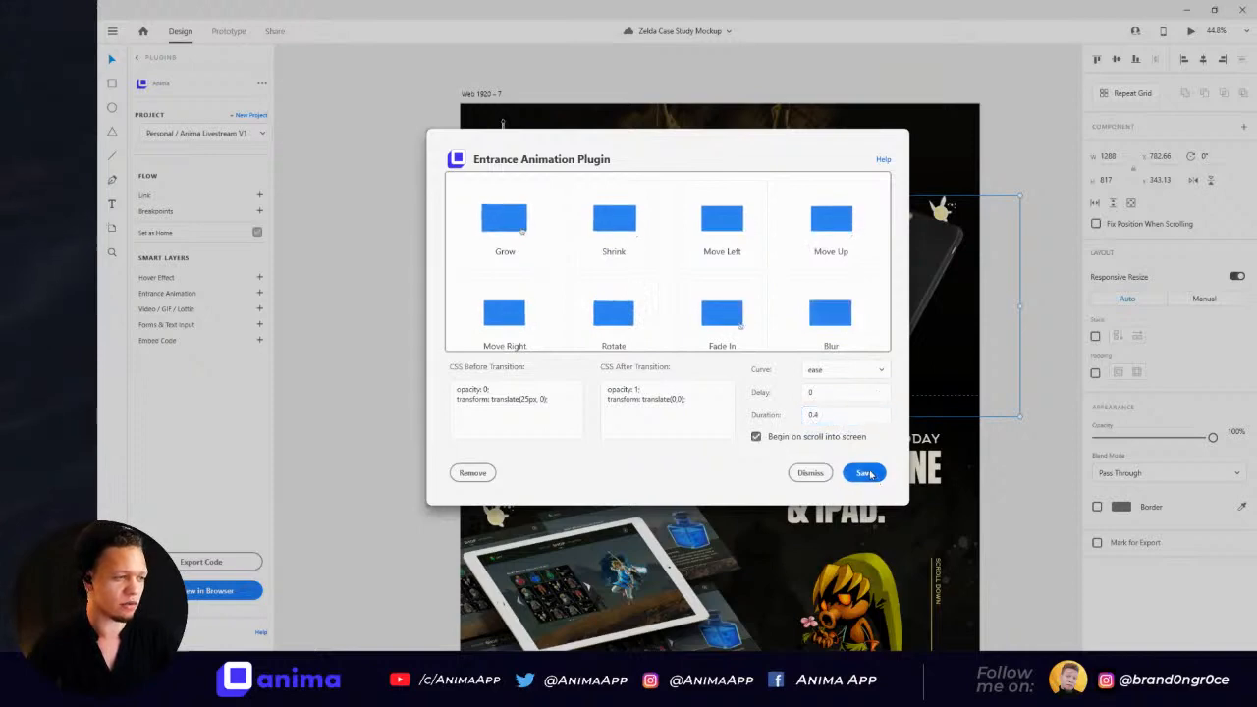
click(872, 474)
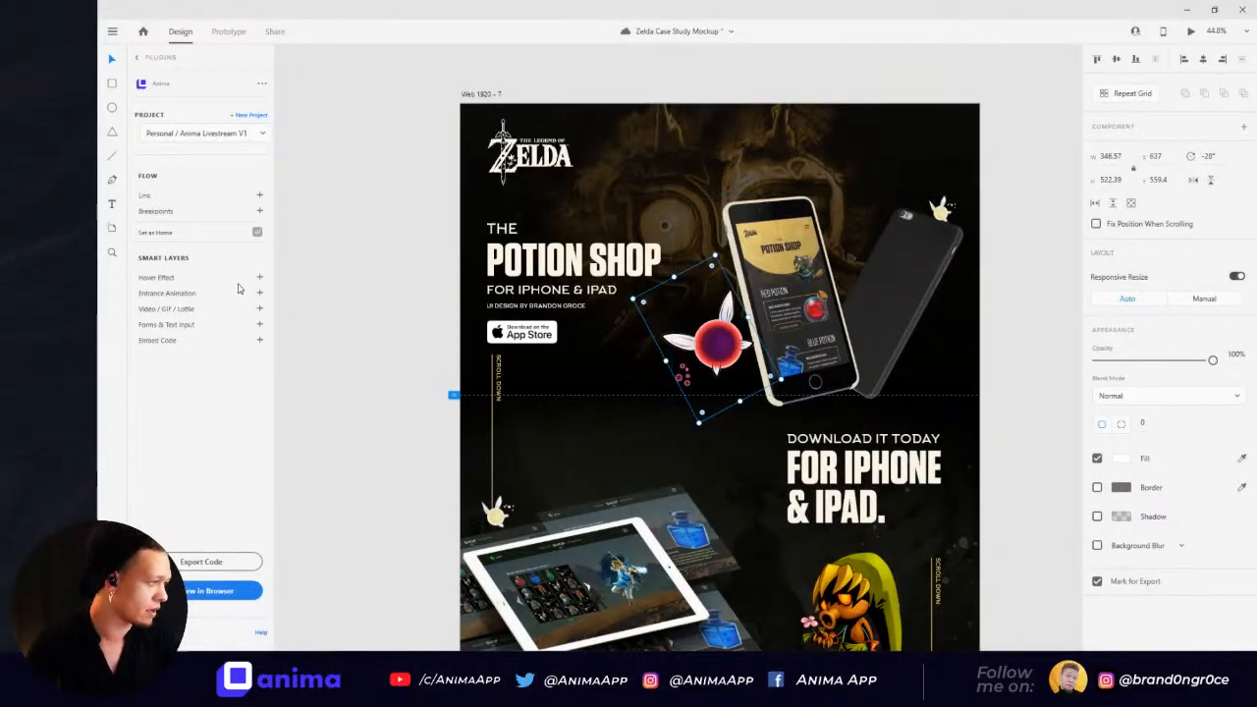
Step: Add a Fade In entrance animation with duration 0.5 to the red fairy beside the phone and save it
click(259, 293)
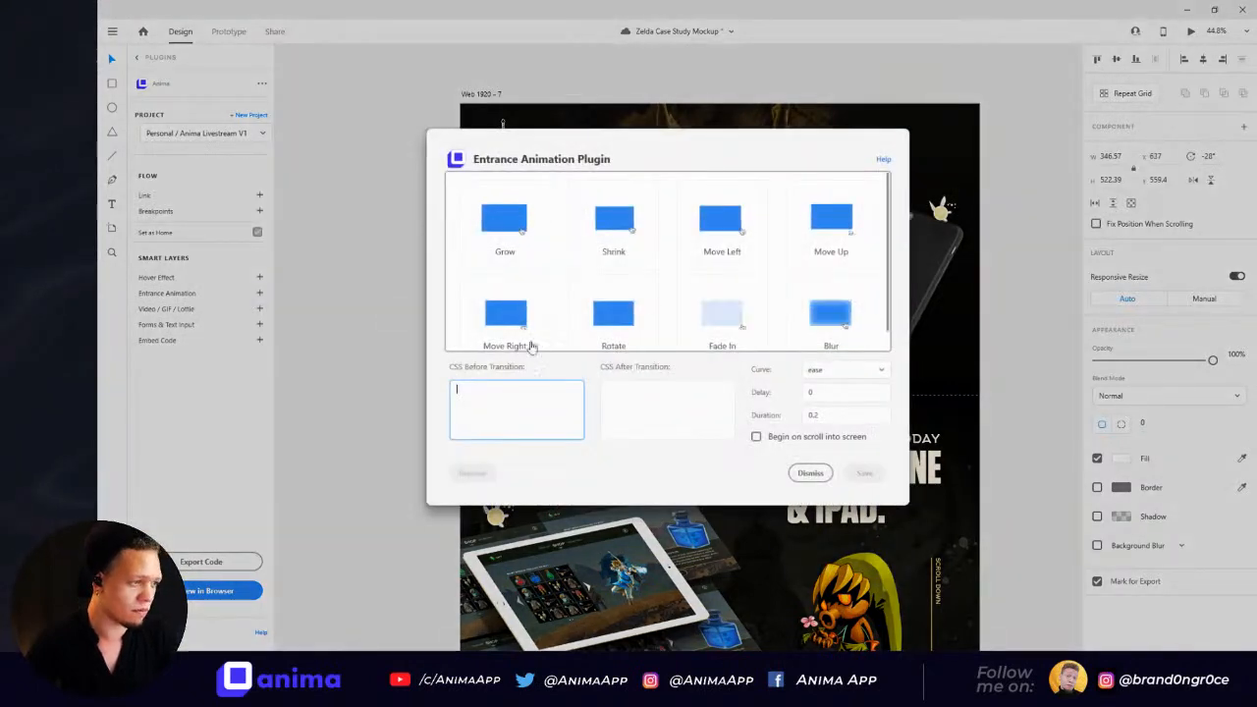
scroll(747, 315, down, 1)
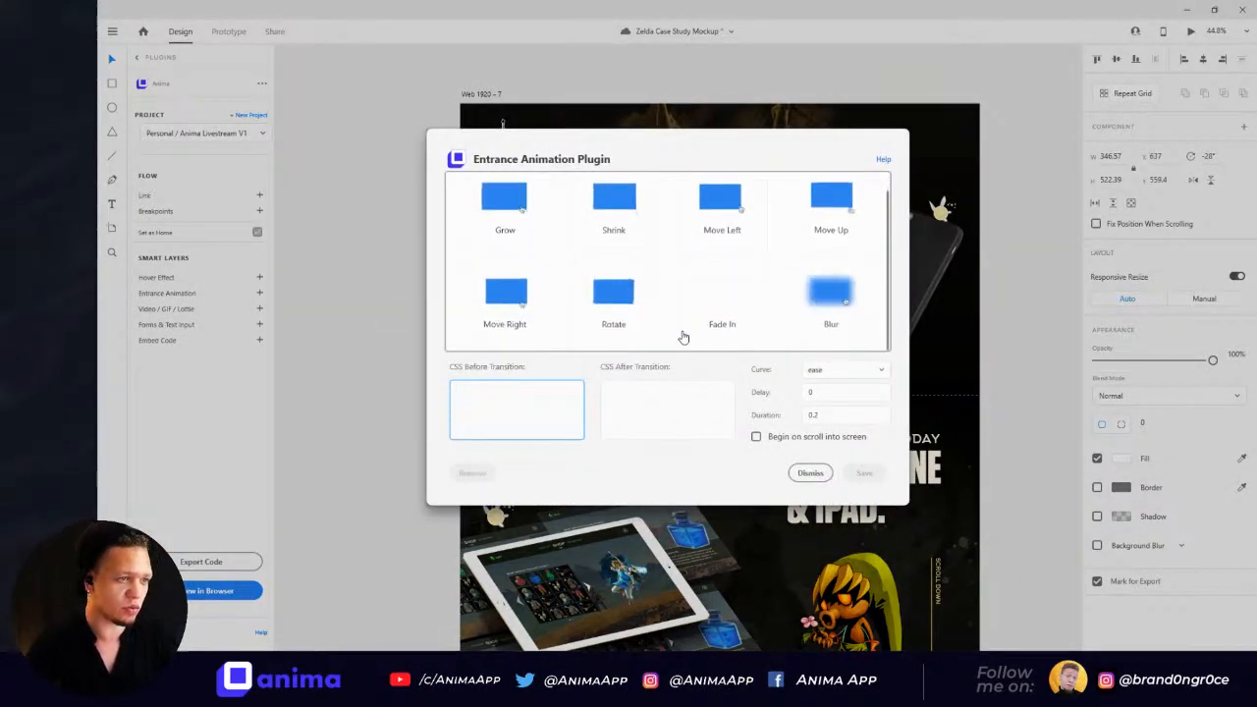
click(732, 297)
click(855, 418)
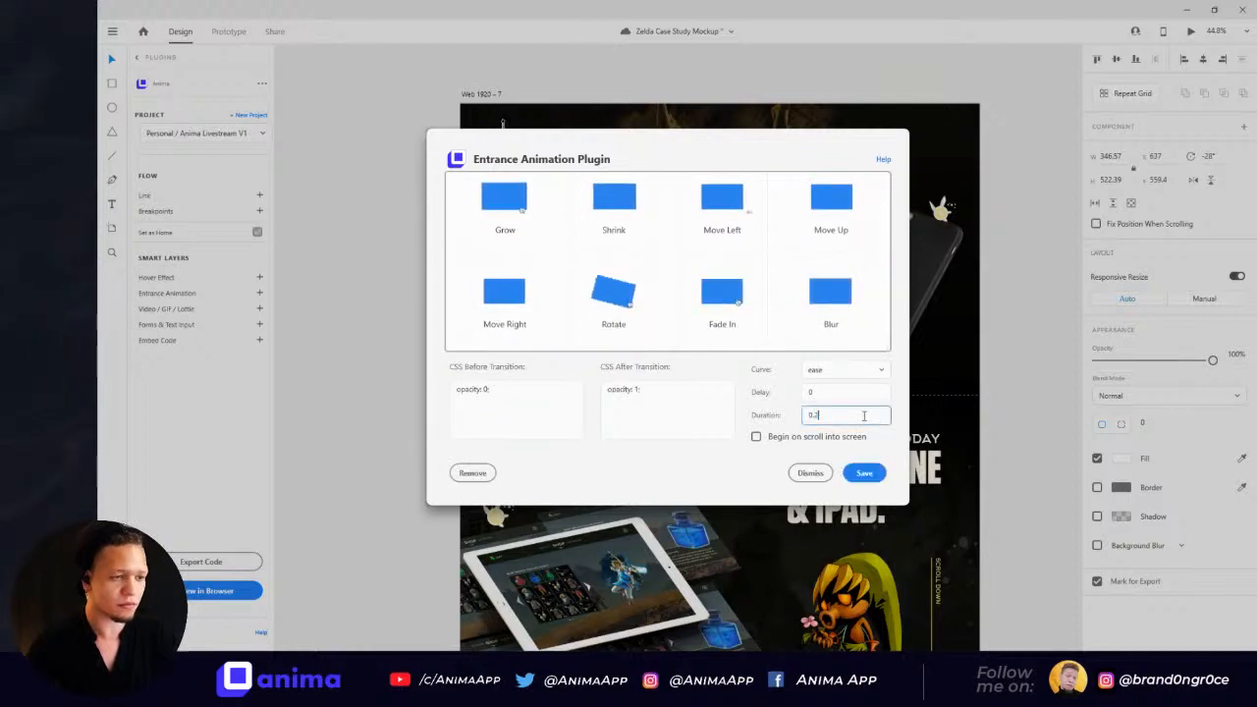
key(BackSpace)
text(5)
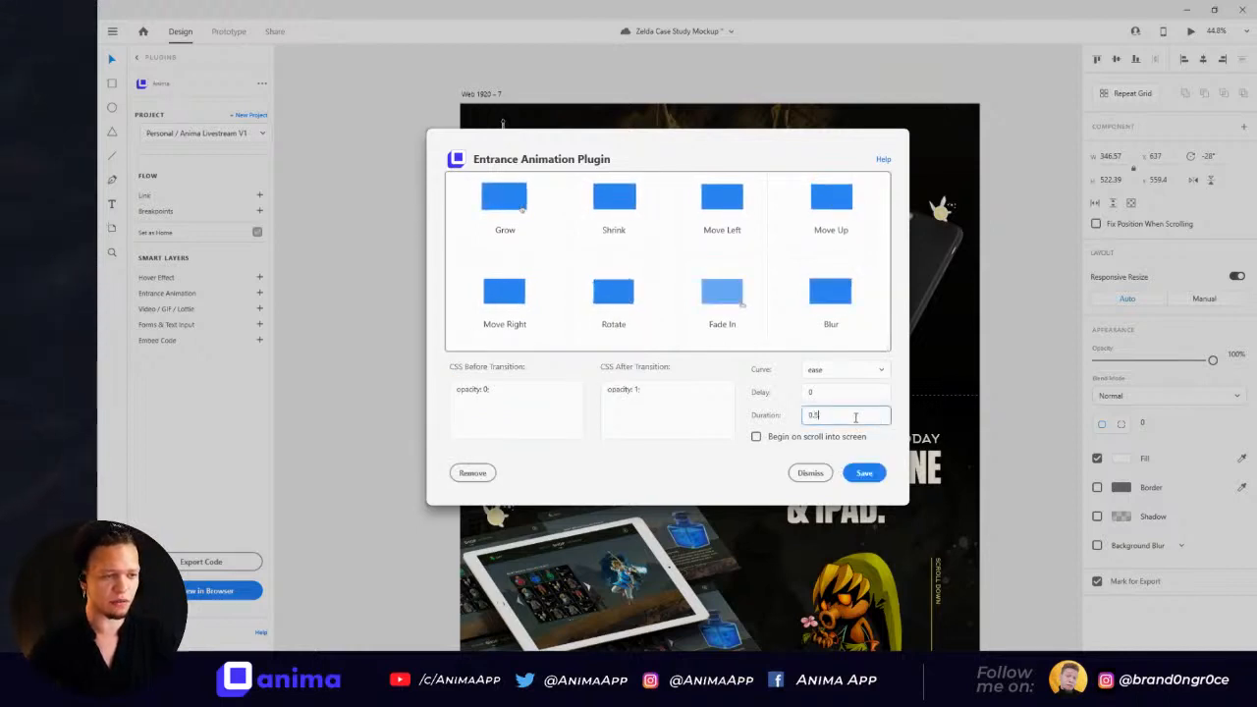
click(864, 474)
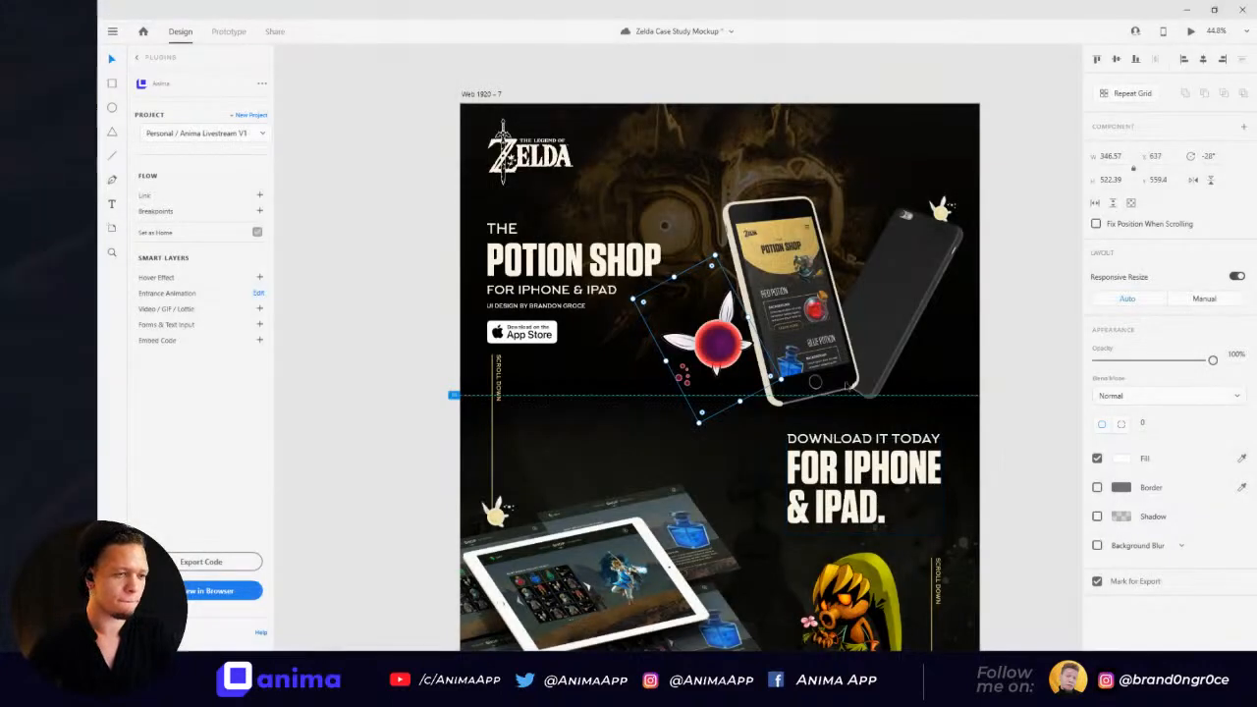
Step: Add a Fade In entrance animation with duration 0.6 to the yellow fairy above the black phone, beginning on scroll into screen, and save it
click(944, 204)
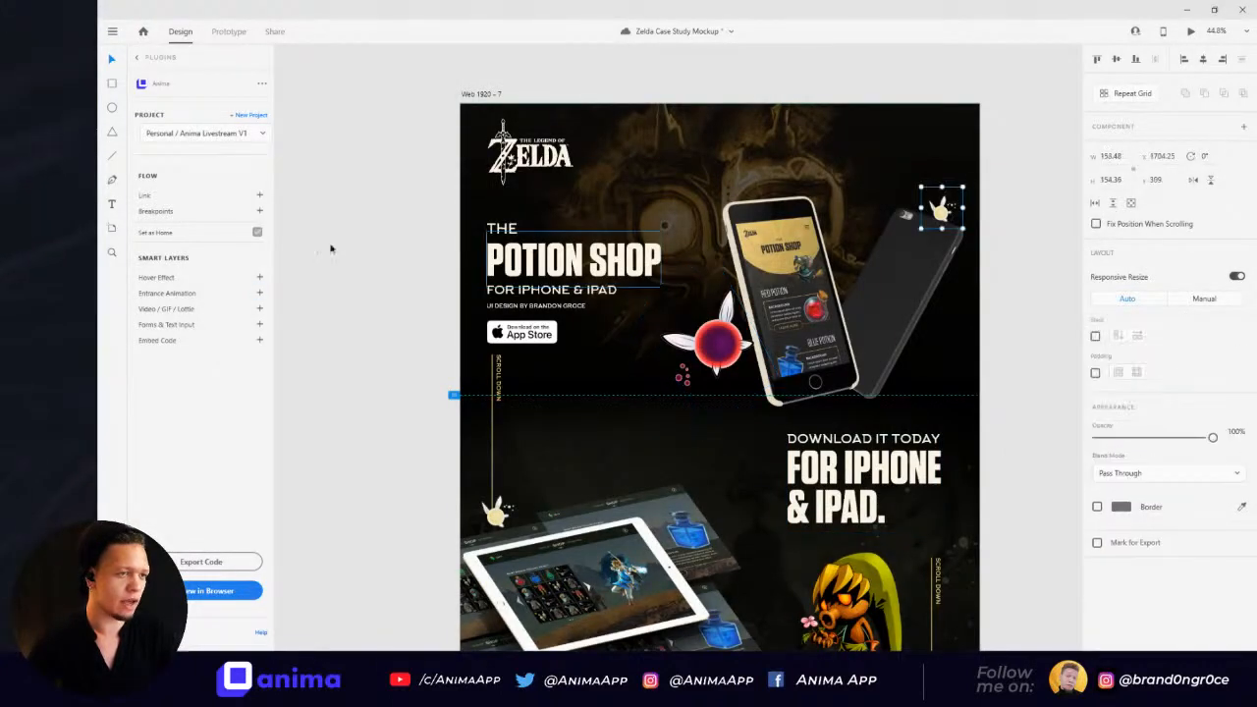
click(260, 294)
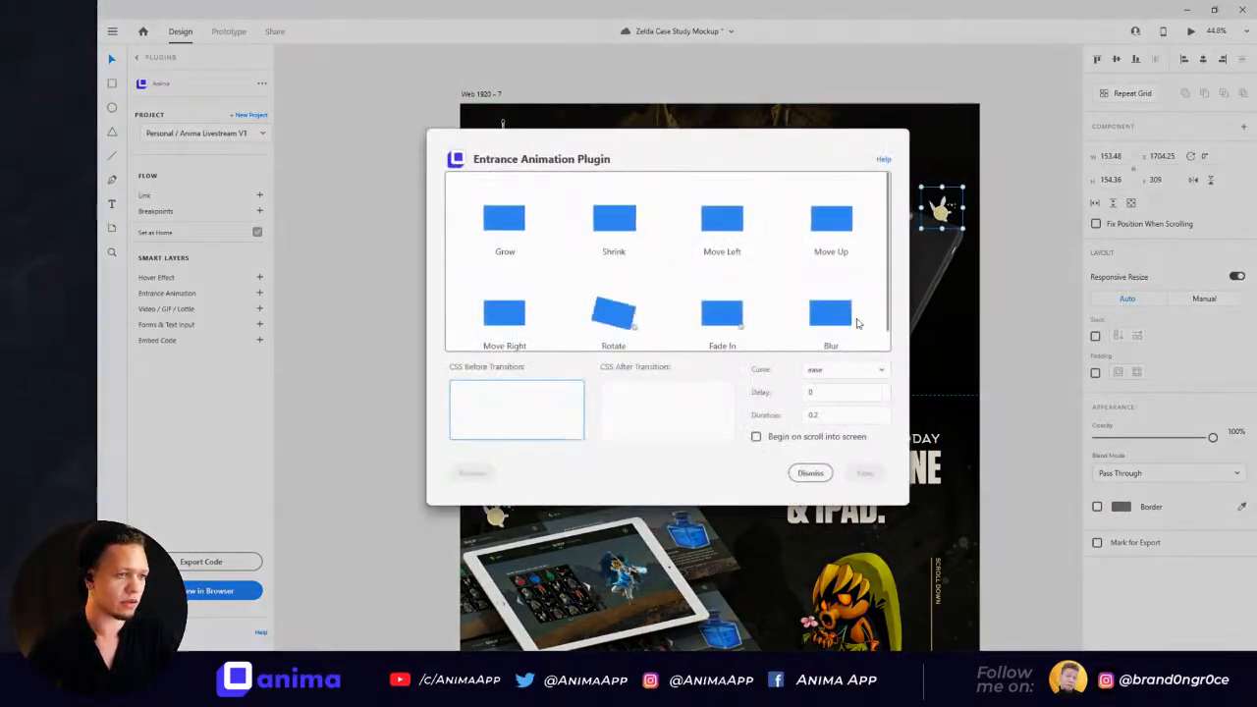
click(739, 317)
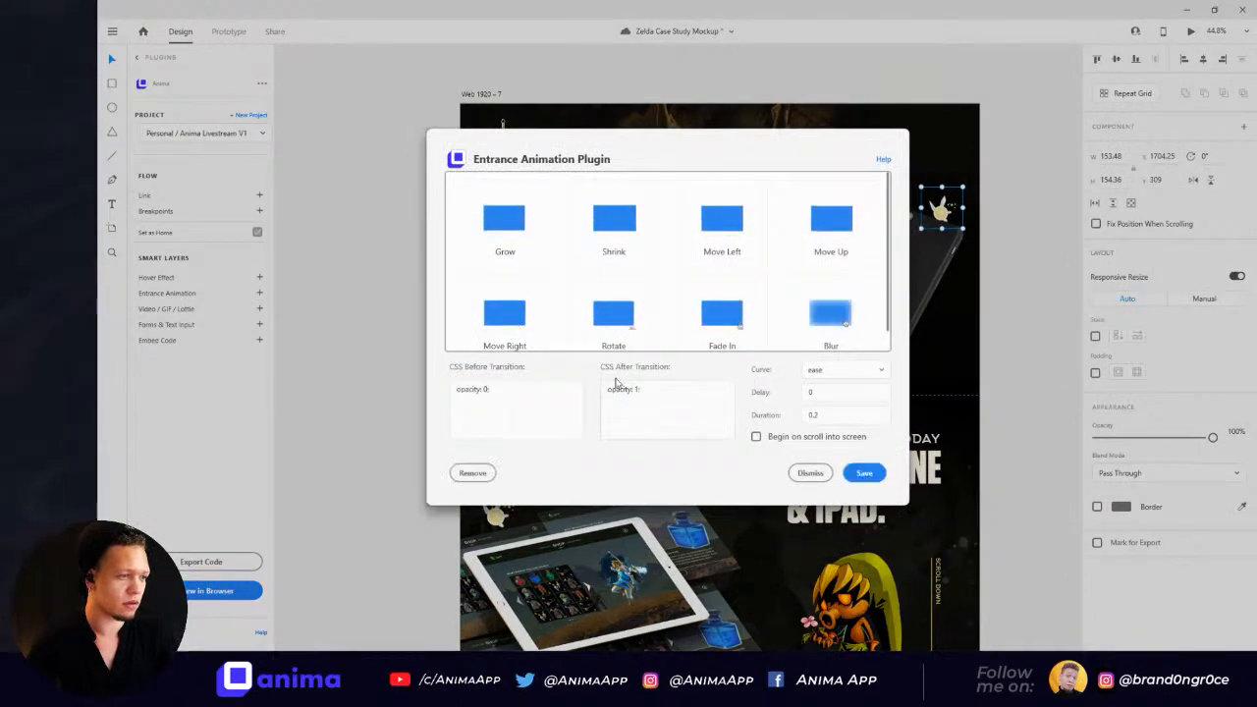
double_click(861, 415)
text(0.8)
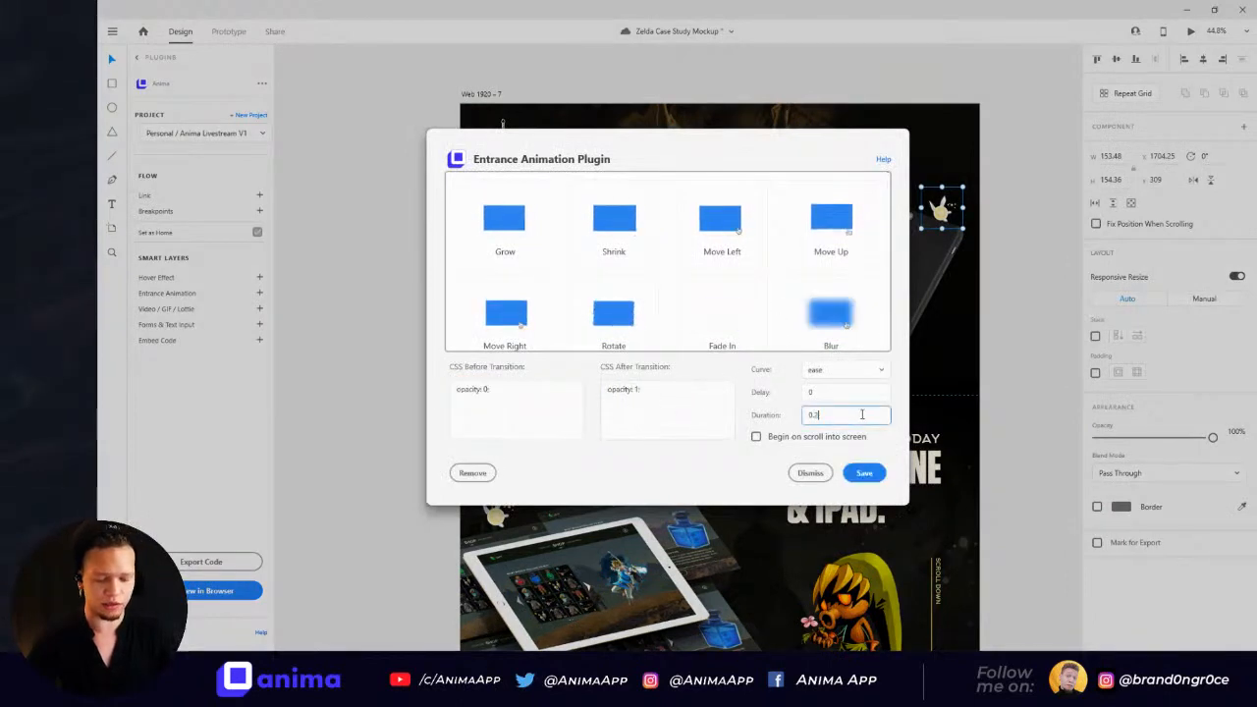
click(766, 437)
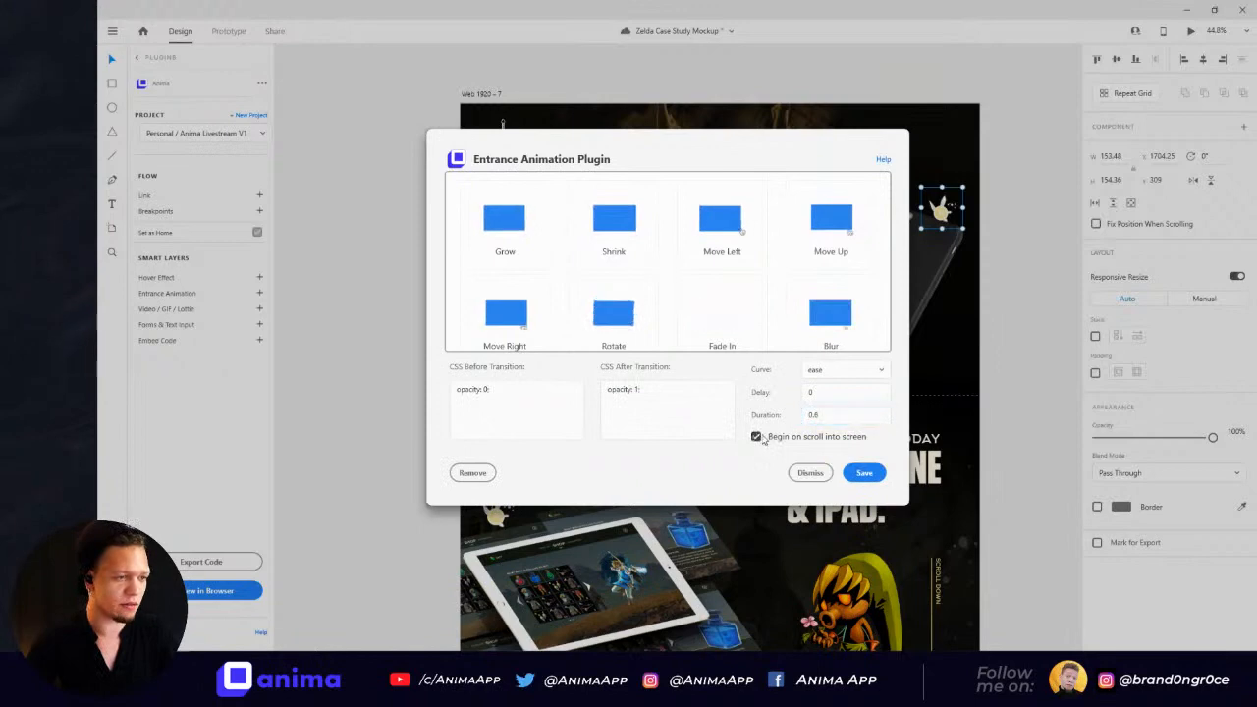
click(864, 473)
Step: Make the red fairy's entrance animation begin on scroll into screen and save it
click(699, 327)
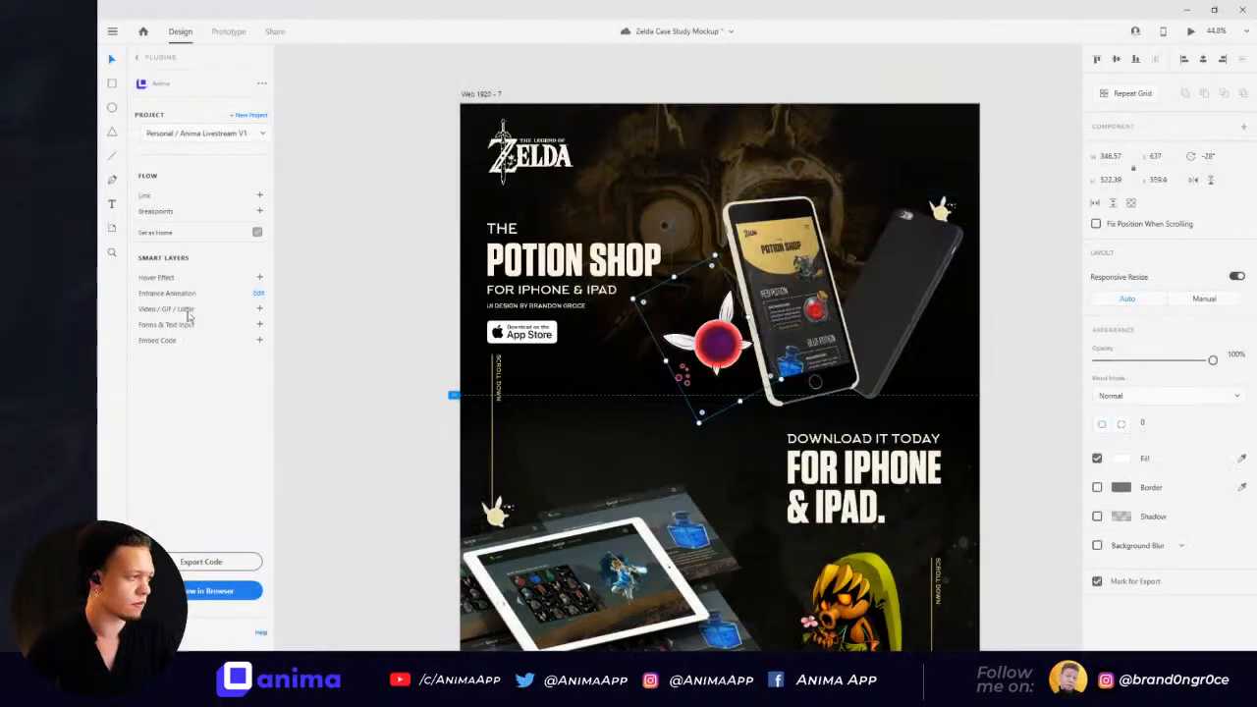
click(258, 294)
click(756, 436)
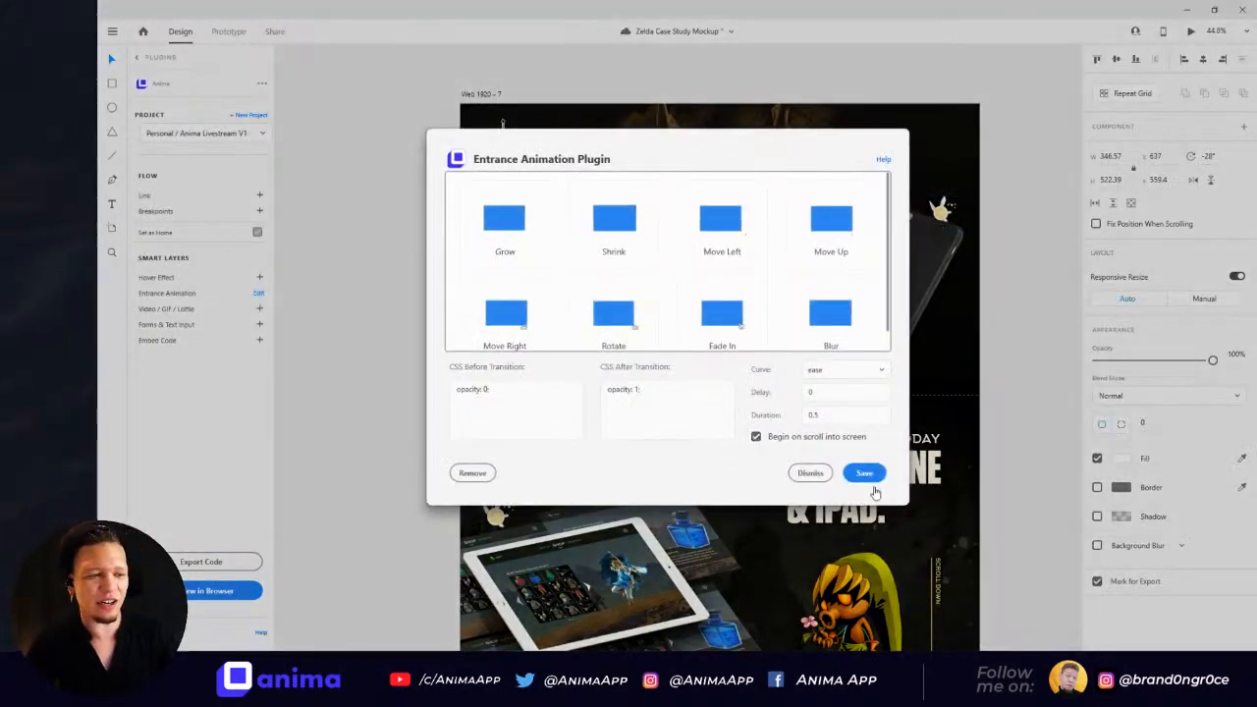
click(866, 475)
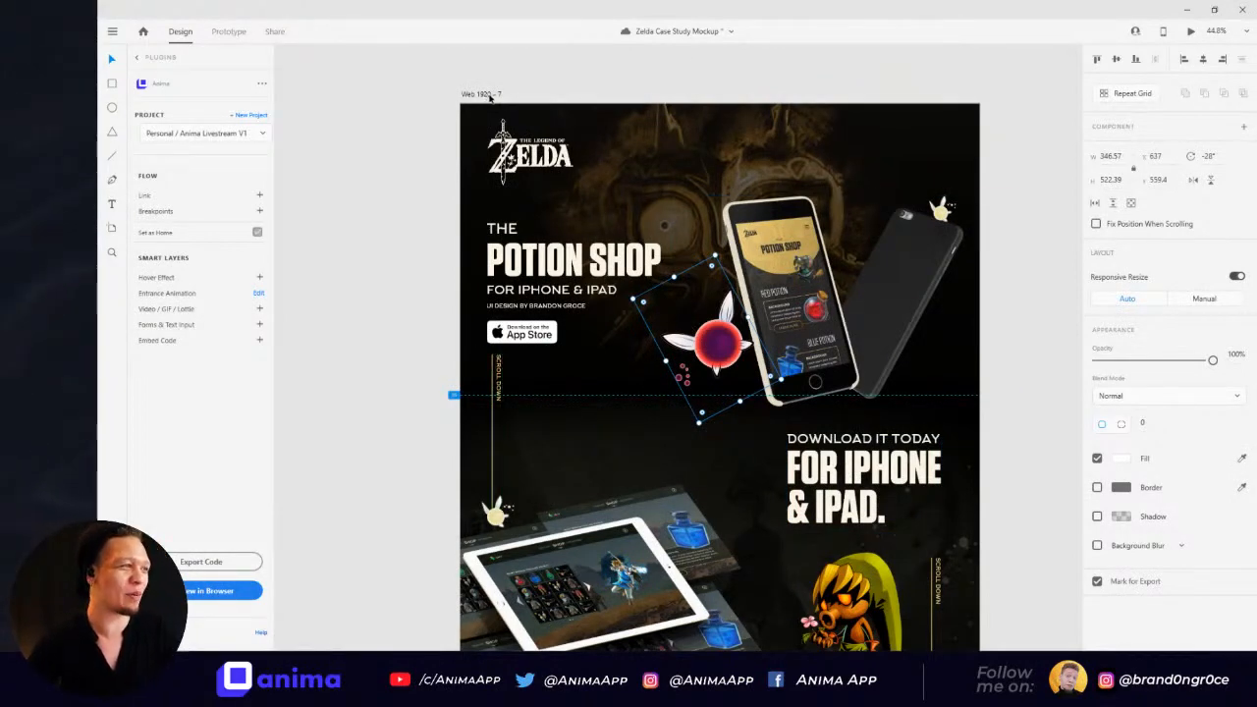
Step: Generate the Web 1920 – 7 artboard's Anima draft, open it in the browser and sync it to the Anima Livestream V1 project
click(490, 95)
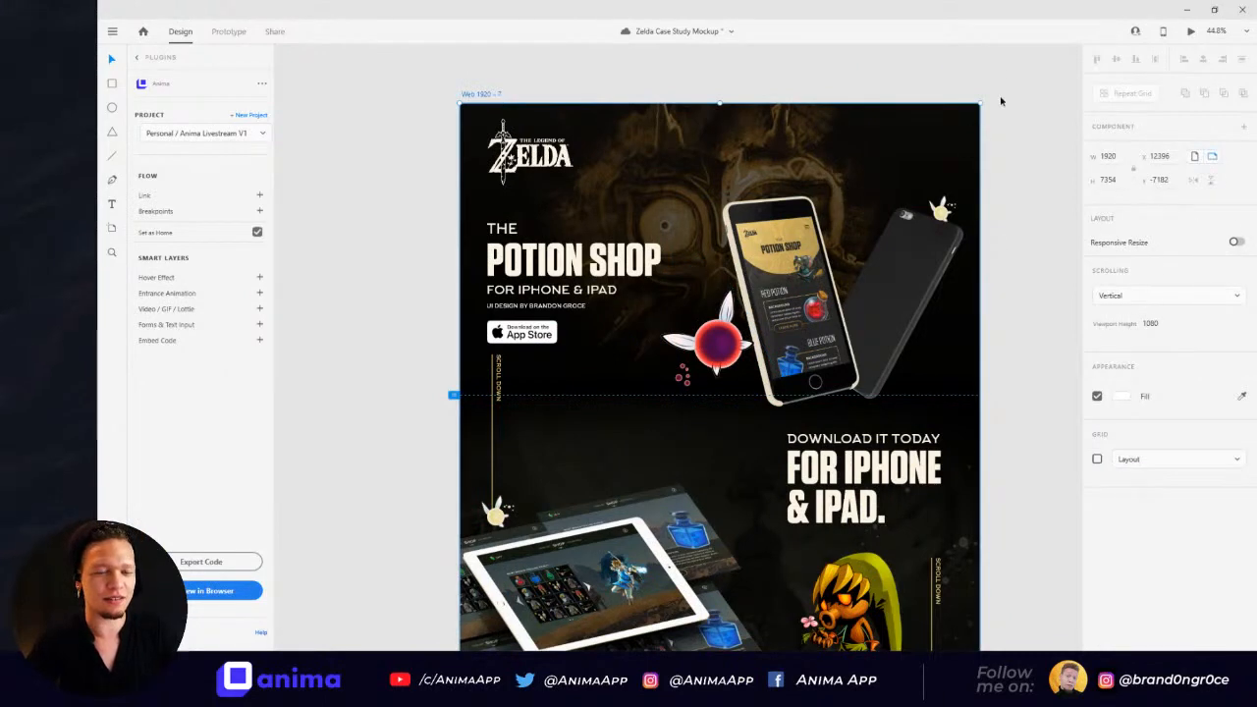
click(195, 595)
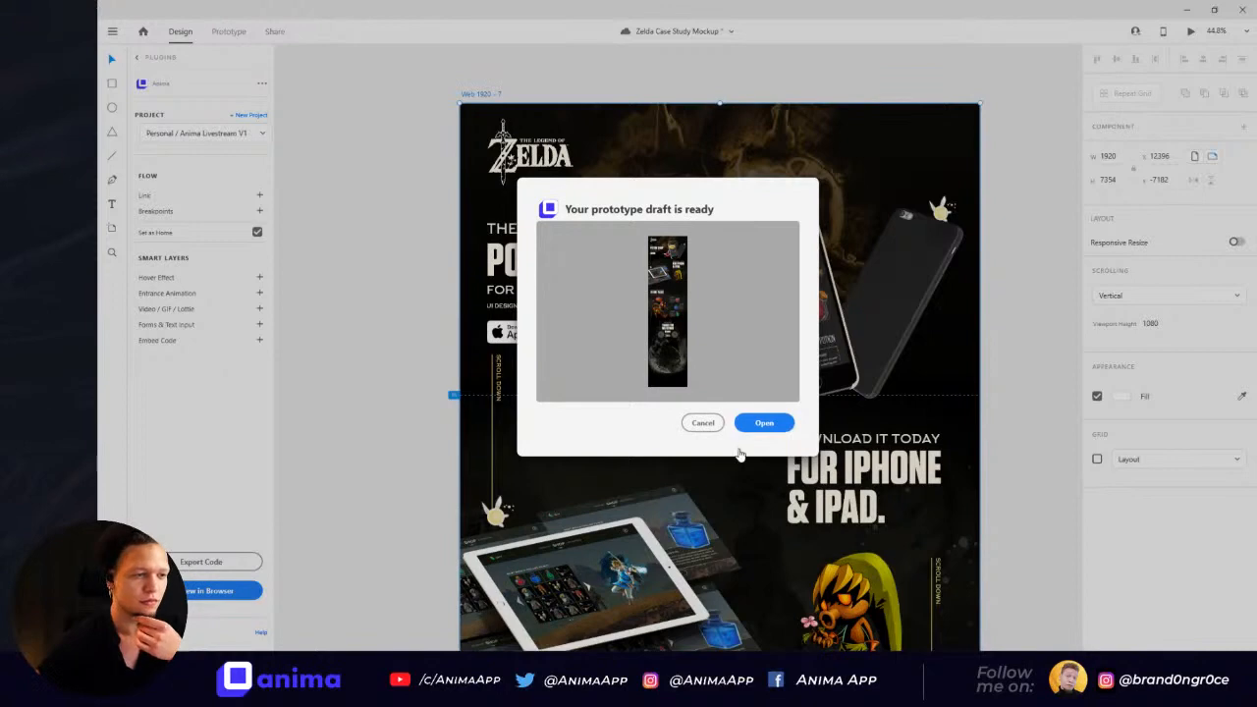
click(752, 422)
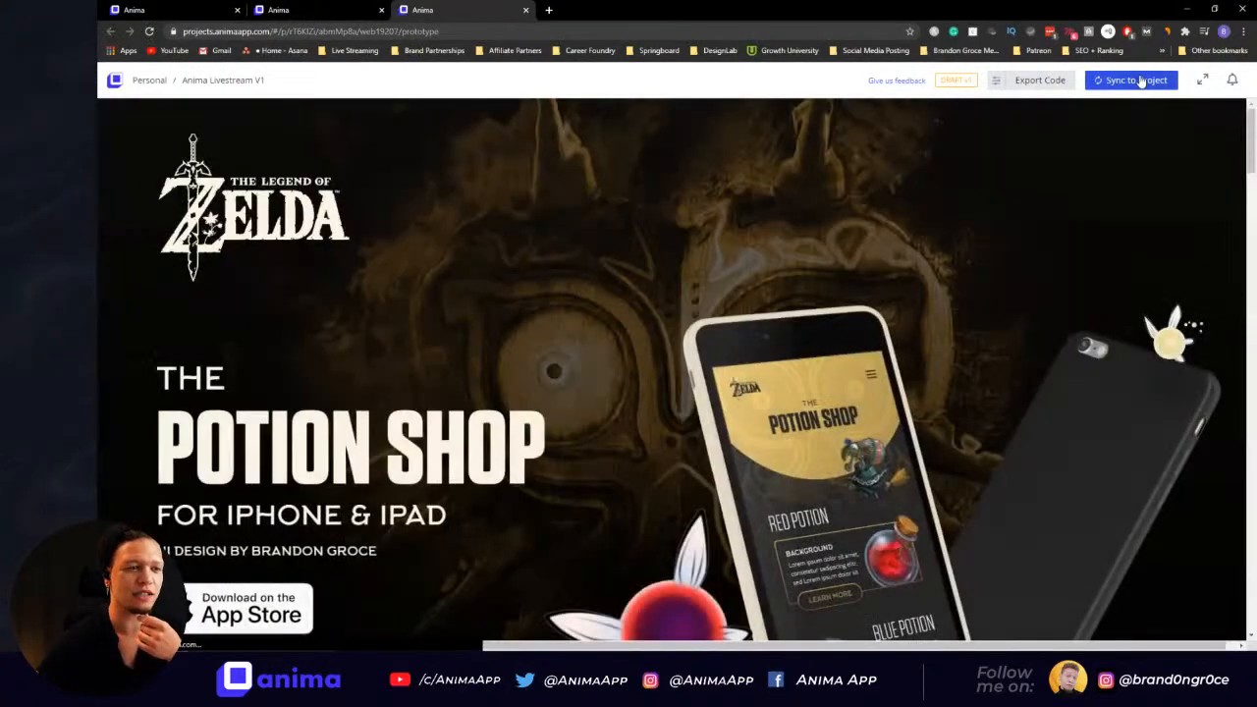
click(1141, 82)
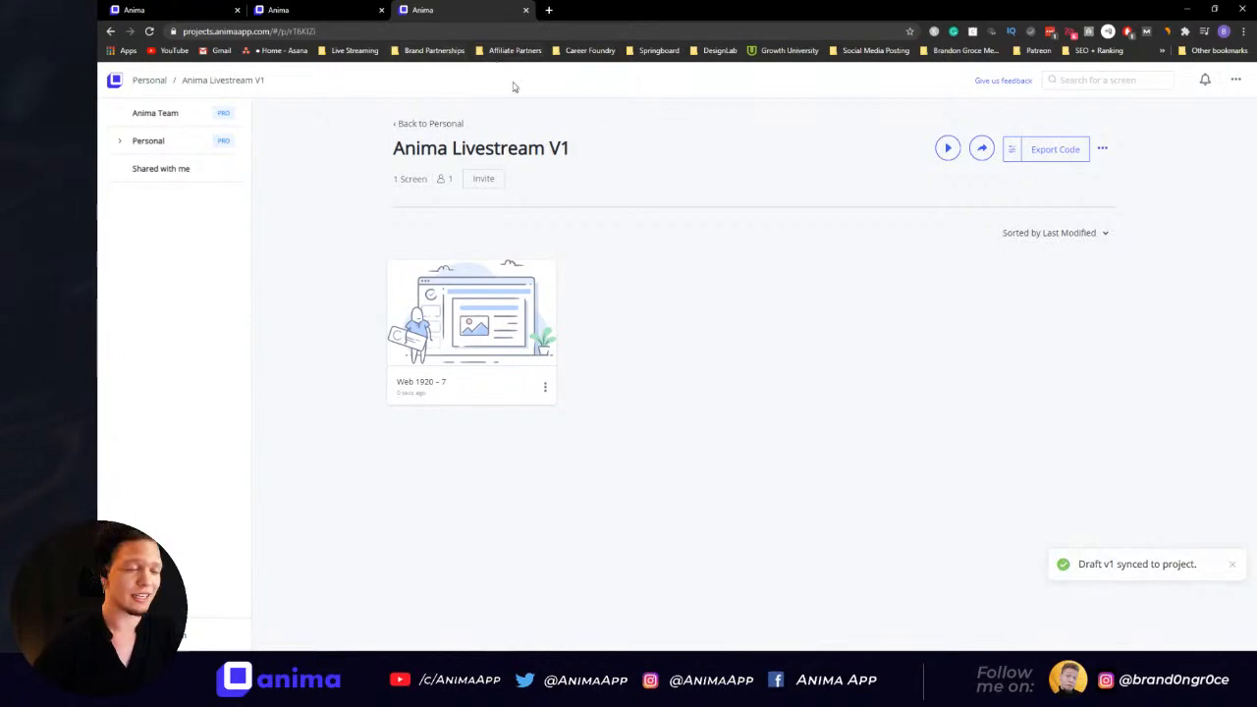
Step: Close the two older Anima browser tabs, keeping the Anima Livestream V1 project open
click(317, 12)
click(236, 9)
click(235, 10)
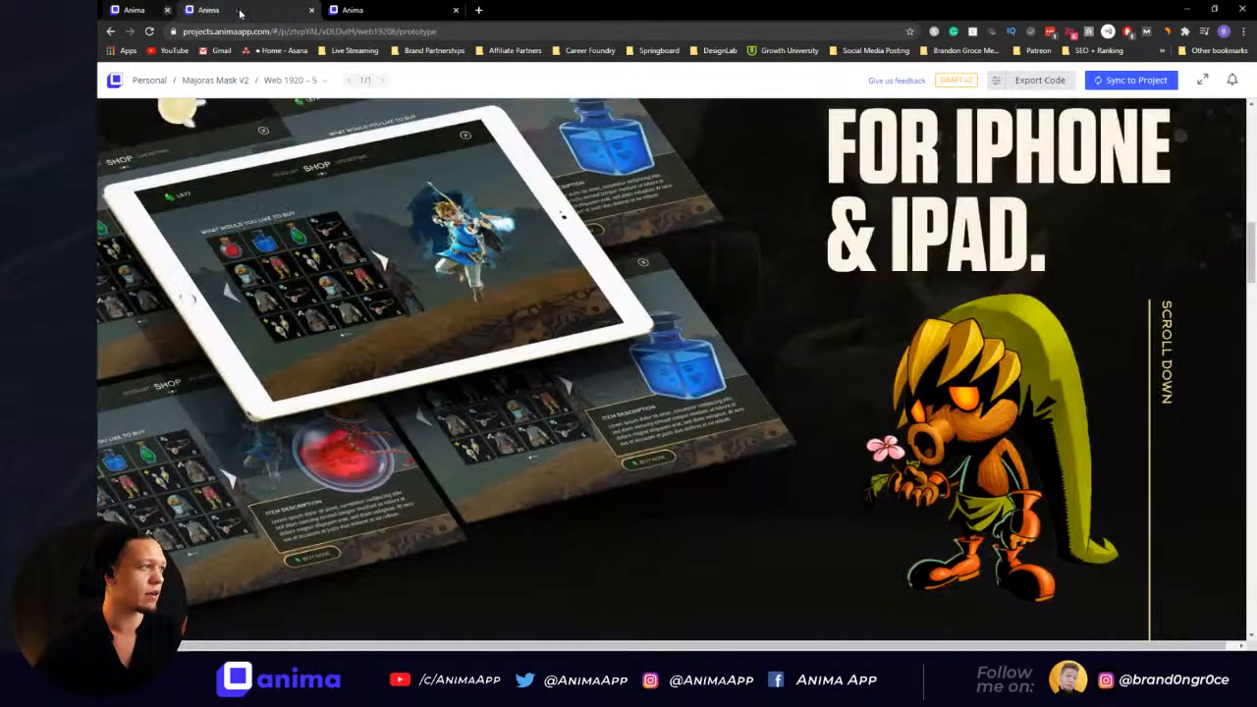
click(236, 10)
Step: Copy the project's share link, open winter-wind-4201.animaapp.io in a new tab and reload the page to replay the entrance animations
click(981, 152)
click(792, 435)
click(260, 10)
key(ctrl+v)
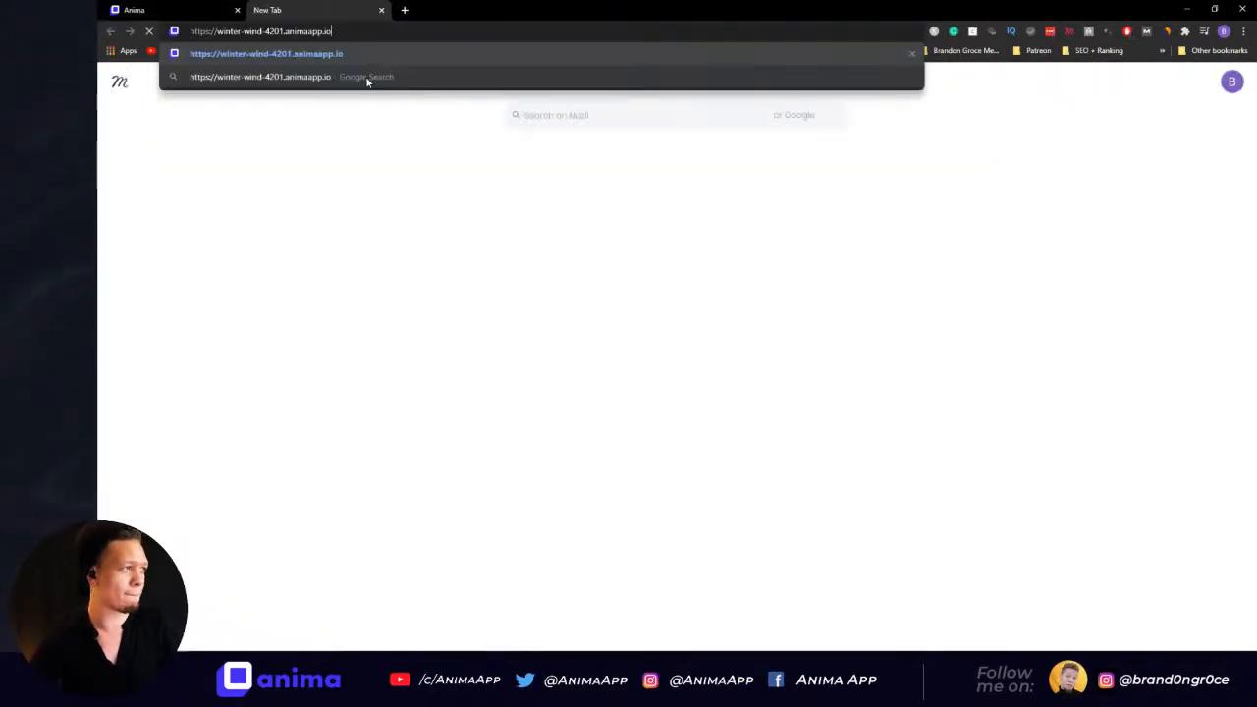
key(Return)
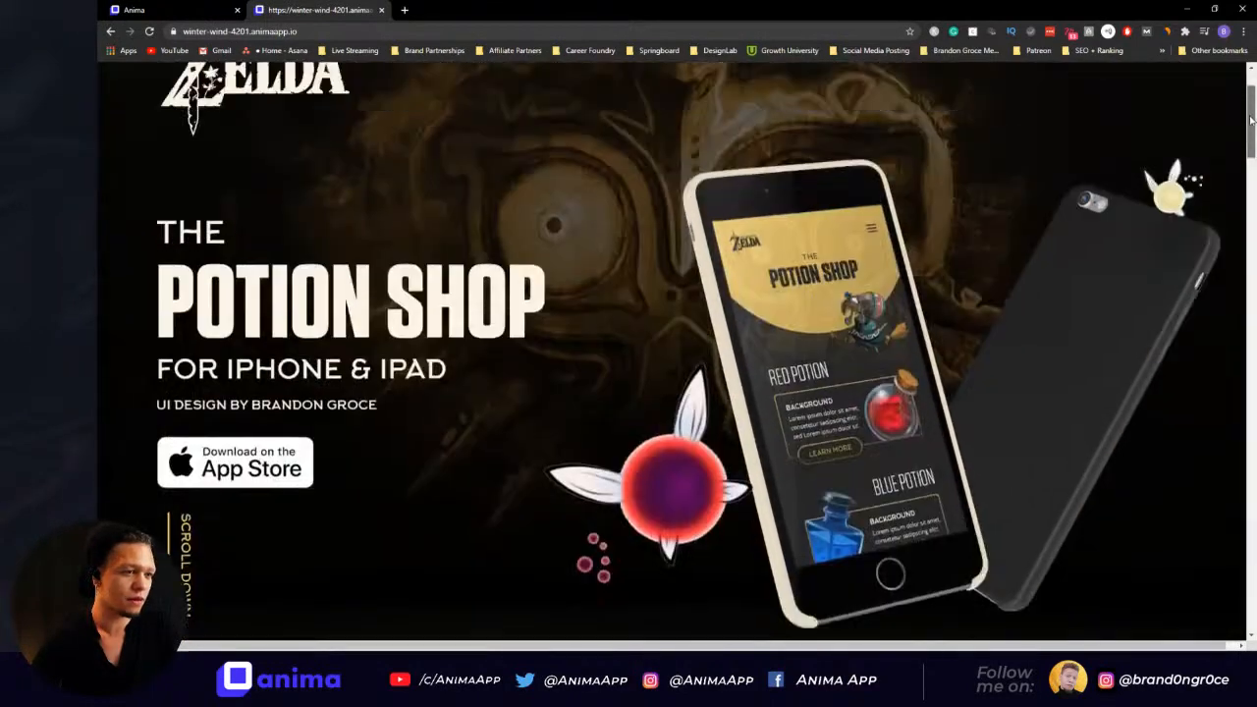
key(ctrl+r)
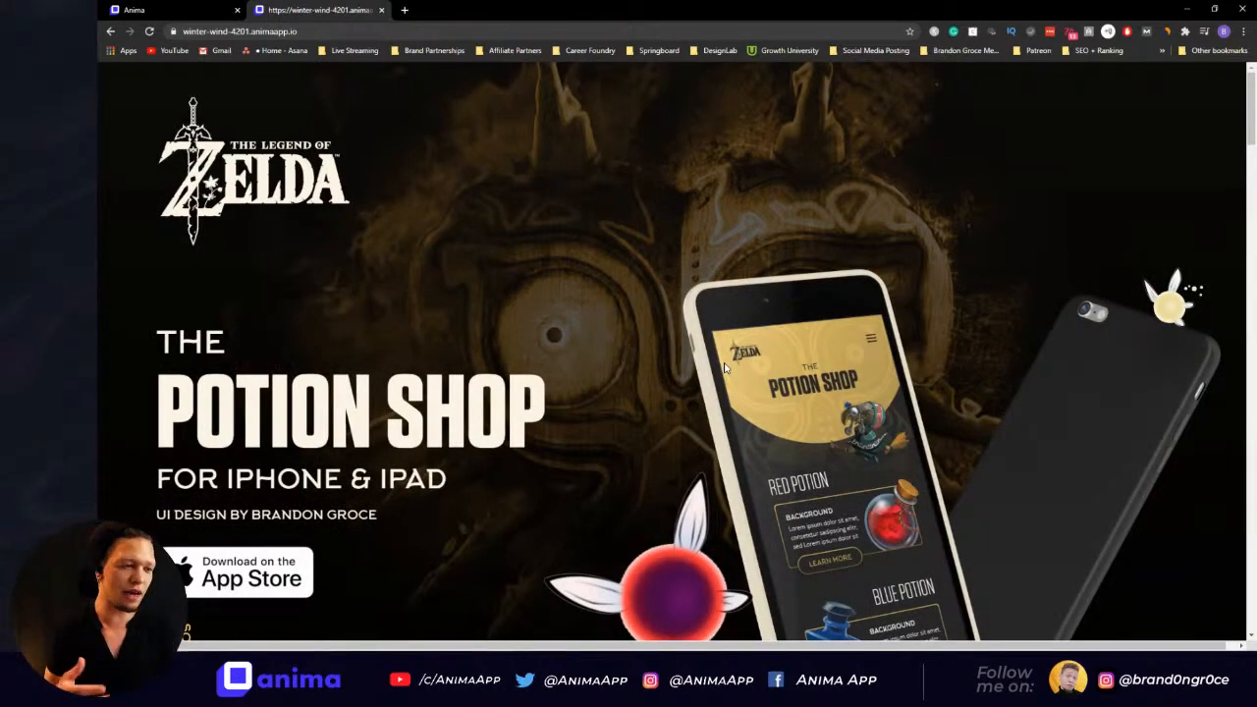
Step: Switch back to Adobe XD, dismiss the prototype draft dialog and select the red fairy in the hero section
key(alt+Tab)
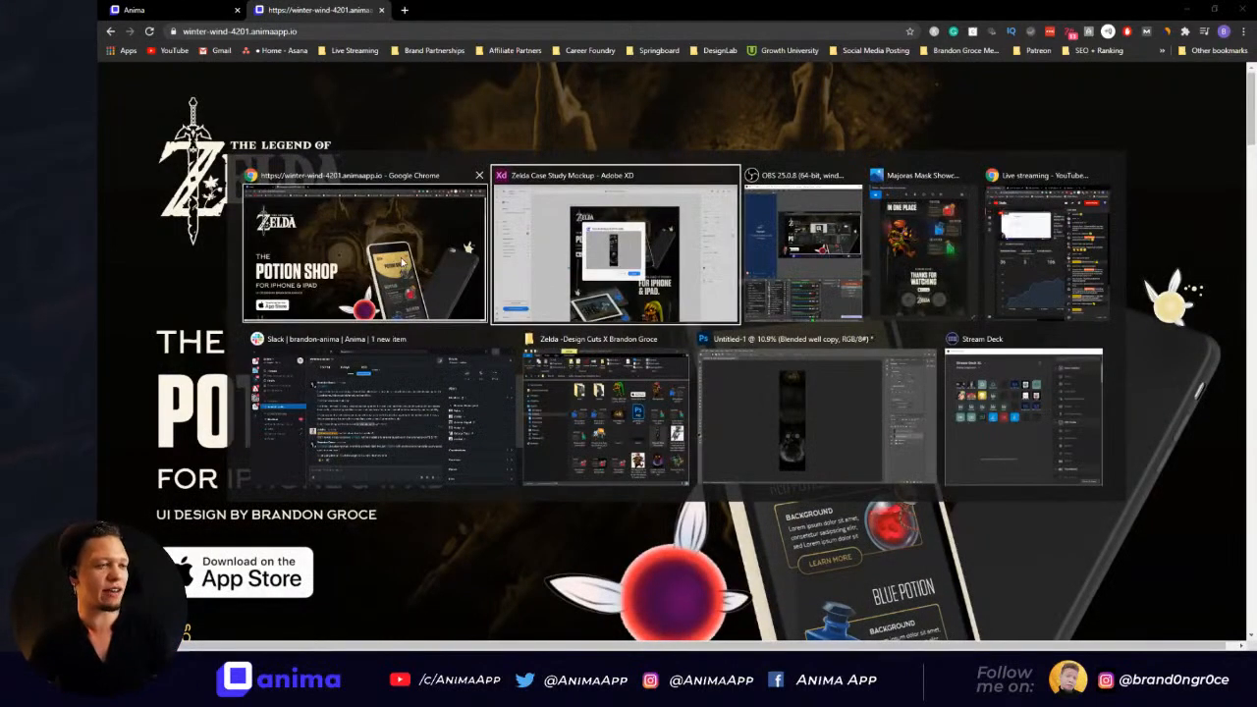
click(660, 296)
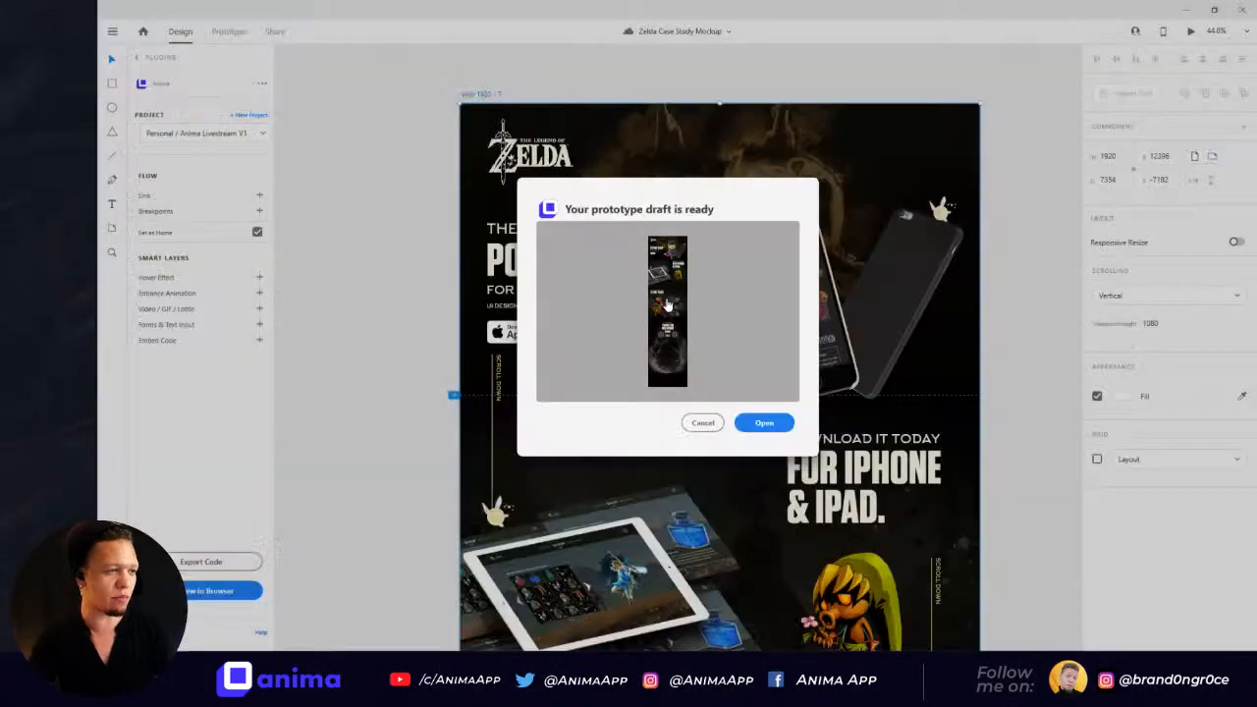
click(711, 428)
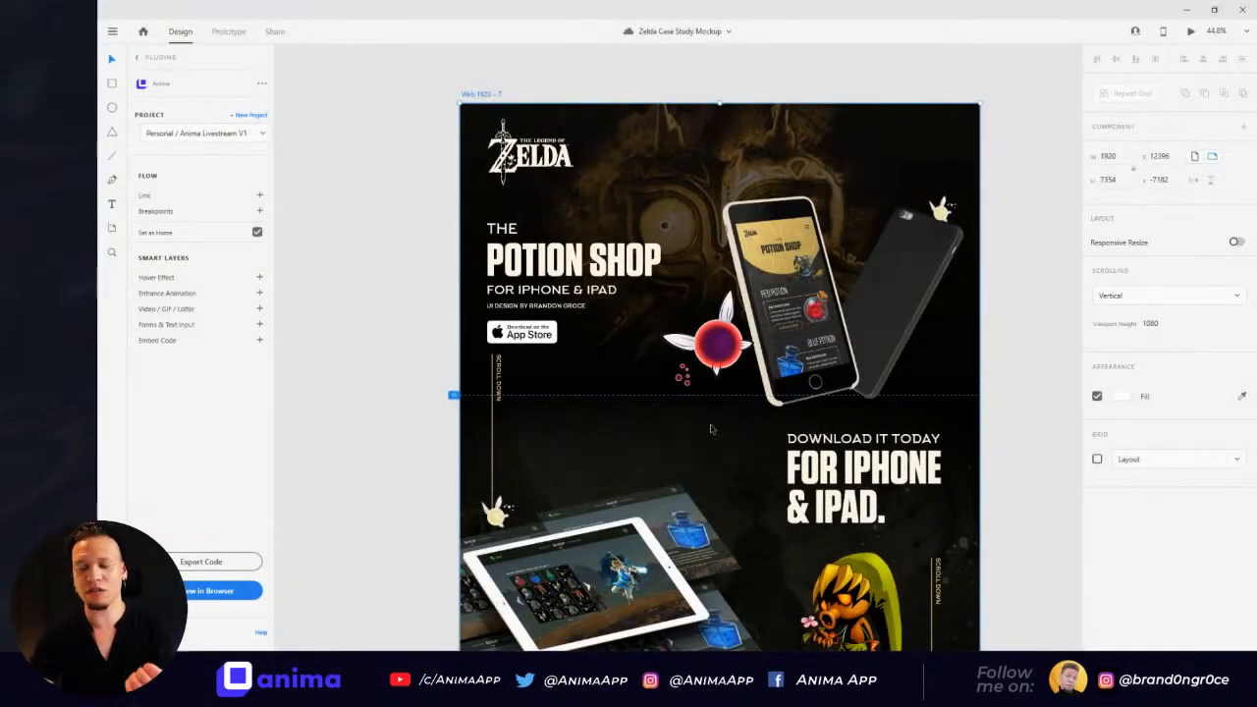
click(717, 344)
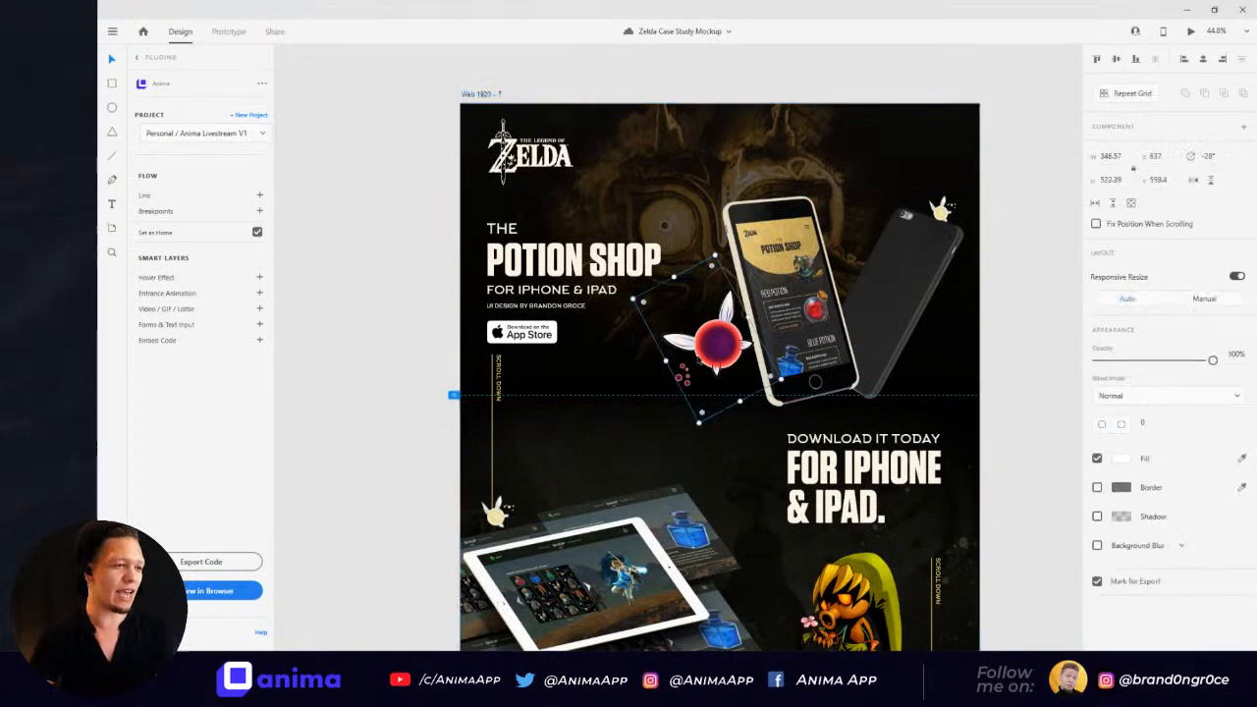
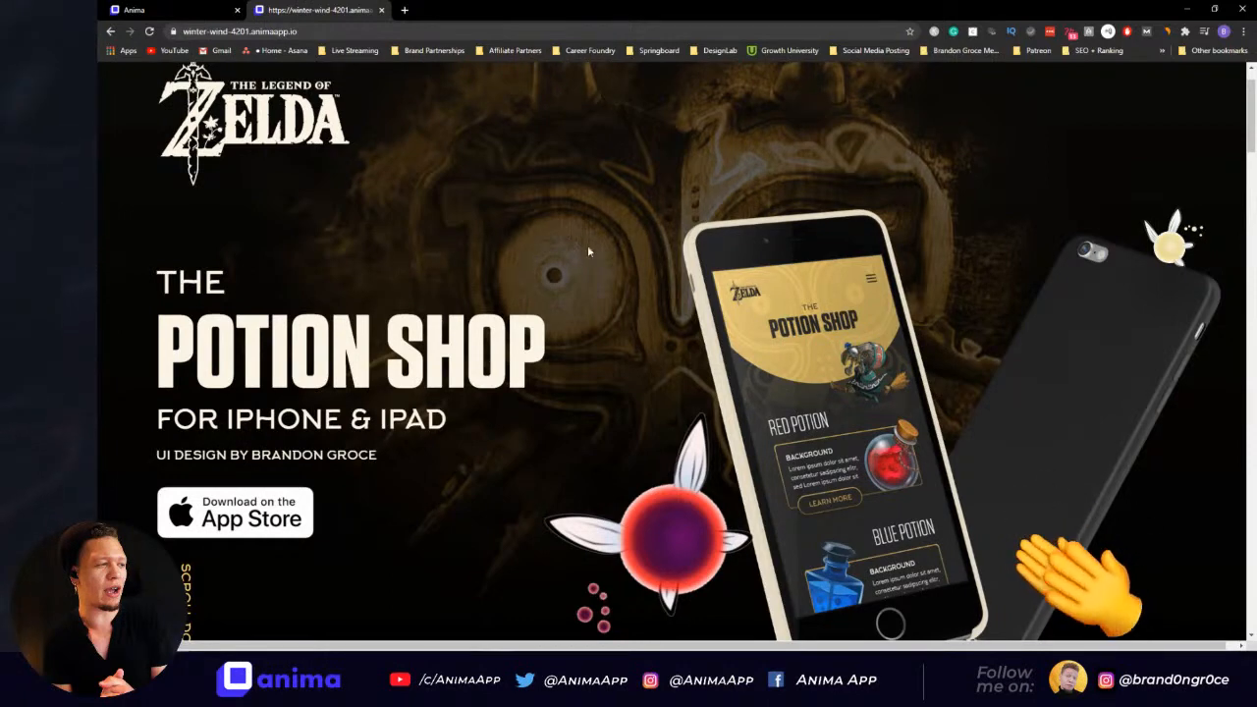
Step: Replay the published page's entrance animations and examine how the hero section's logo, phones and fairies come in
scroll(673, 268, down, 1)
scroll(675, 258, up, 2)
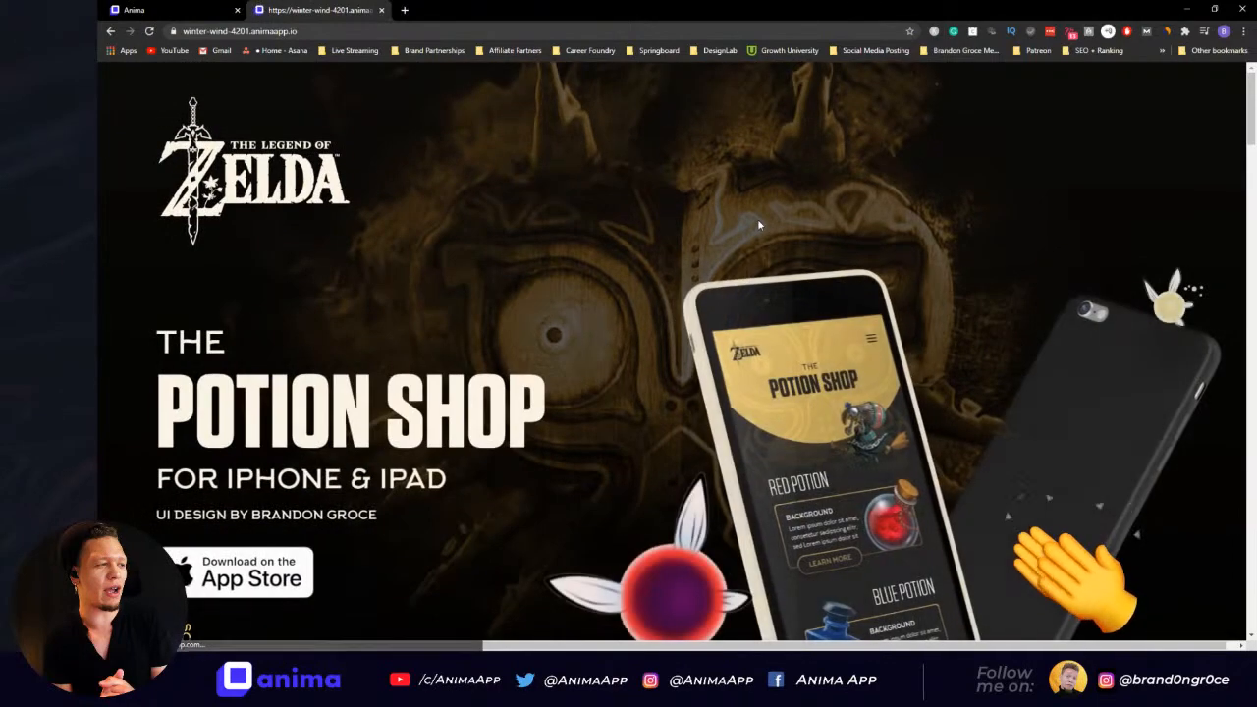
scroll(764, 224, down, 1)
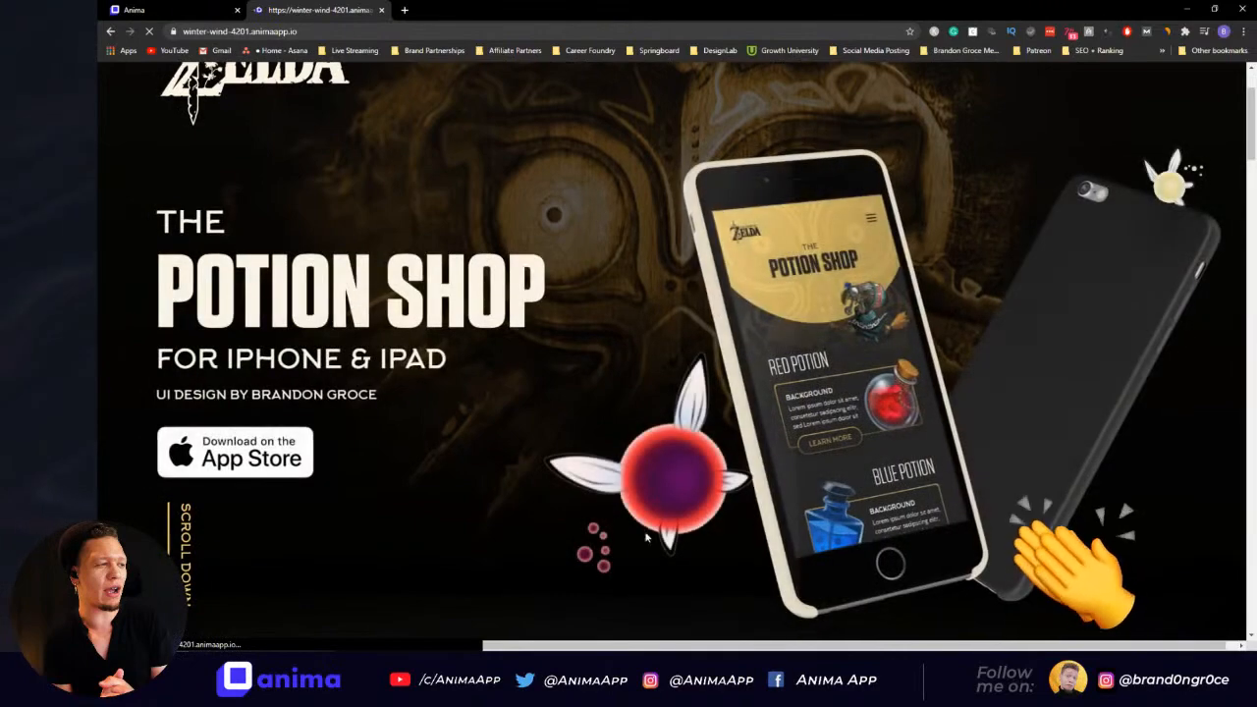
scroll(690, 395, down, 1)
scroll(690, 395, up, 2)
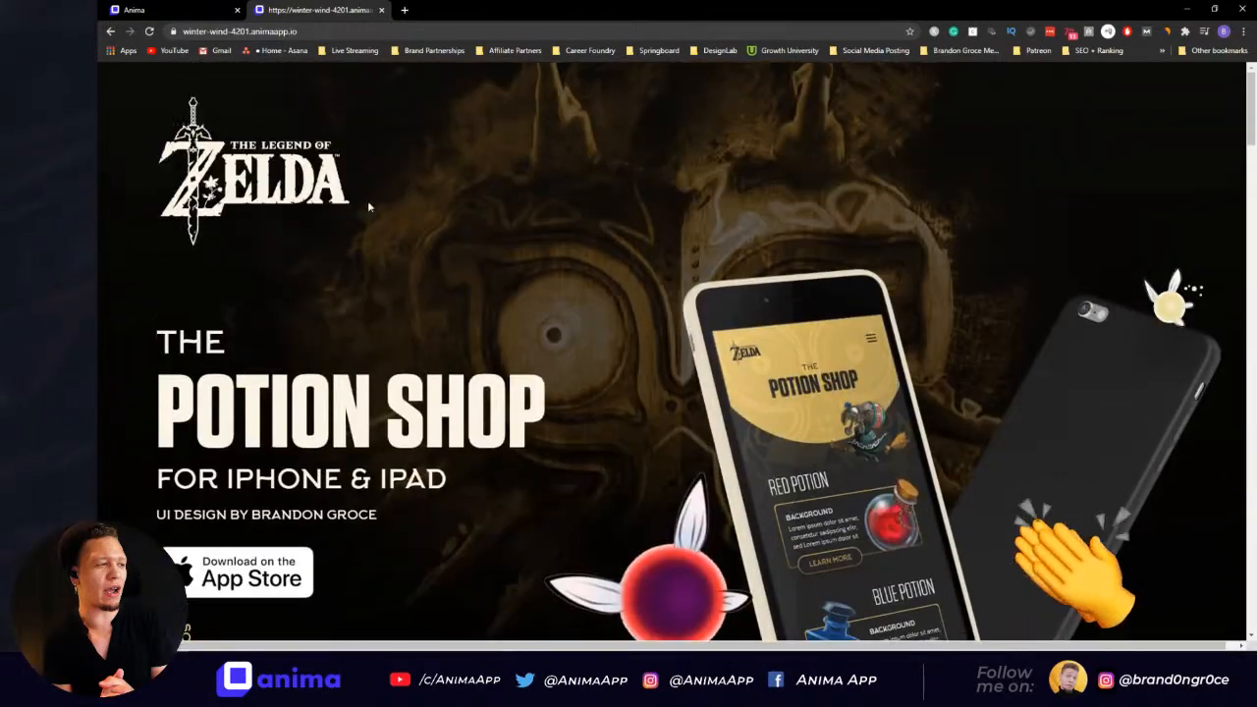
Step: Return to Adobe XD, close the prototype draft dialog and select the red fairy beside the phone mockup
click(133, 10)
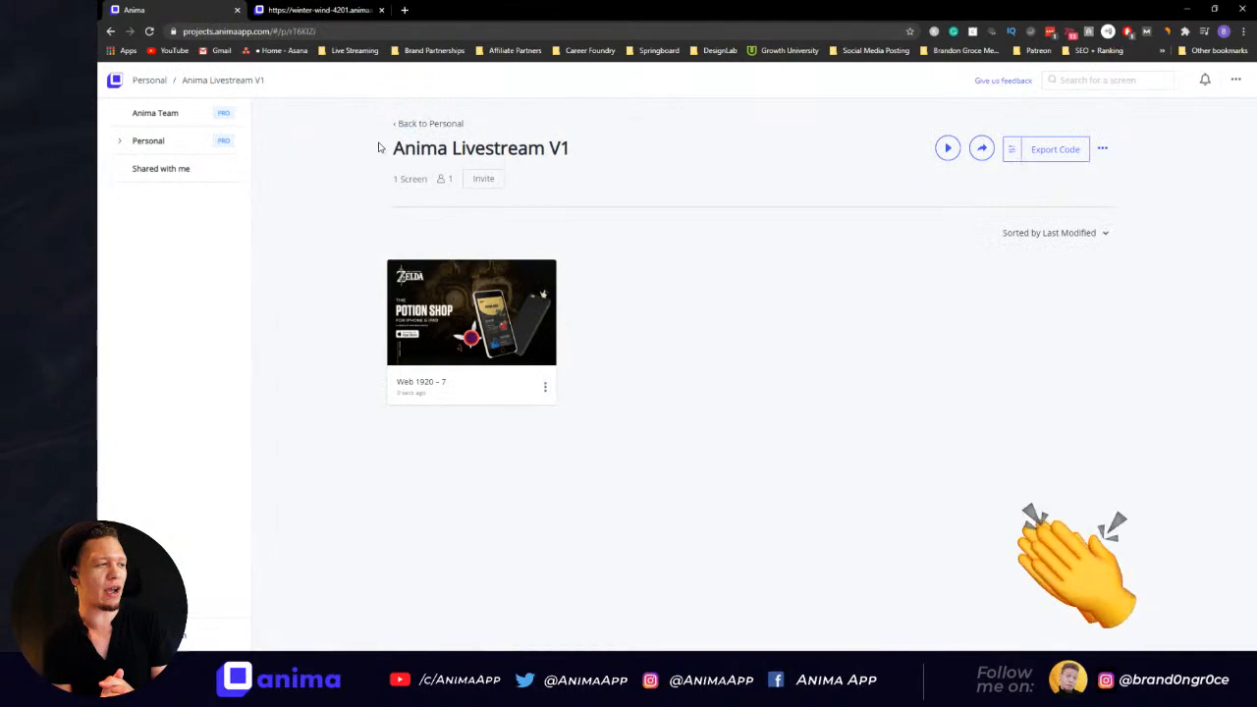
key(alt+Tab)
click(707, 423)
double_click(717, 427)
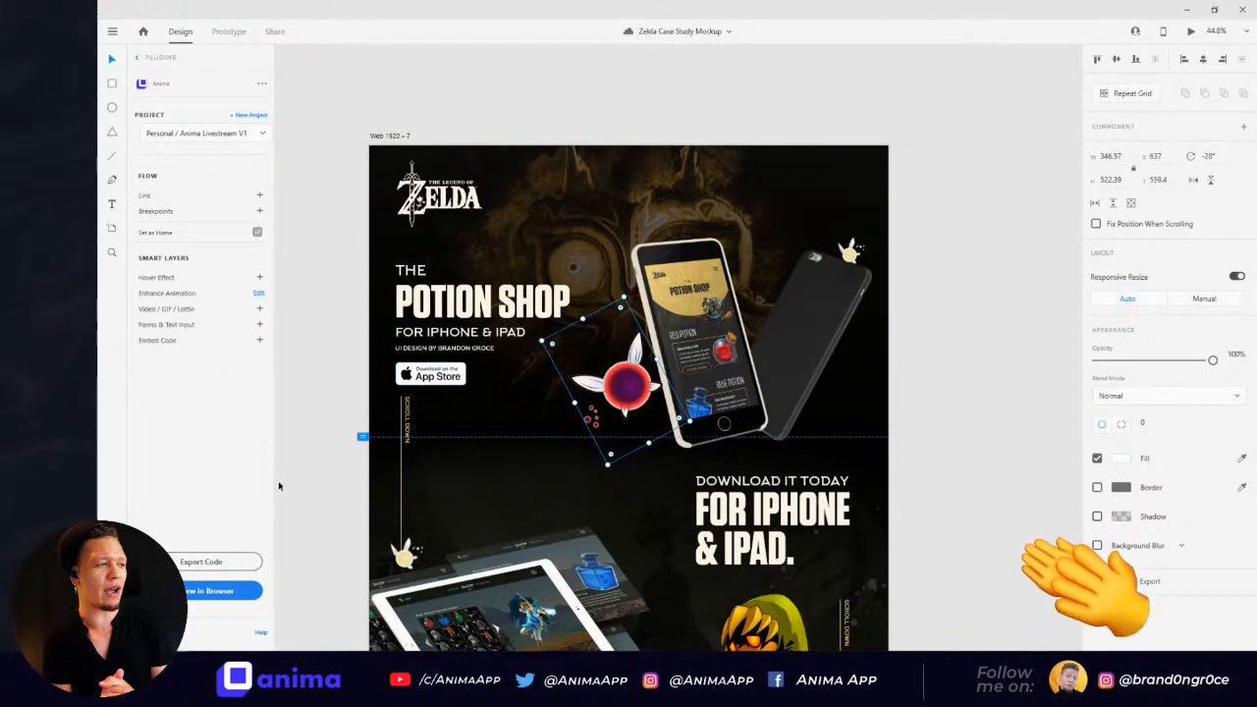
Step: Change the red fairy's entrance animation to the Move Right preset and save it
click(257, 294)
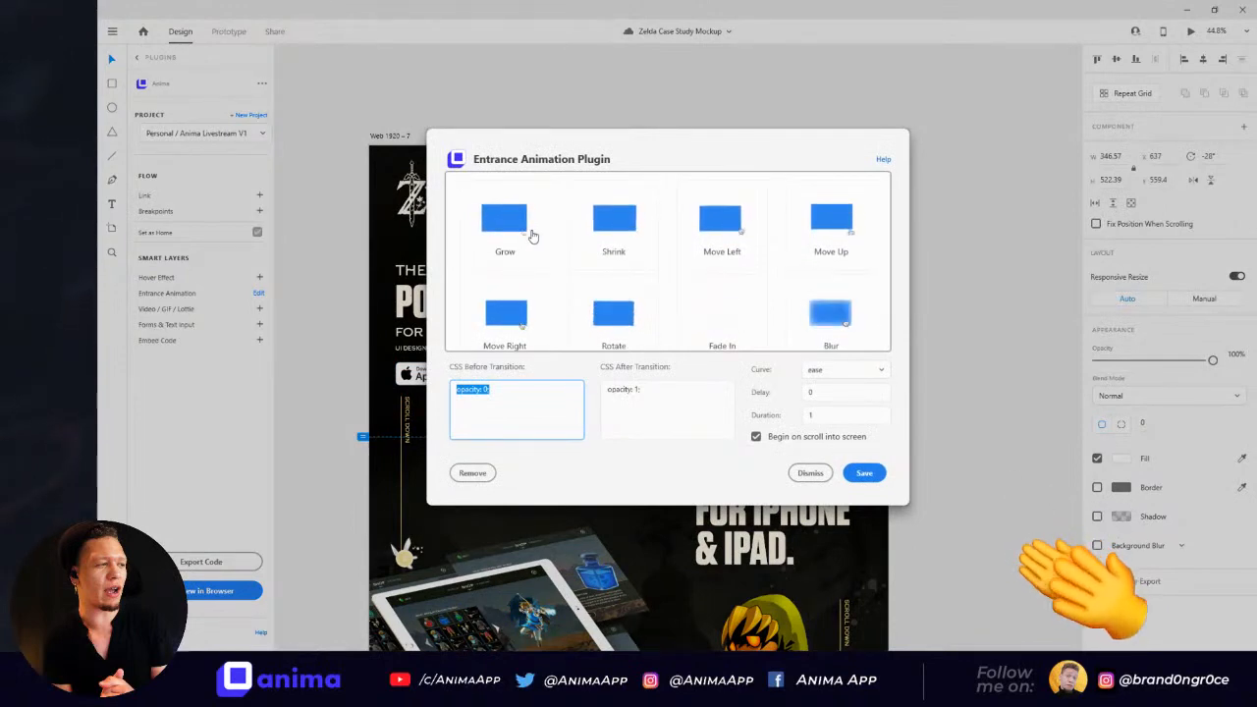
scroll(530, 234, down, 1)
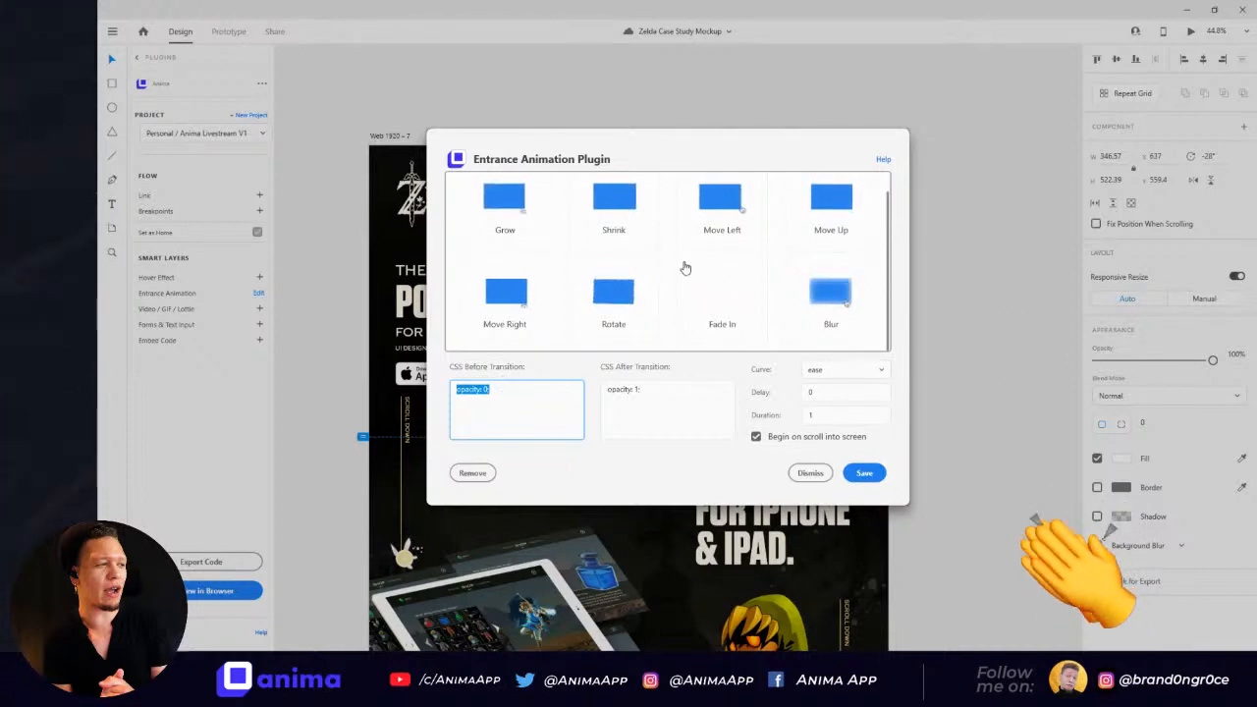
click(519, 304)
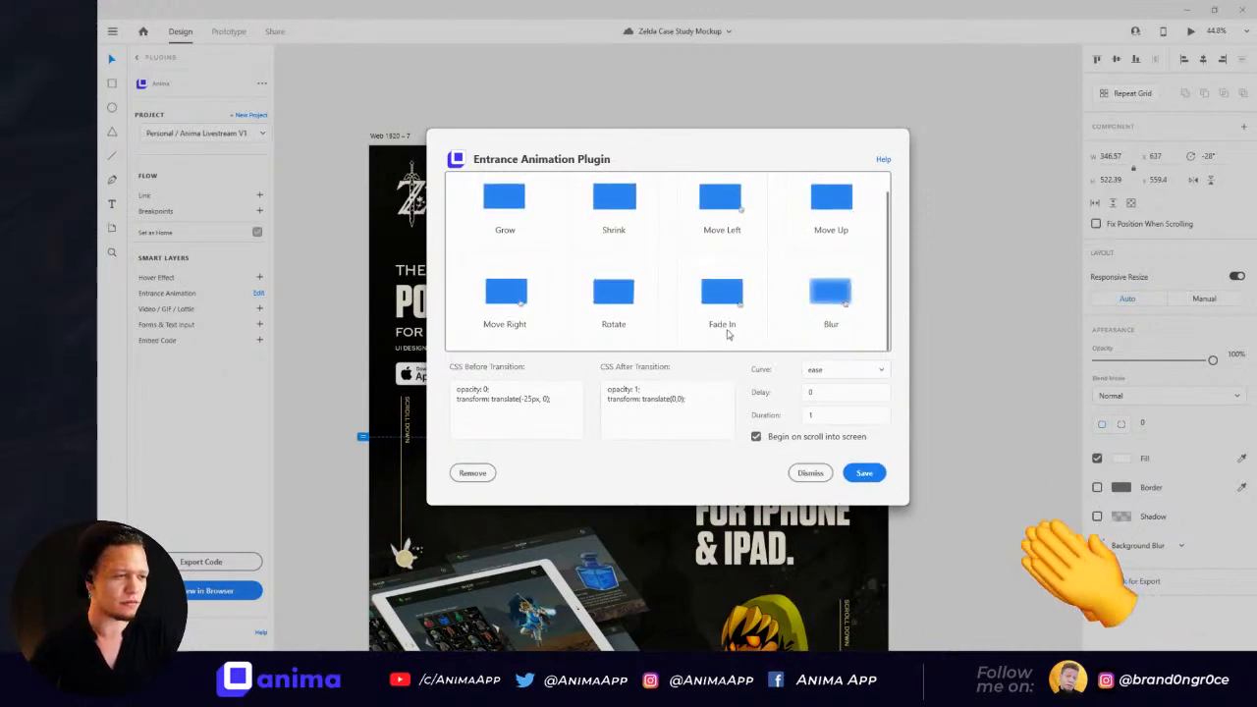
click(727, 293)
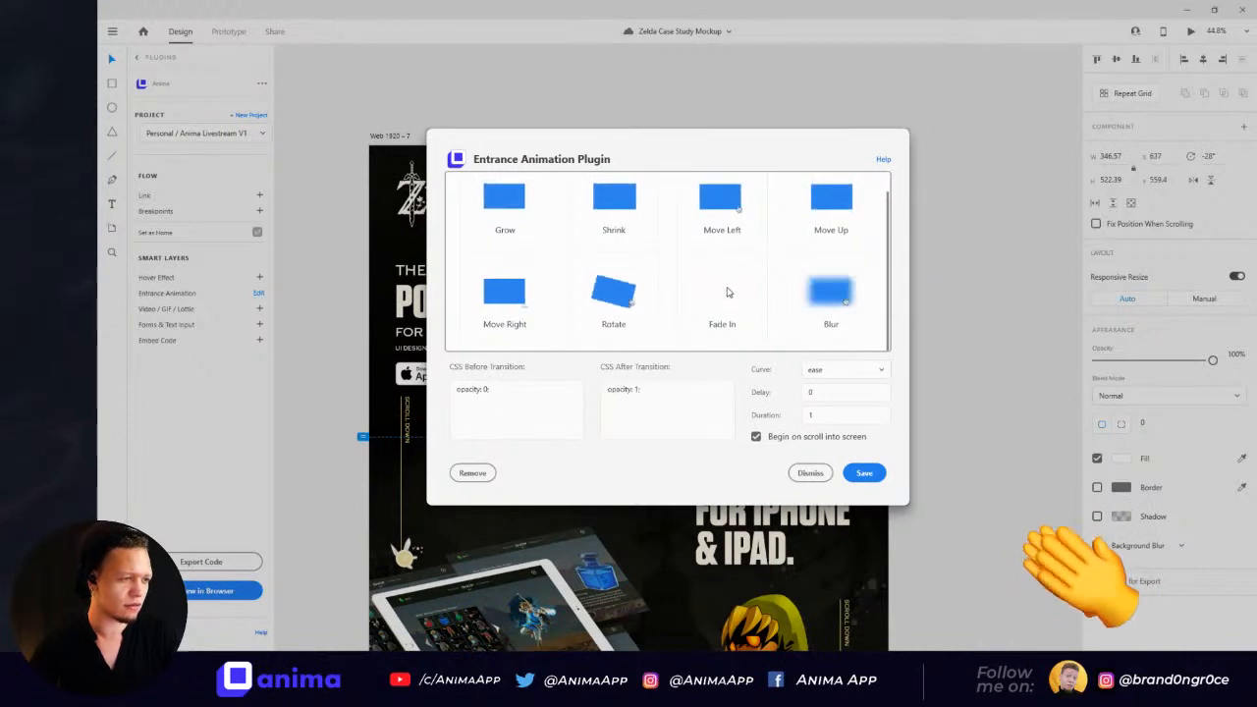
click(507, 301)
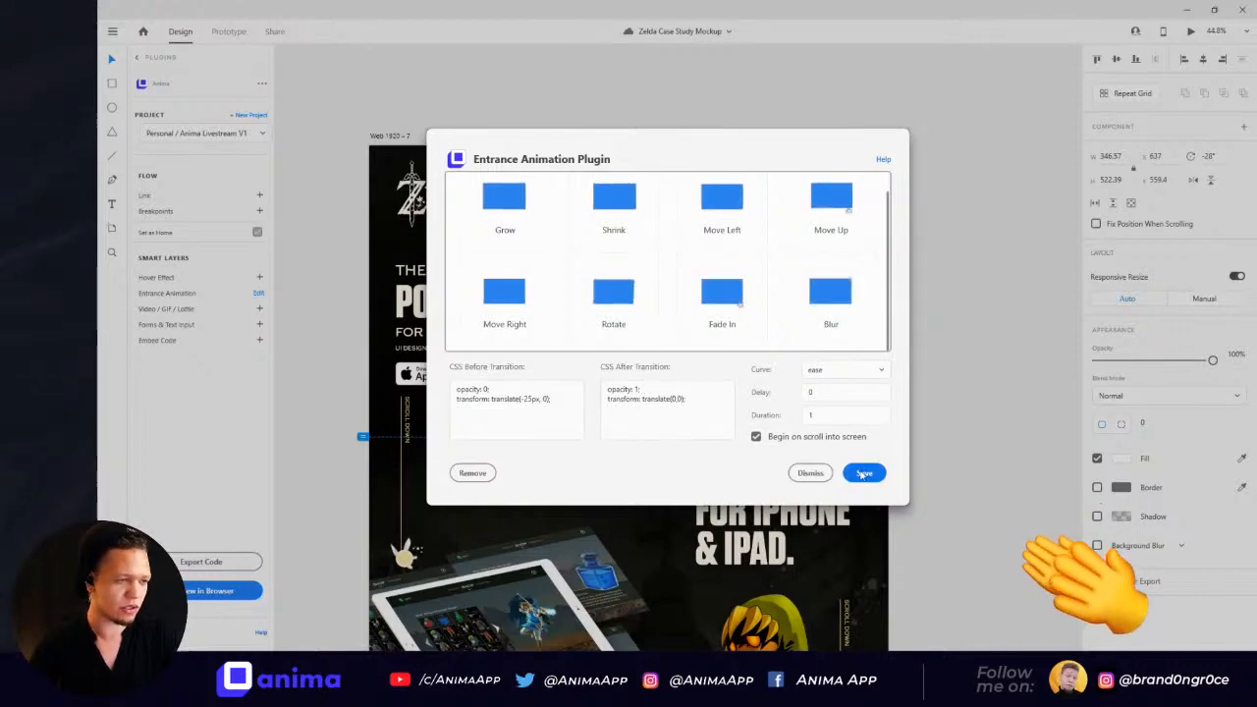
click(864, 472)
Step: Give the small yellow fairy above the black phone a Move Left entrance animation starting at translate(100px, 0) and save it
click(851, 252)
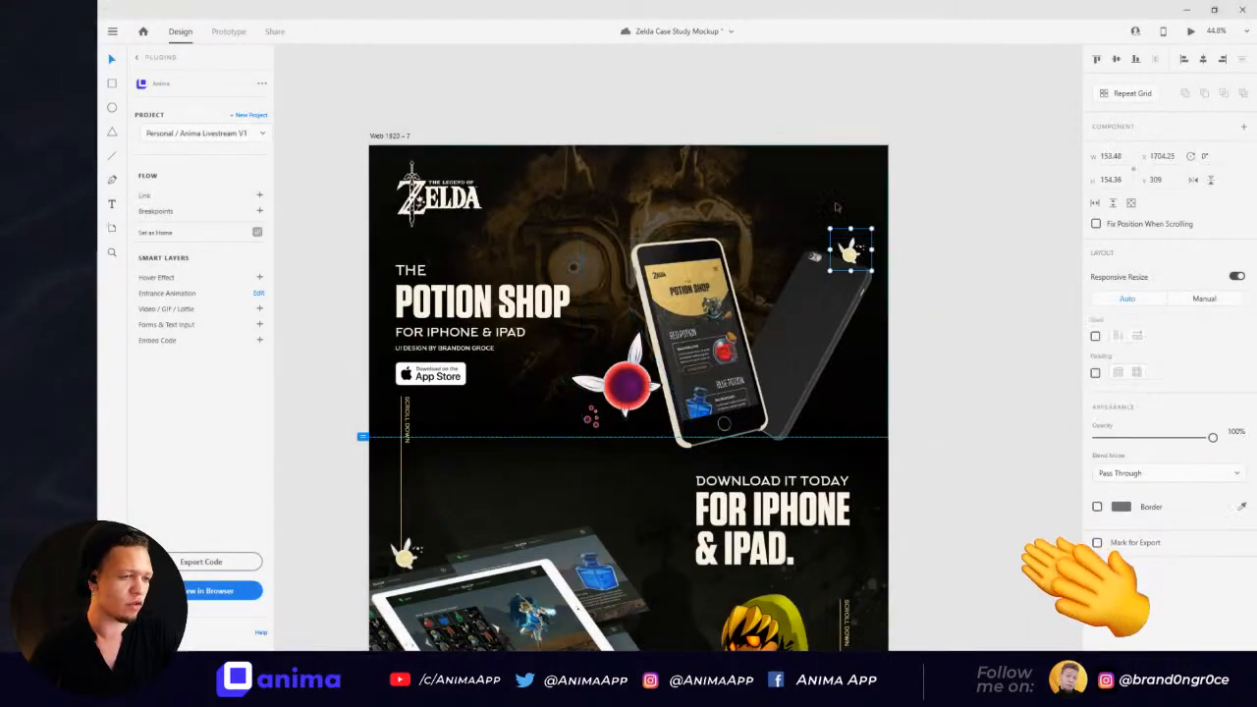
click(257, 296)
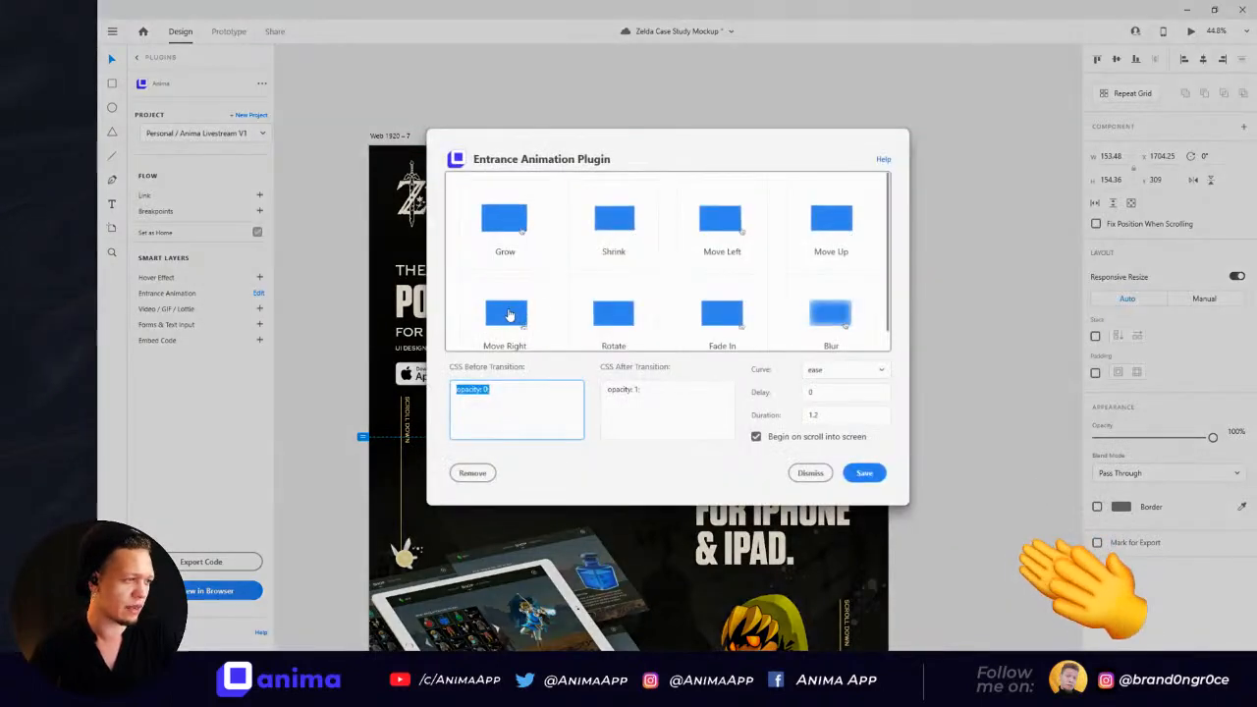
click(722, 224)
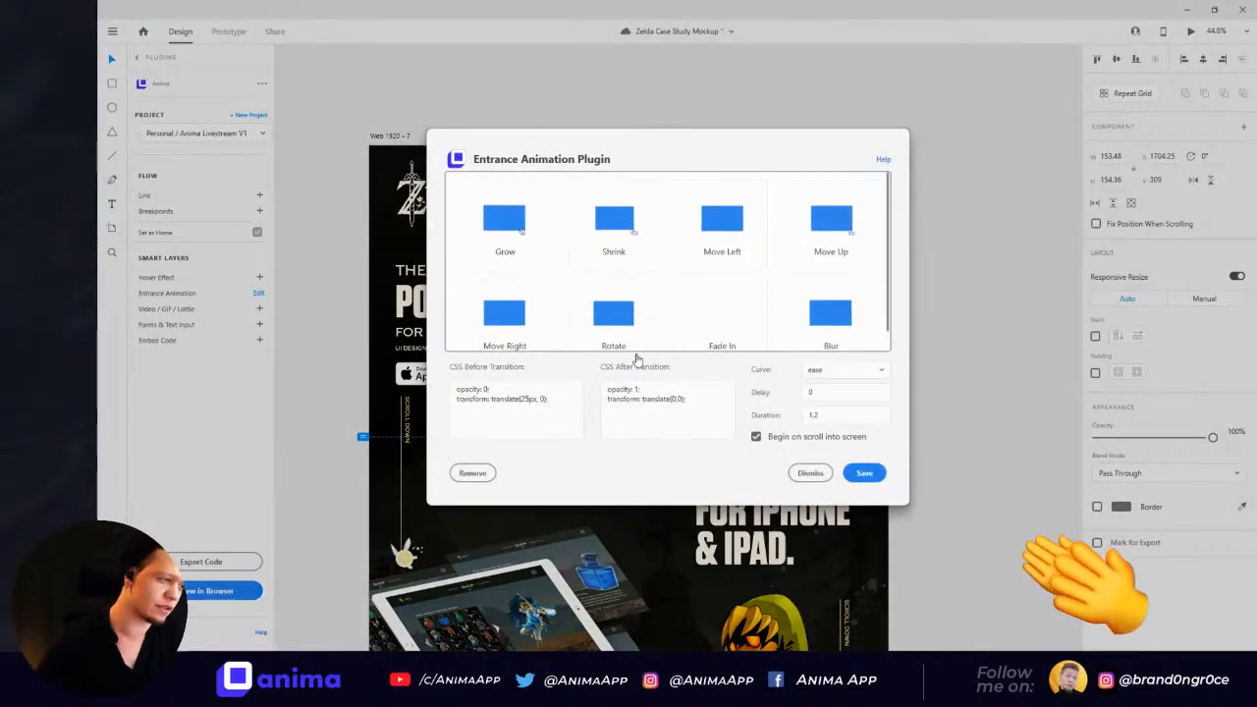
click(531, 399)
click(530, 399)
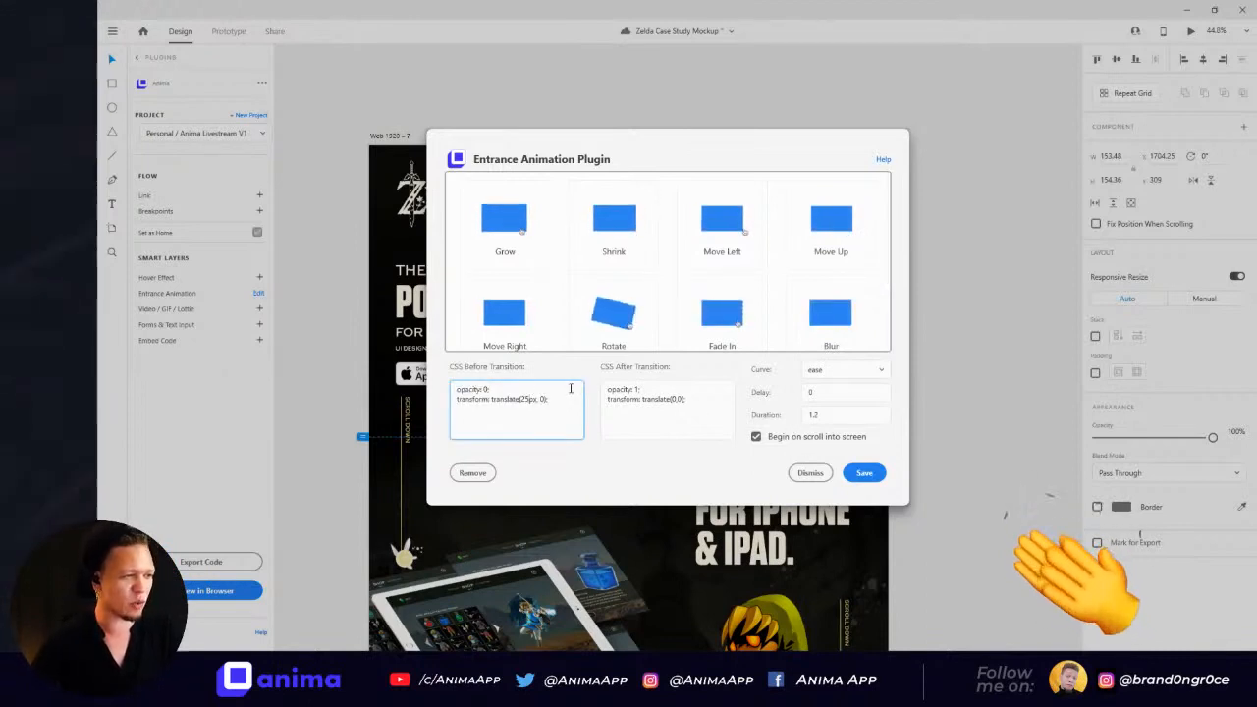
key(BackSpace)
key(BackSpace)
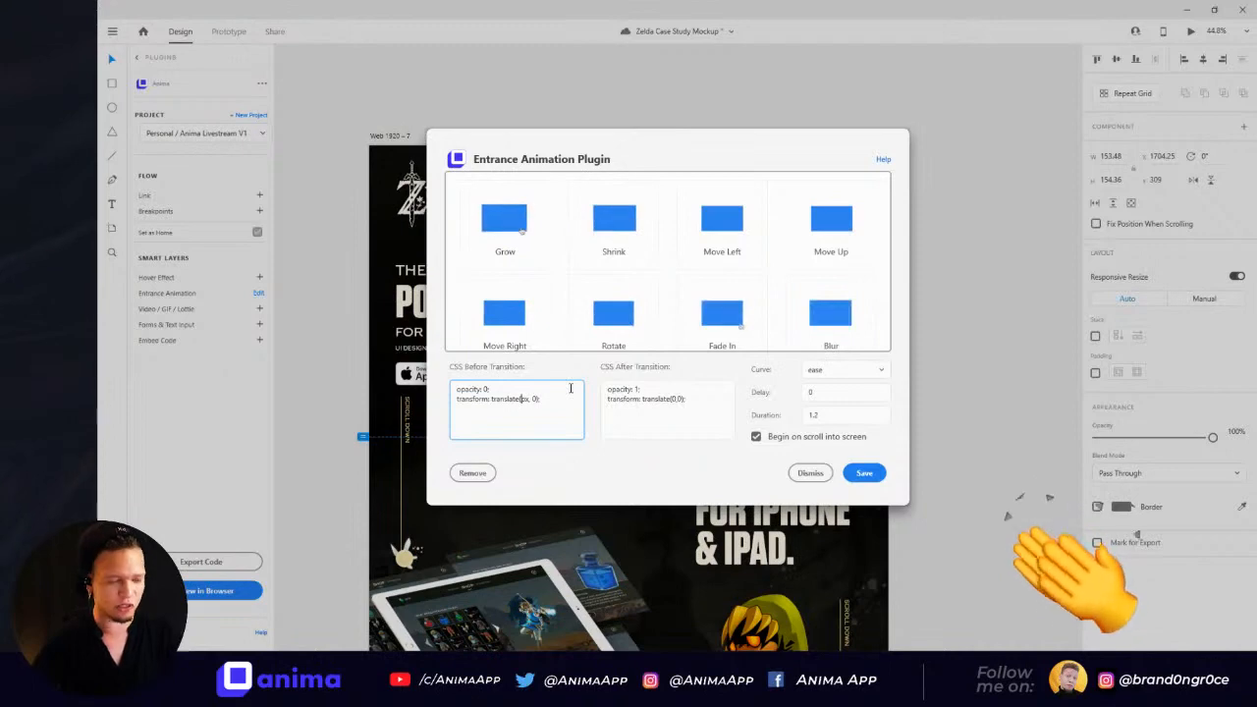
text(100)
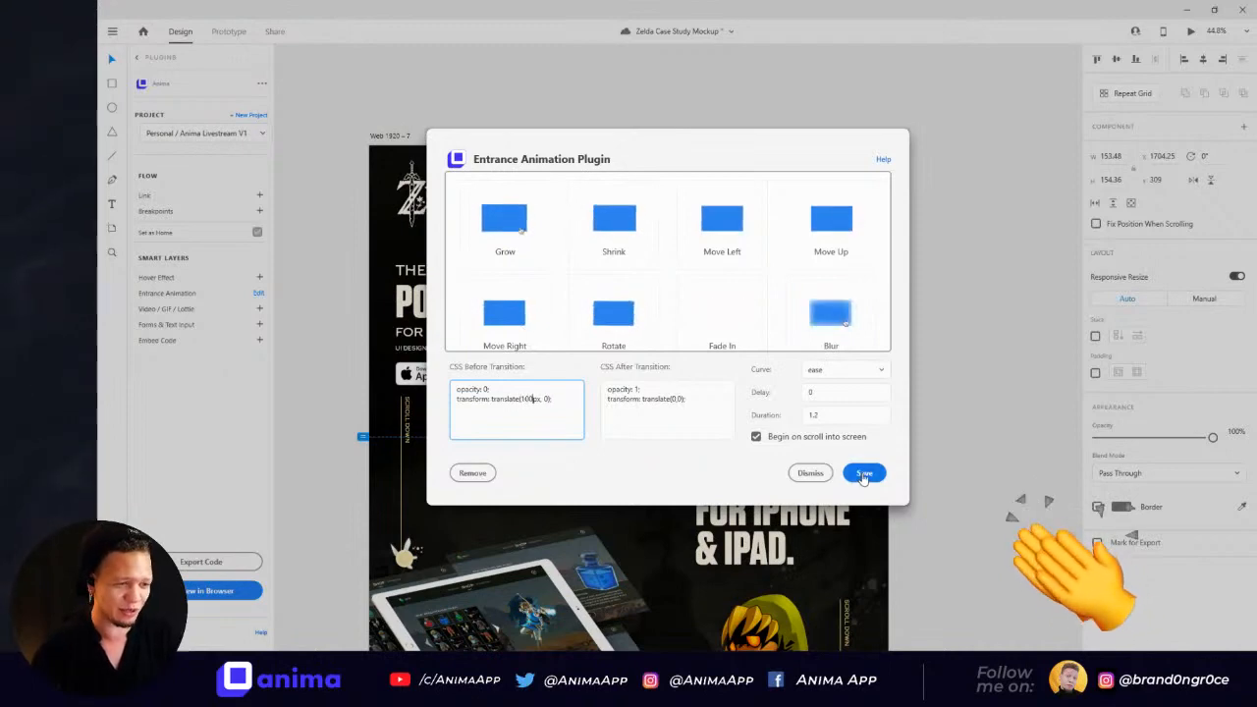
click(863, 474)
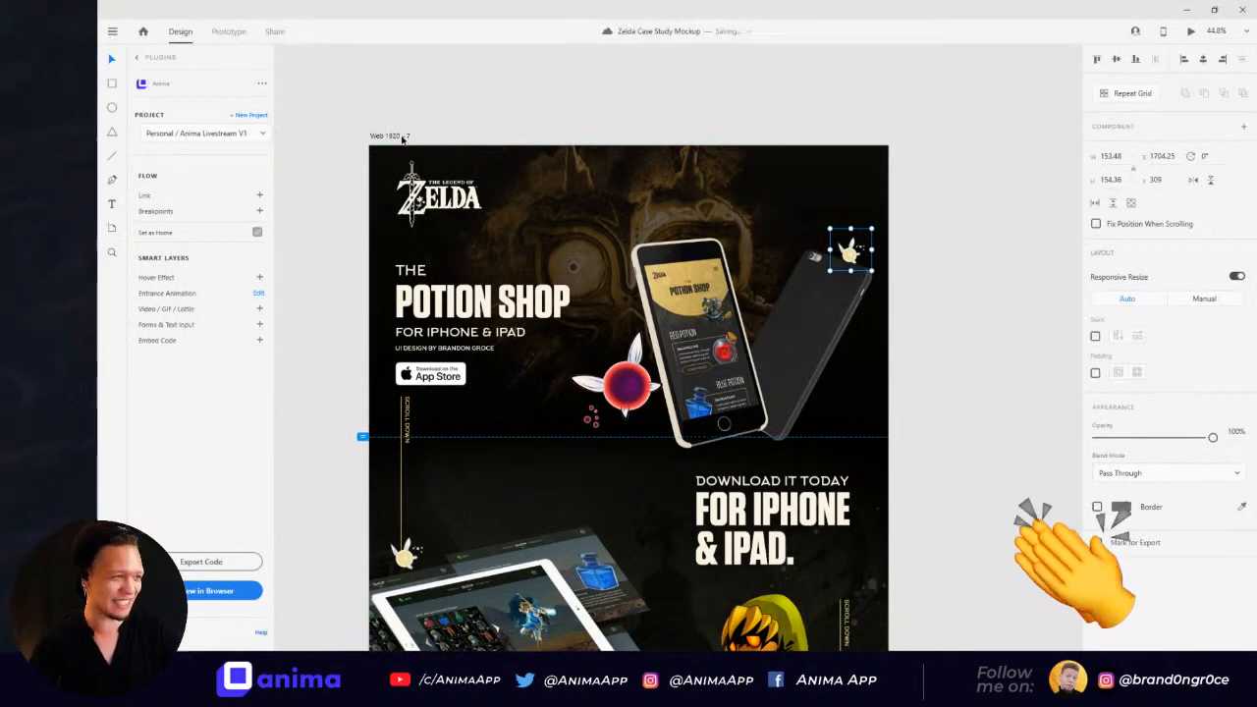
Step: Generate a new Anima draft of the Web 1920 – 7 artboard, open it in the browser and sync it to the project
key(alt+Tab)
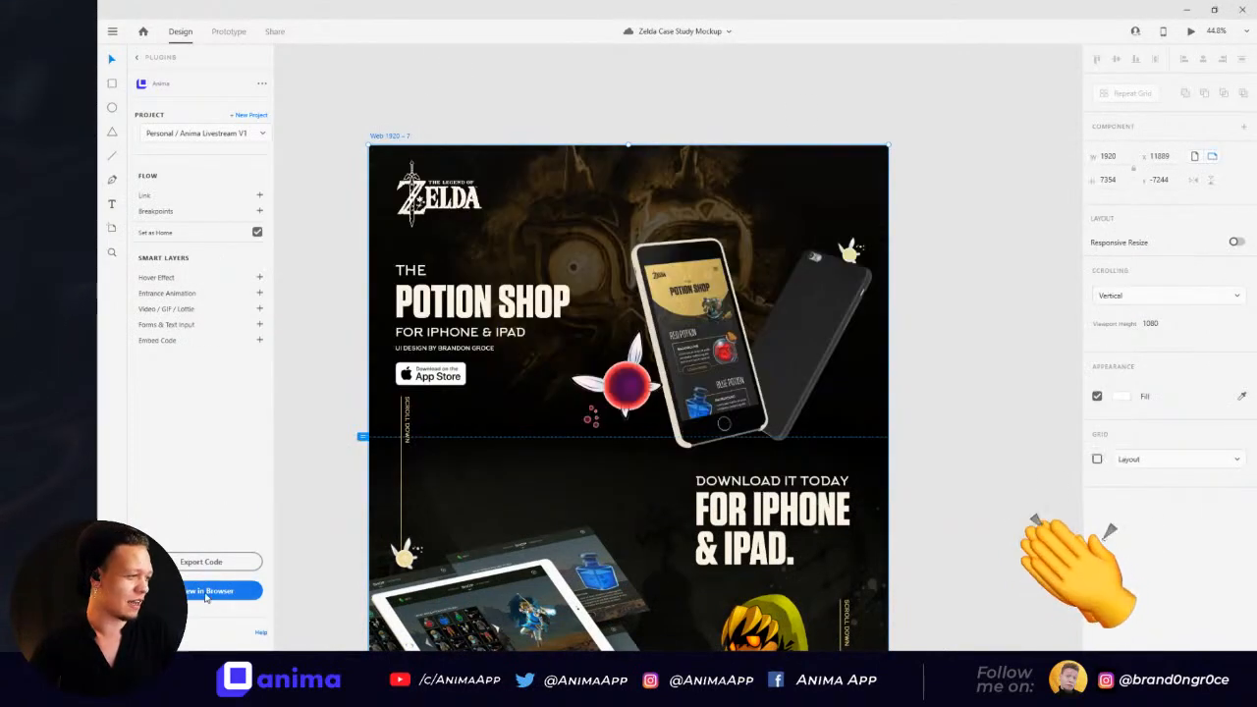
click(204, 597)
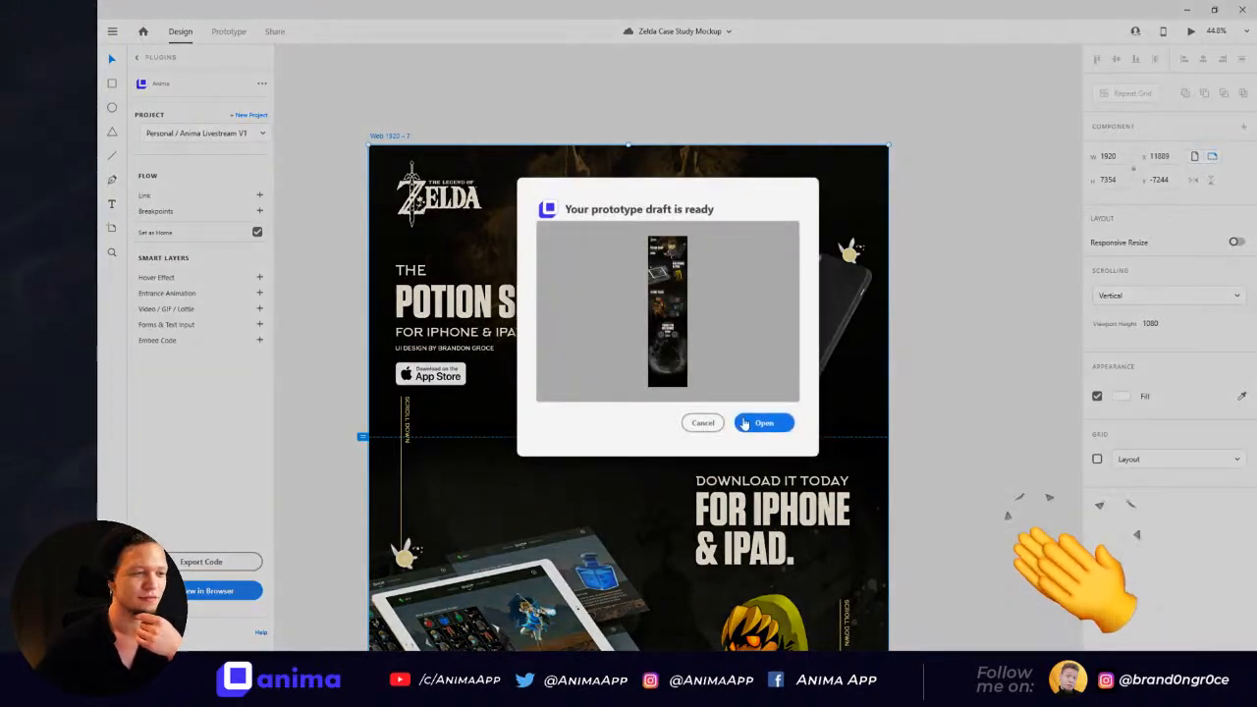
click(761, 423)
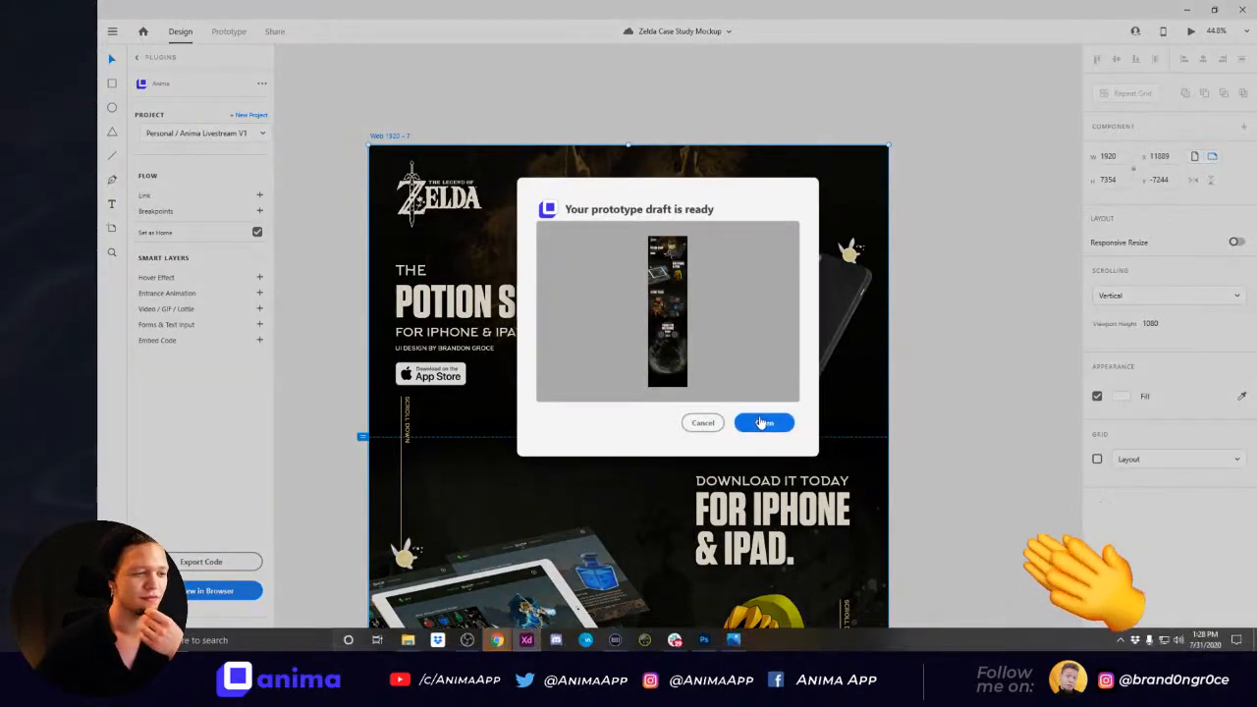
mouse_move(503, 638)
click(523, 585)
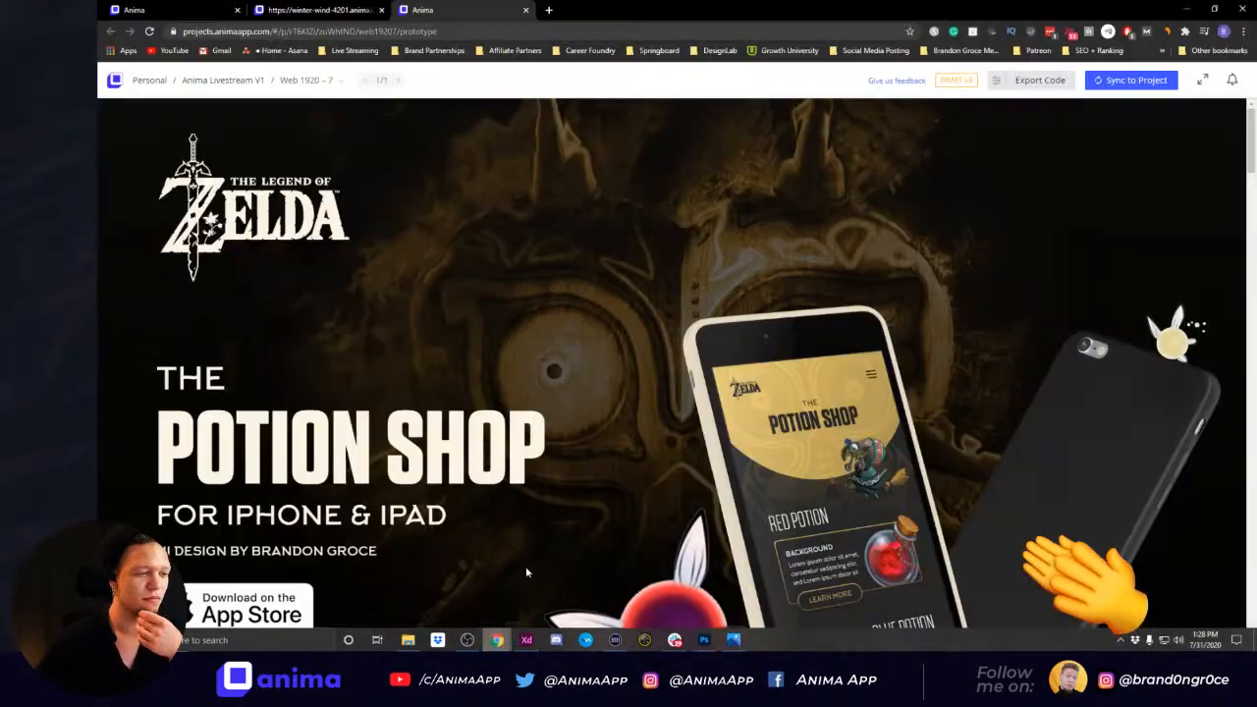
click(1139, 81)
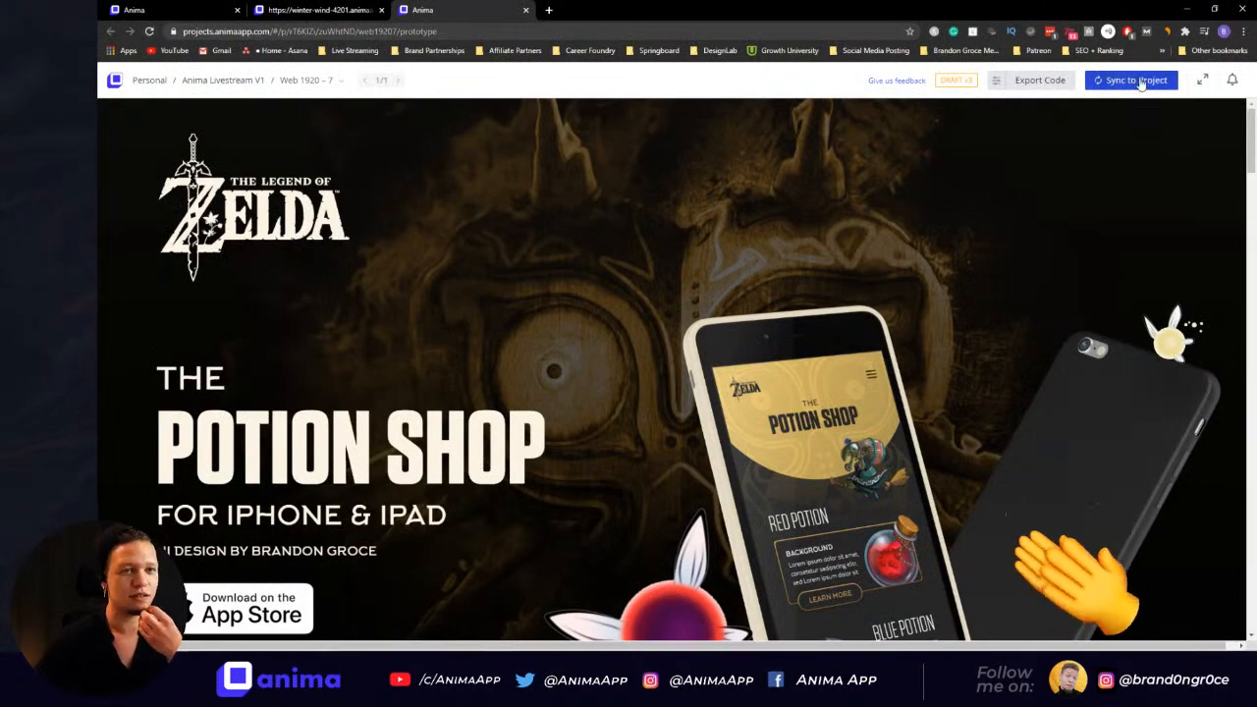
Step: Reload the published winter-wind-4201.animaapp.io page and check the two fairies' entrance animations in the hero section
click(317, 11)
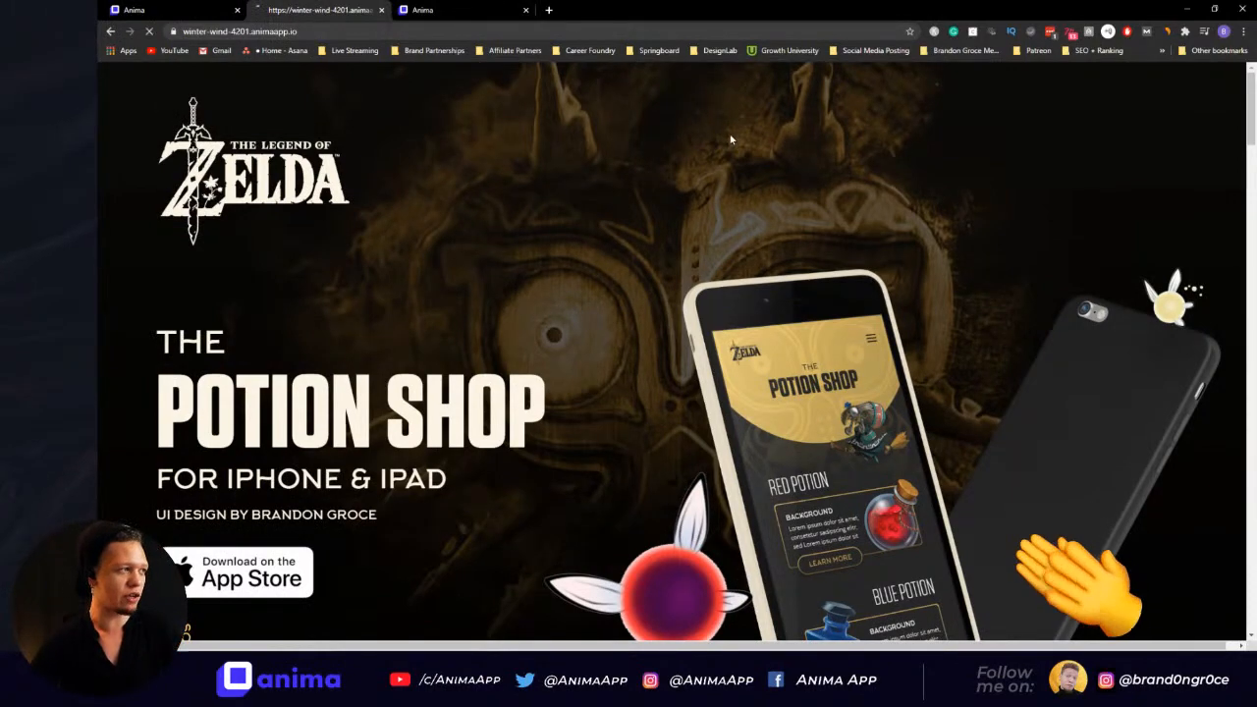
scroll(989, 284, down, 1)
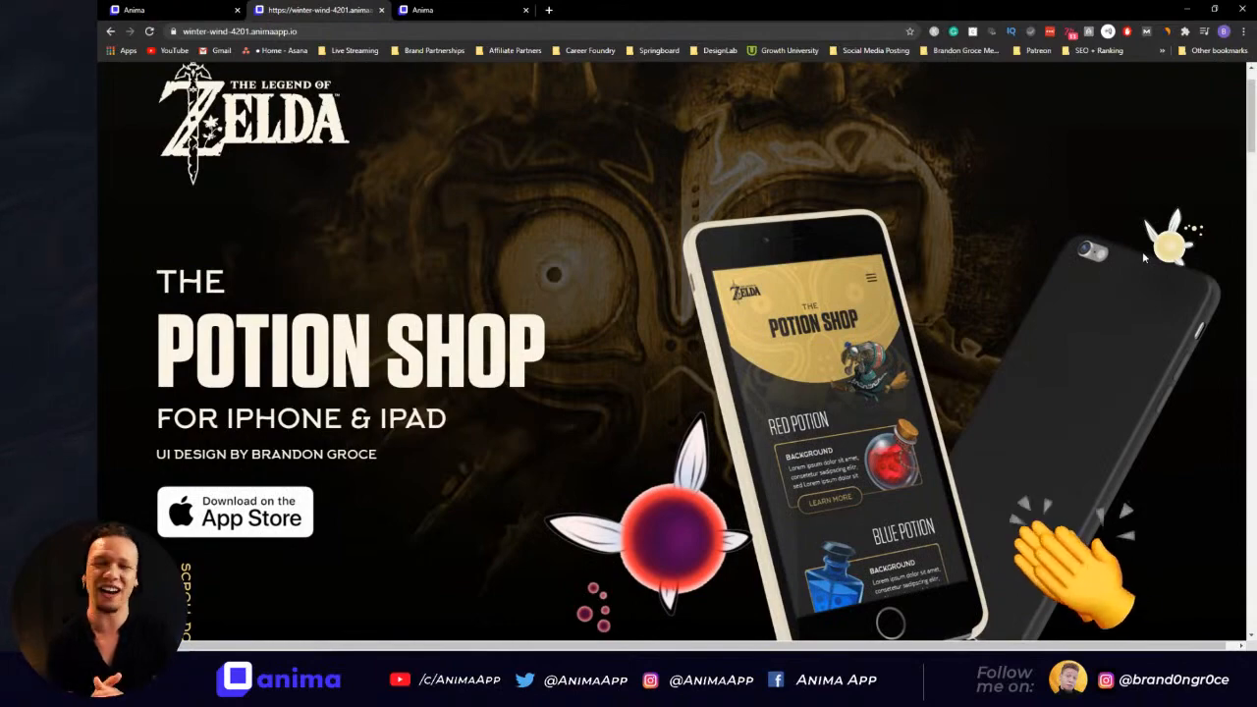
key(F5)
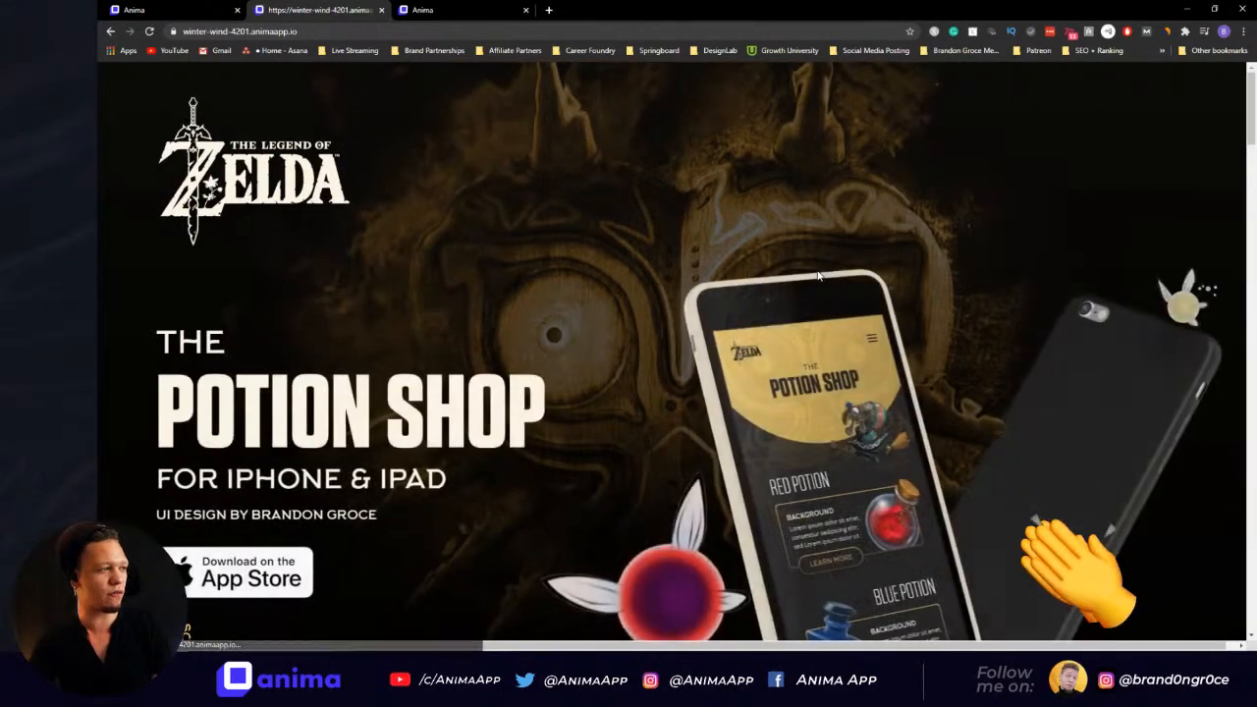
scroll(785, 408, down, 2)
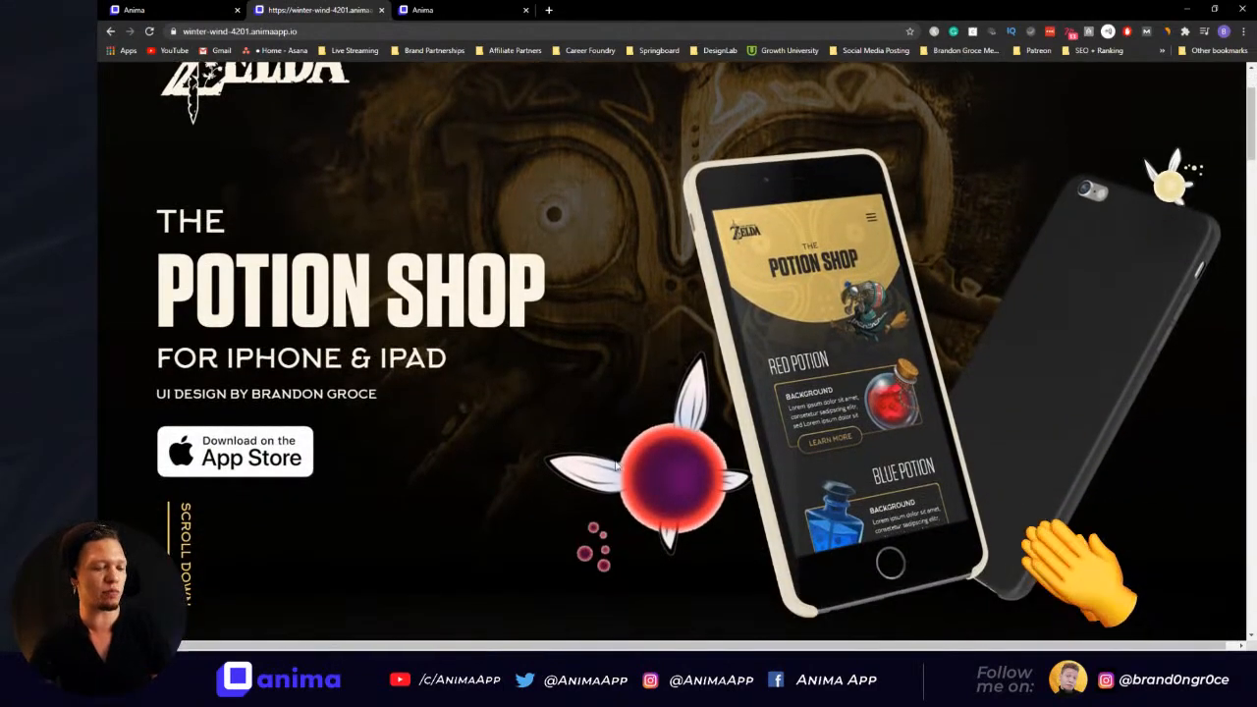
Step: Switch back to Adobe XD and set the red fairy's entrance animation to start at translate(-75px, 0)
click(204, 12)
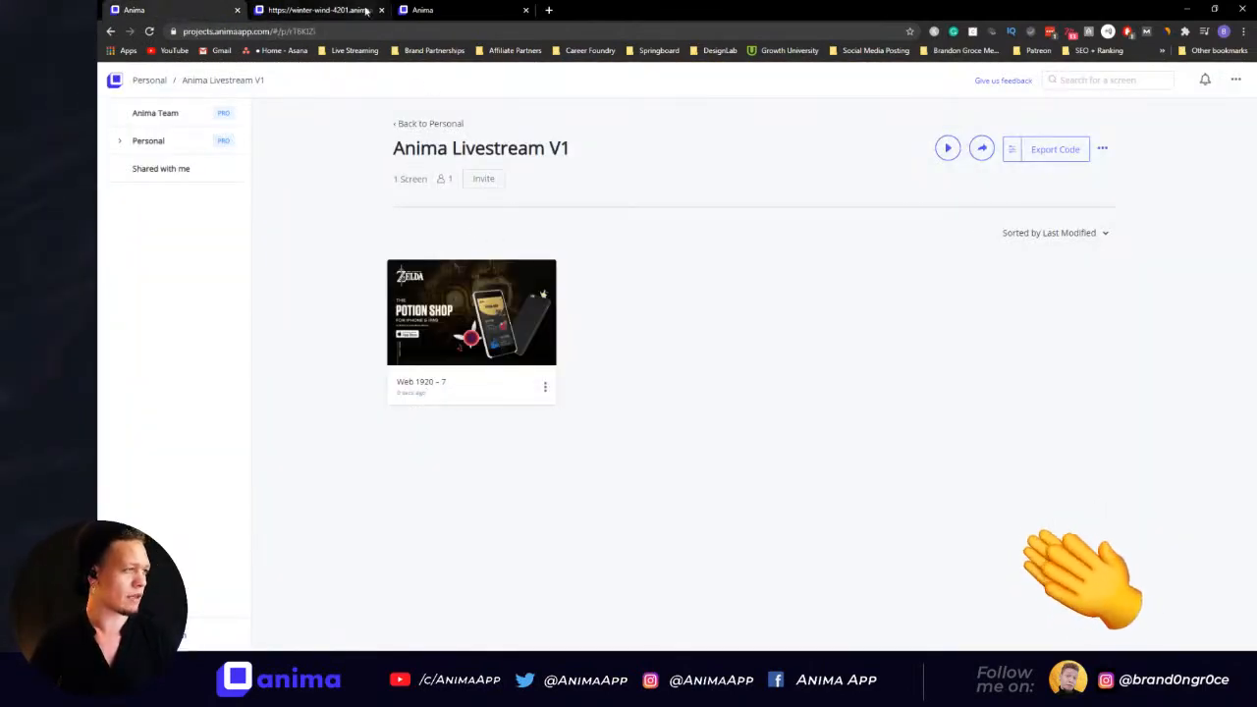
key(alt+Tab)
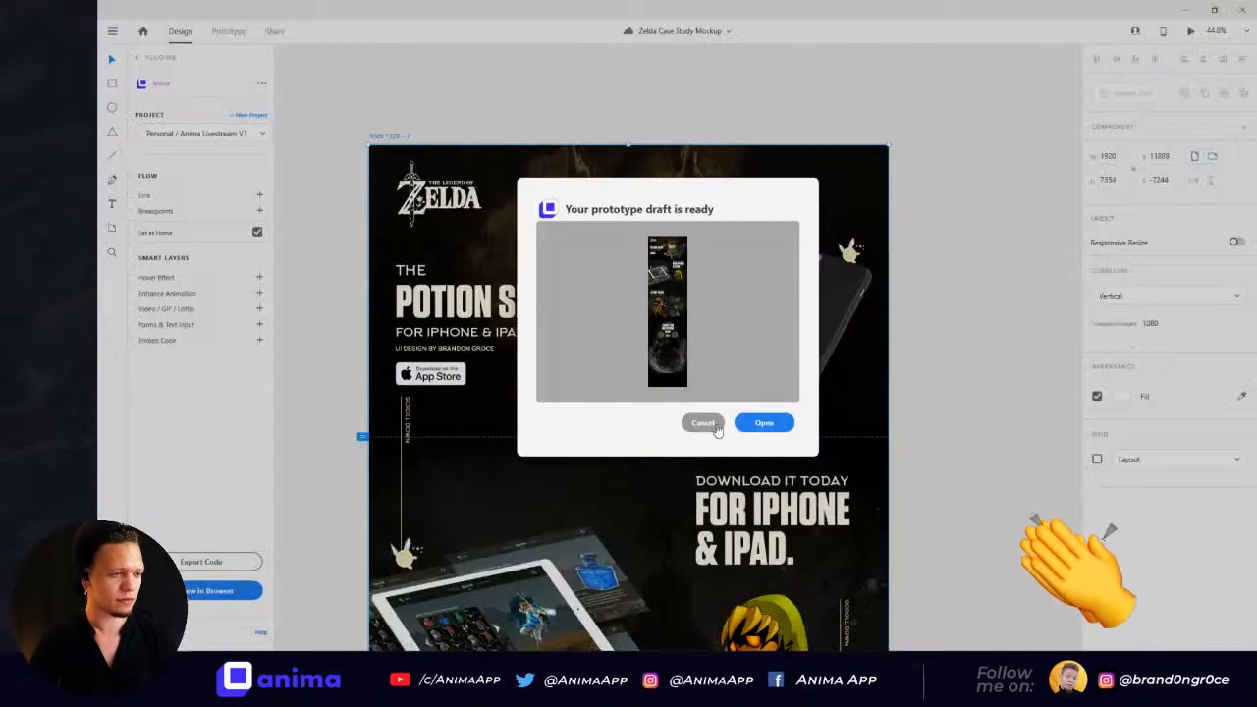
click(702, 425)
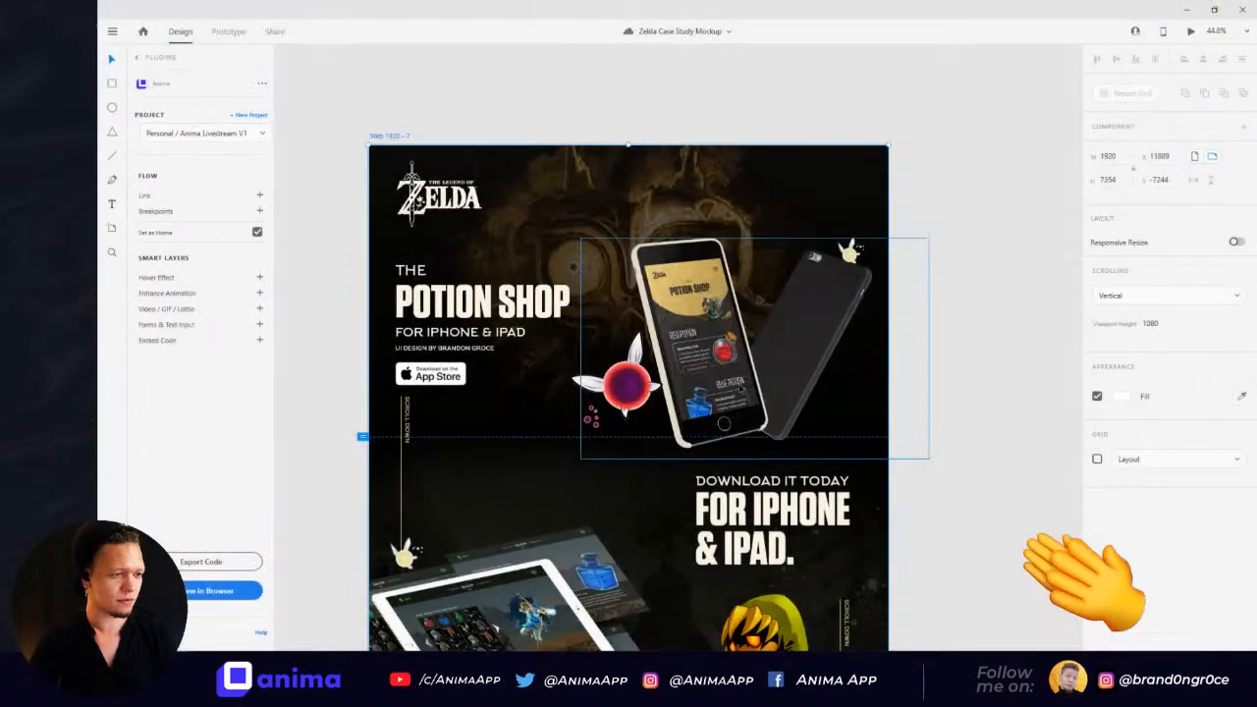
click(259, 292)
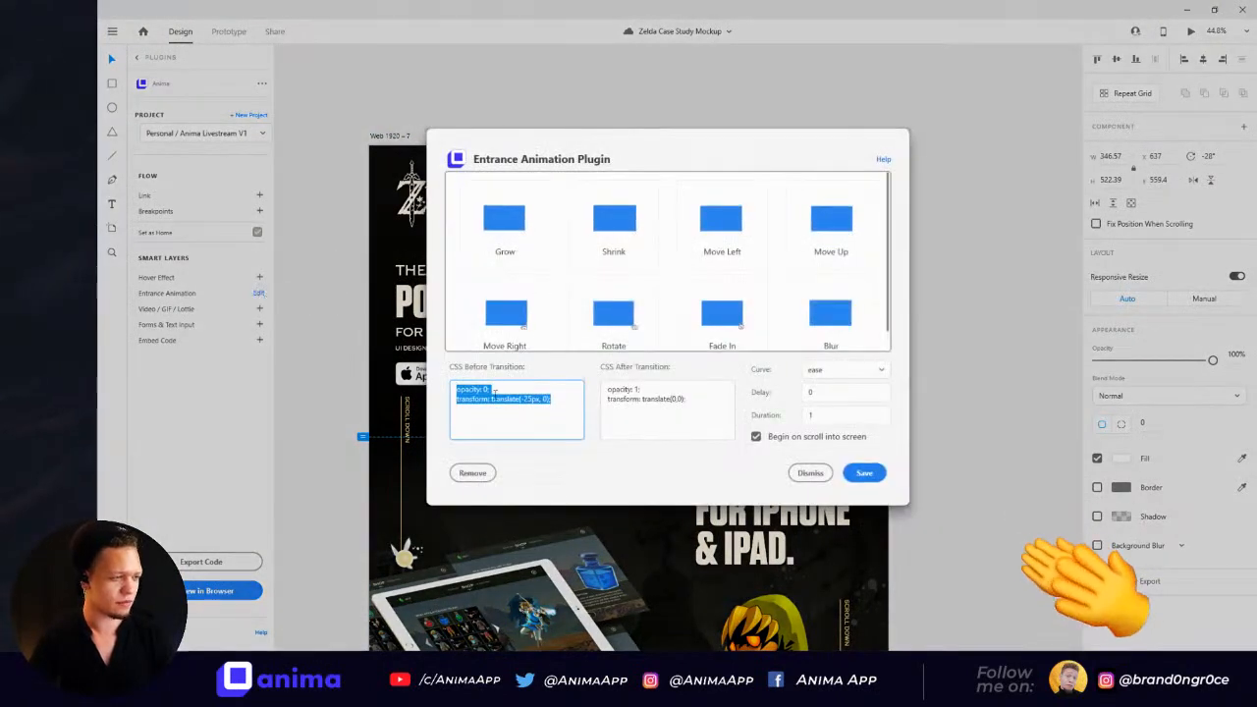
click(532, 399)
drag(533, 399, 526, 400)
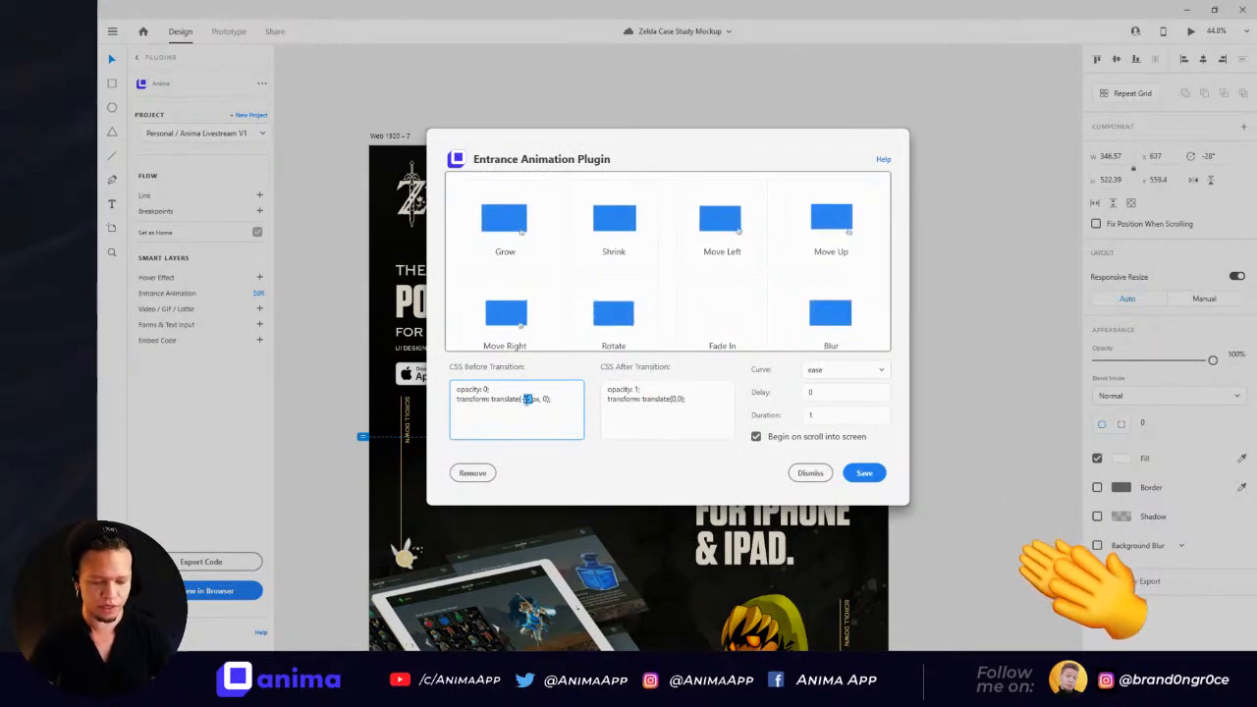
text(75)
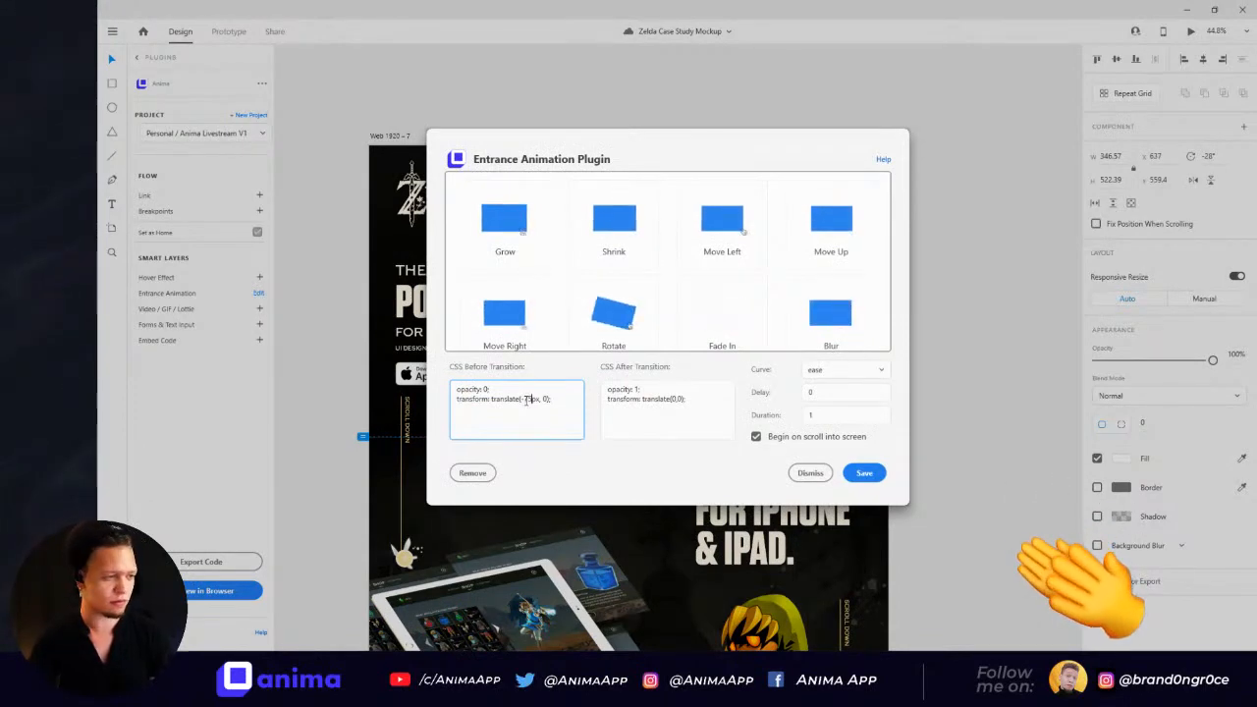
click(860, 477)
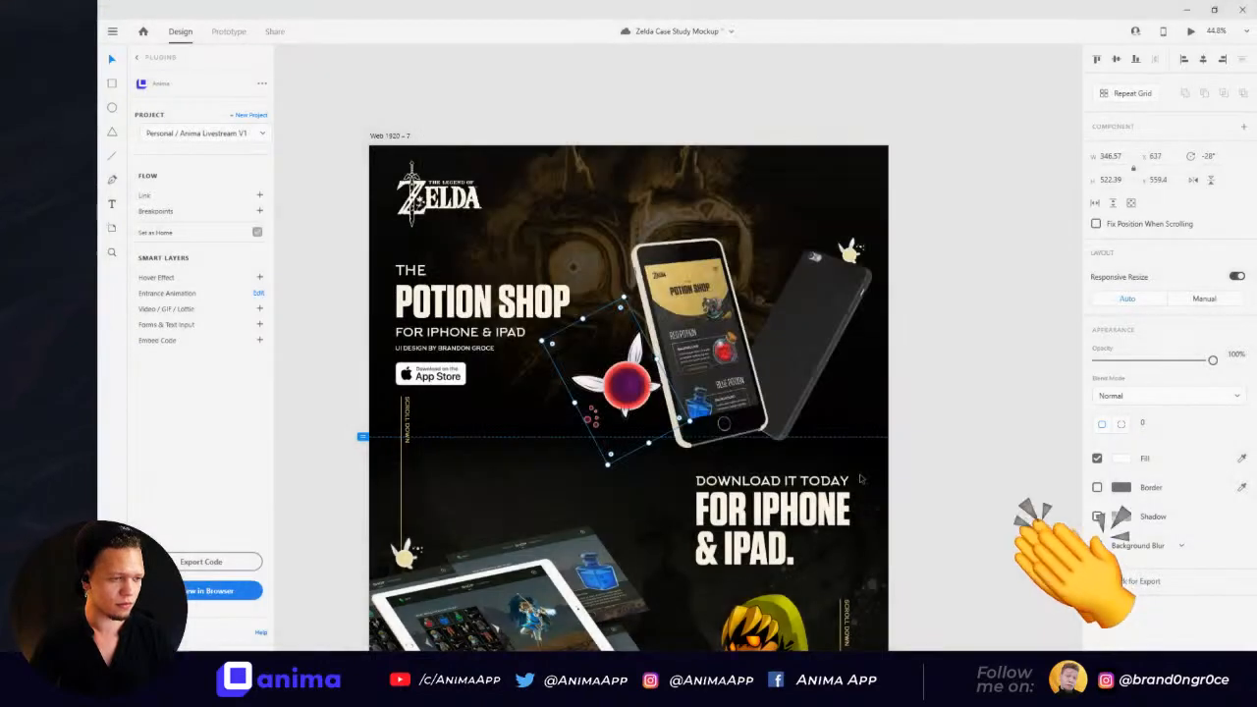
Step: Generate an updated Anima draft, open it in the browser and close the previous draft's tab
click(222, 586)
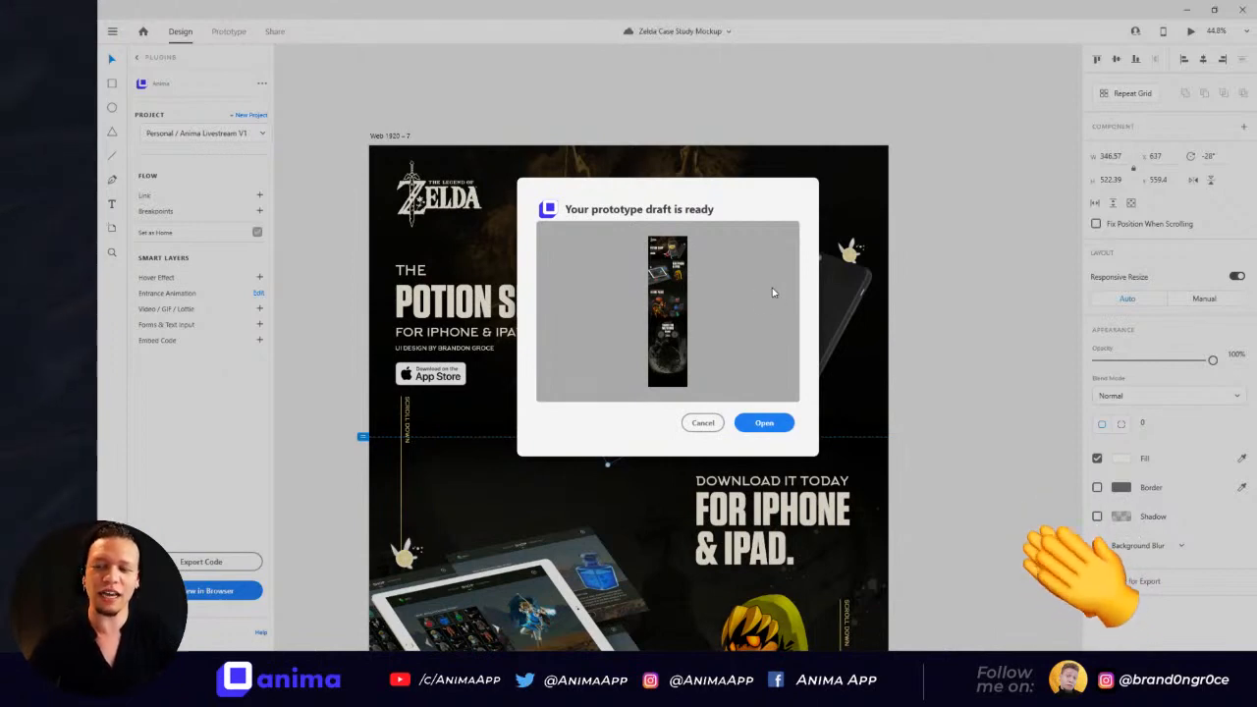
click(776, 426)
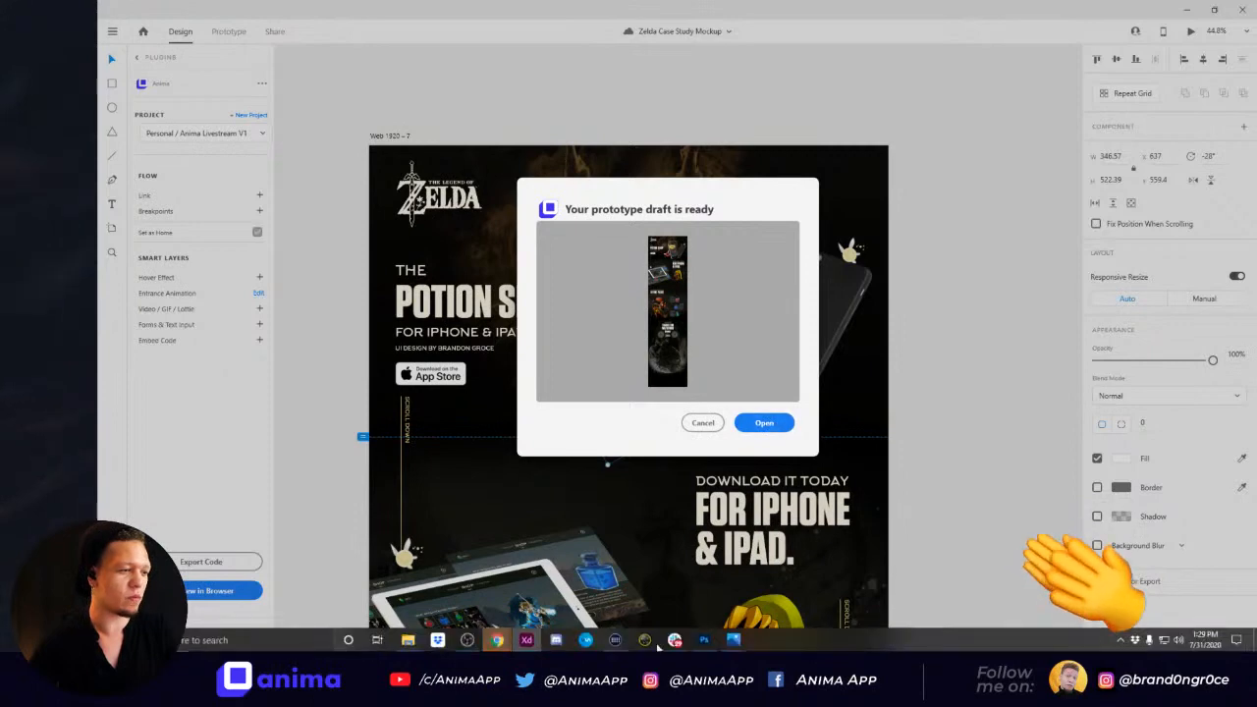
click(497, 640)
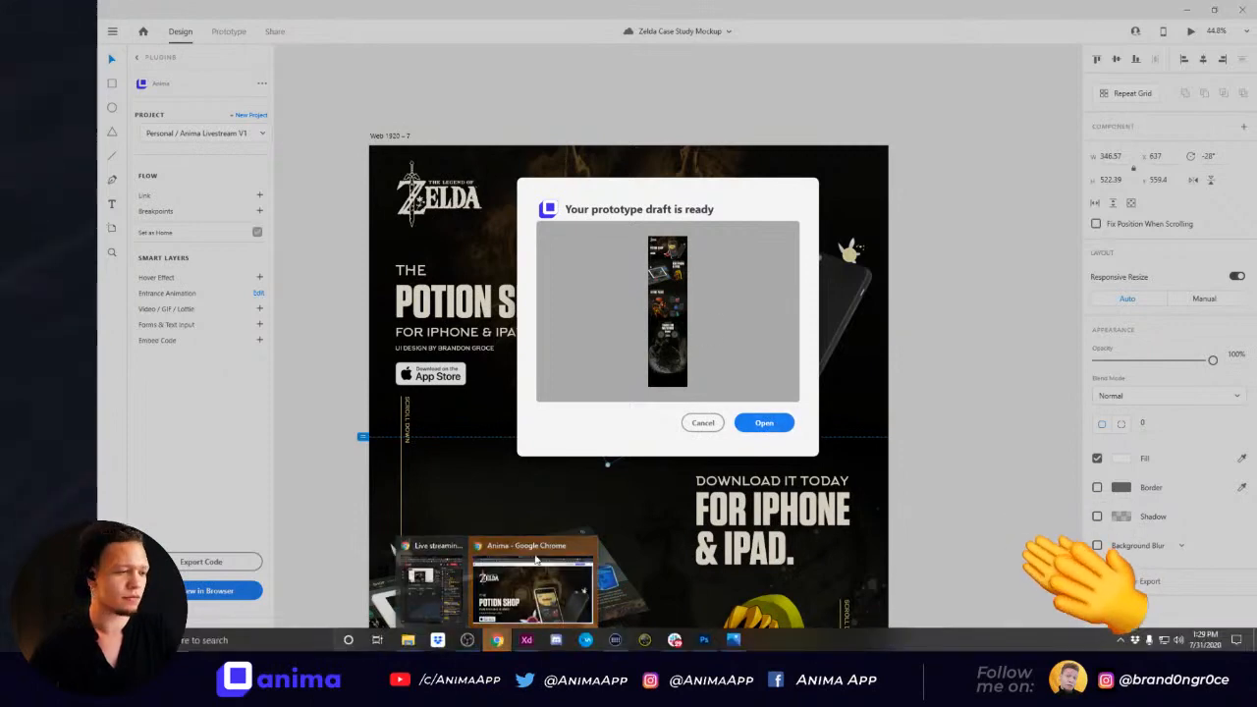
click(534, 583)
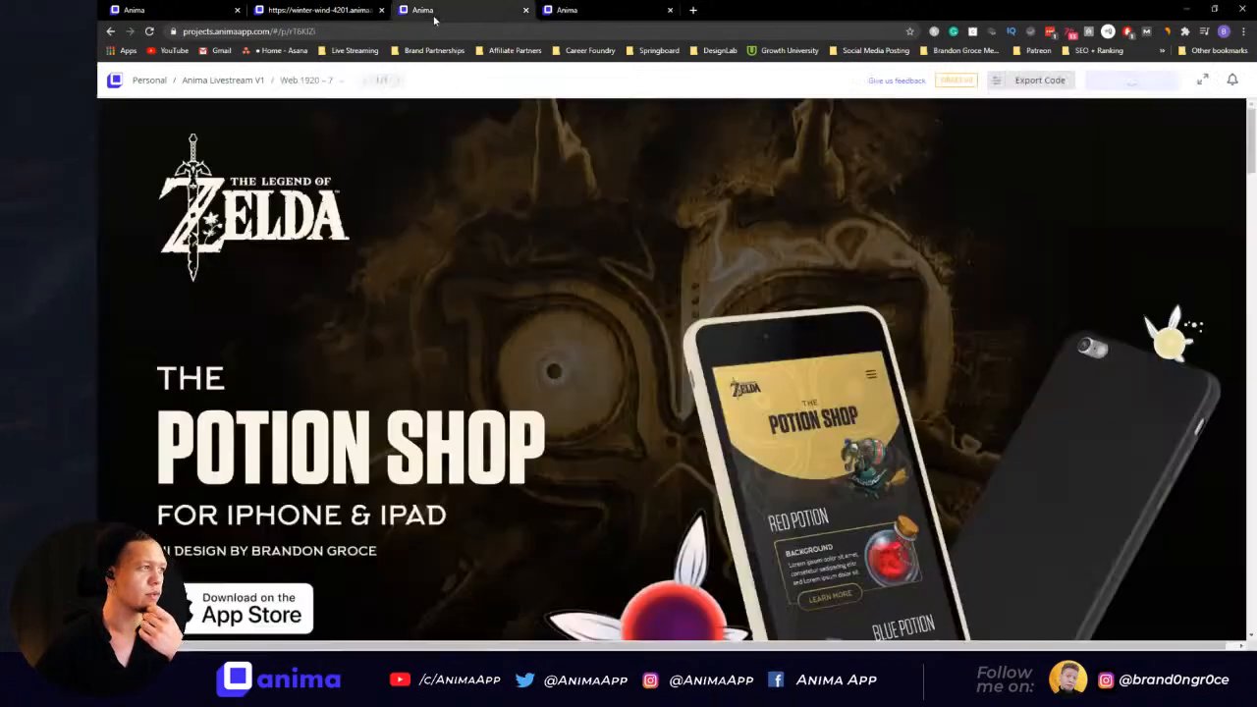
click(524, 10)
Step: Reload the published page and examine the hero section's entrance animations, including the red fairy's longer movement
click(366, 12)
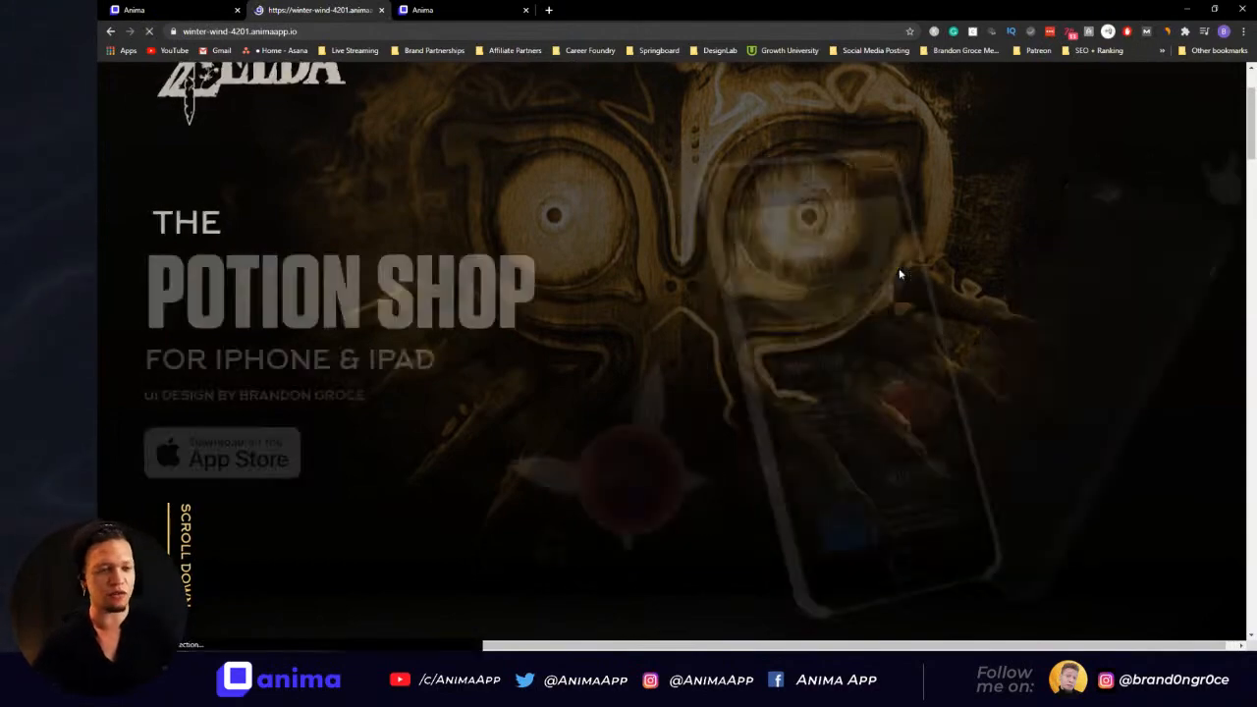
scroll(820, 336, up, 1)
scroll(820, 337, up, 2)
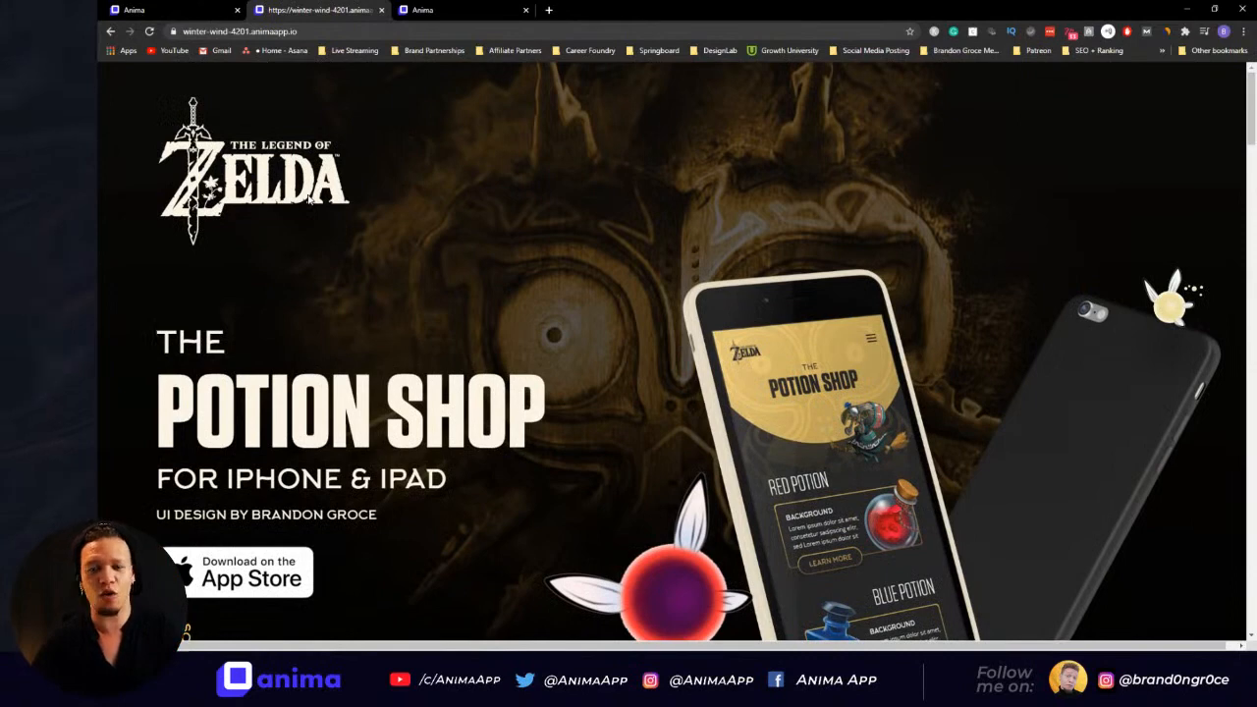
scroll(312, 212, down, 2)
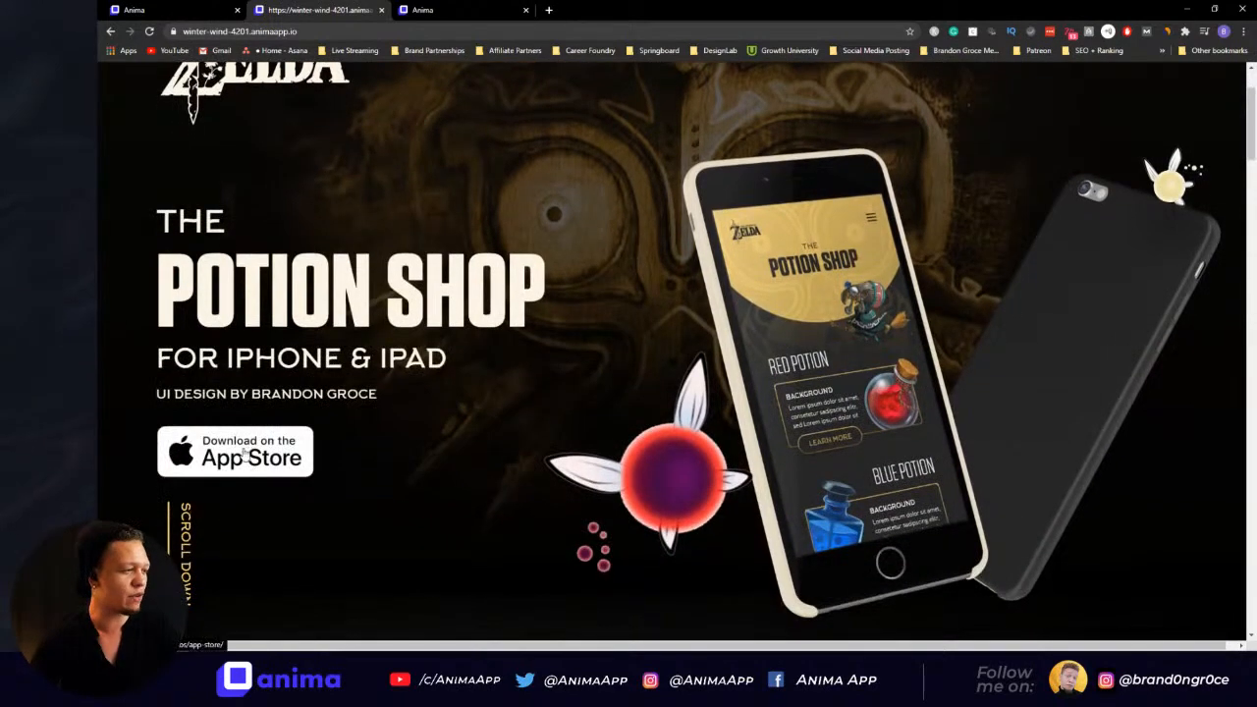
Step: Test the App Store download link on the published page, return to the page and examine the Download It Today section
click(214, 456)
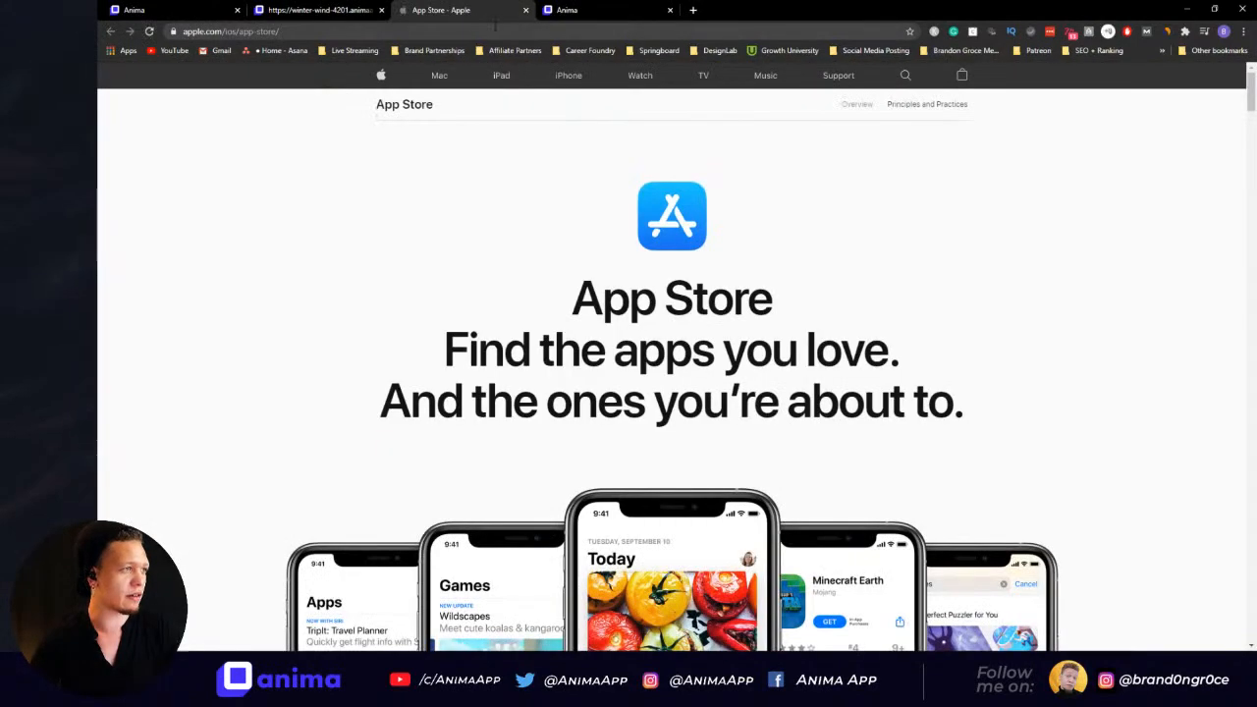
click(526, 12)
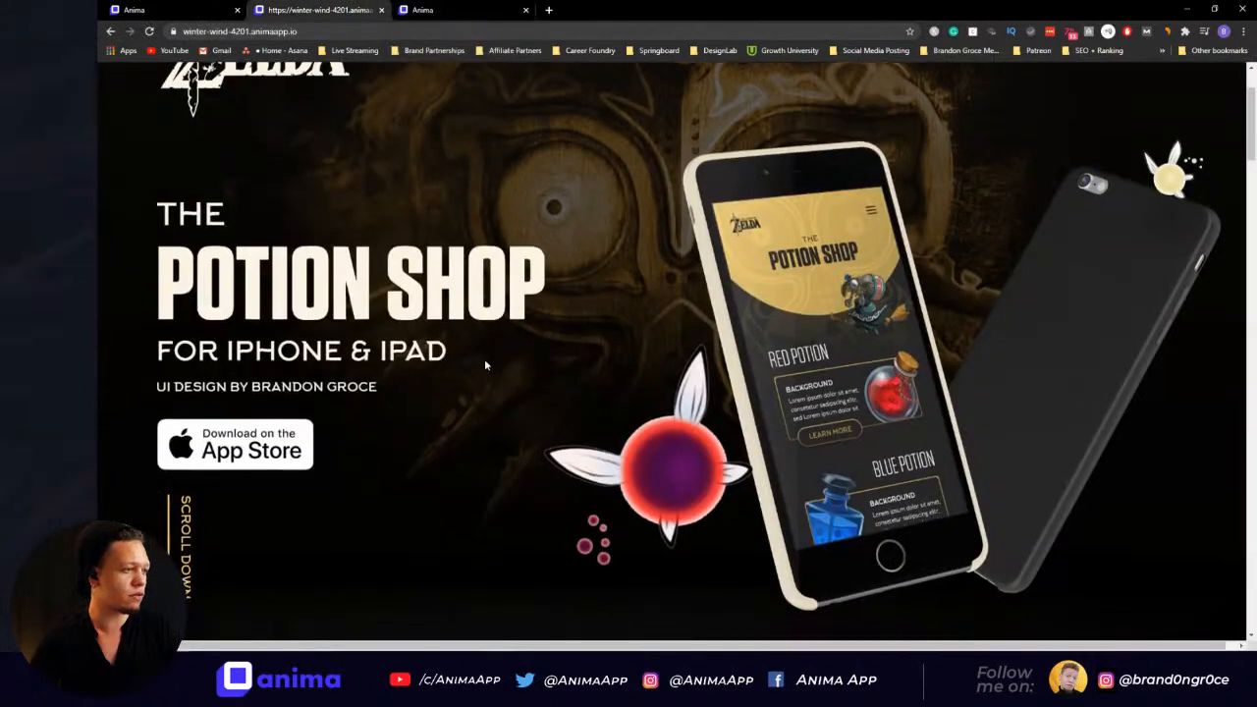
scroll(484, 359, down, 2)
scroll(629, 354, down, 2)
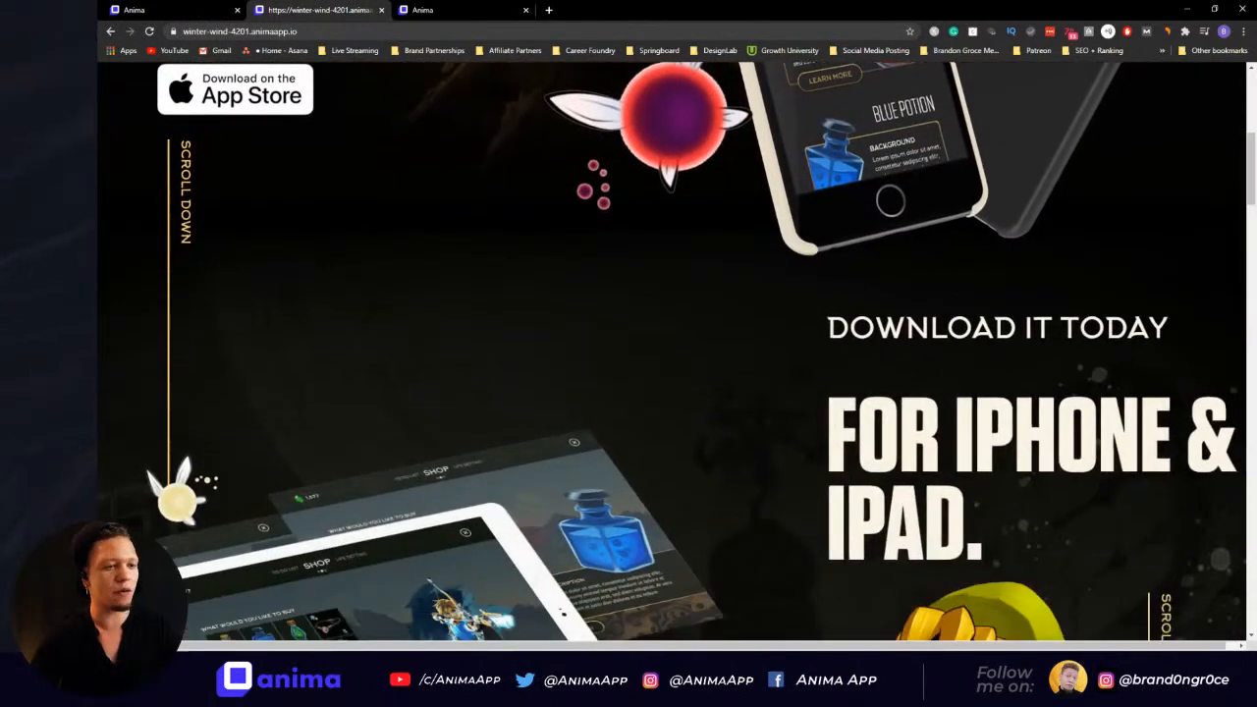
drag(828, 327, 992, 525)
scroll(971, 409, down, 2)
scroll(942, 393, up, 1)
Step: Switch to the Zelda Case Study Mockup in Adobe XD and dismiss the prototype draft dialog
key(alt+Tab)
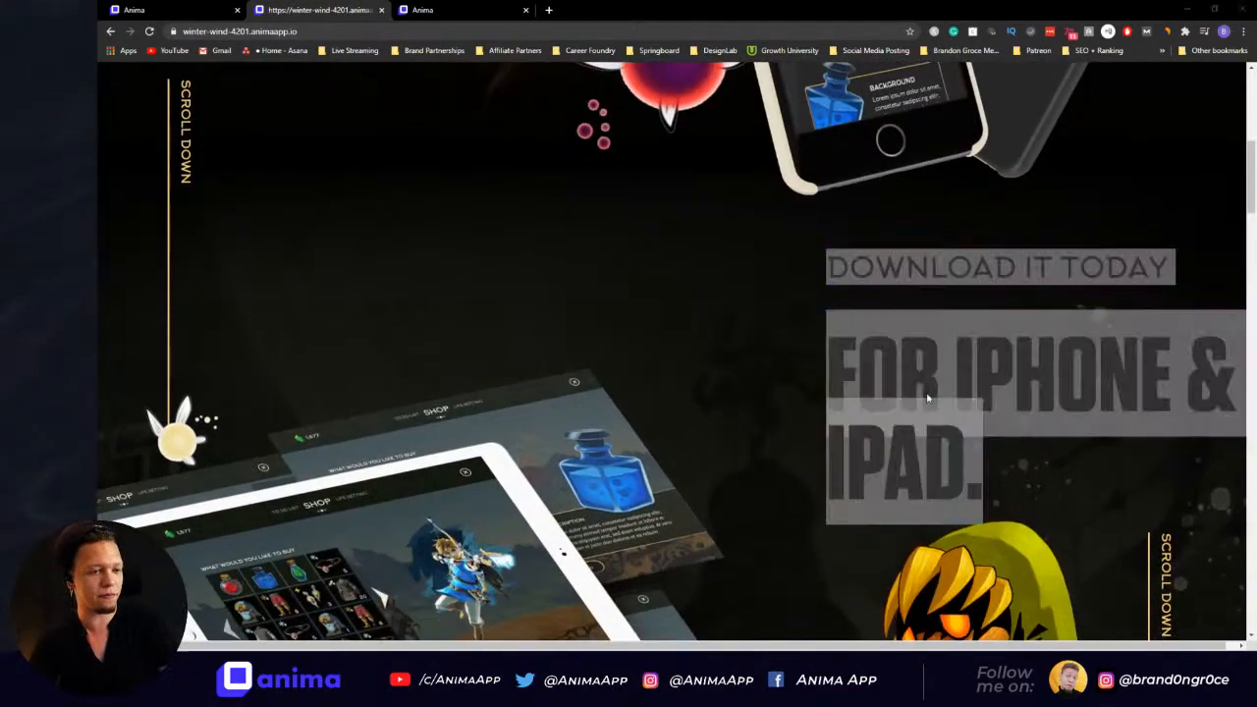
key(alt+Tab)
key(alt+Tab)
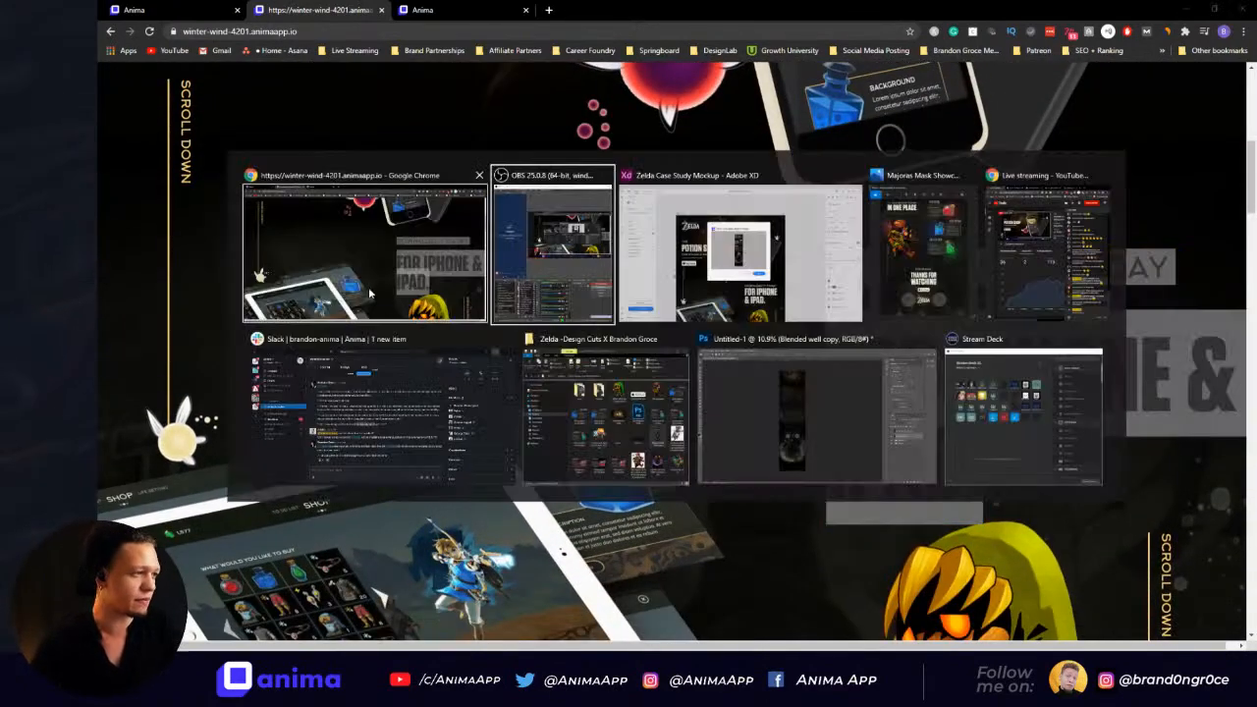
key(alt+Tab)
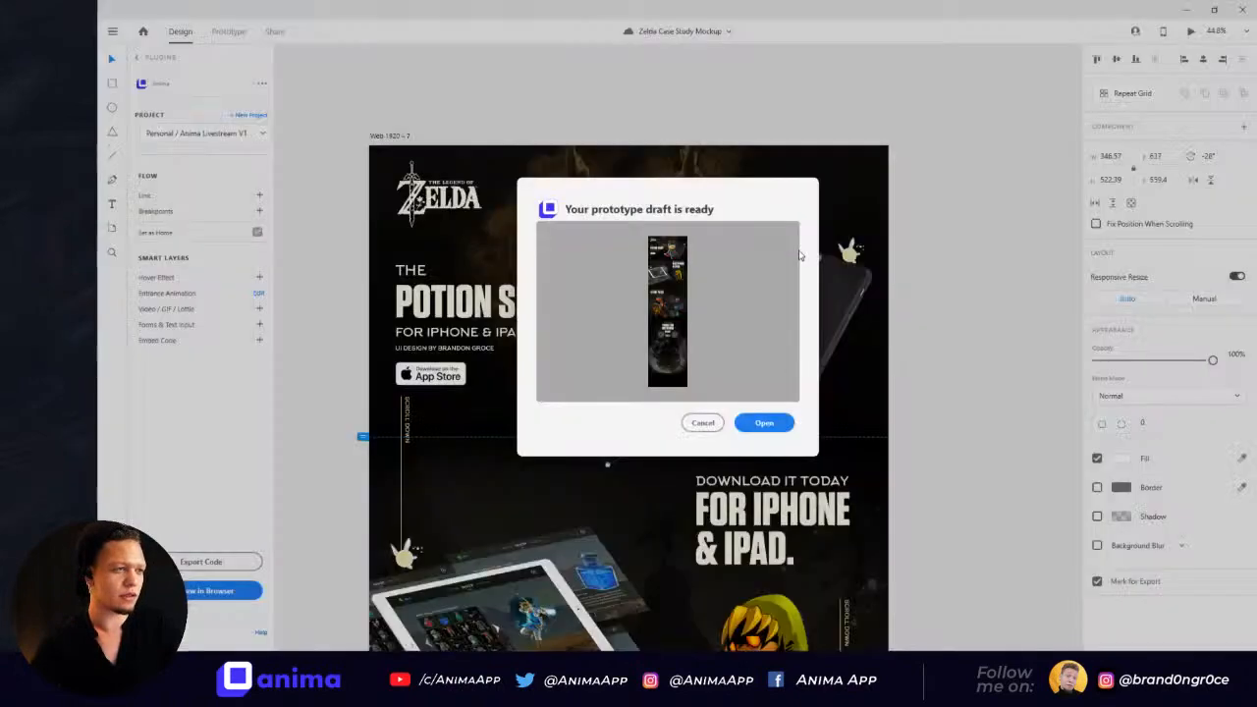
click(703, 423)
Step: Turn off Responsive Resize for the "Download It Today" text above the iPhone & iPad heading
scroll(949, 382, down, 5)
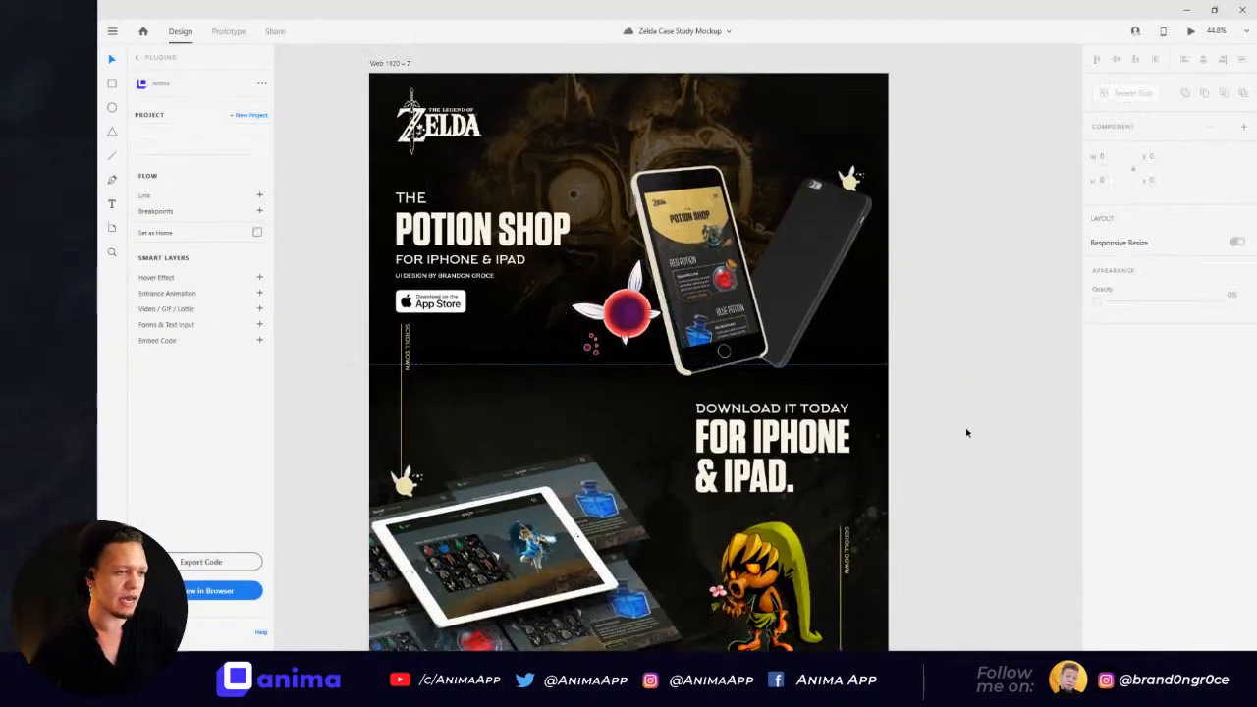
scroll(960, 290, down, 1)
click(764, 231)
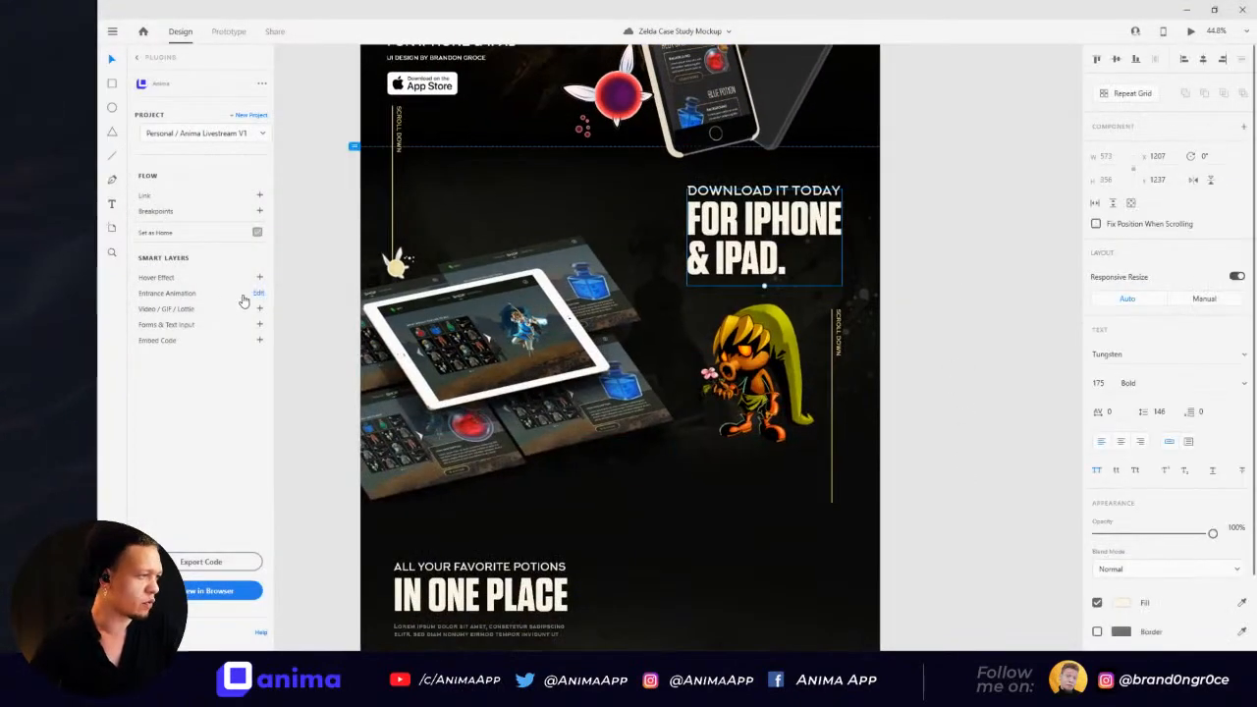
scroll(511, 204, up, 2)
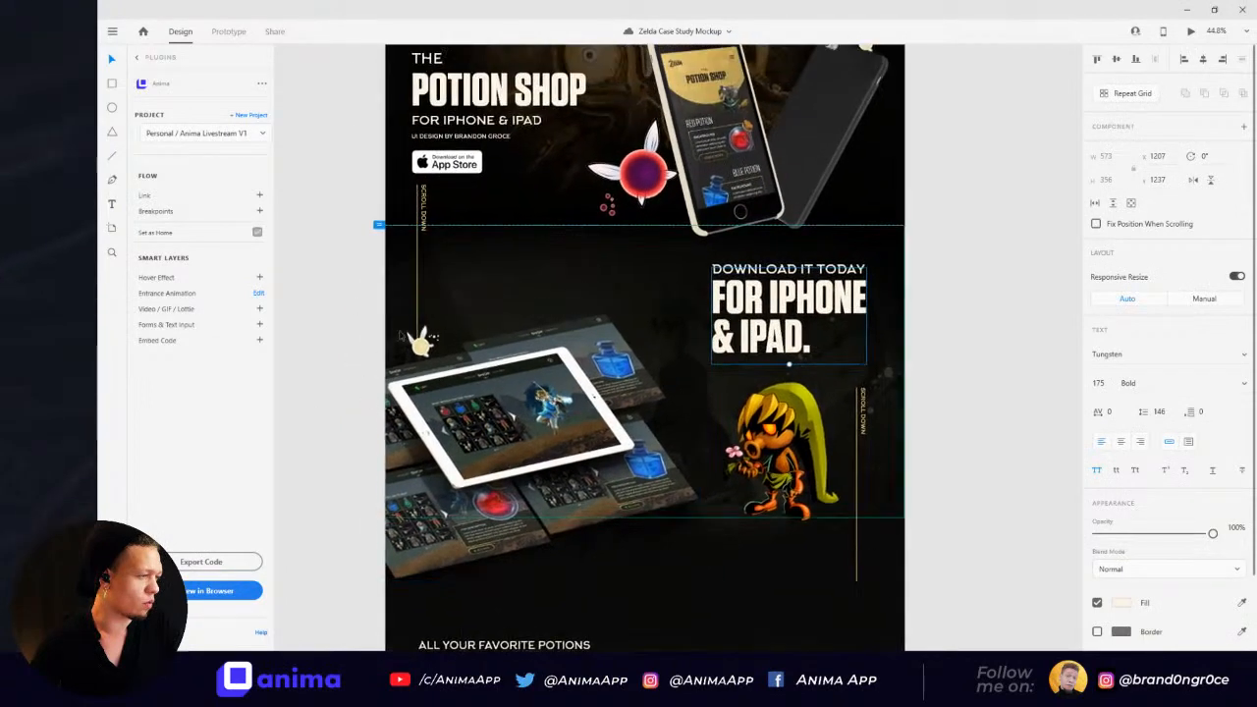
click(423, 218)
click(793, 306)
click(423, 218)
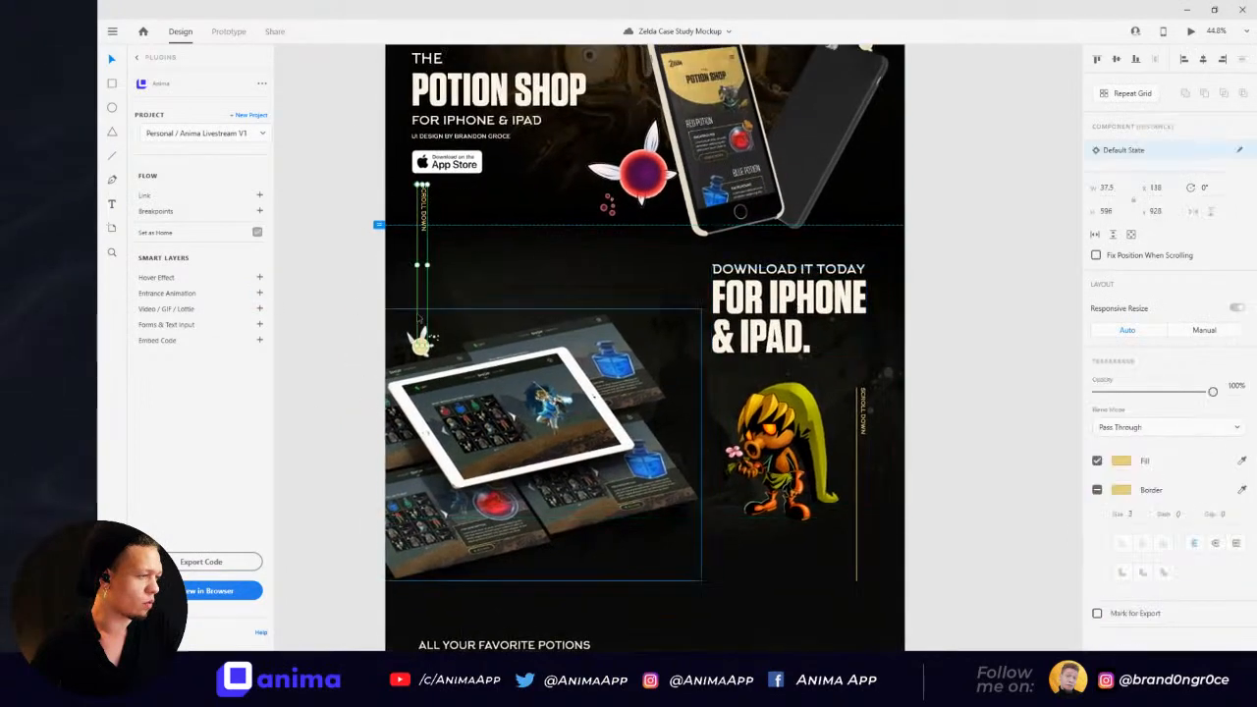
click(792, 306)
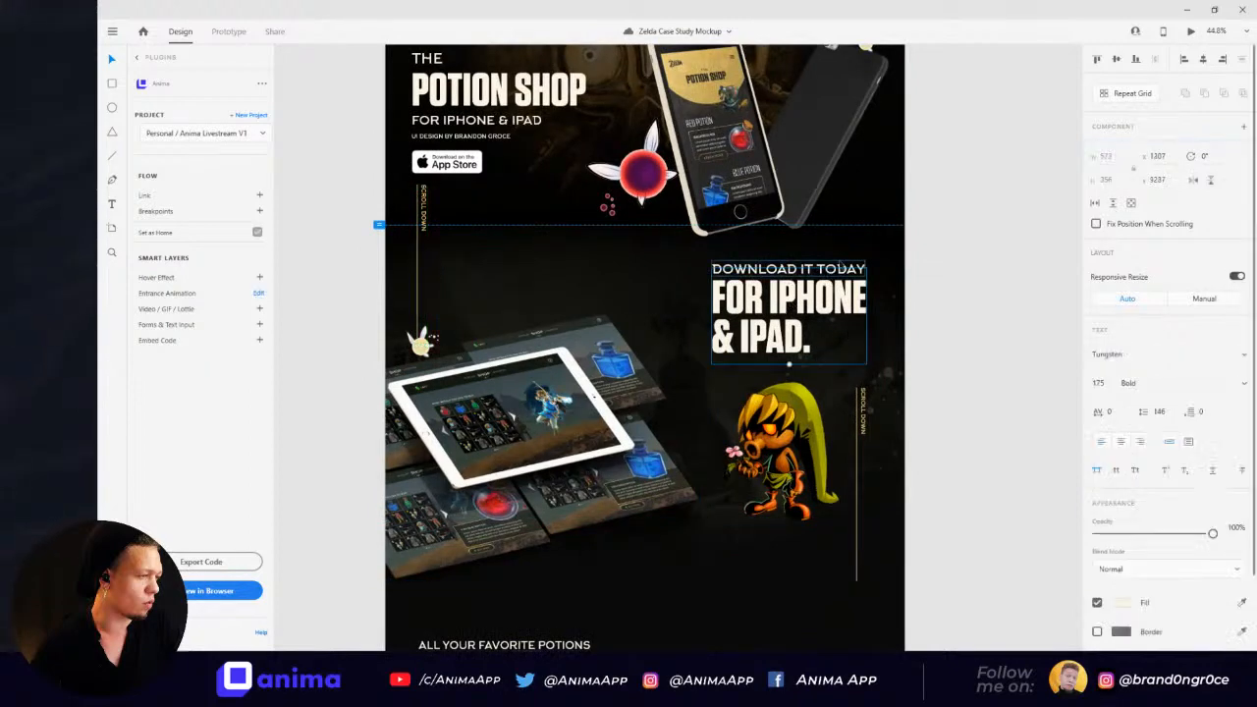
click(820, 295)
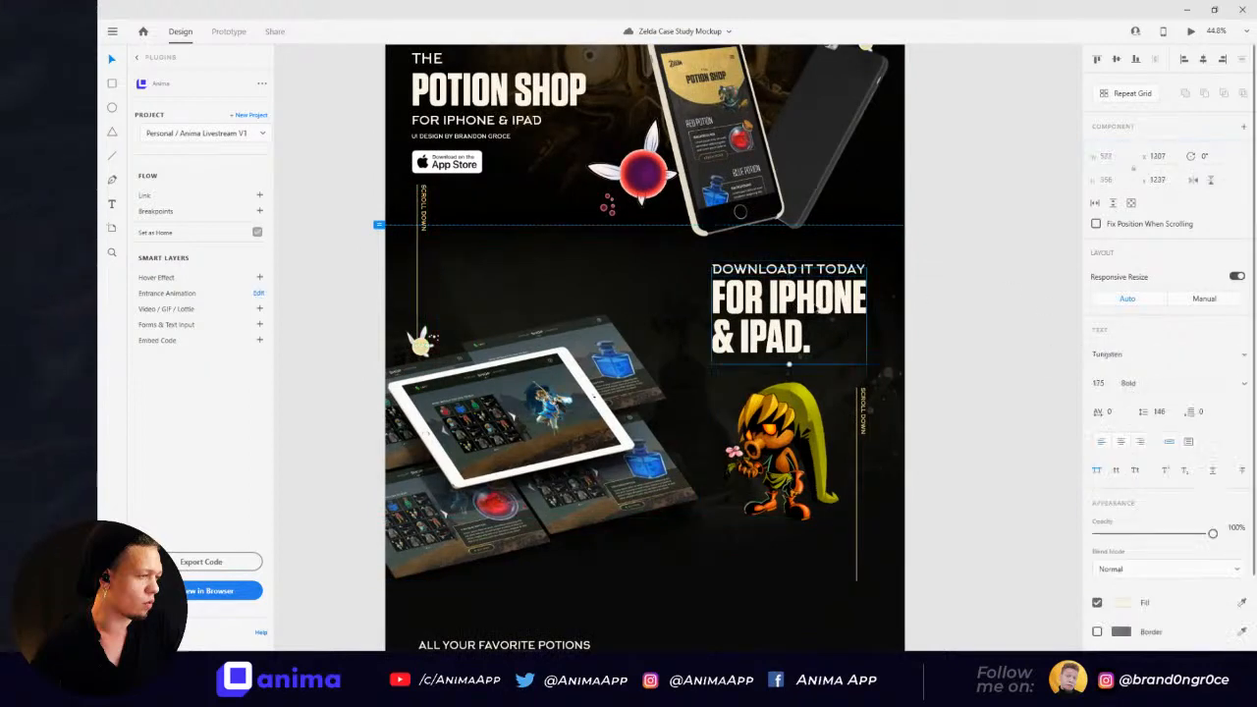
click(818, 270)
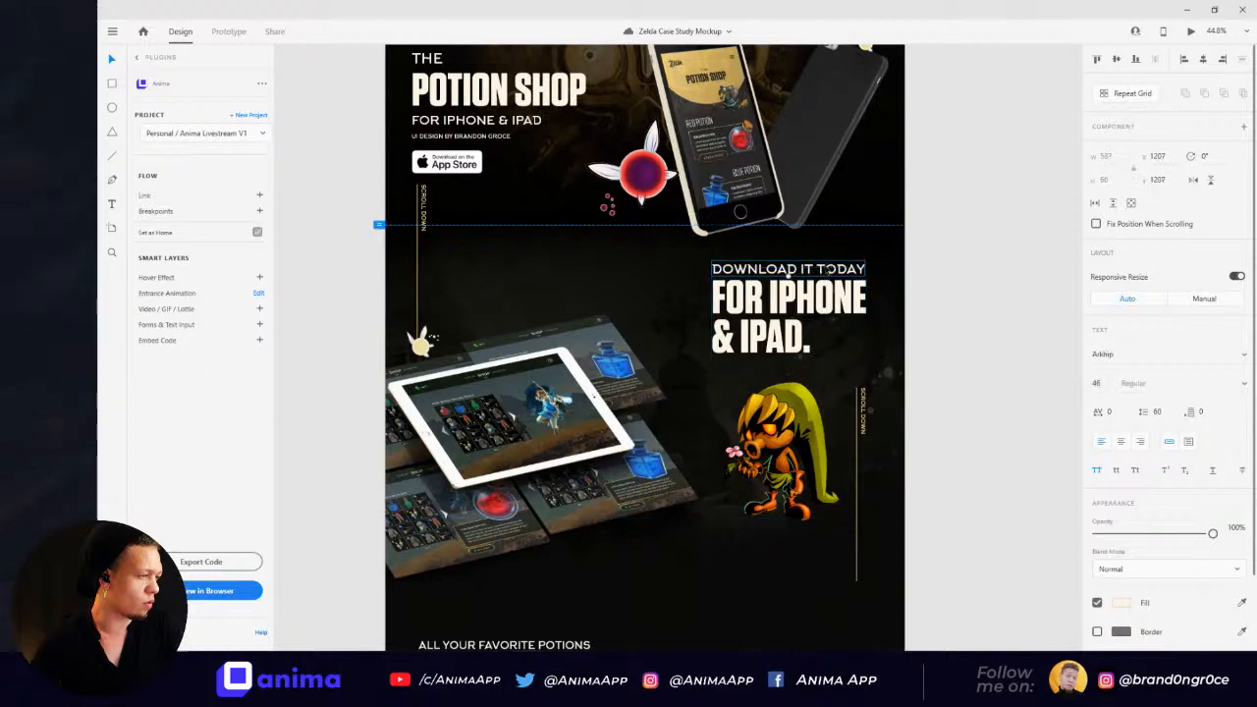
click(1236, 278)
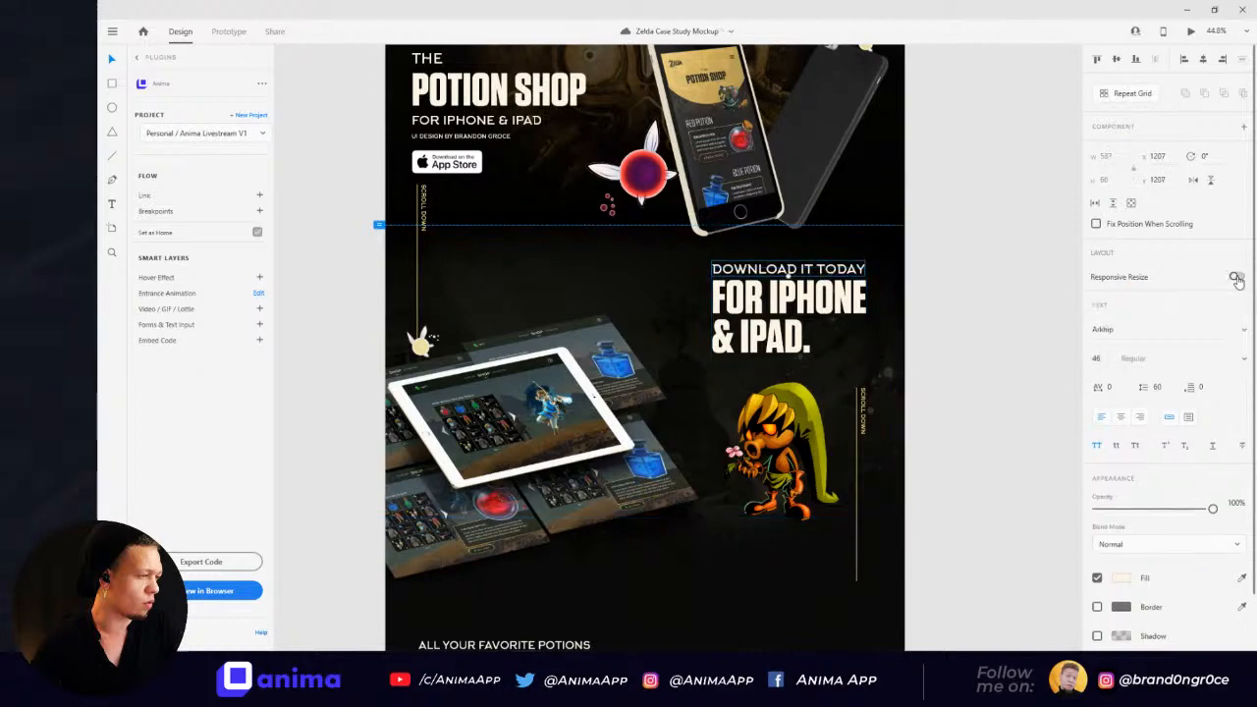
Step: Review the transition CSS, delay and duration of the "Download It Today" text's entrance animation and save it
click(919, 312)
drag(931, 342, 867, 294)
click(758, 265)
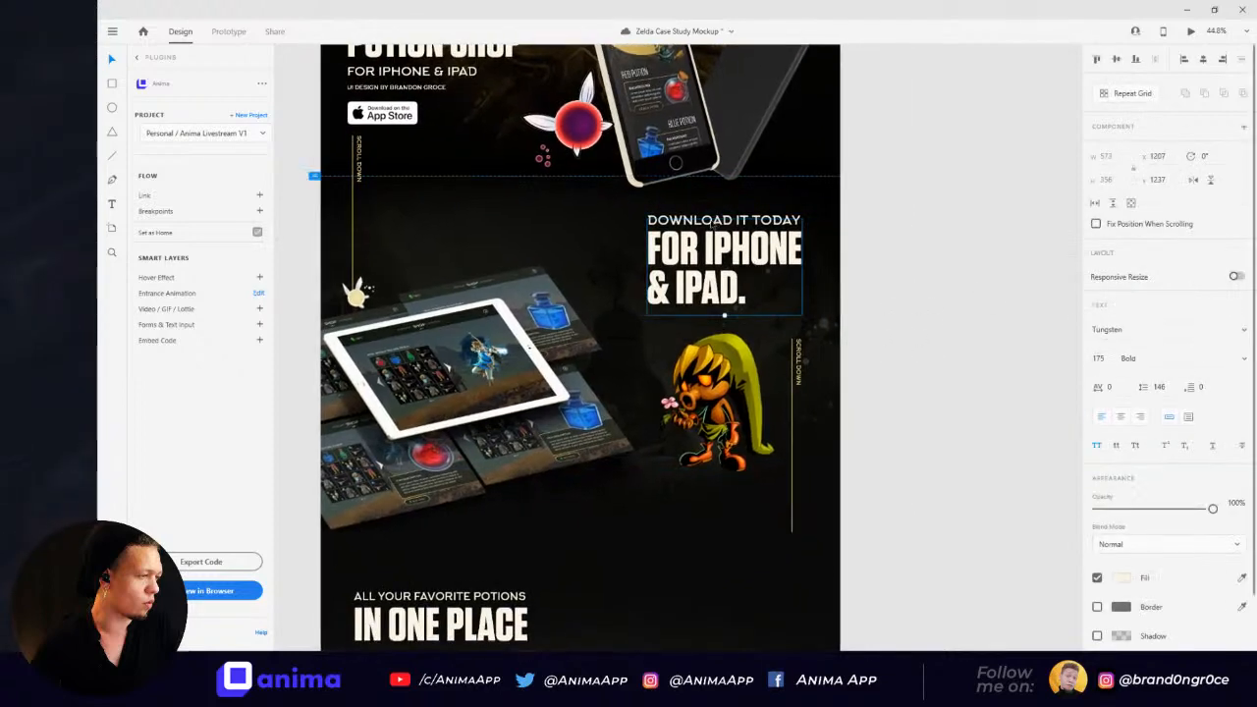
click(753, 220)
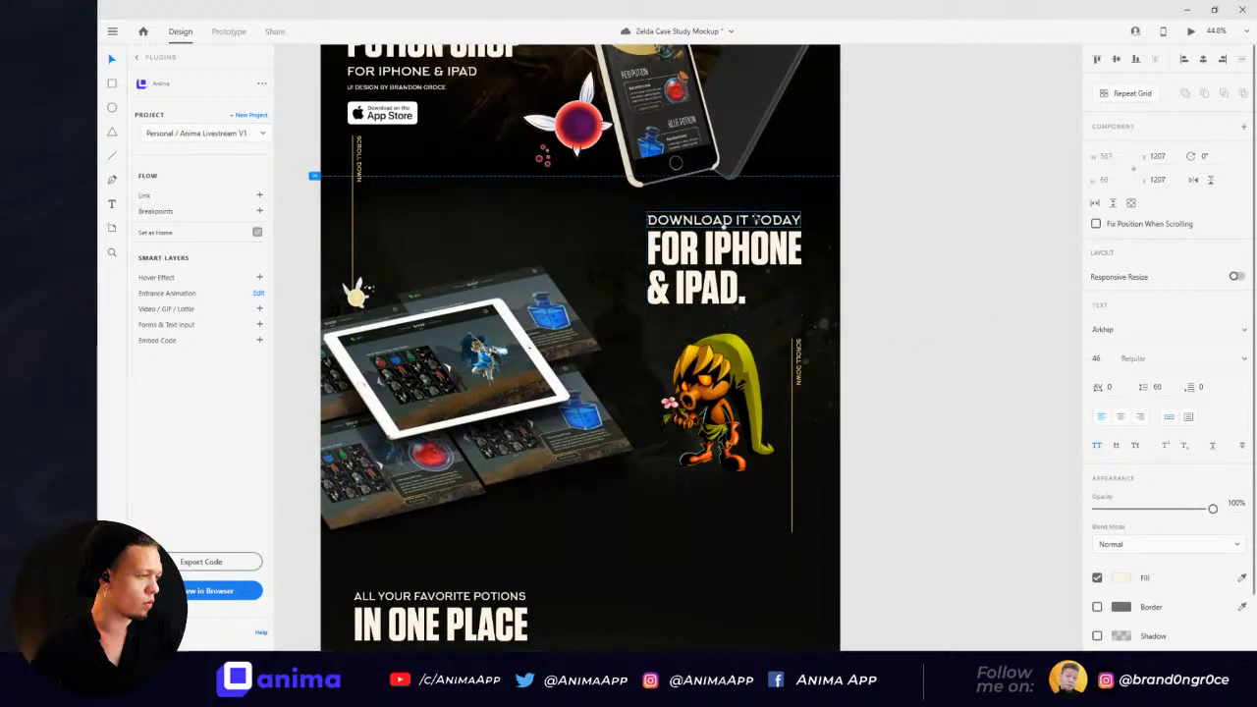
click(260, 298)
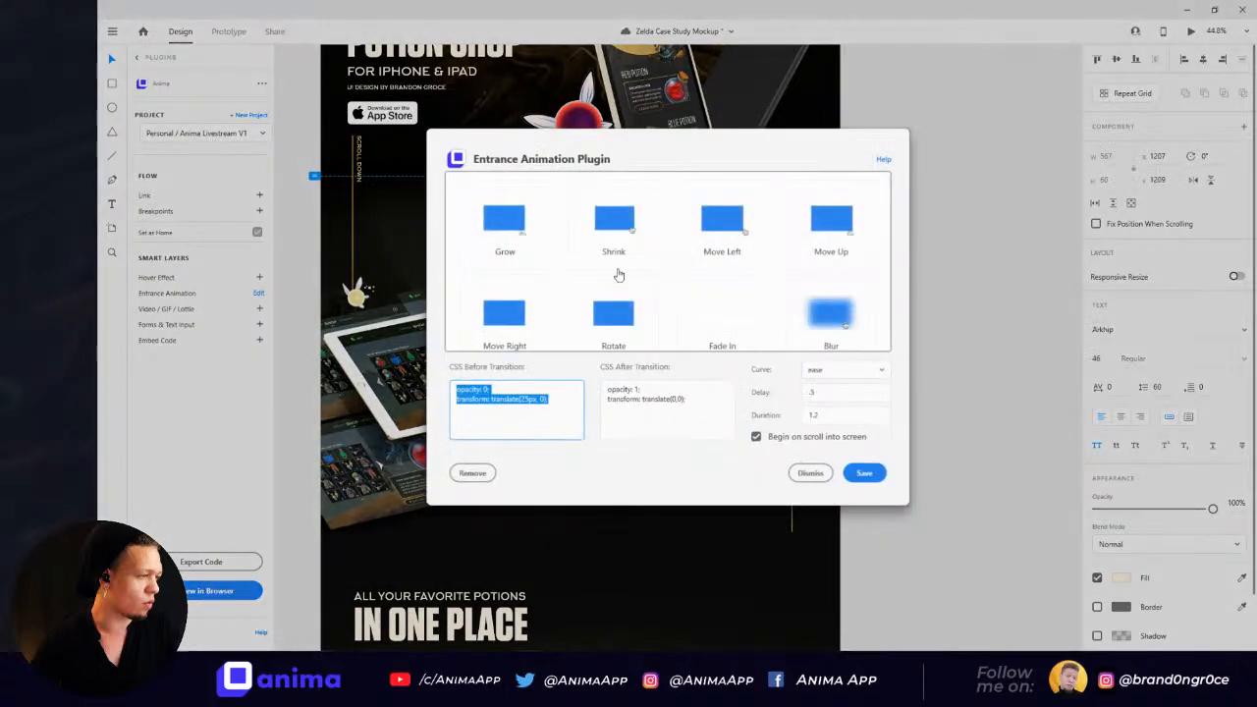
click(804, 392)
drag(799, 393, 828, 389)
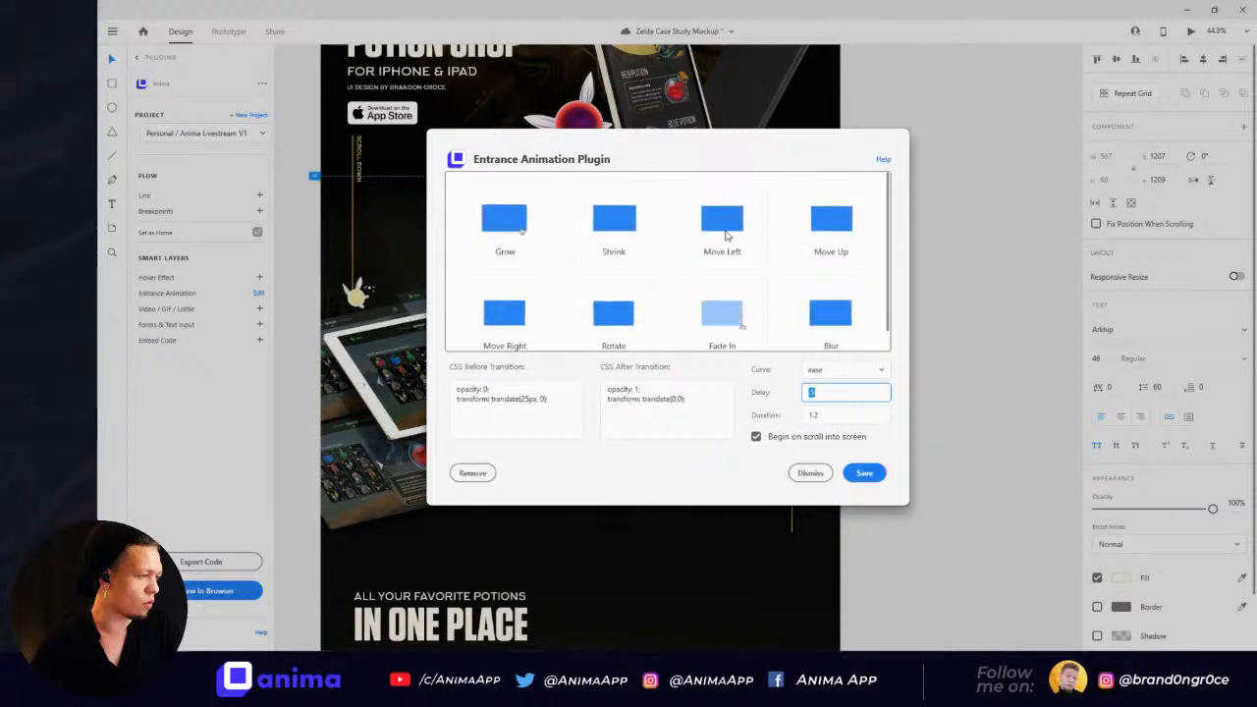
drag(455, 388, 581, 405)
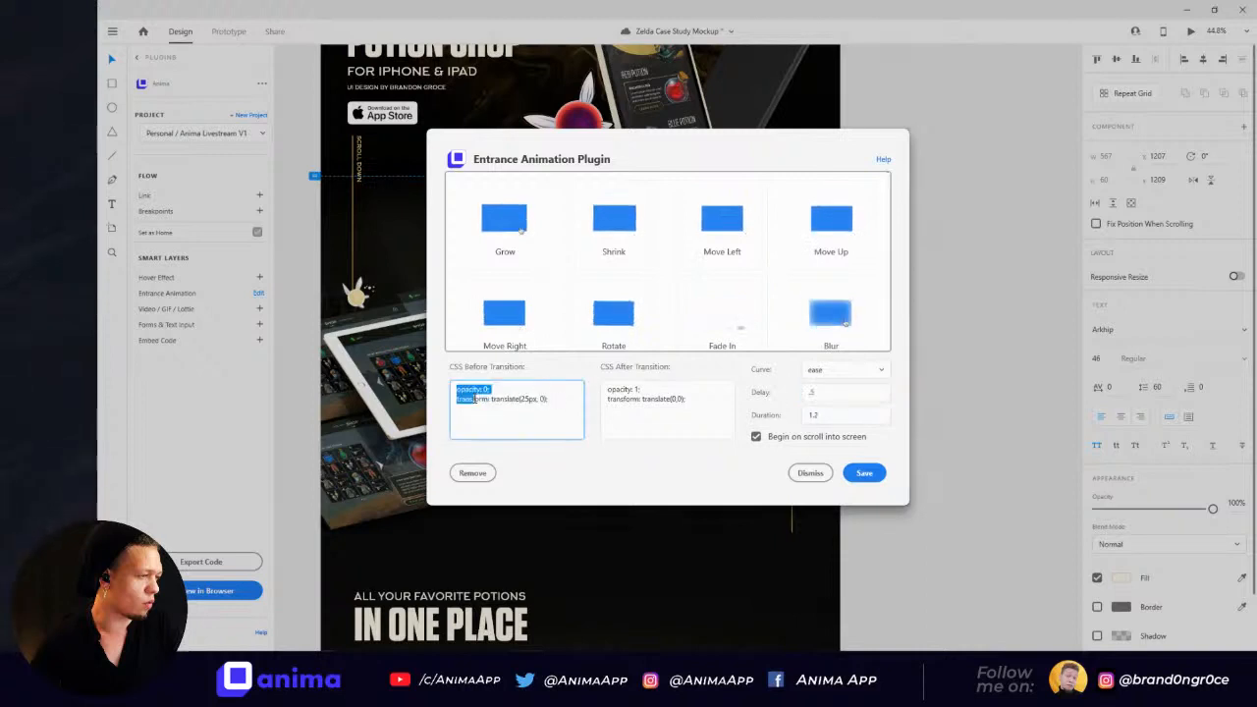
double_click(813, 392)
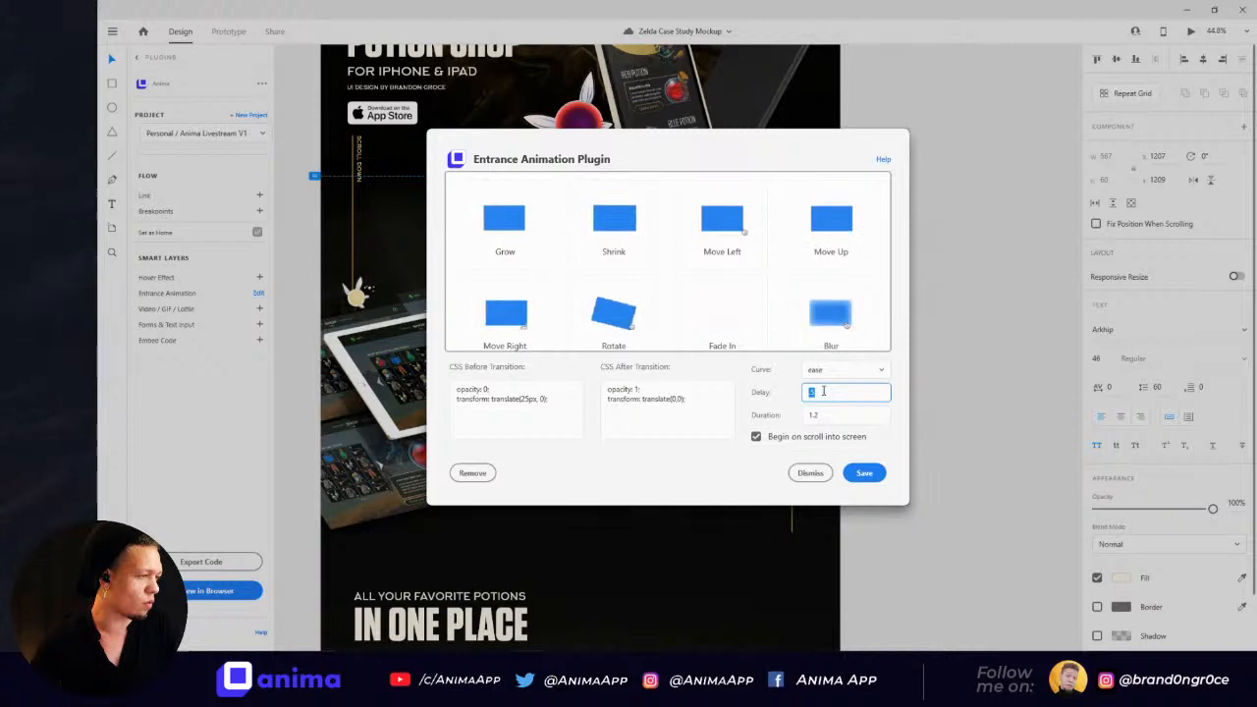
double_click(816, 415)
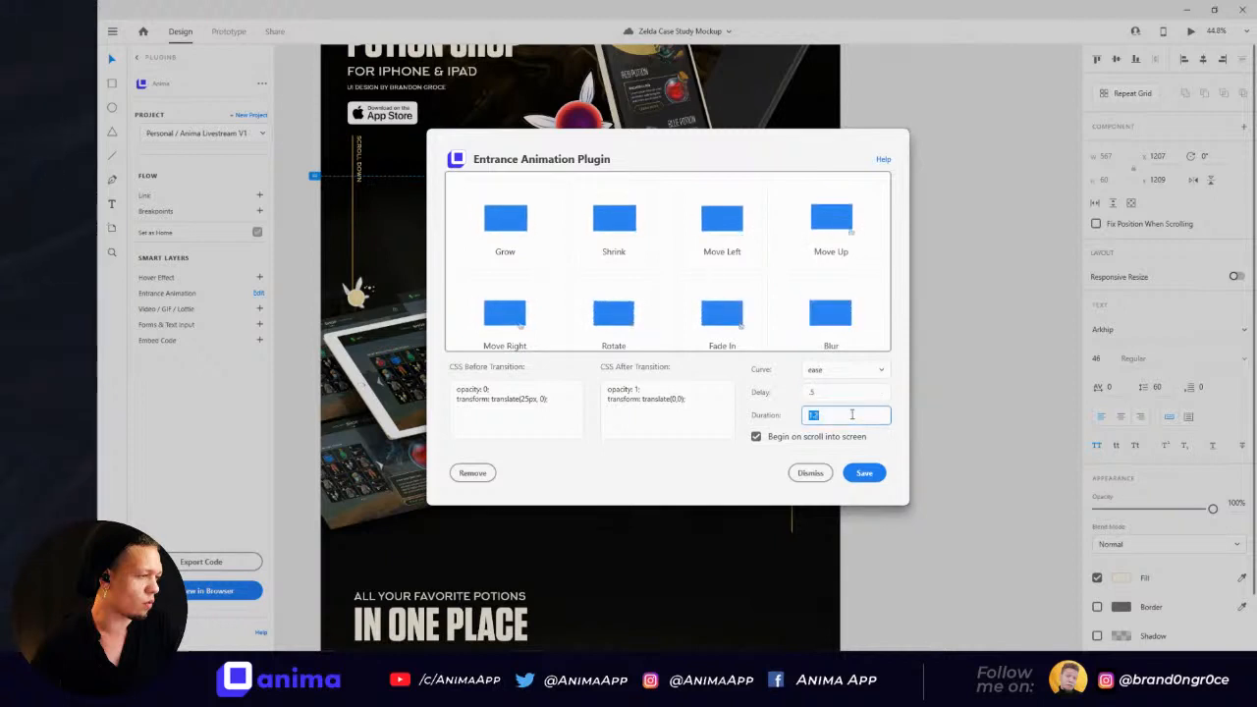
click(864, 473)
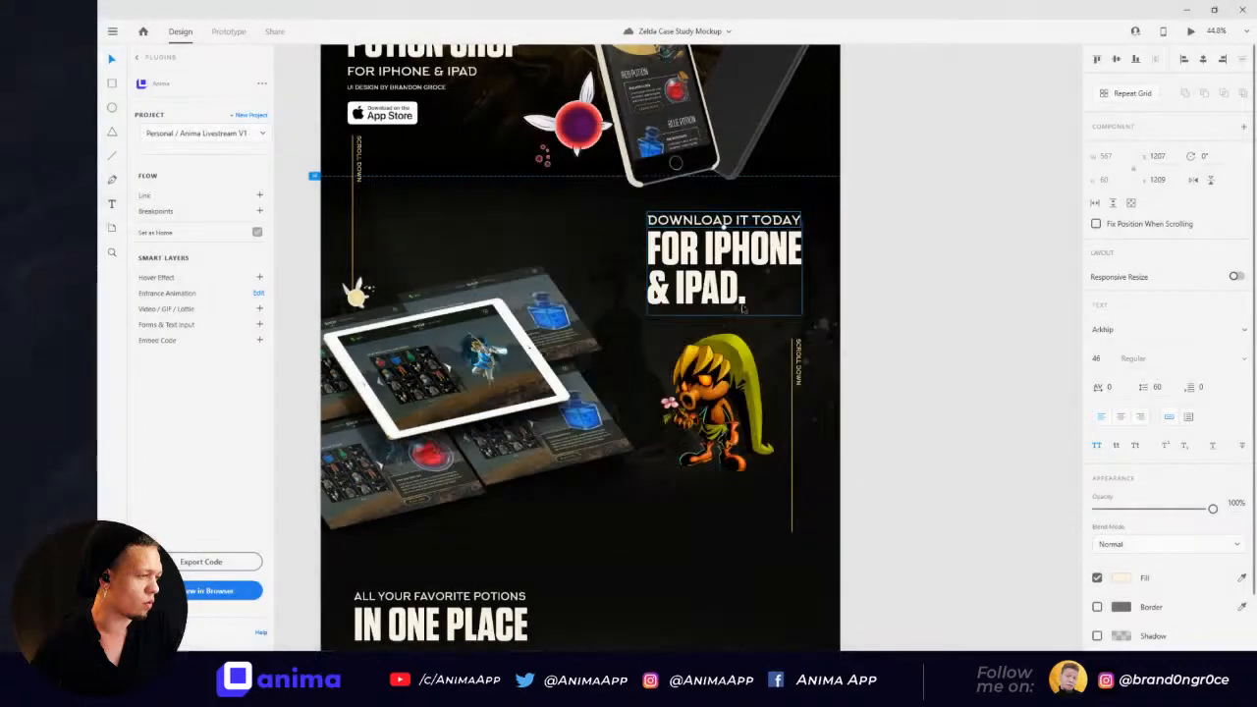
Step: Examine the artboard's phone mockup, the green-capped character and the In One Place potion section as animation candidates
scroll(690, 322, up, 2)
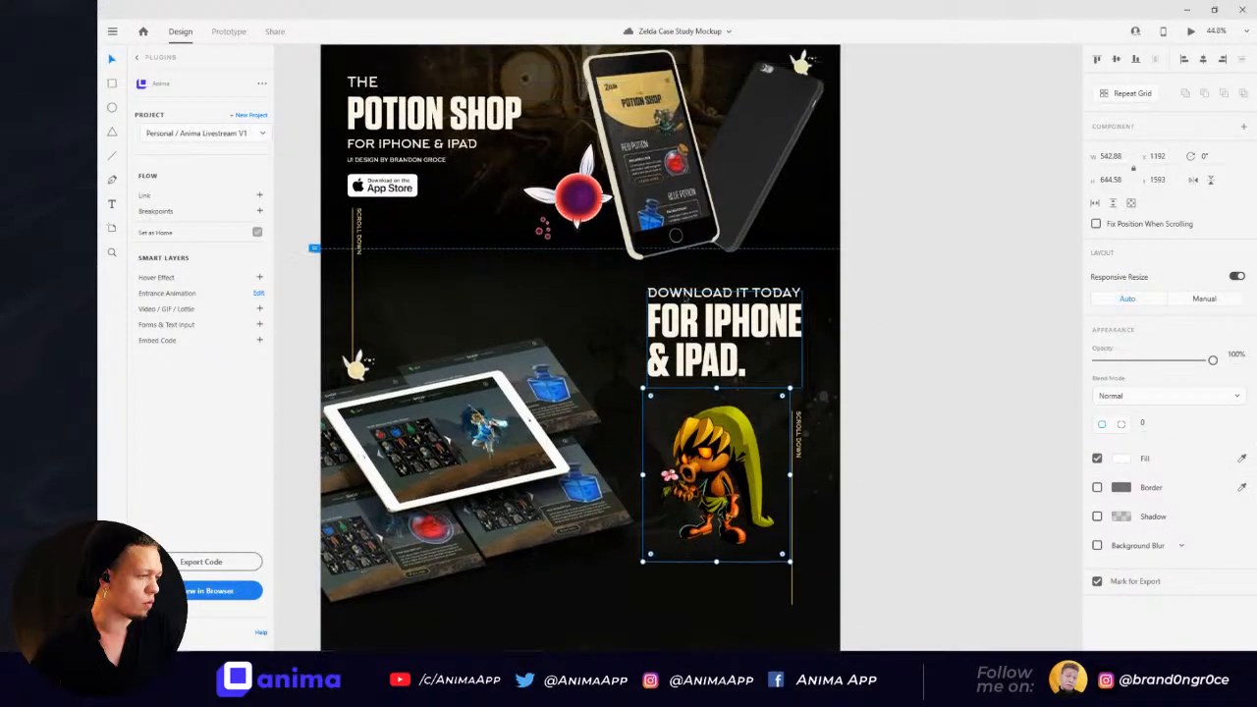
click(539, 172)
scroll(531, 167, up, 1)
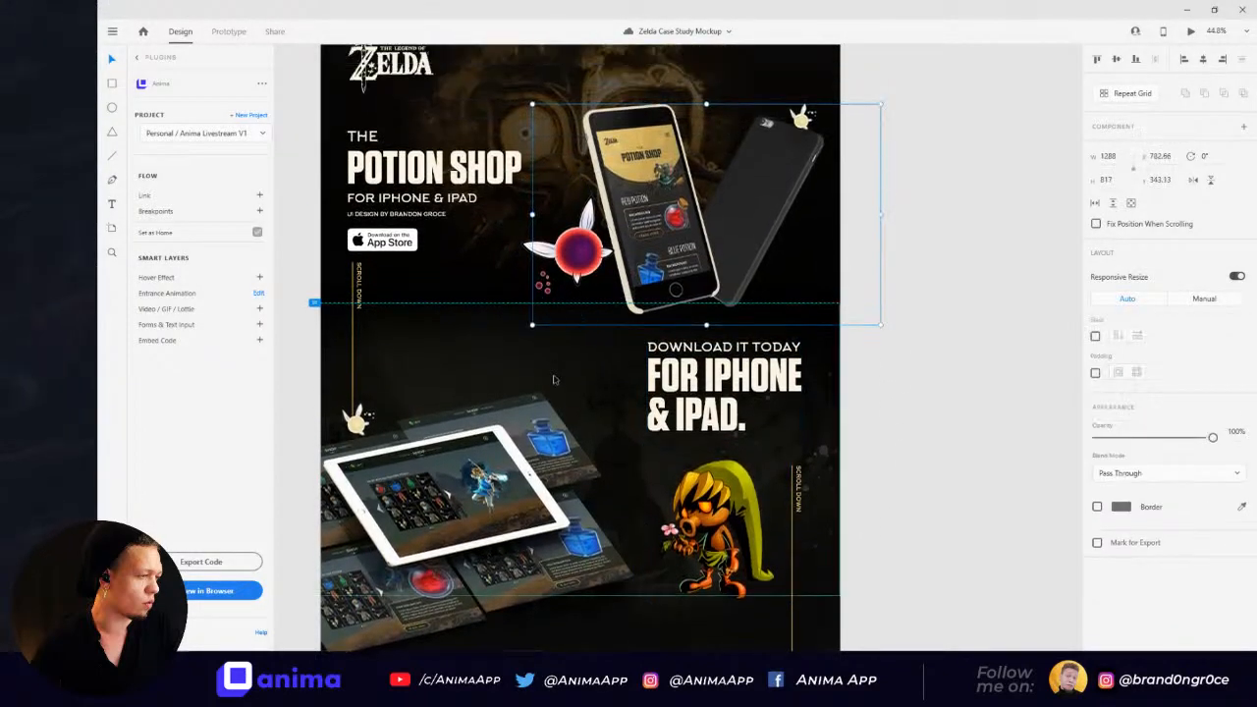
scroll(687, 295, down, 3)
click(749, 353)
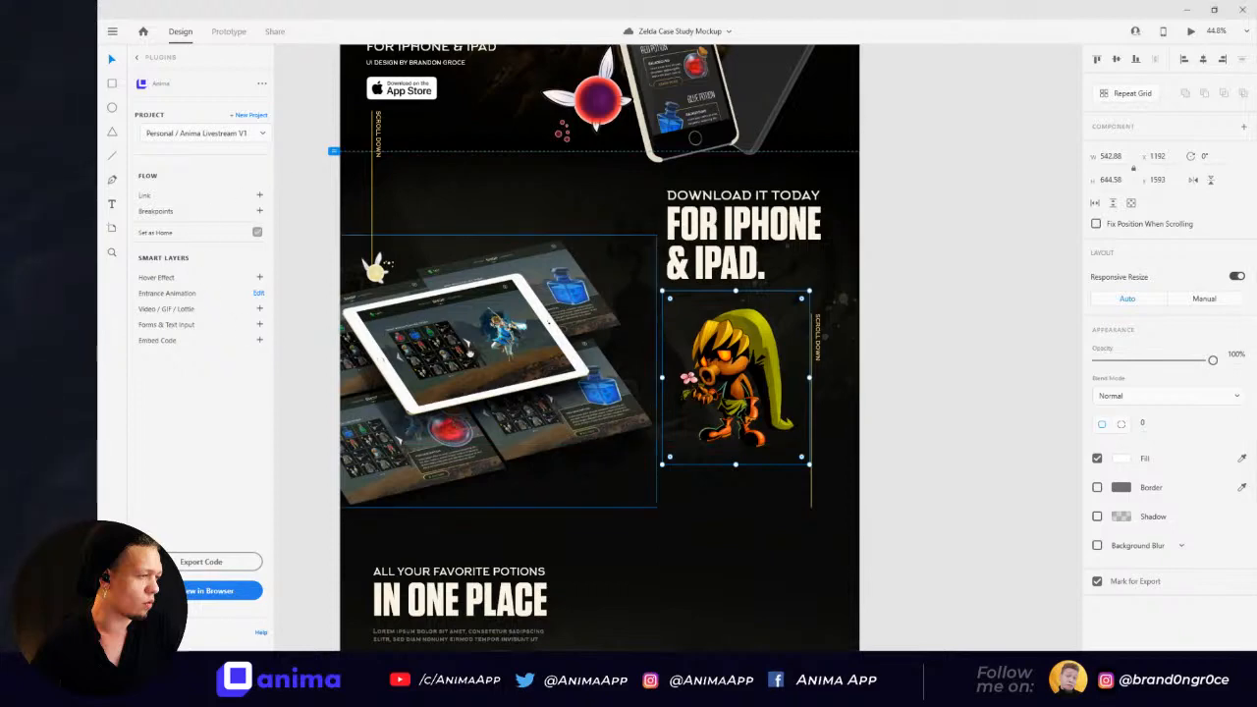
scroll(548, 323, down, 5)
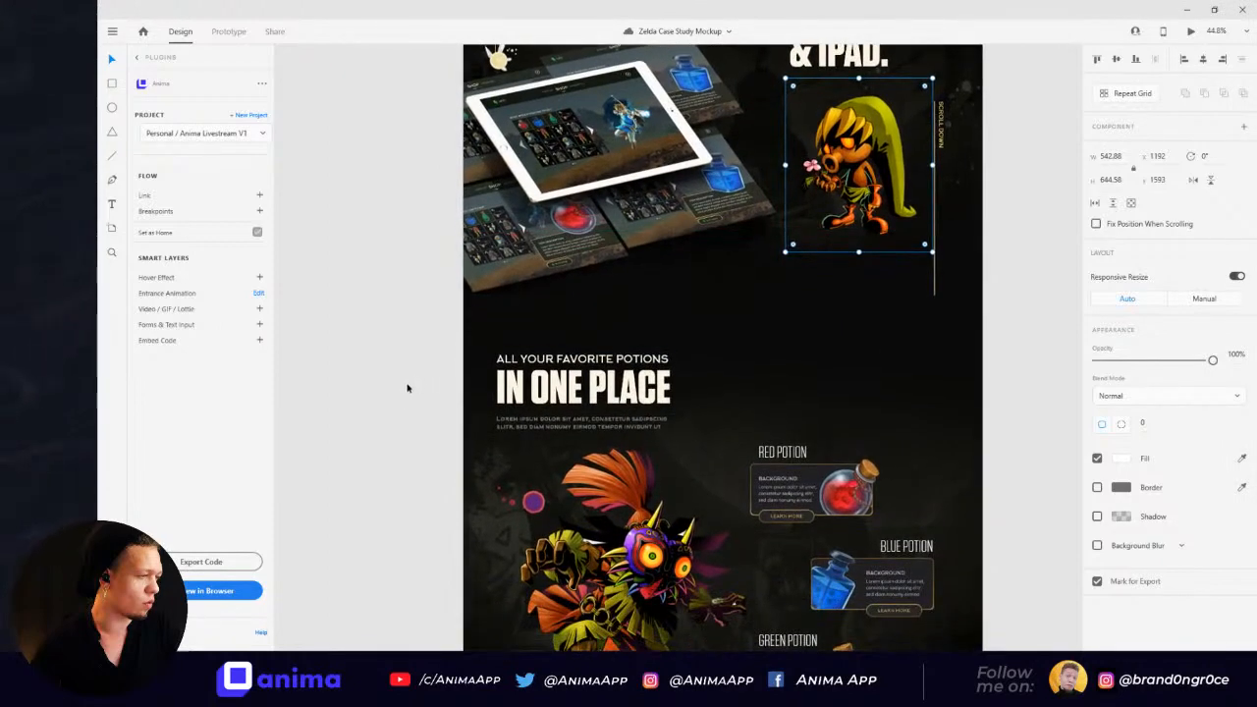
scroll(441, 386, down, 2)
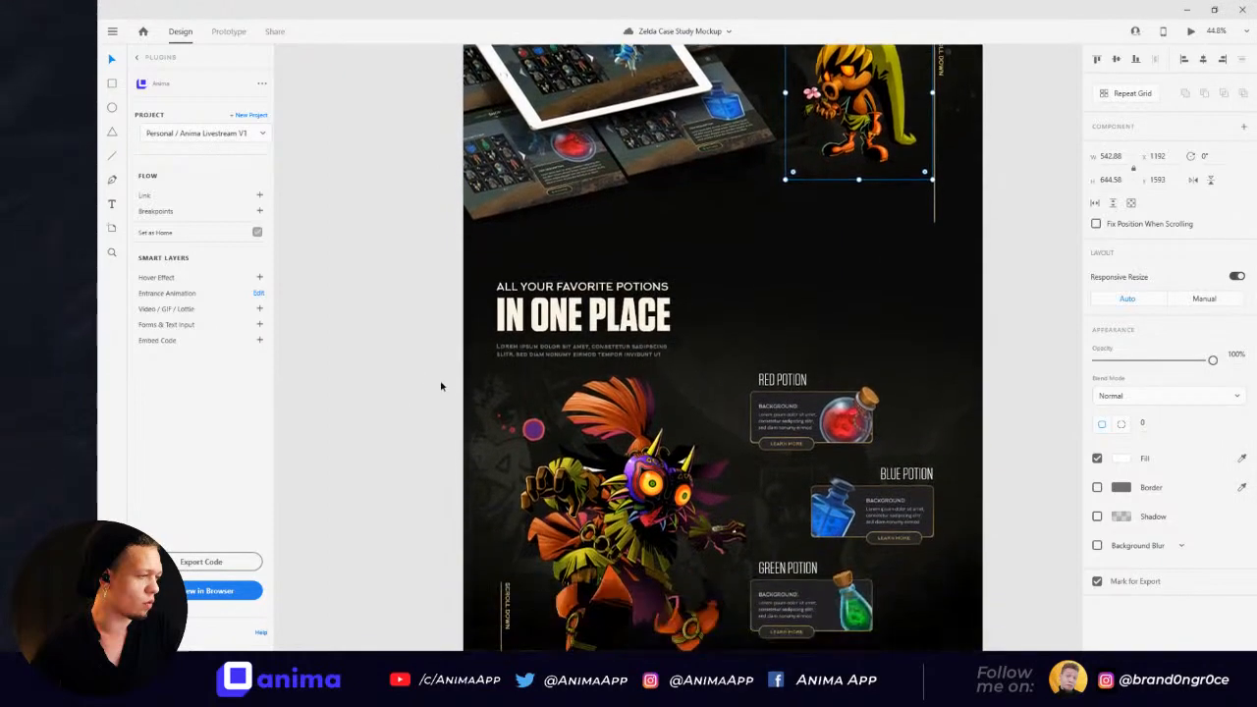
scroll(441, 386, down, 2)
Step: Apply a Move Right entrance animation to the small yellow fairy above the tablet mockup
scroll(441, 386, up, 8)
scroll(441, 386, right, 3)
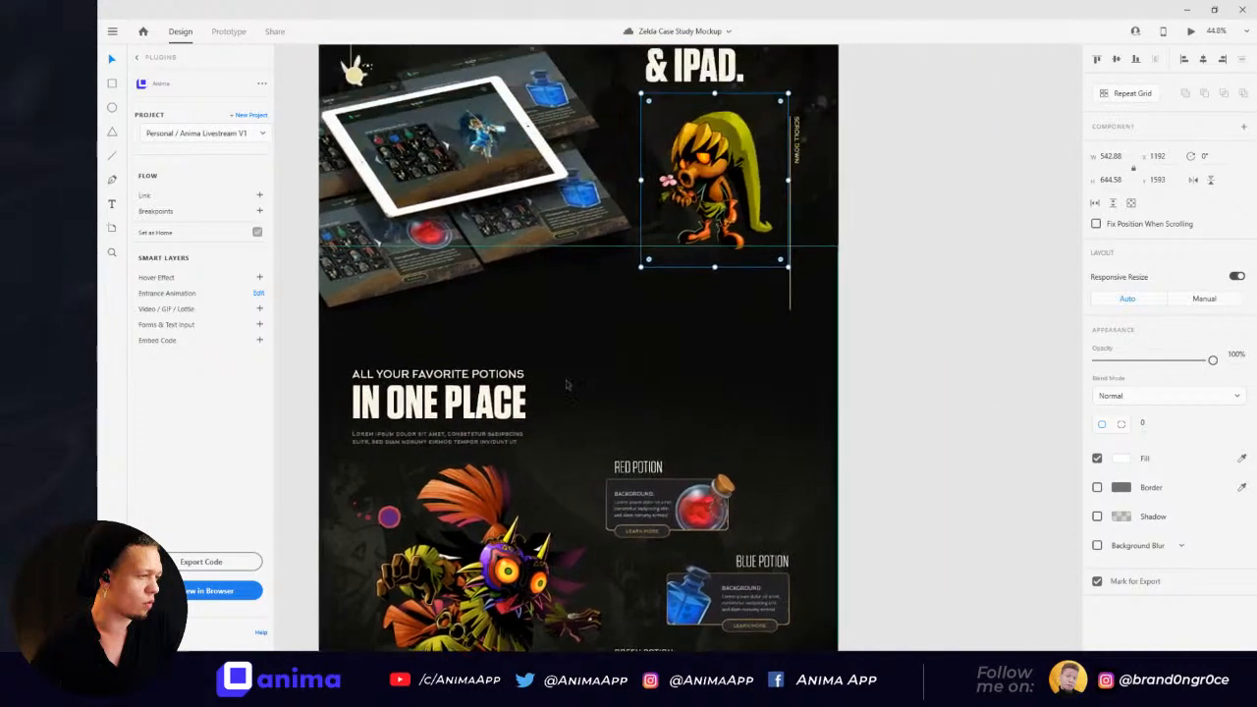
scroll(686, 277, up, 2)
scroll(685, 277, right, 1)
click(399, 329)
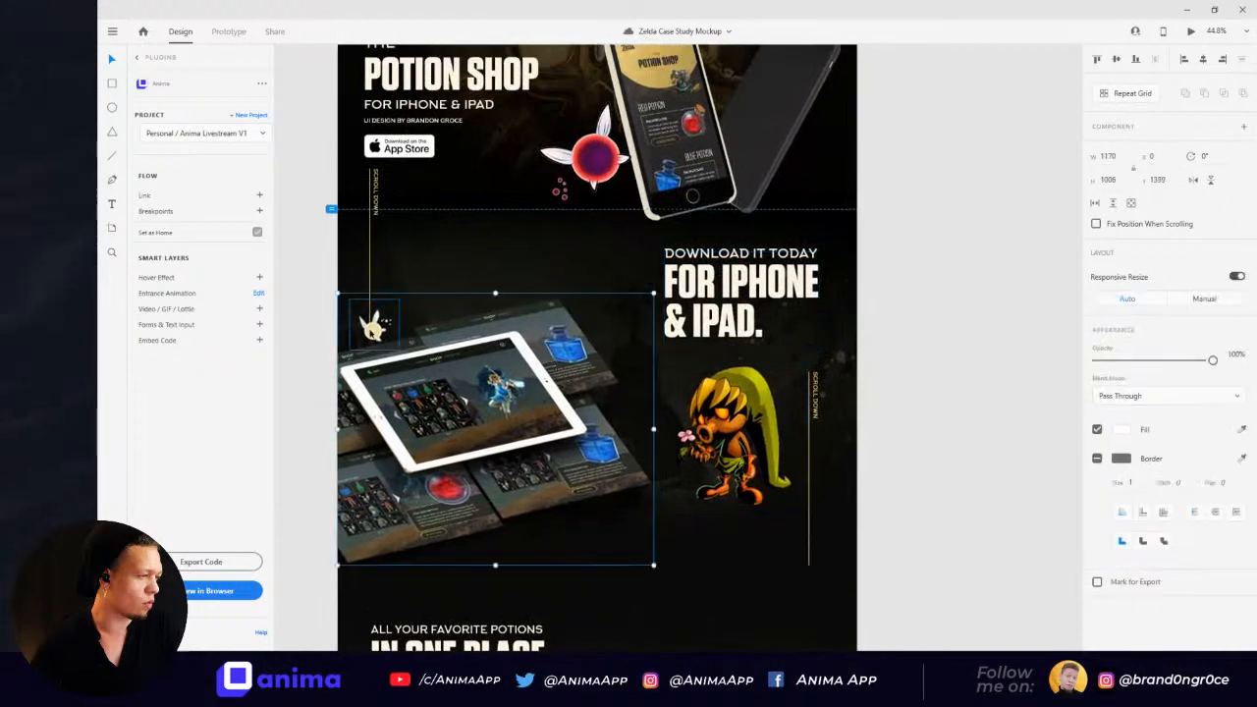
double_click(361, 305)
scroll(362, 304, left, 2)
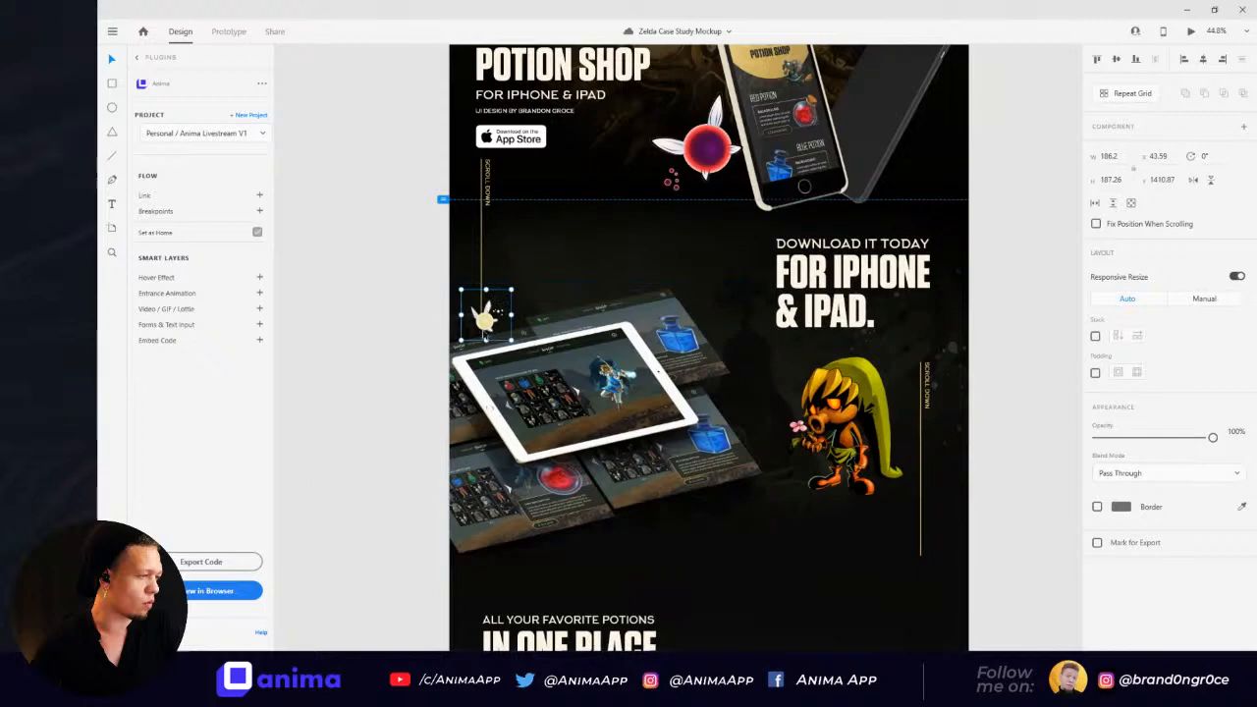
click(260, 294)
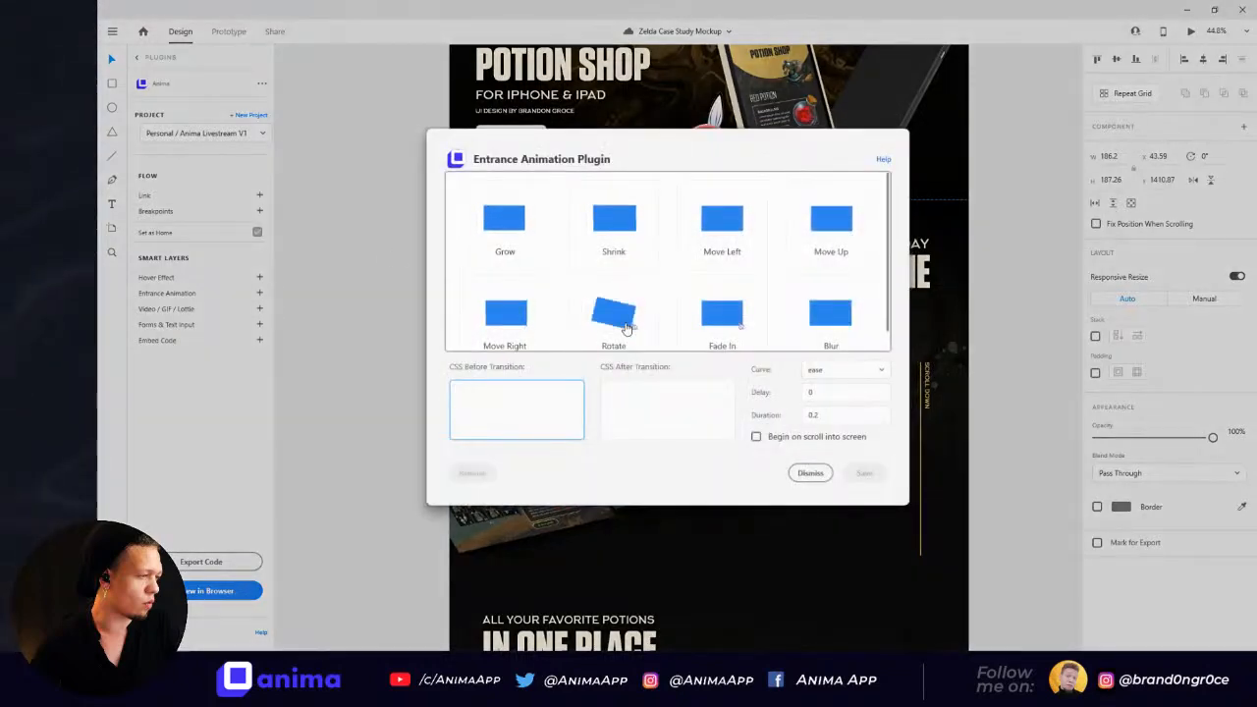
click(507, 316)
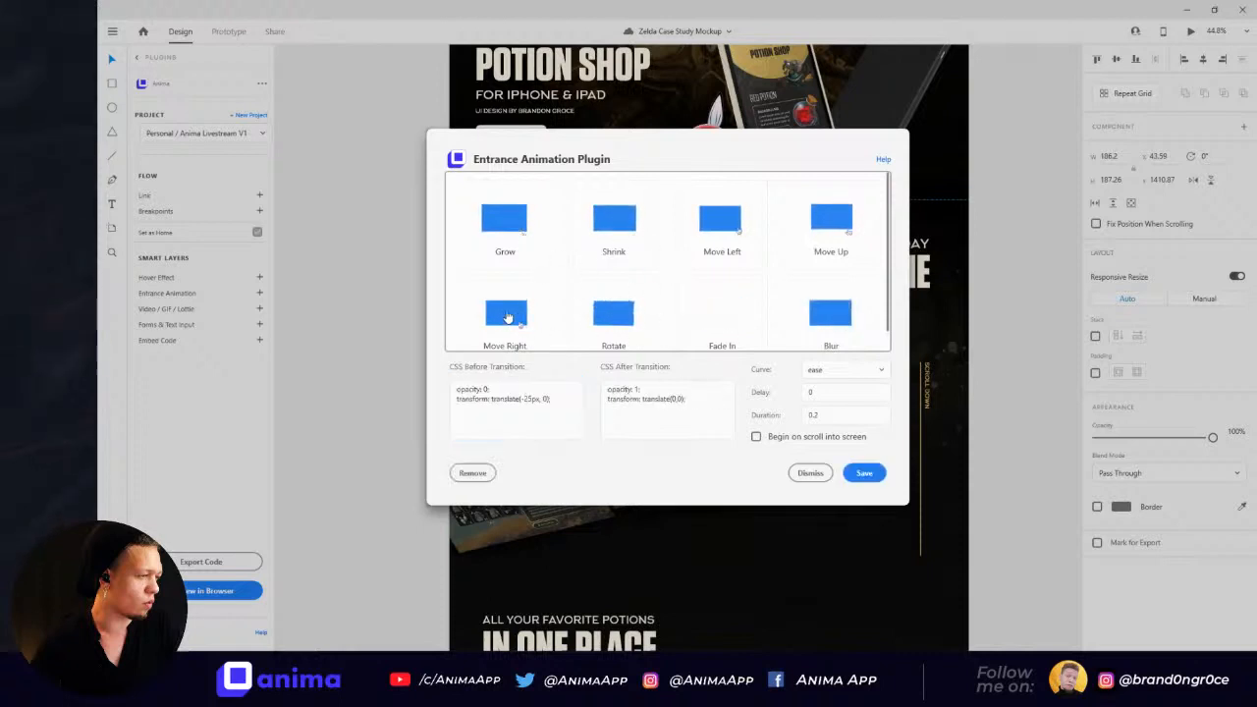
Step: Set the fairy animation's before-transition CSS transform to translate(-50px, 0)
double_click(535, 400)
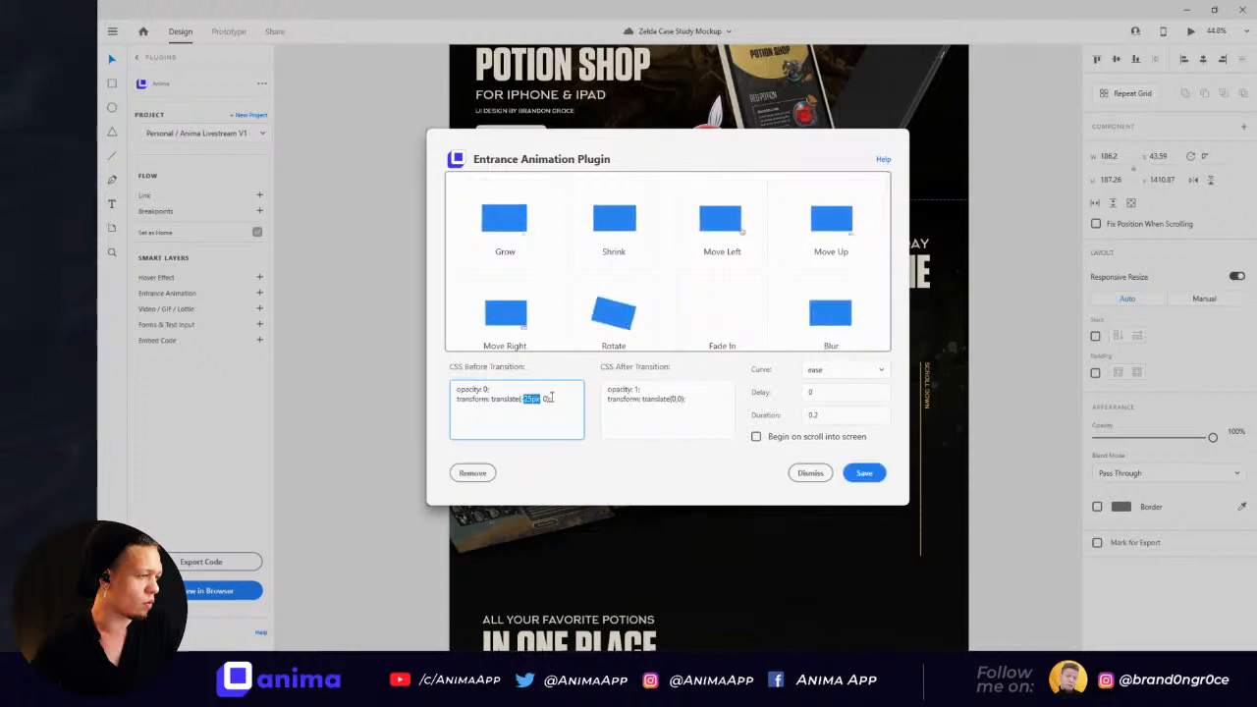
click(524, 398)
text(-)
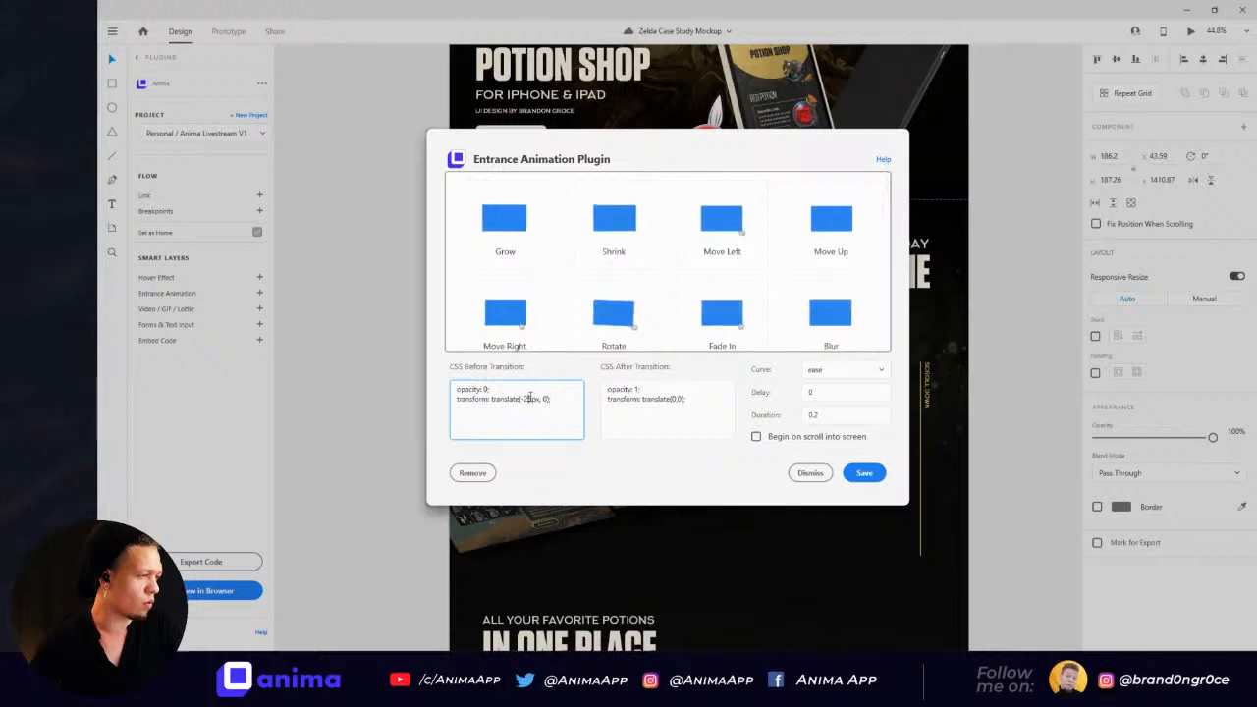
drag(532, 399, 524, 399)
text(50)
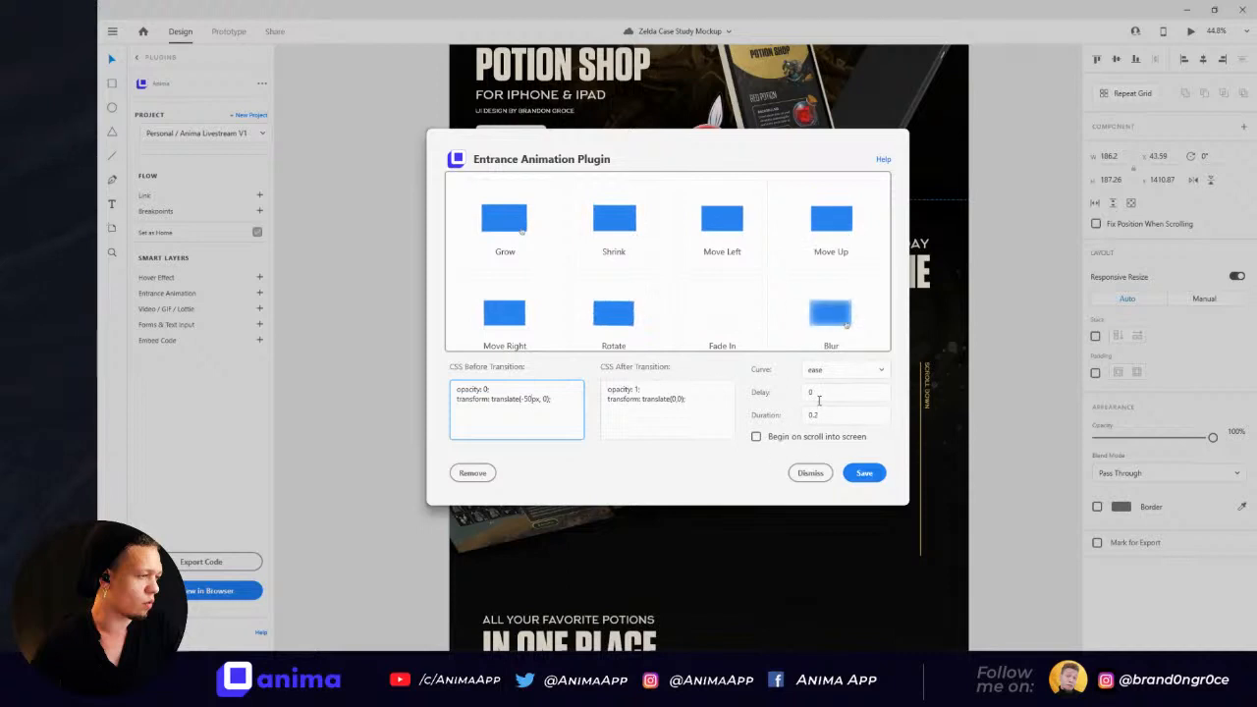
Step: Give the fairy's entrance animation a delay of .5 and a duration of 1, beginning on scroll into screen, and save it
double_click(821, 392)
text(.5)
click(757, 438)
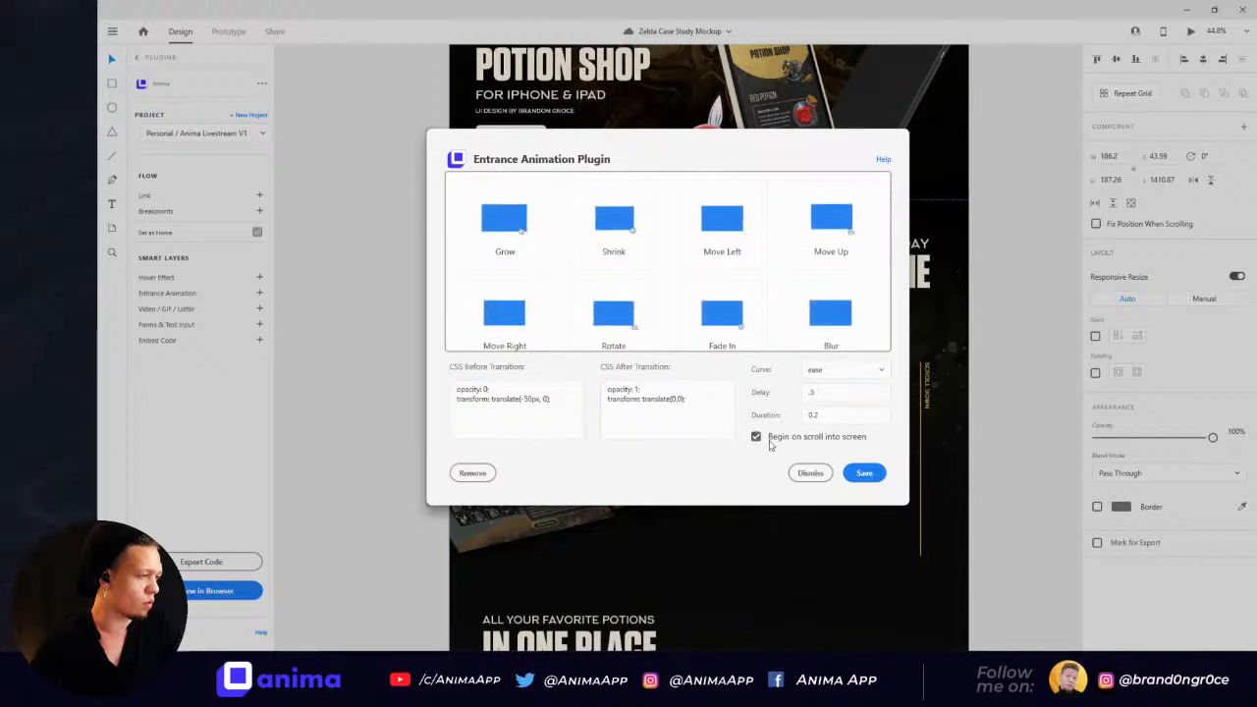
double_click(839, 415)
text(1)
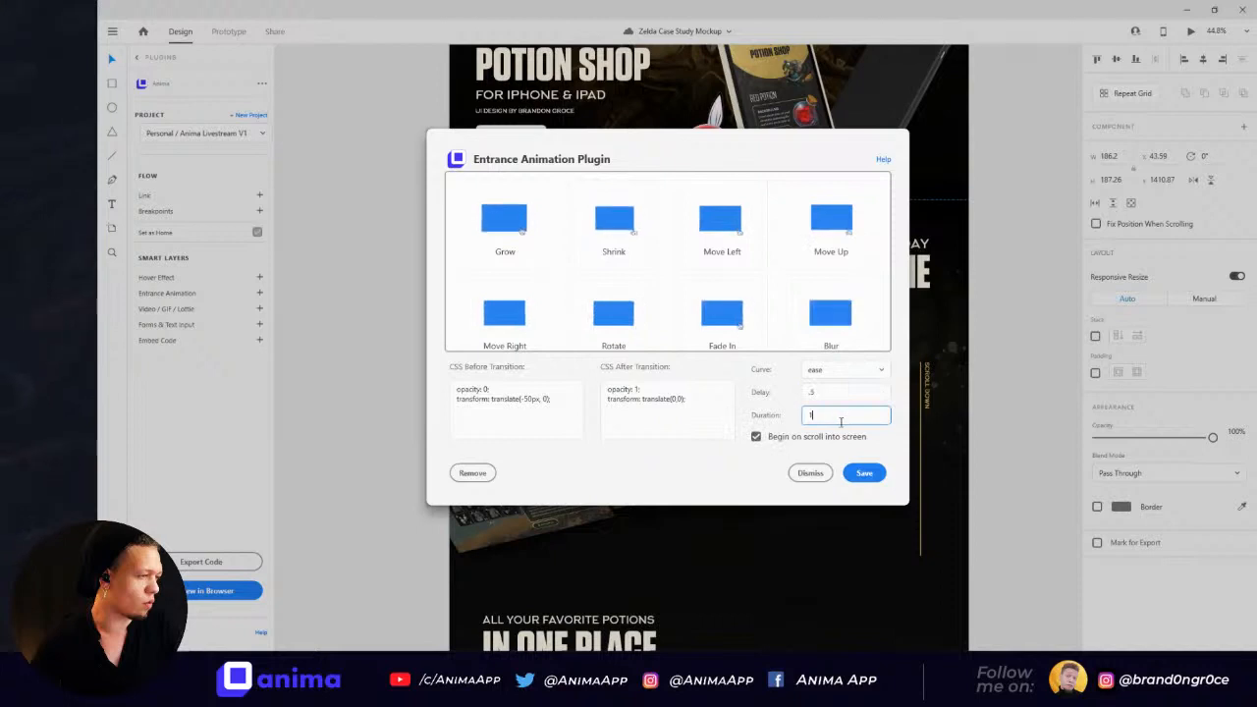
double_click(819, 416)
double_click(831, 391)
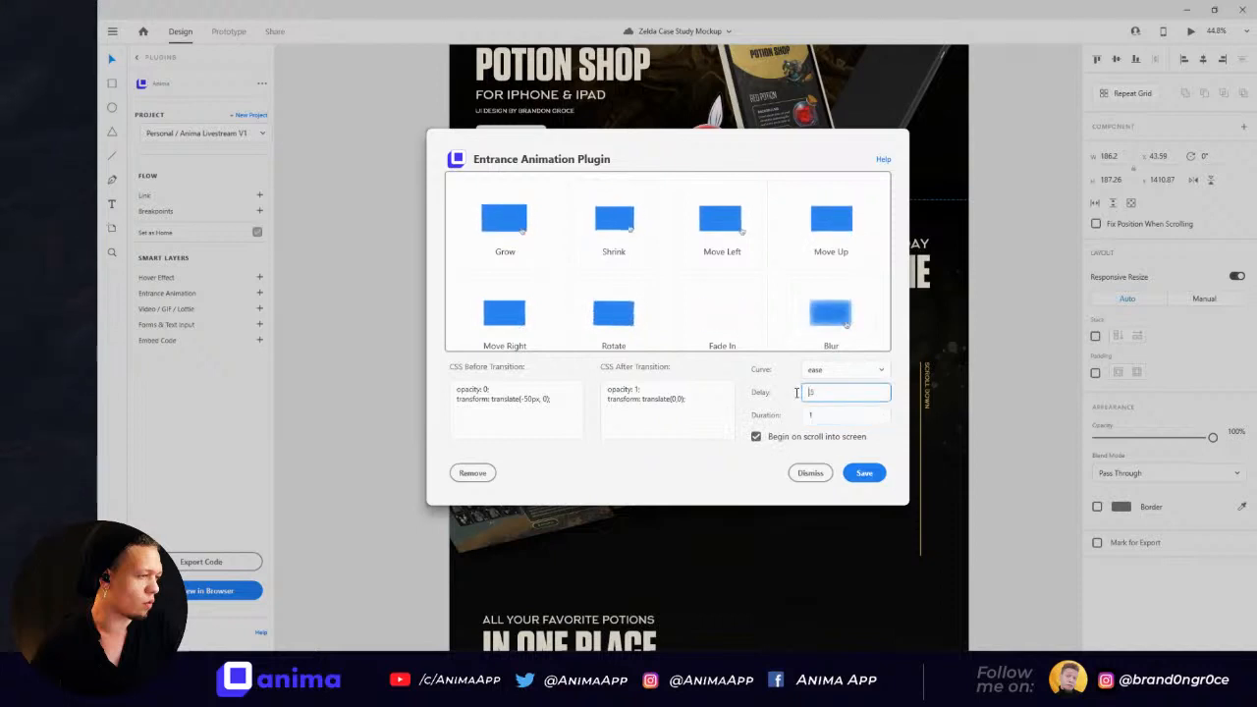
click(865, 474)
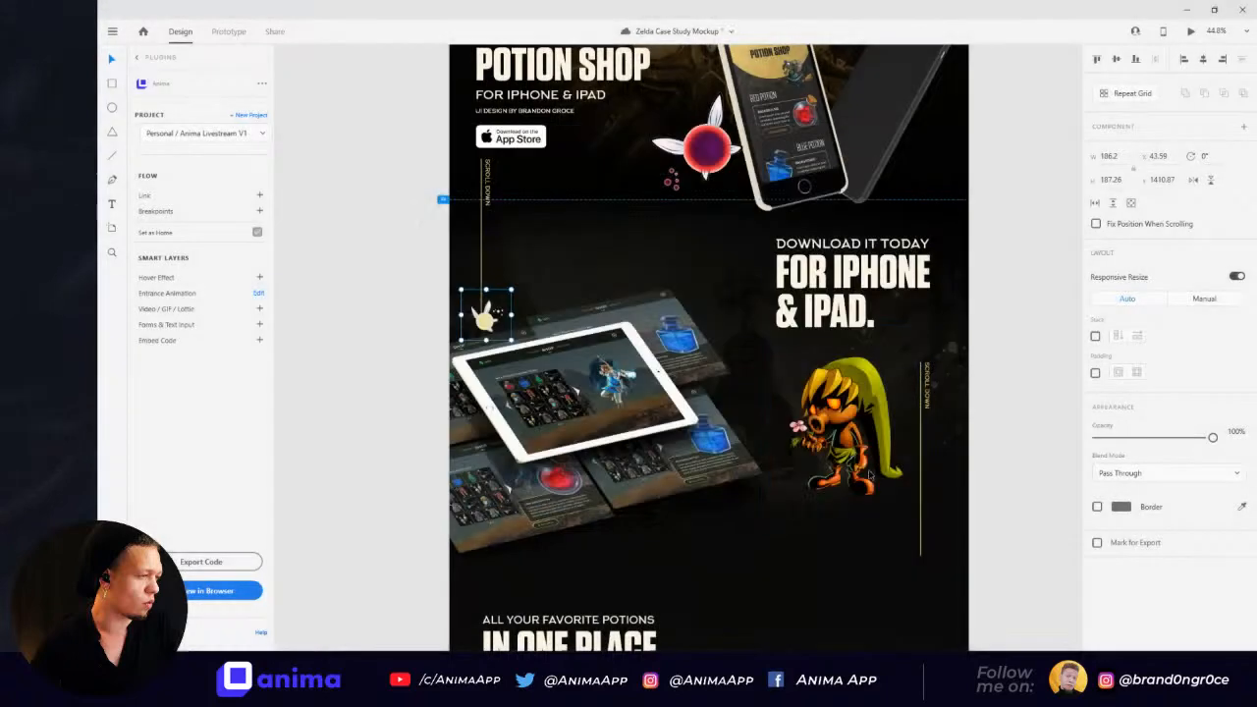
Step: Review the tablet mockup's entrance animation settings and save them
click(259, 293)
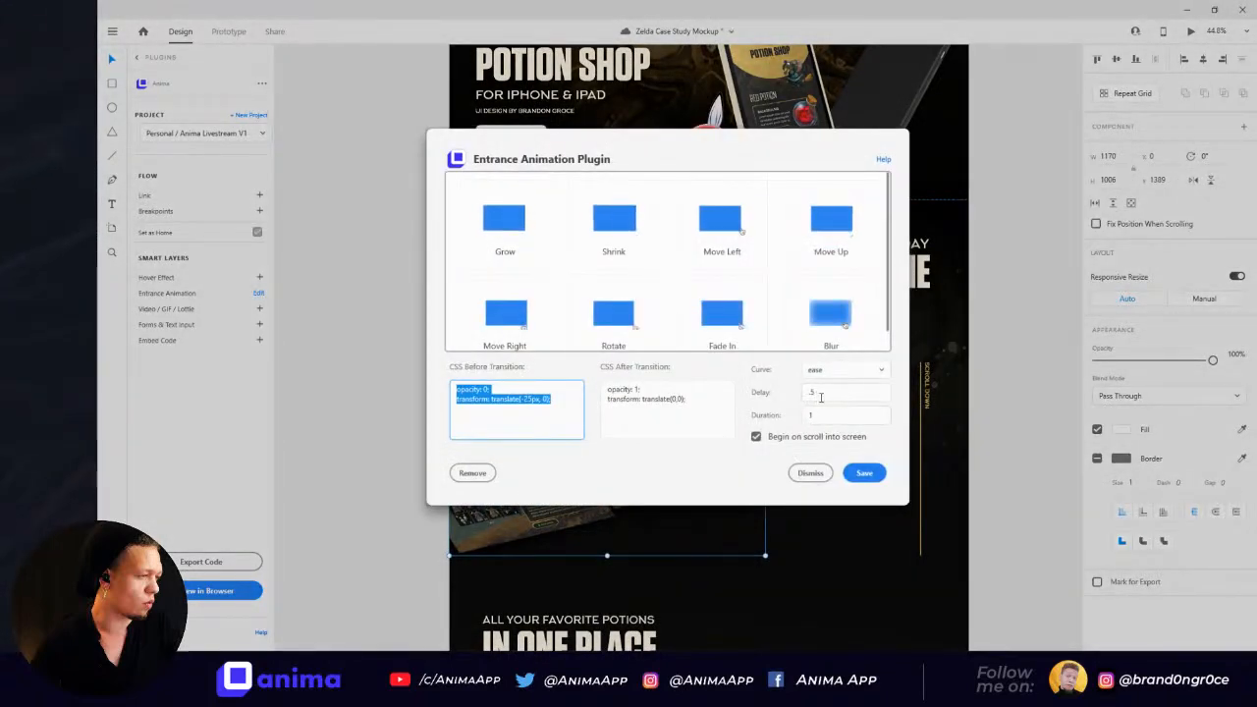
click(865, 473)
Step: Apply a Move Up entrance animation to the Scroll Down line above the tablet mockup
drag(884, 426, 787, 417)
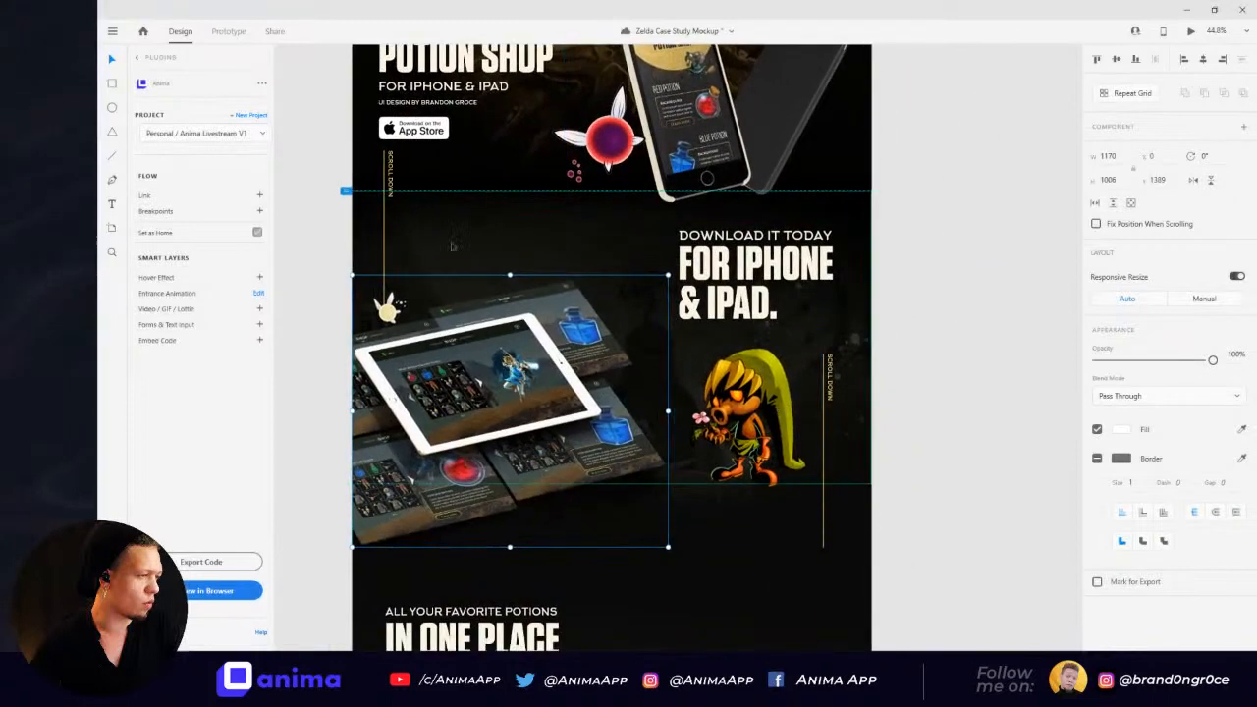
click(386, 253)
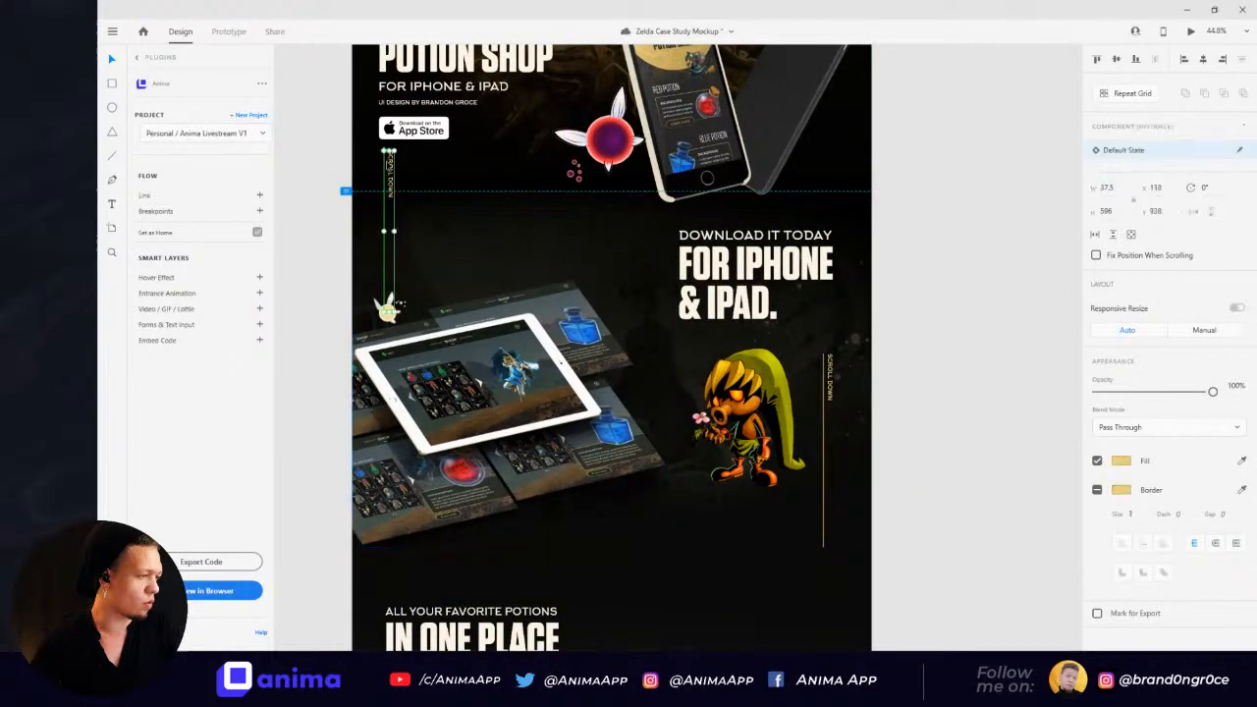
click(261, 293)
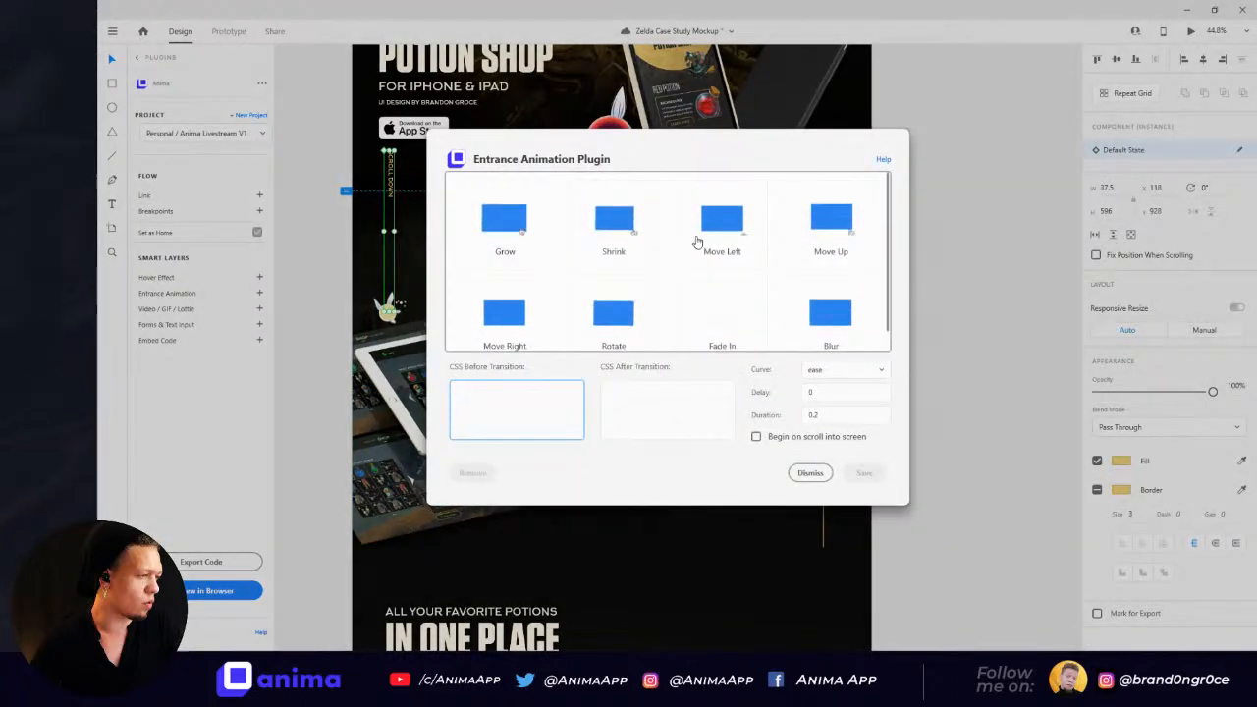
scroll(713, 245, down, 1)
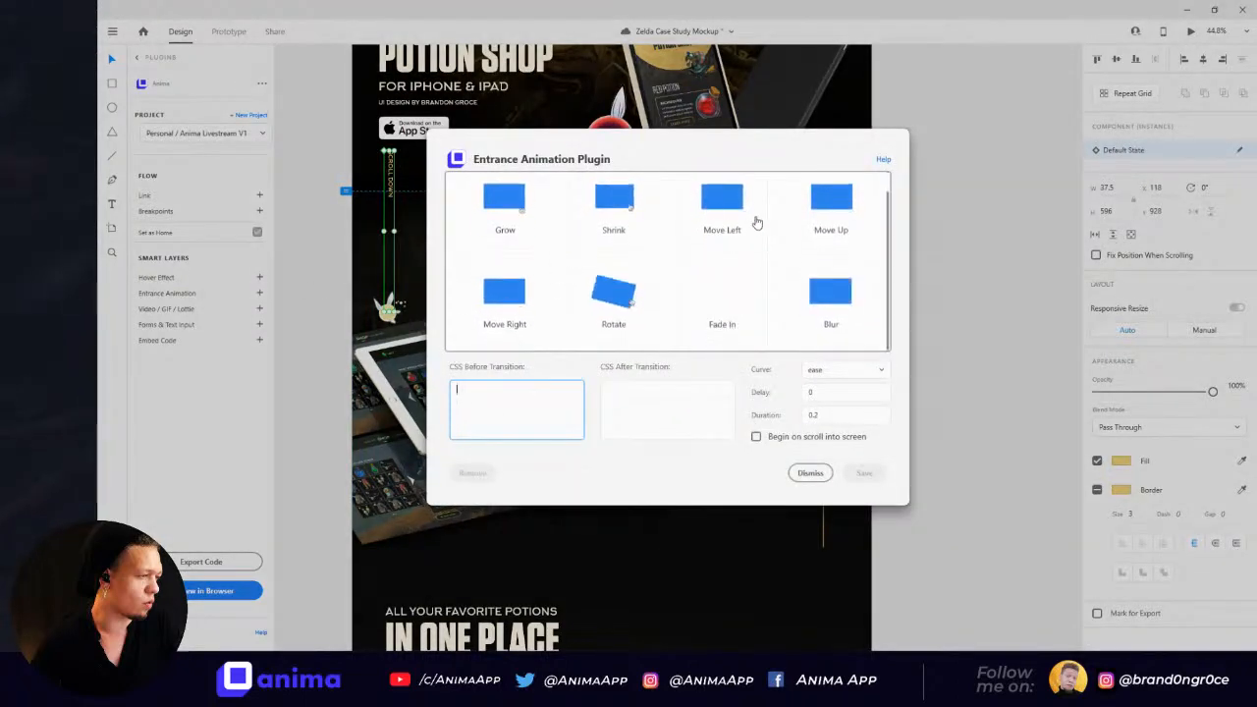
scroll(772, 258, up, 1)
click(827, 242)
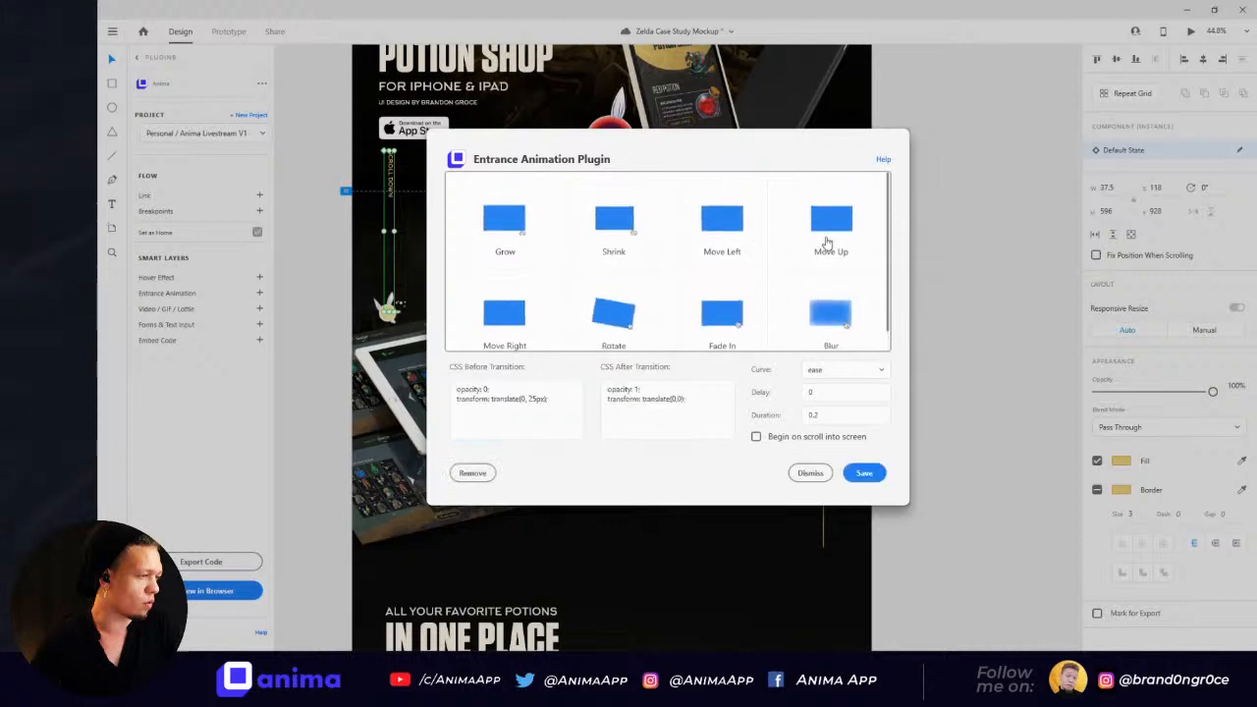
Step: Set the Scroll Down line's before-transition CSS transform to translate(0, -25px)
click(530, 399)
double_click(536, 399)
click(530, 399)
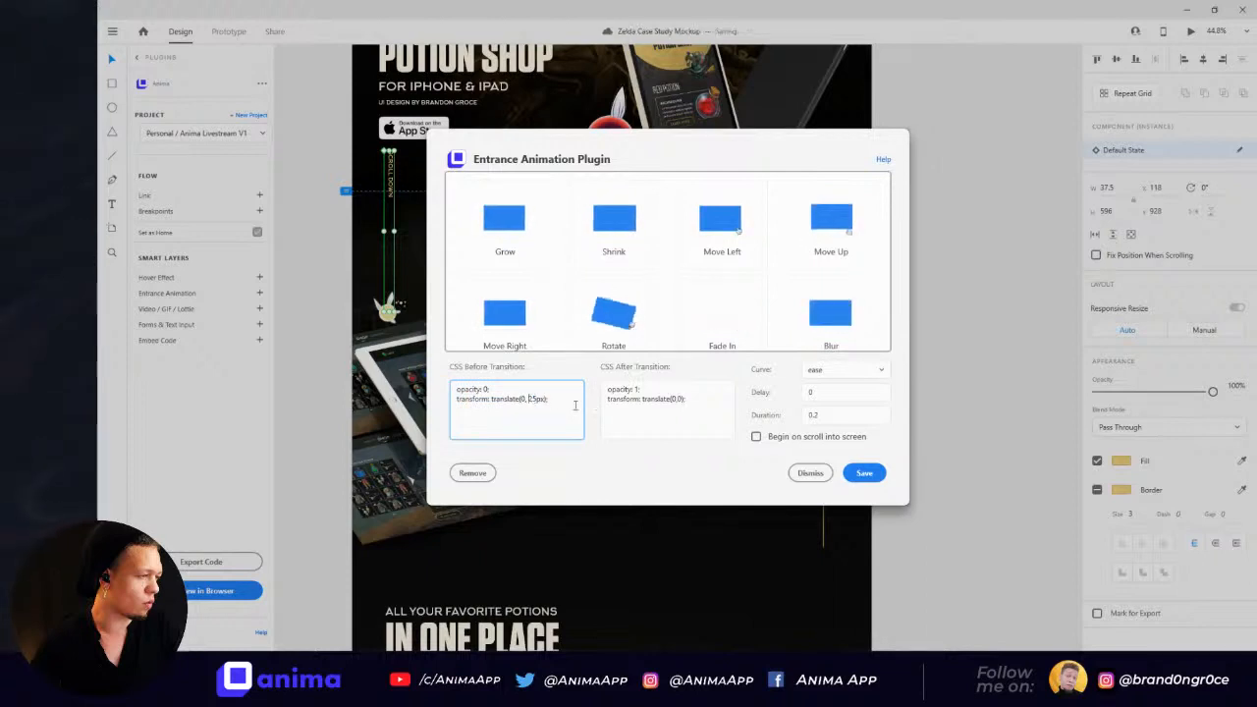
text(-)
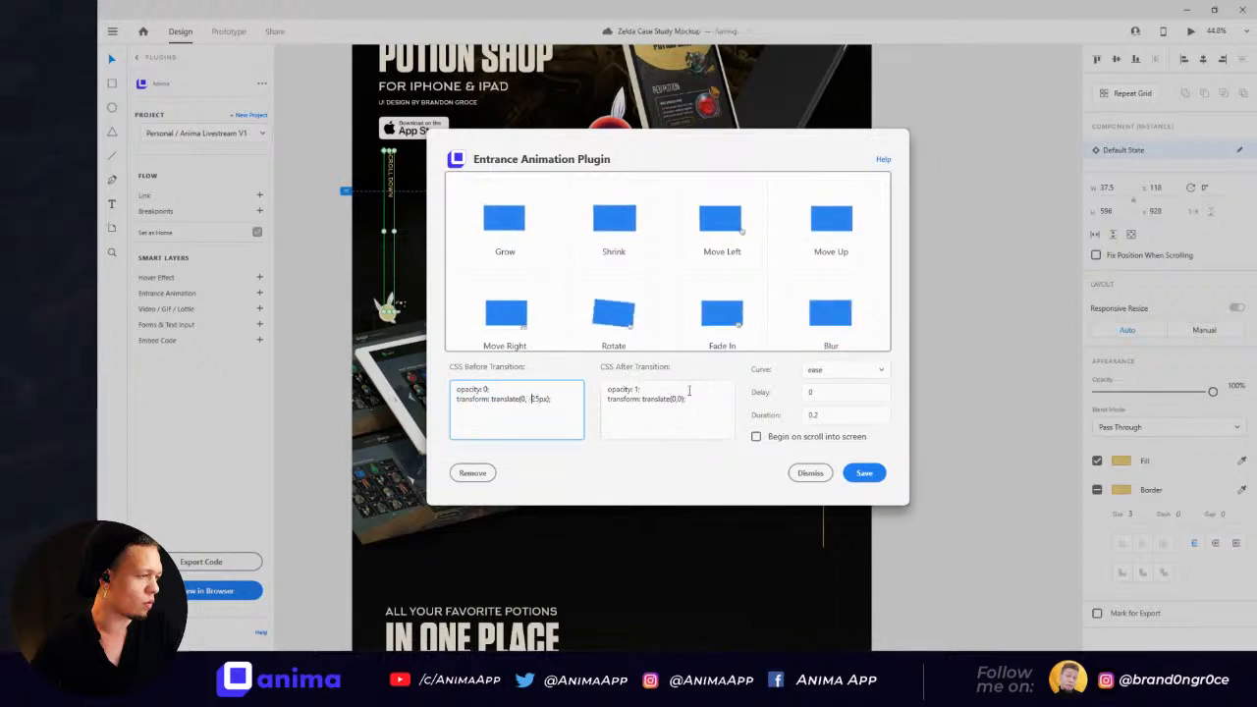
Step: Make the Scroll Down line's animation begin on scroll into screen with a duration of 1, and save it
click(757, 437)
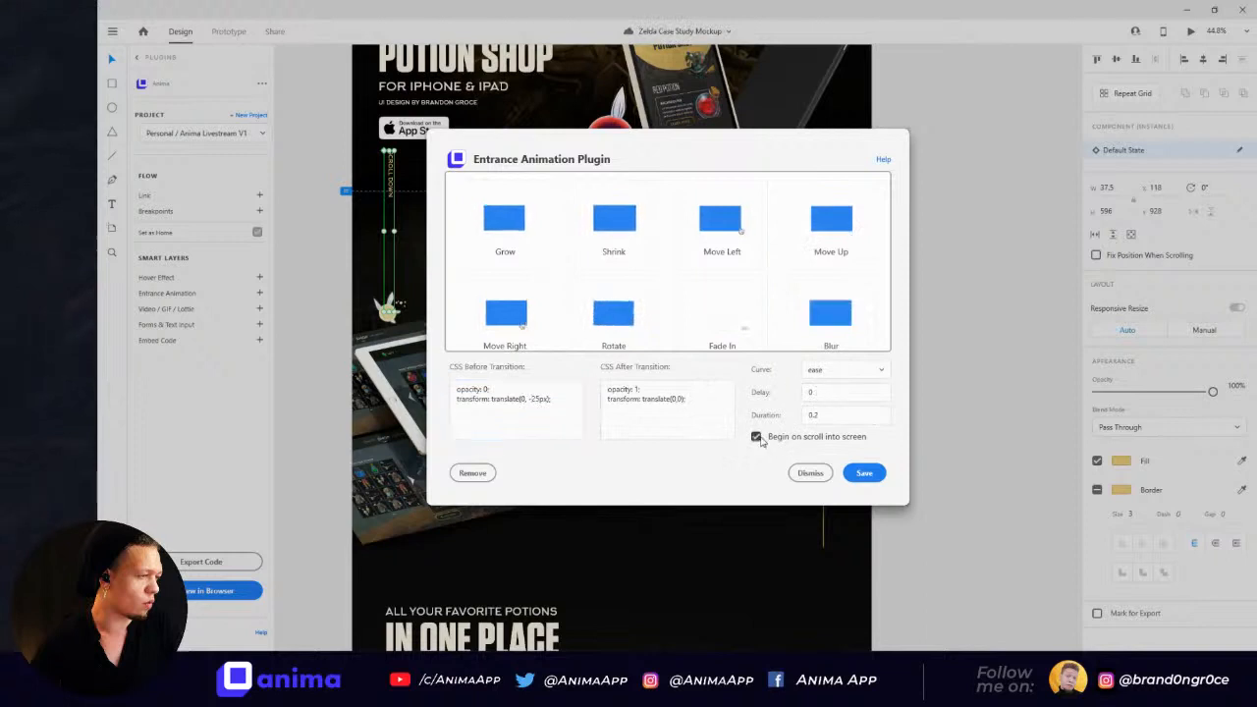
click(825, 415)
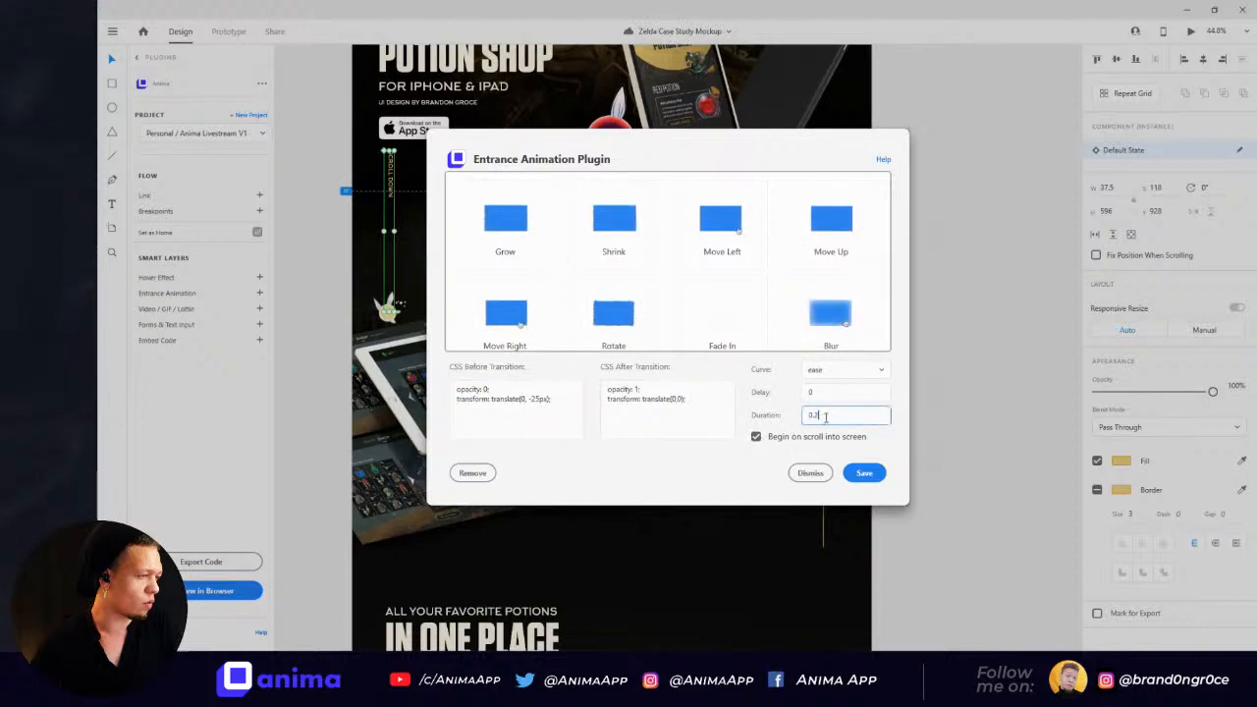
key(BackSpace)
key(BackSpace)
key(BackSpace)
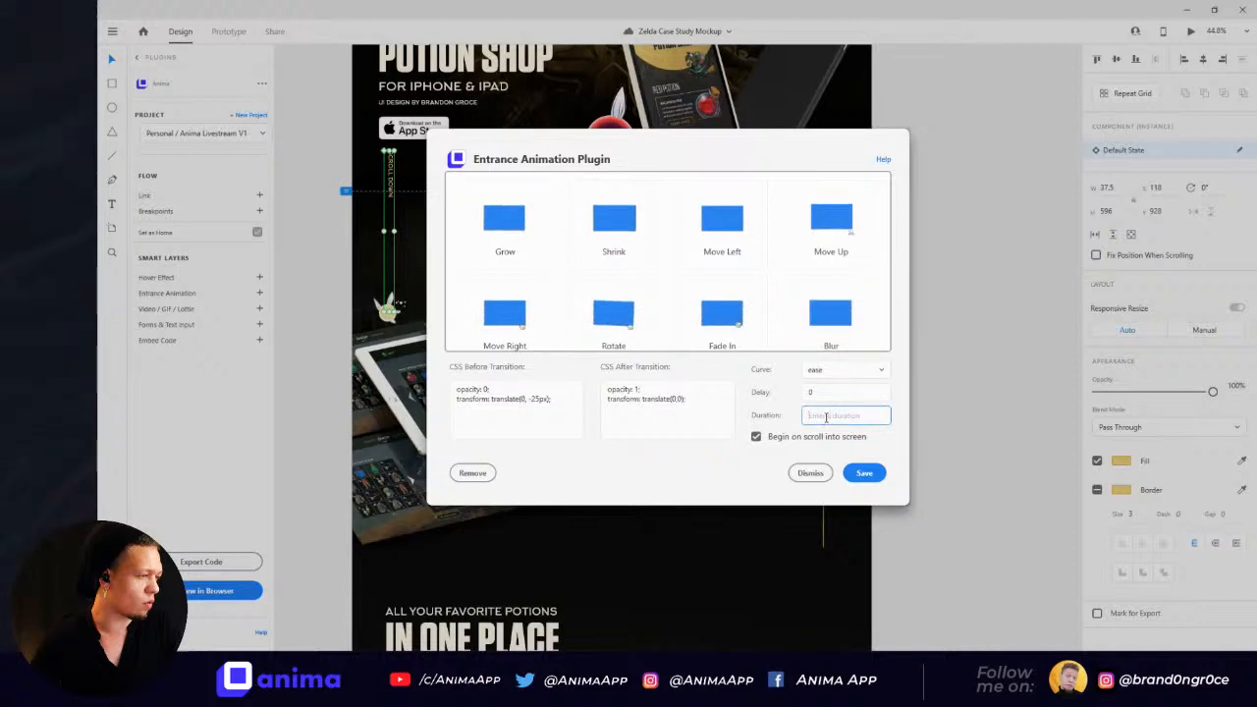
text(1)
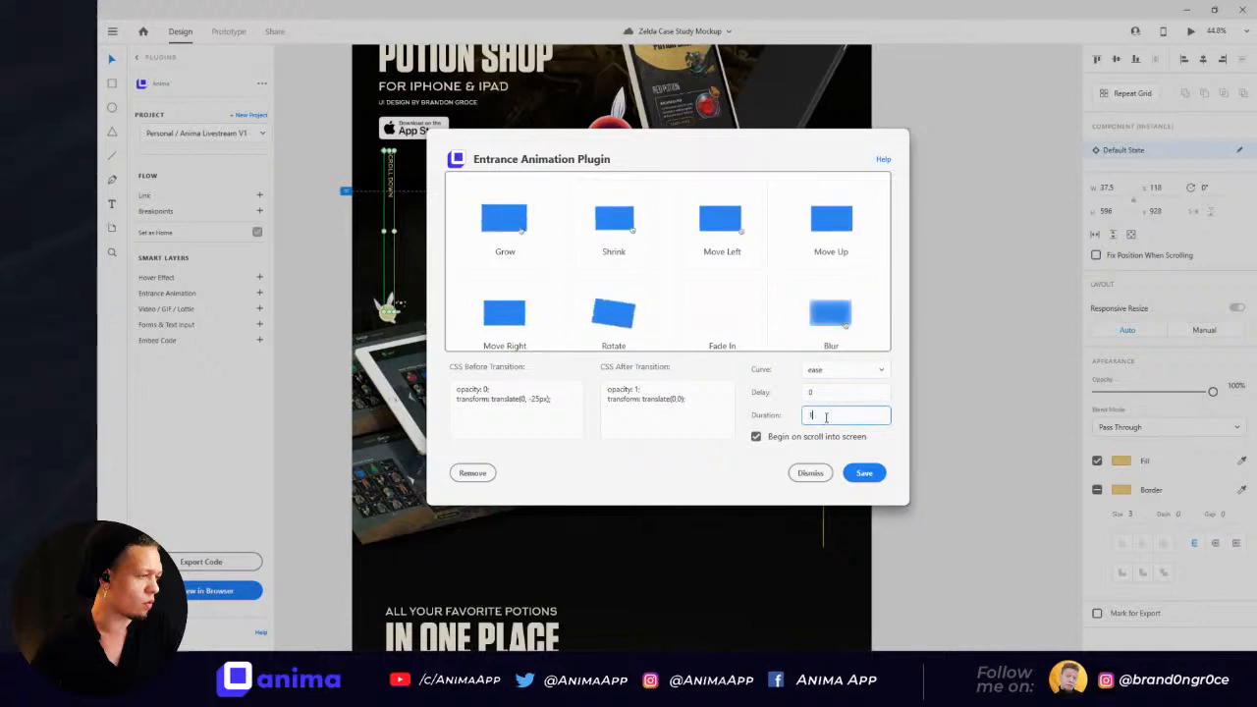
click(864, 473)
Step: Set the Web 1920 – 7 artboard as the project's home screen
scroll(741, 235, up, 1)
scroll(740, 236, up, 3)
click(996, 190)
click(356, 57)
click(257, 232)
Step: Generate the artboard's prototype draft and open it in a maximized browser window
click(235, 592)
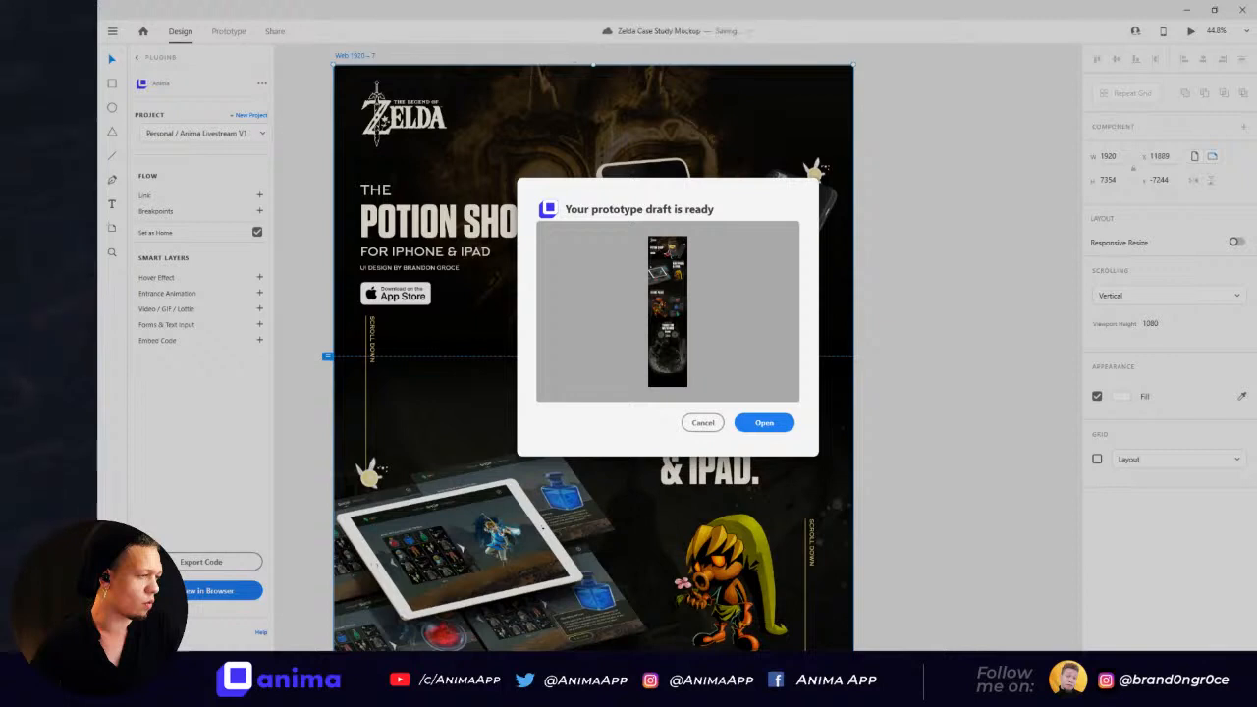
click(757, 424)
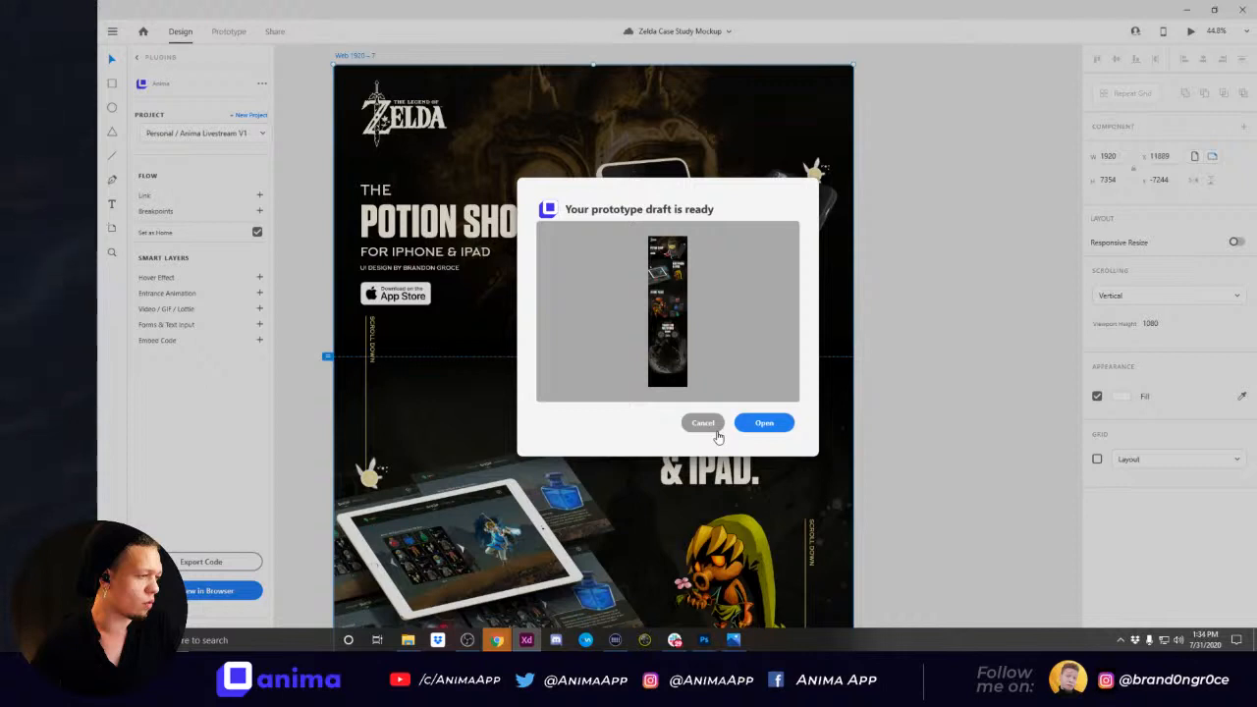
click(775, 429)
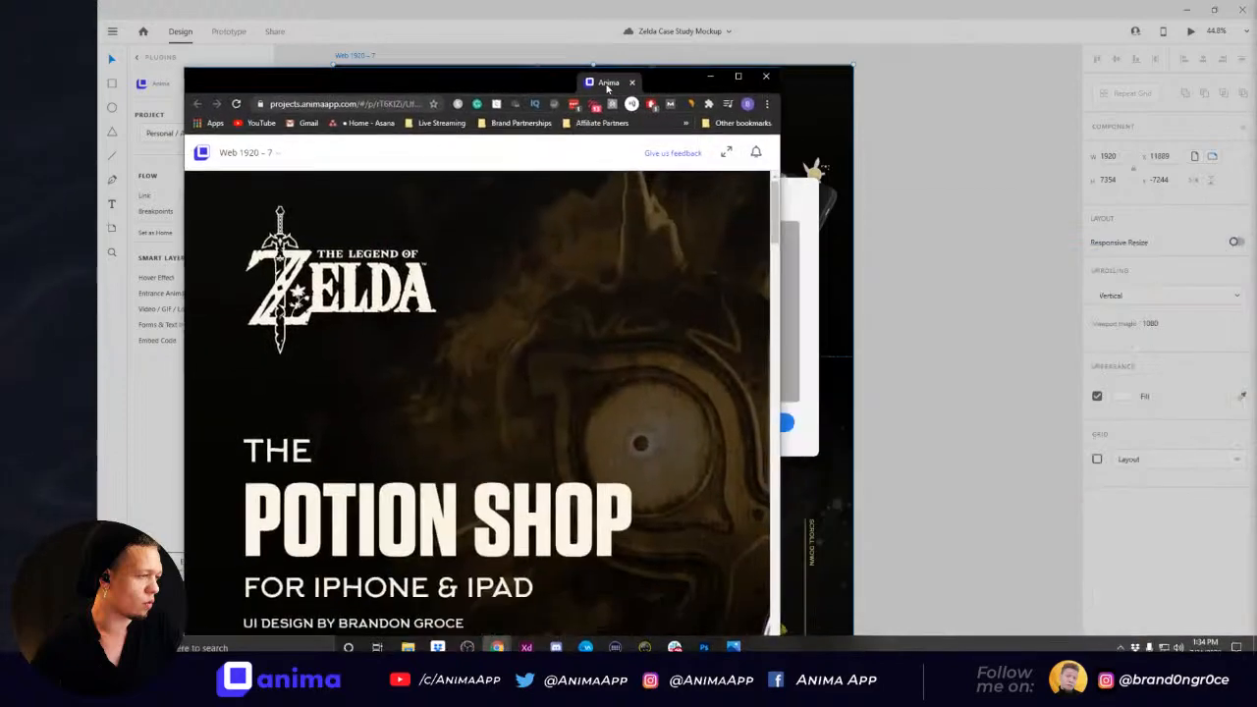
double_click(677, 81)
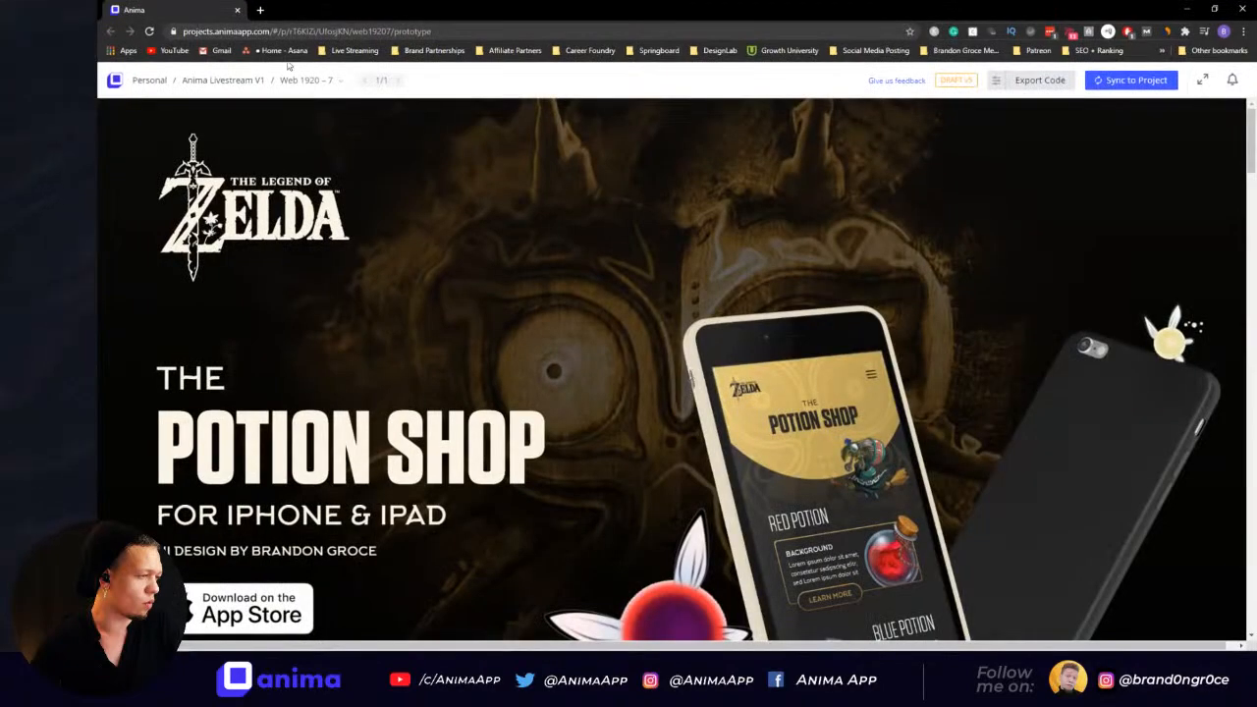
Step: Sync the draft to the Anima Livestream V1 project and open its public link in a new browser tab
click(1096, 82)
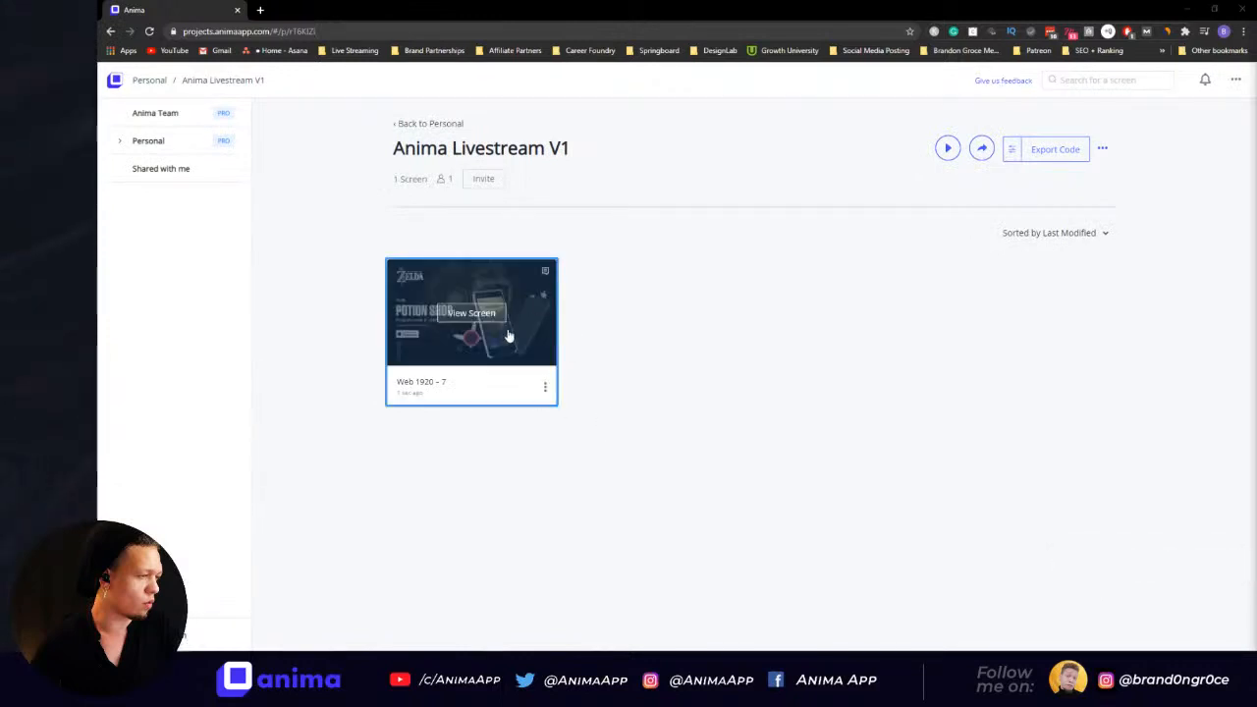
click(982, 151)
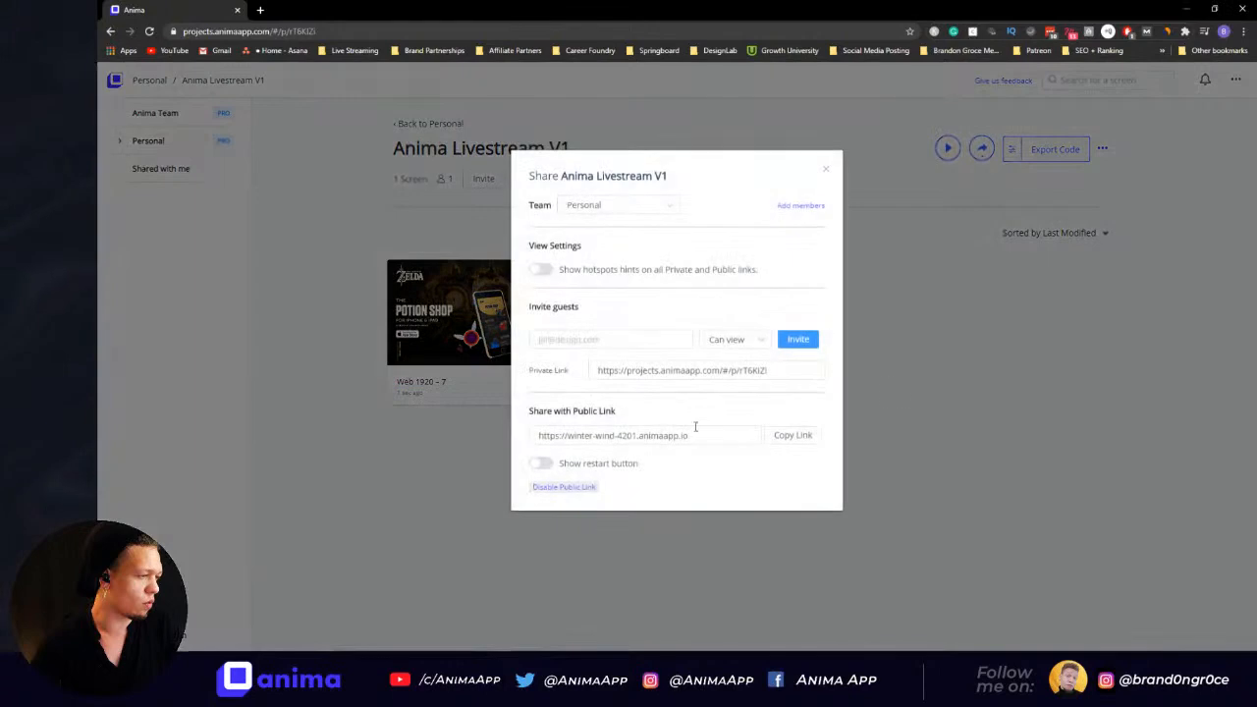
click(778, 441)
click(260, 11)
key(ctrl+v)
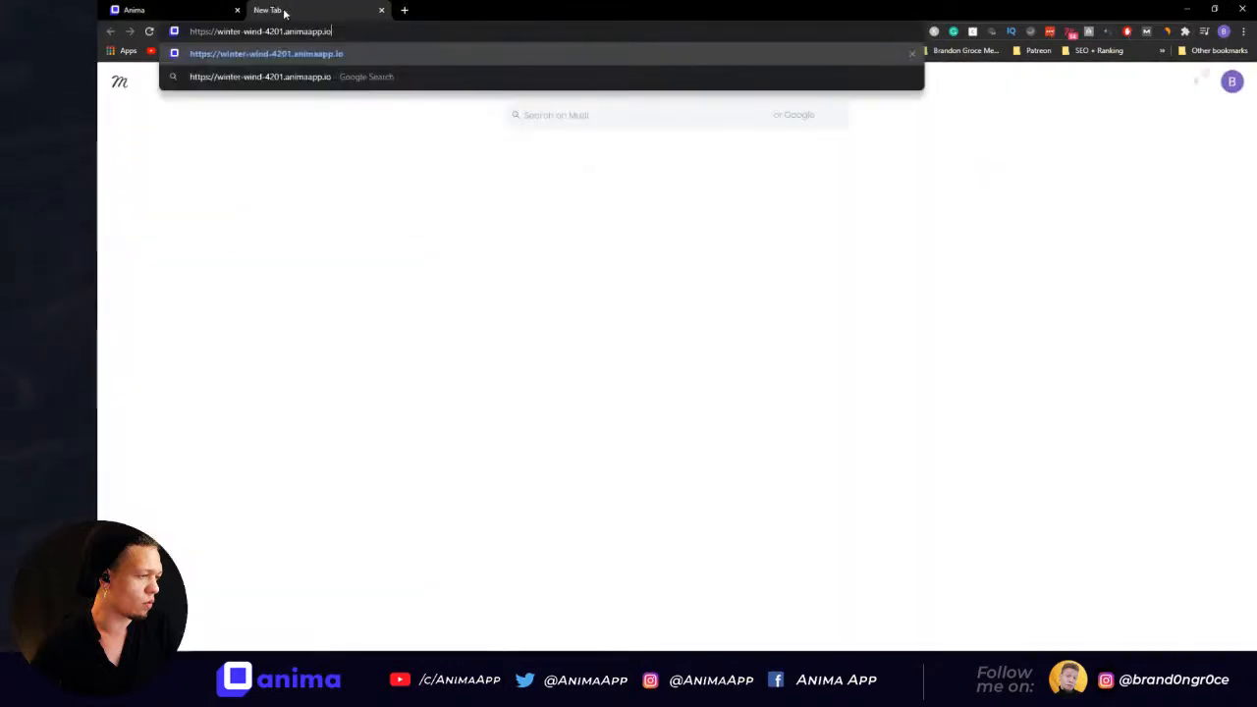
key(Return)
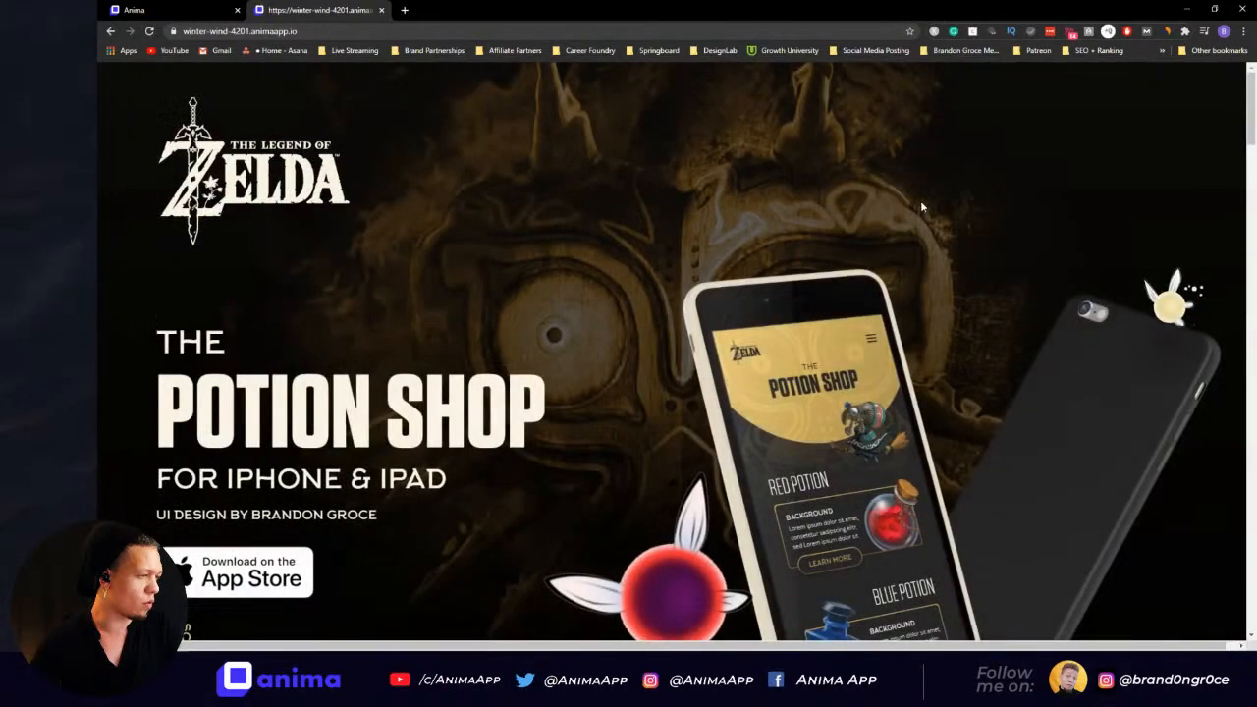
Step: Examine the entrance animations down the whole published Potion Shop page, reloading it to replay them
scroll(836, 241, down, 2)
scroll(838, 248, down, 4)
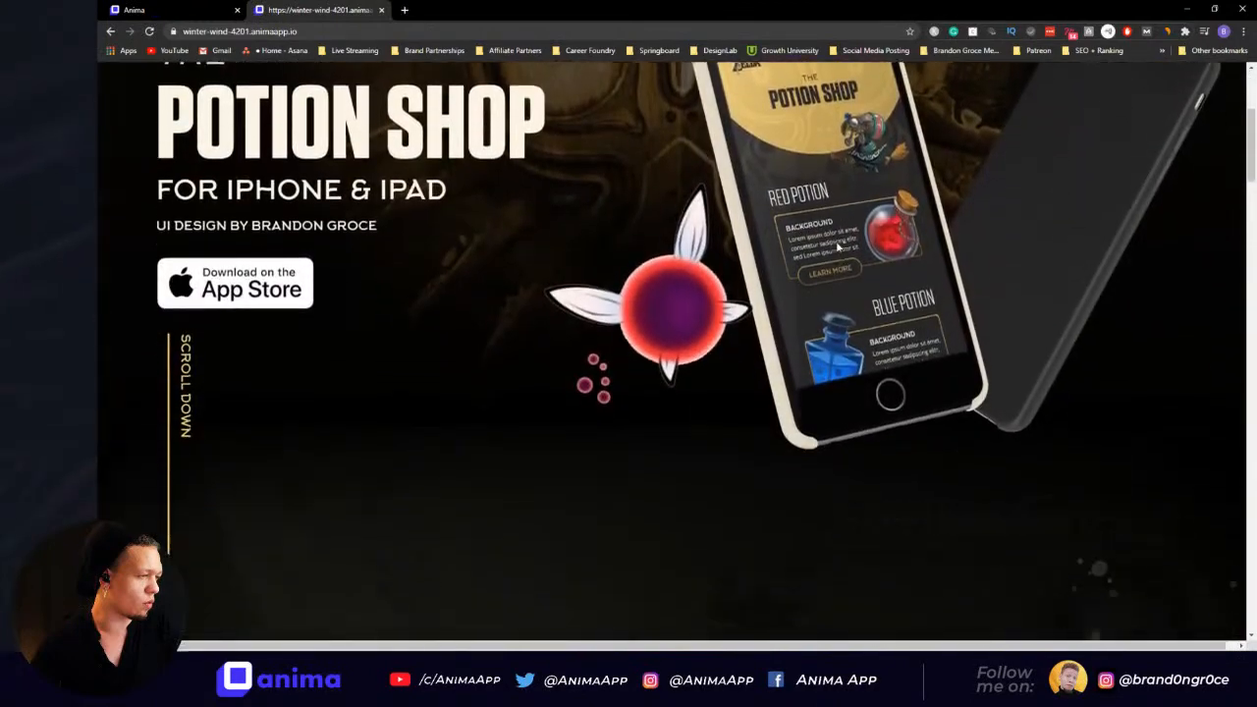
scroll(838, 247, down, 1)
key(ctrl+r)
scroll(721, 159, down, 1)
scroll(721, 157, down, 2)
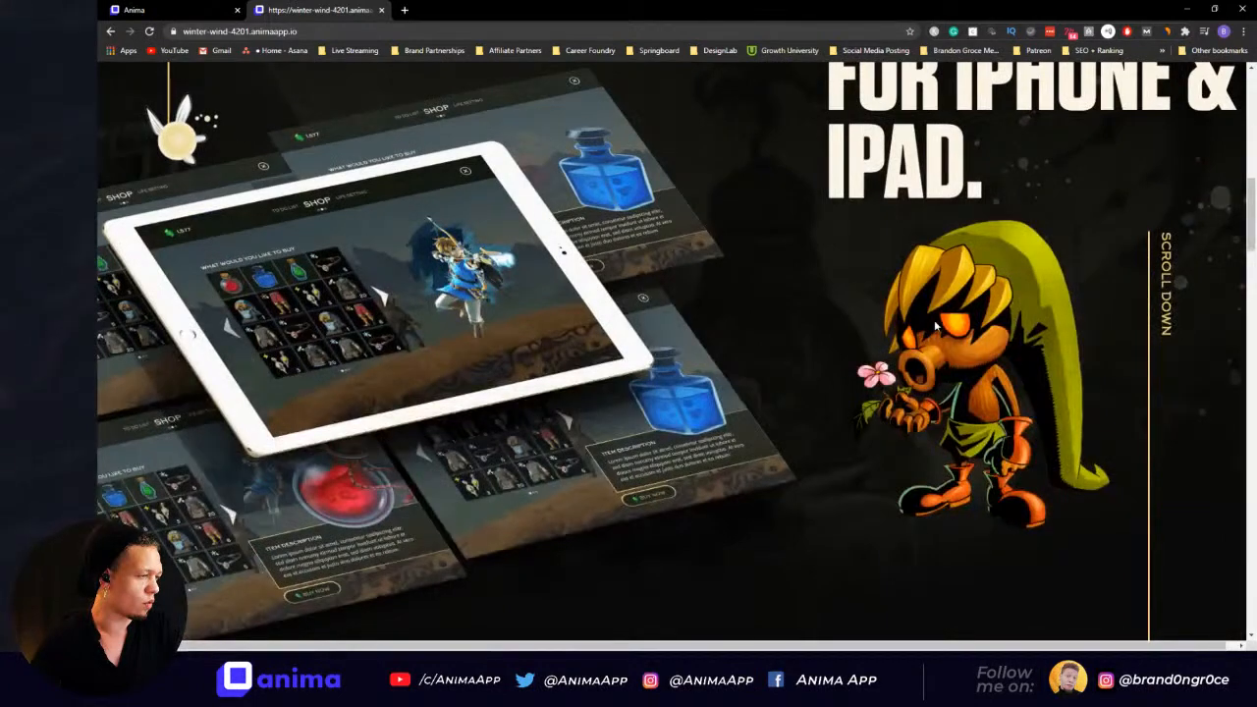
scroll(992, 381, down, 2)
scroll(1002, 359, up, 2)
scroll(1002, 359, down, 2)
scroll(1001, 358, up, 2)
scroll(1001, 350, down, 8)
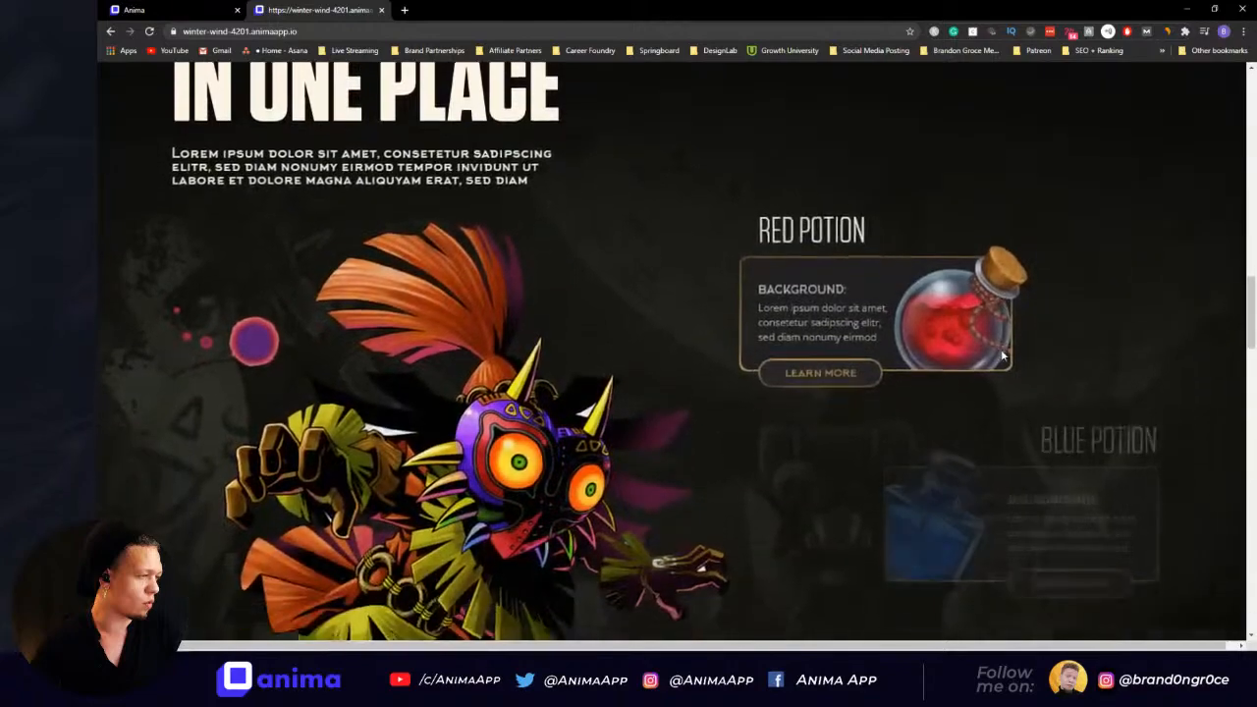
scroll(1003, 356, down, 6)
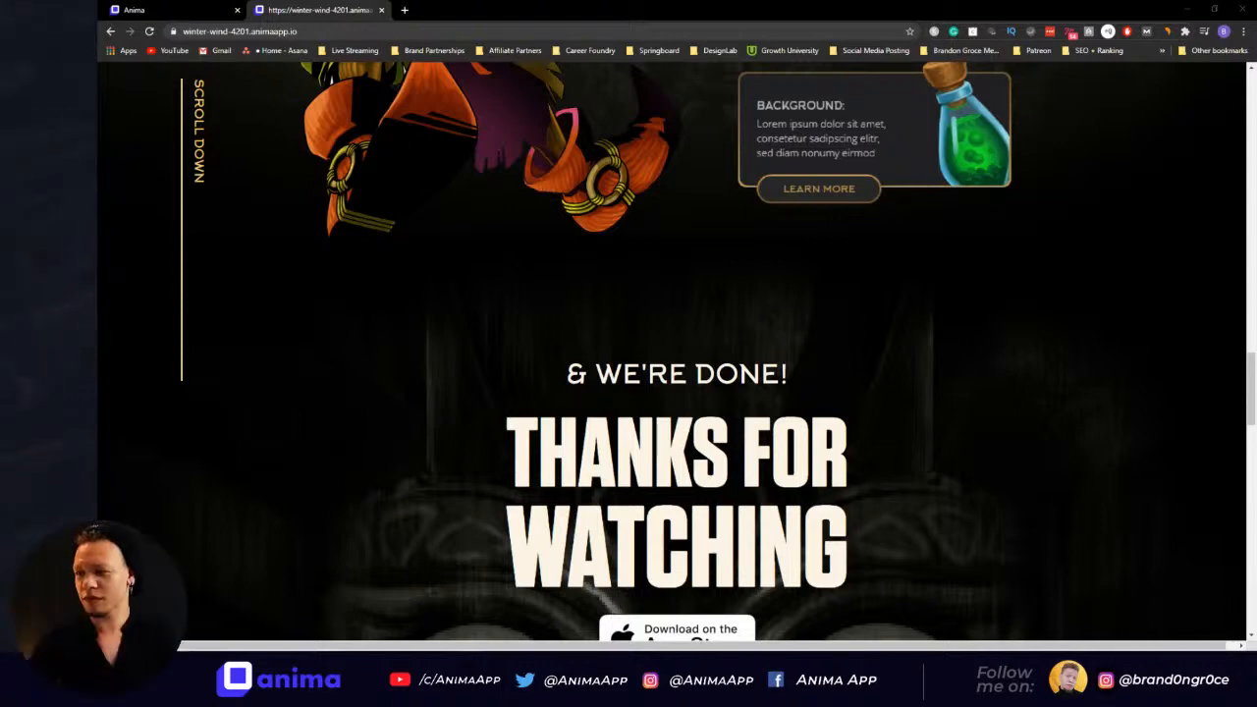
scroll(705, 332, down, 10)
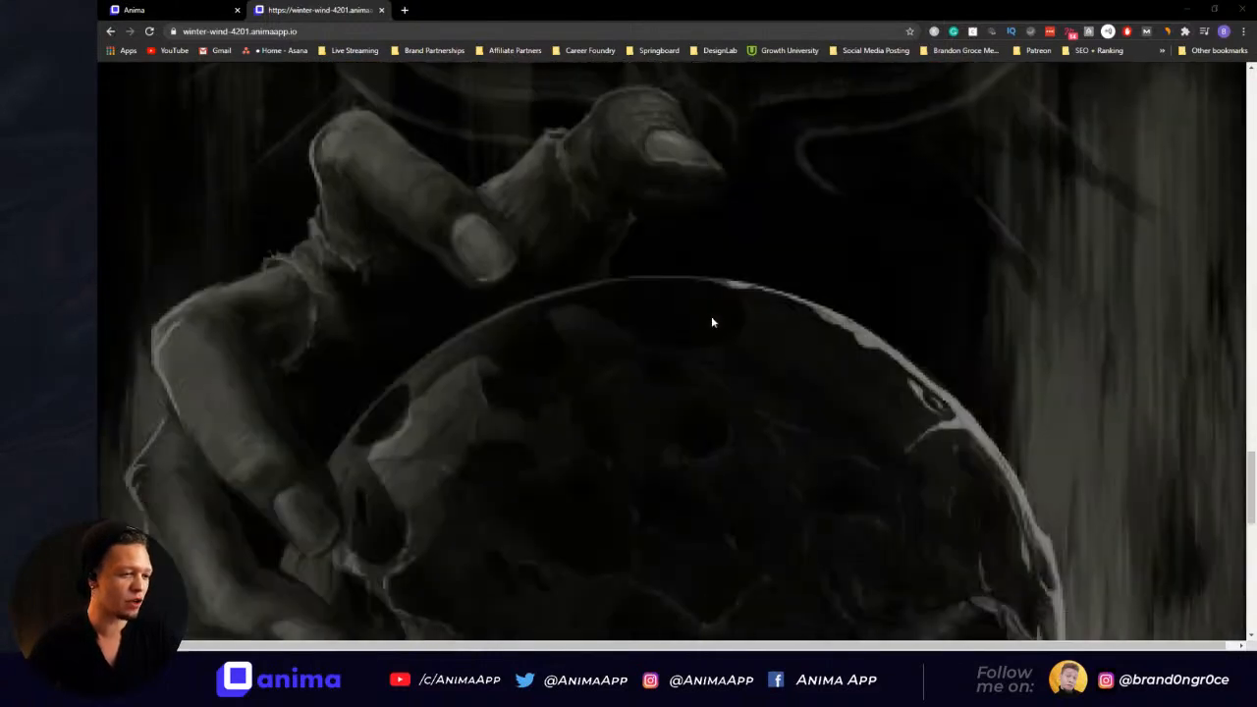
scroll(711, 319, up, 5)
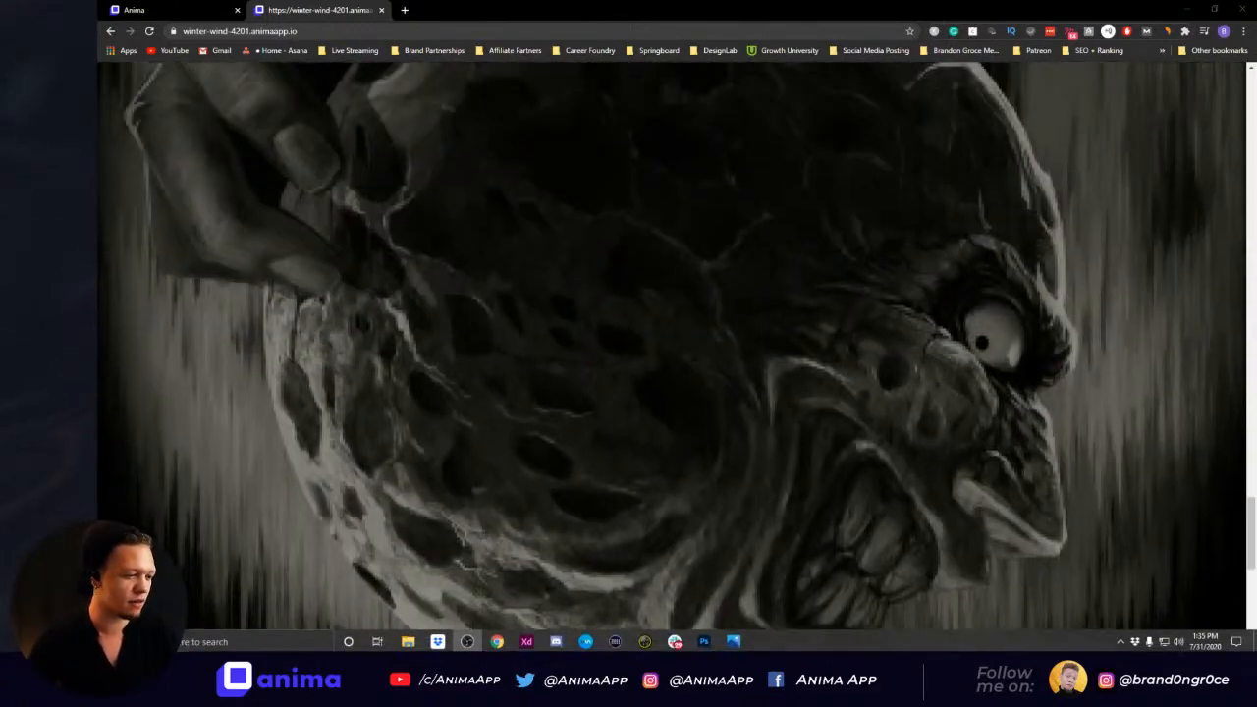
Step: Switch back to Adobe XD, dismiss the prototype draft dialog and select the Red Potion card in the In One Place section
click(526, 640)
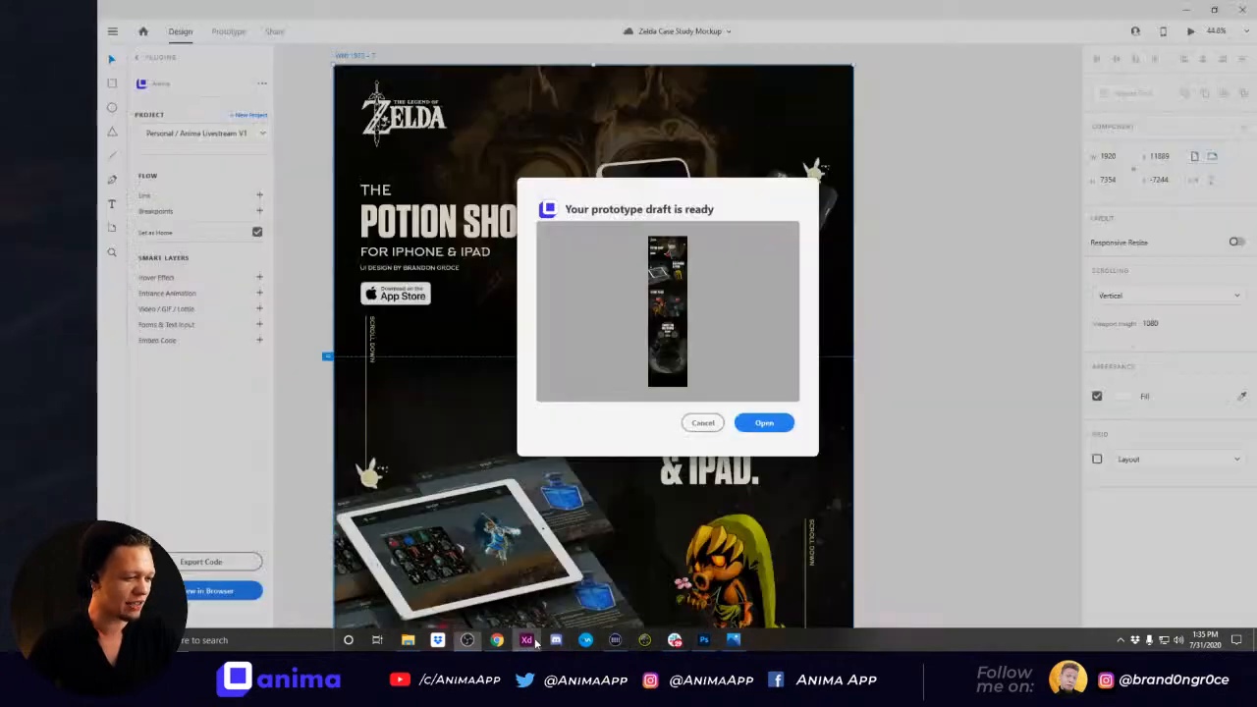
click(702, 422)
scroll(770, 258, down, 5)
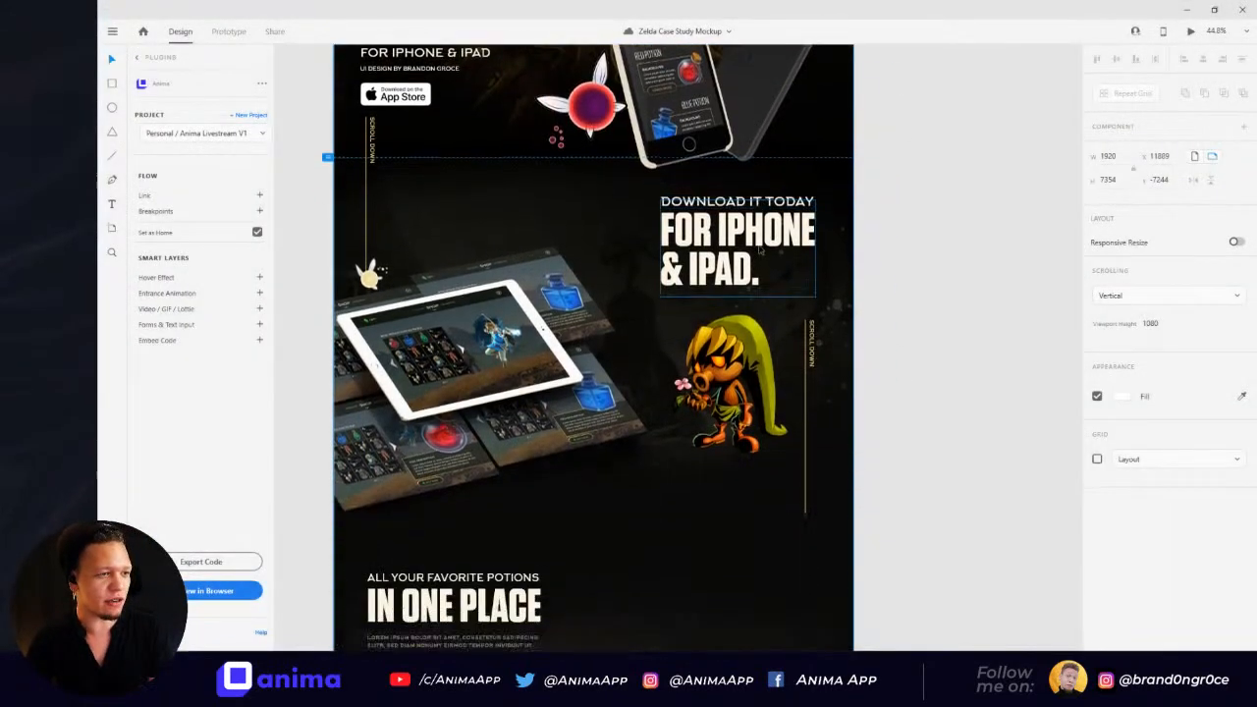
scroll(717, 246, down, 9)
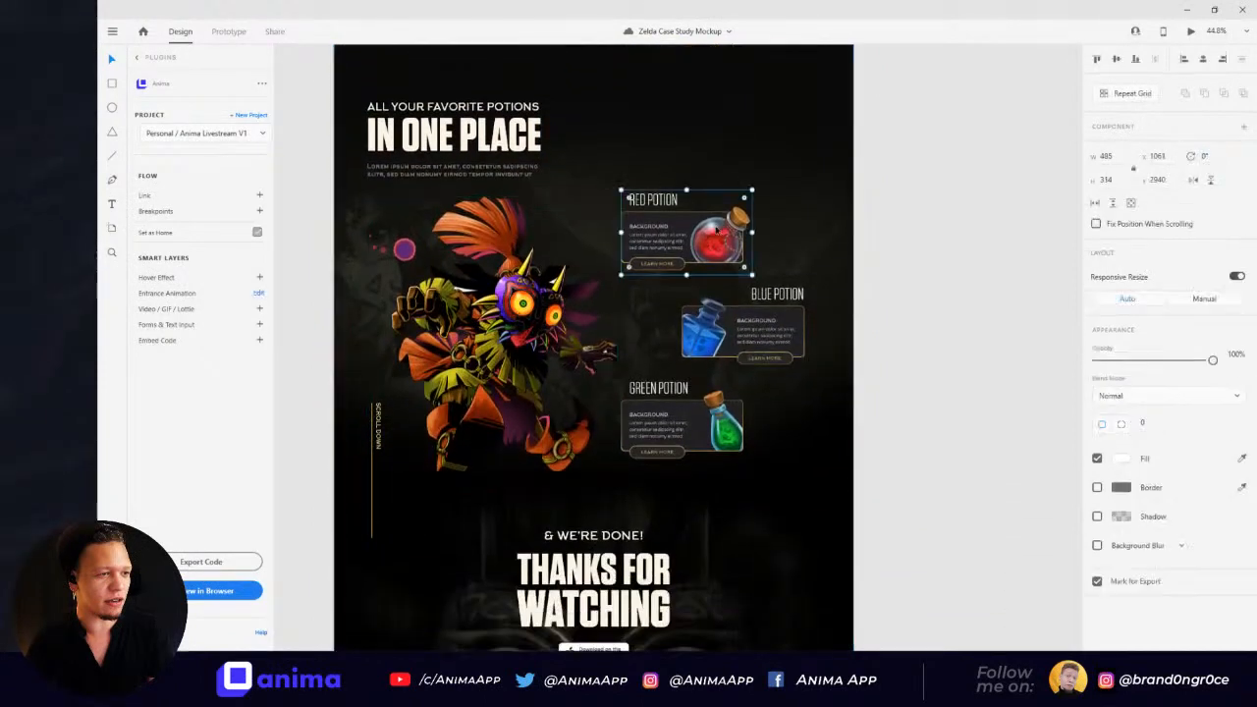
scroll(685, 239, up, 5)
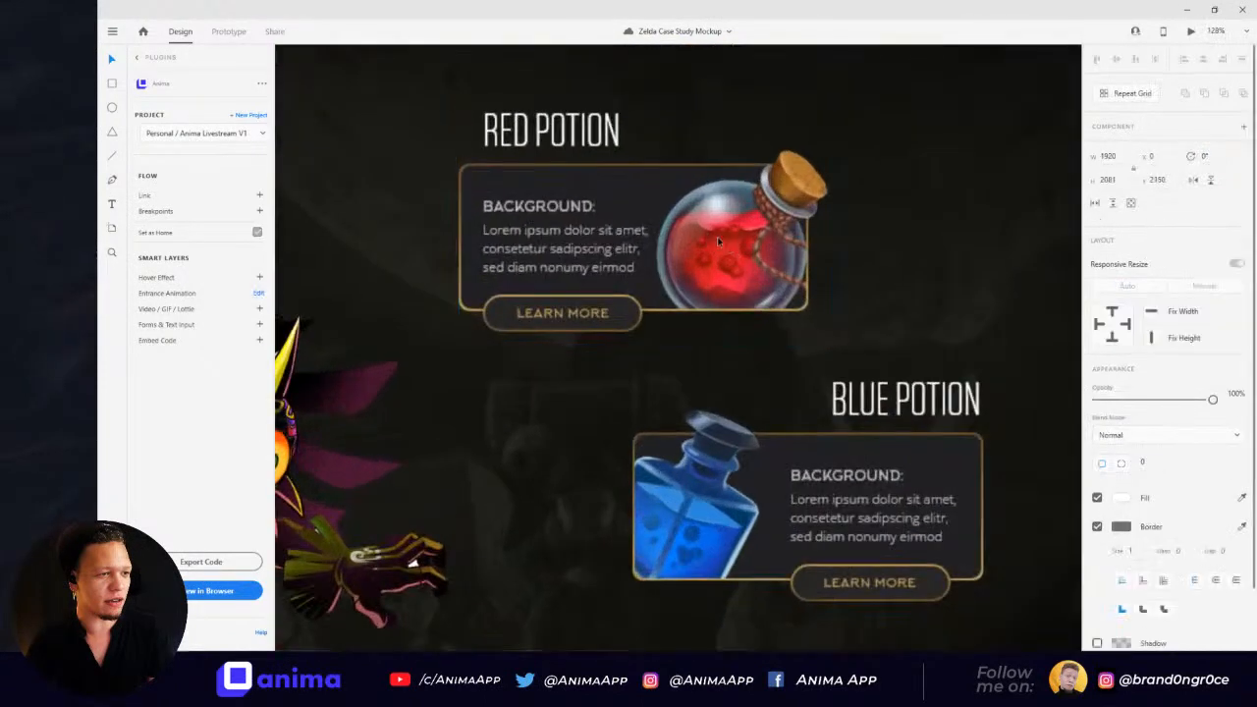
scroll(623, 253, down, 4)
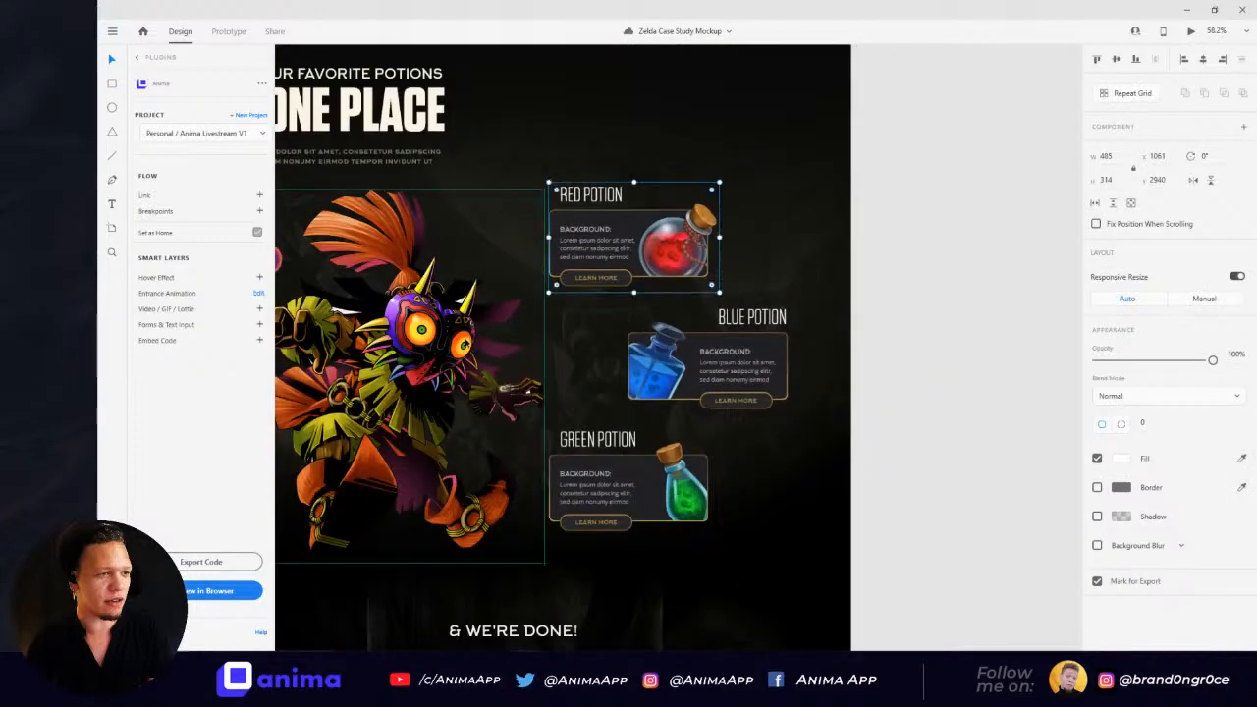
Step: Add a Grow hover effect with transform: scale(1.1) to the Red Potion card
drag(466, 341, 643, 268)
click(616, 305)
click(759, 181)
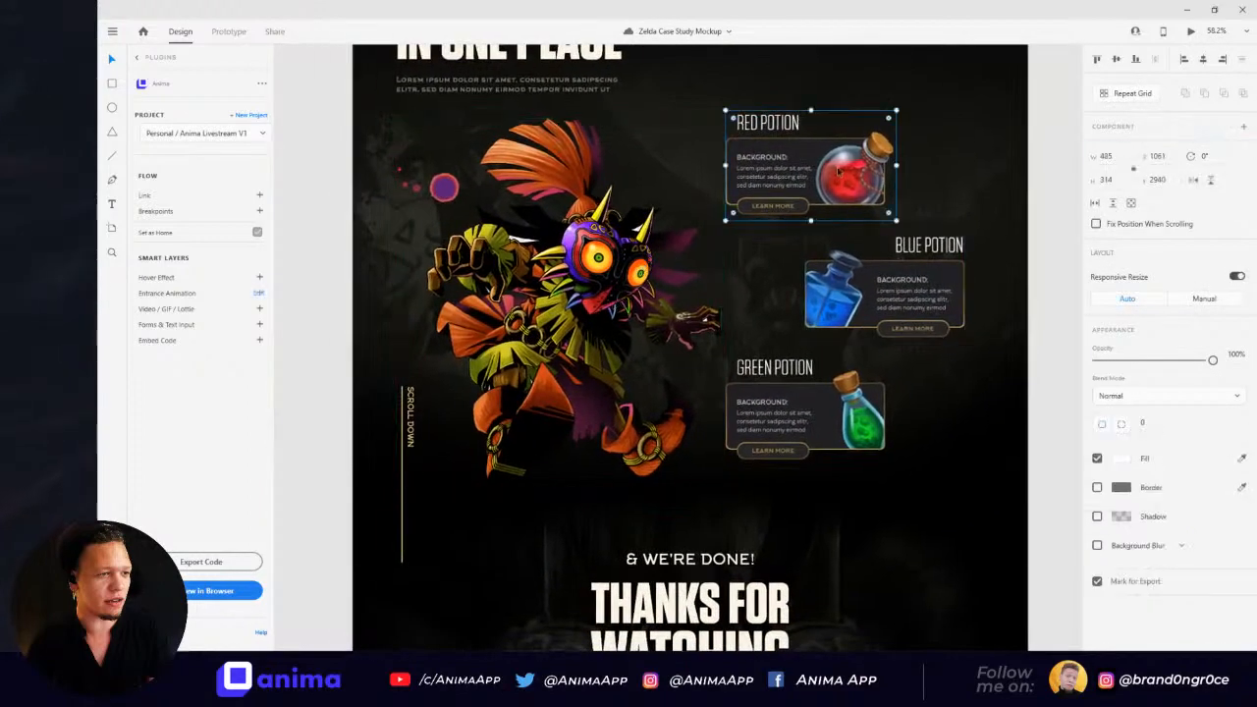
click(259, 278)
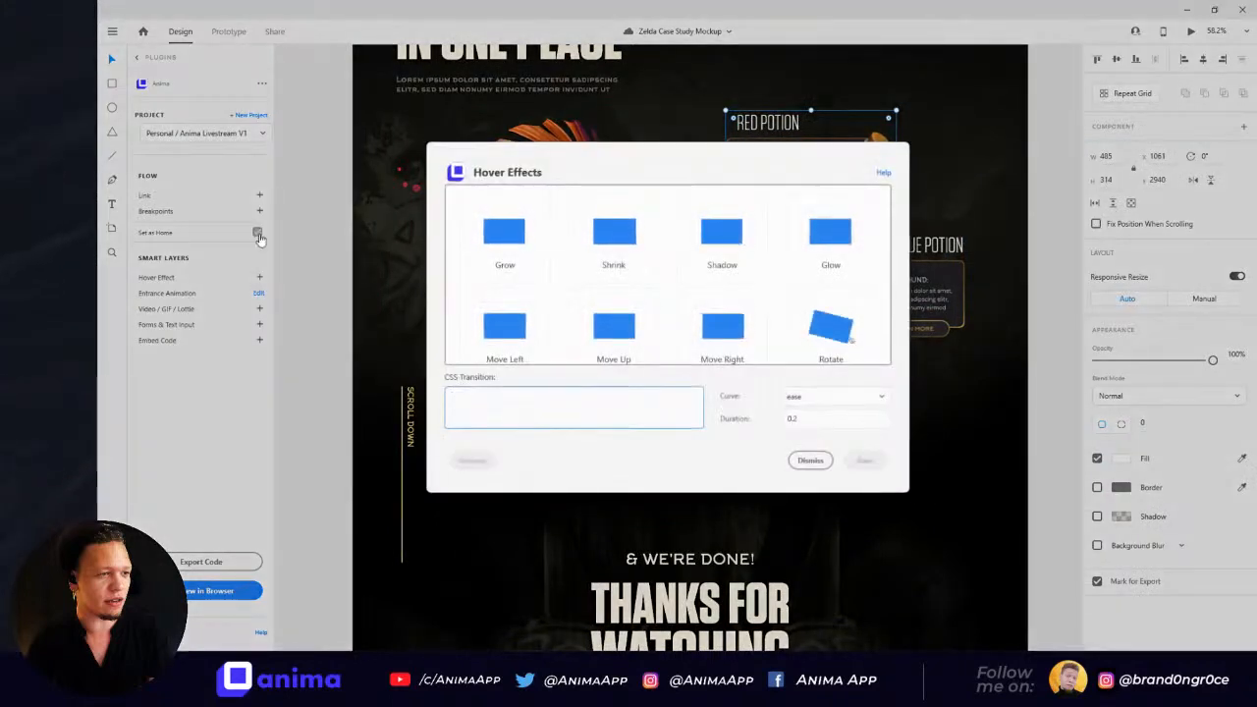
click(514, 232)
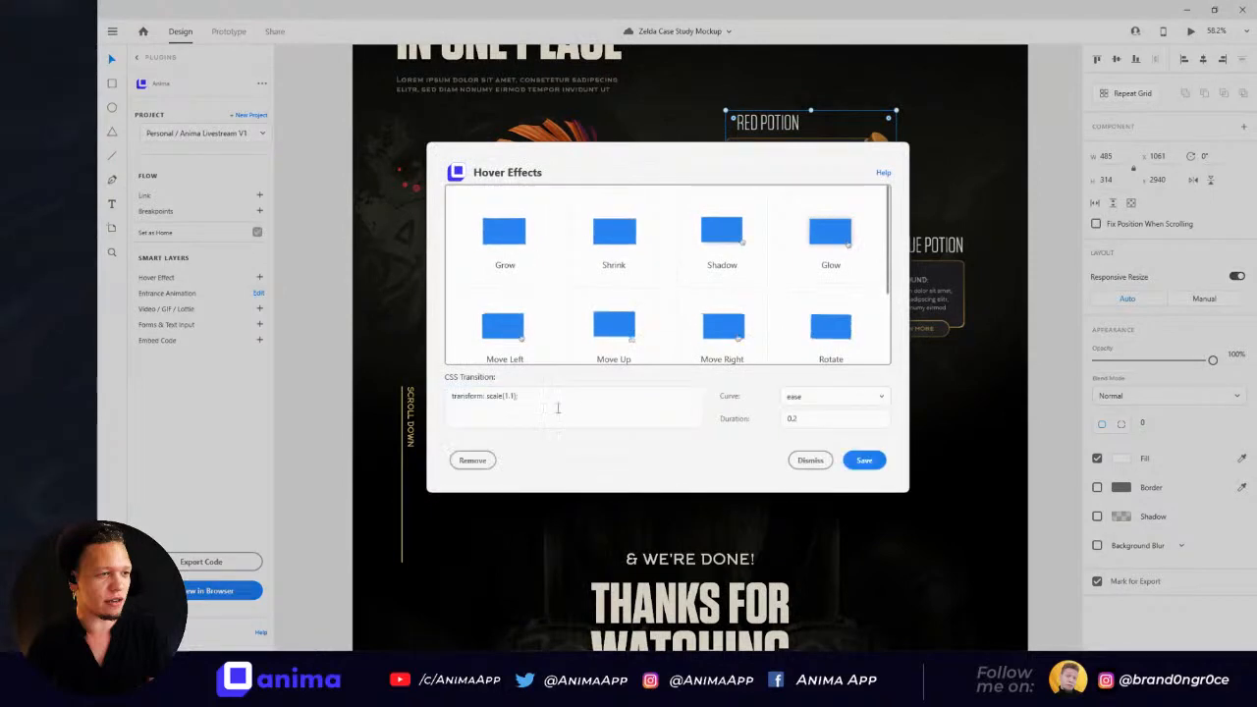
click(864, 460)
click(888, 269)
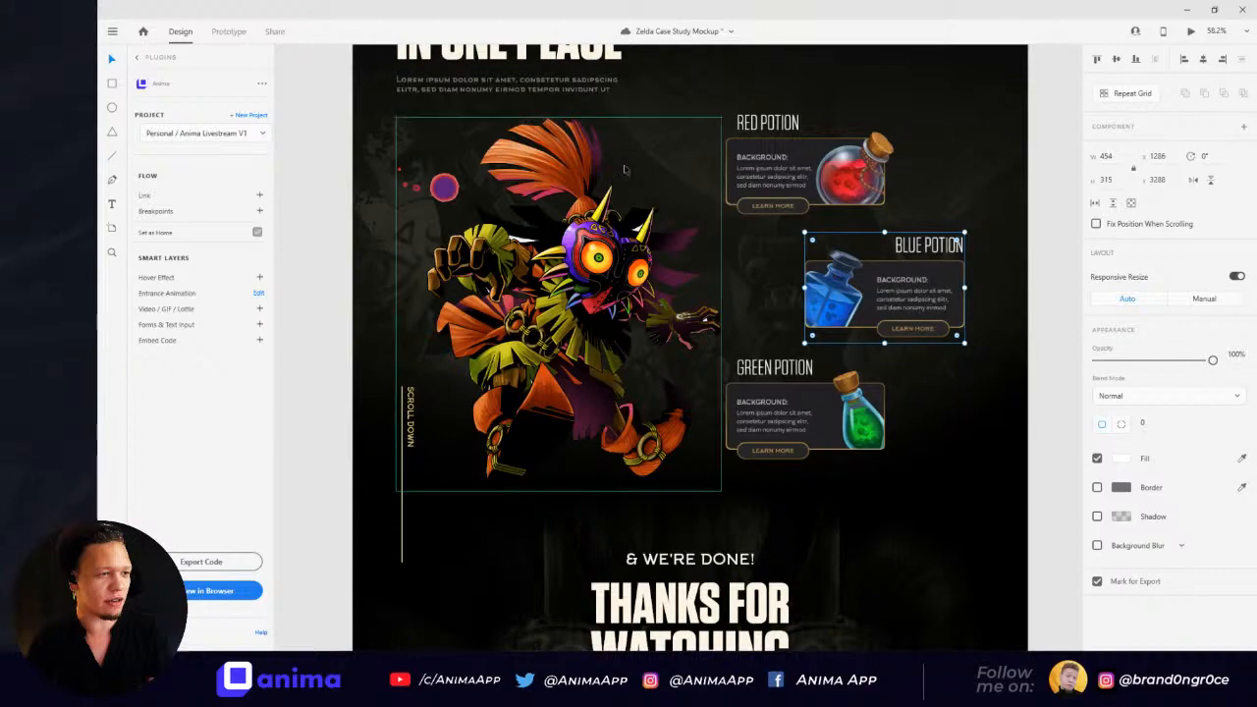
scroll(696, 364, up, 10)
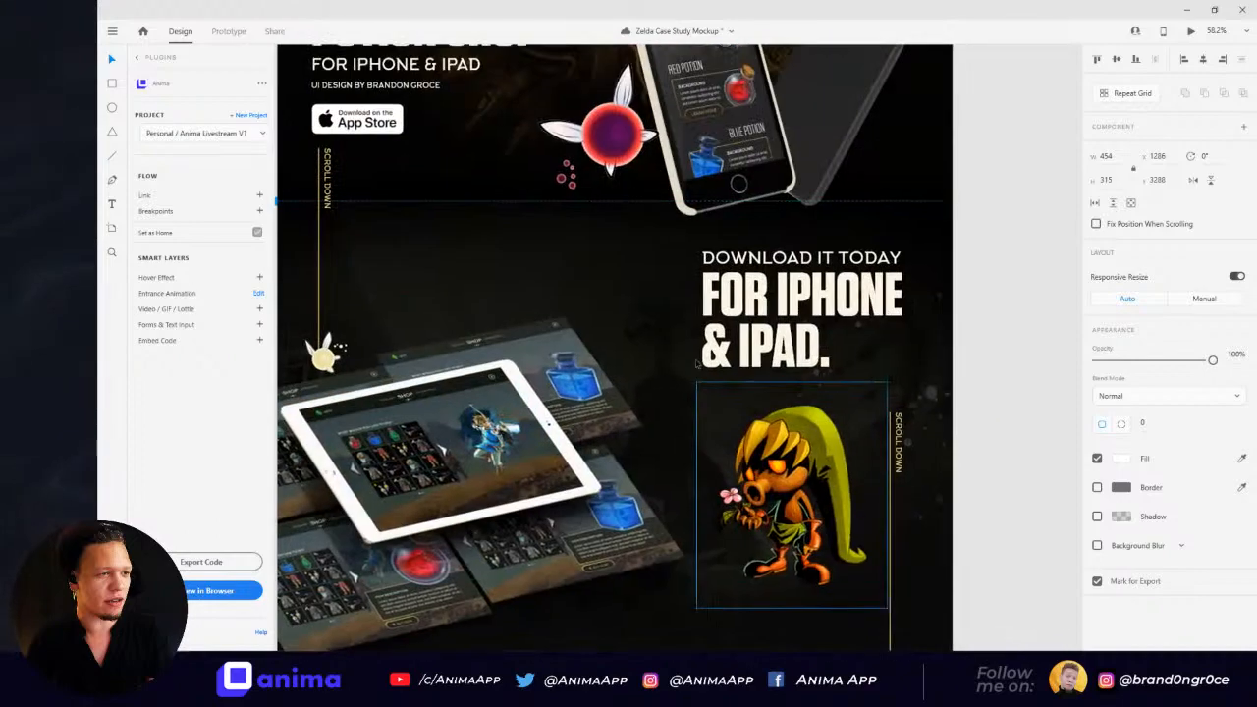
drag(696, 197, 677, 331)
scroll(694, 525, down, 10)
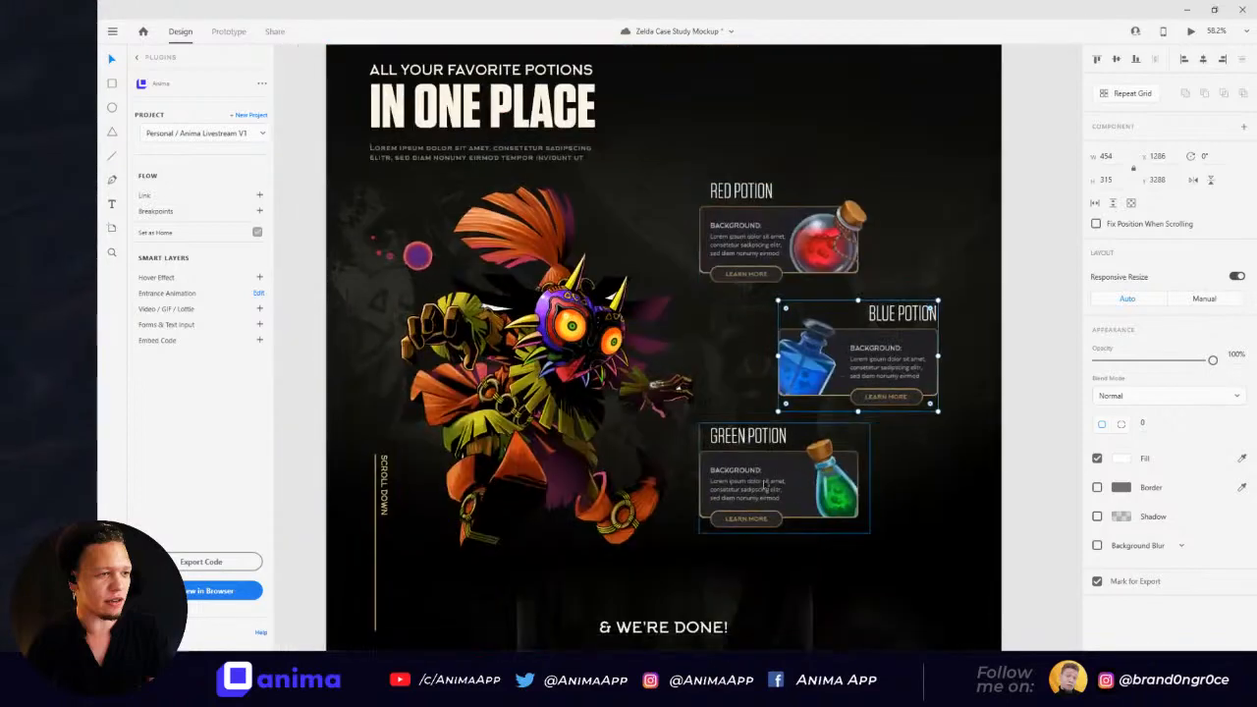
Step: Review the Green Potion card's entrance animation settings without changing them and add a Grow hover effect to the card
click(764, 484)
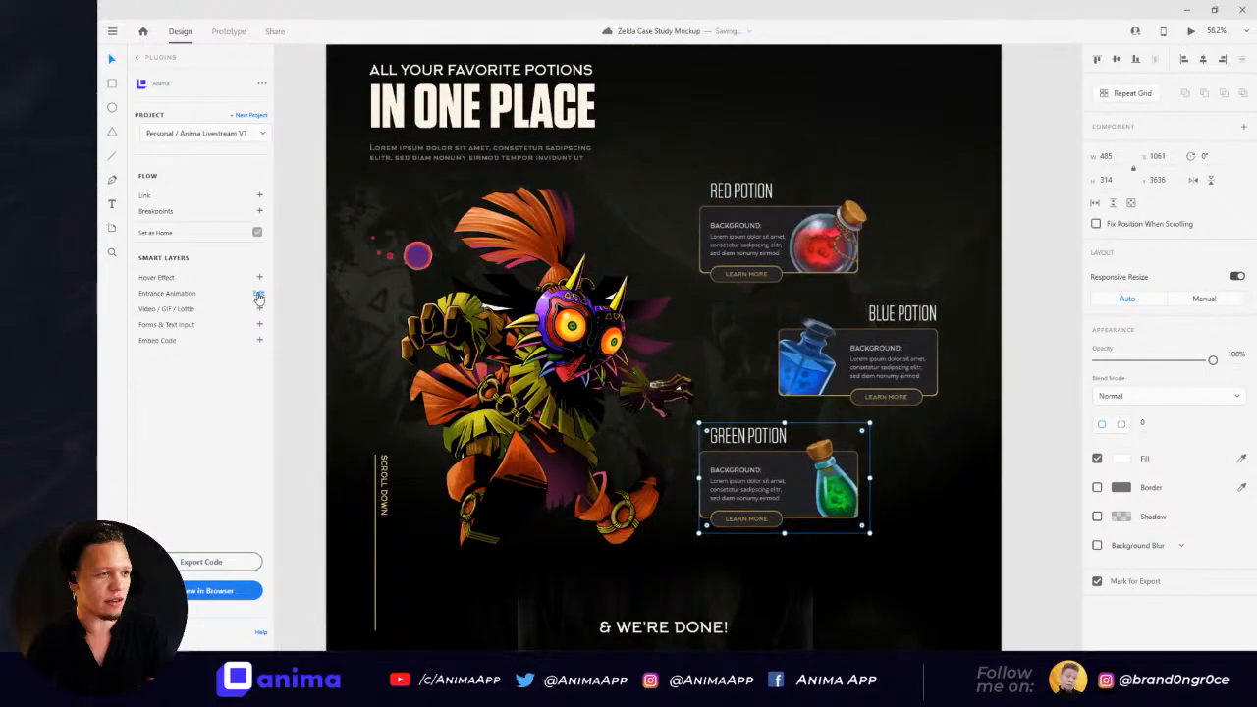
click(258, 295)
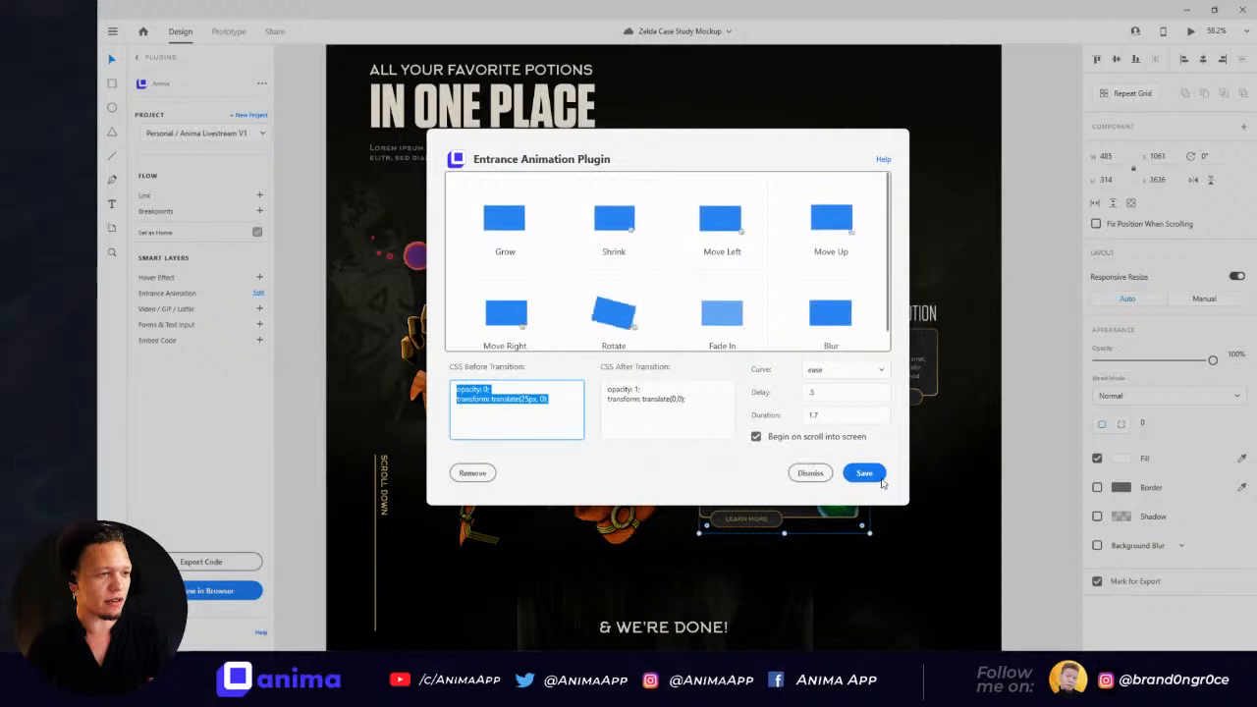
click(811, 473)
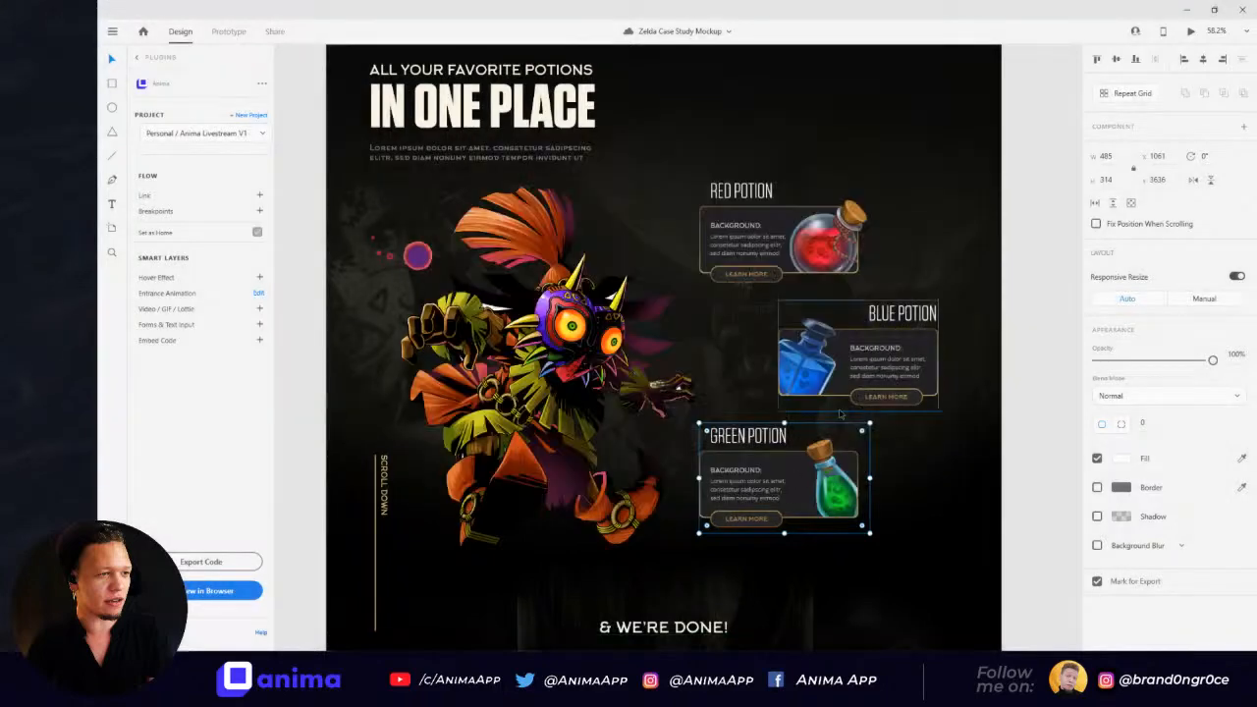
click(259, 278)
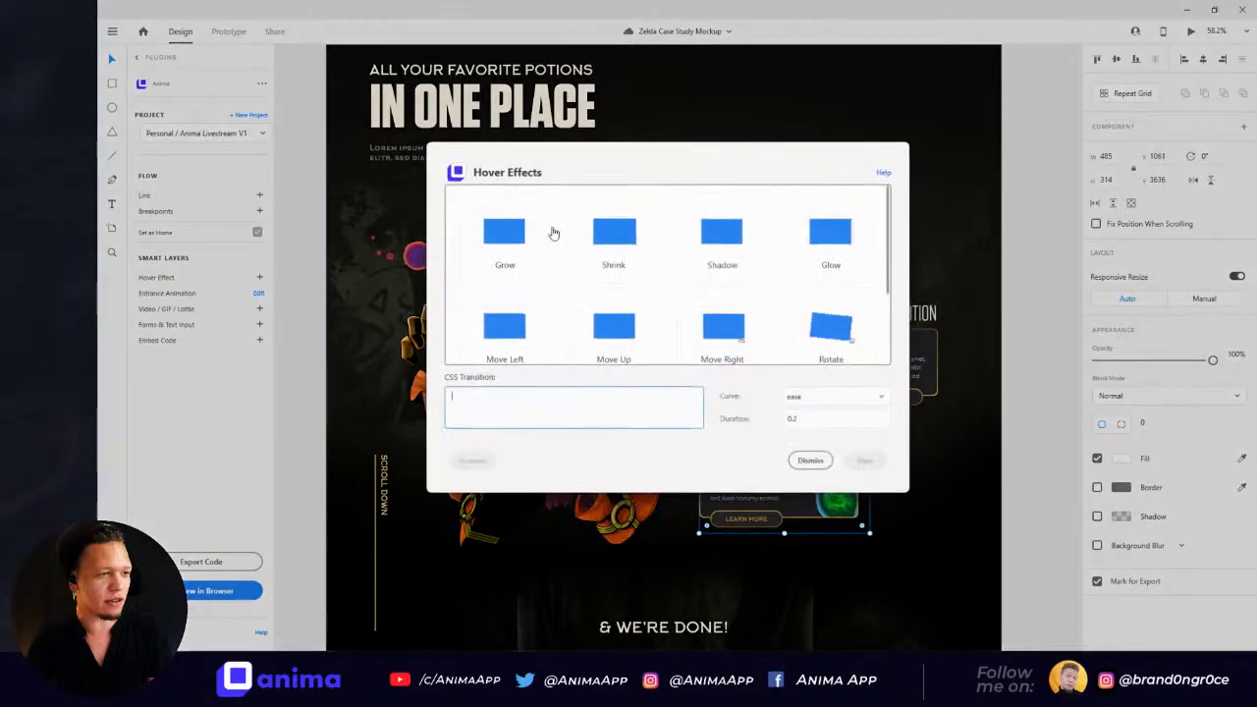
click(524, 249)
click(864, 459)
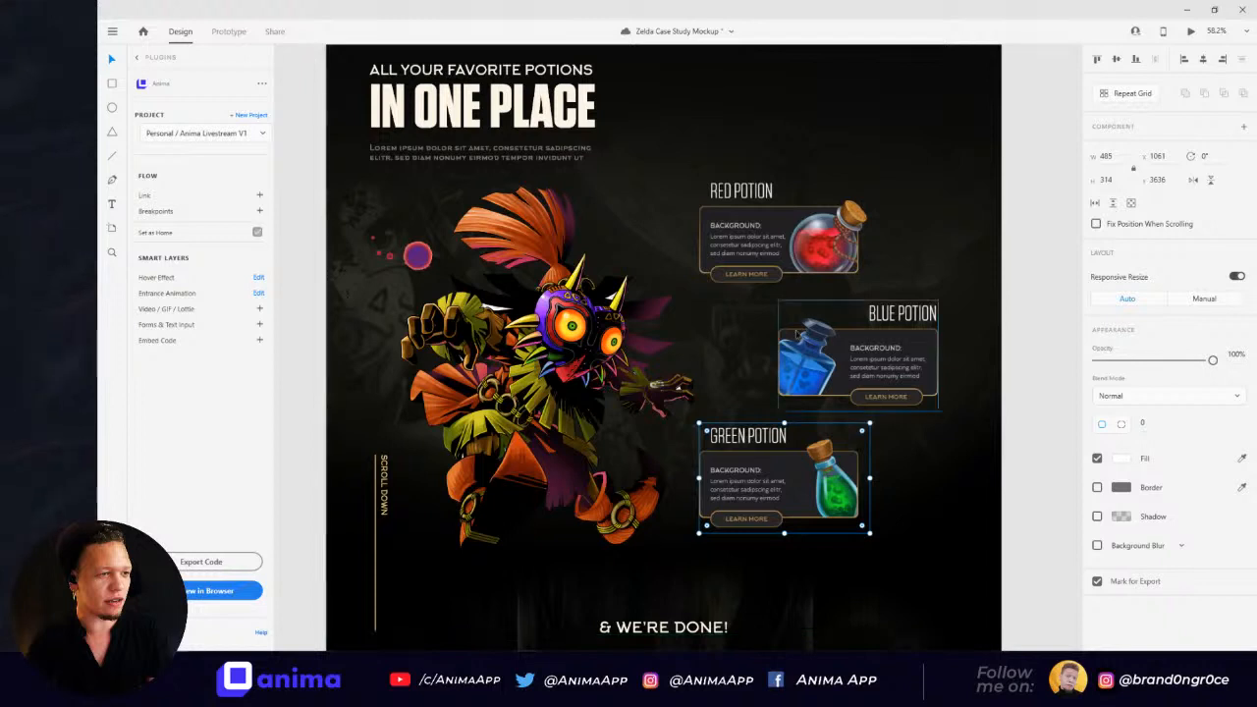
Step: Add a Grow hover effect to the Blue Potion card in the In One Place section
key(alt)
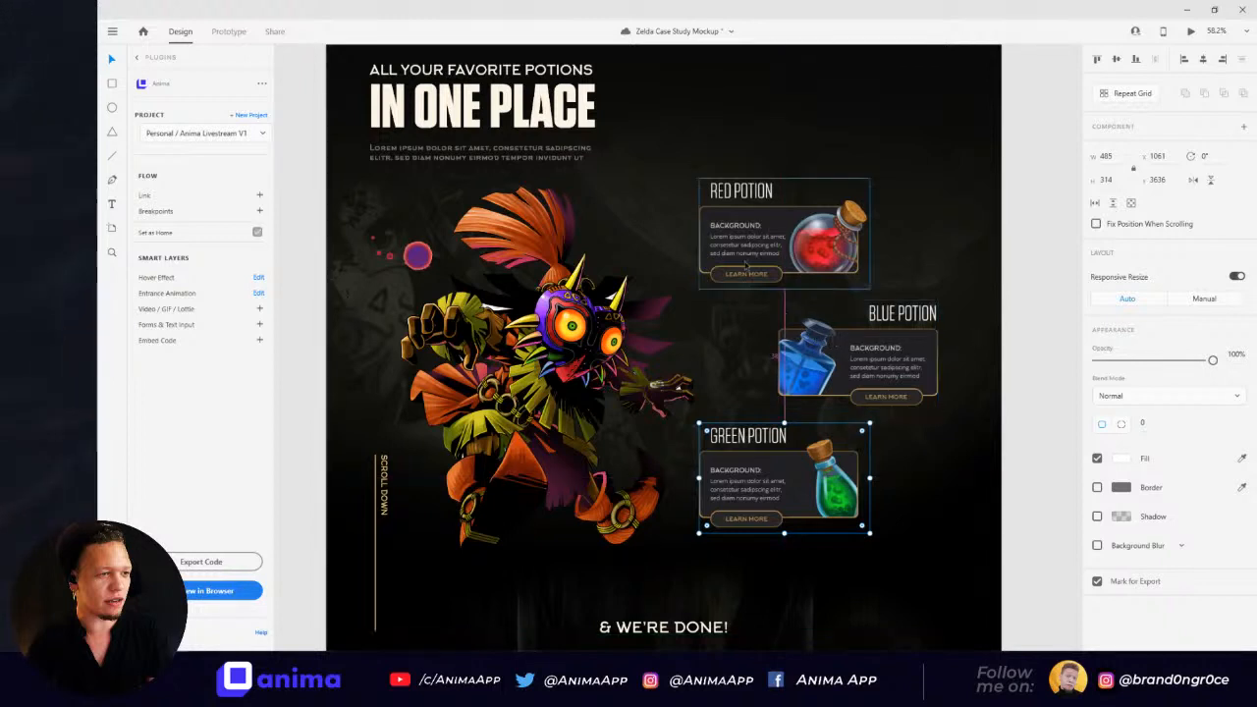
scroll(746, 263, down, 2)
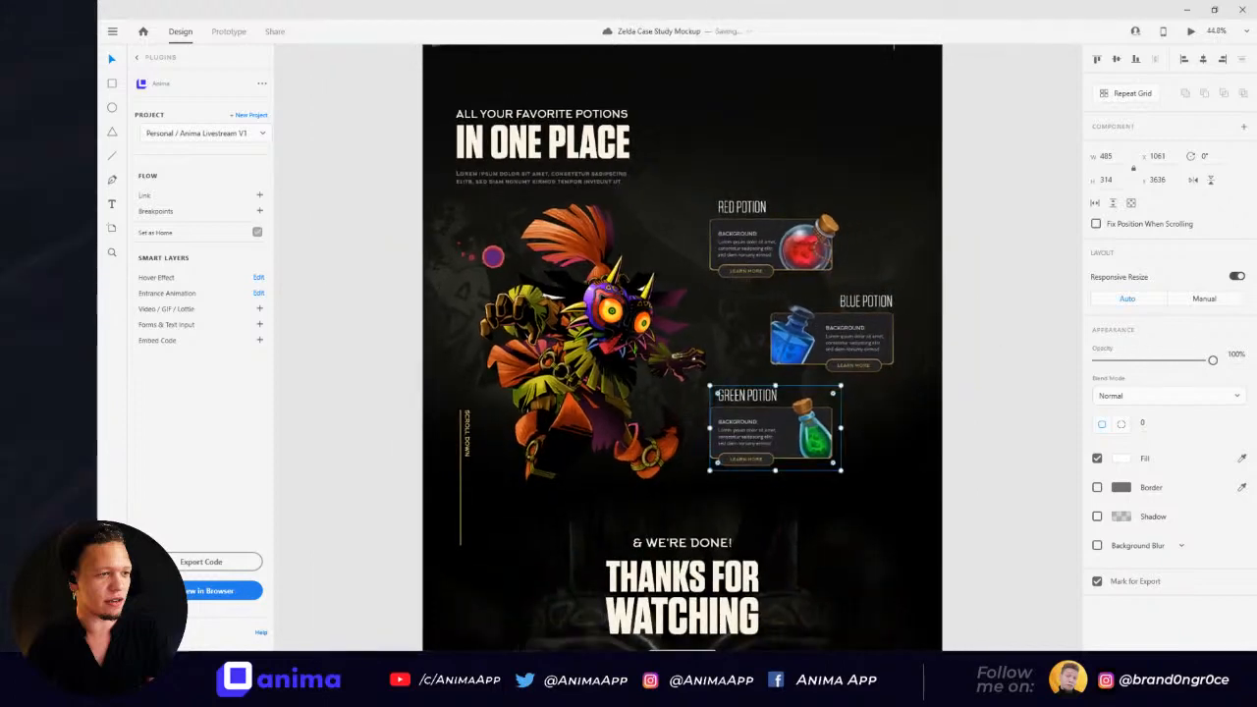
scroll(948, 163, down, 3)
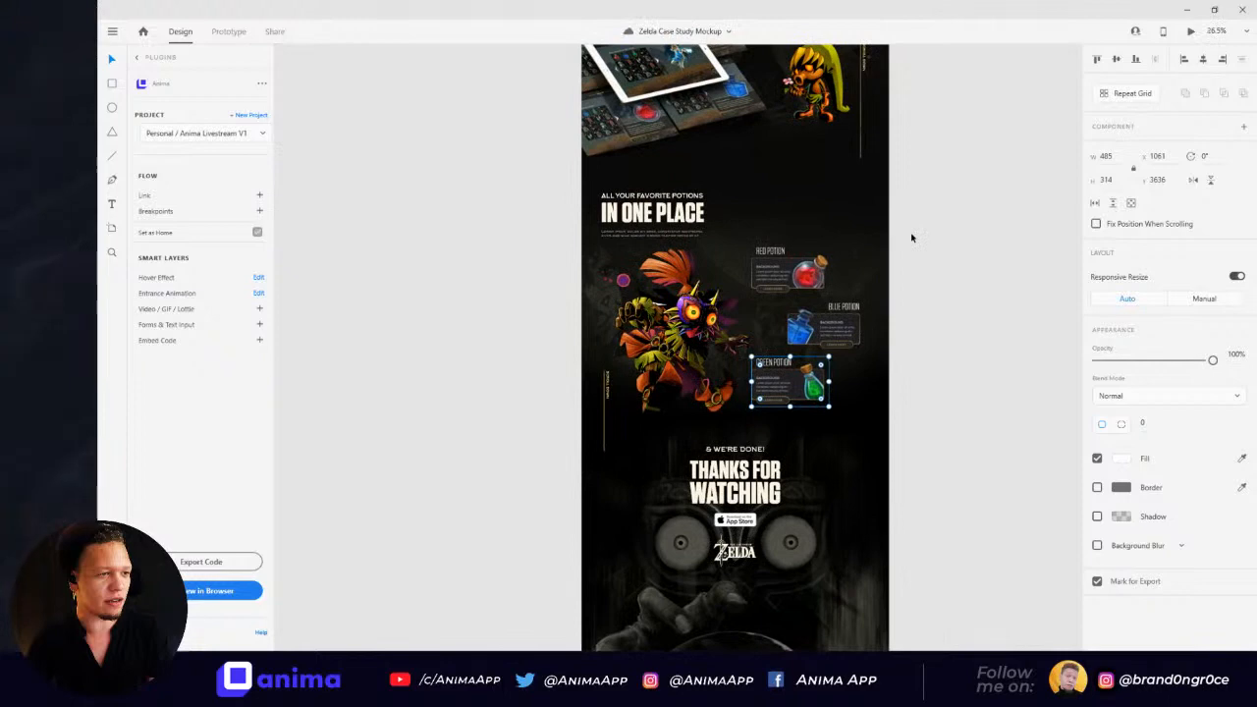
scroll(866, 213, down, 3)
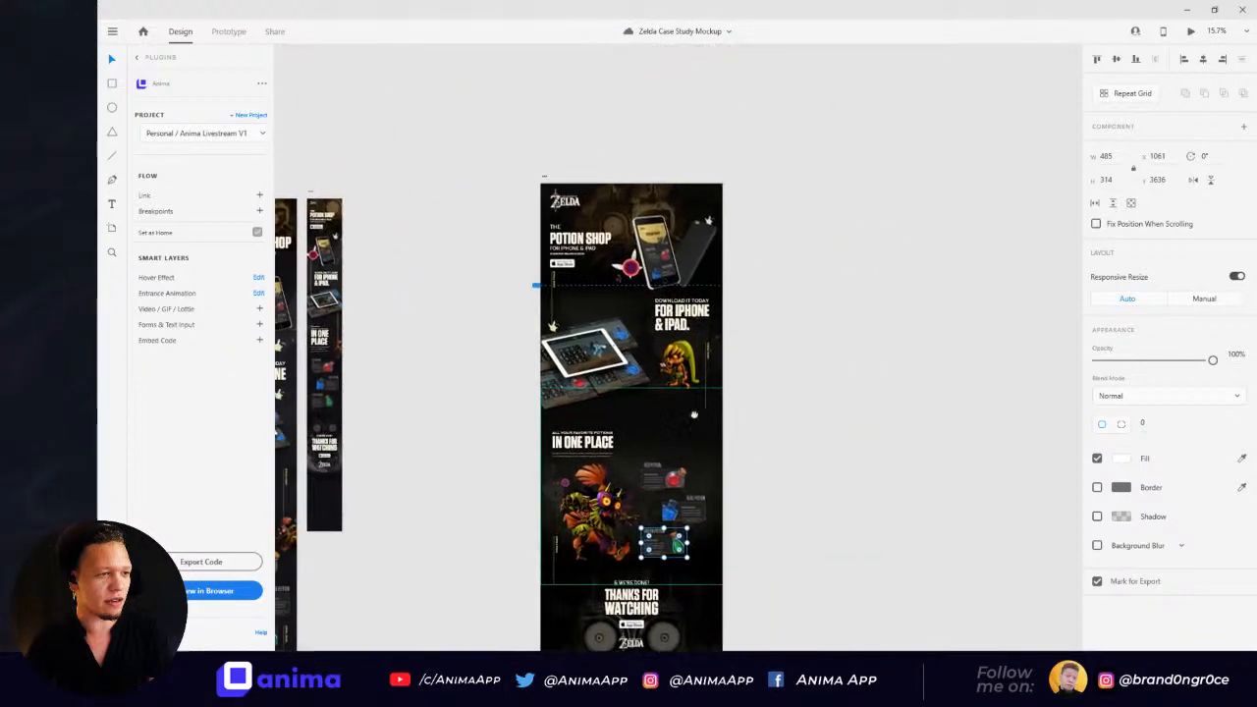
scroll(681, 177, down, 3)
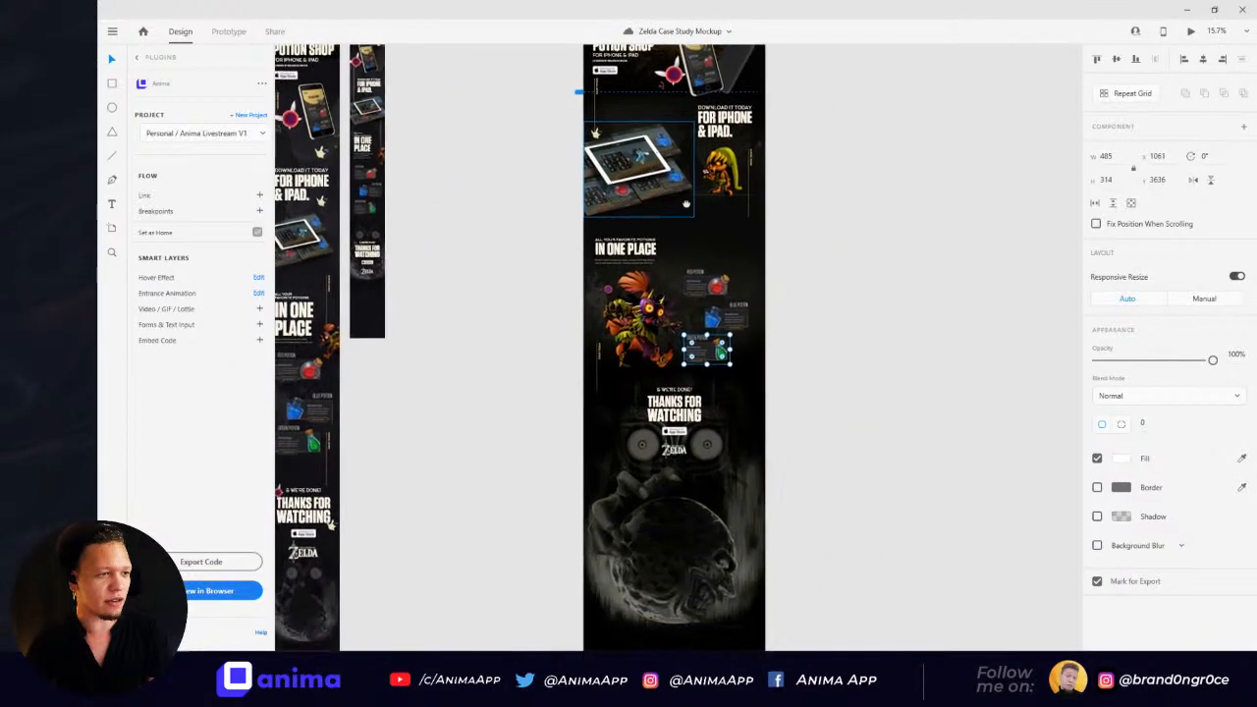
scroll(681, 177, up, 2)
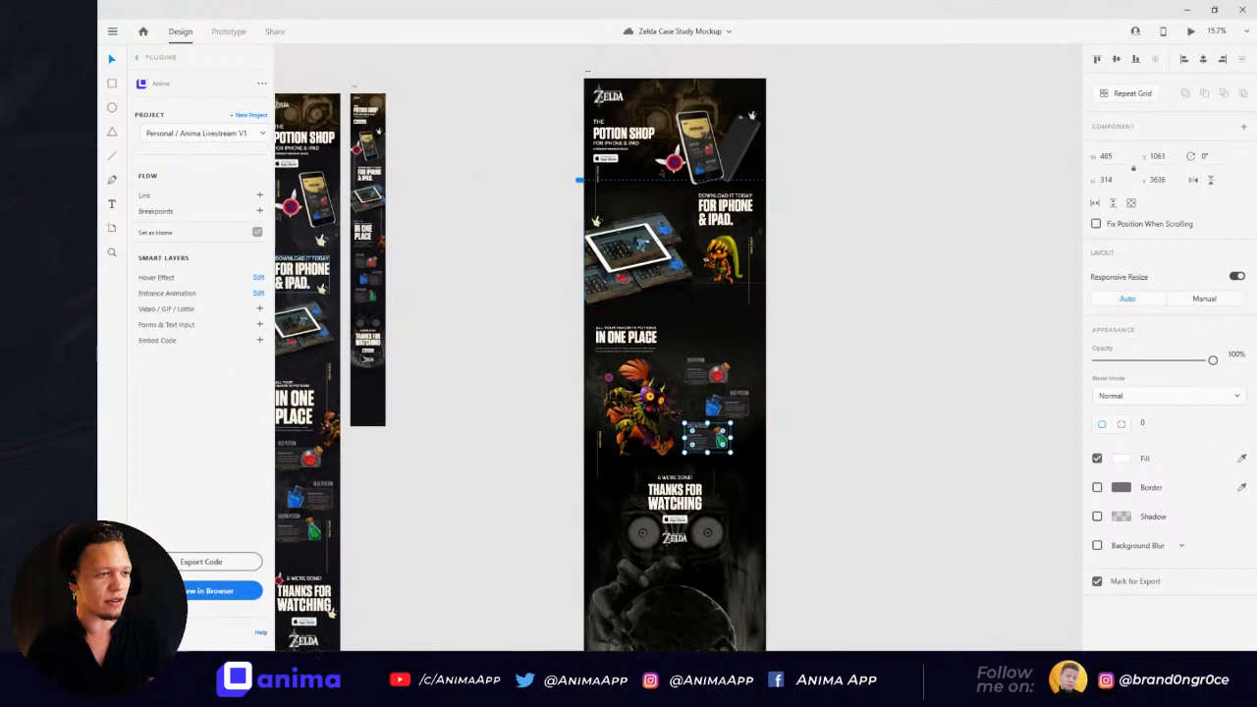
click(747, 413)
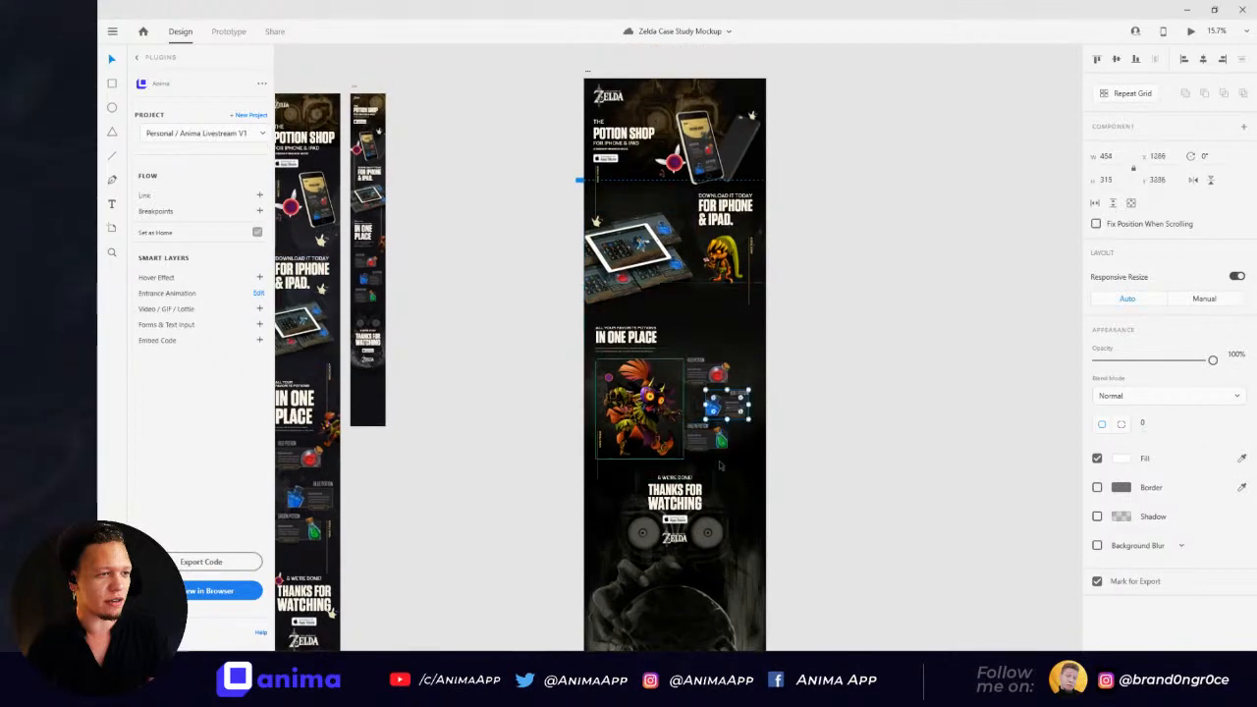
scroll(739, 444, up, 3)
scroll(739, 445, up, 2)
click(260, 278)
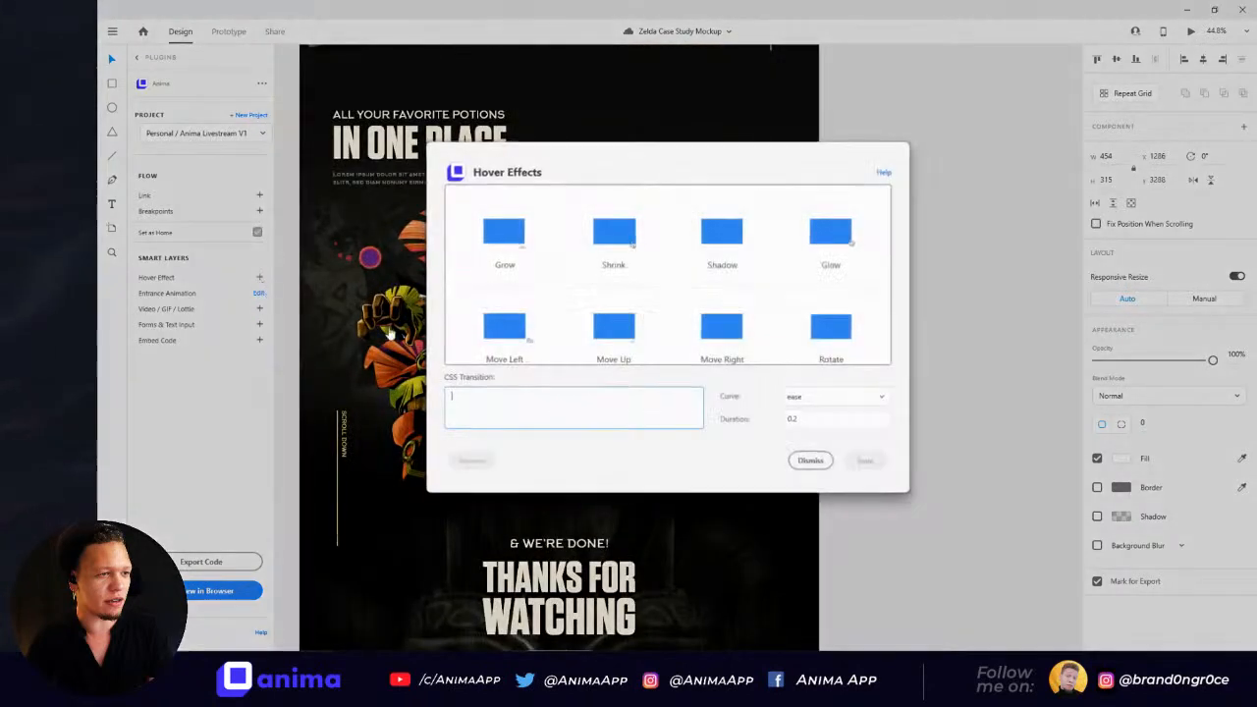
click(503, 234)
click(864, 460)
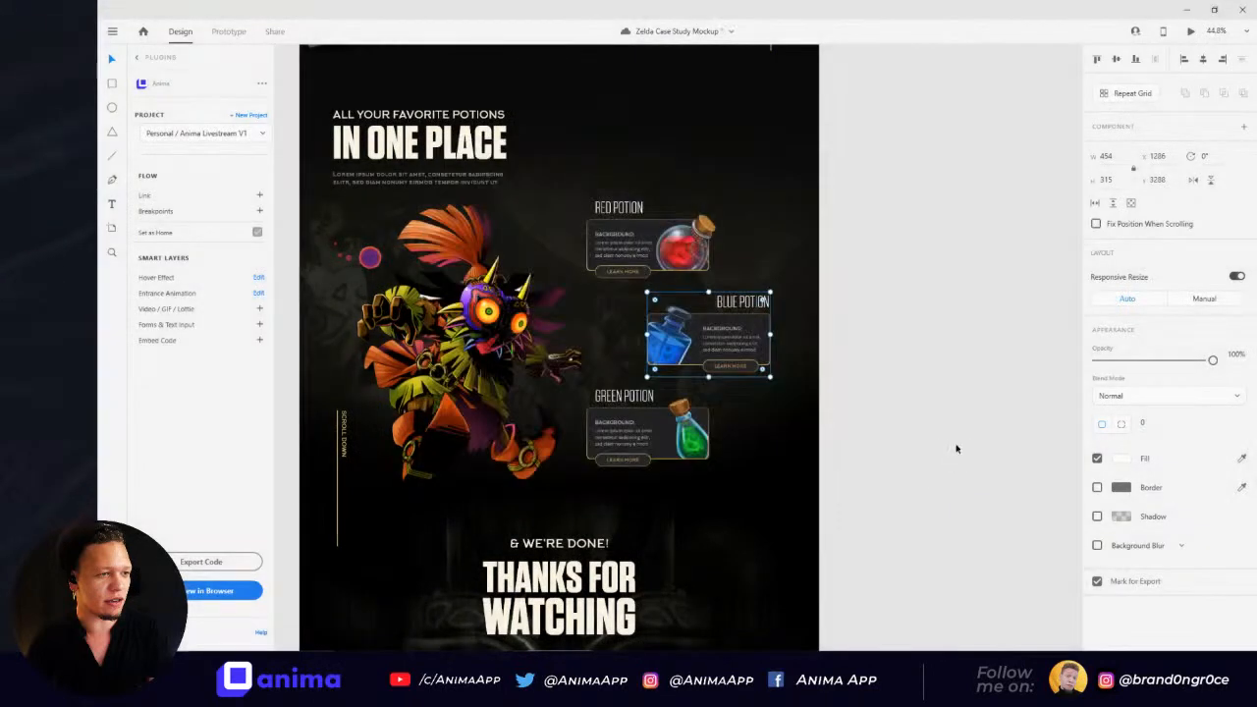
Step: Select the Web 1920 – 7 artboard and generate its prototype draft for the Anima Livestream V1 project
click(663, 262)
scroll(541, 195, down, 5)
click(538, 212)
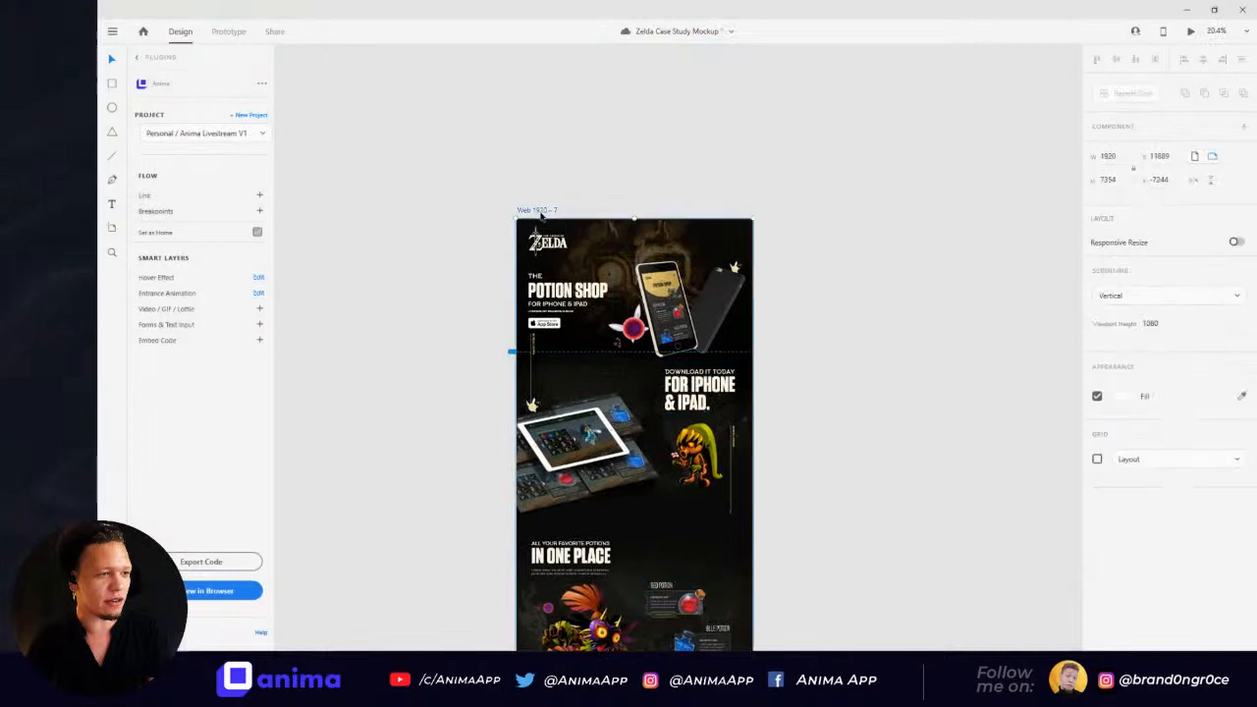
click(222, 590)
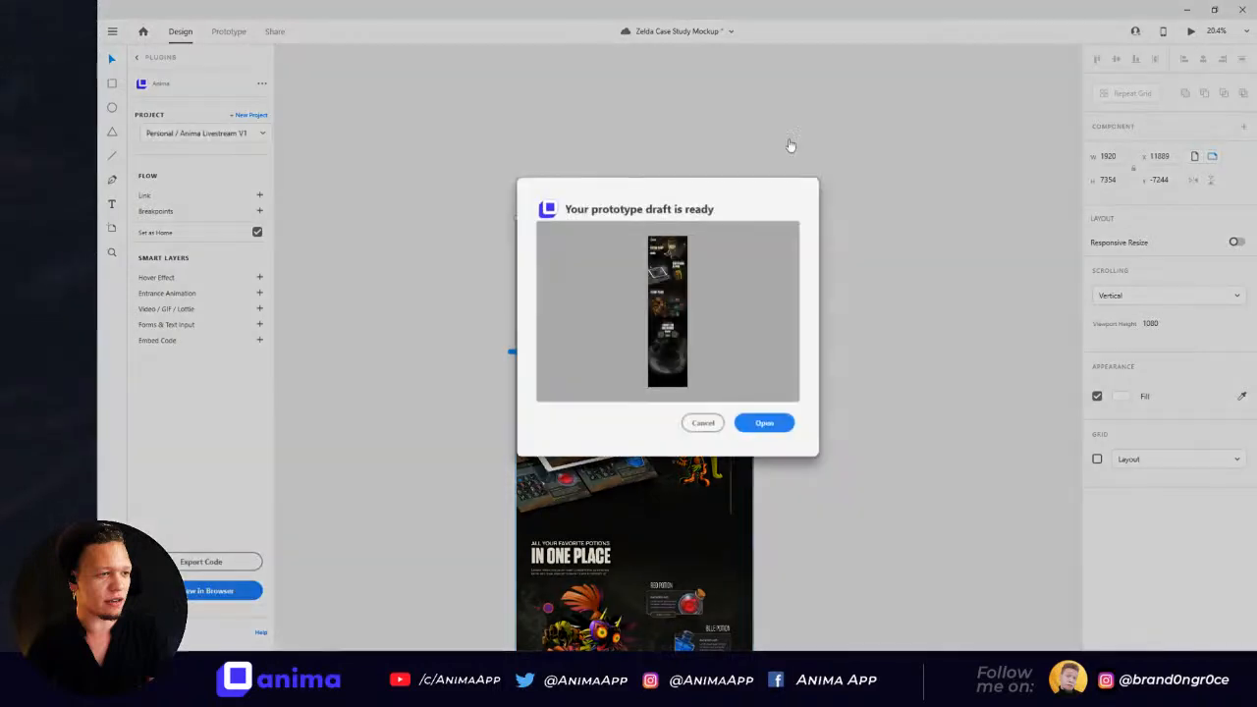
Step: Switch to the Anima window in Chrome and sync the draft to the Anima Livestream V1 project
mouse_move(514, 633)
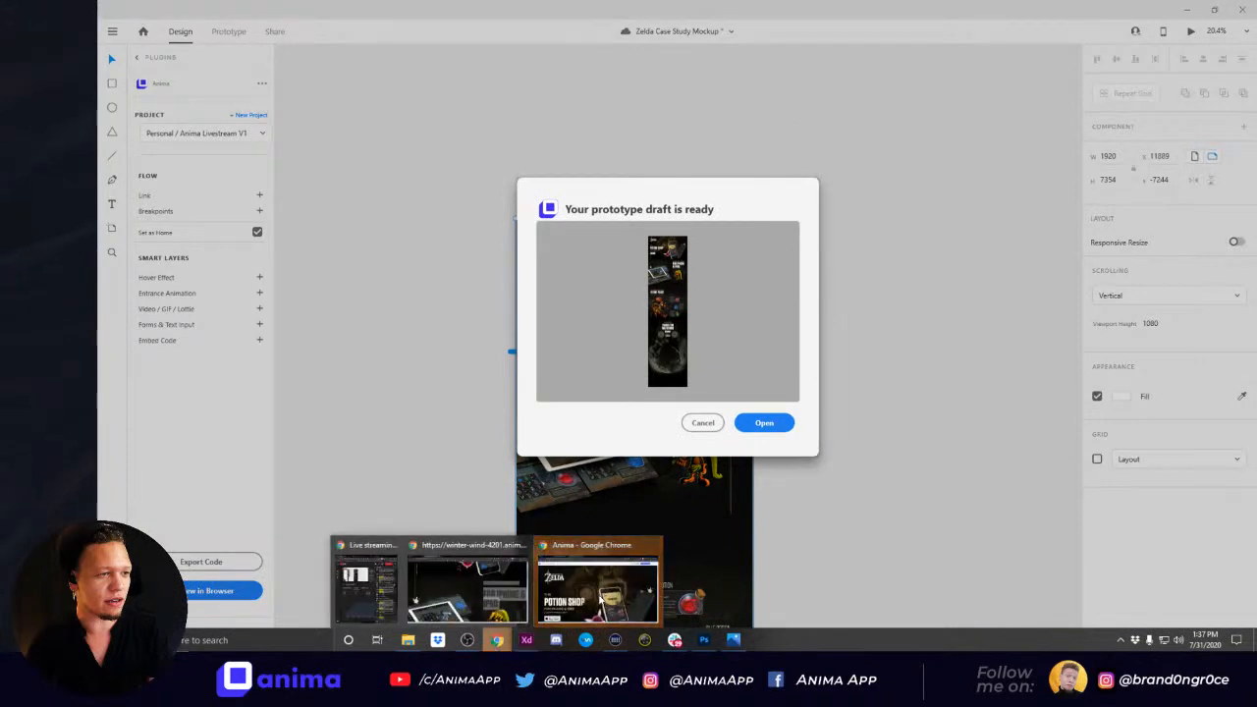
click(598, 596)
click(1136, 79)
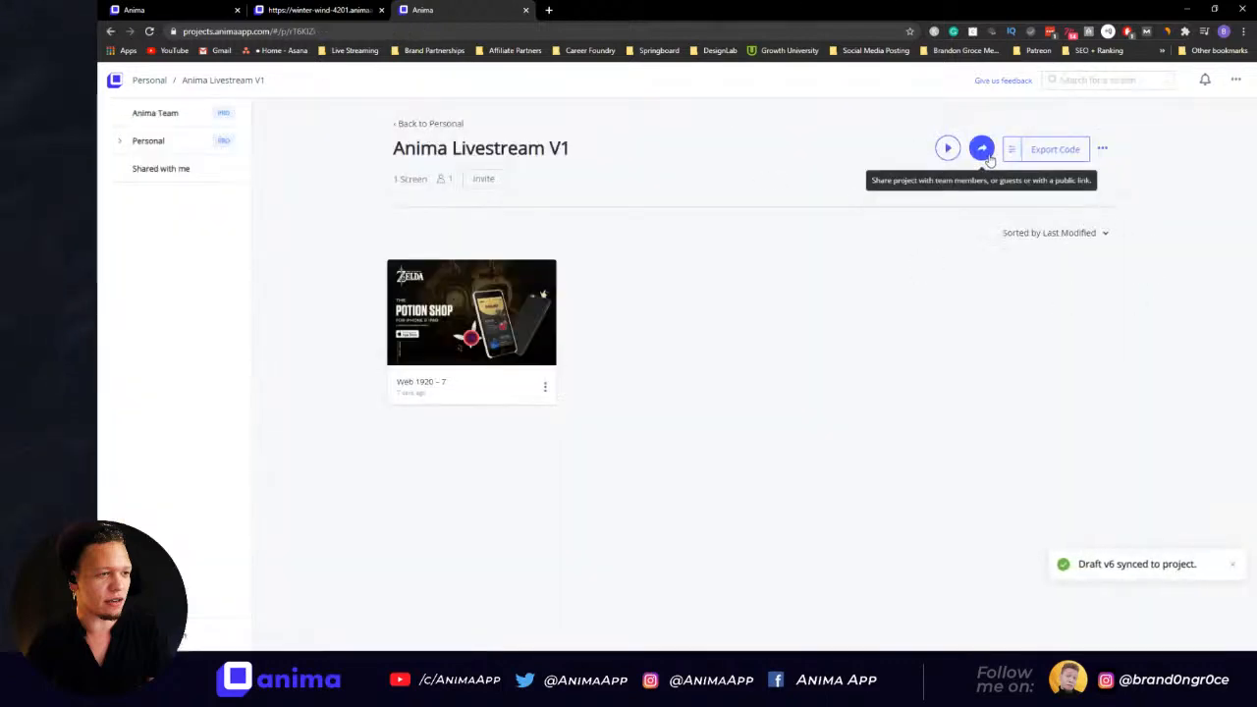
Step: Close the first Anima project tab and reload the published Potion Shop page in its existing tab
click(979, 147)
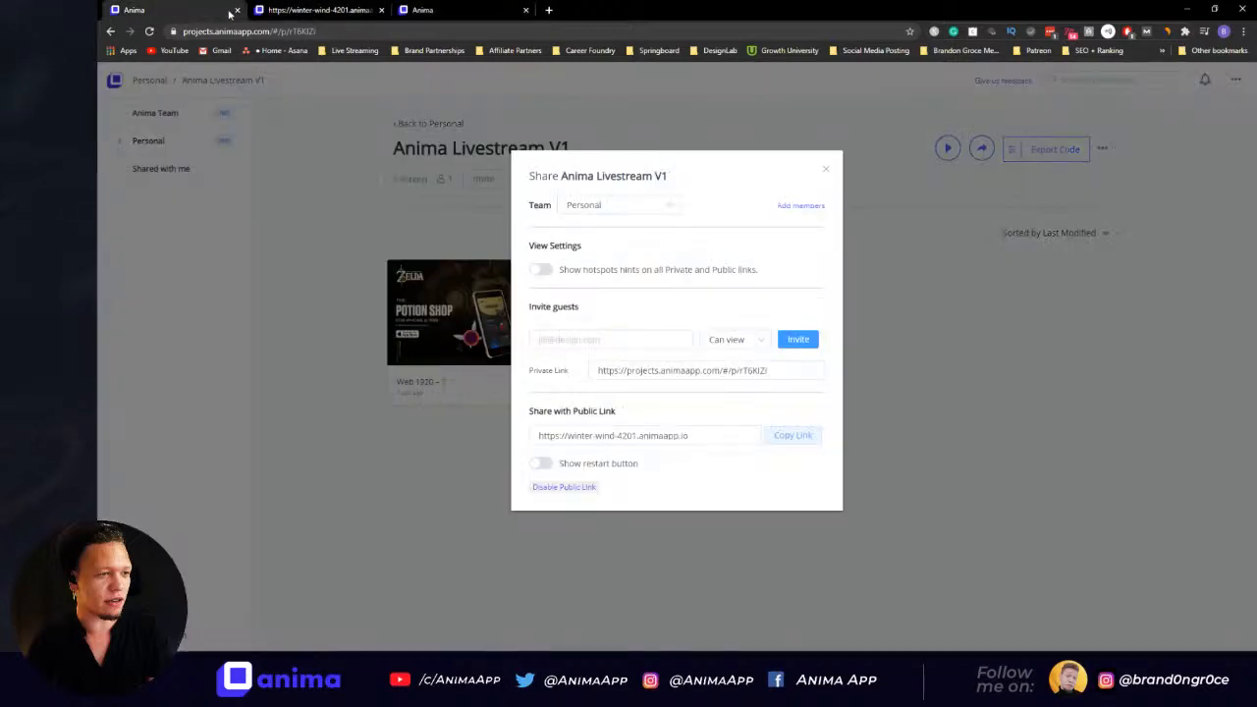
click(234, 11)
click(279, 10)
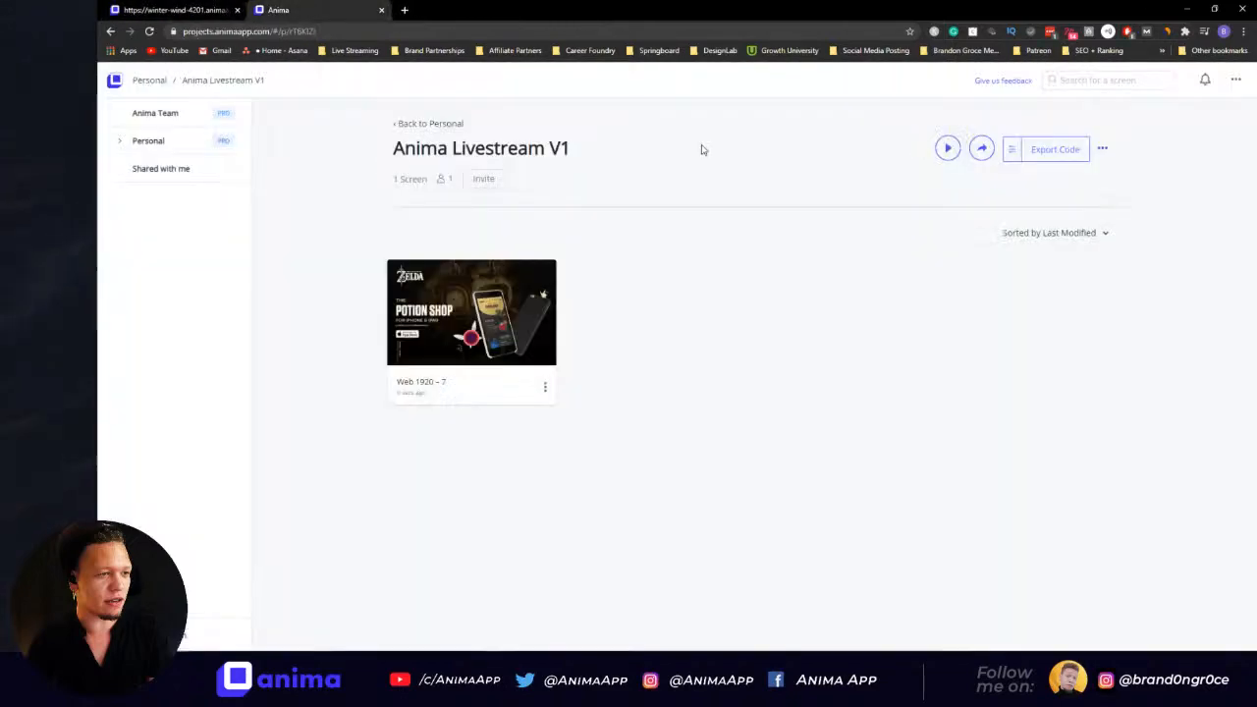
click(188, 9)
Step: Examine the published Potion Shop page from the top down to the potion cards, checking the animations and card hover effects
scroll(811, 315, up, 3)
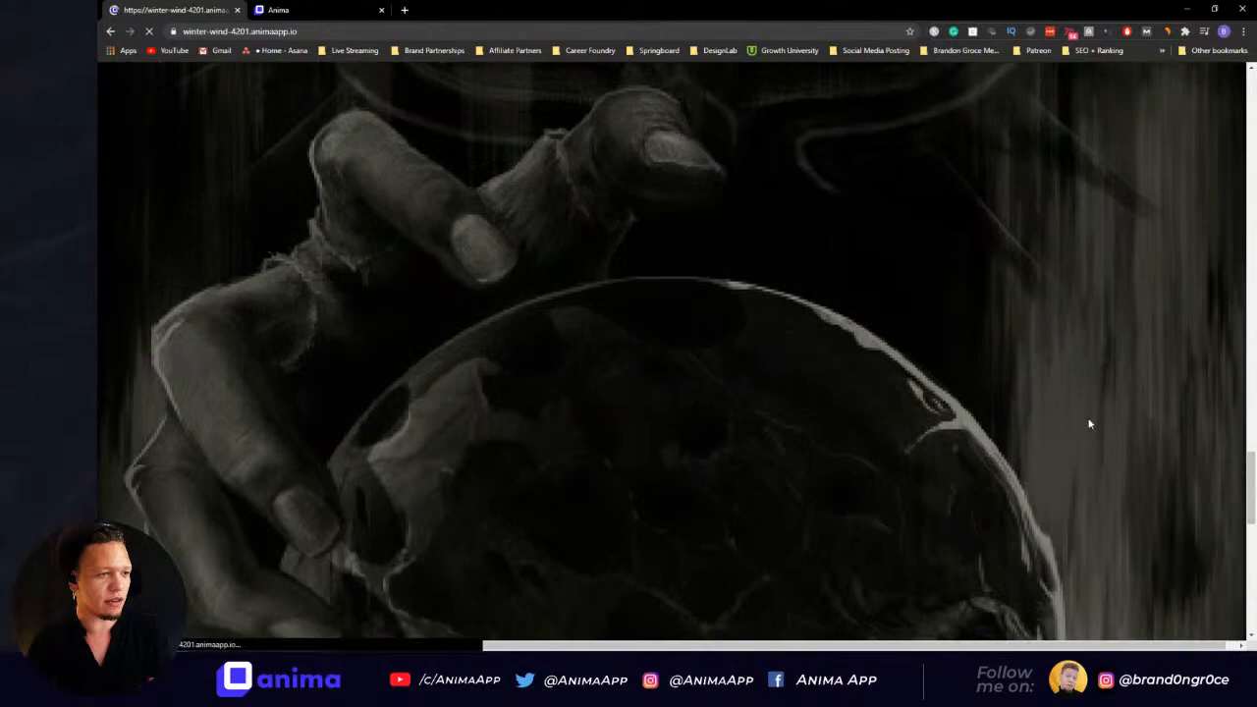
drag(1250, 461, 1220, 31)
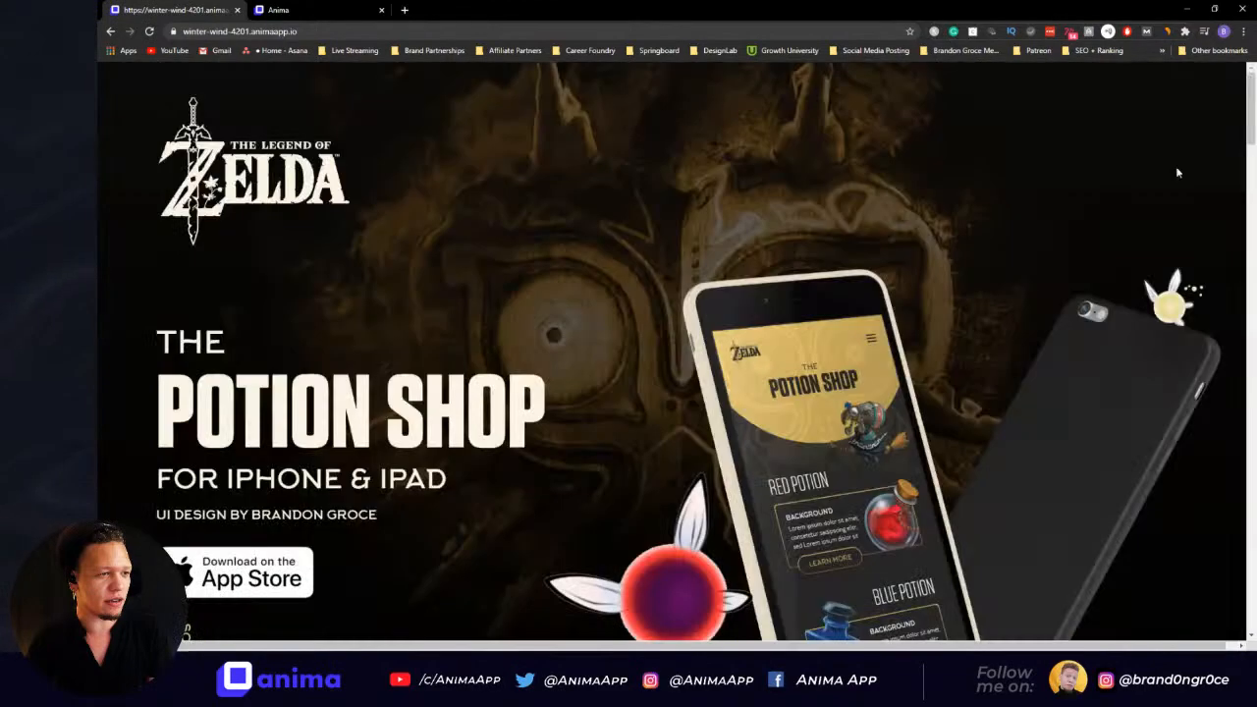
scroll(870, 215, down, 5)
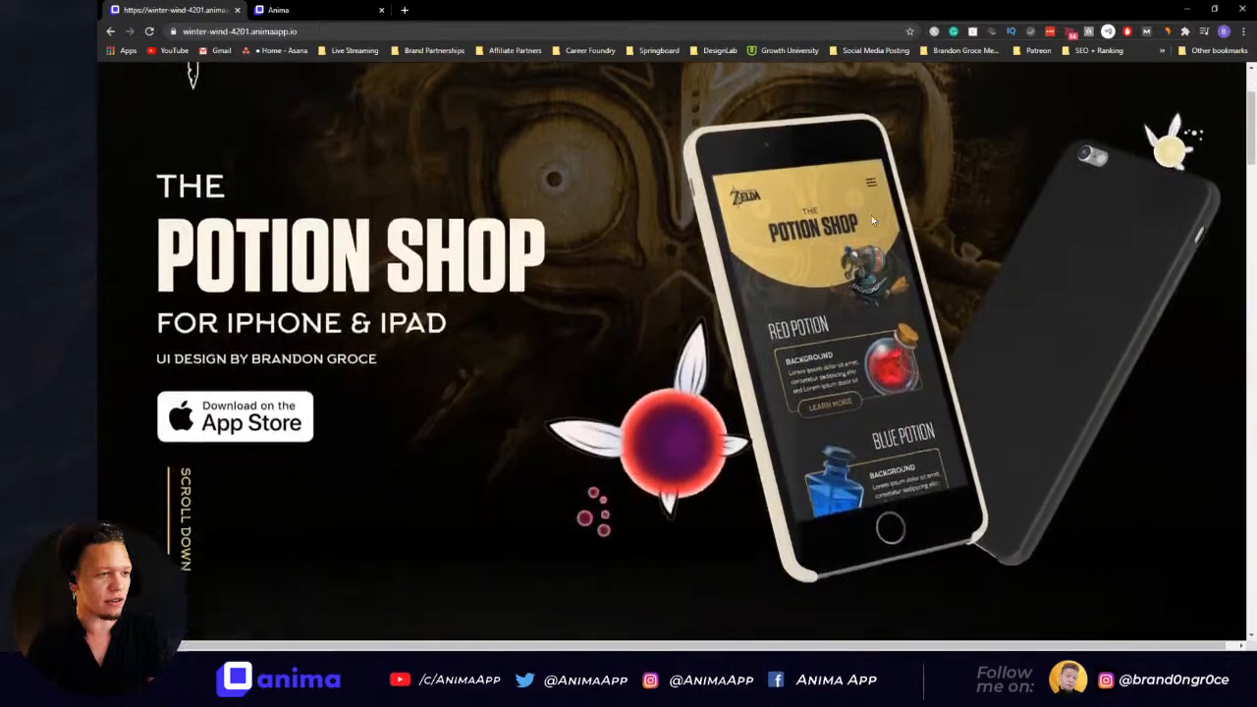
scroll(872, 220, down, 5)
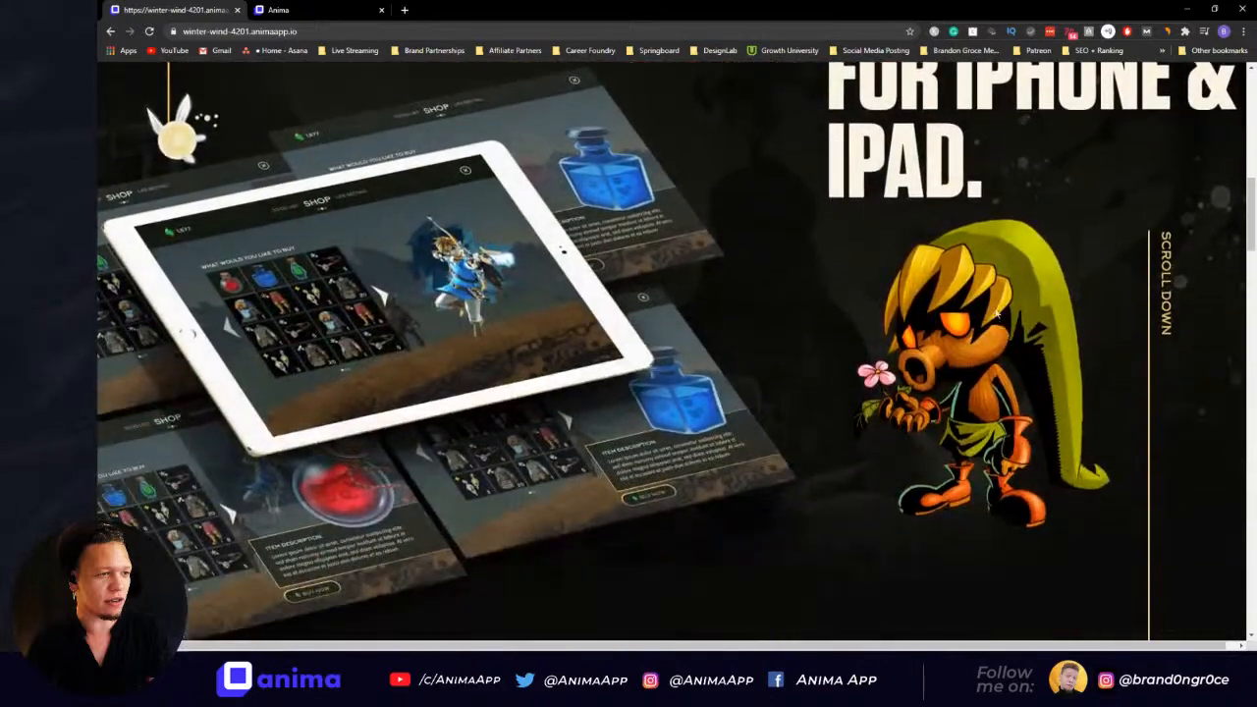
scroll(936, 375, down, 6)
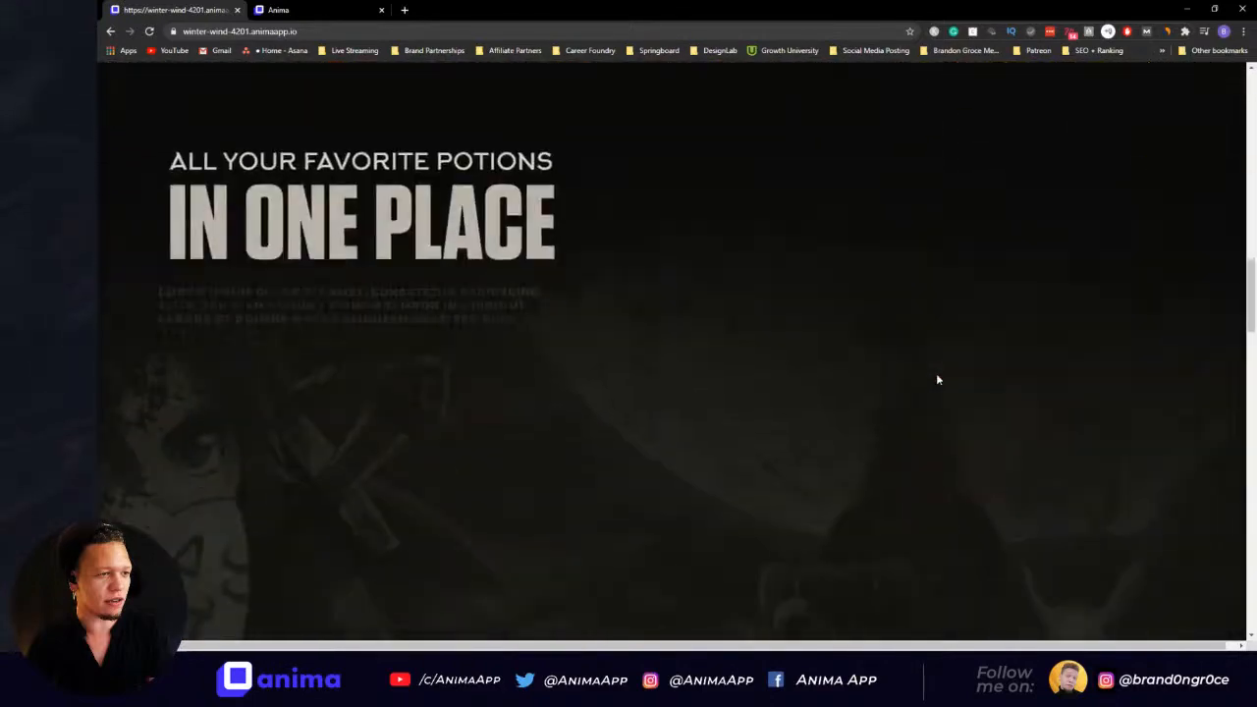
scroll(936, 380, down, 1)
scroll(1081, 360, up, 5)
scroll(1081, 361, down, 4)
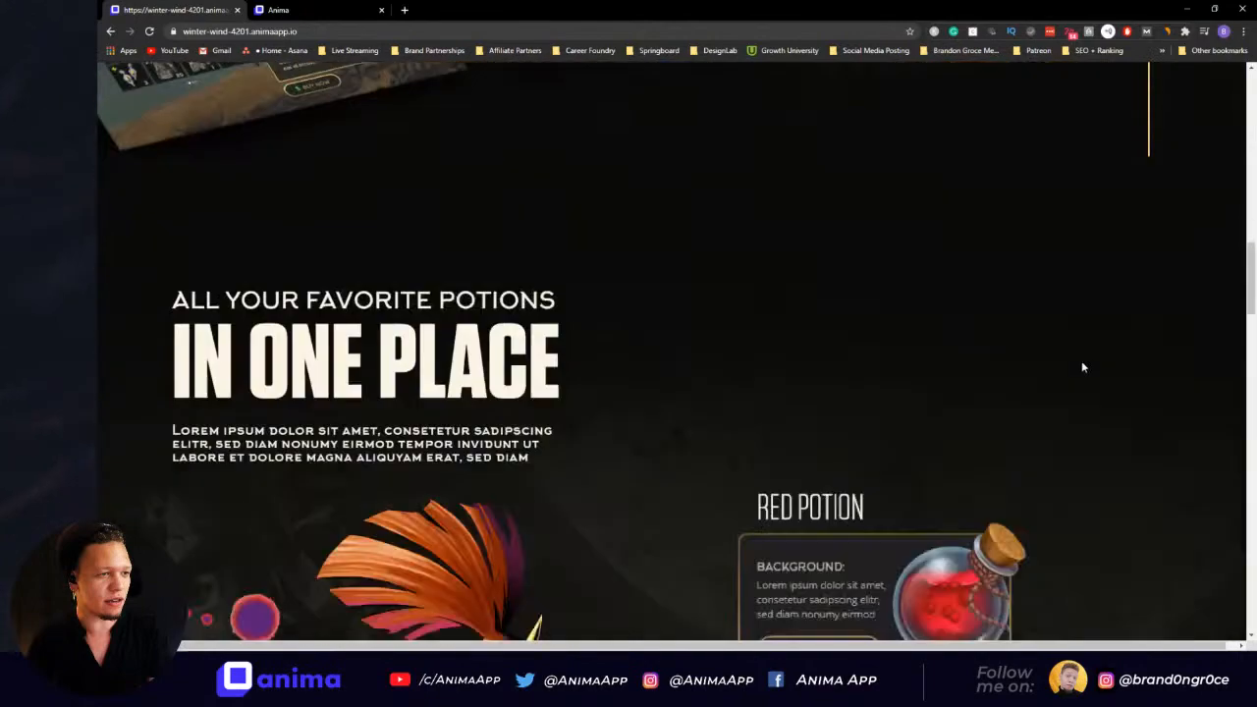
scroll(1088, 435, down, 2)
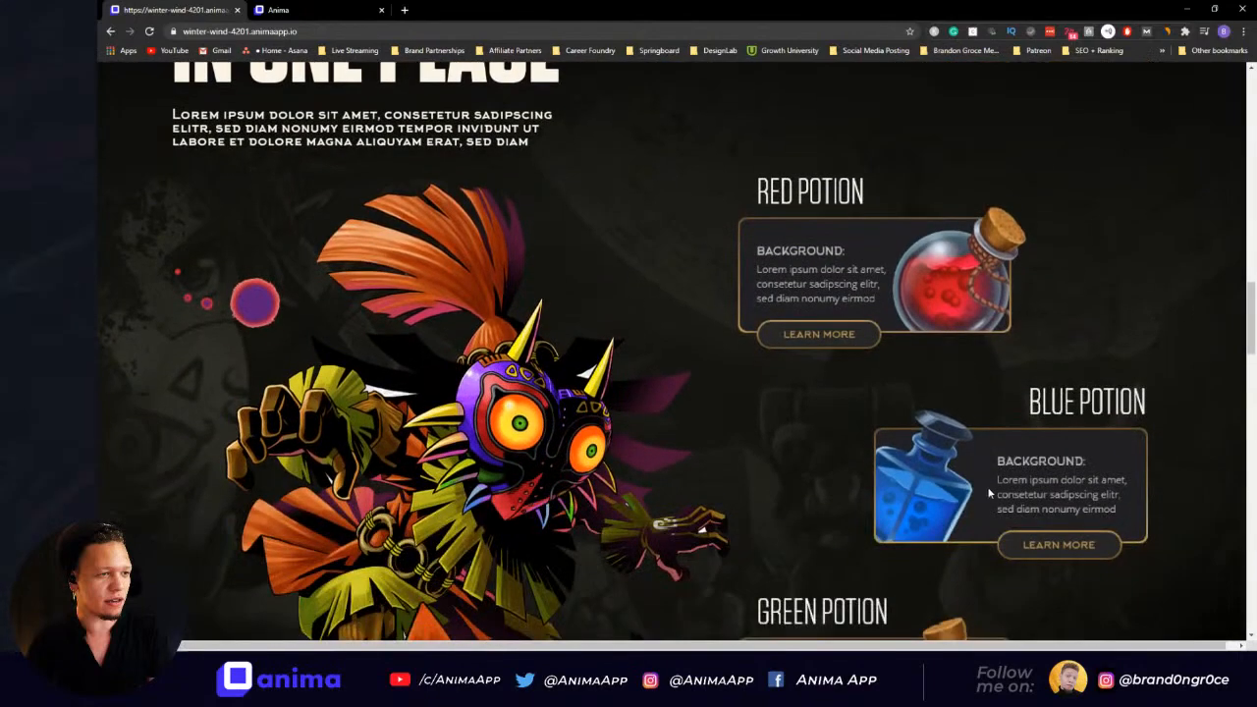
scroll(991, 484, down, 3)
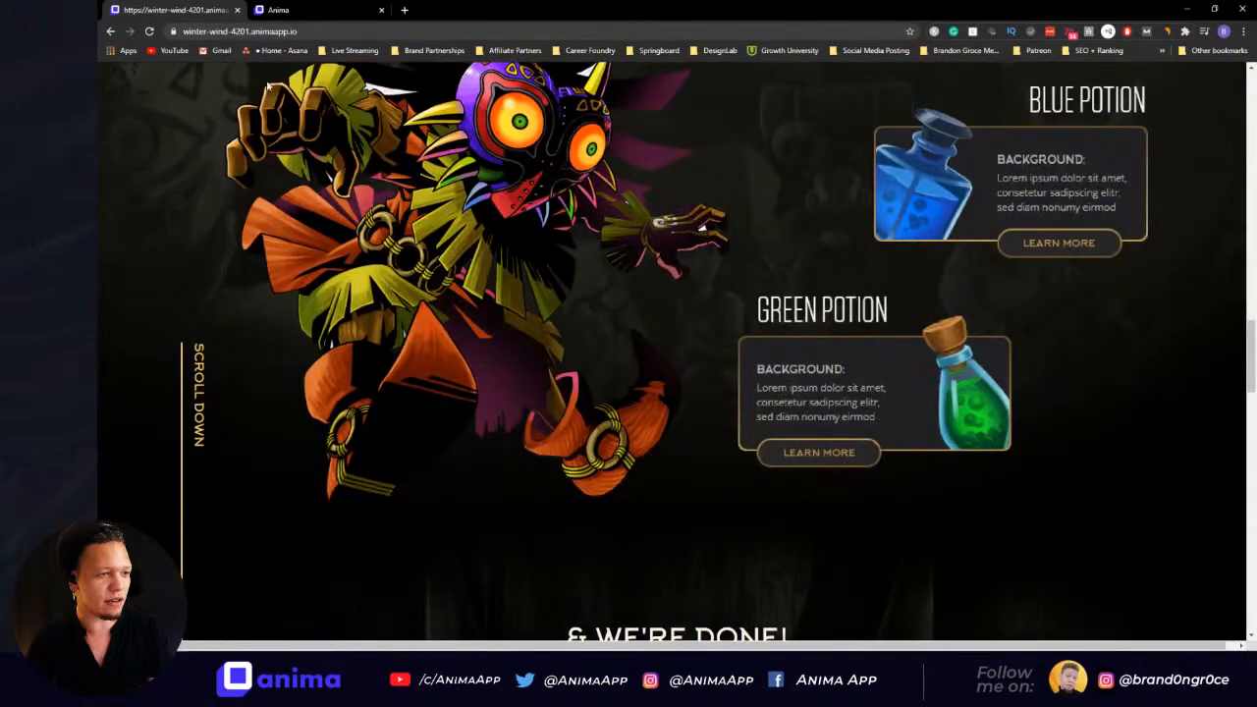
Step: Switch back to Adobe XD and dismiss the prototype draft dialog
key(alt+Tab)
click(593, 273)
click(702, 424)
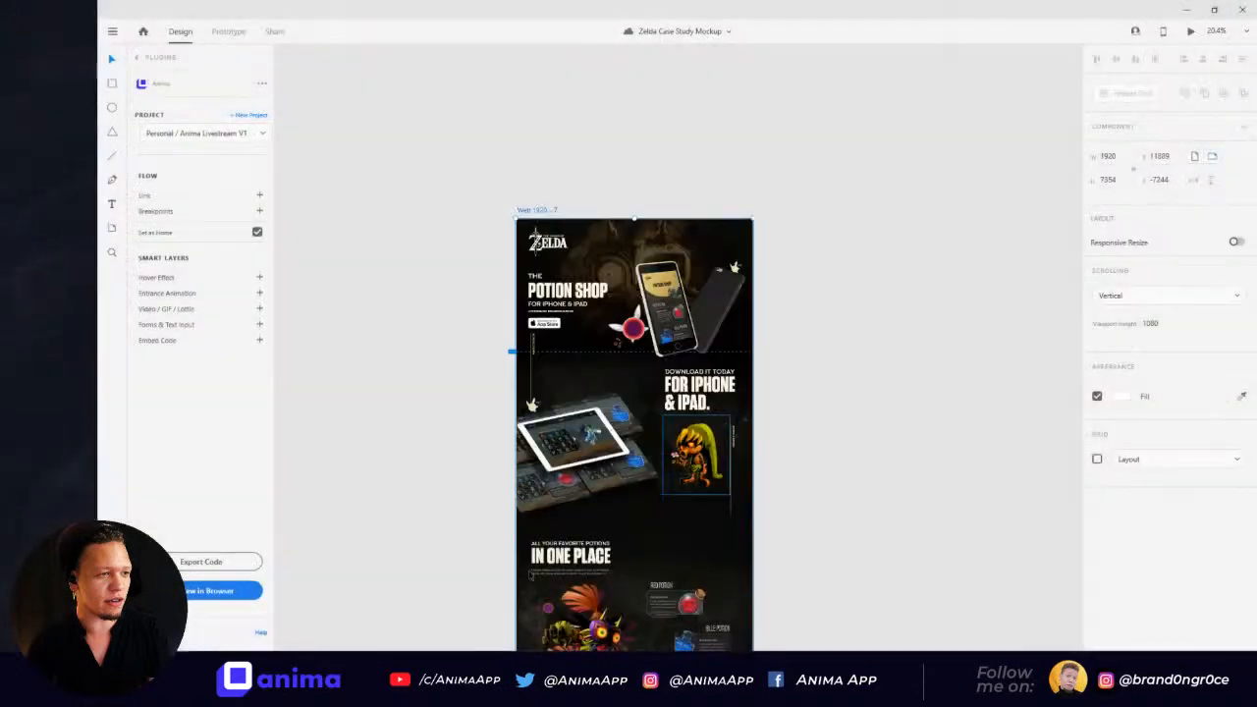
Step: Add a Grow hover effect to the masked character component beside the potion cards in the IN ONE PLACE section
scroll(678, 603, down, 2)
click(677, 498)
scroll(833, 449, down, 1)
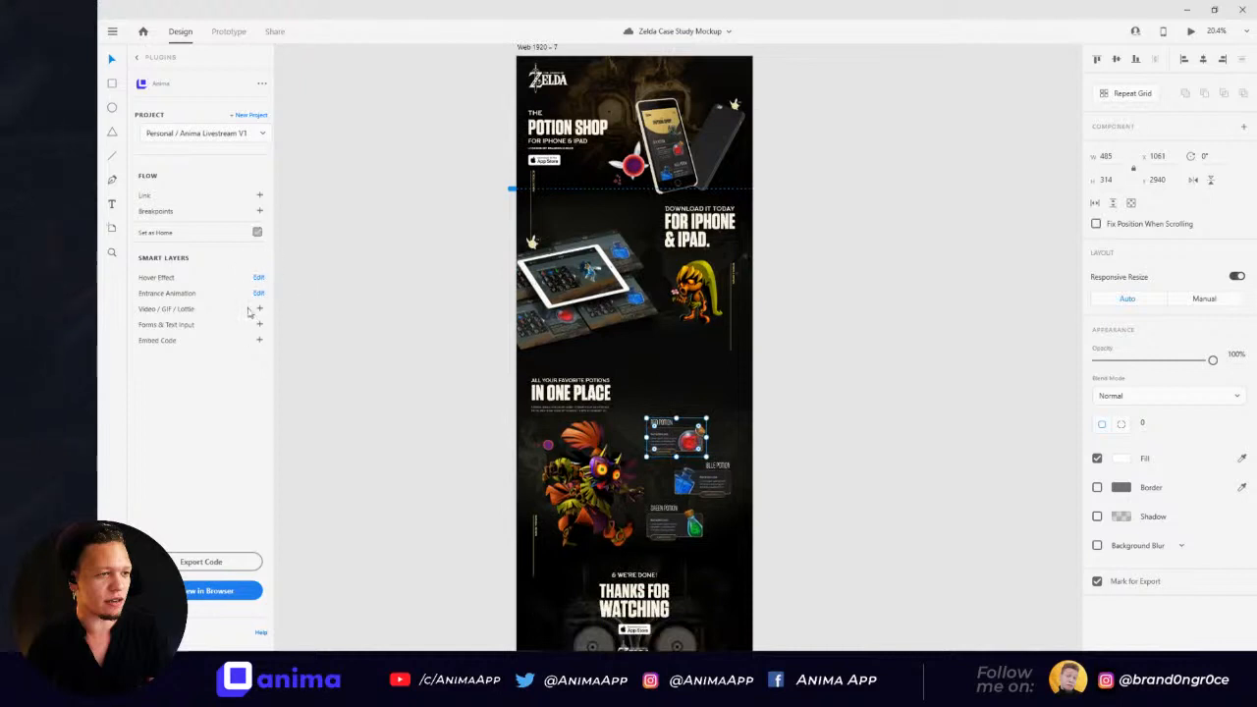
click(611, 487)
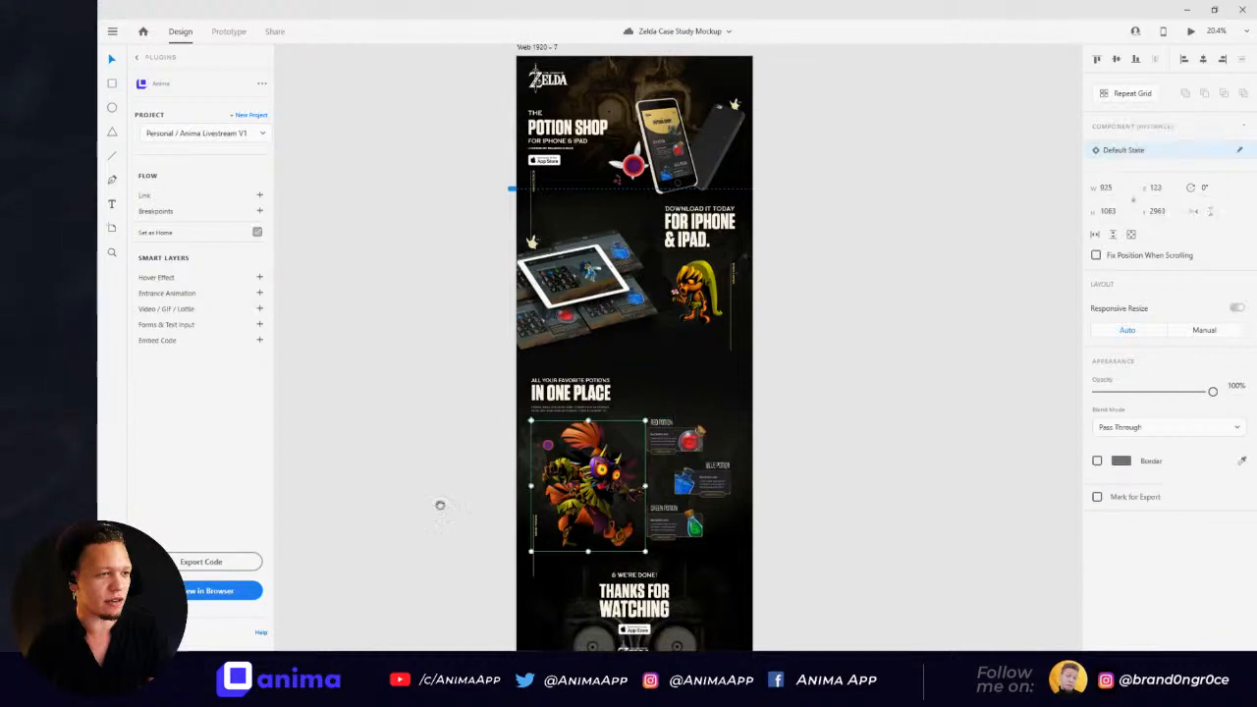
scroll(440, 513, down, 2)
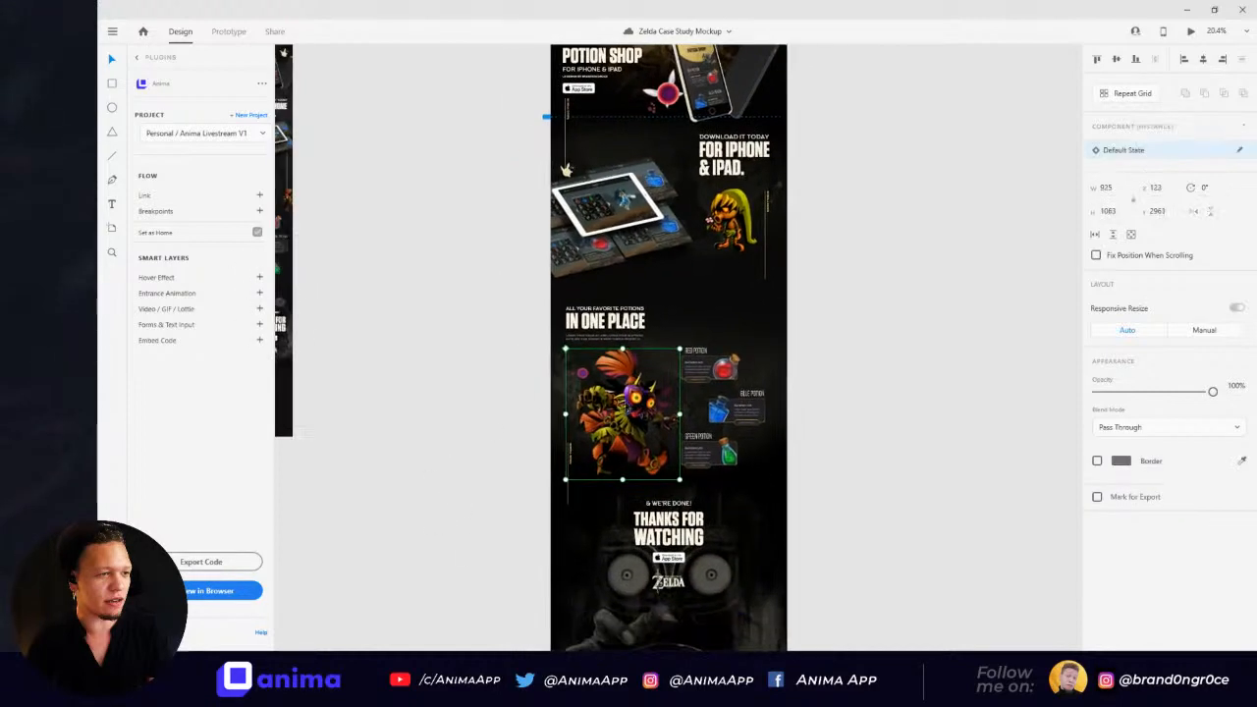
click(259, 279)
click(510, 246)
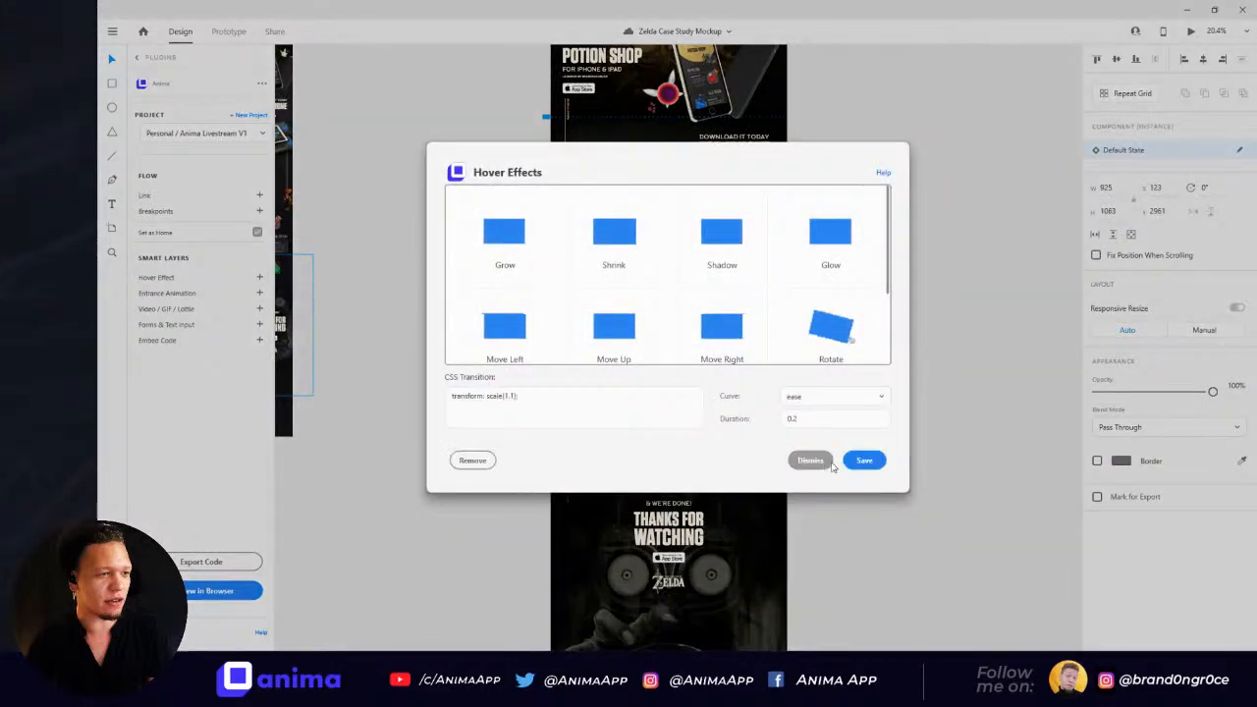
click(864, 460)
scroll(831, 255, down, 1)
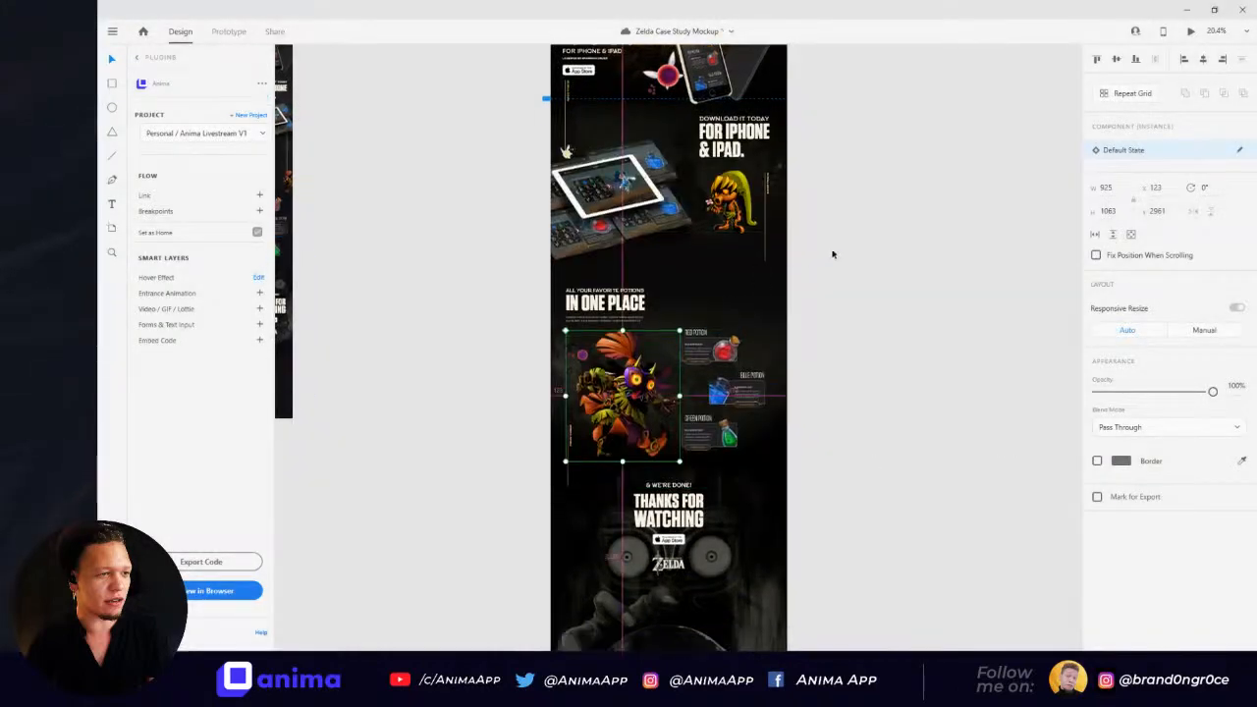
scroll(832, 254, down, 3)
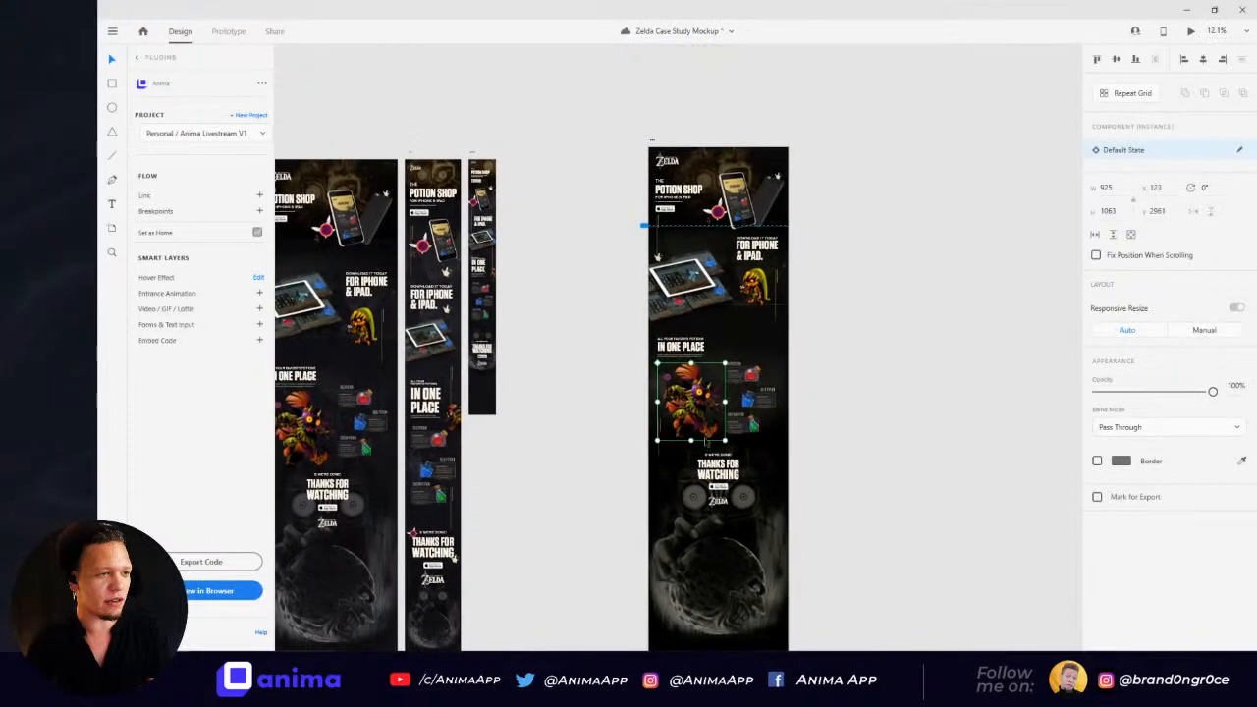
scroll(705, 442, up, 4)
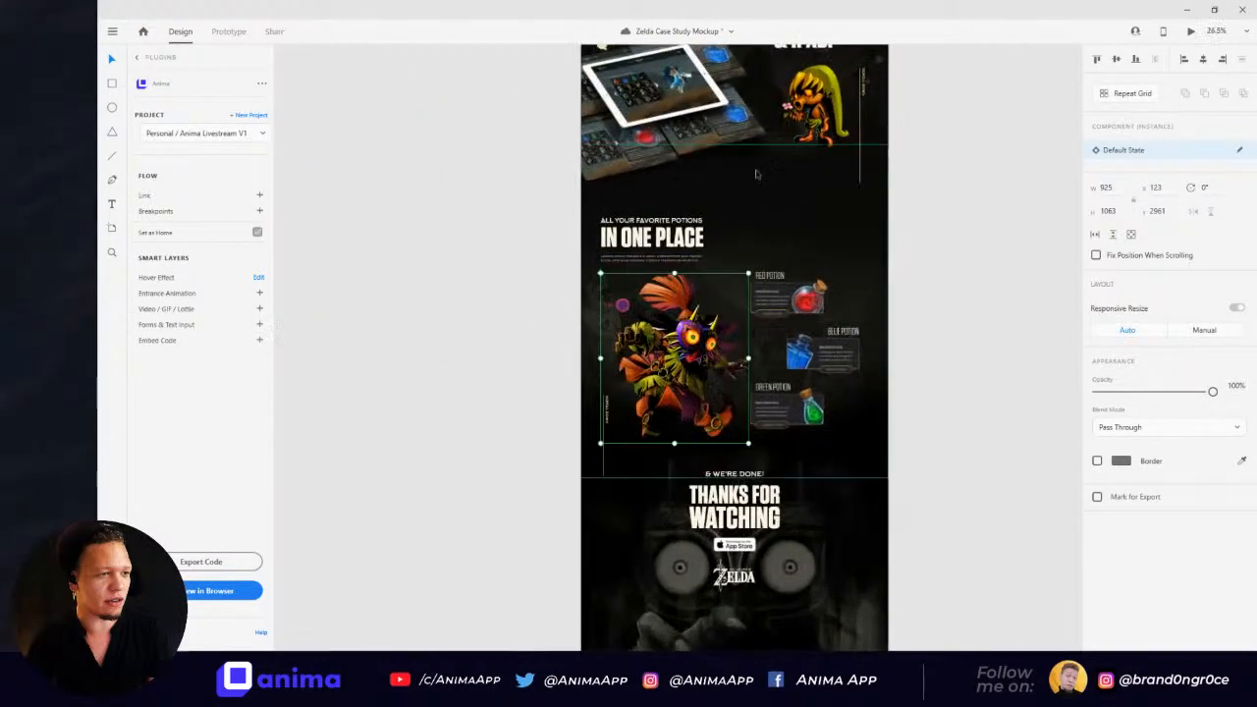
Step: Ungroup the masked character component in the IN ONE PLACE section and select its bare image
click(547, 357)
click(648, 360)
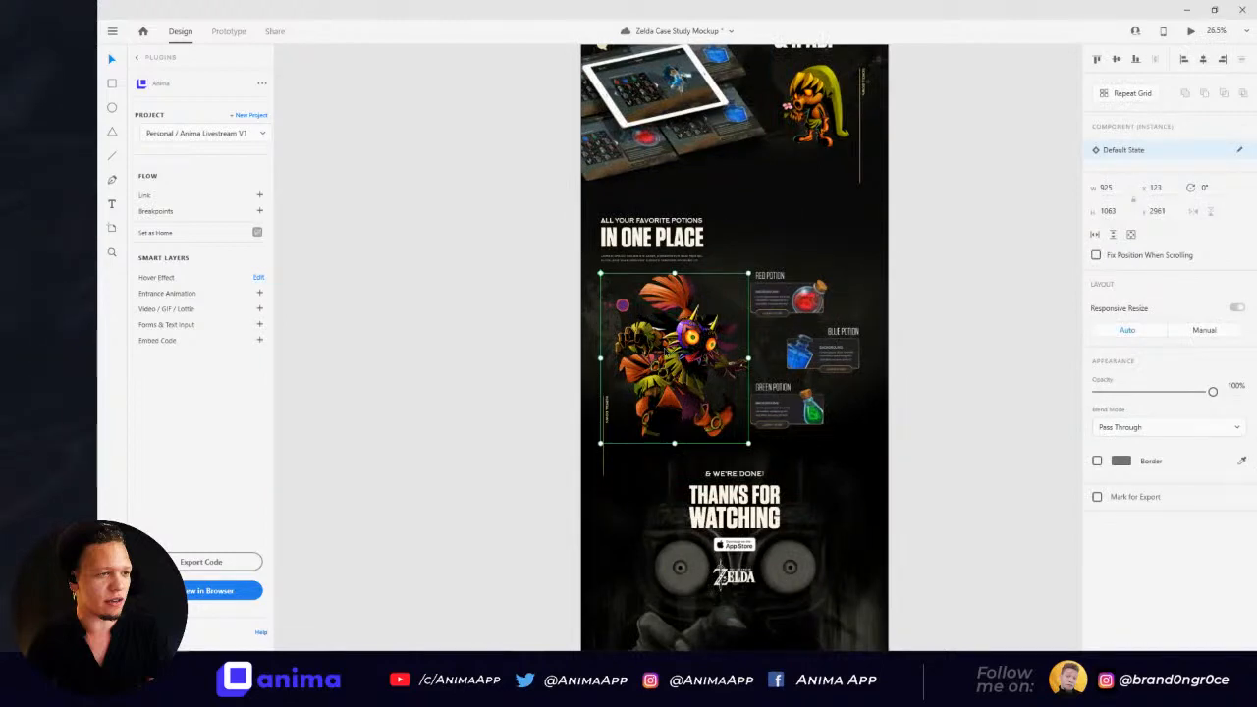
key(ctrl+shift+g)
click(455, 283)
click(648, 354)
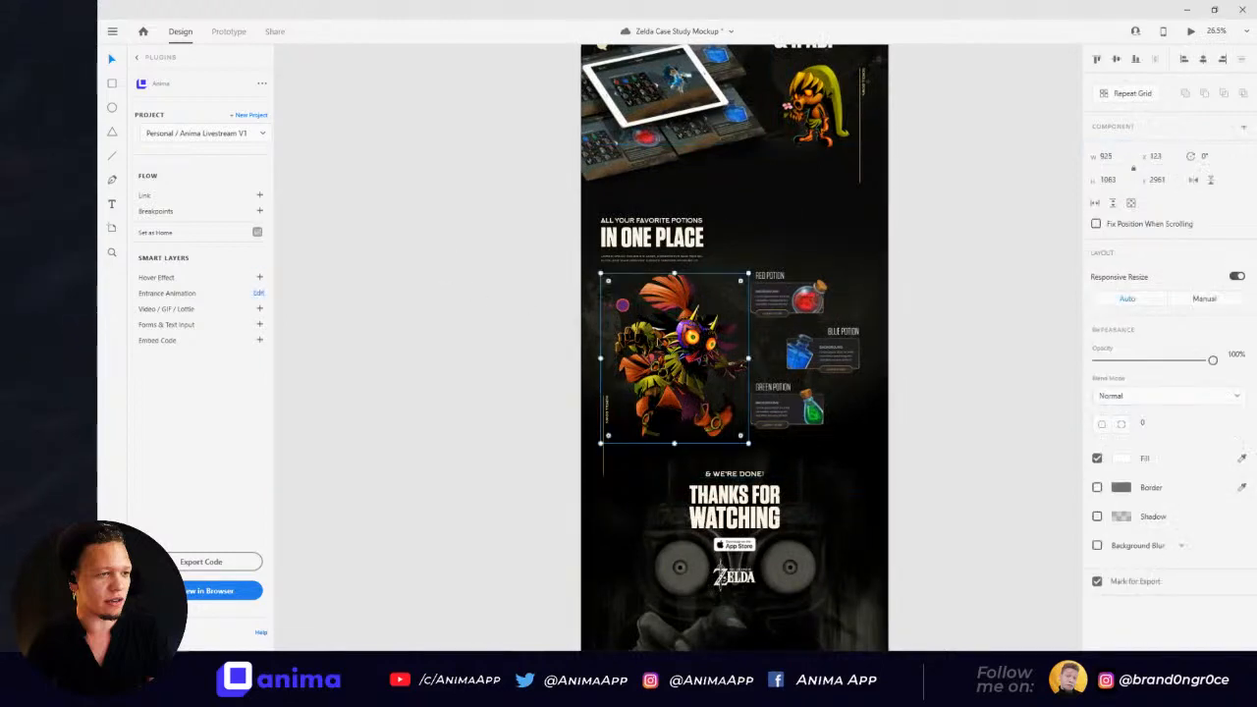
click(492, 427)
Step: Remove the entrance animation from the green-hatted character image below the FOR IPHONE & IPAD heading
drag(741, 222, 627, 485)
scroll(623, 234, up, 4)
click(626, 174)
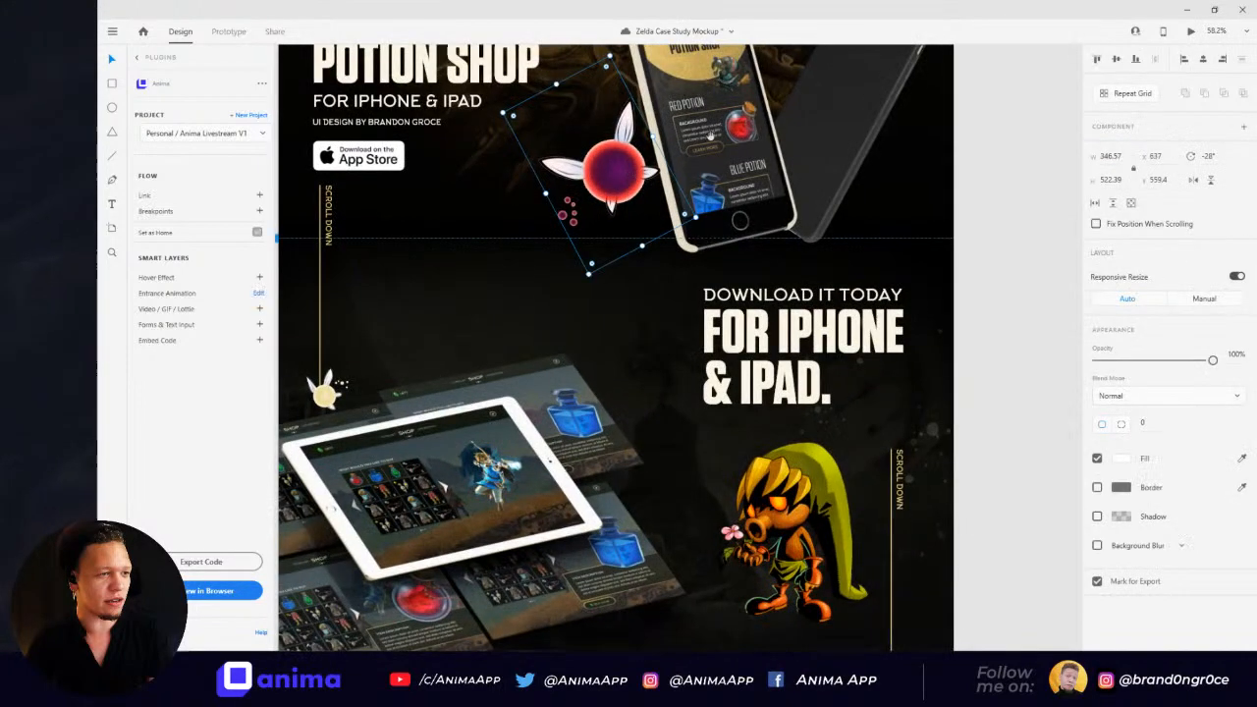
drag(709, 144, 644, 302)
drag(643, 609, 803, 291)
click(821, 397)
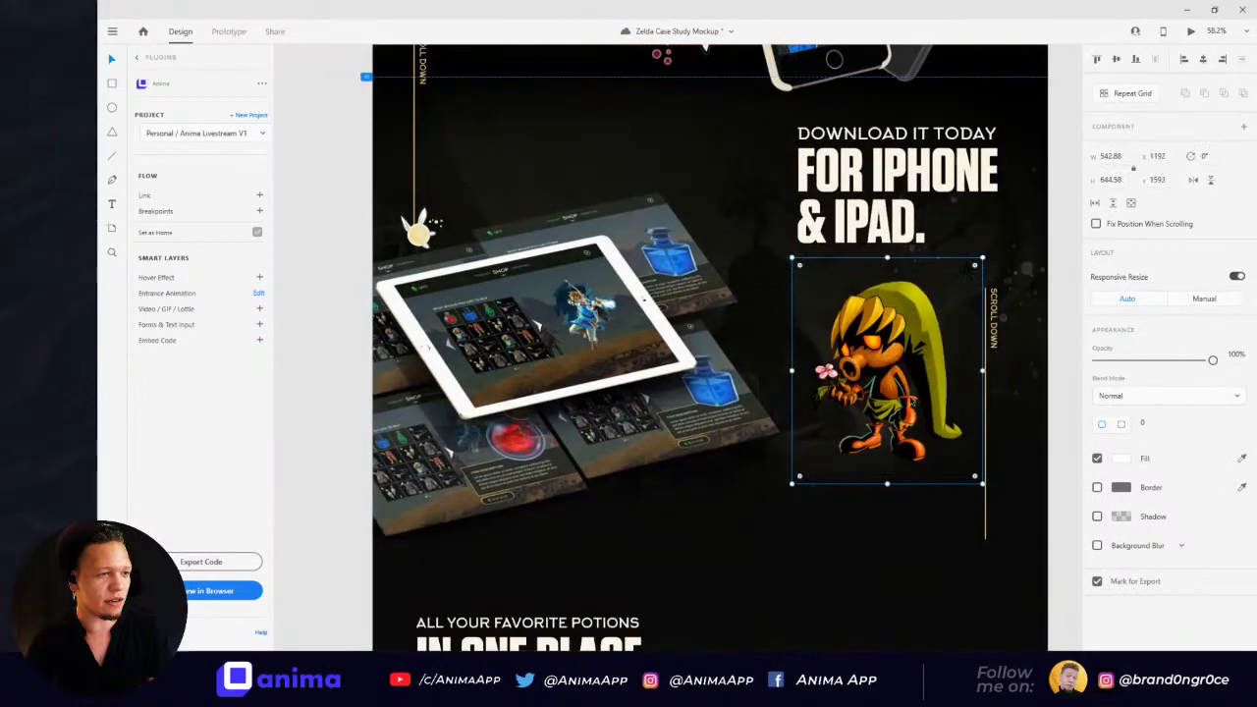
click(257, 296)
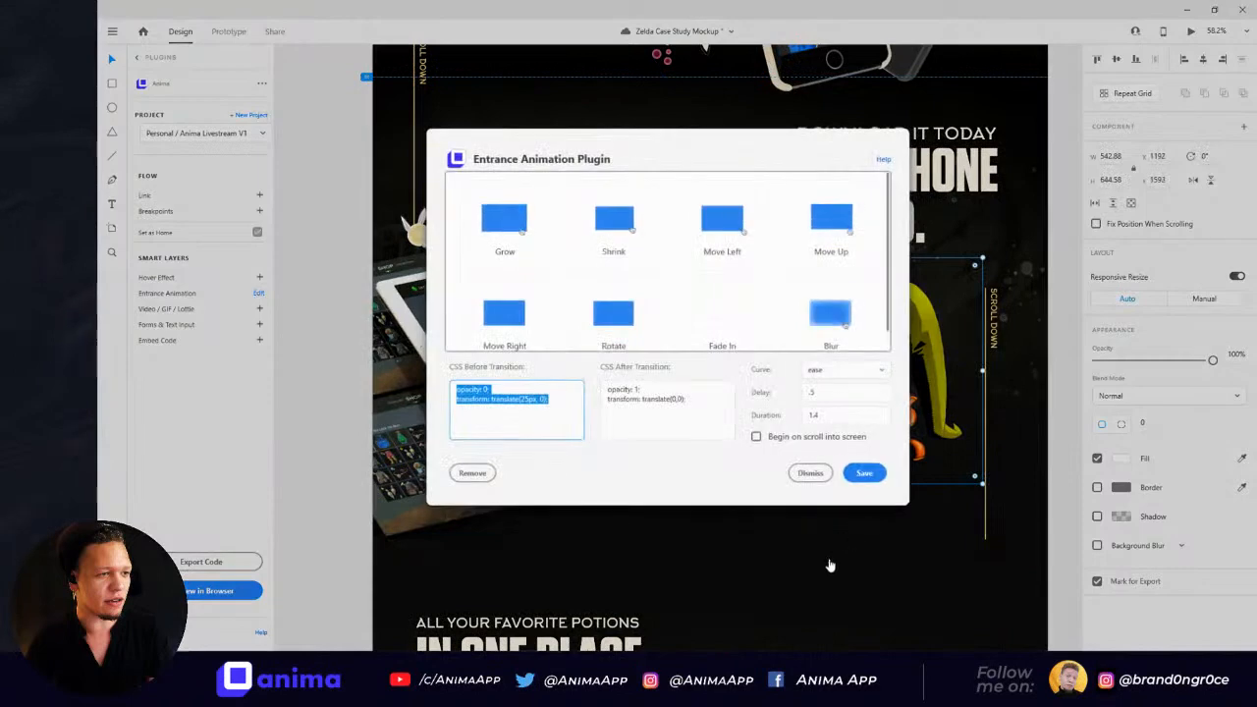
click(466, 473)
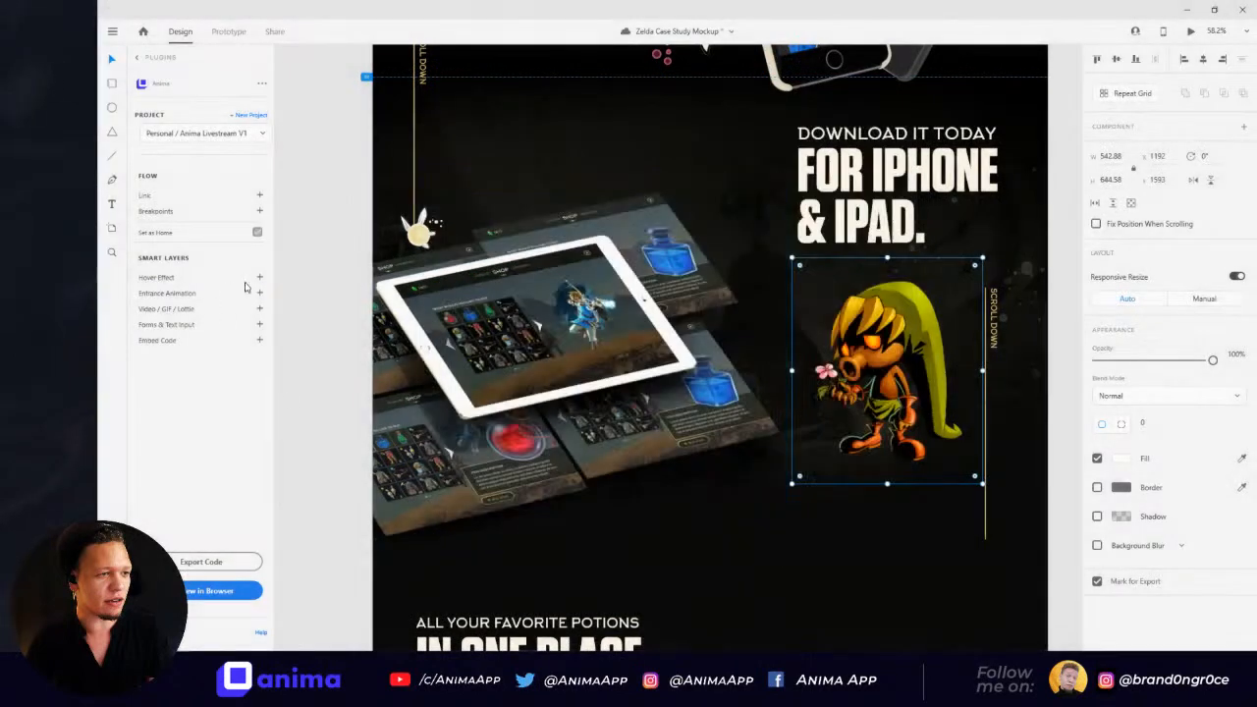
Step: Apply the Grow hover effect to the green-hatted character image
click(259, 279)
click(505, 232)
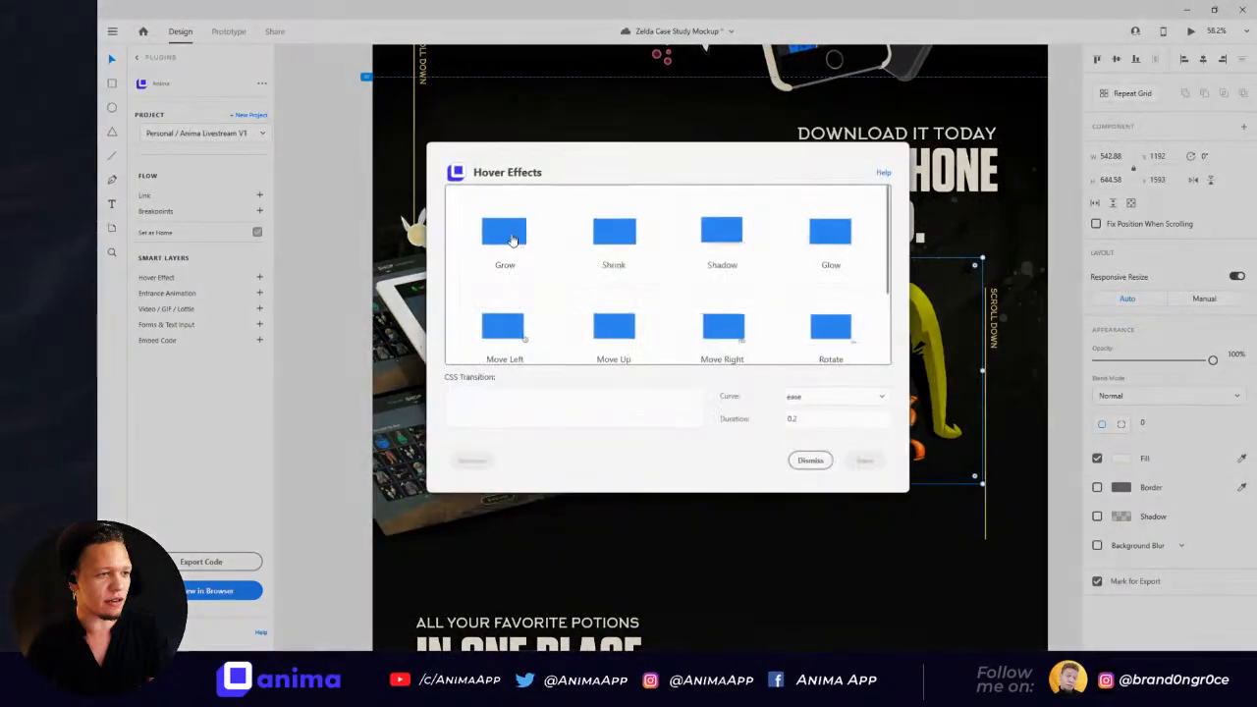
click(864, 459)
Step: Generate a new browser draft of the Web 1920 – 7 artboard and view it in Chrome down to the green-hatted character
scroll(550, 344, down, 3)
scroll(521, 219, up, 2)
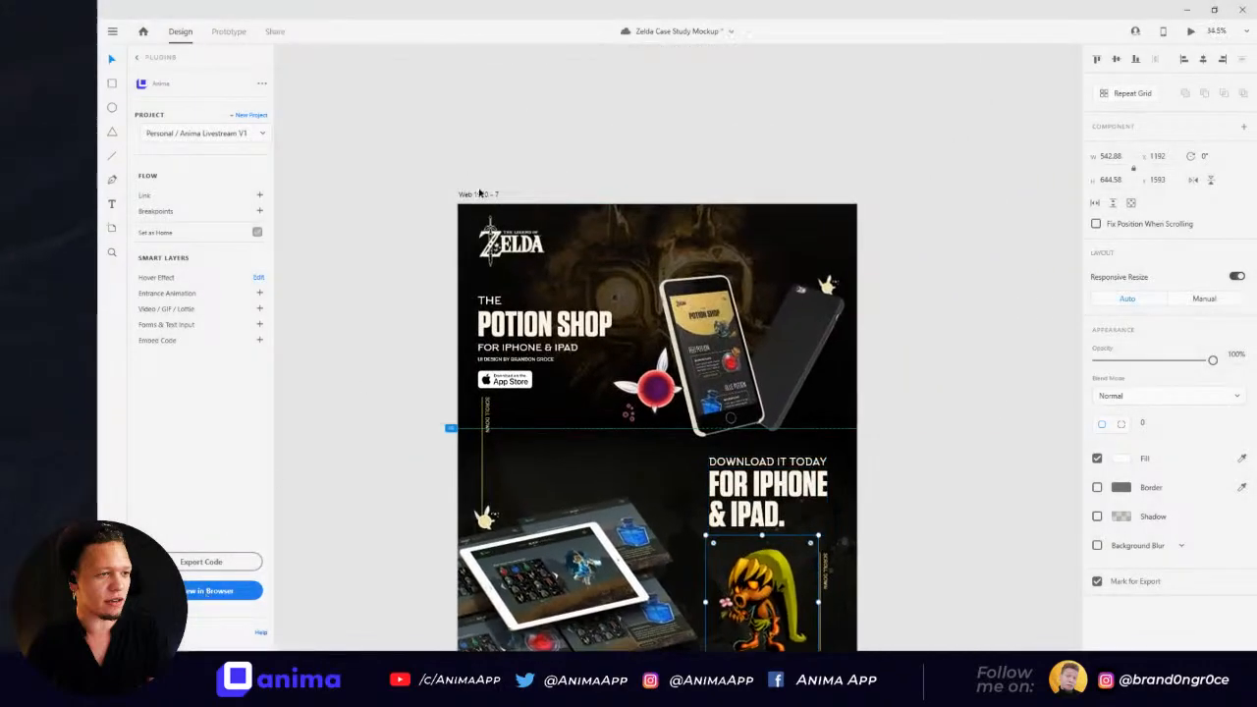
click(481, 196)
click(252, 590)
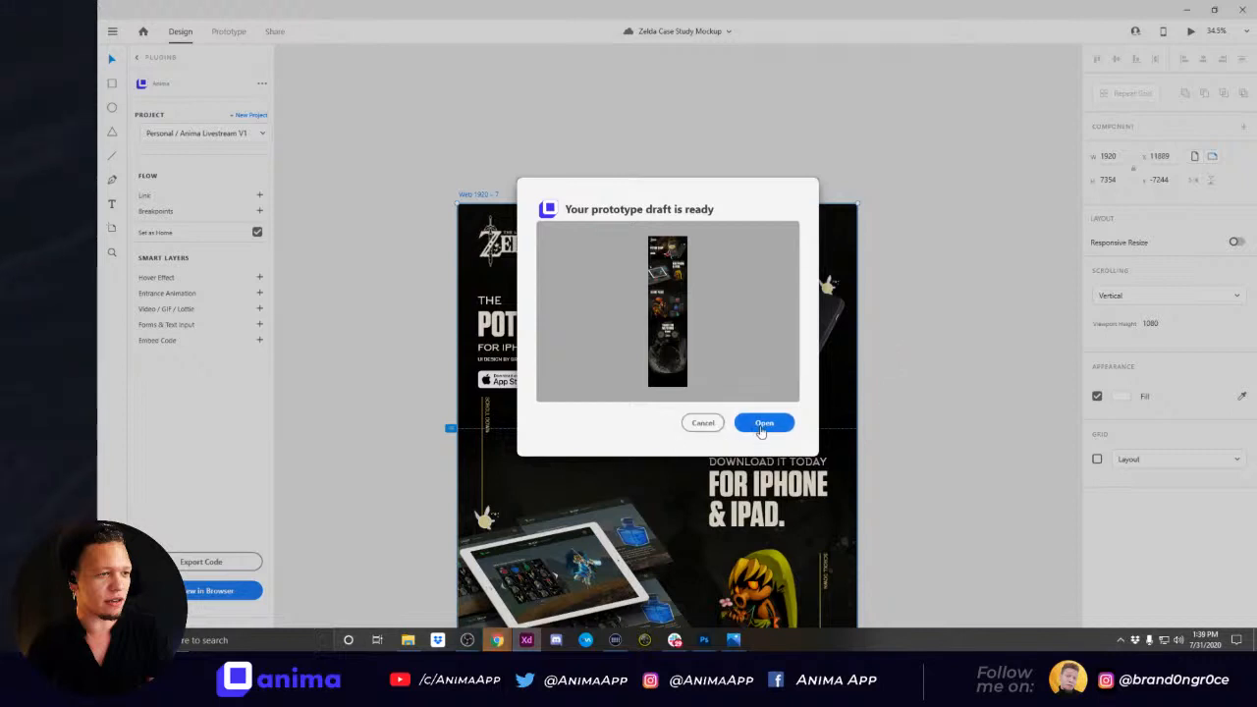
mouse_move(497, 639)
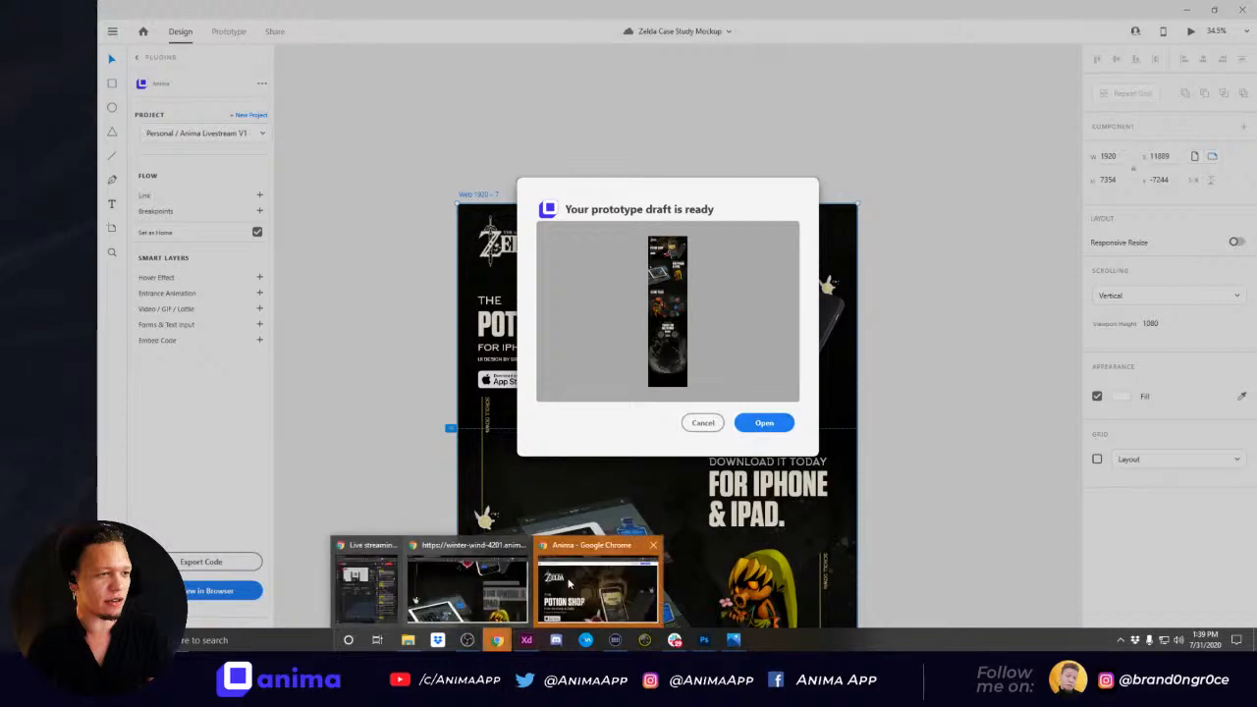
click(578, 579)
scroll(747, 225, down, 3)
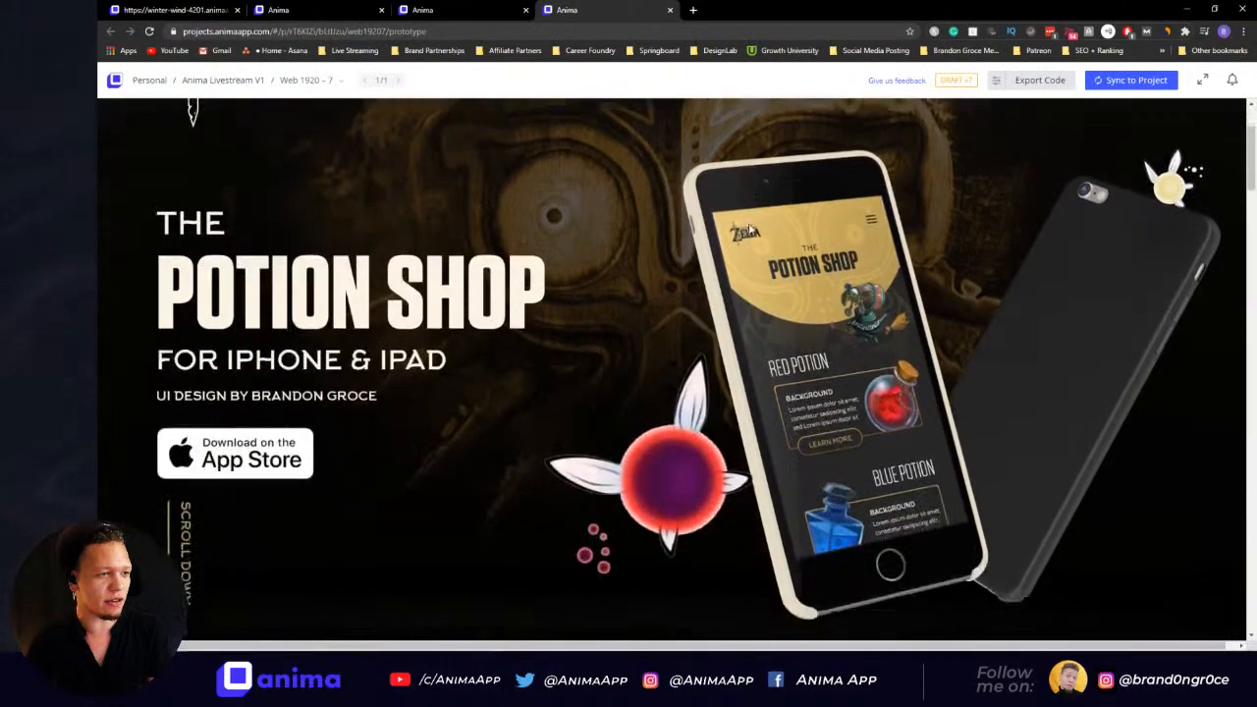
scroll(749, 222, down, 6)
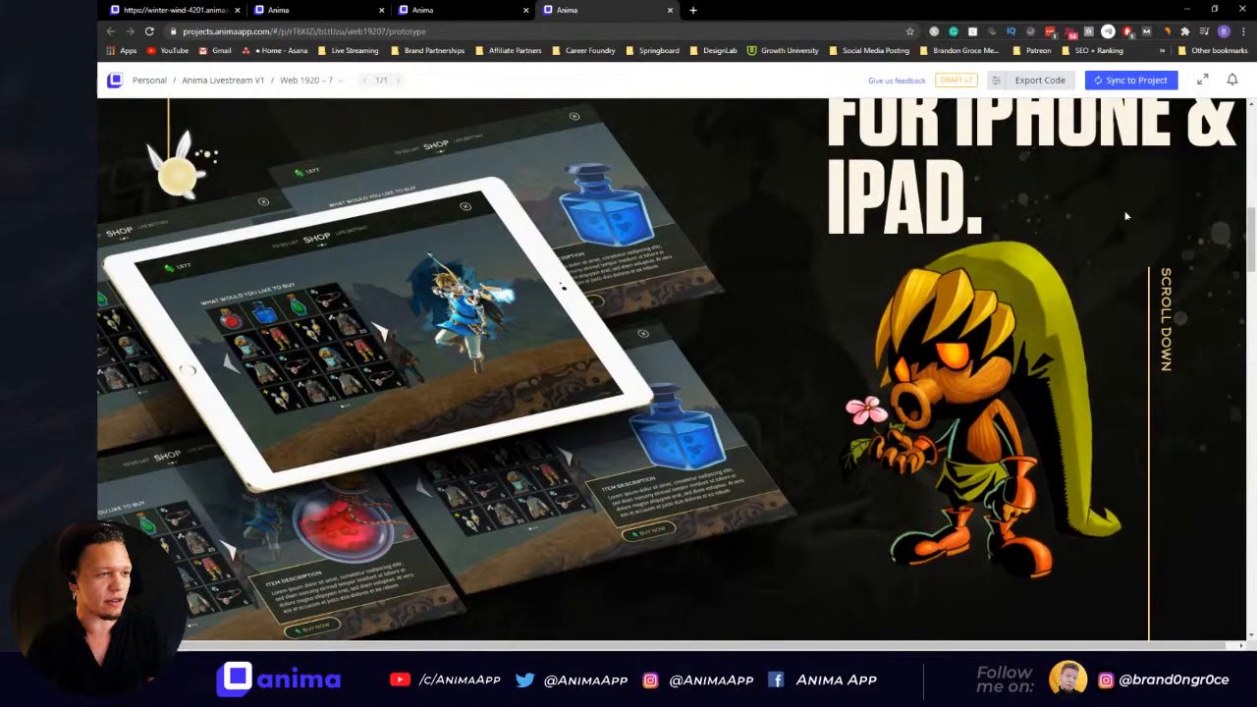
Step: Switch back to Adobe XD and dismiss the prototype draft dialog
key(alt+Tab)
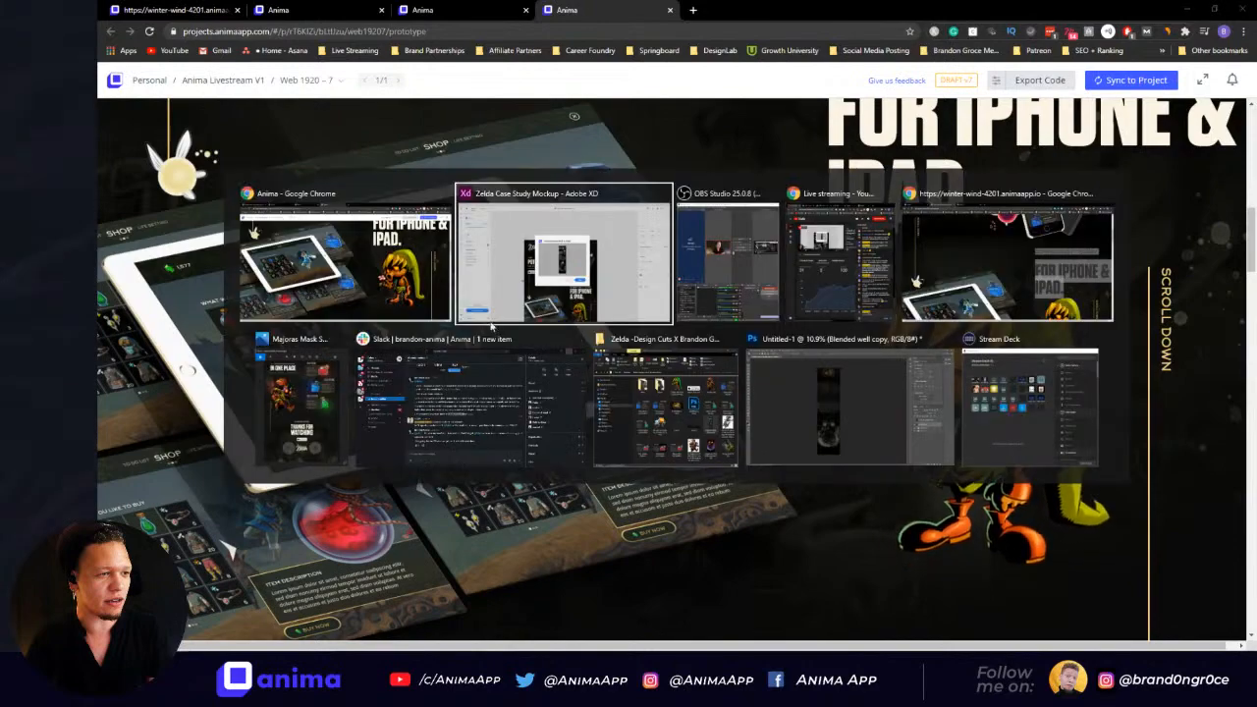
key(alt+Tab)
click(577, 322)
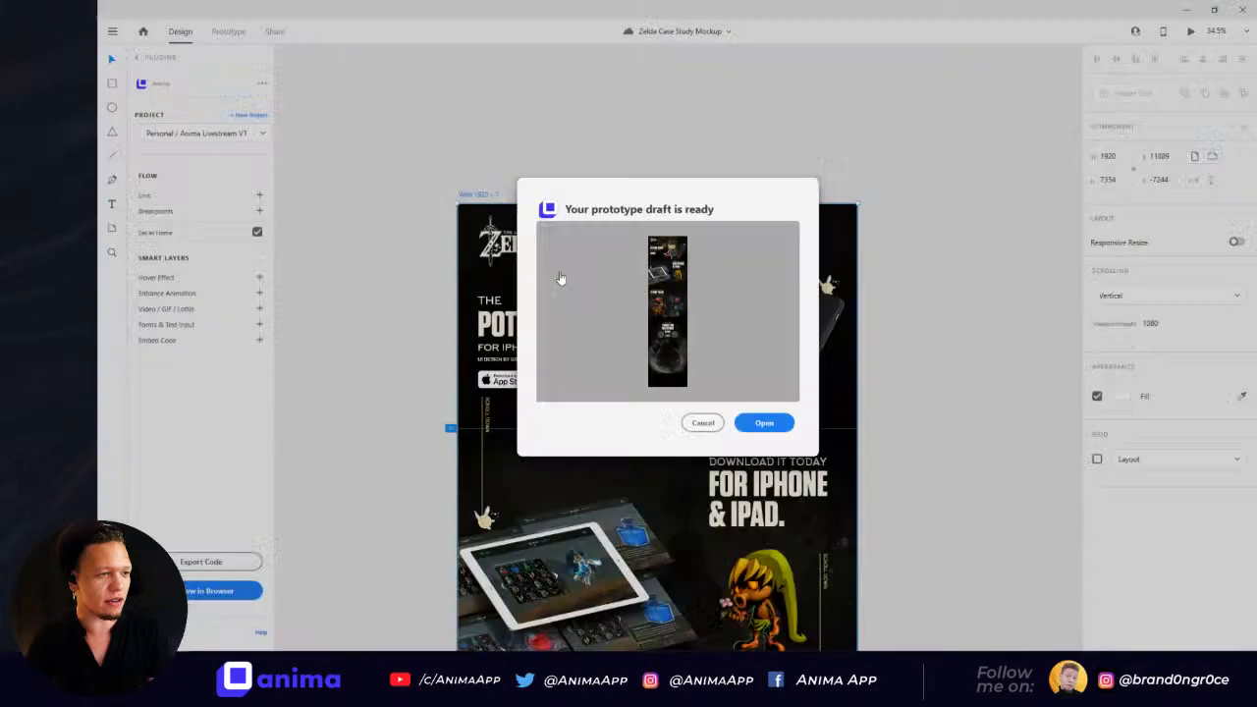
click(701, 423)
Step: Review the breakpoint settings of the separate desktop, tablet and phone artboard set by selecting its tablet and phone artboards
scroll(910, 356, down, 4)
drag(979, 387, 1041, 249)
drag(528, 136, 651, 203)
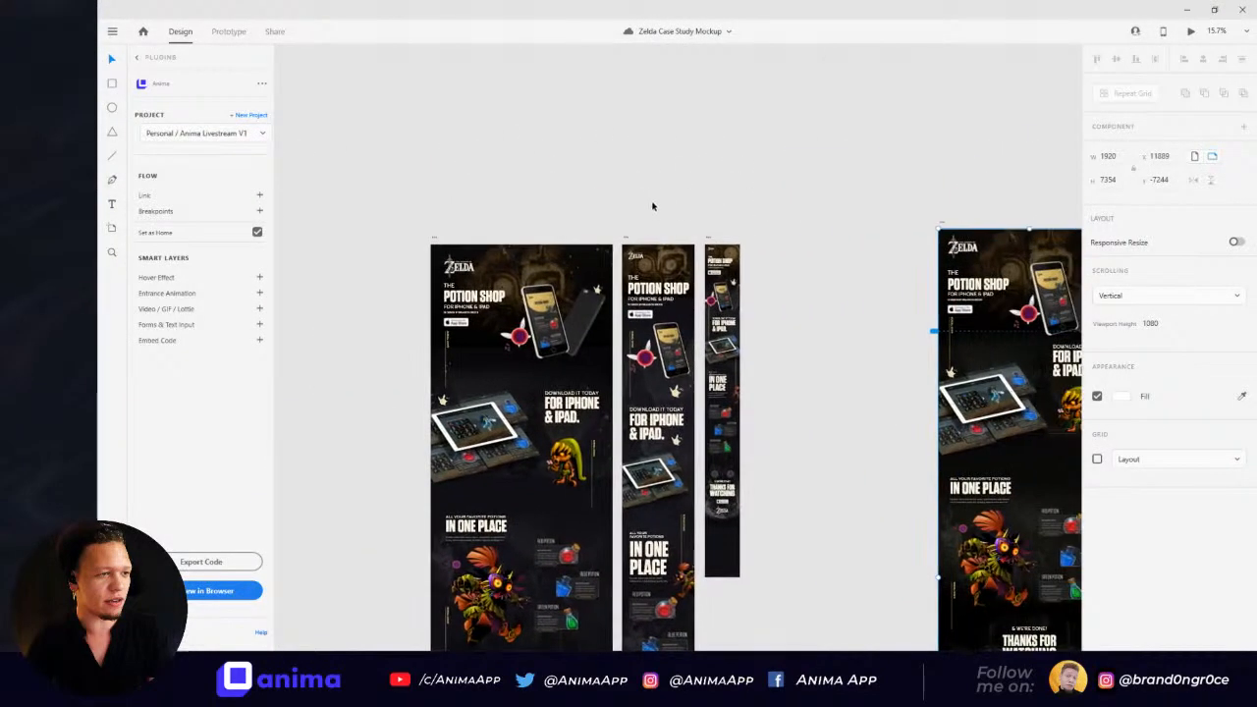
click(626, 244)
click(710, 242)
scroll(688, 265, up, 5)
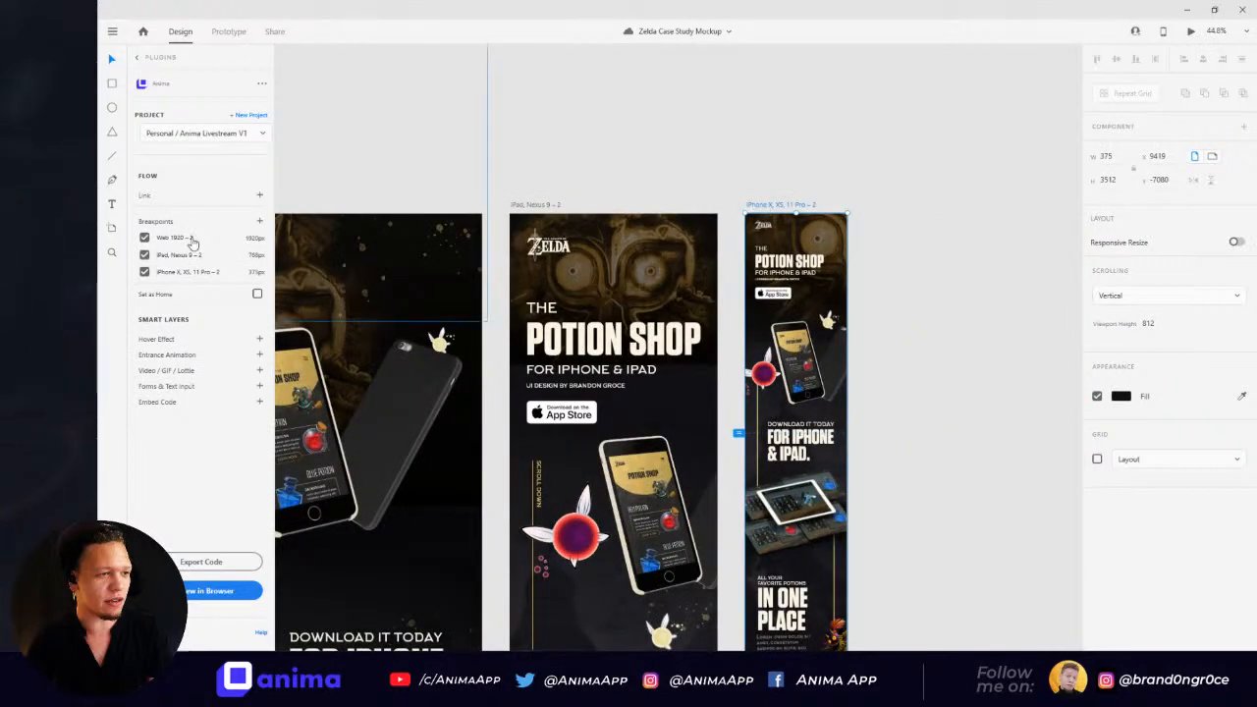
scroll(643, 118, left, 5)
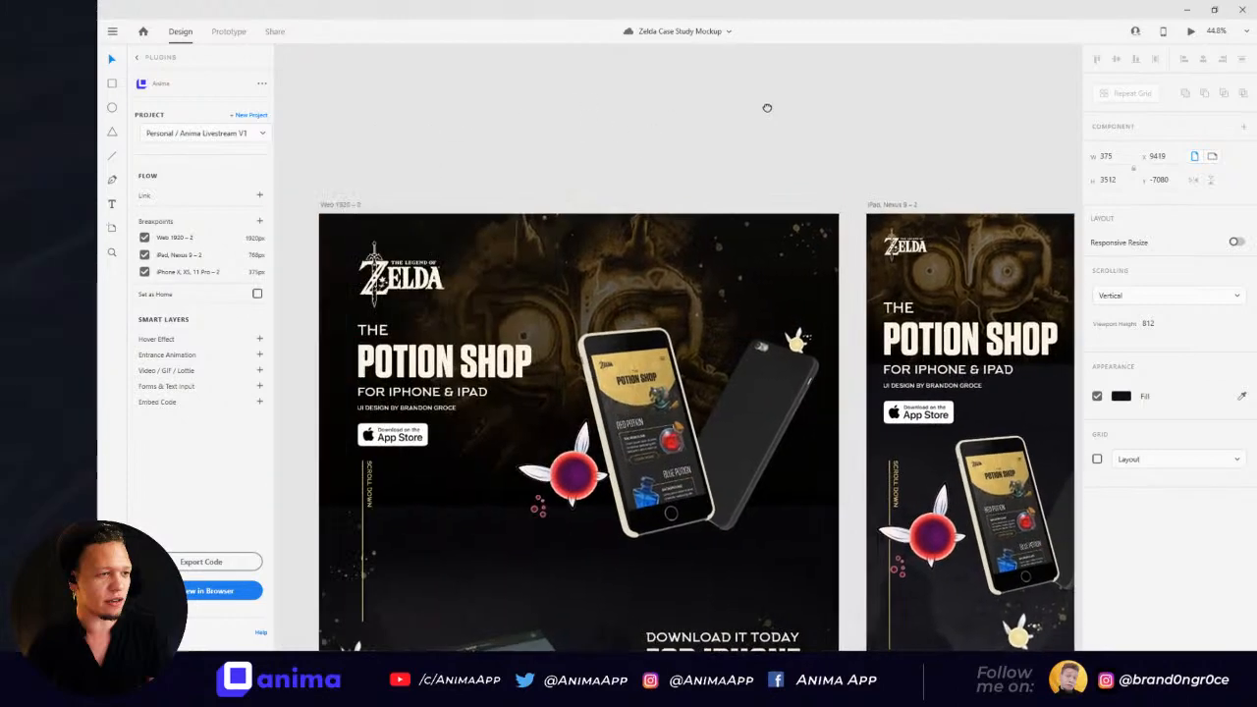
drag(767, 108, 788, 110)
Step: Select the Web 1920 – 2, iPad, Nexus 9 – 2 and iPhone X, XS, 11 Pro – 2 artboards together
click(355, 206)
shift+click(912, 207)
drag(1008, 136, 781, 117)
shift+click(931, 188)
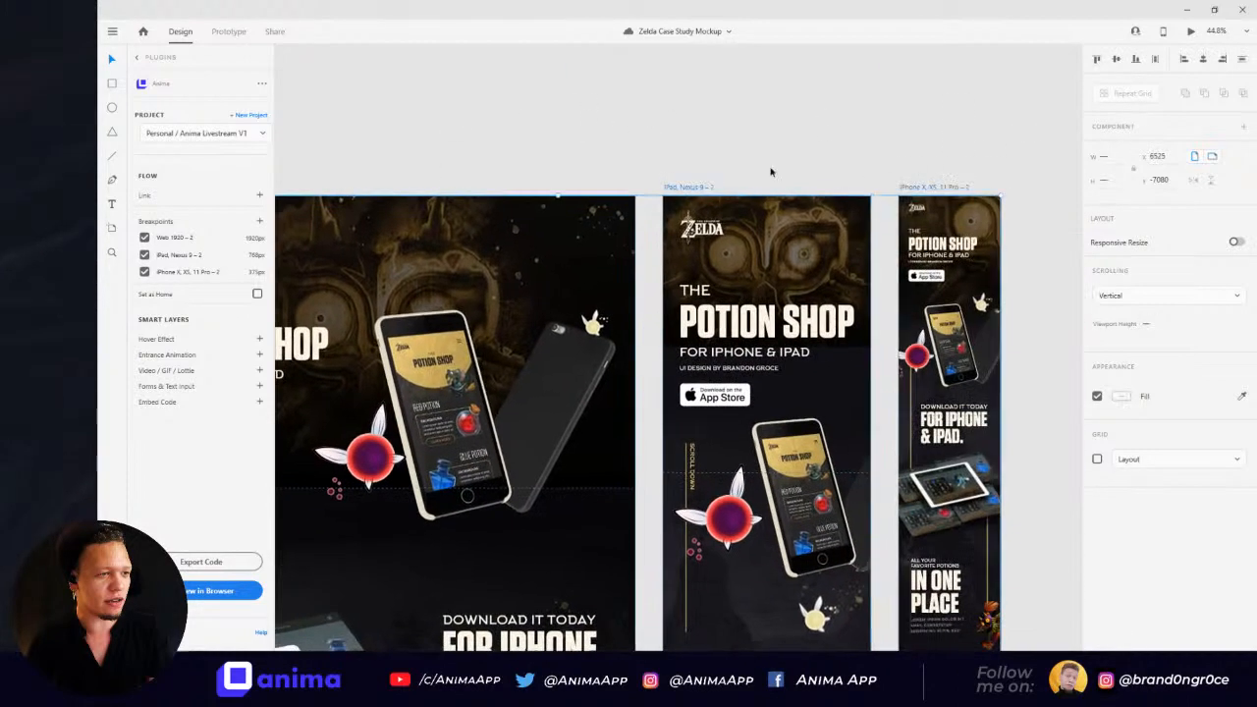
Step: Clear the selection, select Web 1920 – 2 on its own, and add the tablet and phone artboards to the selection
click(362, 132)
drag(485, 120, 718, 63)
click(358, 132)
scroll(539, 111, down, 5)
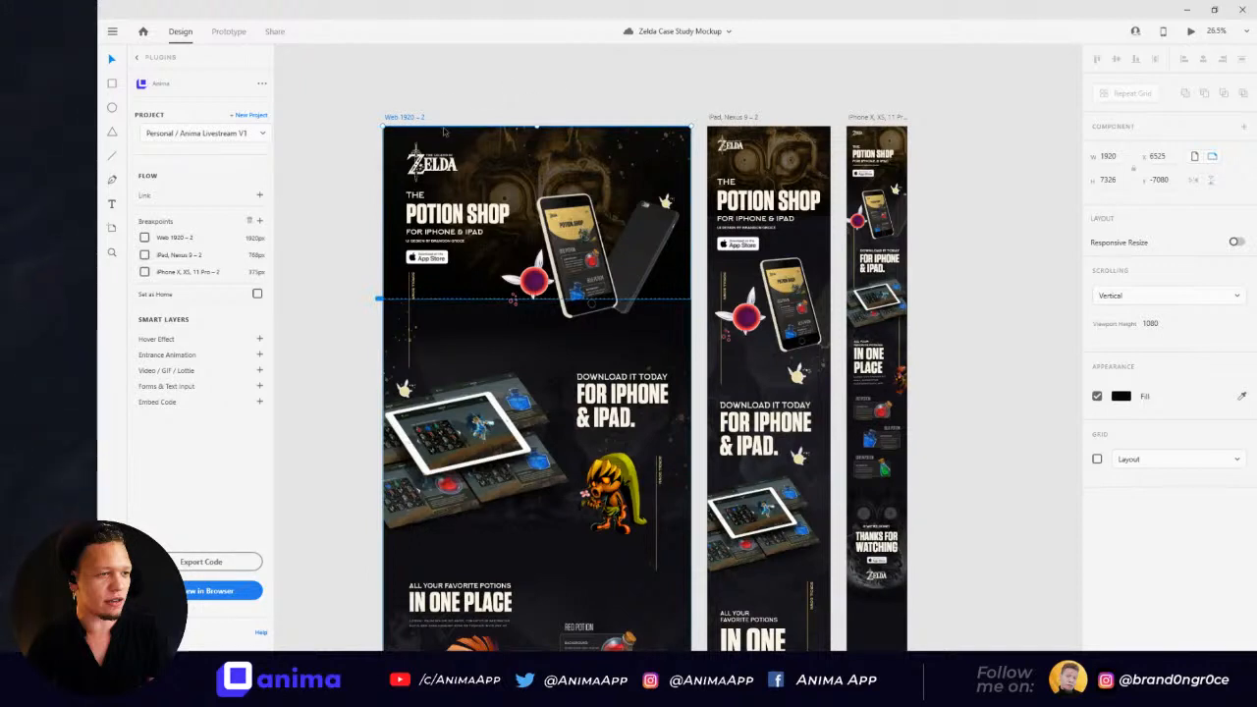
click(407, 130)
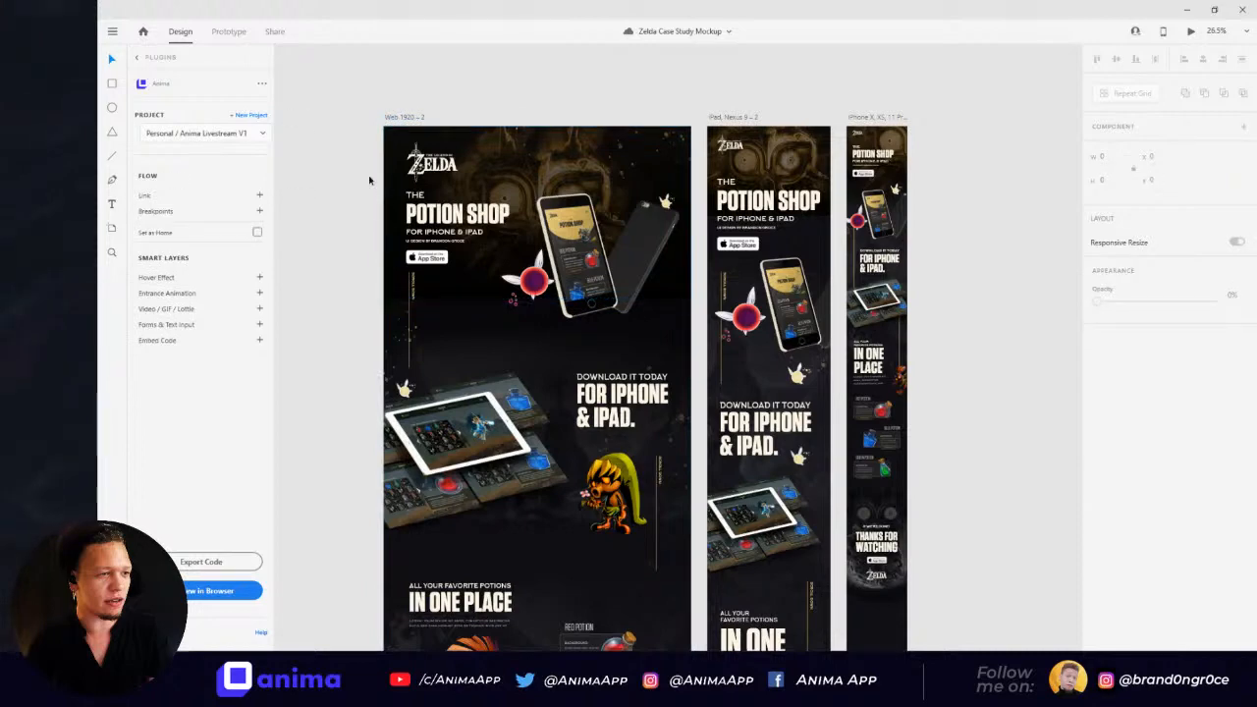
click(409, 118)
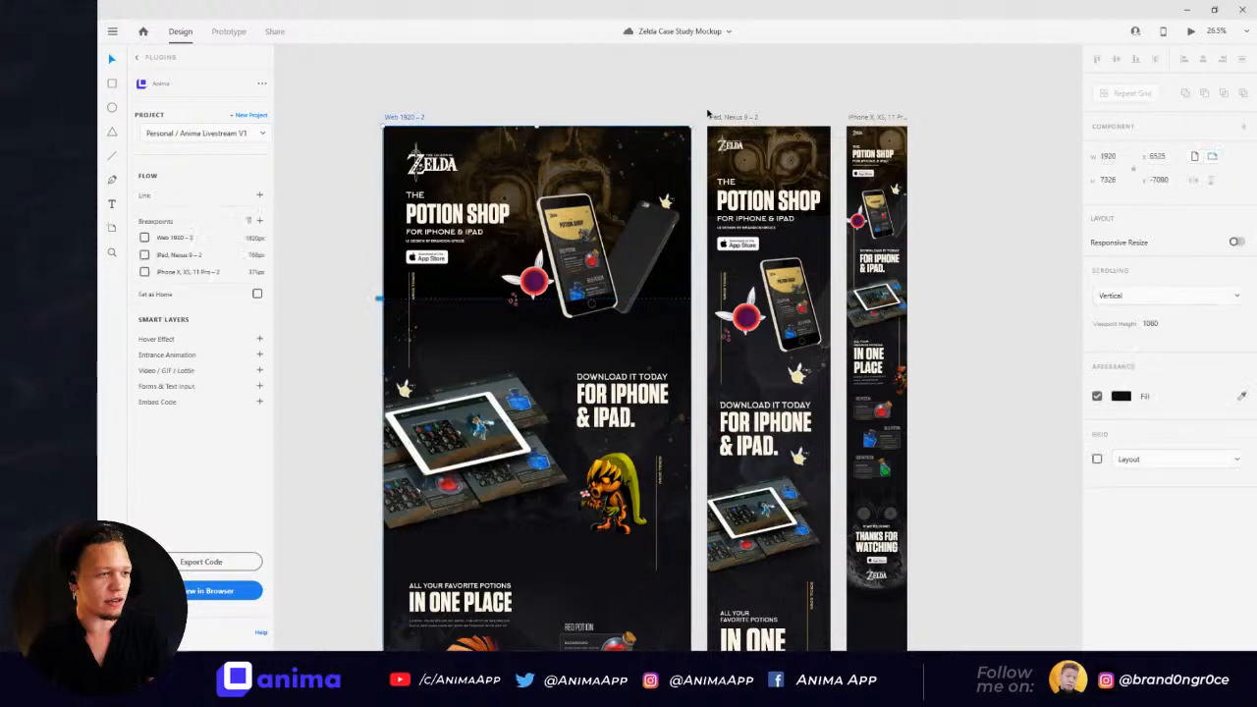
shift+click(796, 123)
shift+click(868, 120)
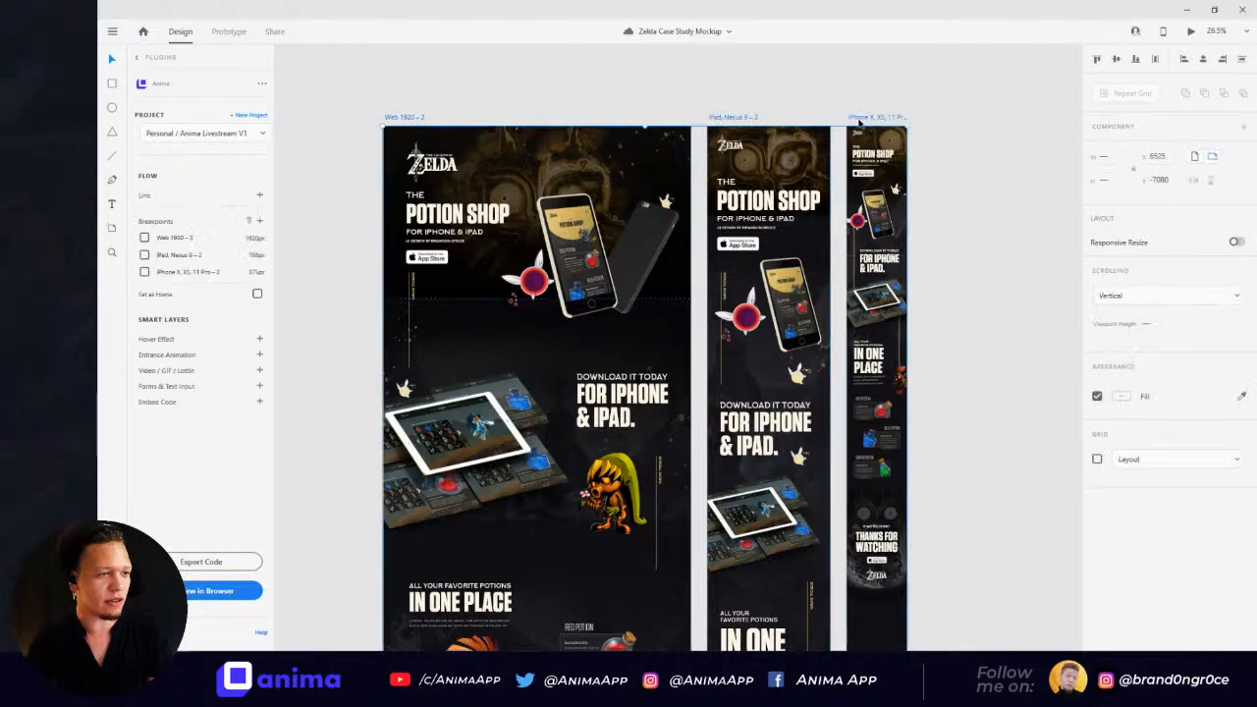
Step: Reselect all three artboards and enable the Web 1920 – 2, iPad, Nexus 9 – 2 and iPhone X, XS, 11 Pro – 2 breakpoints
click(389, 104)
click(398, 118)
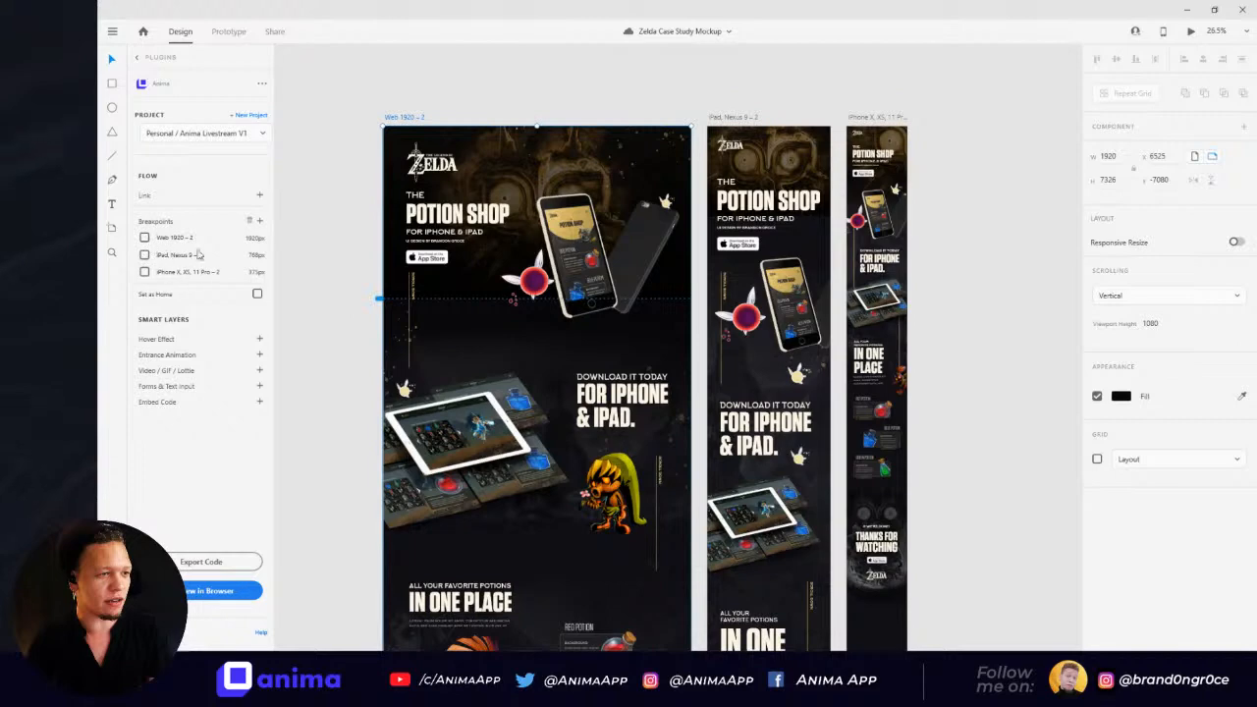
shift+click(732, 117)
shift+click(863, 116)
click(144, 238)
click(144, 254)
click(145, 273)
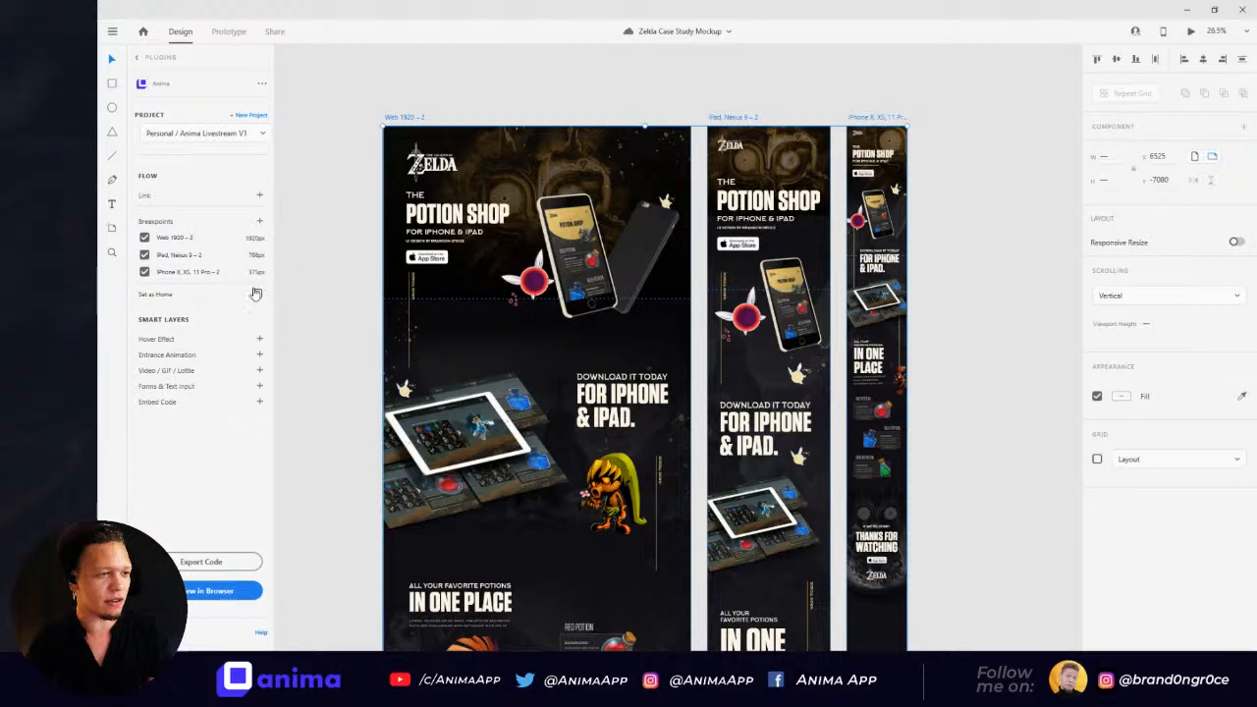
Step: Generate a browser draft of the three breakpoint artboards and open the Web 1920 – 2 screen of Anima Livestream V1 in Chrome
click(196, 592)
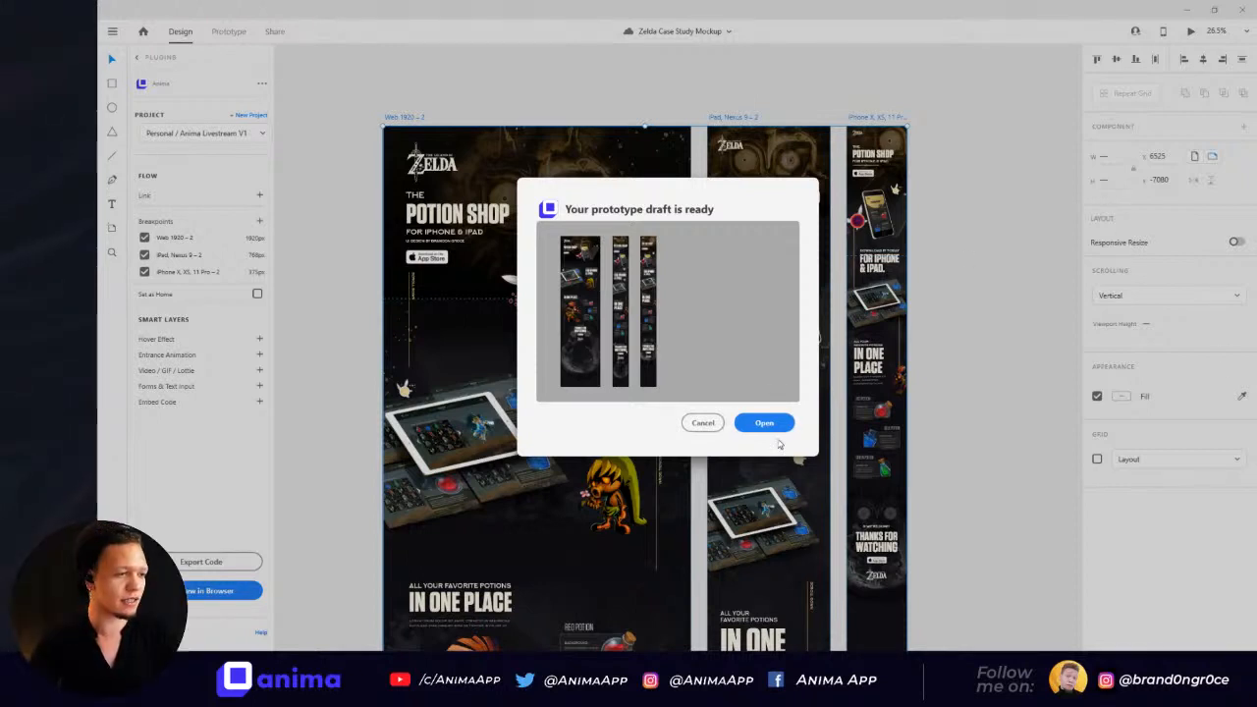
mouse_move(499, 648)
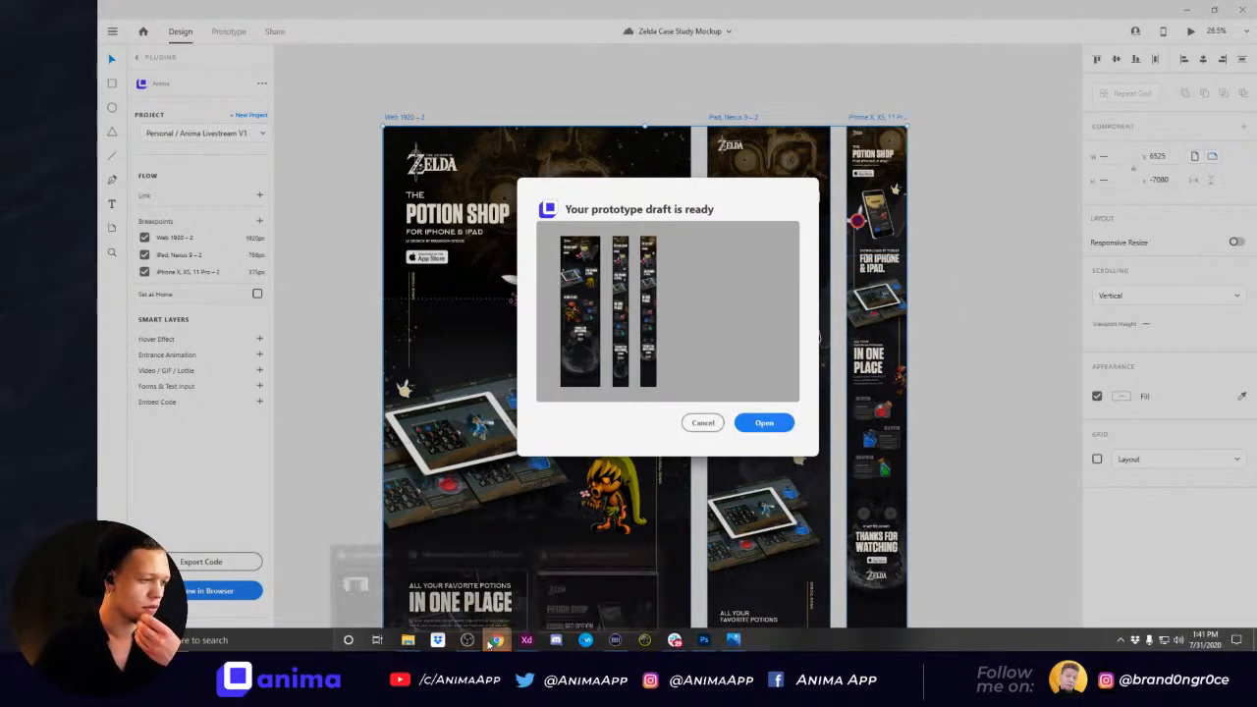
click(575, 605)
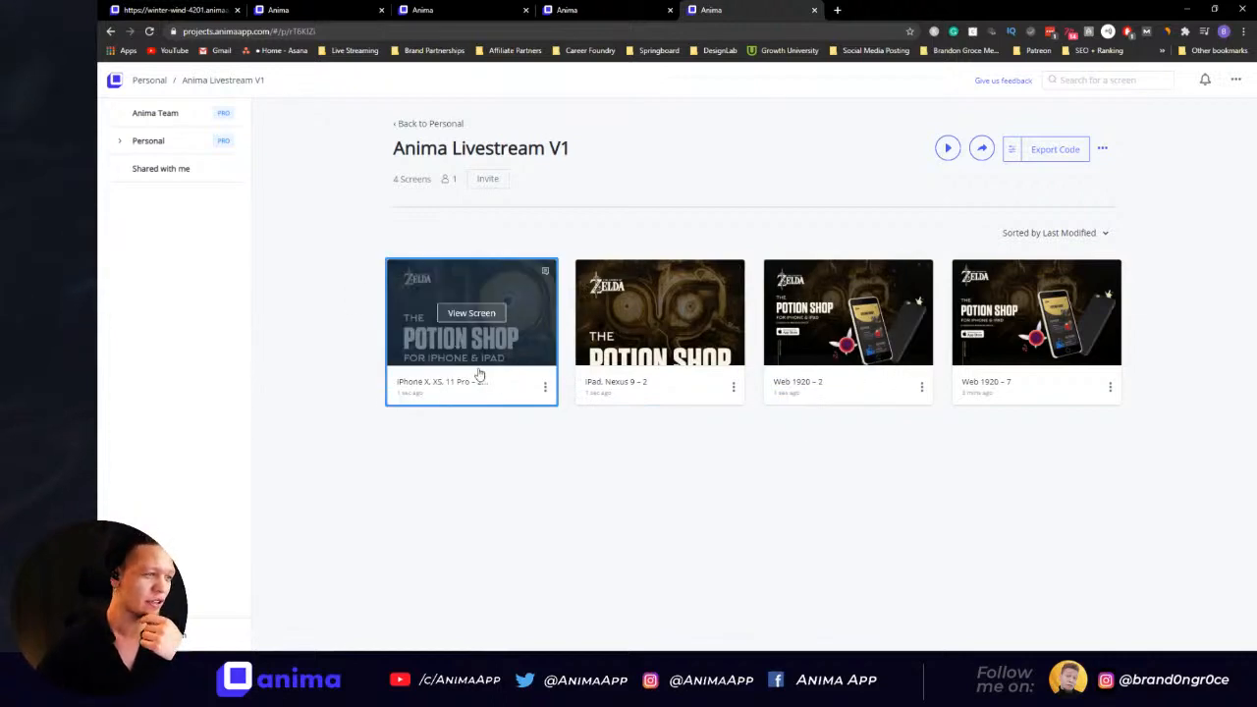
click(814, 388)
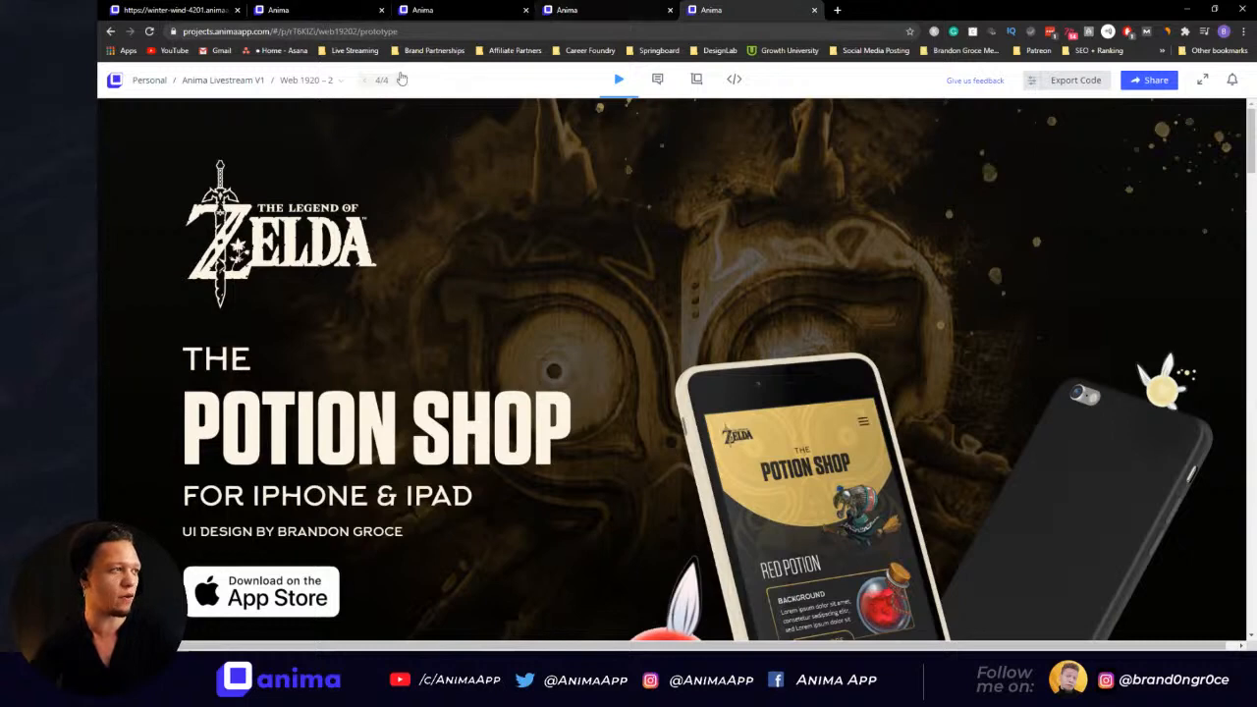
Step: Open sharing for the Anima Livestream V1 project, then close the extra Anima browser tabs, keeping the published page open
click(206, 82)
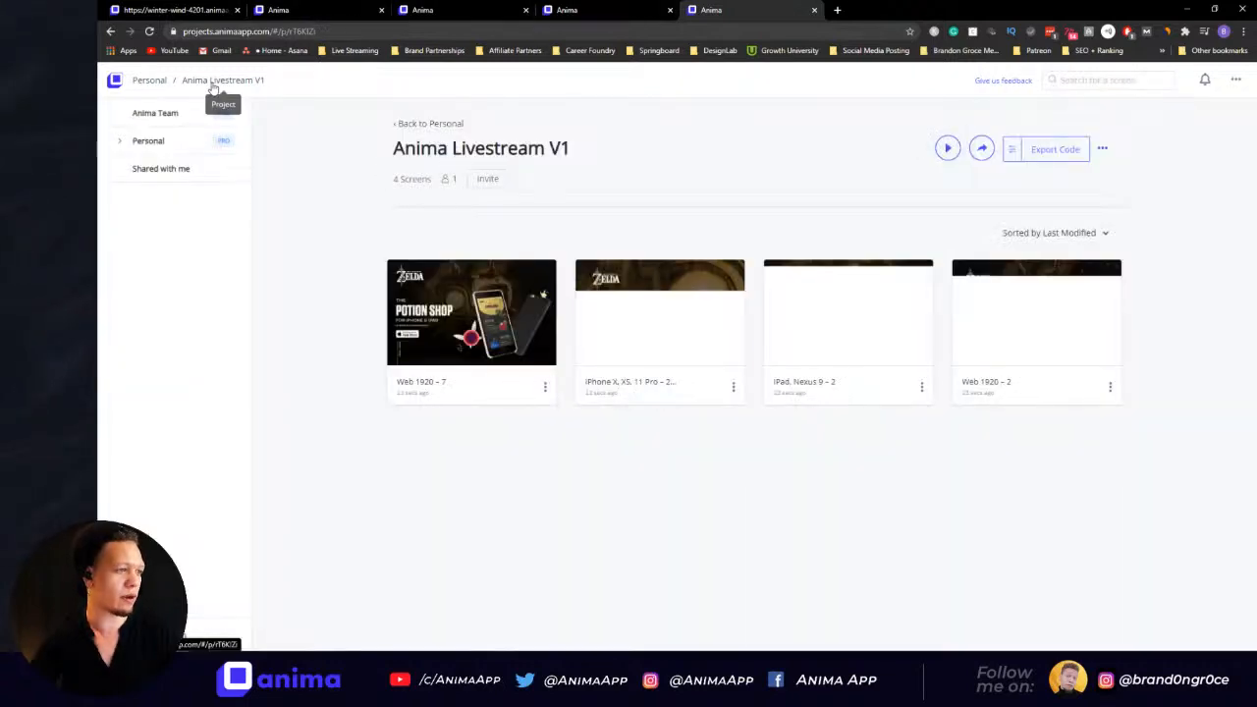
click(982, 148)
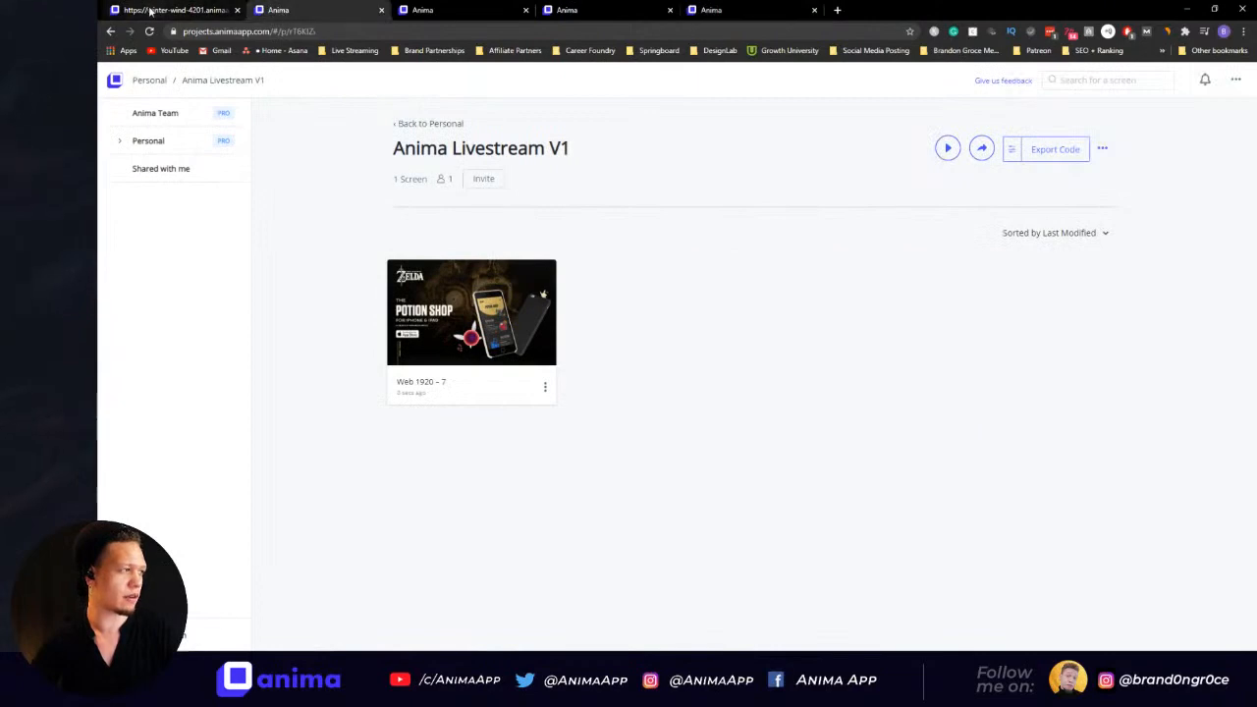
click(381, 9)
click(381, 9)
click(381, 10)
click(381, 10)
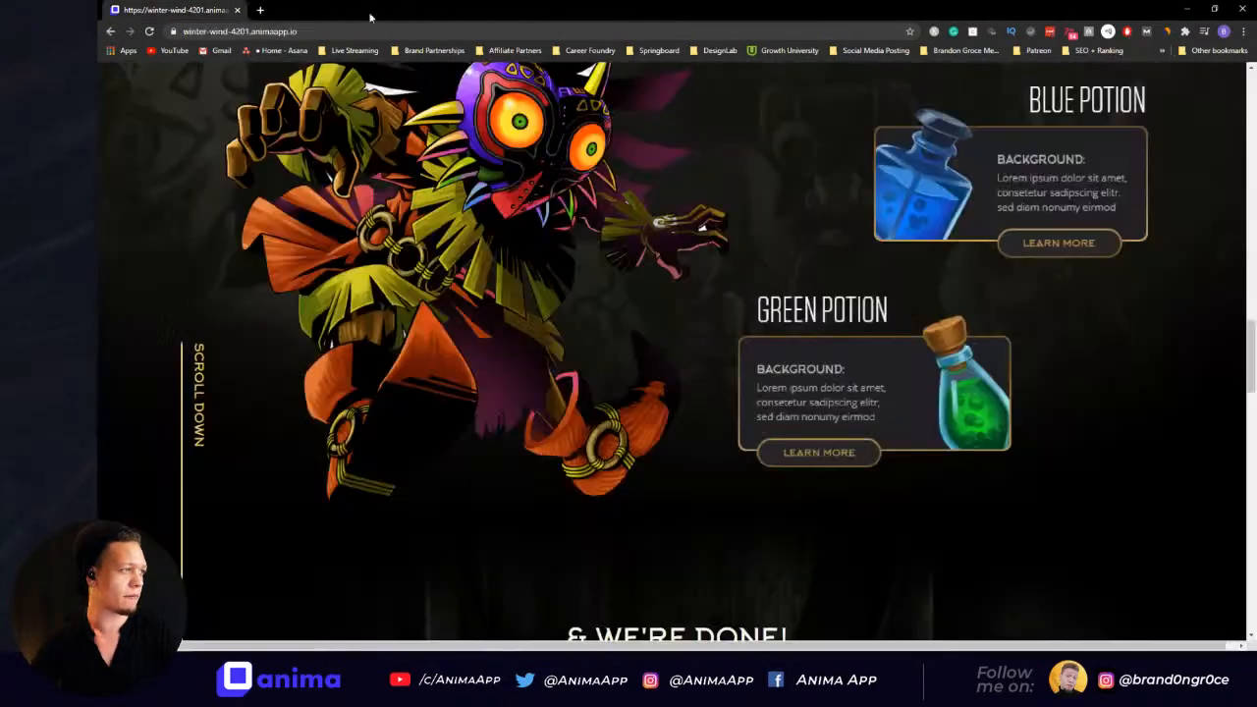
Step: Reload the published Potion Shop page and shrink its browser window to a narrow tablet width
scroll(962, 359, up, 20)
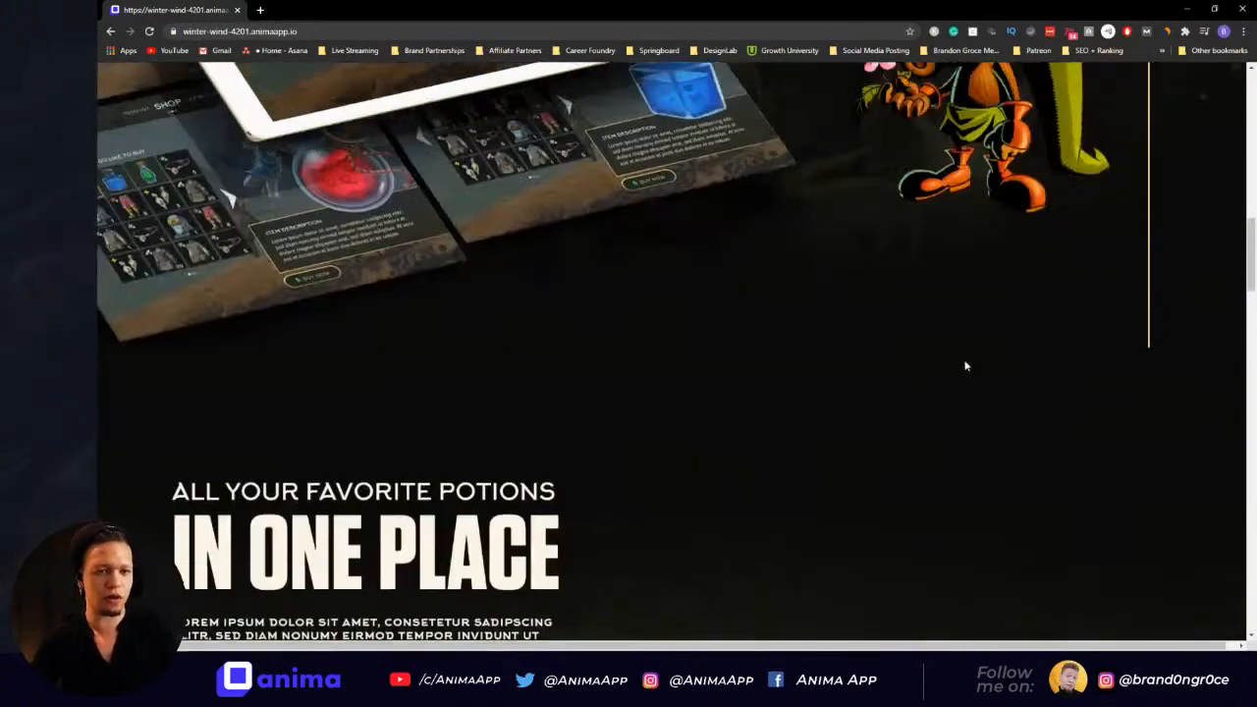
key(F5)
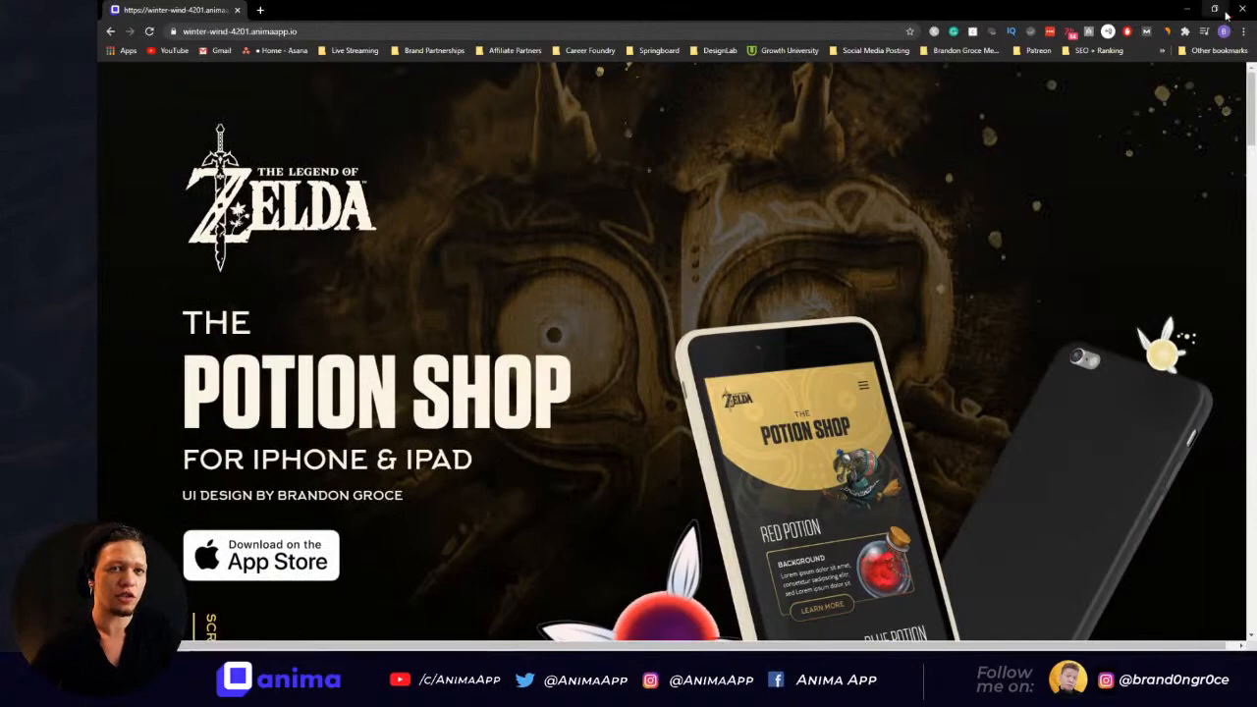
click(1215, 12)
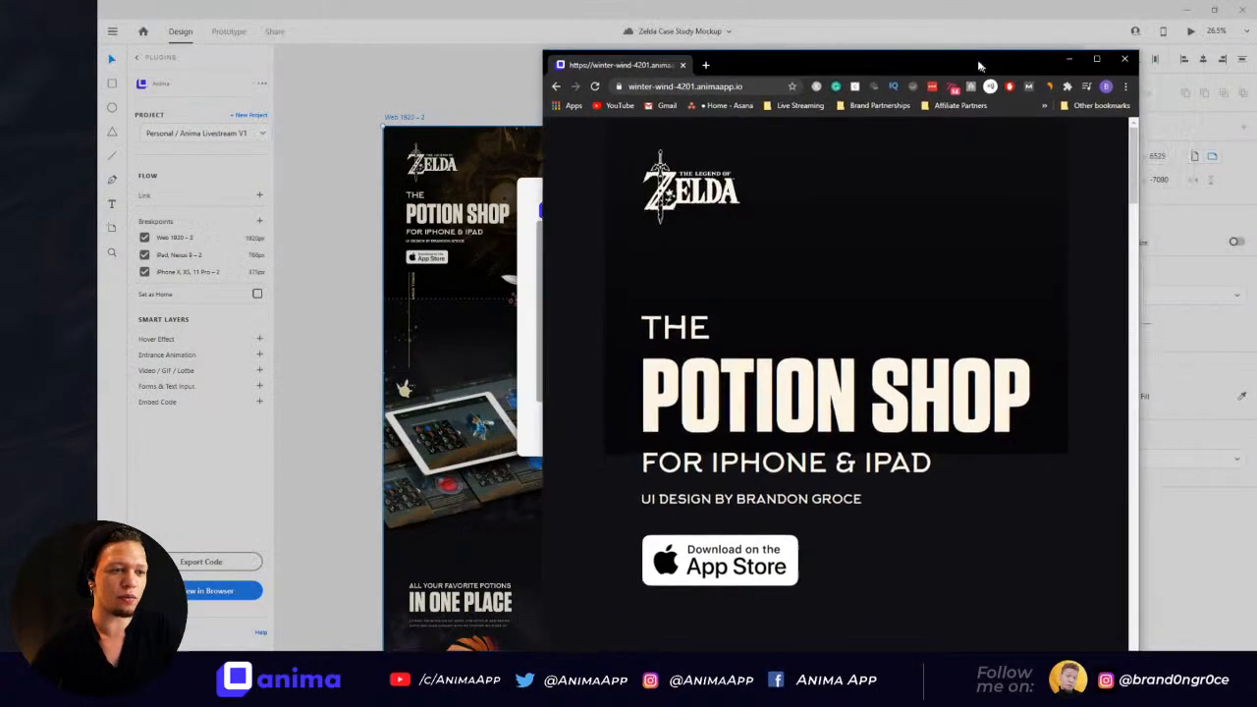
drag(1138, 138, 1021, 138)
drag(907, 61, 525, 37)
Step: Check the narrow layout of the published page down past the tablet mockup section and close the browser window
scroll(667, 144, down, 3)
drag(667, 145, 669, 225)
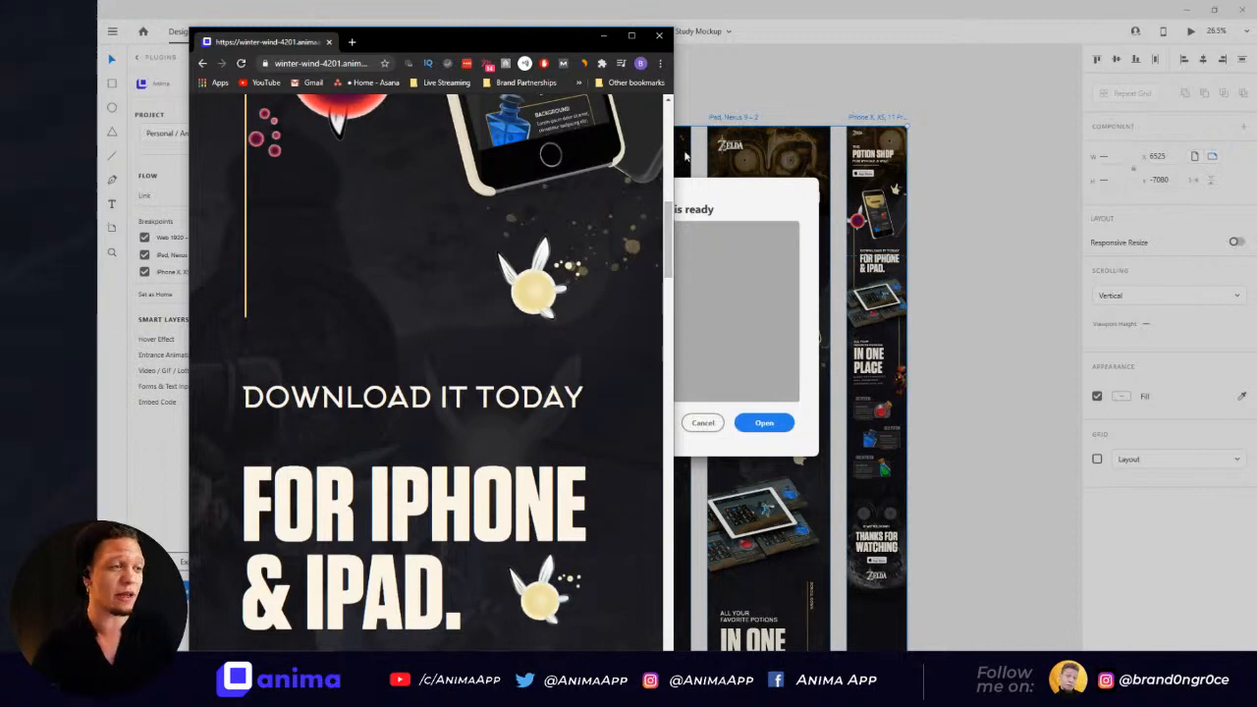
scroll(603, 170, down, 2)
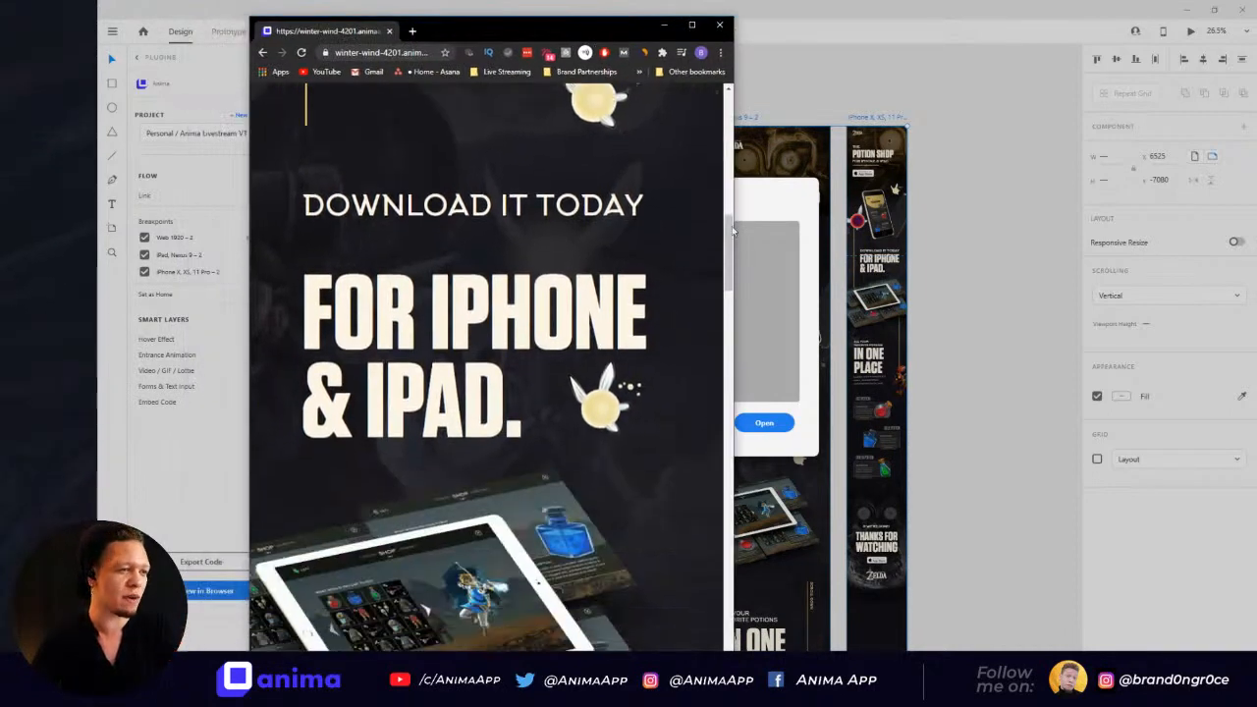
drag(730, 241, 727, 354)
click(720, 26)
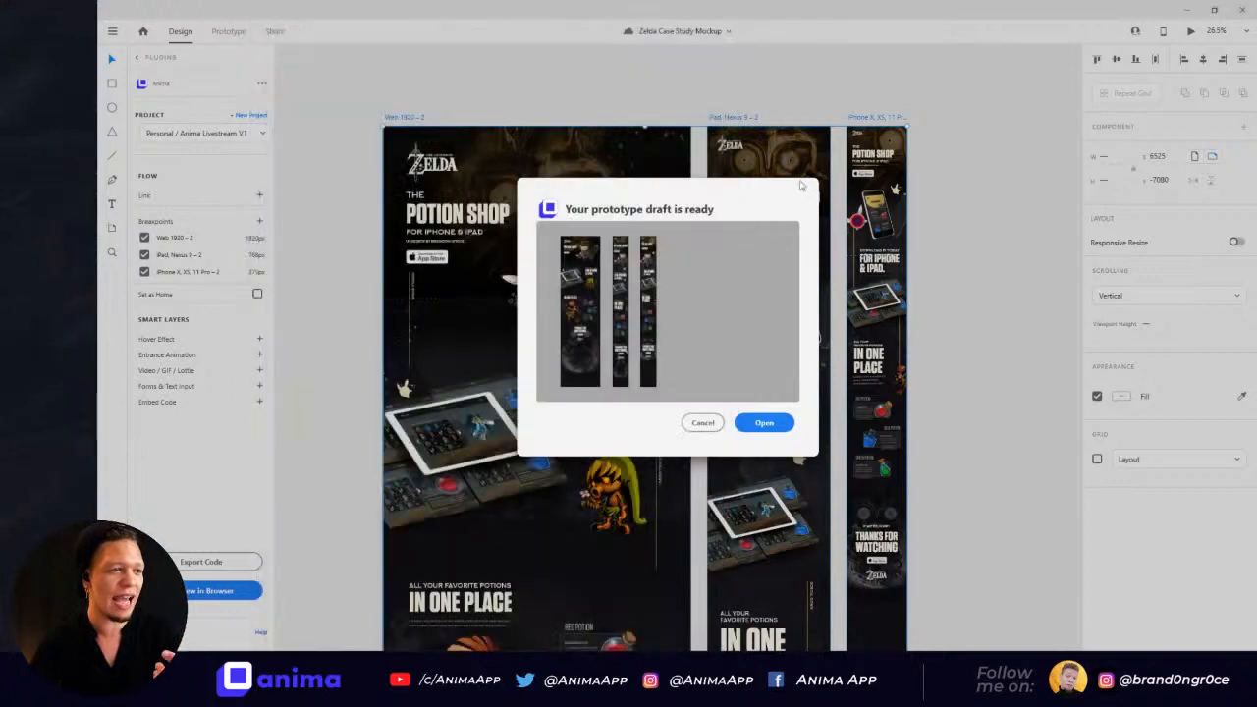
Step: Dismiss the prototype draft dialog and select the iPad, Nexus 9 – 2 artboard on its own
click(703, 422)
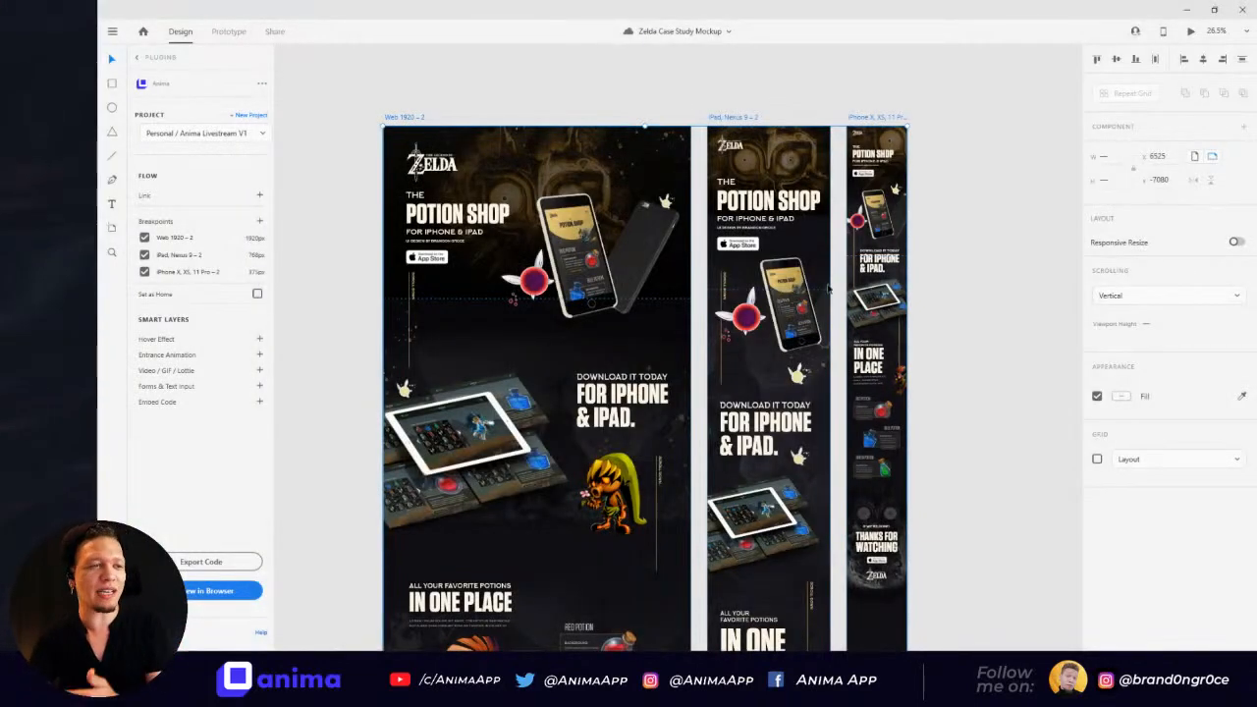
click(560, 55)
click(409, 117)
click(738, 118)
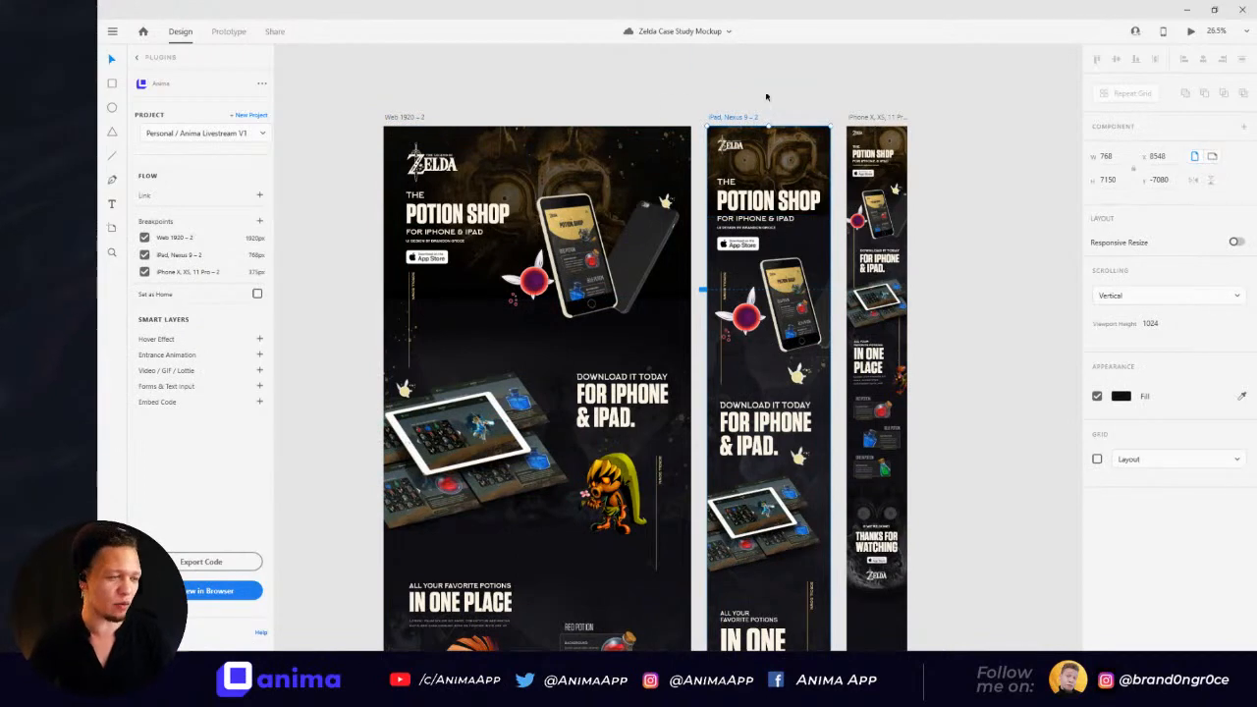
Step: Move the Web 1920 – 2 artboard away from the tablet and phone artboards to X 5722
click(441, 119)
drag(417, 120, 290, 121)
scroll(472, 86, down, 3)
drag(508, 104, 667, 90)
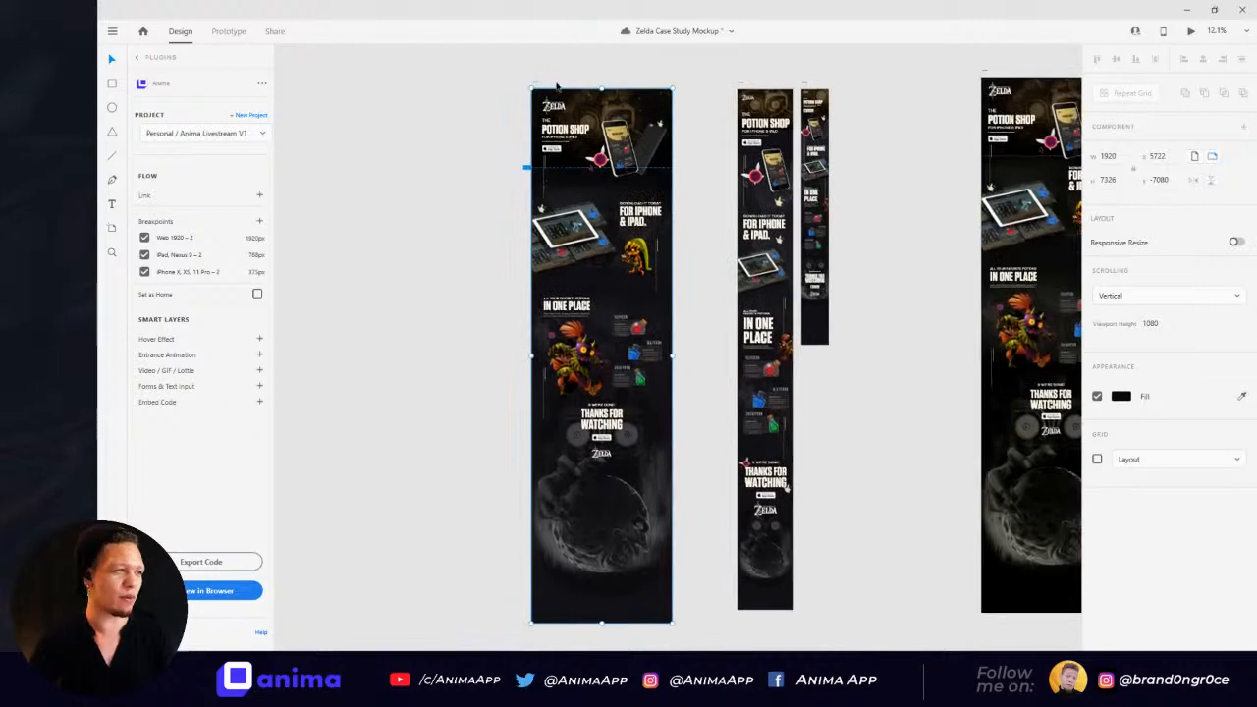
Step: Try the Web 1920 – 2 artboard farther out at X 4861, save the document, and undo that move
scroll(554, 86, up, 3)
drag(537, 85, 459, 84)
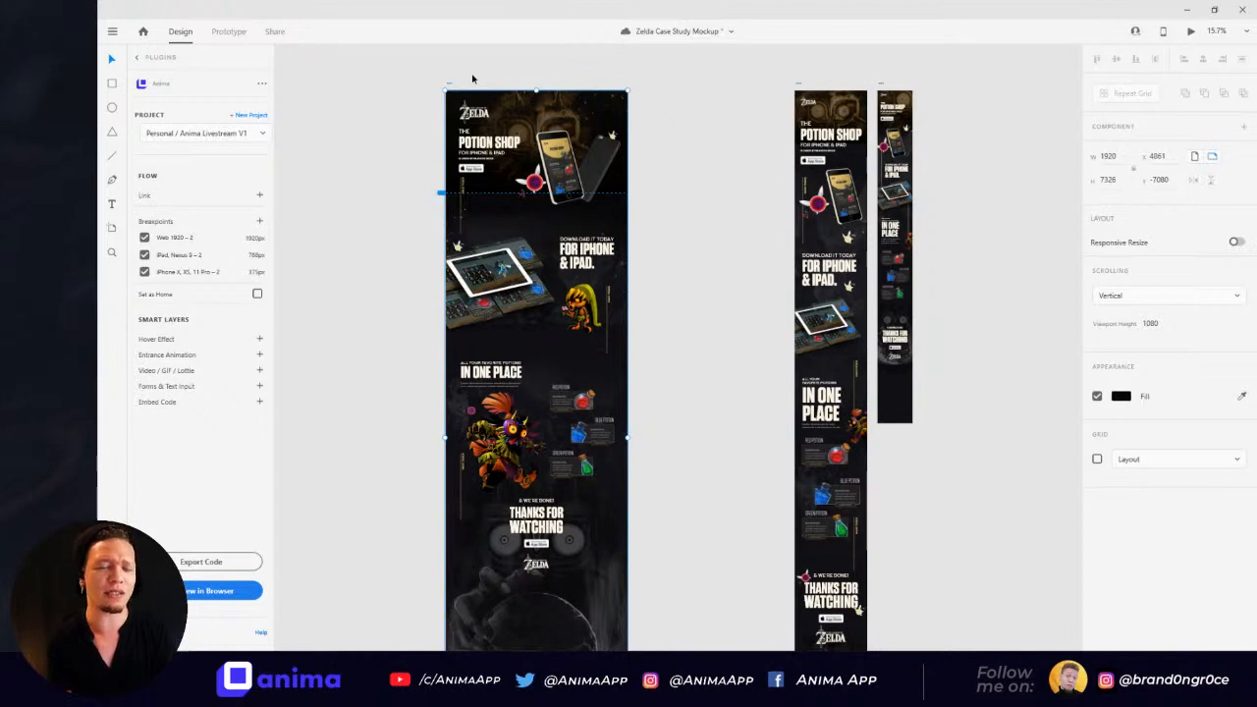
key(ctrl+s)
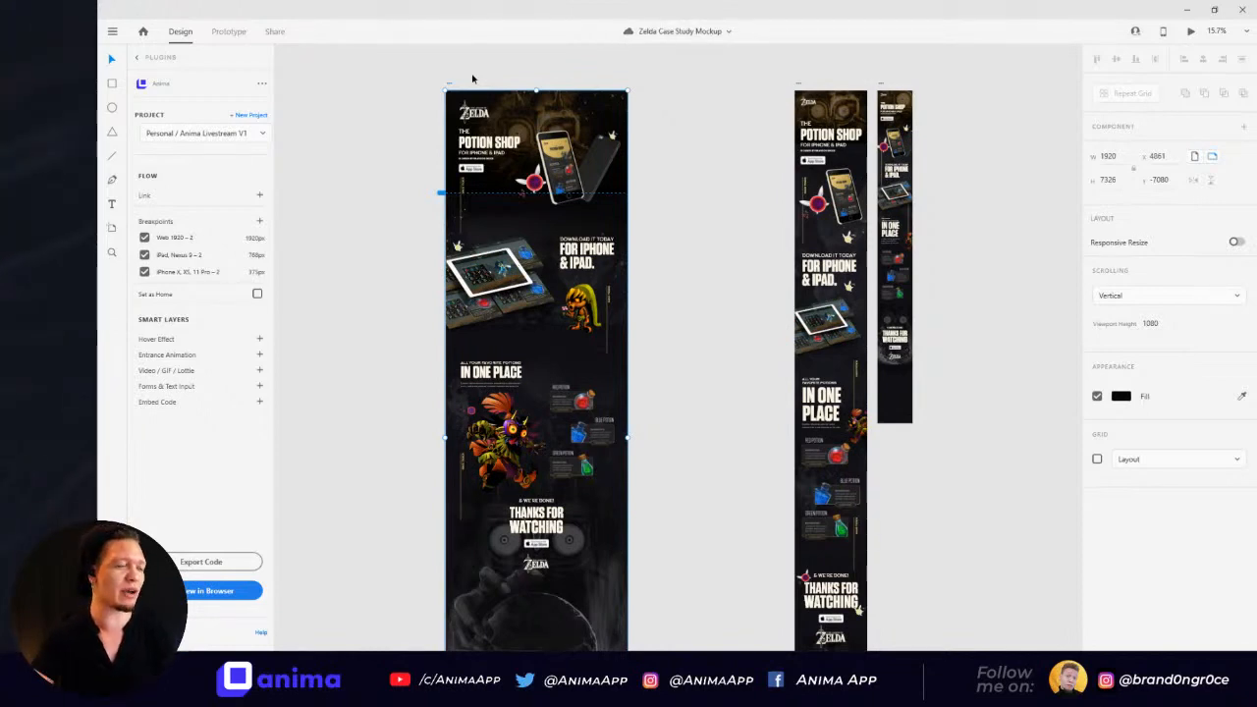
key(ctrl+z)
Step: Clear the artboard selection and select the character illustration below the FOR IPHONE & IPAD heading on Web 1920 – 7
click(766, 115)
drag(982, 157, 508, 194)
drag(825, 362, 773, 299)
drag(769, 205, 779, 265)
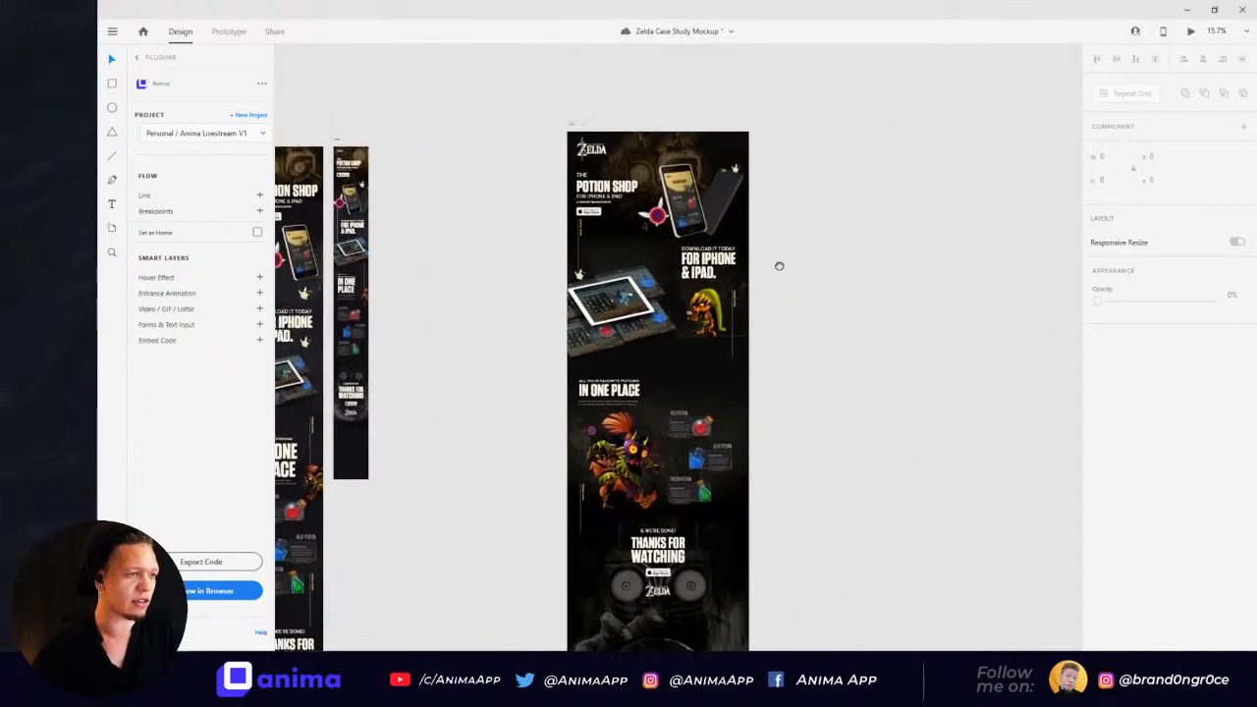
scroll(779, 265, up, 5)
click(664, 369)
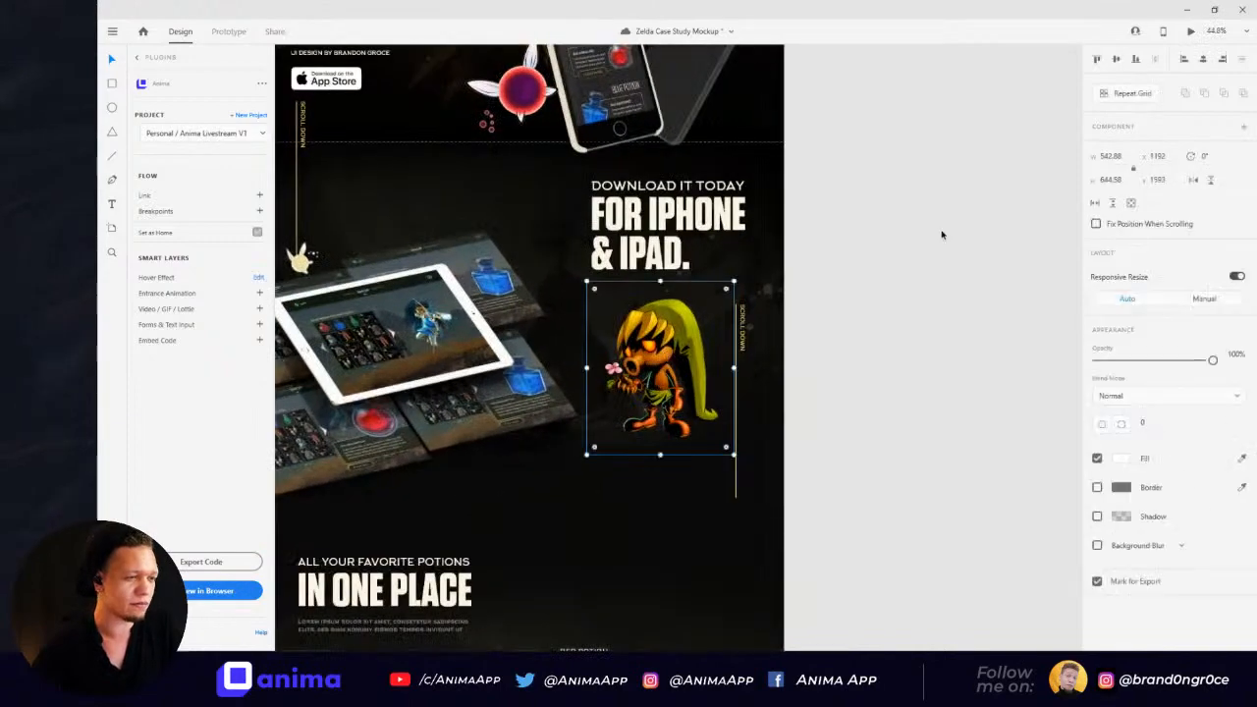
Step: Save the document and start a new text object in the Web 1920 – 7 header area at X 1143, Y 182
drag(712, 265, 775, 500)
drag(471, 285, 713, 265)
scroll(510, 286, down, 3)
scroll(907, 247, down, 5)
scroll(727, 212, up, 2)
scroll(726, 212, up, 8)
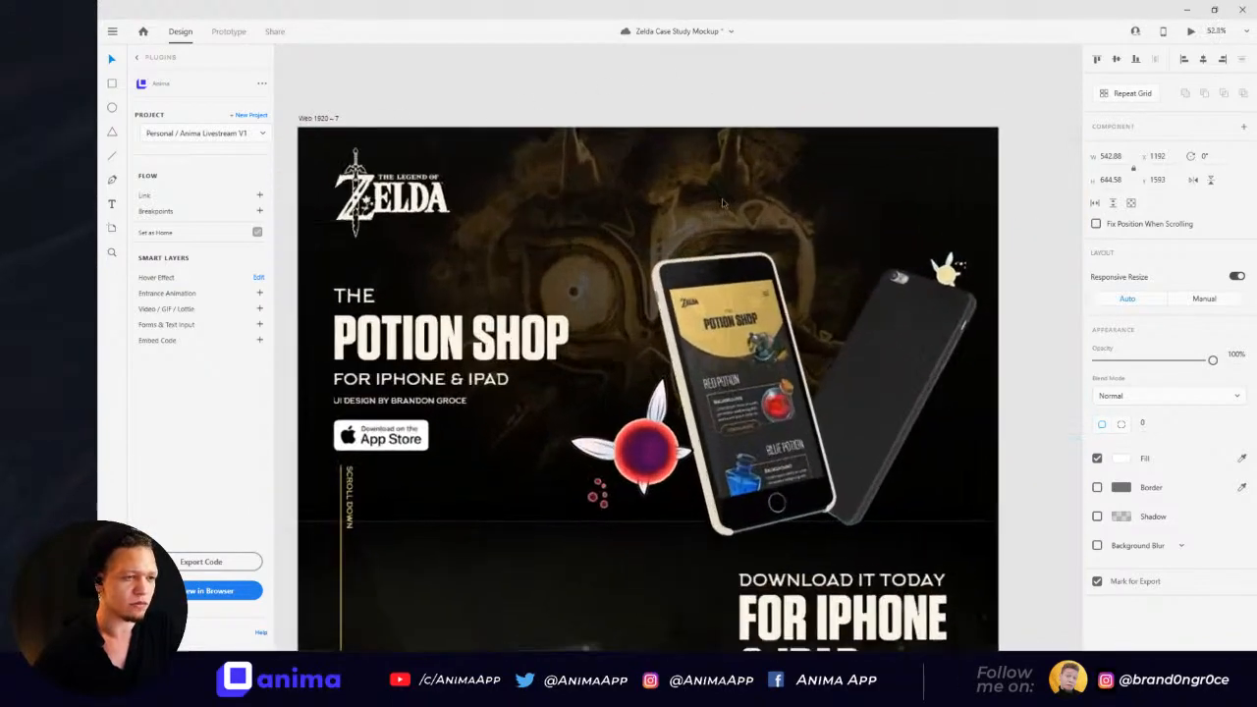
key(a)
key(t)
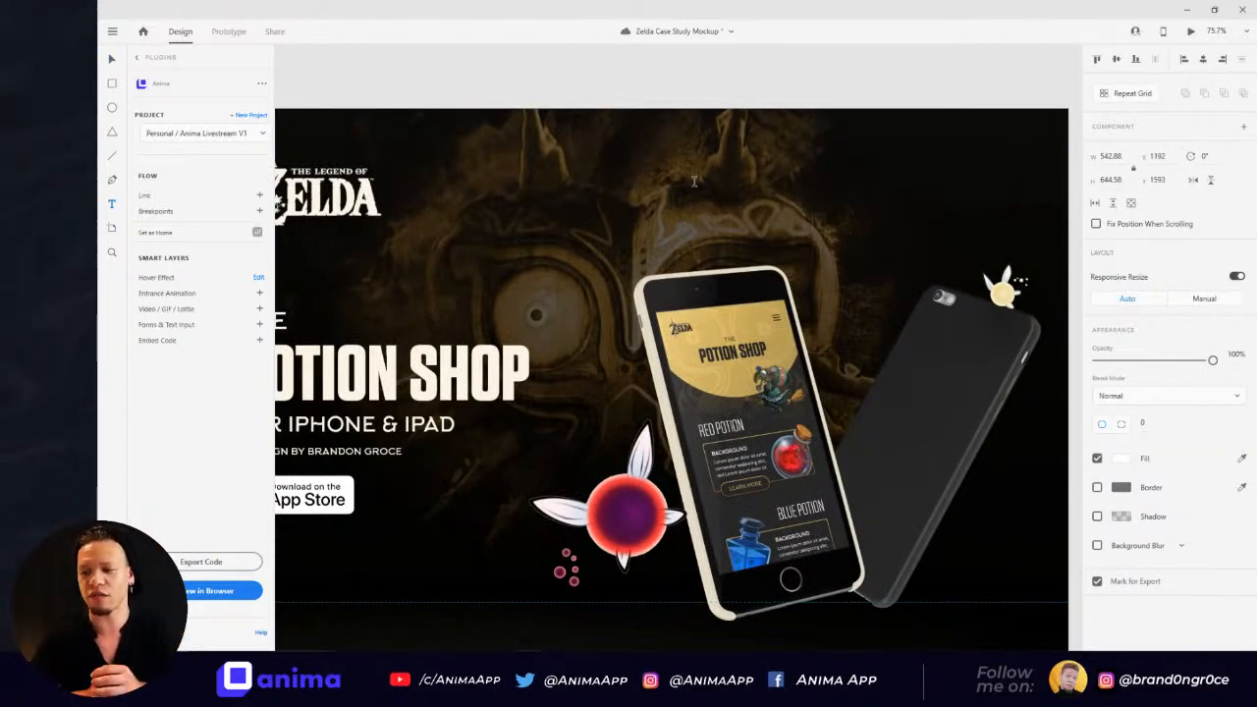
key(ctrl+s)
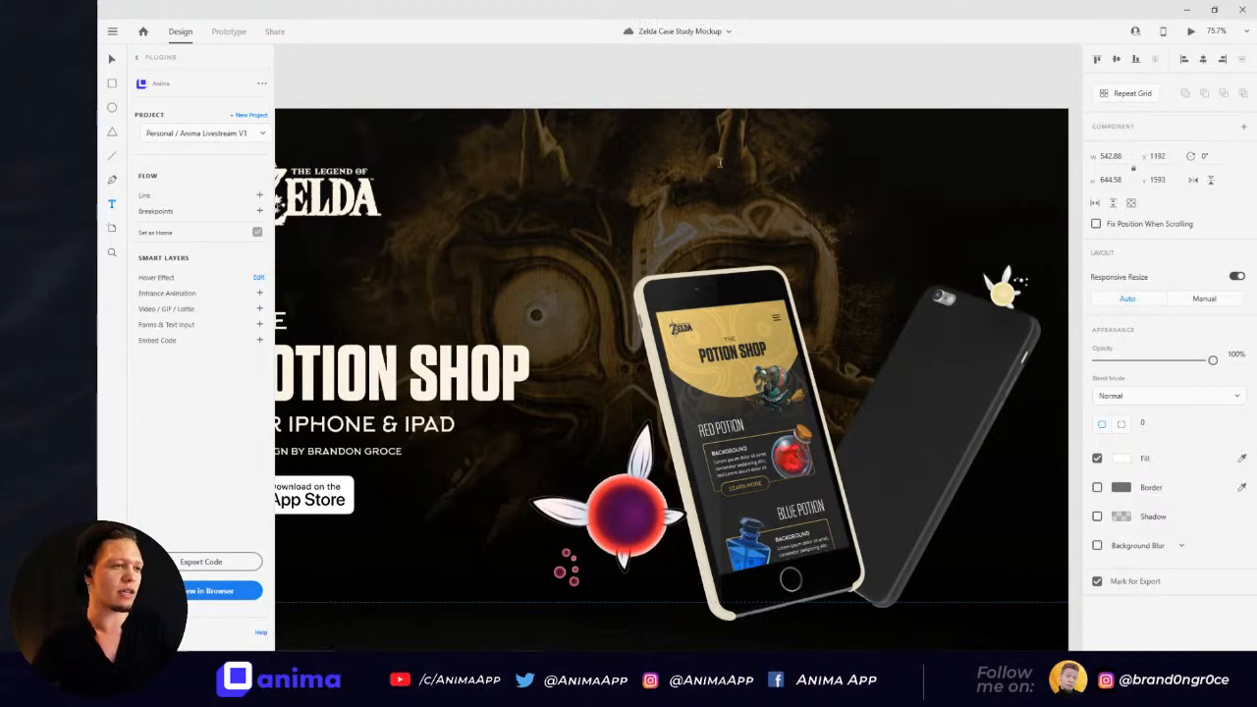
click(713, 196)
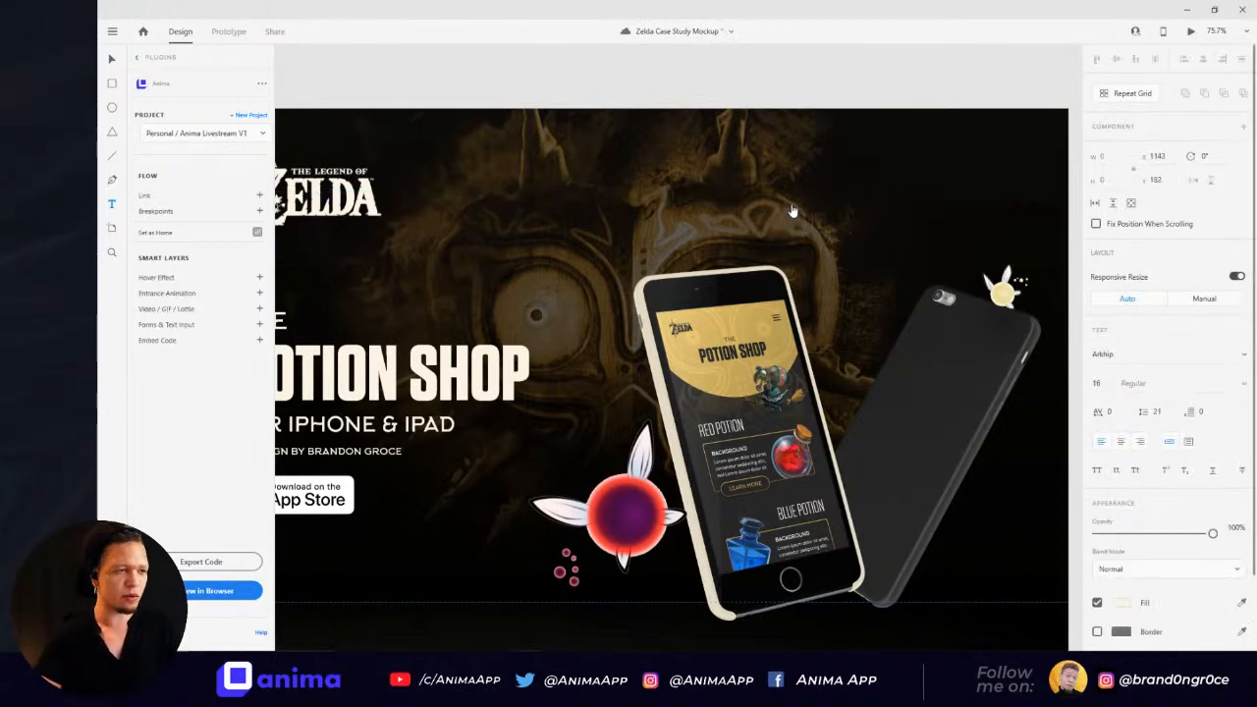
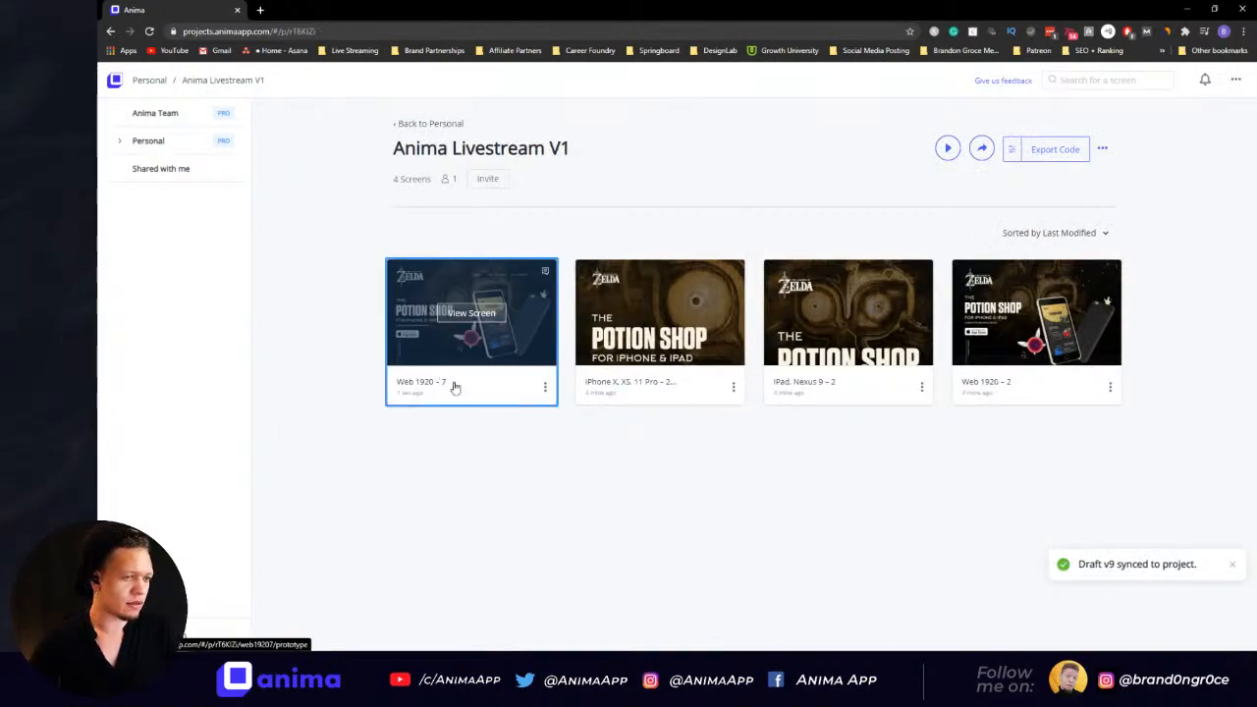
Step: Preview the draft's Web 1920 – 7 screen in the browser and step back to the iPad, Nexus 9 – 2 screen
key(alt+Tab)
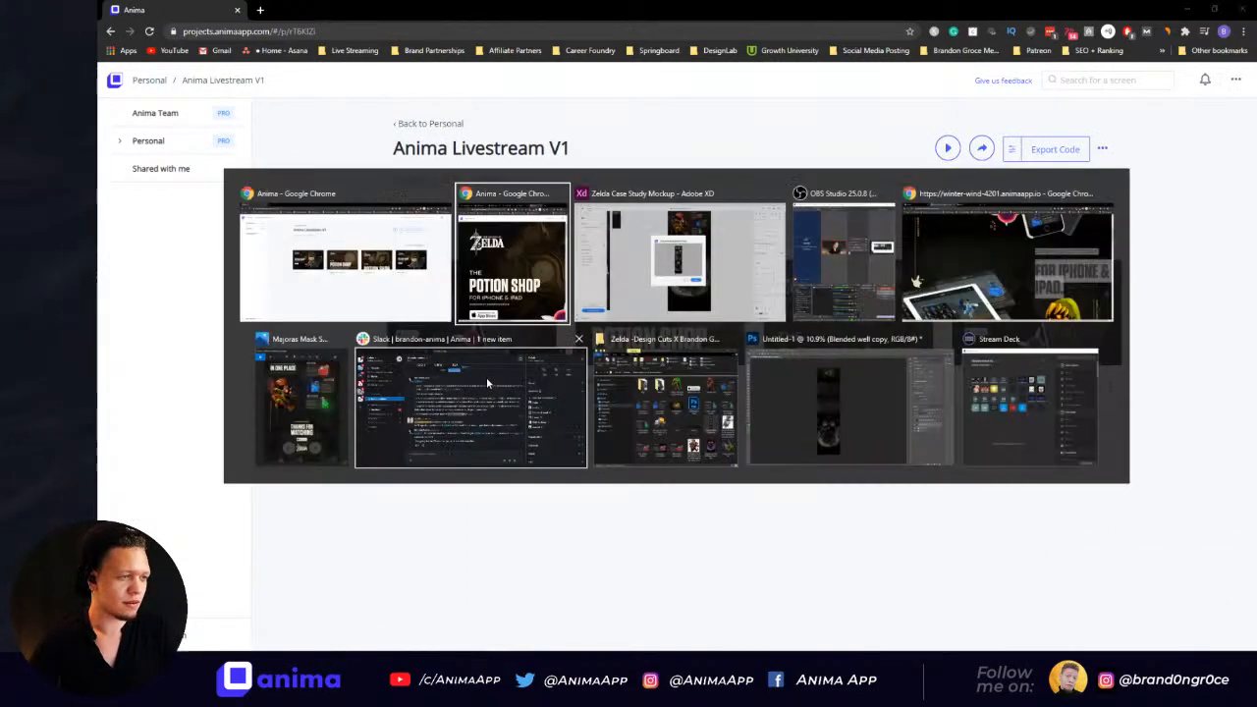
click(494, 268)
key(alt+Tab)
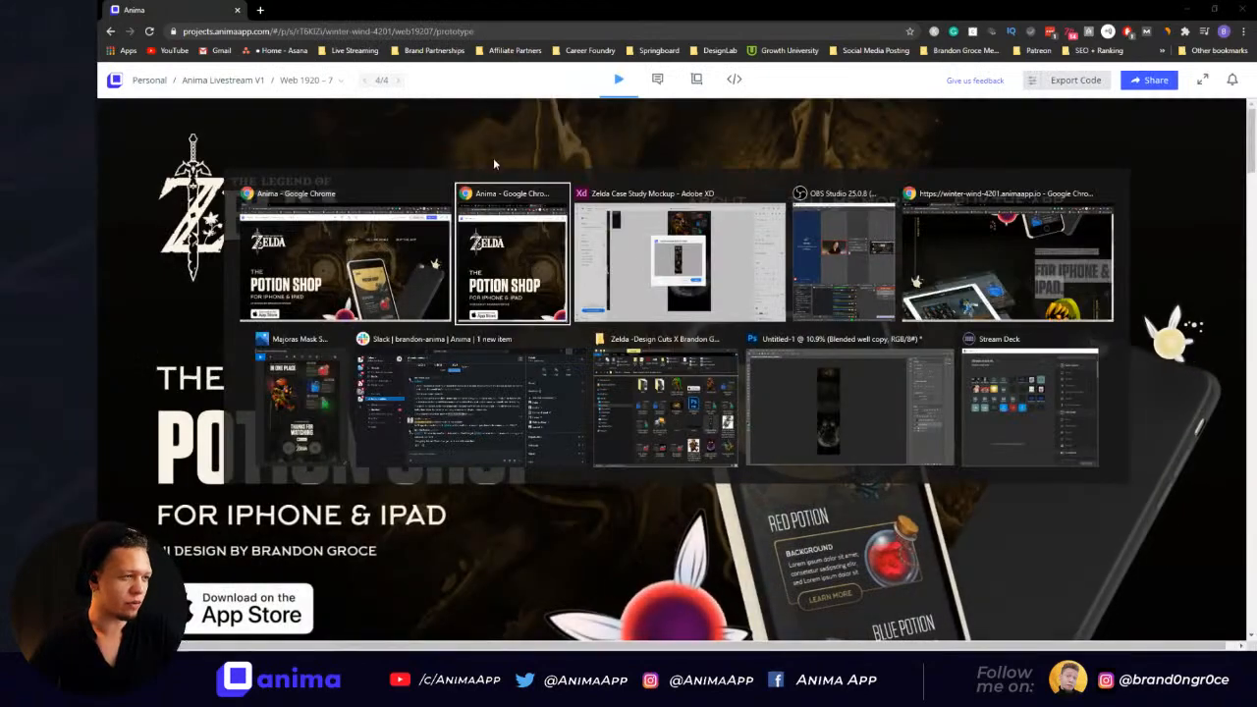
click(531, 268)
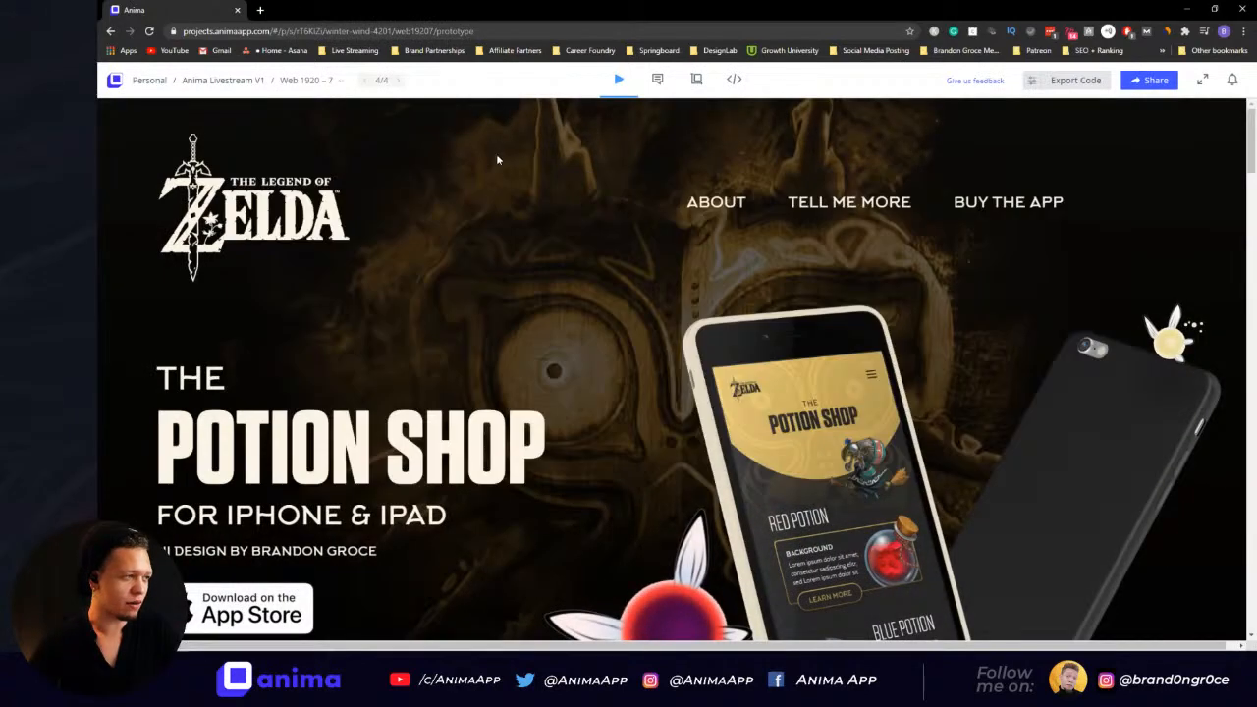
click(371, 80)
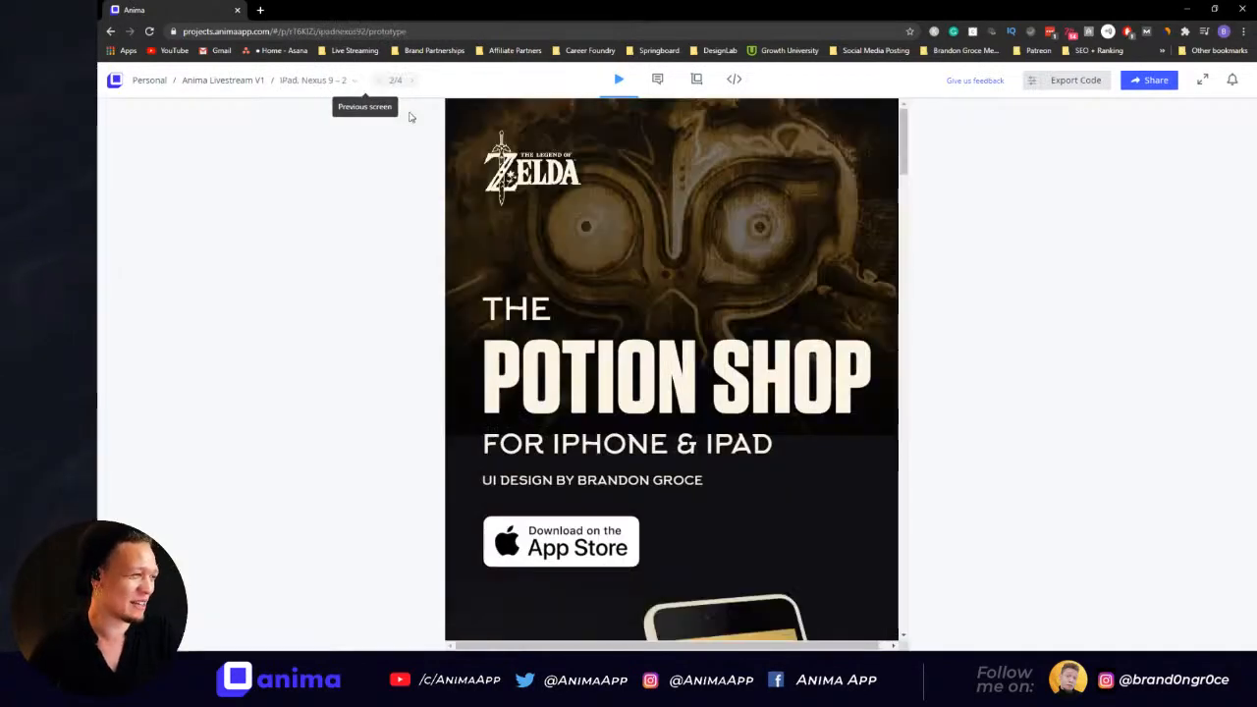
scroll(555, 206, down, 2)
scroll(556, 208, up, 2)
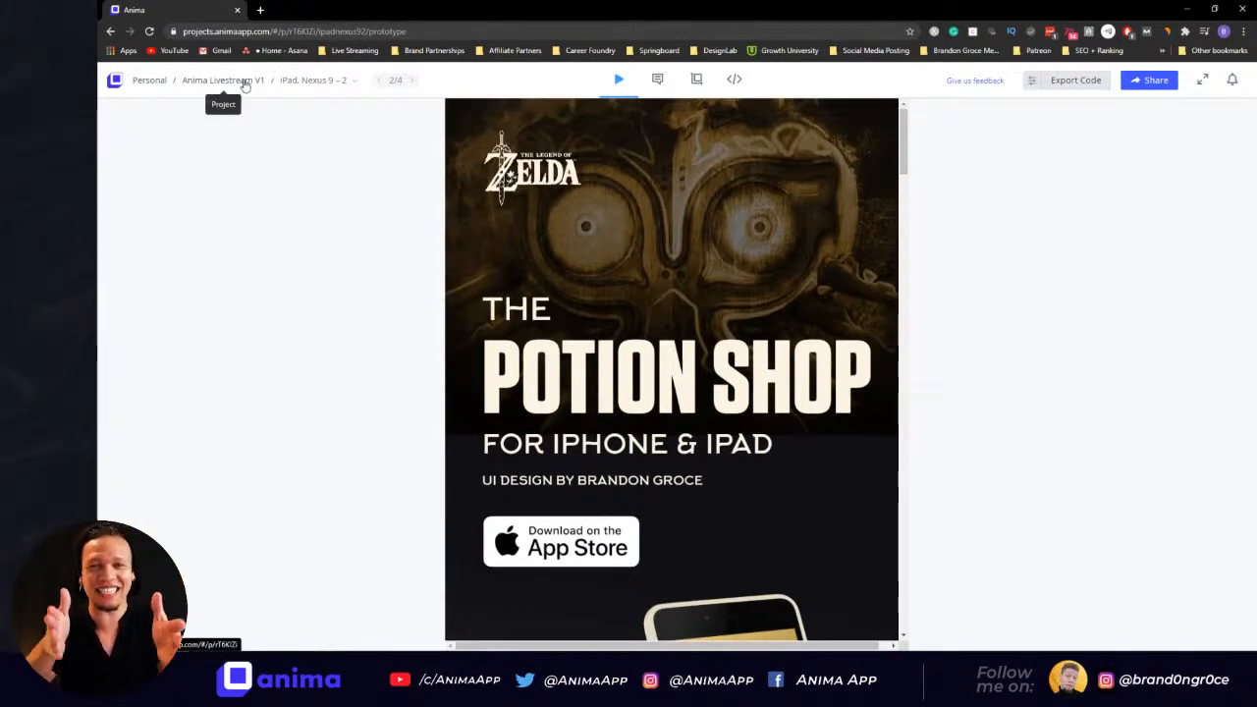
Step: Switch to Adobe XD, dismiss the draft dialog, and look over the breakpoint artboards alongside Web 1920 – 7
key(alt+Tab)
key(alt+Tab)
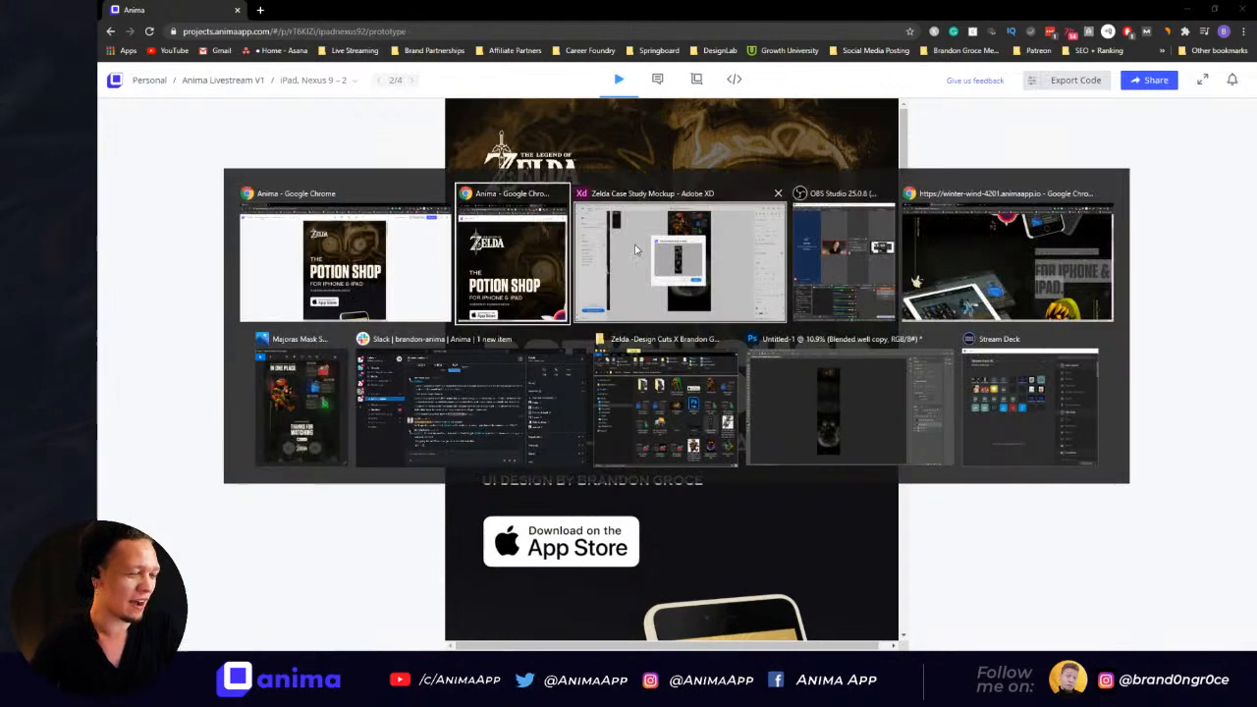
click(700, 426)
key(ctrl+0)
drag(566, 205, 704, 444)
scroll(727, 236, up, 5)
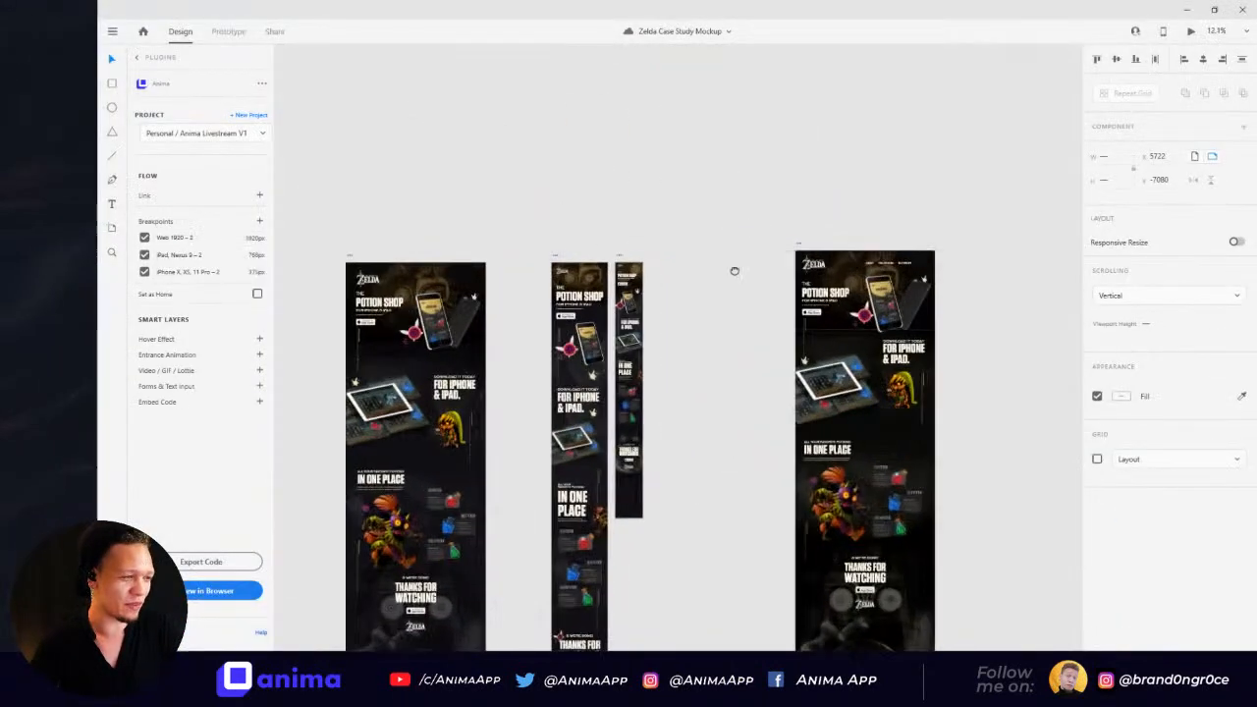
drag(736, 272, 520, 211)
Step: Return to the Anima project in Chrome and open the Web 1920 – 7 screen to review its header navigation
key(alt+Tab)
key(alt+Tab)
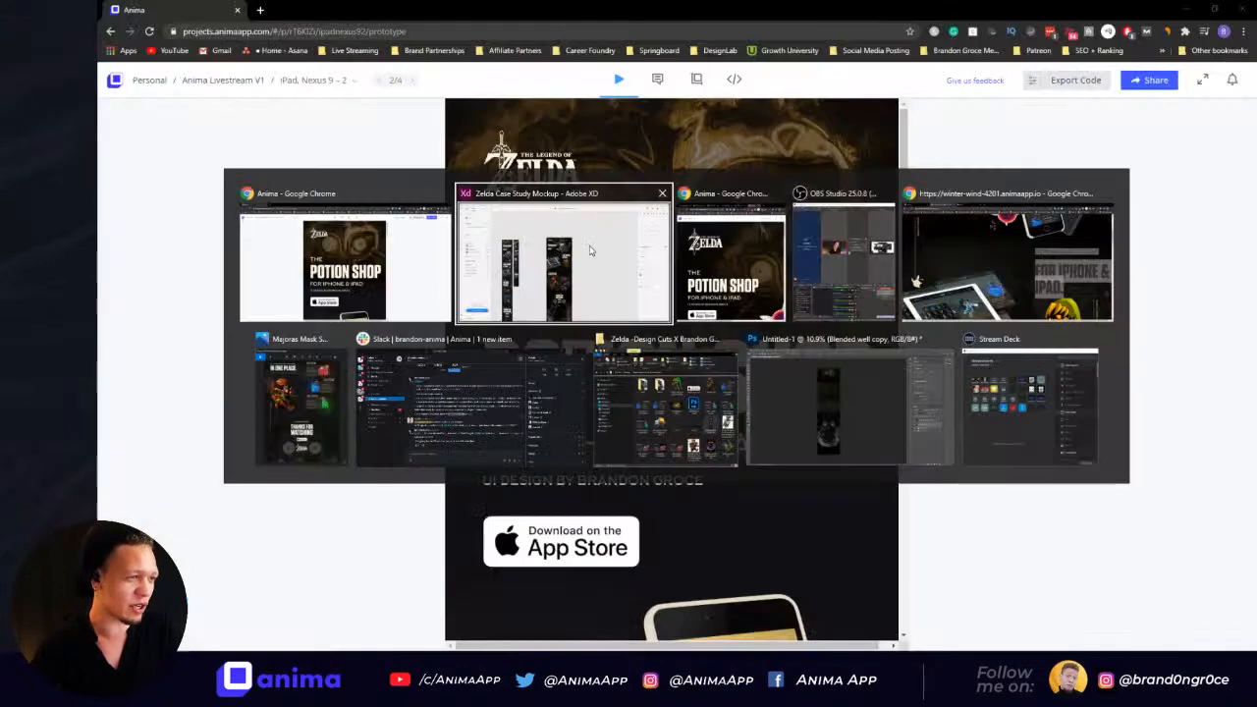
key(Escape)
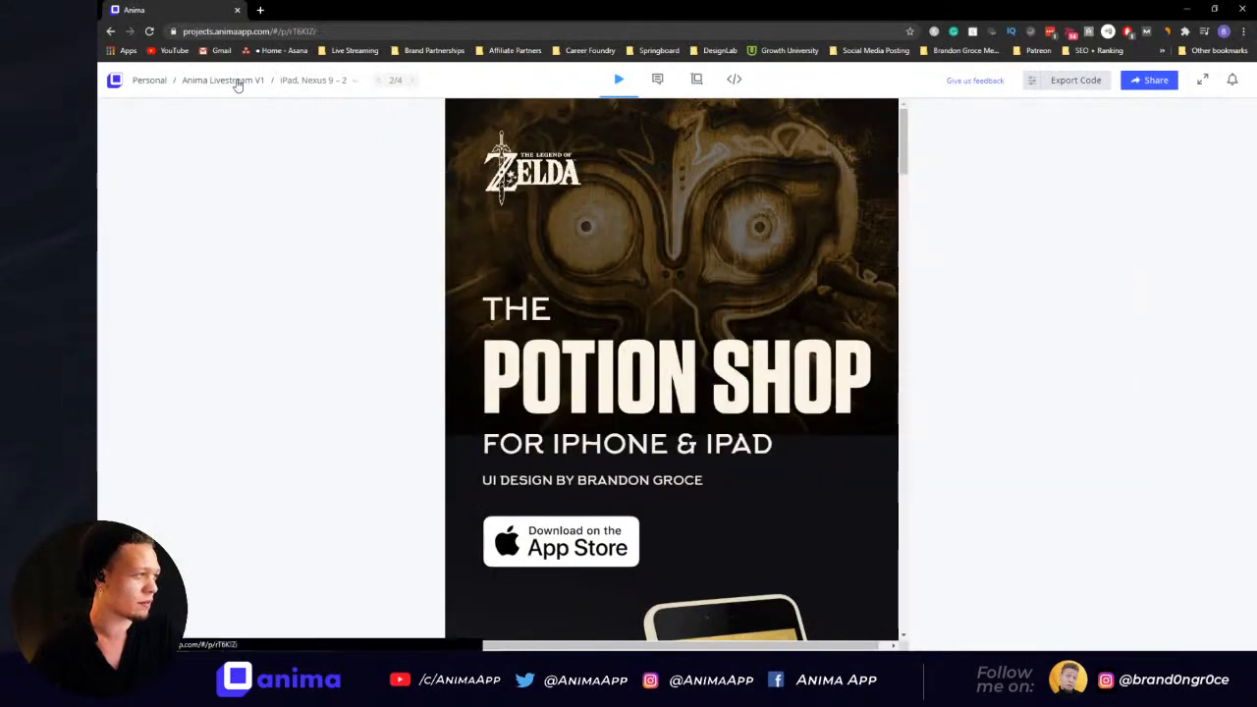
click(228, 81)
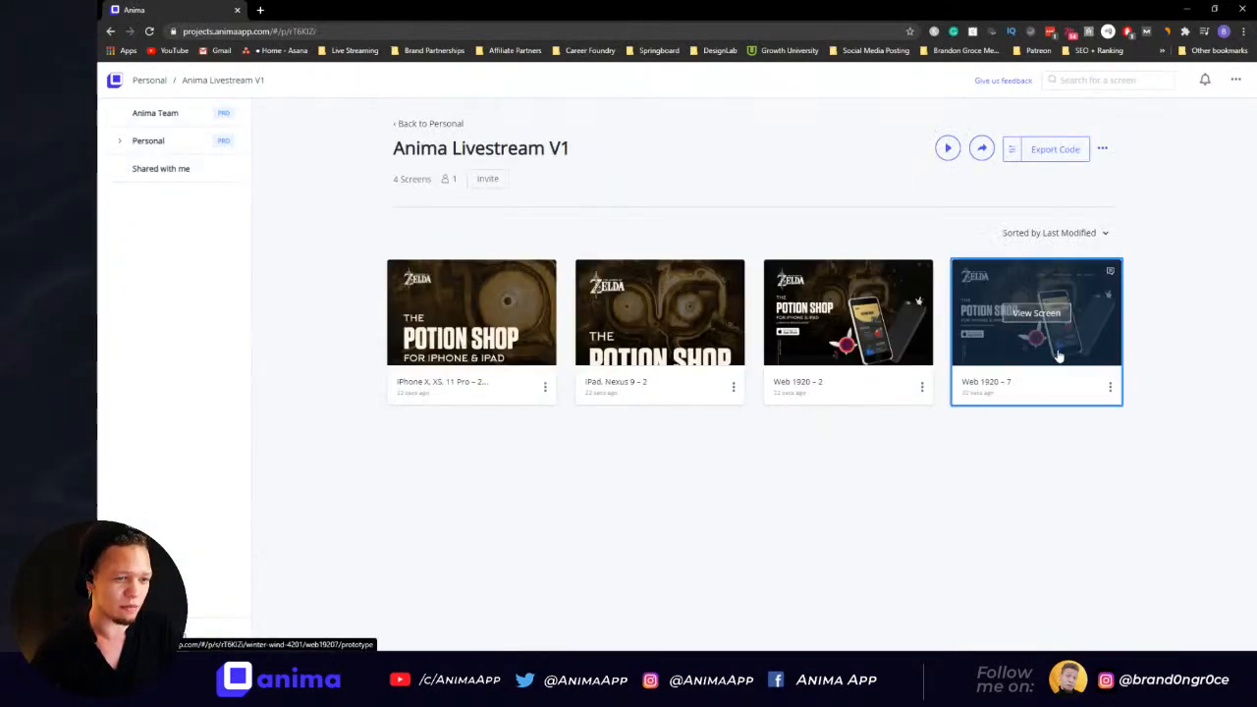
click(1052, 351)
scroll(679, 252, down, 1)
scroll(678, 251, up, 1)
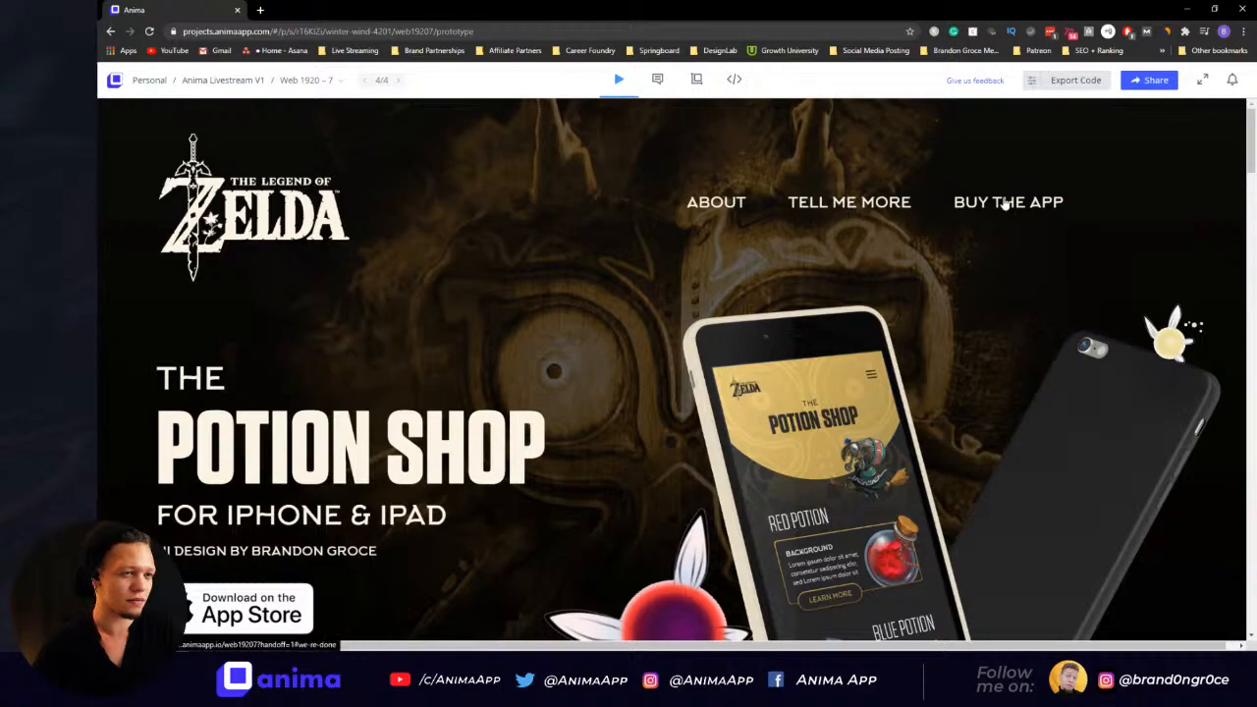
Step: Switch to Adobe XD and select the ABOUT navigation text on the Web 1920 – 7 artboard to inspect its link
key(alt+Tab)
drag(470, 236, 541, 213)
scroll(724, 163, up, 5)
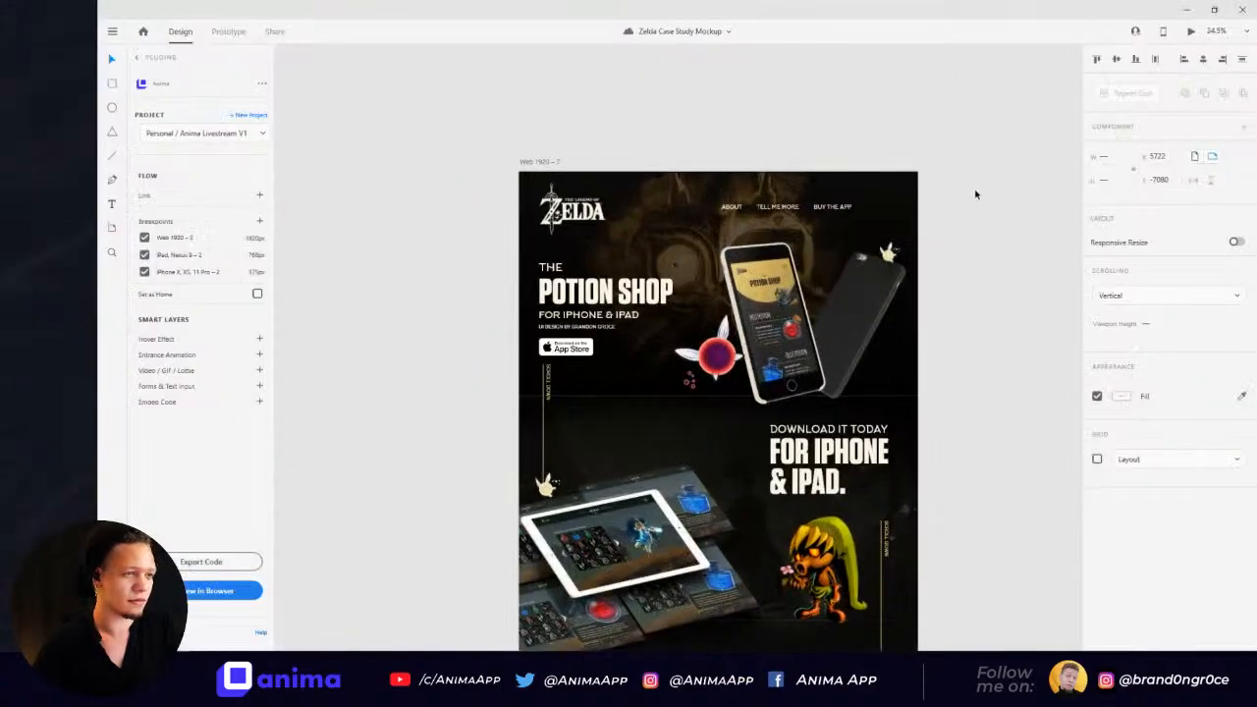
click(973, 193)
click(735, 207)
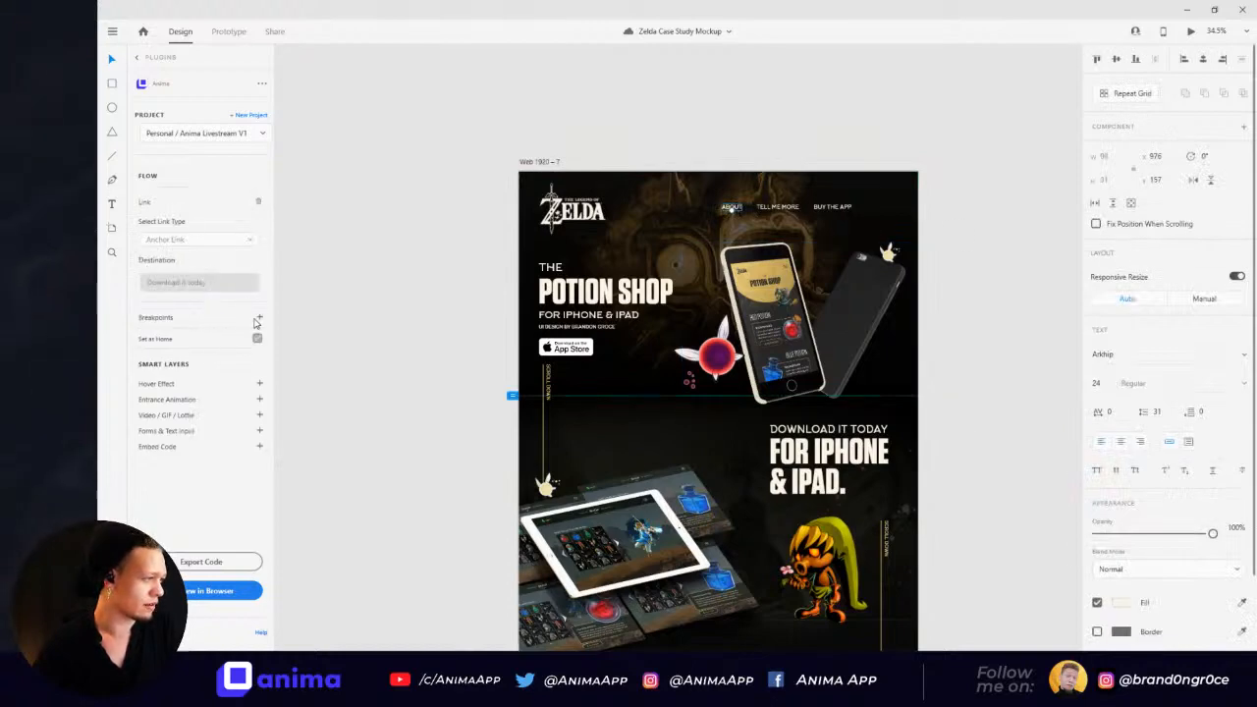
scroll(380, 298, down, 3)
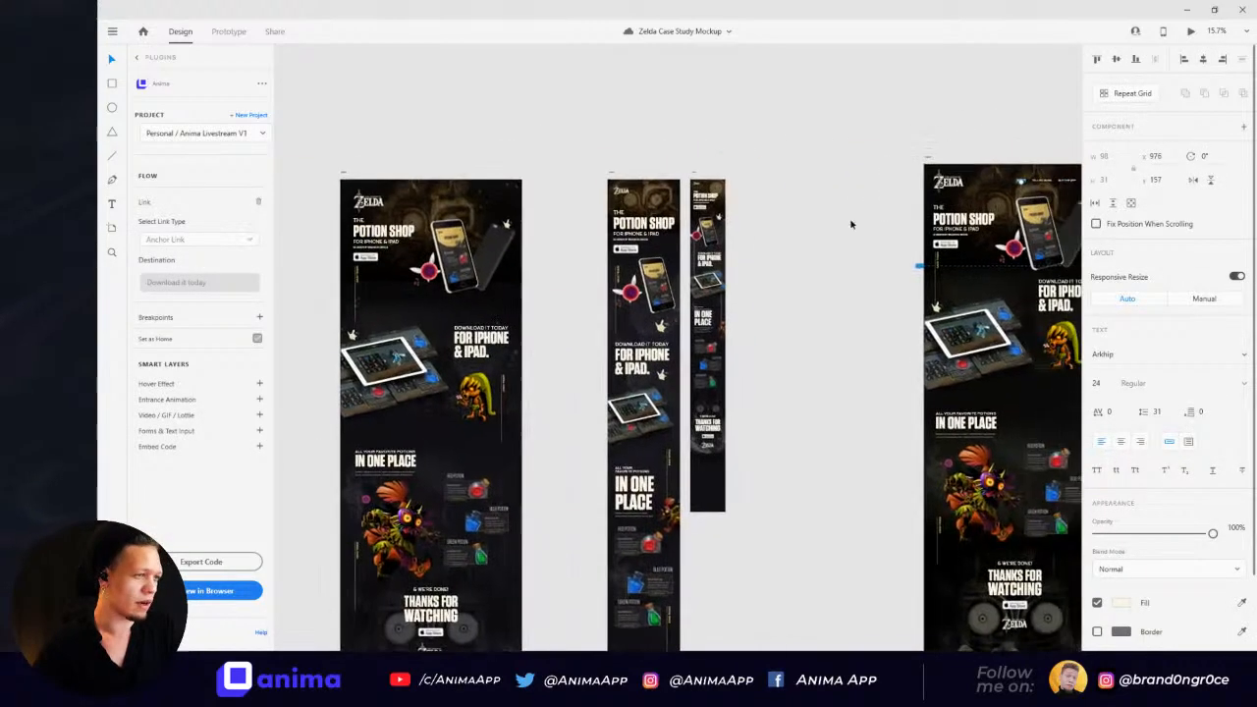
Step: Switch to the Anima Livestream V1 project in Chrome, delete the iPhone, iPad and Web 1920 – 2 screens, and view Web 1920 – 7
scroll(851, 219, down, 2)
key(alt+Tab)
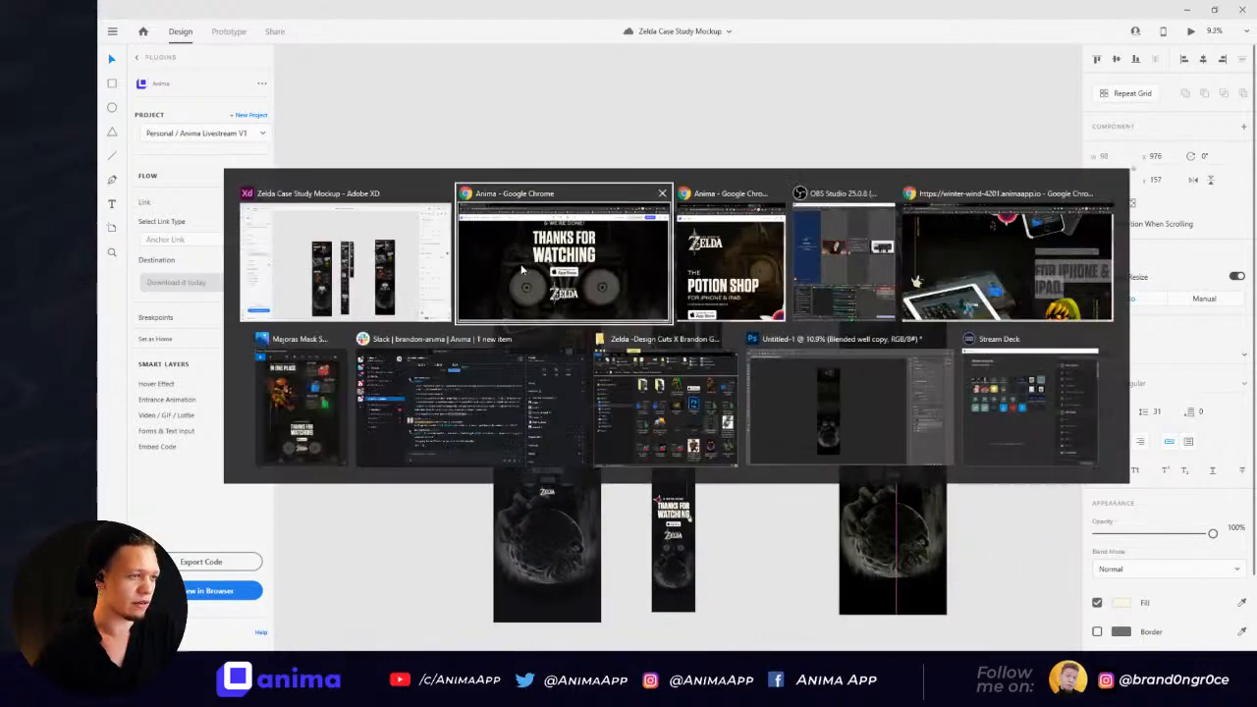
click(639, 263)
click(231, 84)
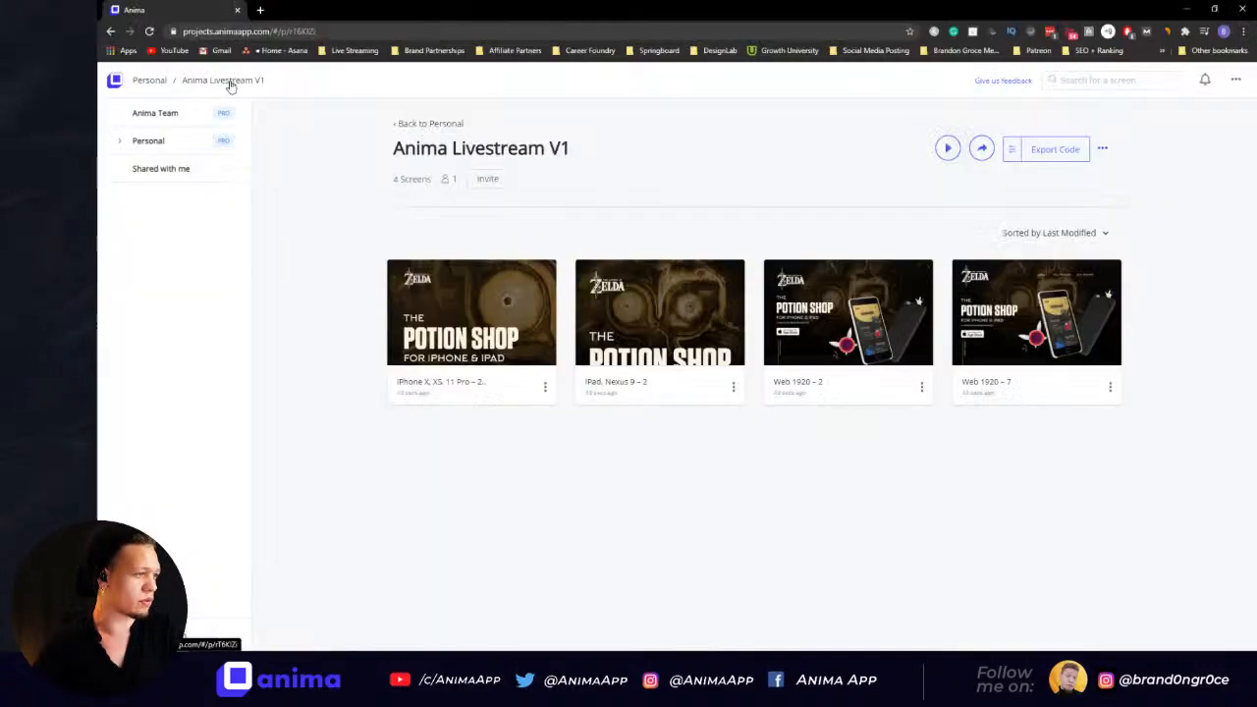
click(530, 418)
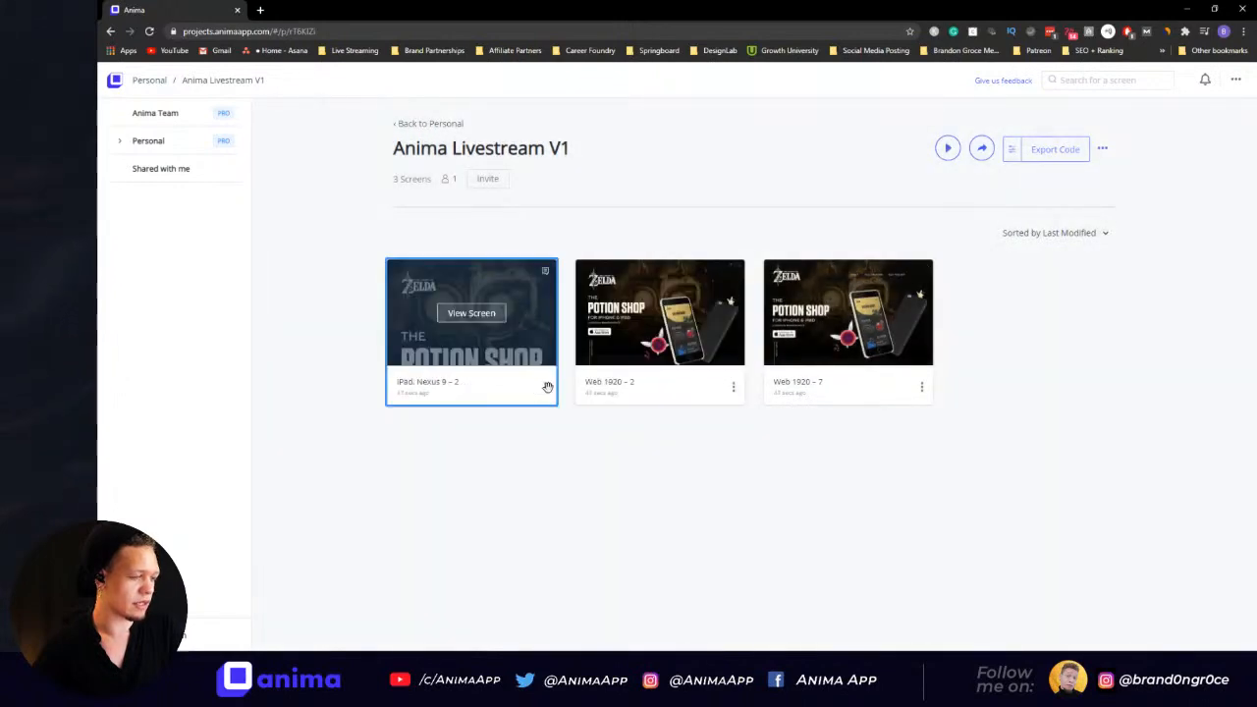
click(545, 388)
click(527, 421)
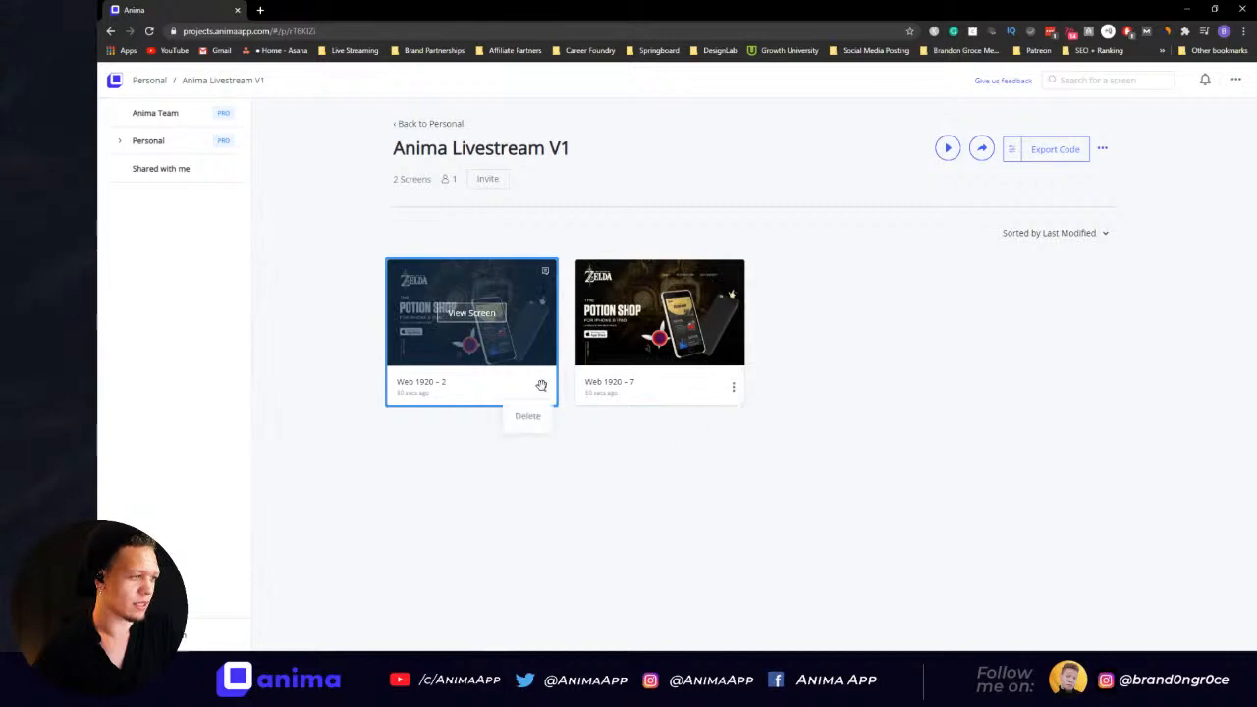
click(472, 309)
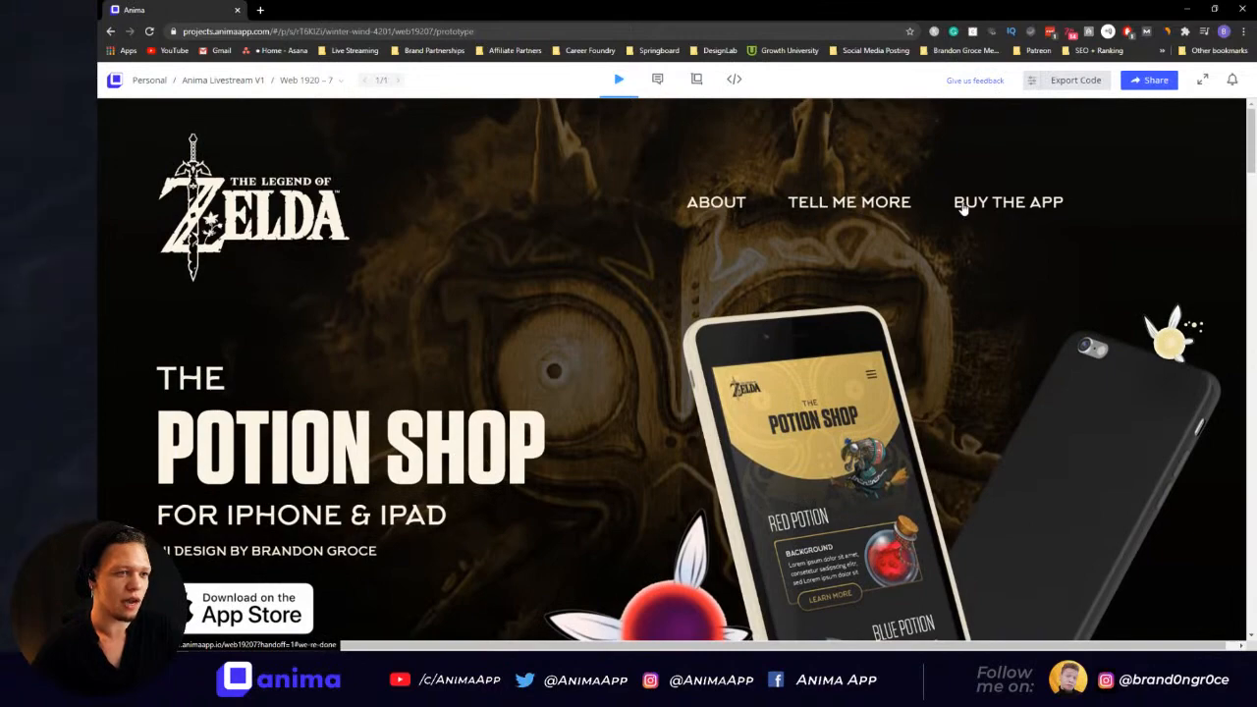
Step: Switch to Adobe XD and remove the existing links from the ABOUT, TELL ME MORE and BUY THE APP navigation texts
key(alt+Tab)
scroll(752, 328, up, 8)
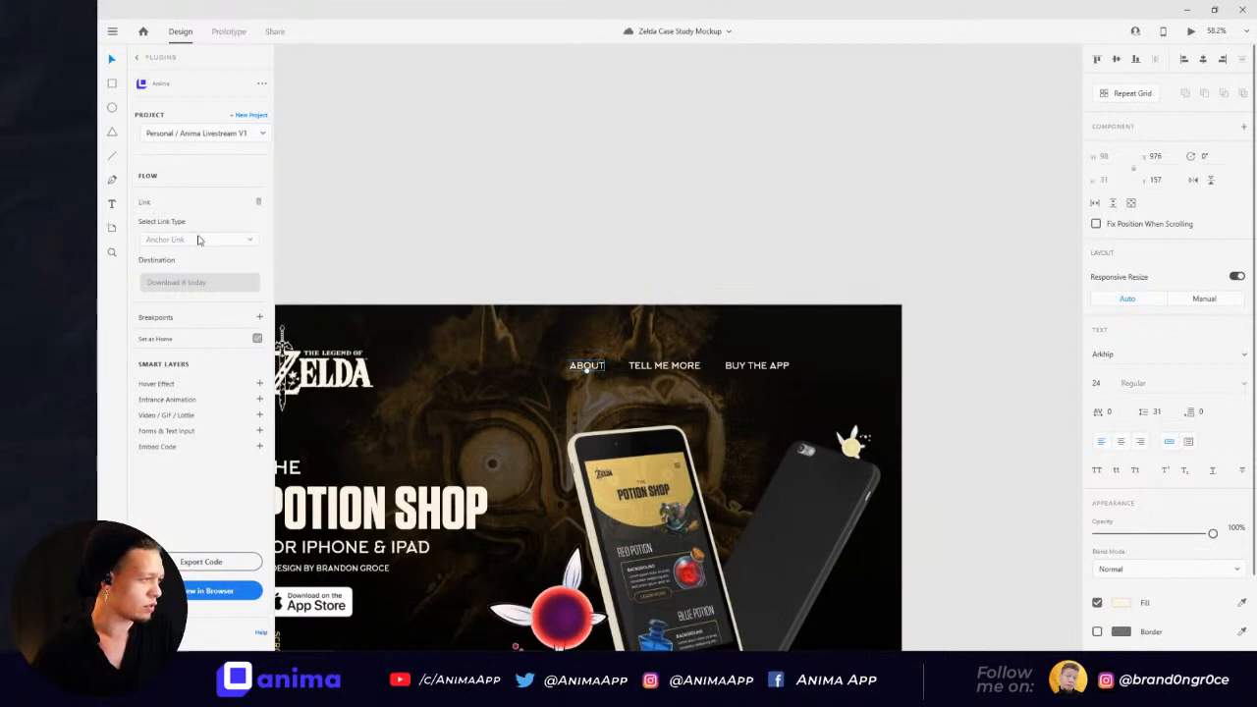
key(Tab)
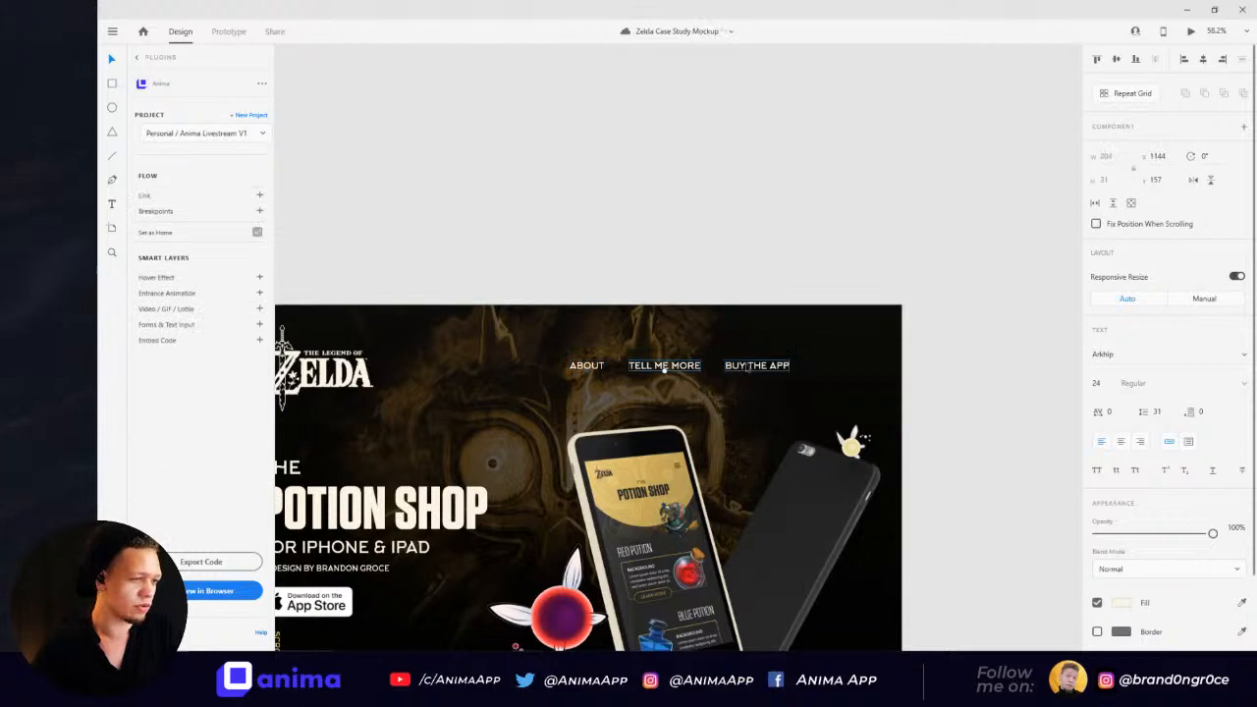
click(761, 365)
click(258, 202)
click(597, 210)
Step: Add an anchor link to the ABOUT navigation text with the DOWNLOAD IT TODAY heading as its destination
click(588, 366)
click(259, 195)
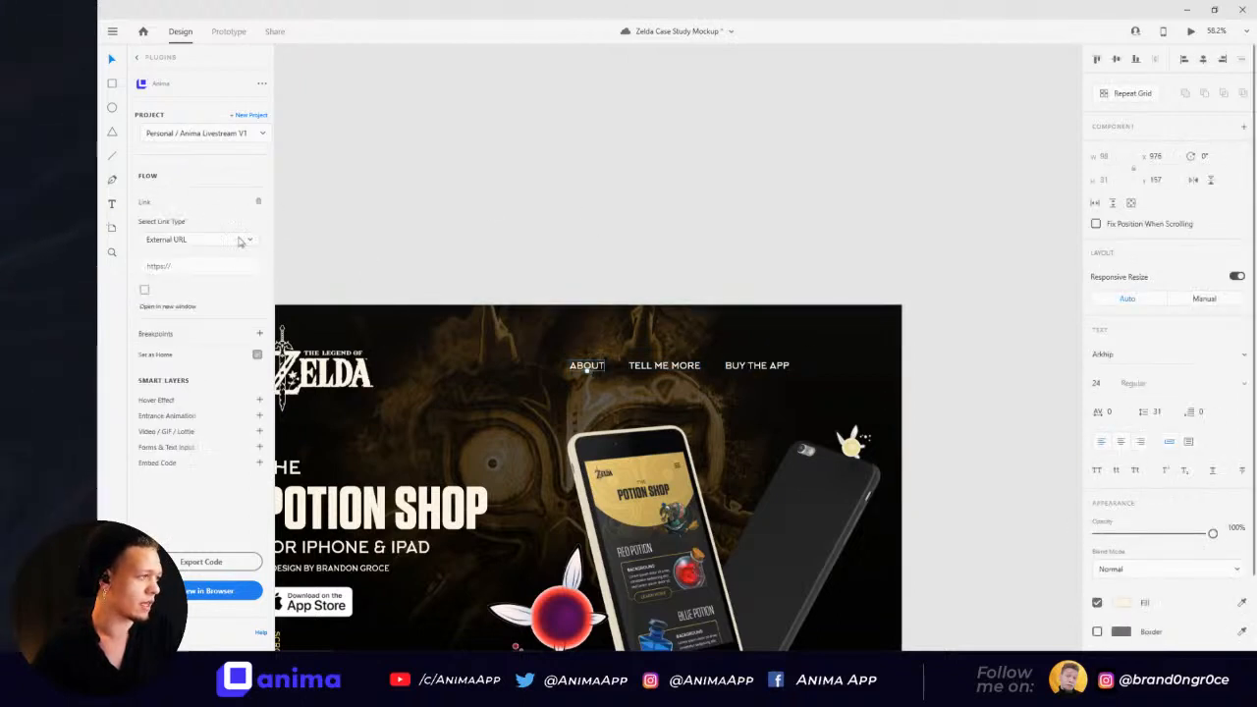
click(205, 240)
click(196, 261)
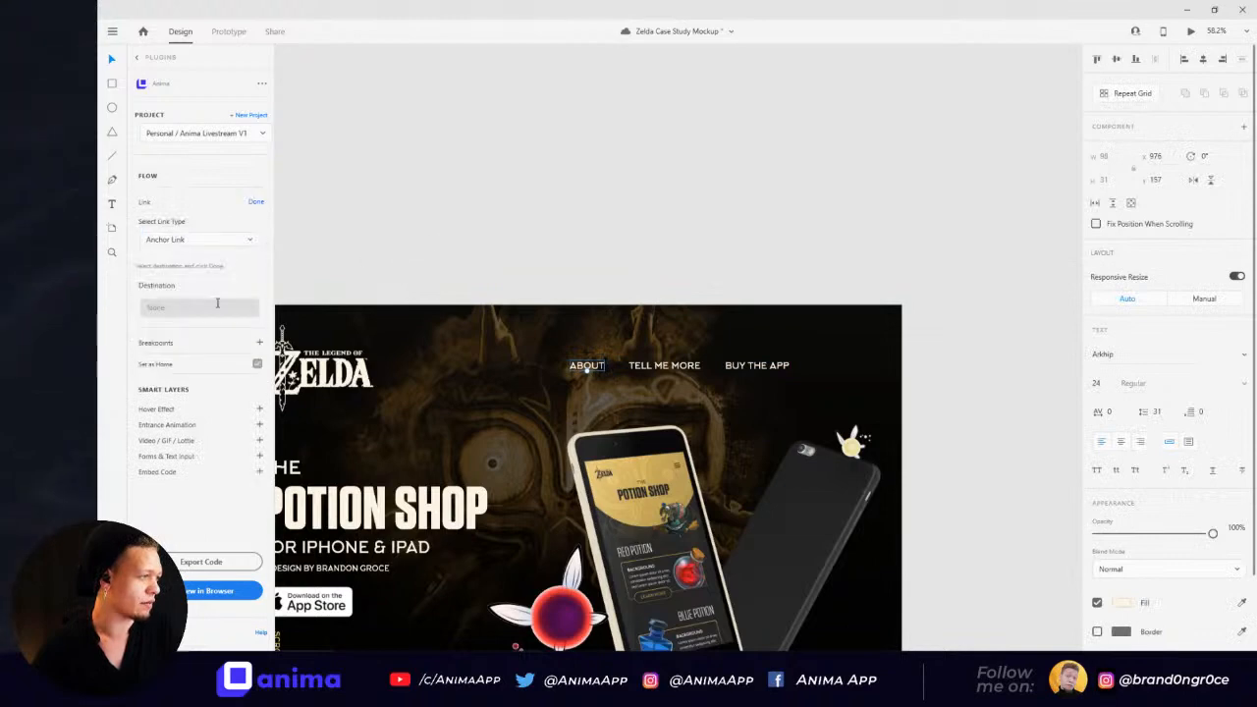
scroll(710, 202, down, 4)
drag(803, 482, 814, 373)
scroll(761, 359, up, 3)
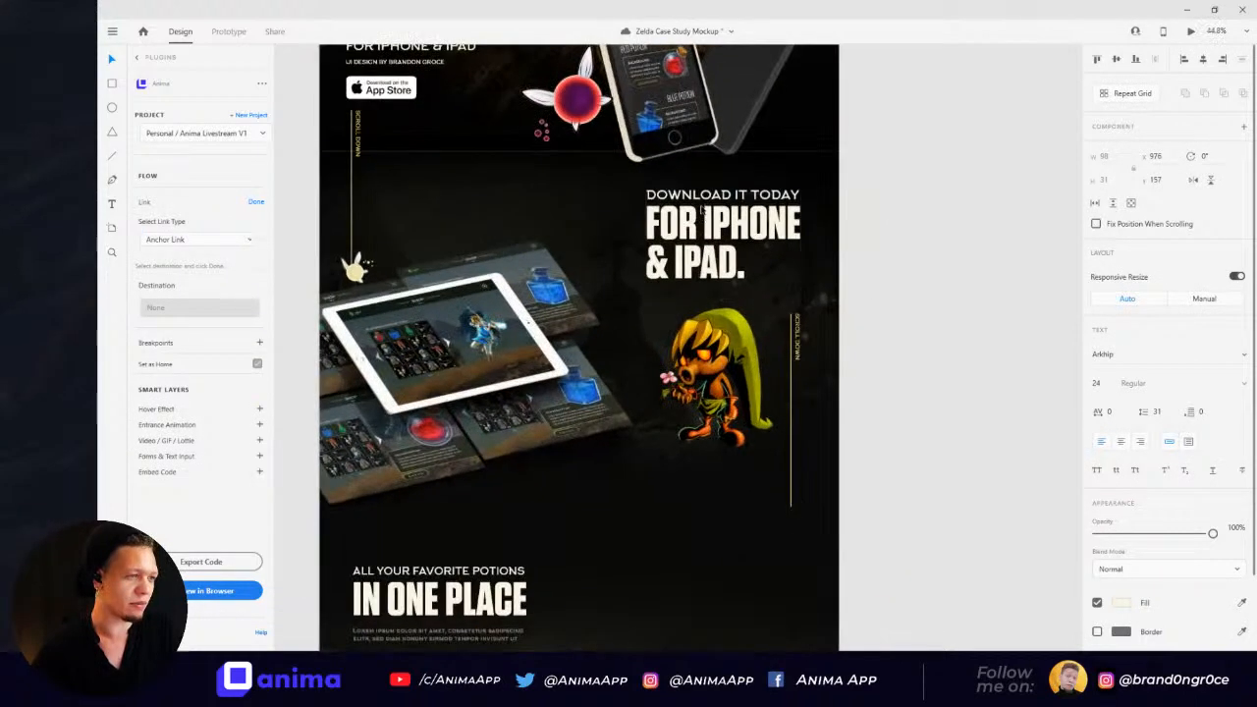
click(703, 195)
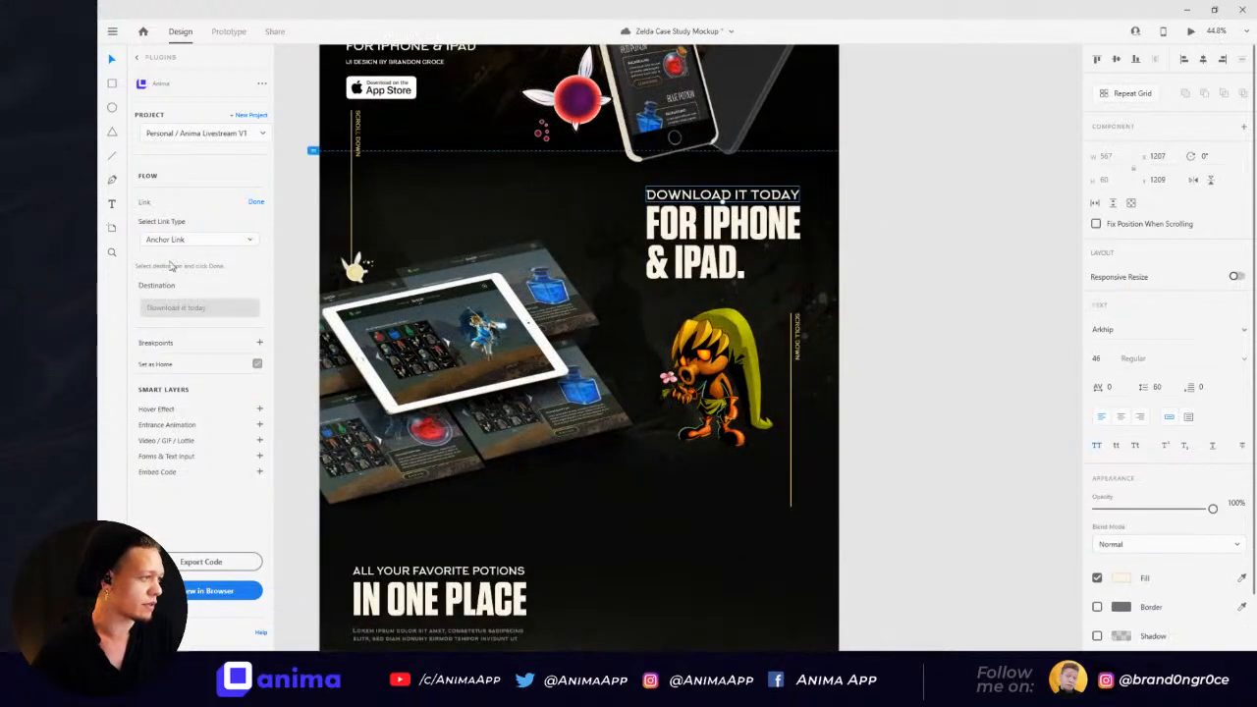
click(256, 203)
Step: Generate an Anima browser draft of the Web 1920 – 7 artboard and open its synced screen in the project
scroll(870, 230, down, 5)
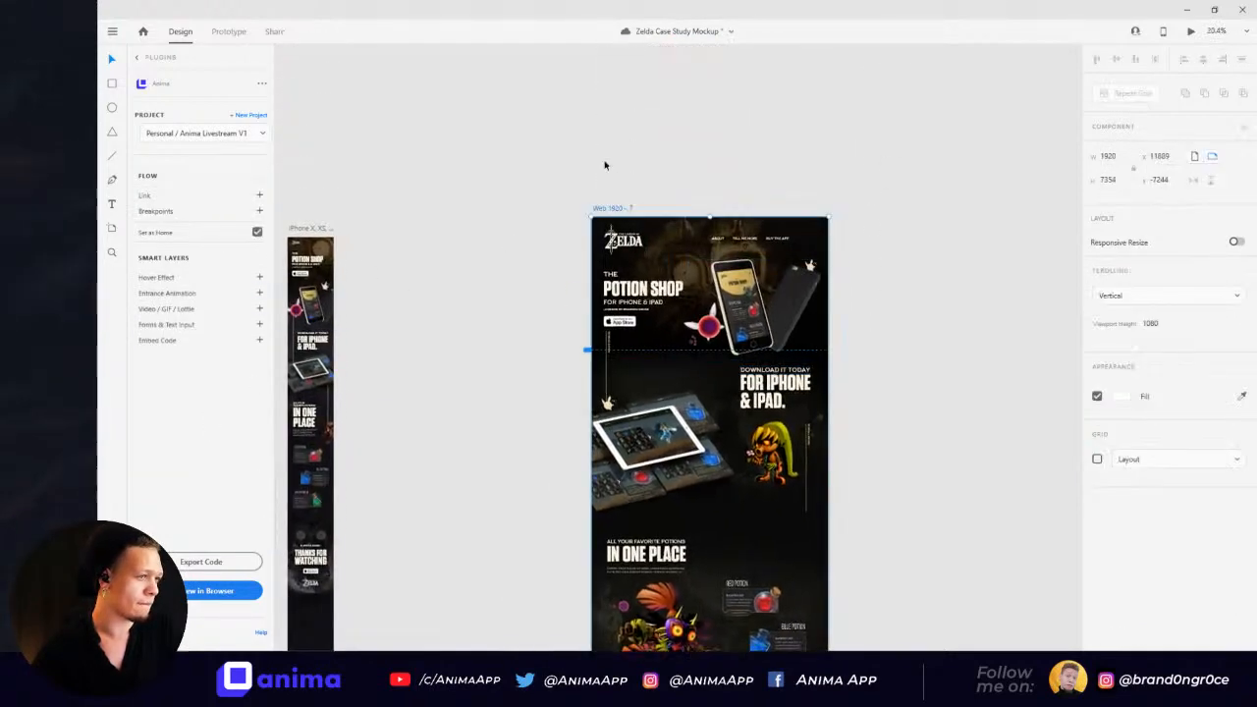
click(206, 592)
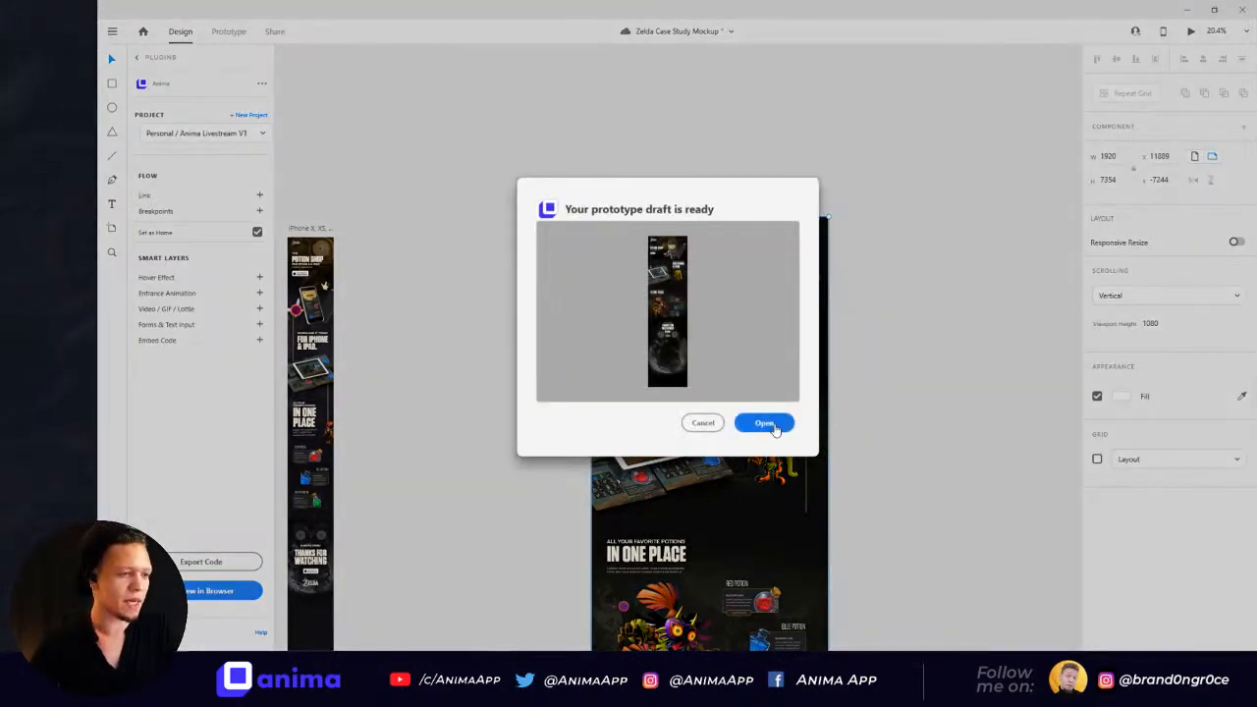
click(773, 425)
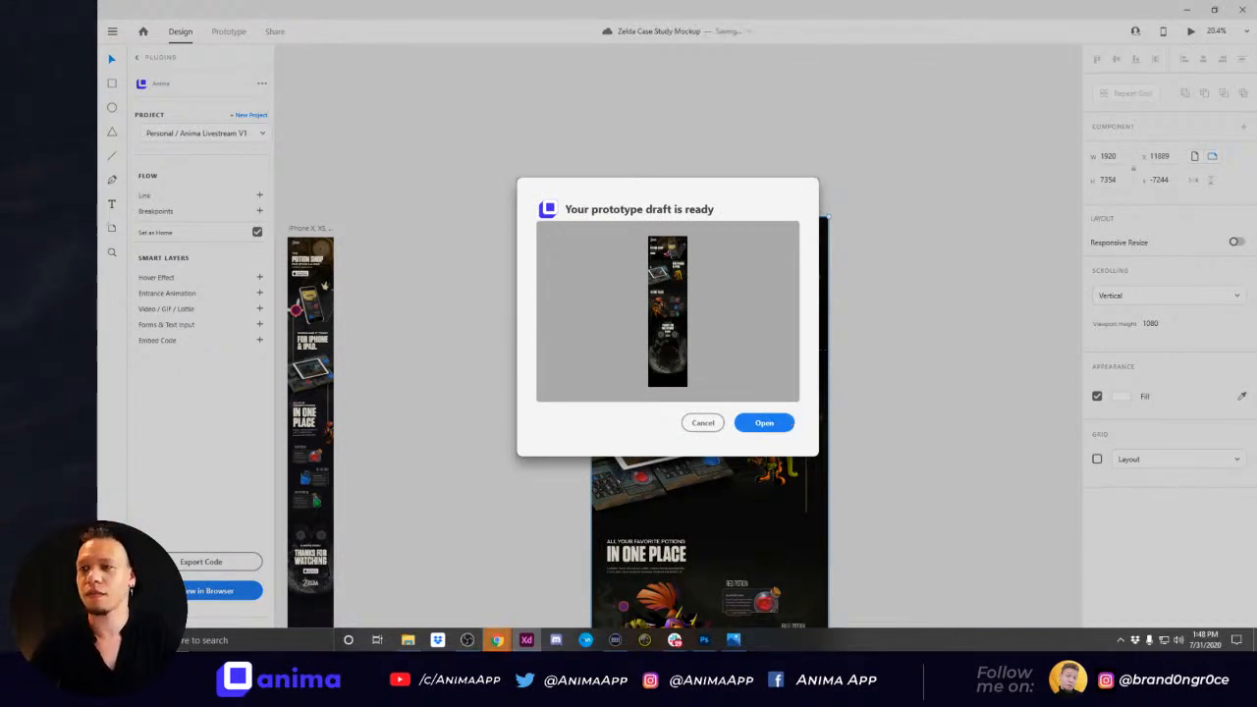
drag(1256, 258, 842, 103)
double_click(841, 102)
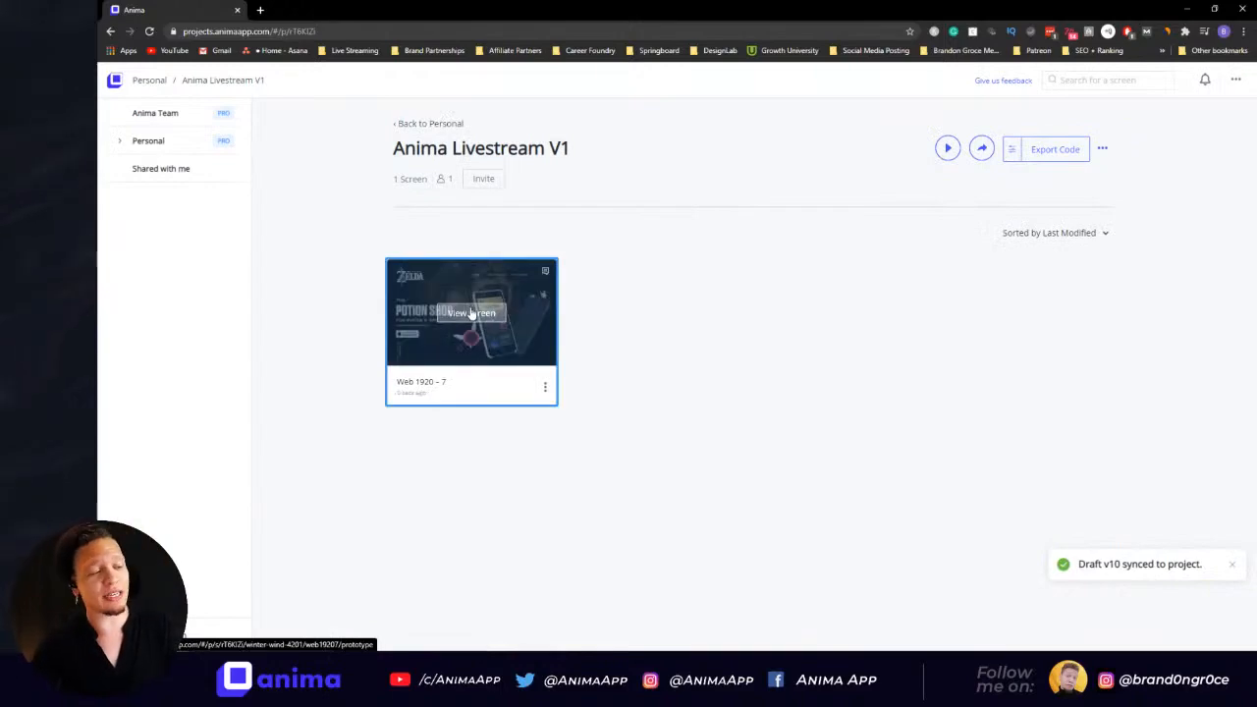
click(470, 314)
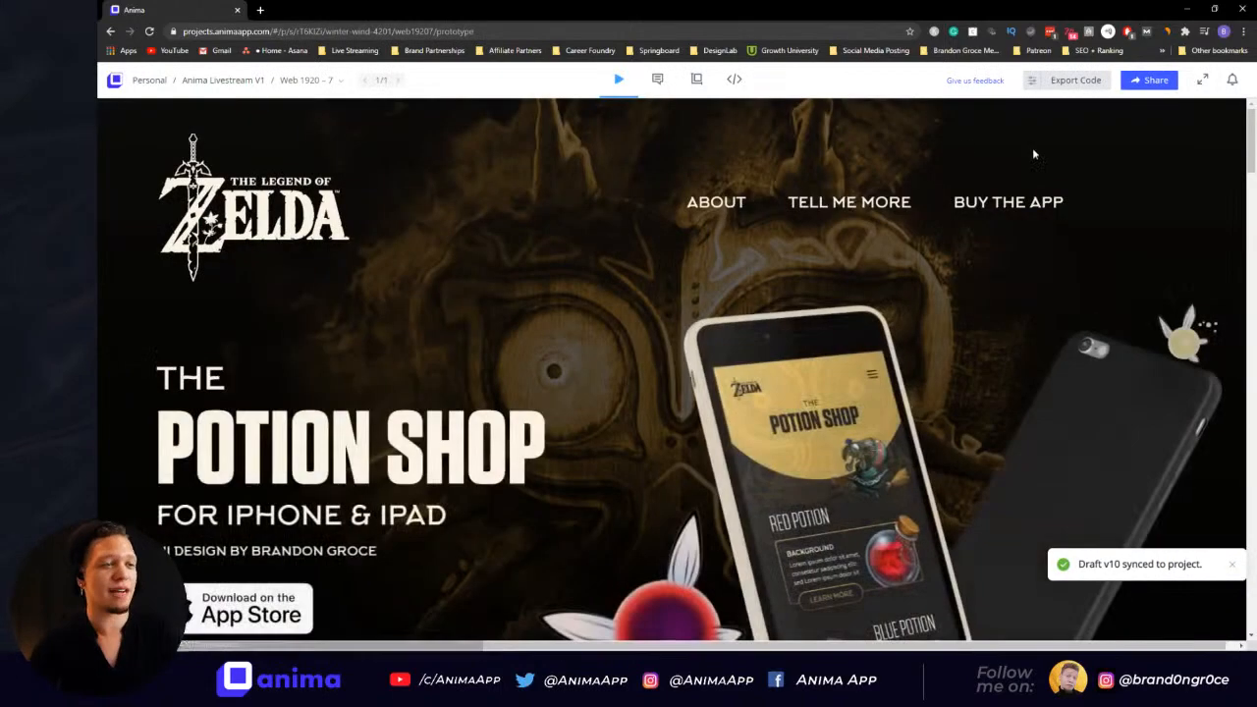
Step: Copy the project's public share link and load it in a new browser tab
click(1156, 82)
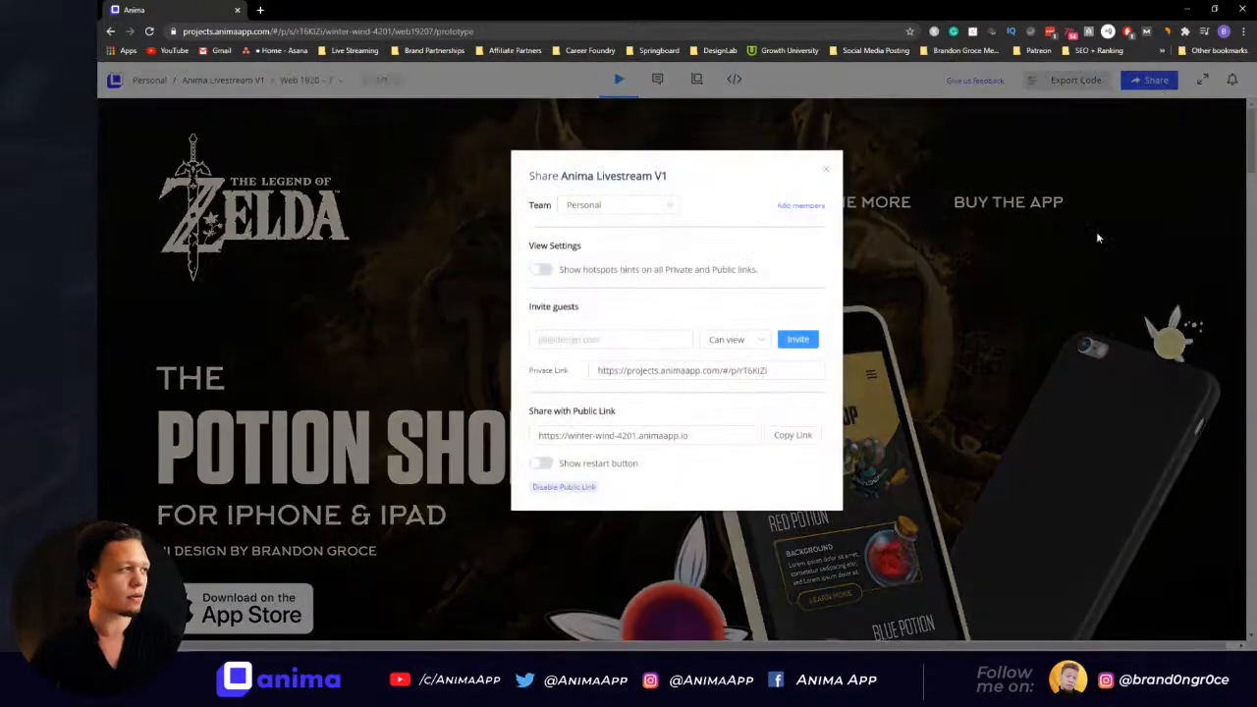
click(776, 435)
click(269, 9)
key(ctrl+v)
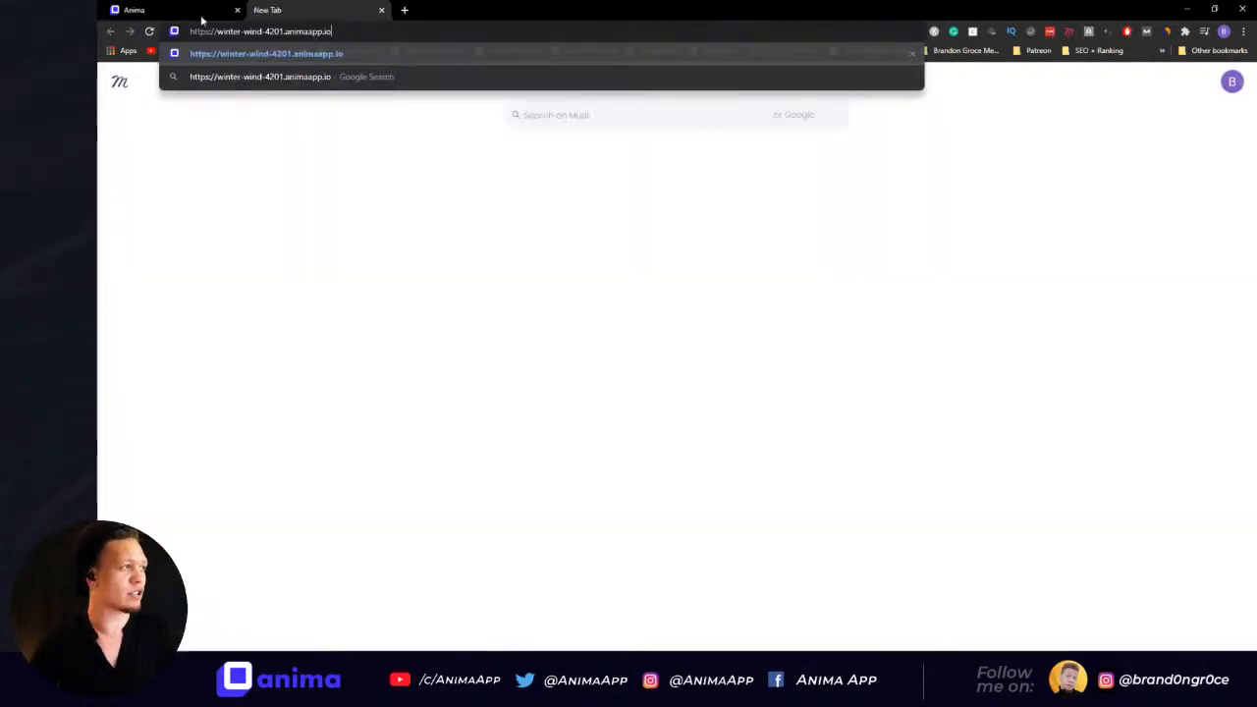
click(169, 7)
click(336, 12)
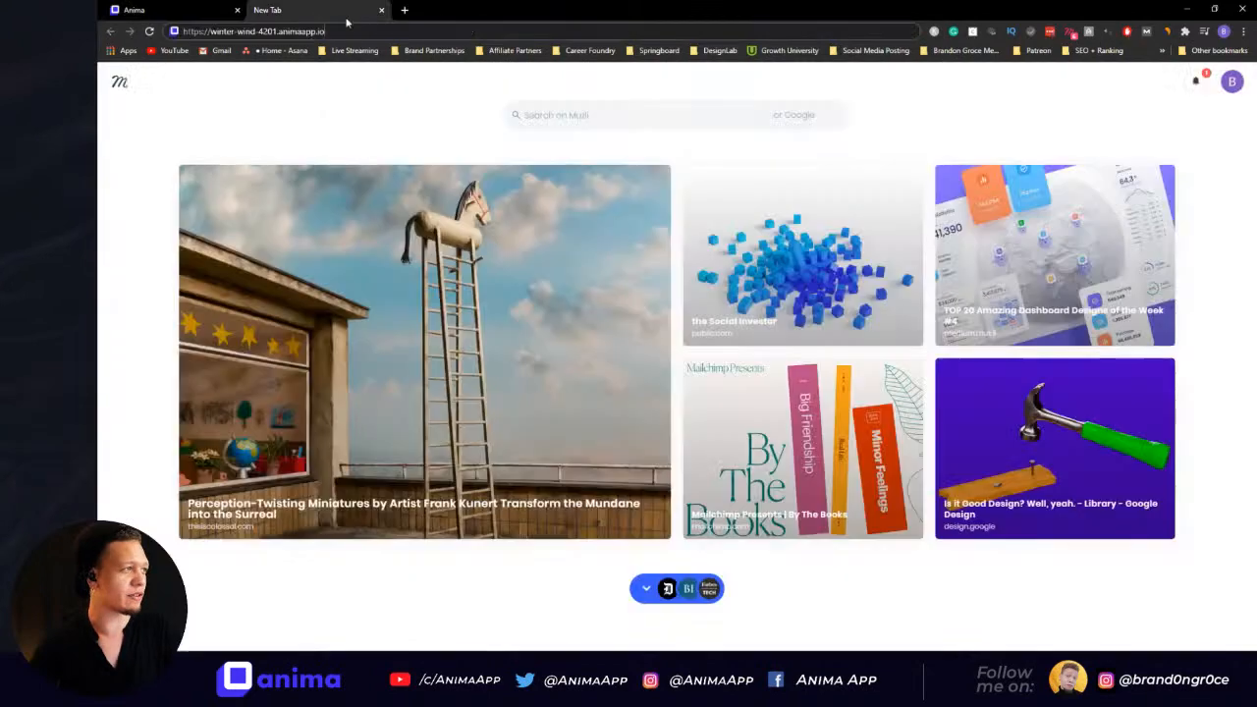
key(Return)
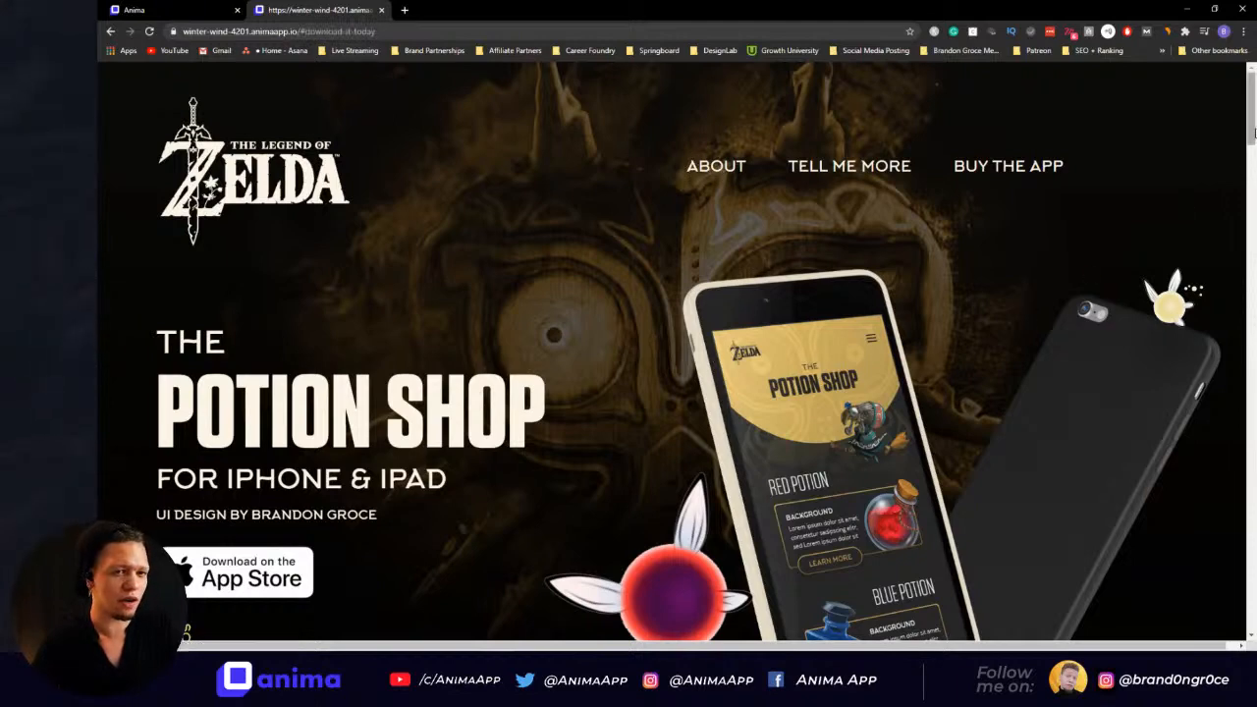
Step: Test the ABOUT link on the published page repeatedly, returning to the header between tries
click(725, 165)
scroll(753, 256, up, 10)
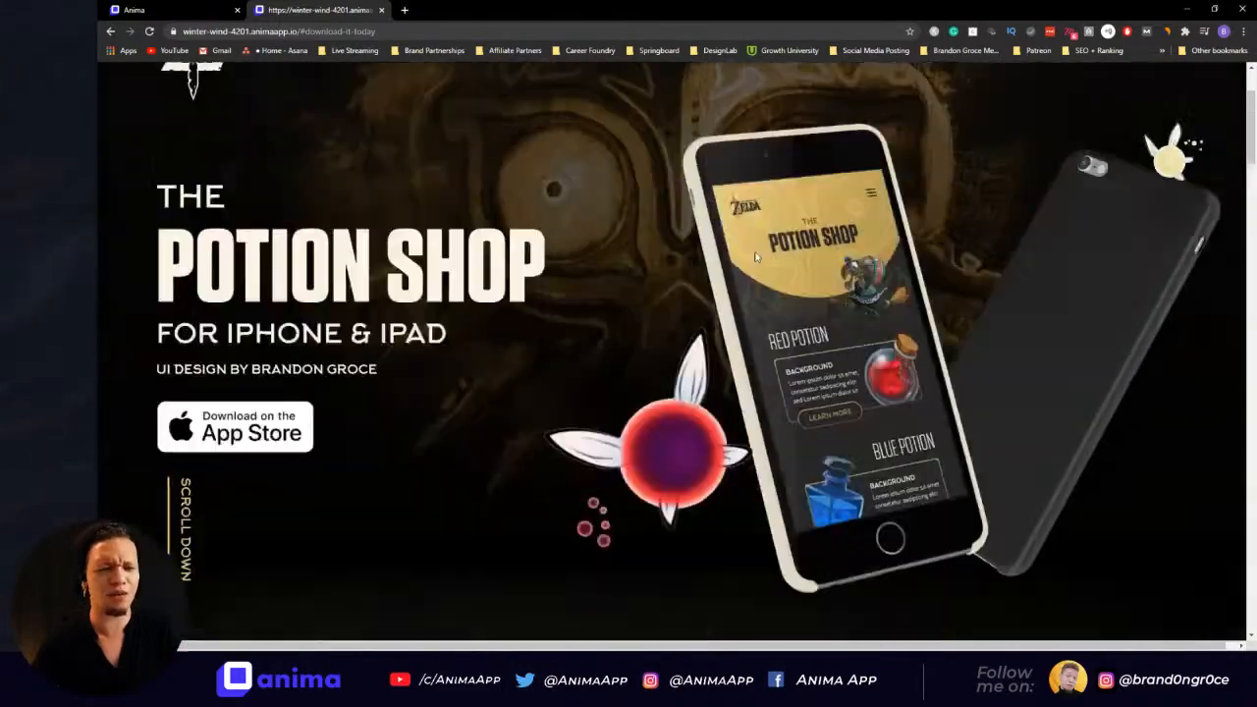
click(721, 169)
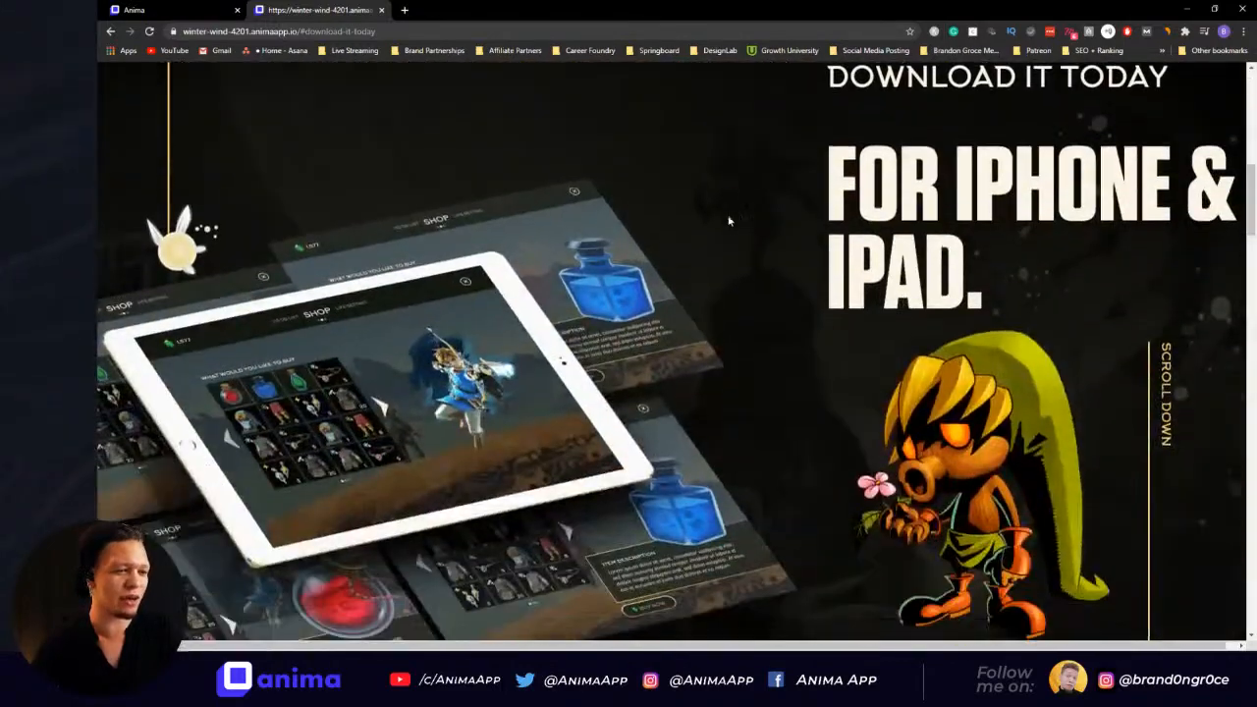
scroll(737, 273, up, 10)
click(716, 169)
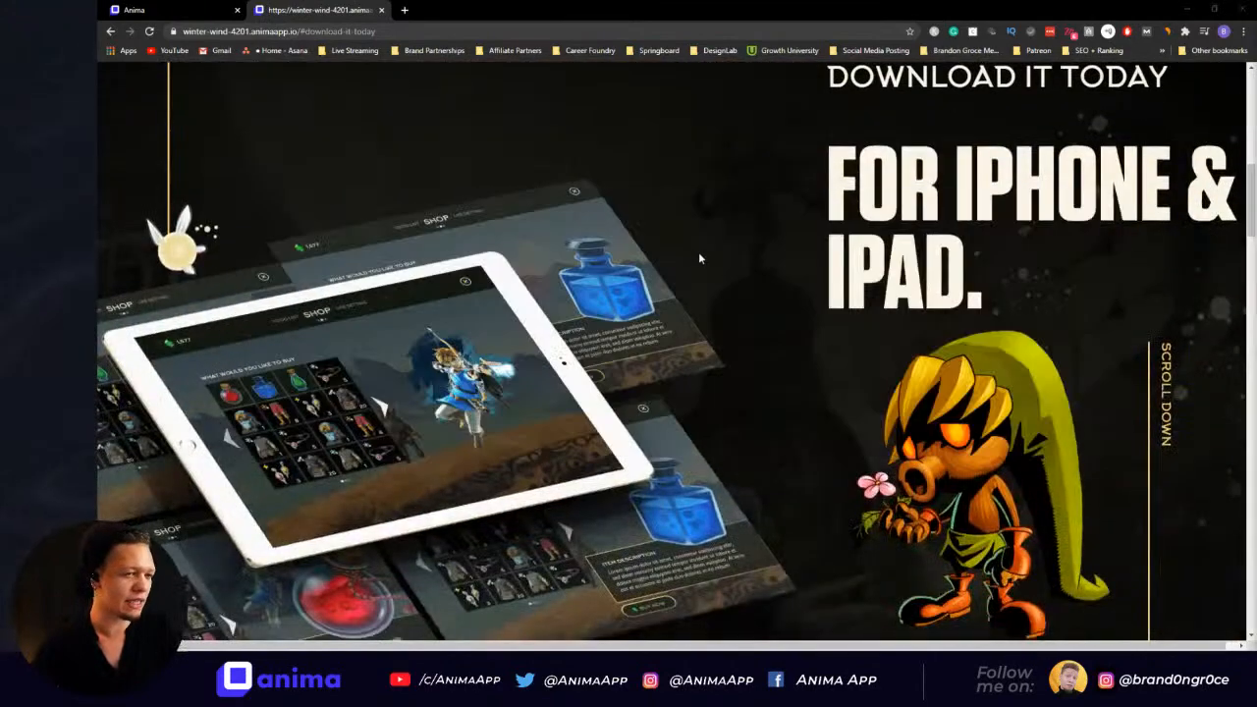
Step: Switch to Adobe XD, dismiss the draft dialog, and anchor-link TELL ME MORE to the ALL YOUR FAVORITE POTIONS IN ONE PLACE heading group
key(alt+Tab)
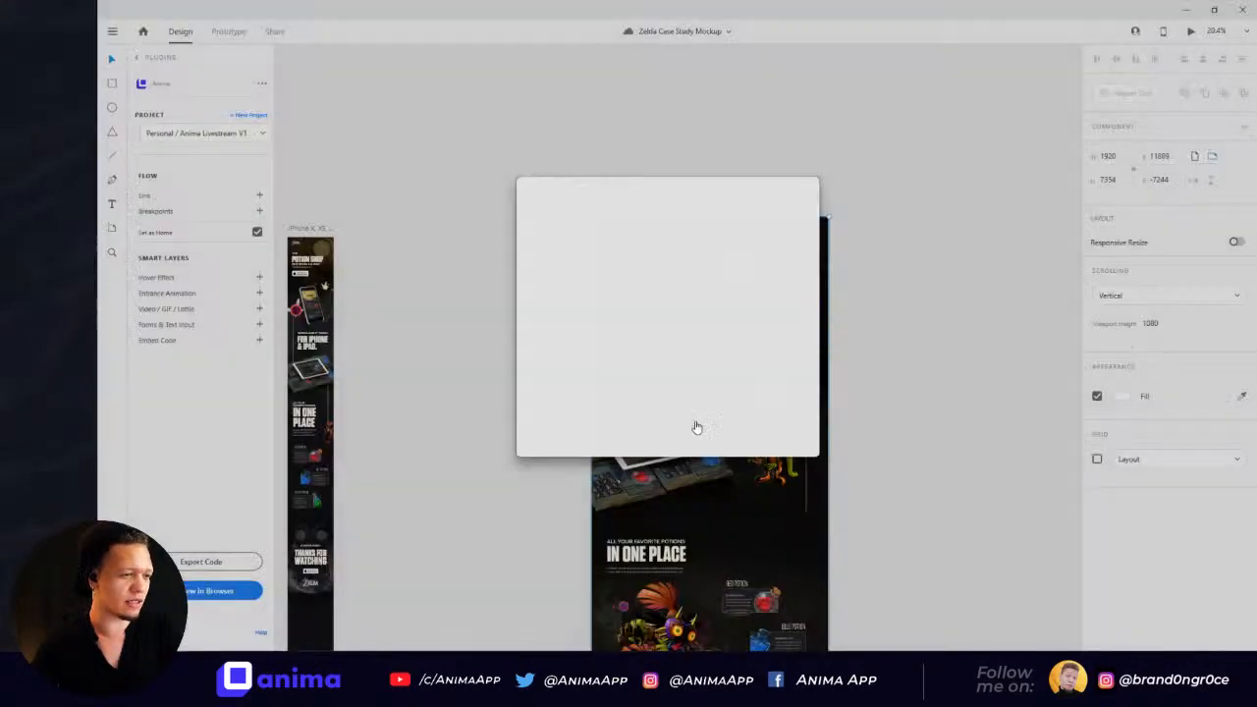
click(701, 424)
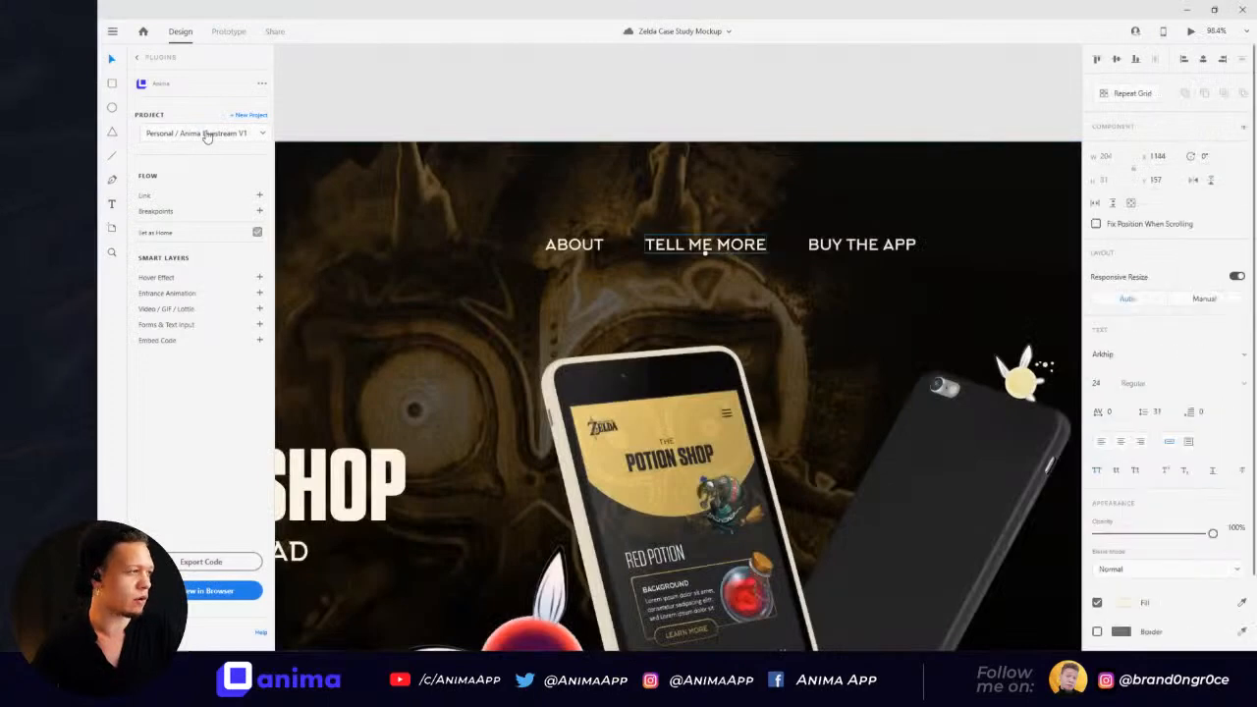
click(260, 201)
click(205, 245)
click(196, 263)
scroll(781, 298, down, 6)
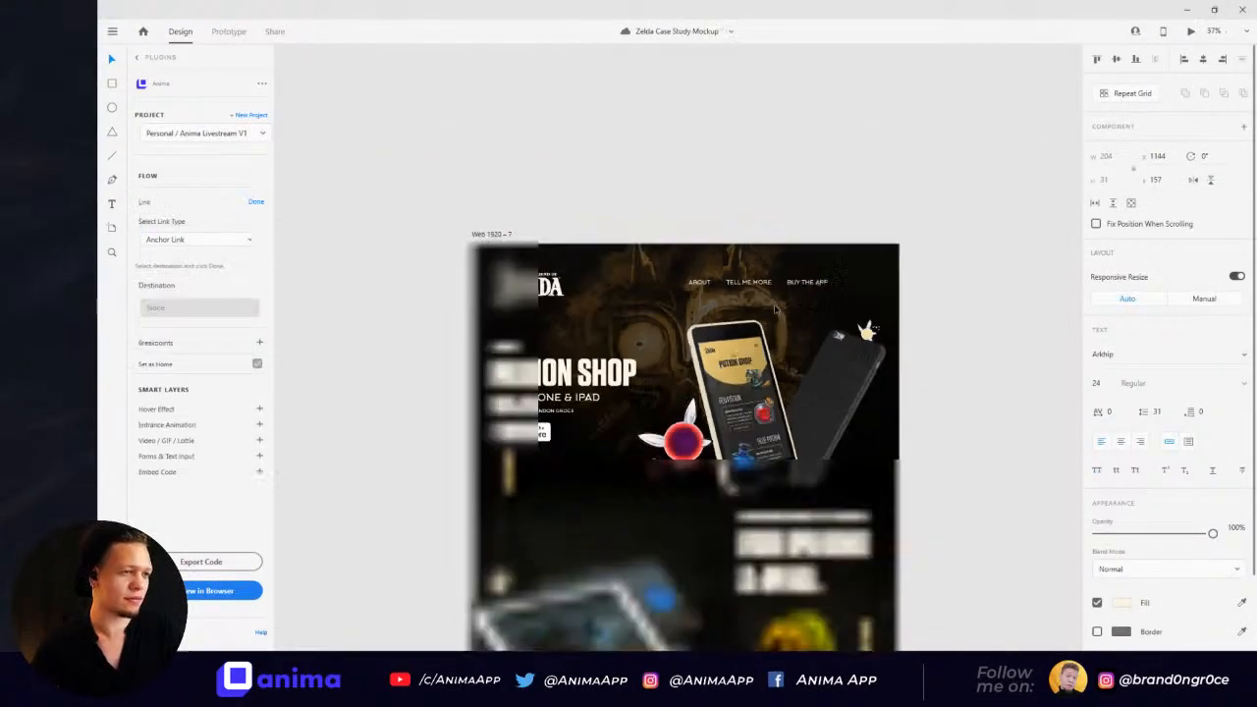
drag(867, 533, 811, 308)
scroll(686, 369, up, 4)
click(688, 372)
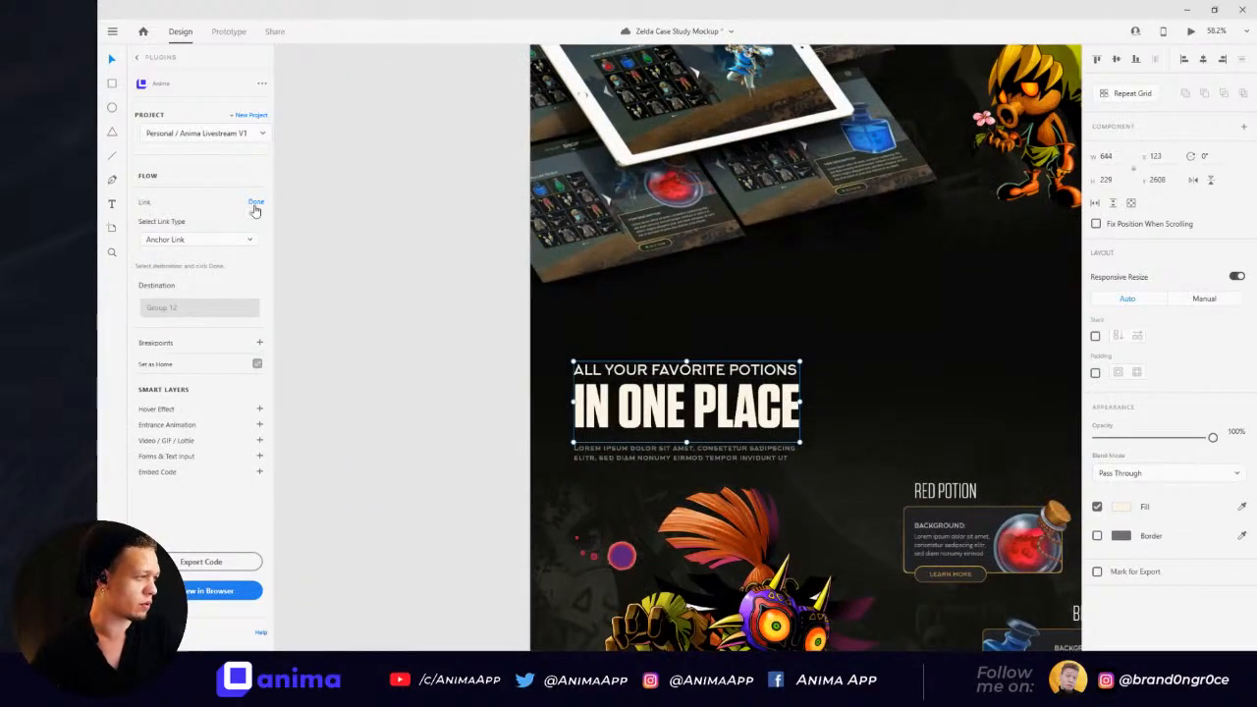
click(255, 201)
Step: Add an anchor link to the BUY THE APP navigation text with the & WE'RE DONE! text as its destination
scroll(742, 134, down, 5)
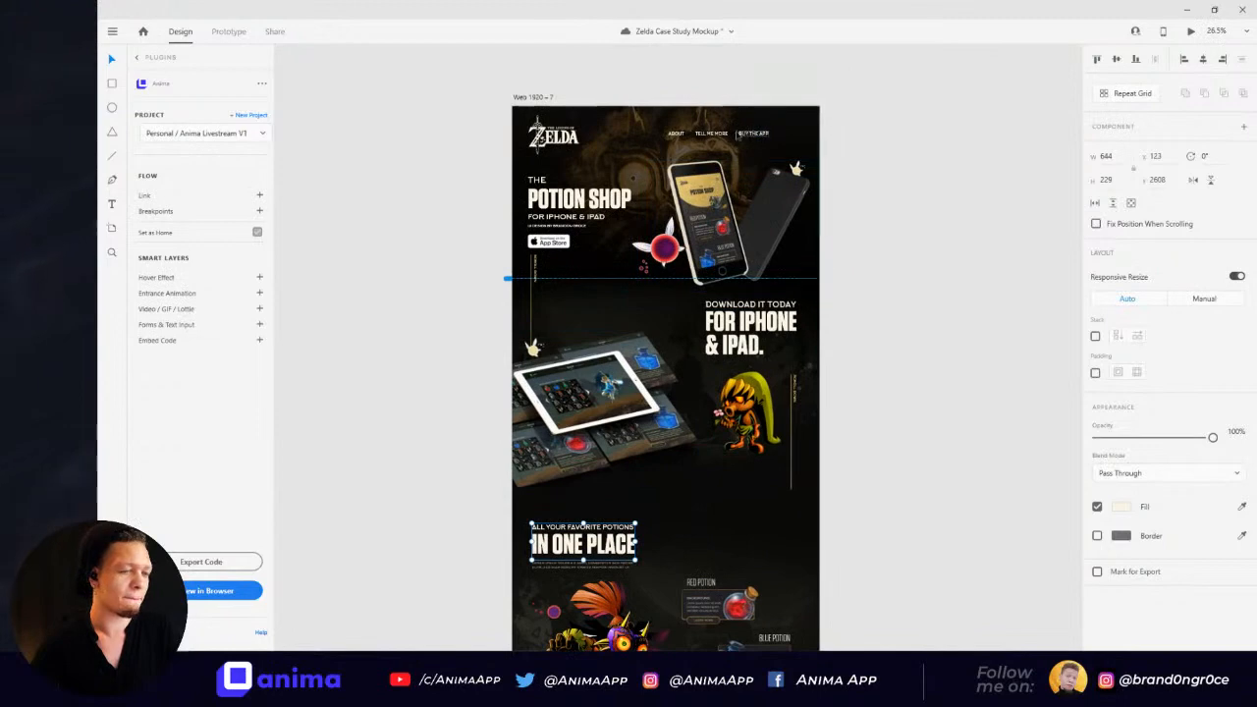
click(749, 133)
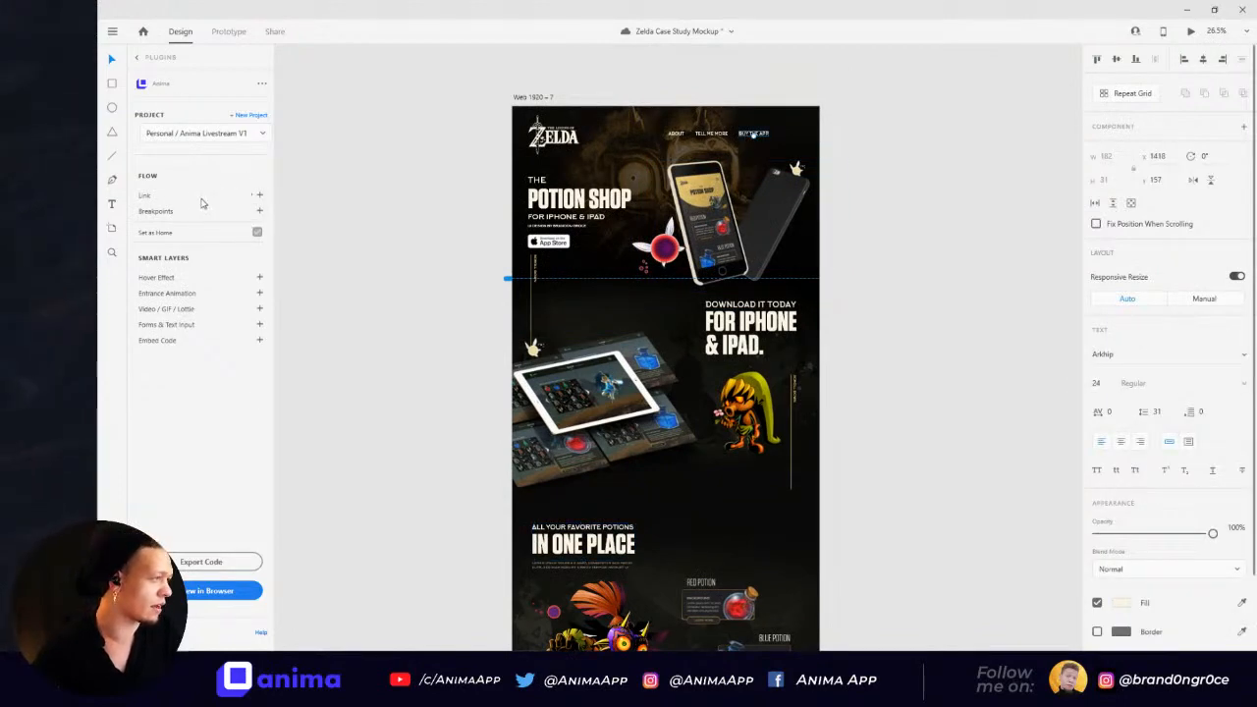
click(263, 196)
click(247, 242)
click(213, 267)
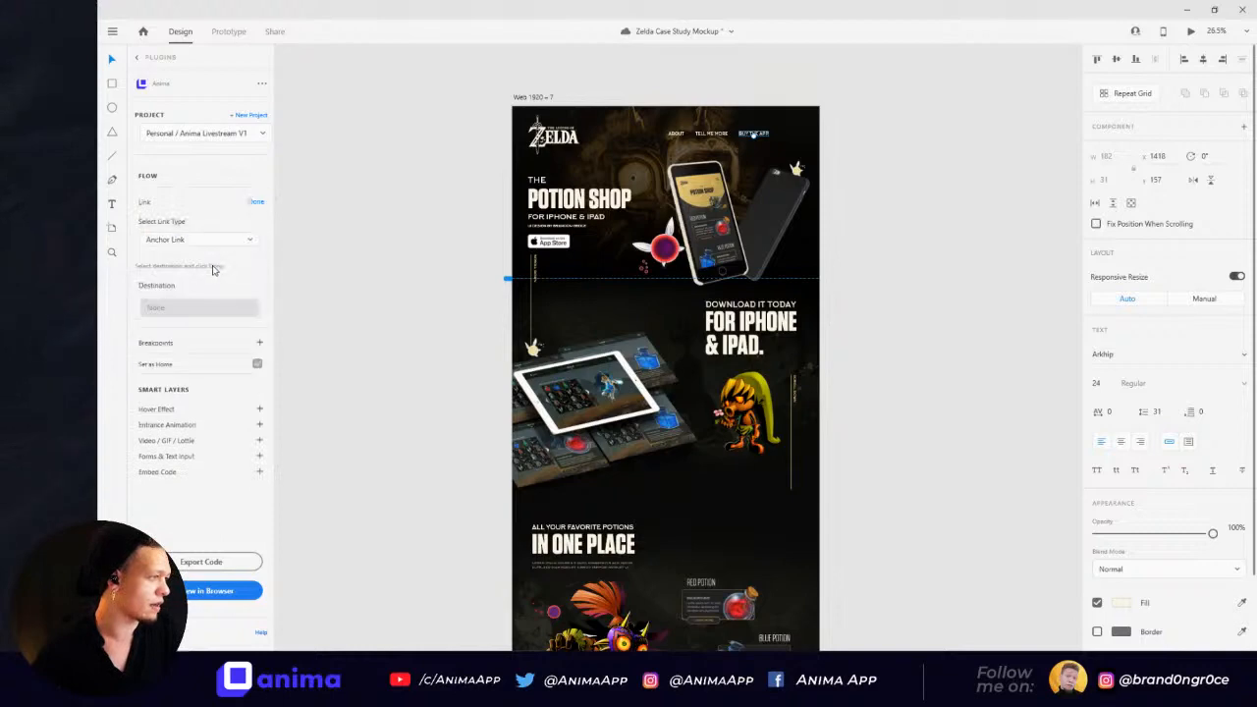
scroll(917, 438, down, 8)
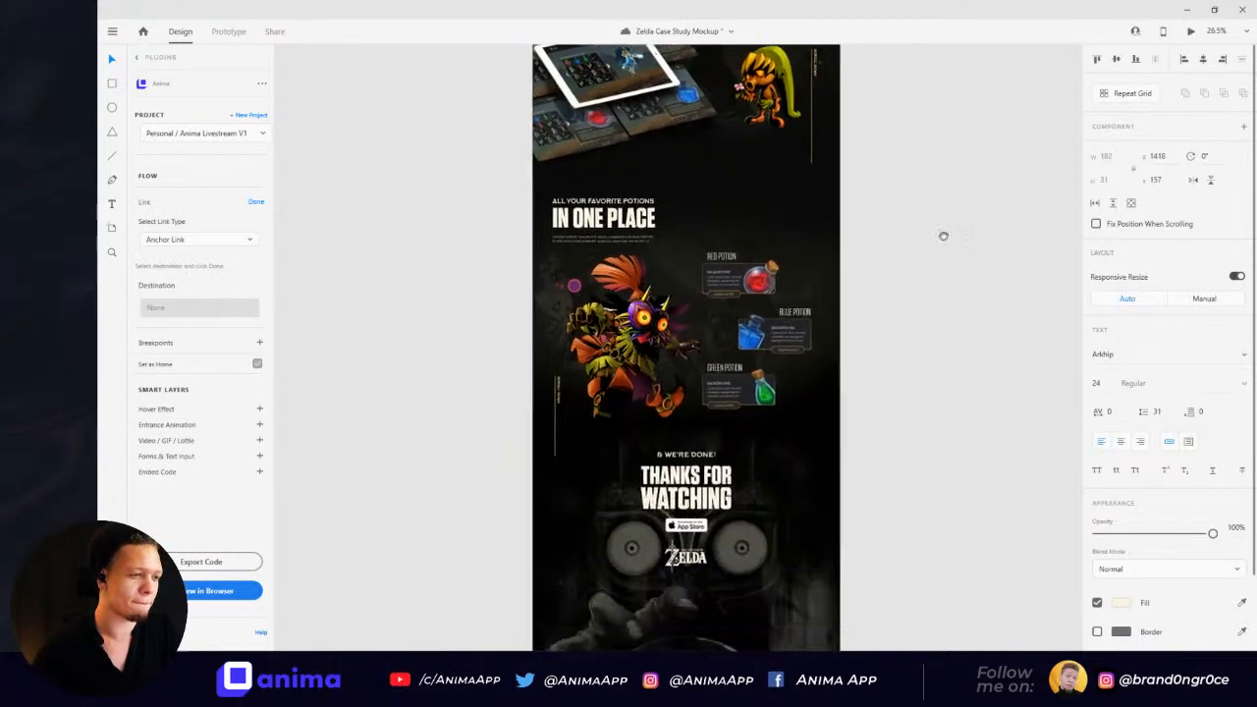
scroll(919, 354, up, 2)
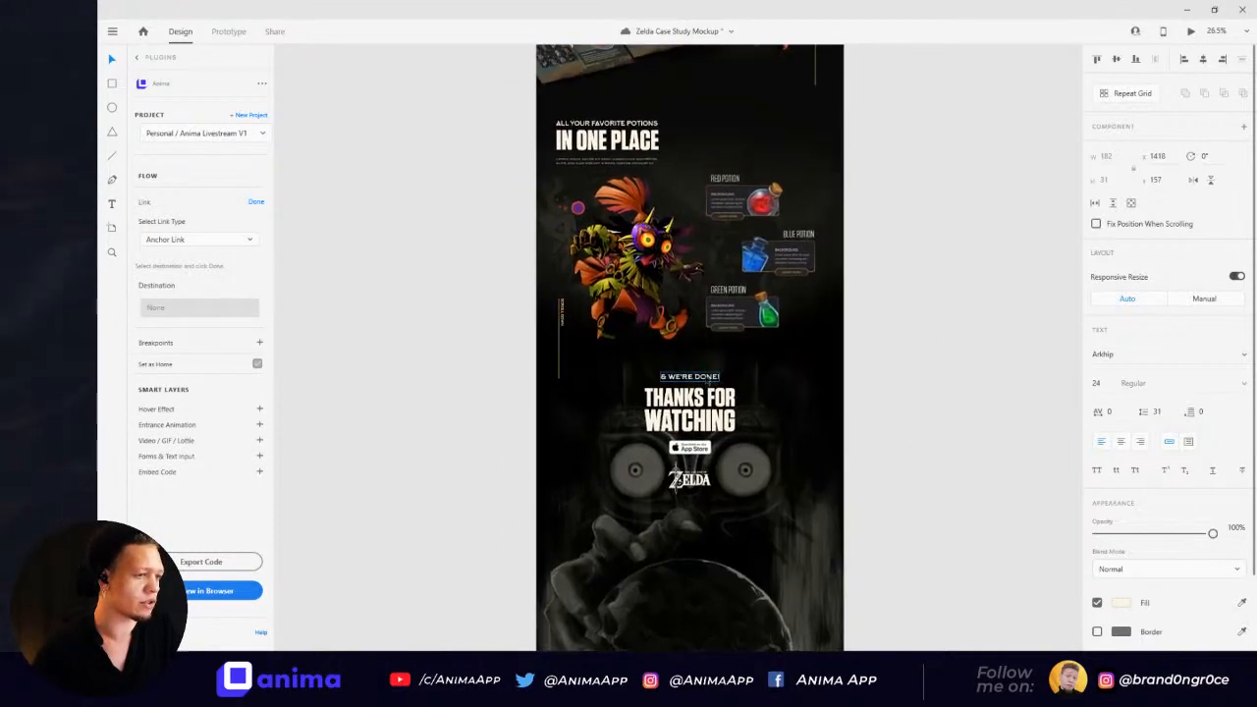
click(690, 376)
click(254, 205)
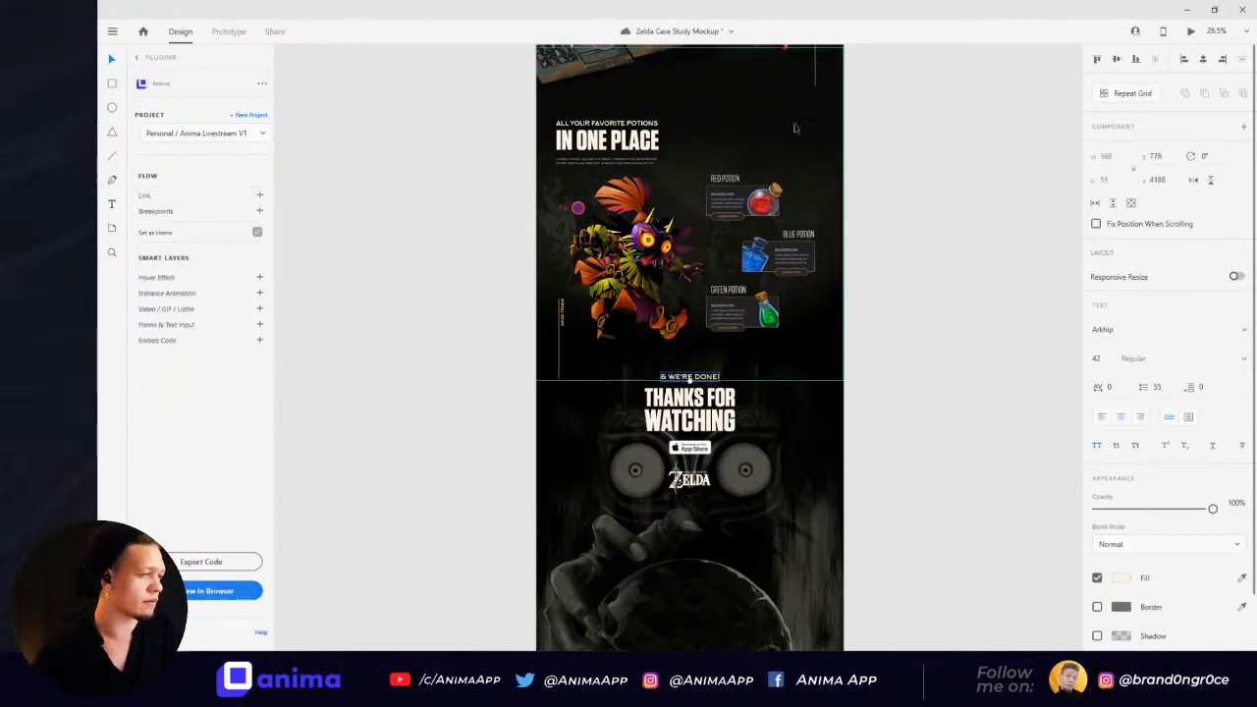
Step: Generate an Anima browser preview of the page and open the prototype draft
scroll(651, 328, up, 4)
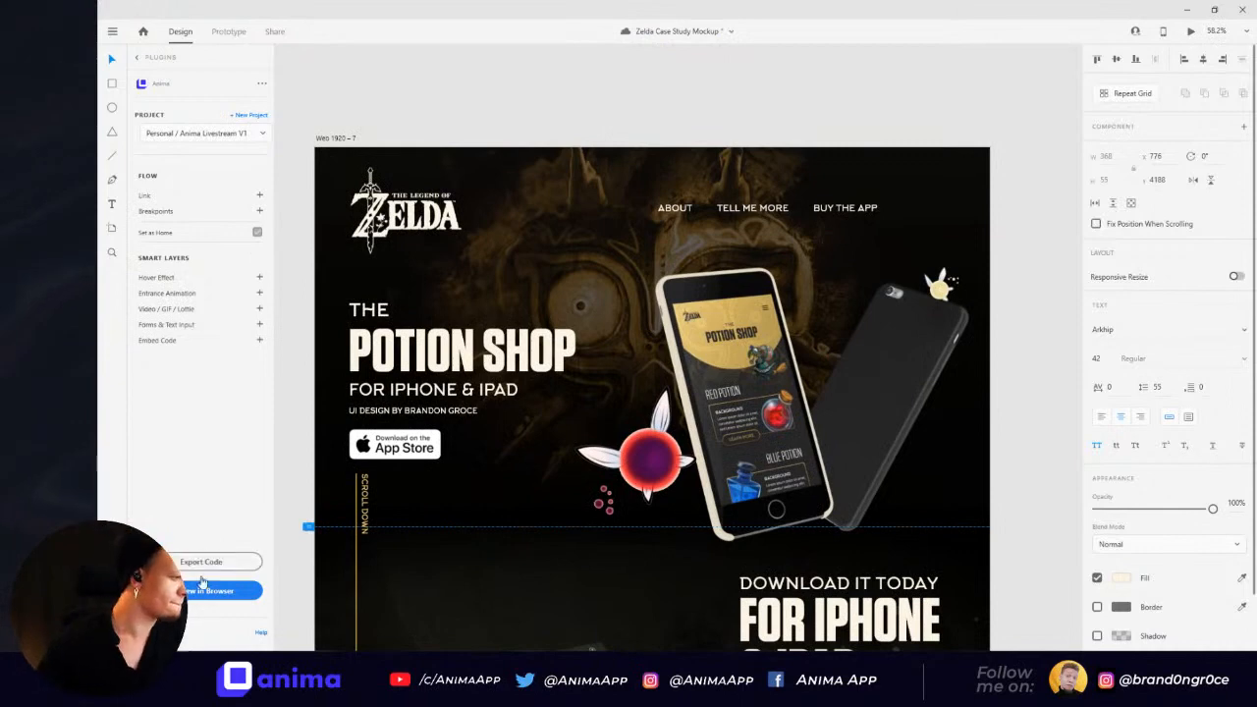
click(211, 591)
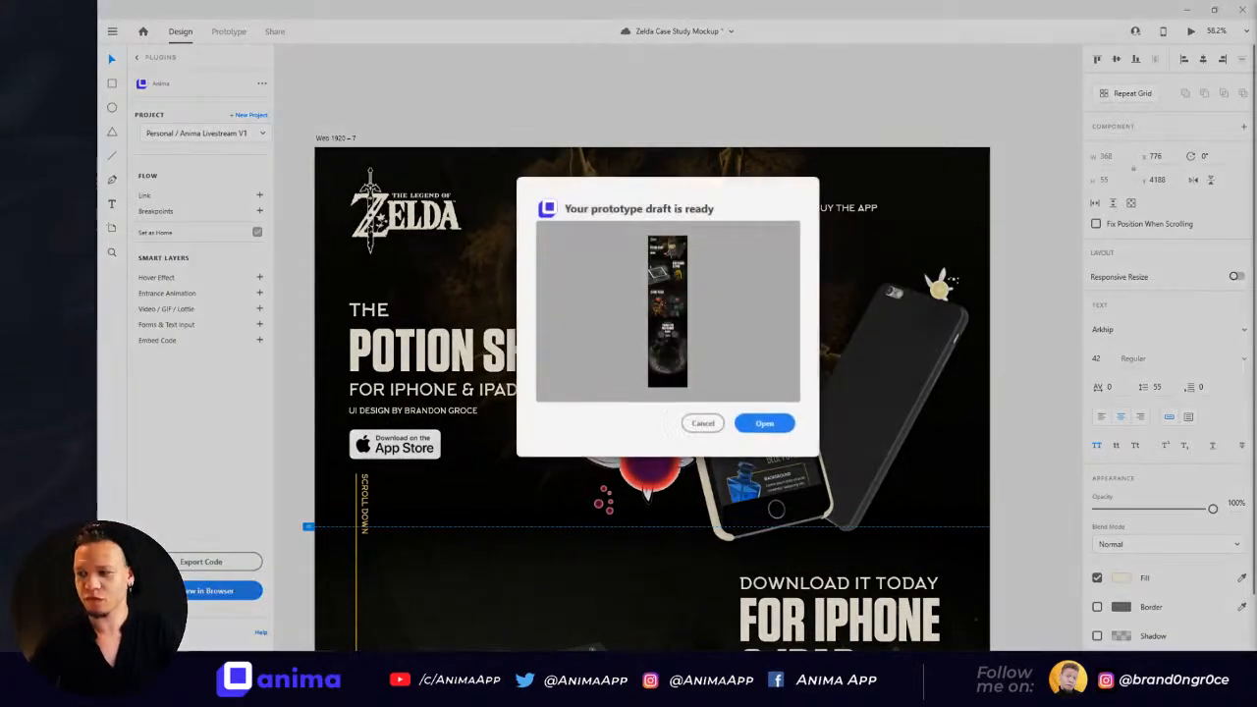
click(771, 430)
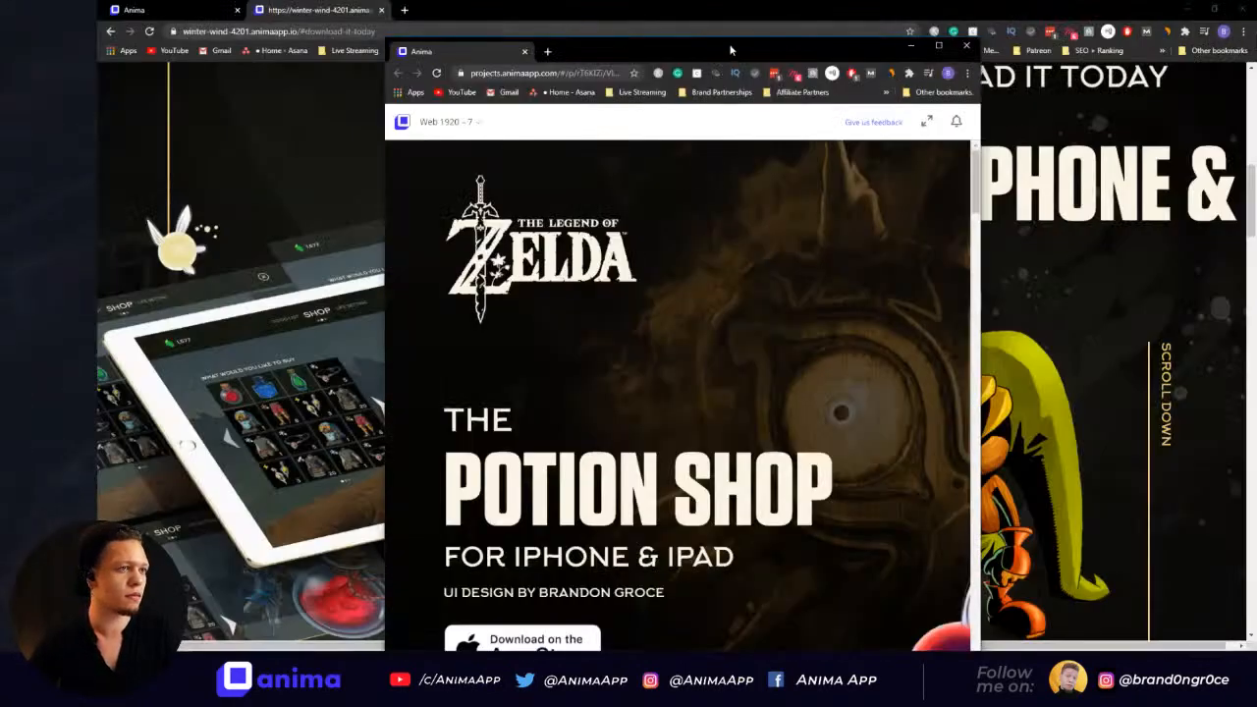
double_click(730, 49)
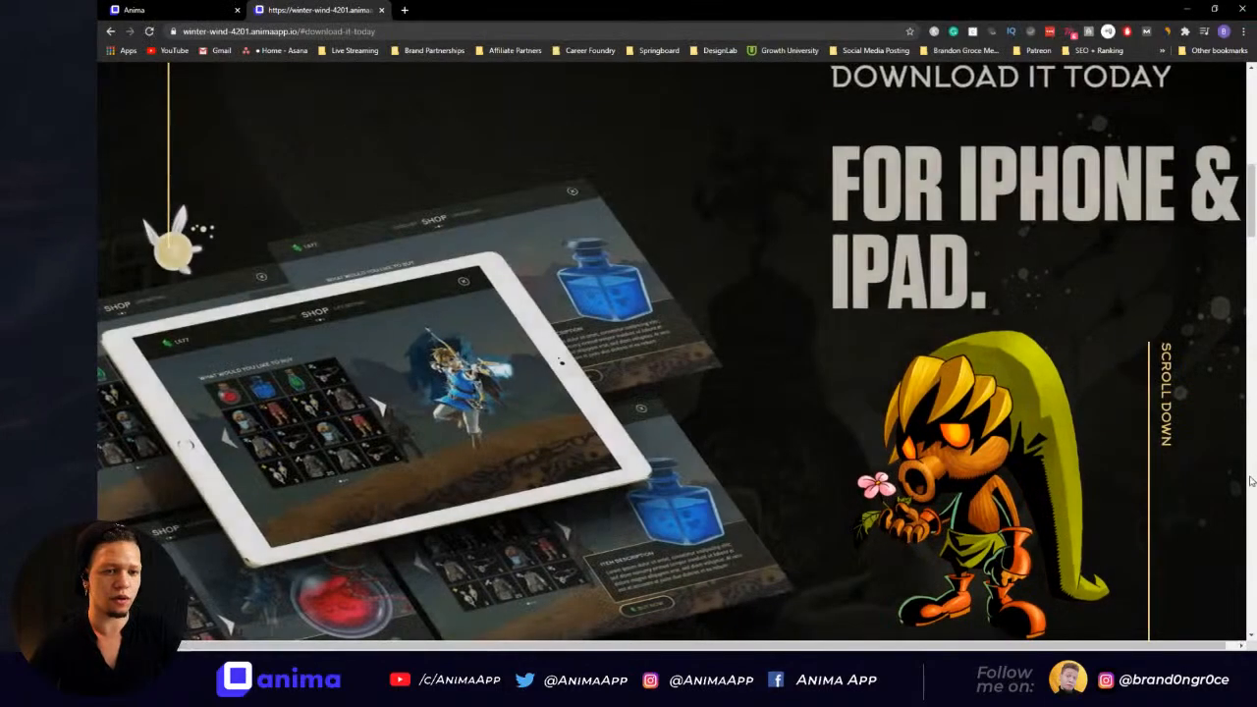
Step: Test a header navigation link on the published page, return to the top, and look through the page's upper sections
drag(1251, 233, 1250, 111)
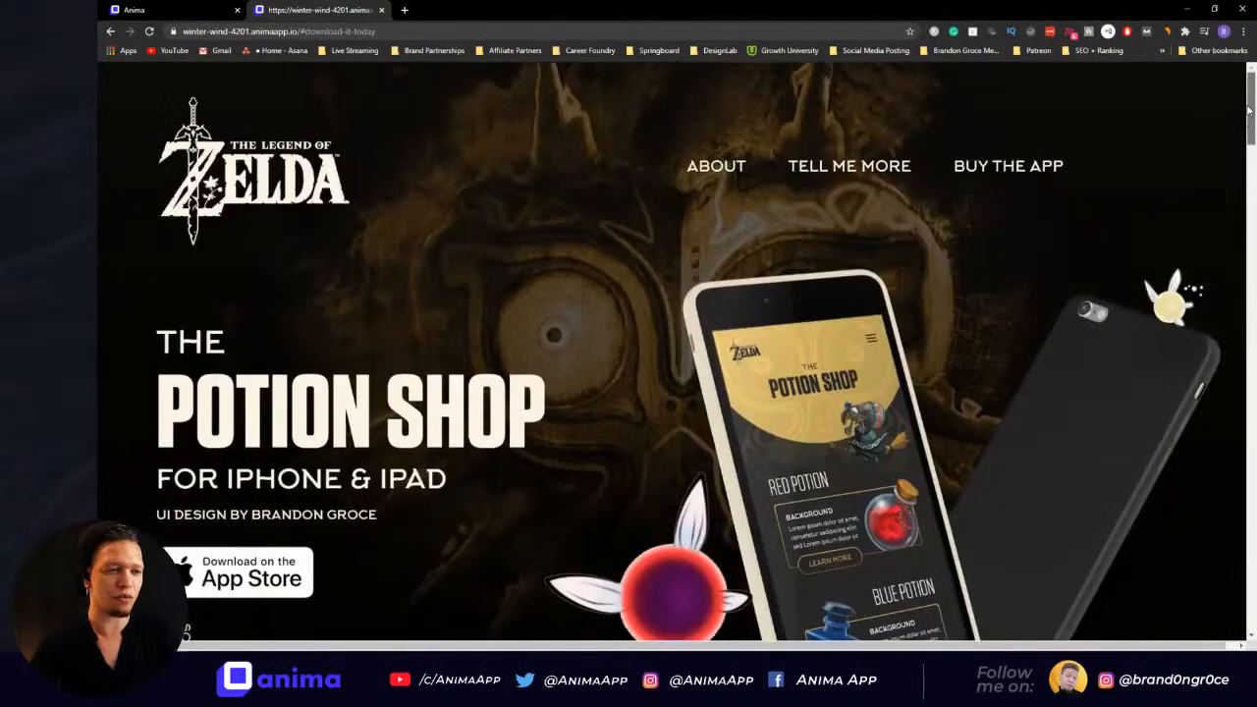
click(954, 169)
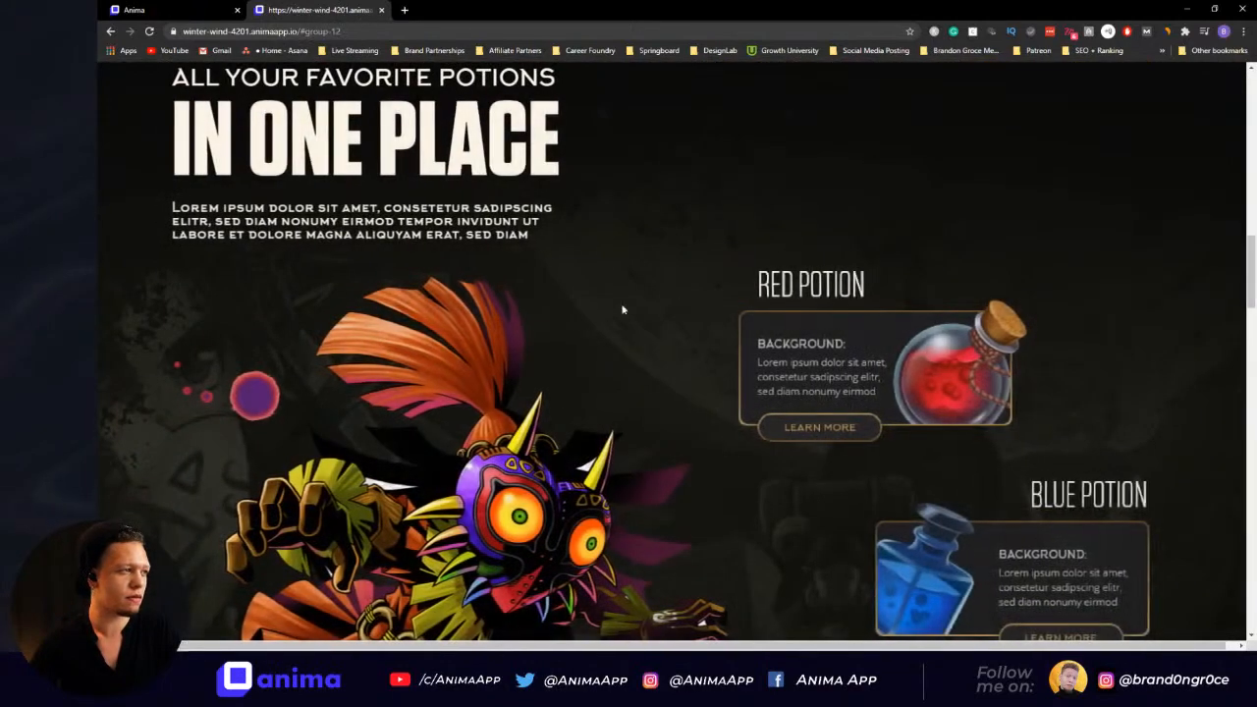
scroll(1156, 479, down, 1)
drag(1253, 297, 1251, 105)
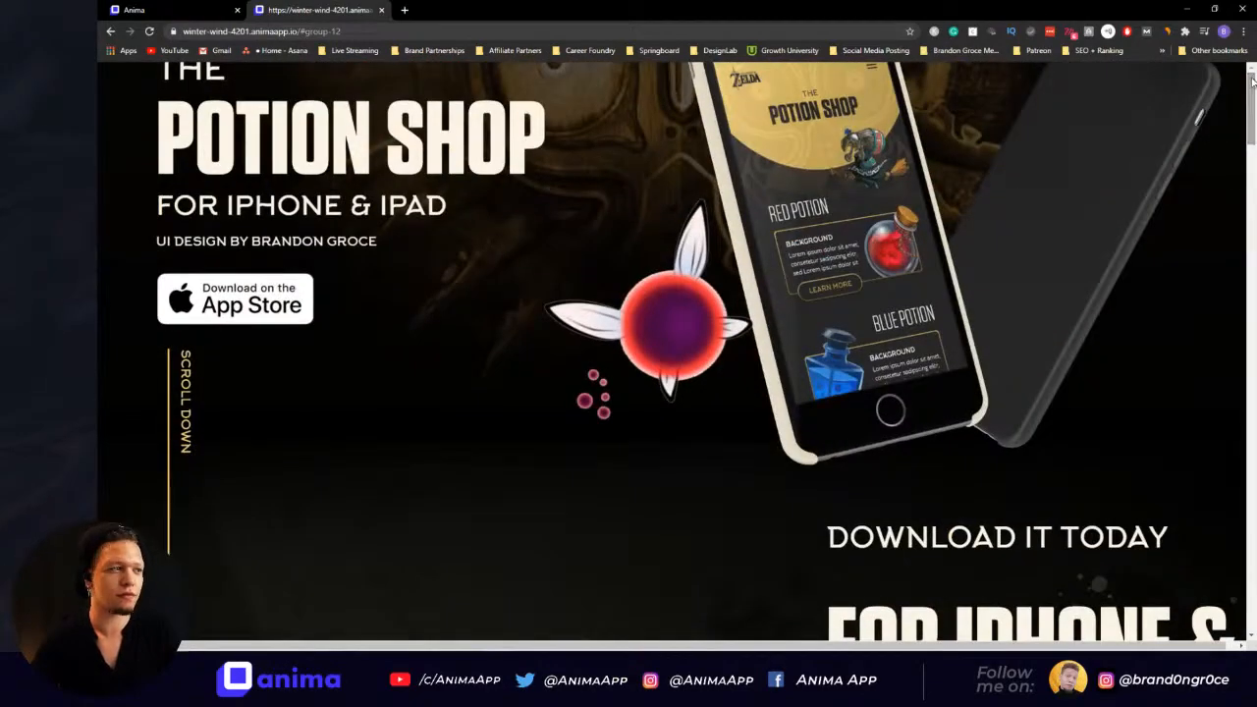
scroll(1075, 176, down, 4)
scroll(1080, 174, down, 5)
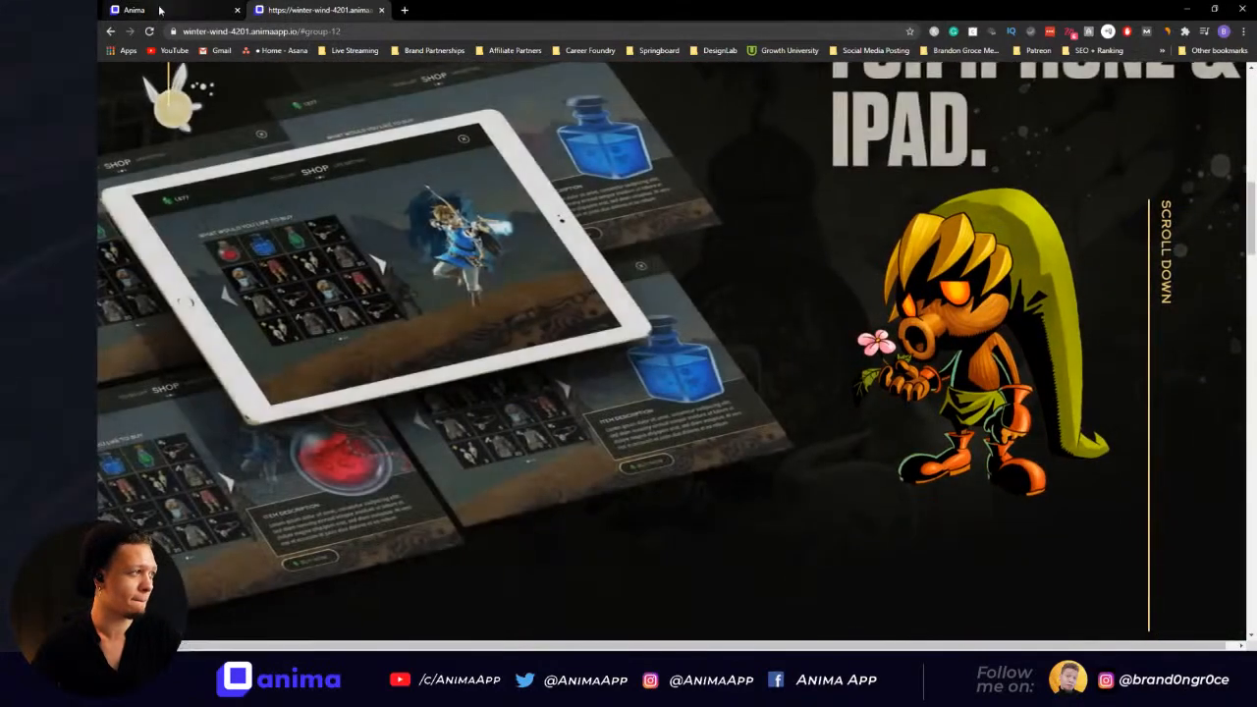
Step: Close the published page, dismiss the draft dialog in Adobe XD, and check the anchor link set on BUY THE APP
click(1245, 7)
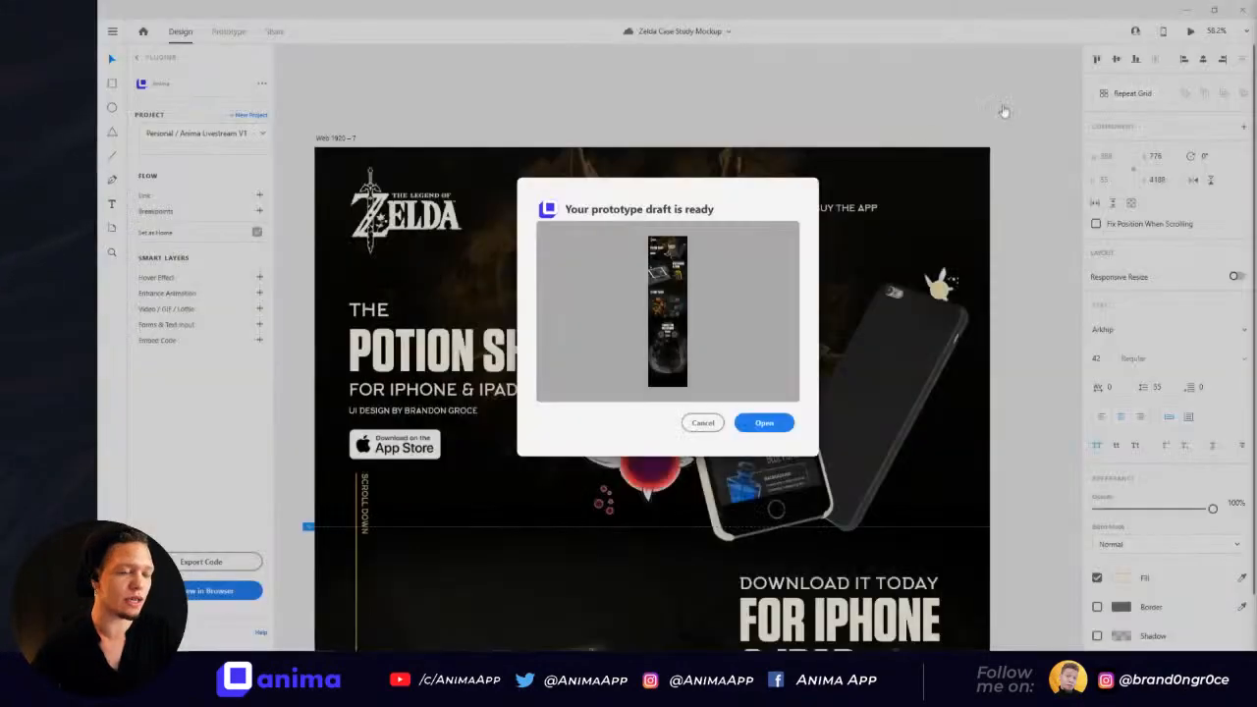
click(703, 423)
click(838, 214)
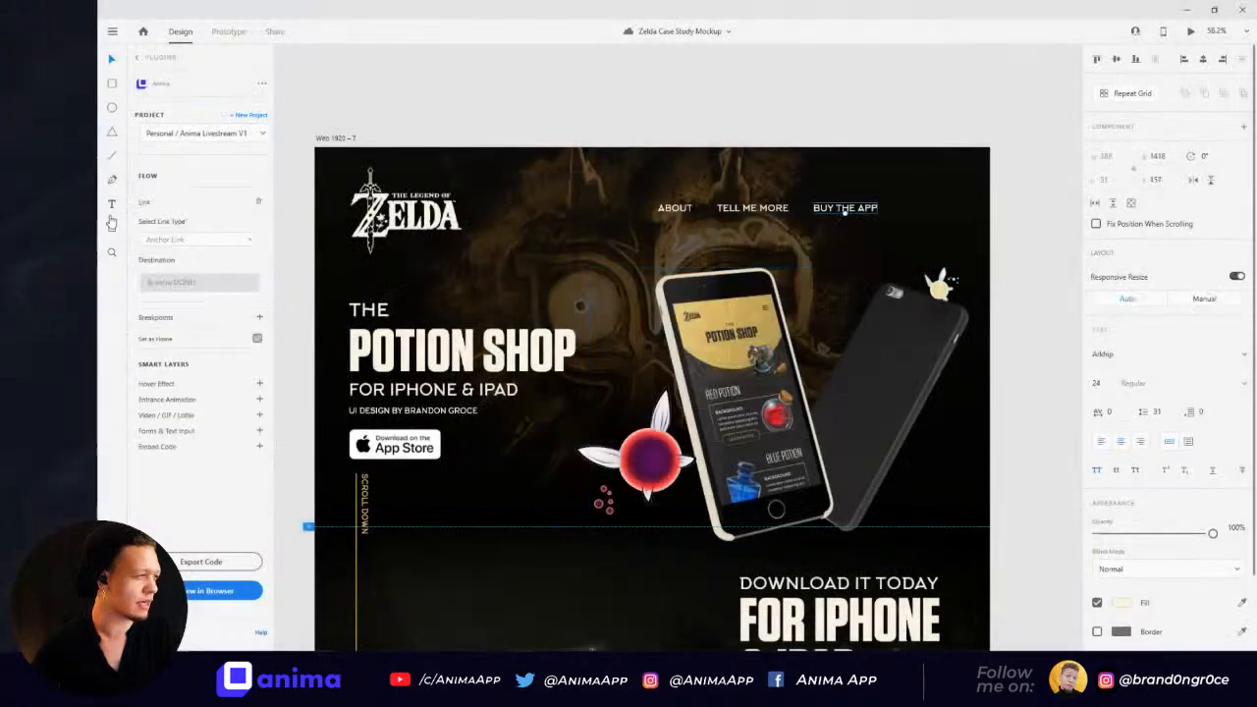
Step: Generate a browser preview of the Web 1920 – 7 artboard and open the new draft in a full-size browser window
click(332, 138)
click(221, 591)
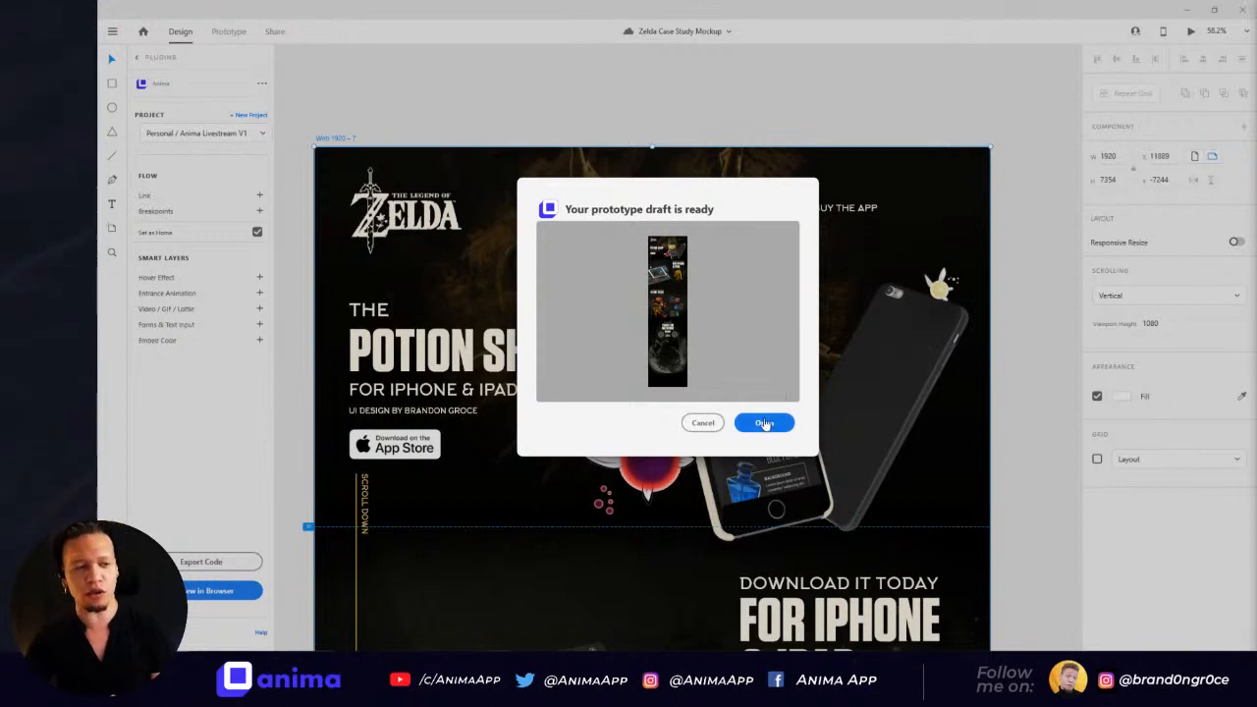
click(759, 424)
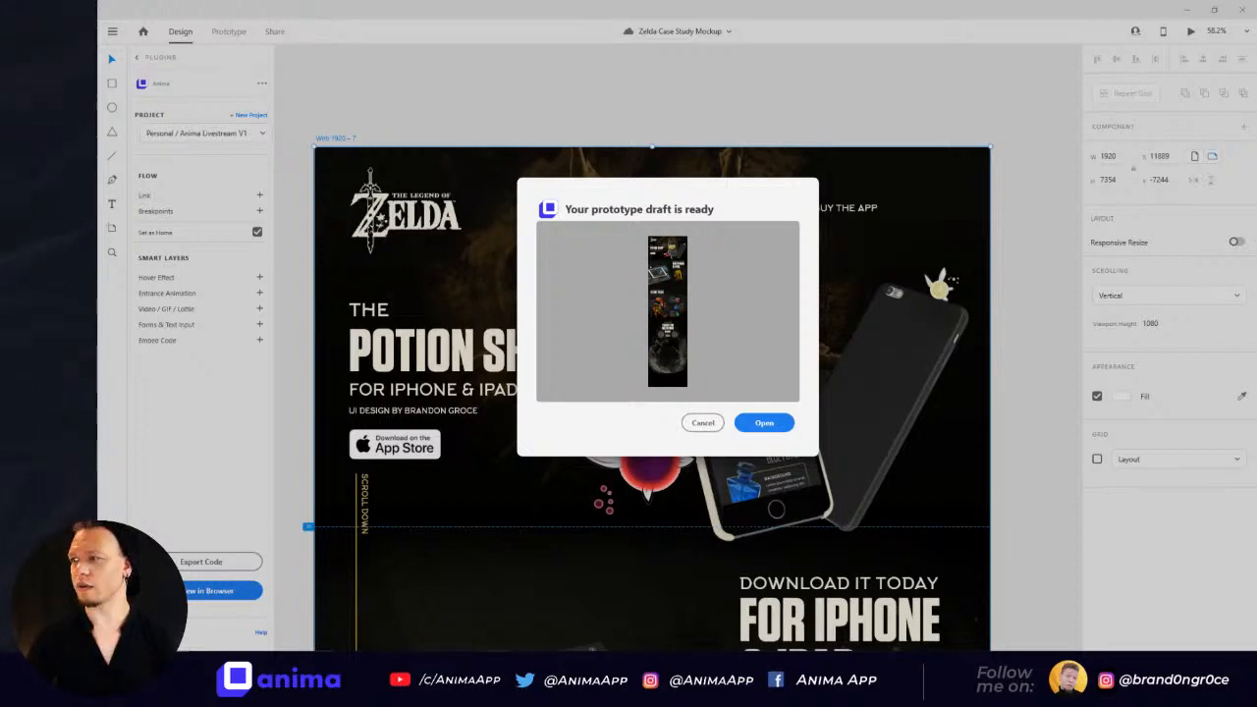
drag(923, 643, 560, 3)
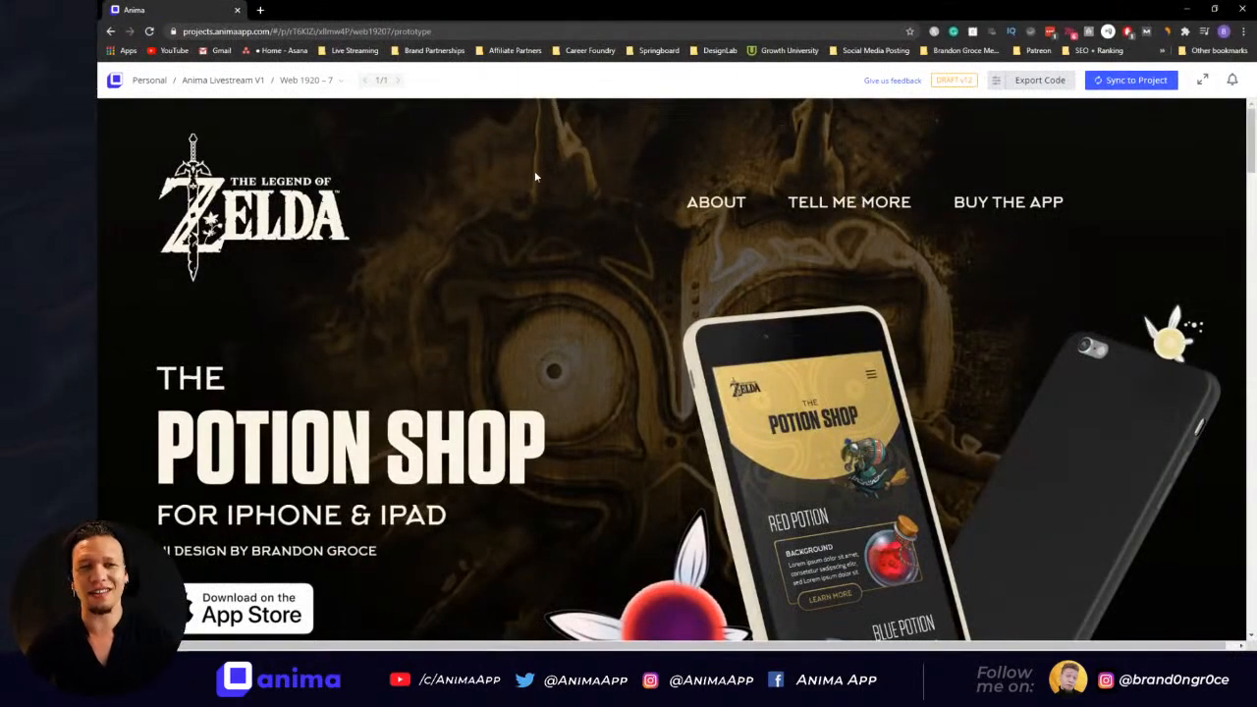
Step: Reload the draft preview and test the BUY THE APP link in the header
scroll(517, 369, down, 1)
scroll(521, 365, up, 1)
key(F5)
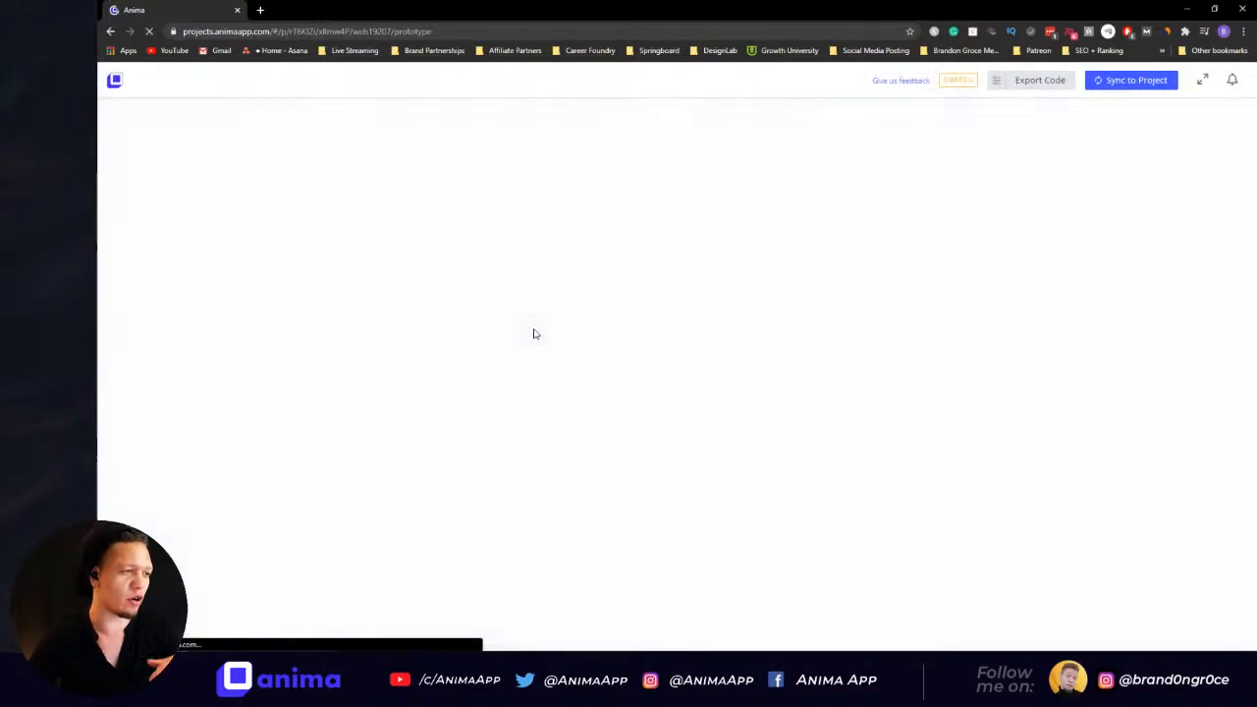
scroll(717, 356, down, 10)
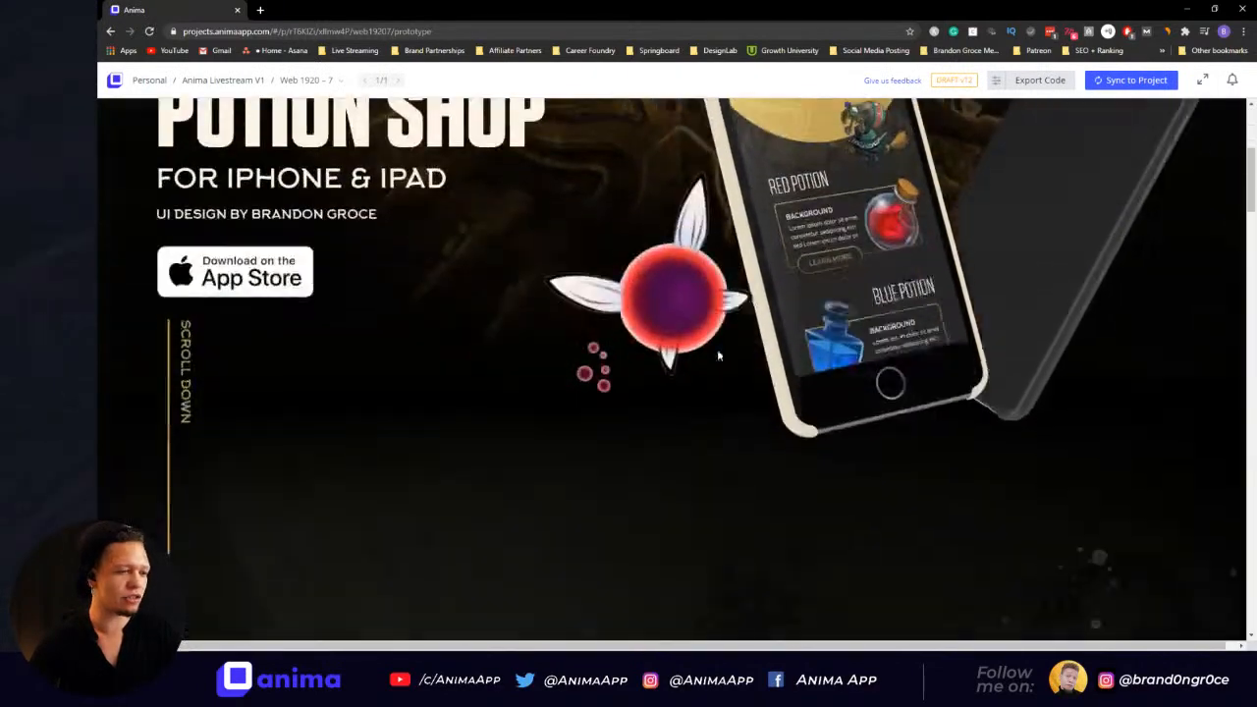
scroll(718, 356, up, 10)
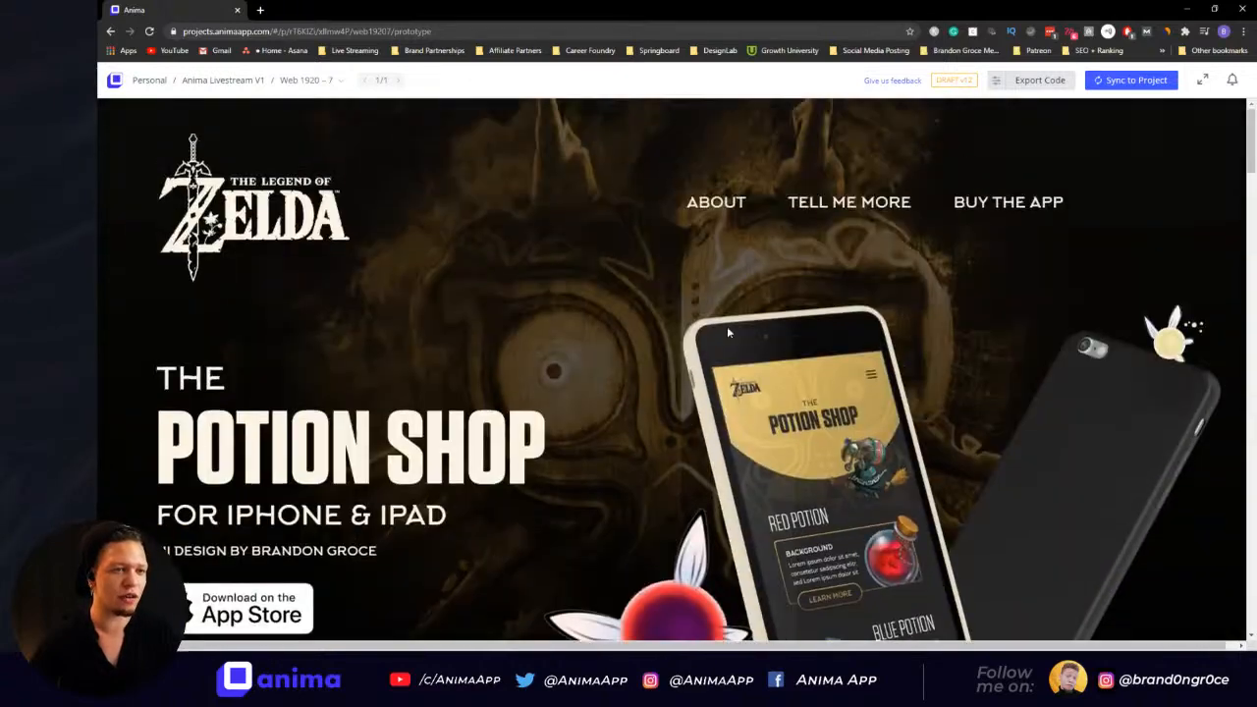
click(994, 205)
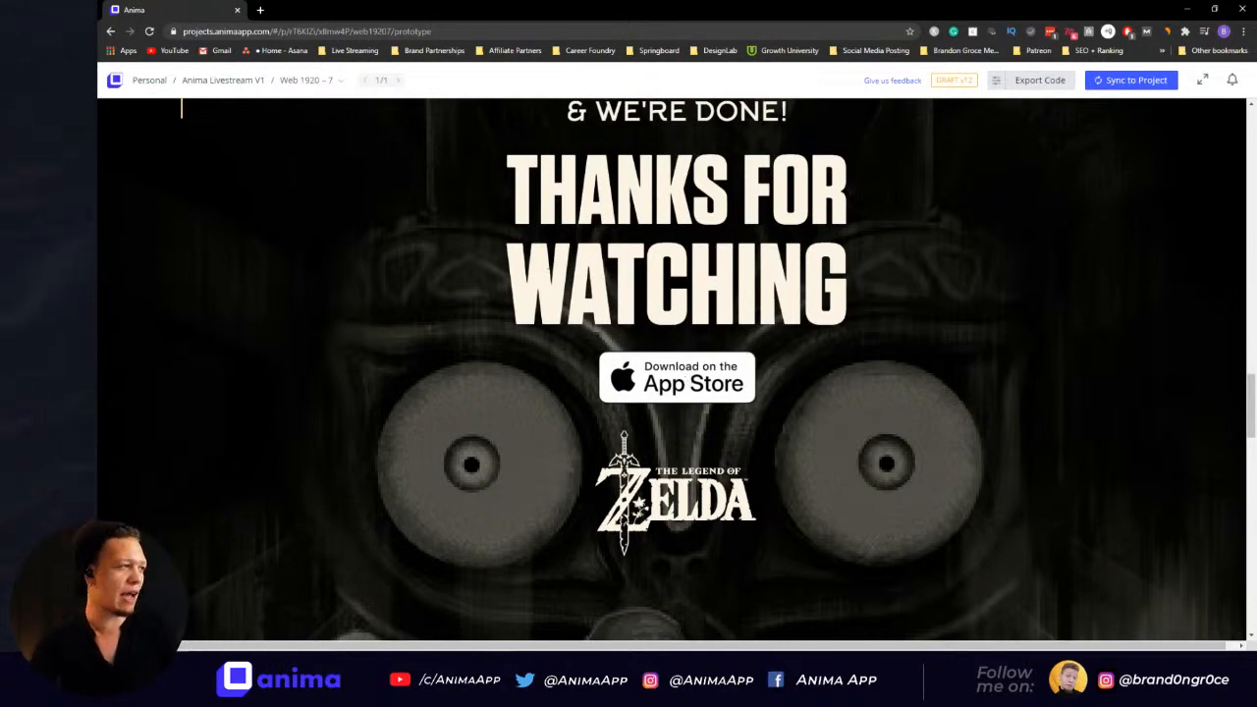
Step: Switch back to Adobe XD and dismiss the prototype draft dialog
key(alt+Tab)
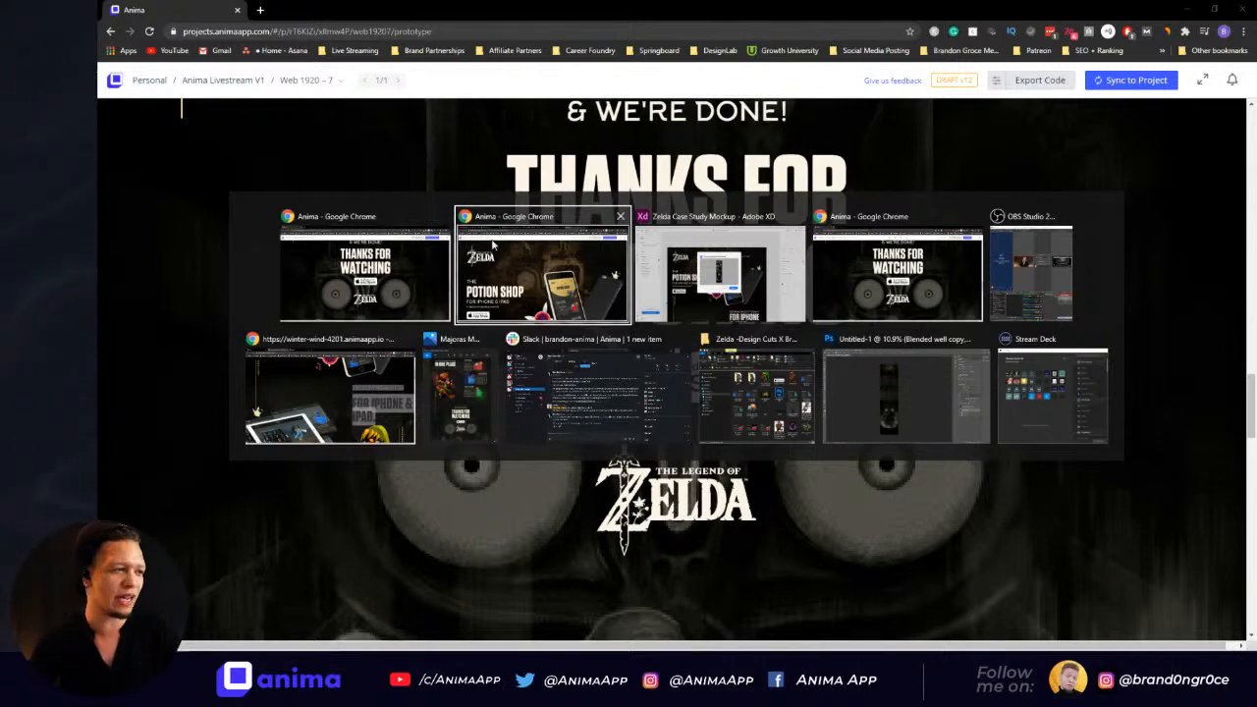
click(674, 287)
click(701, 423)
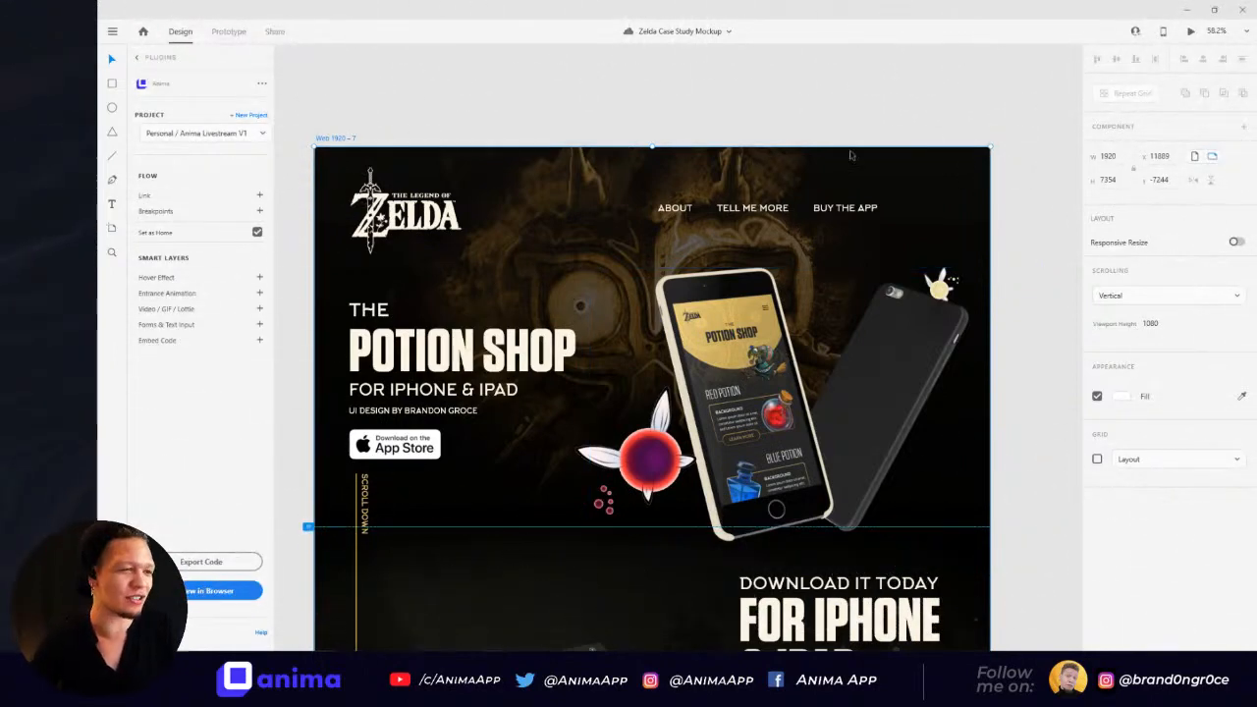
Step: Look over the Web 1920 – 7 artboard's sections, from the header to the THANKS FOR WATCHING ending
scroll(943, 442, down, 6)
scroll(957, 500, down, 3)
scroll(915, 370, down, 3)
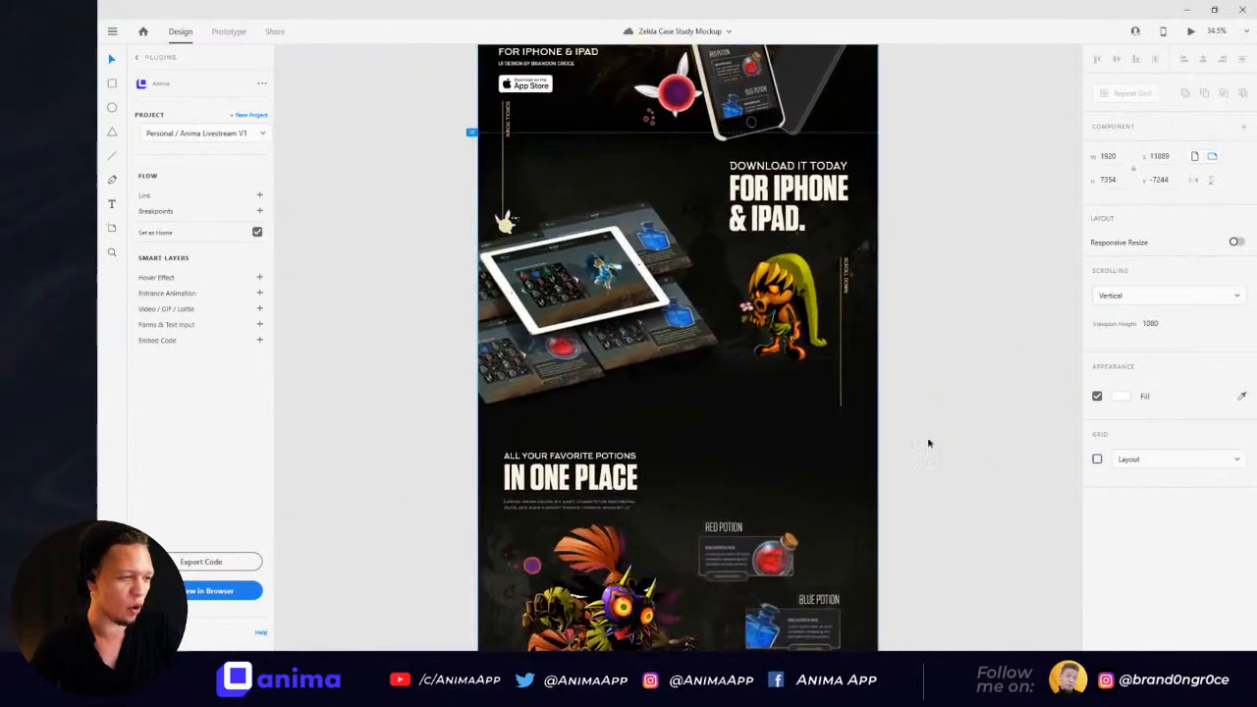
scroll(916, 370, down, 8)
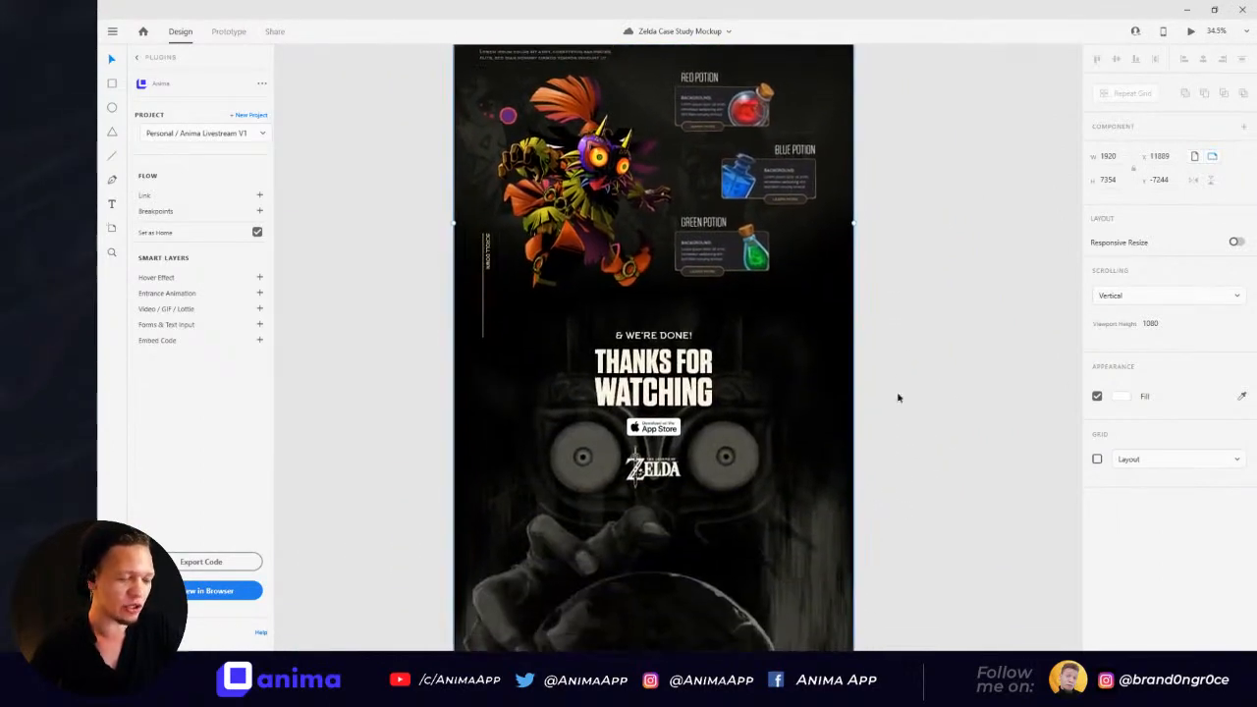
drag(892, 449, 904, 373)
drag(890, 488, 887, 280)
drag(903, 193, 865, 434)
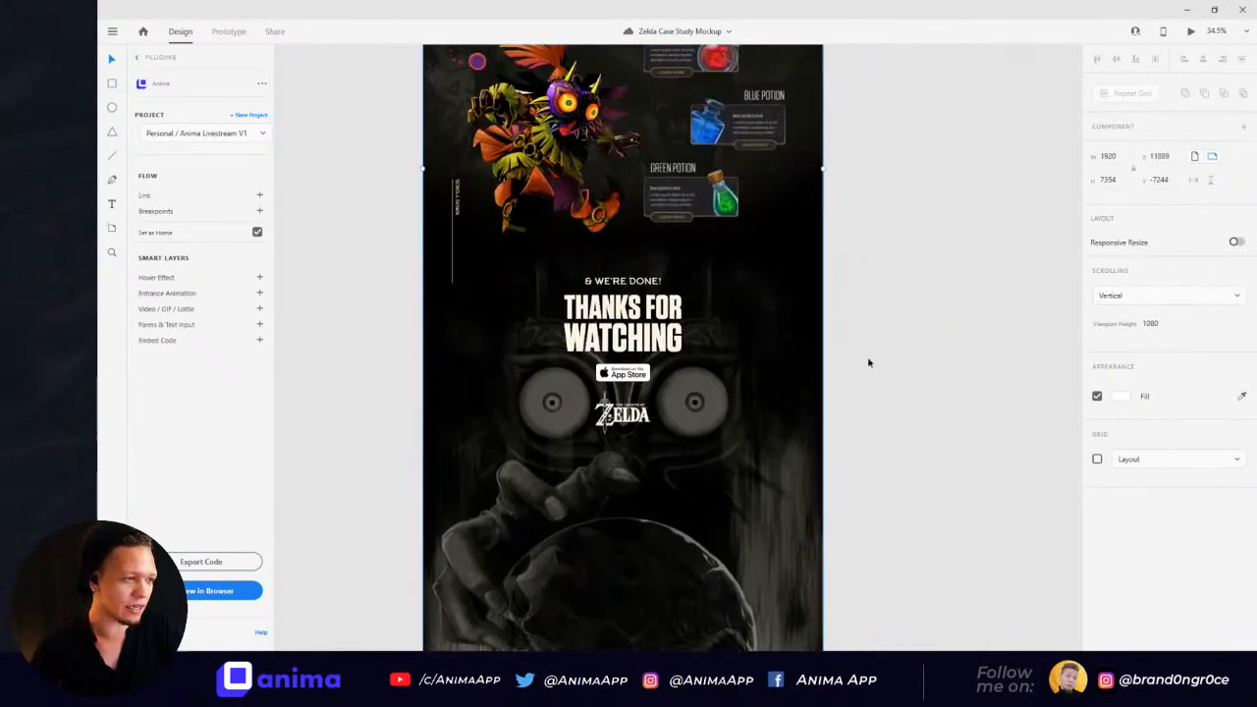
scroll(870, 258, up, 15)
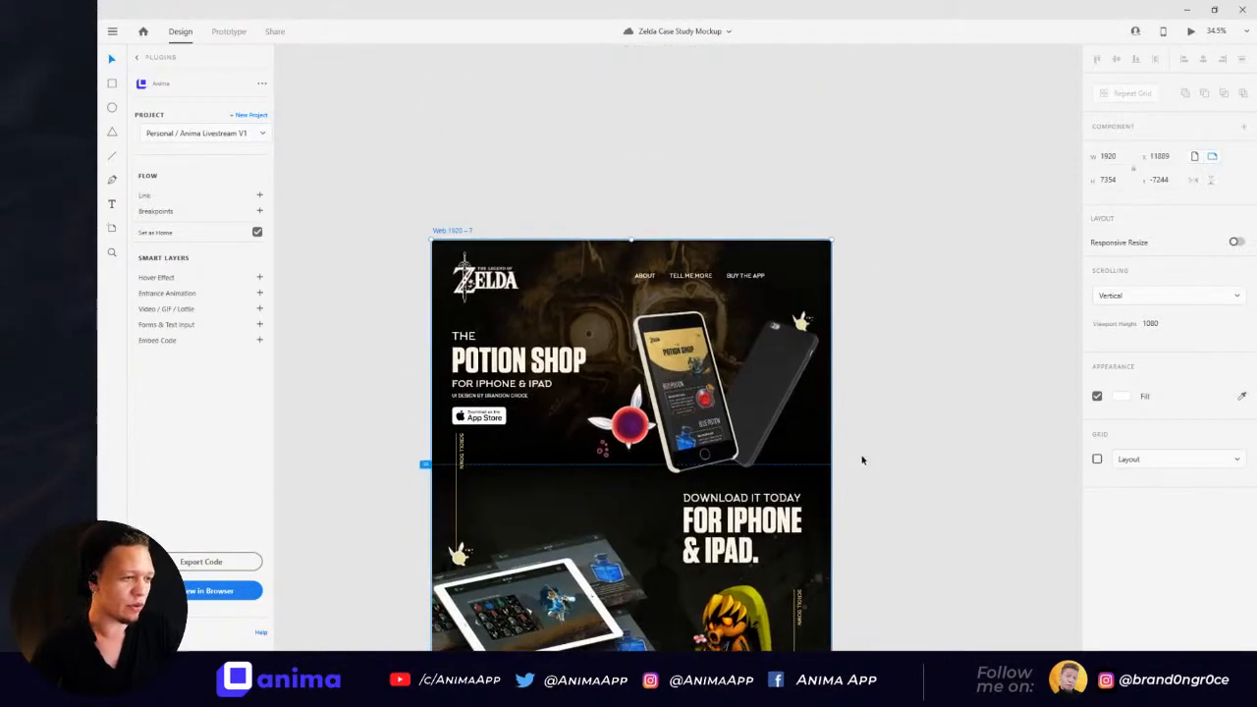
scroll(862, 460, up, 5)
scroll(684, 447, down, 3)
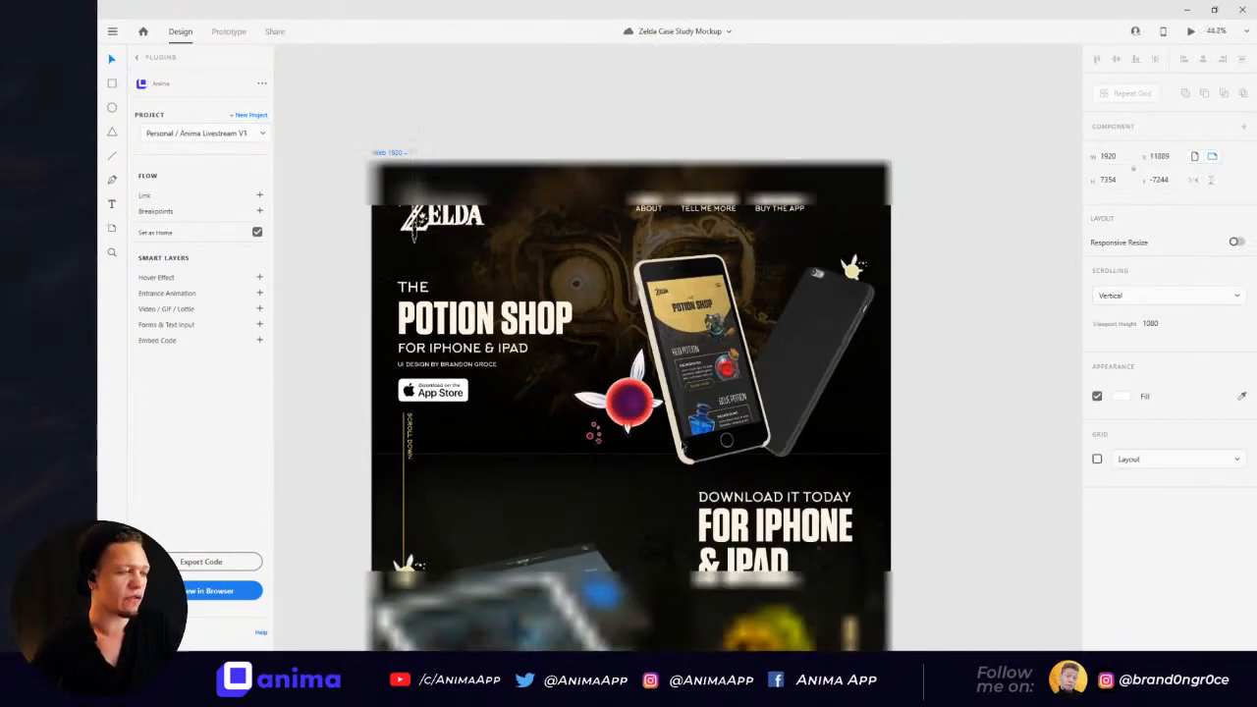
click(1010, 290)
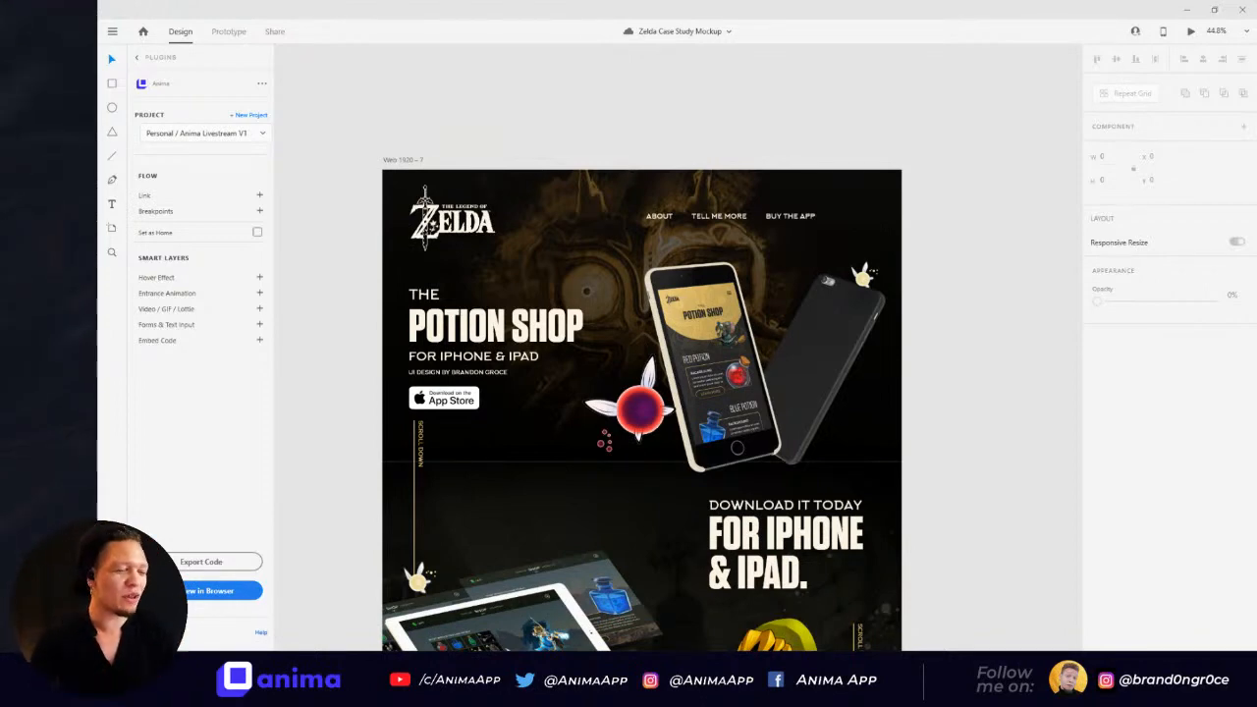
click(716, 340)
click(959, 247)
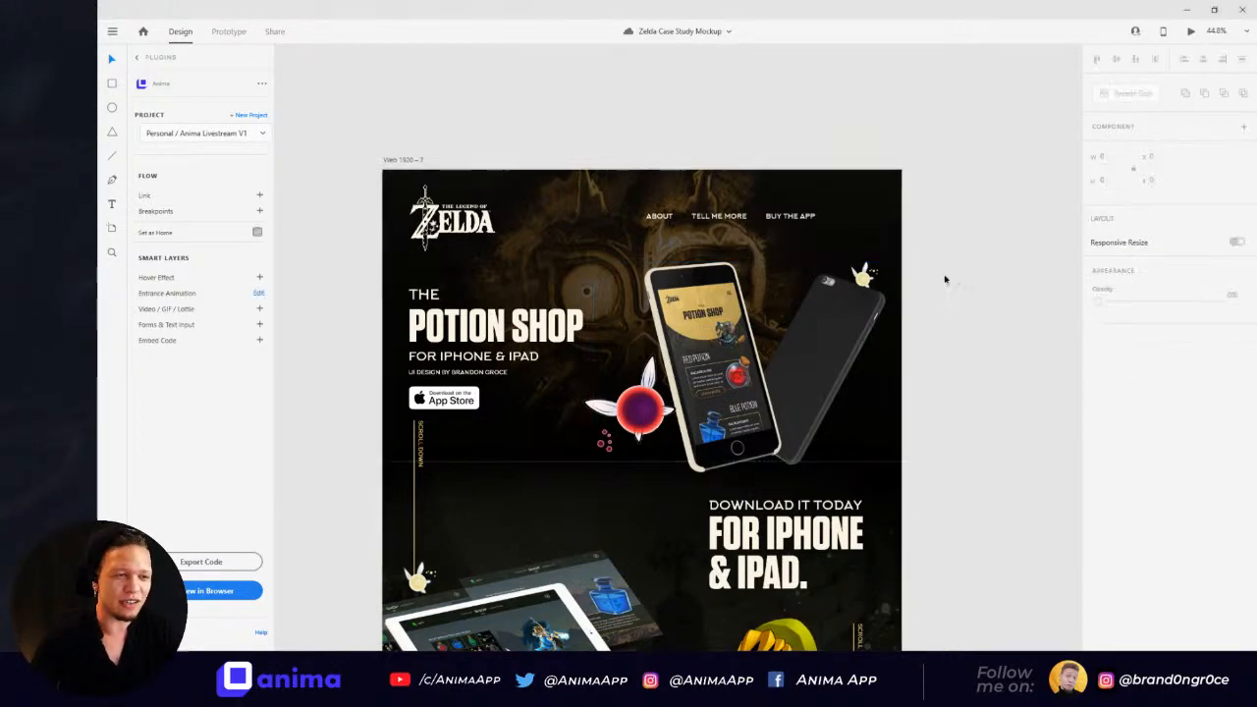
scroll(687, 334, down, 5)
scroll(687, 334, left, 1)
scroll(682, 326, down, 2)
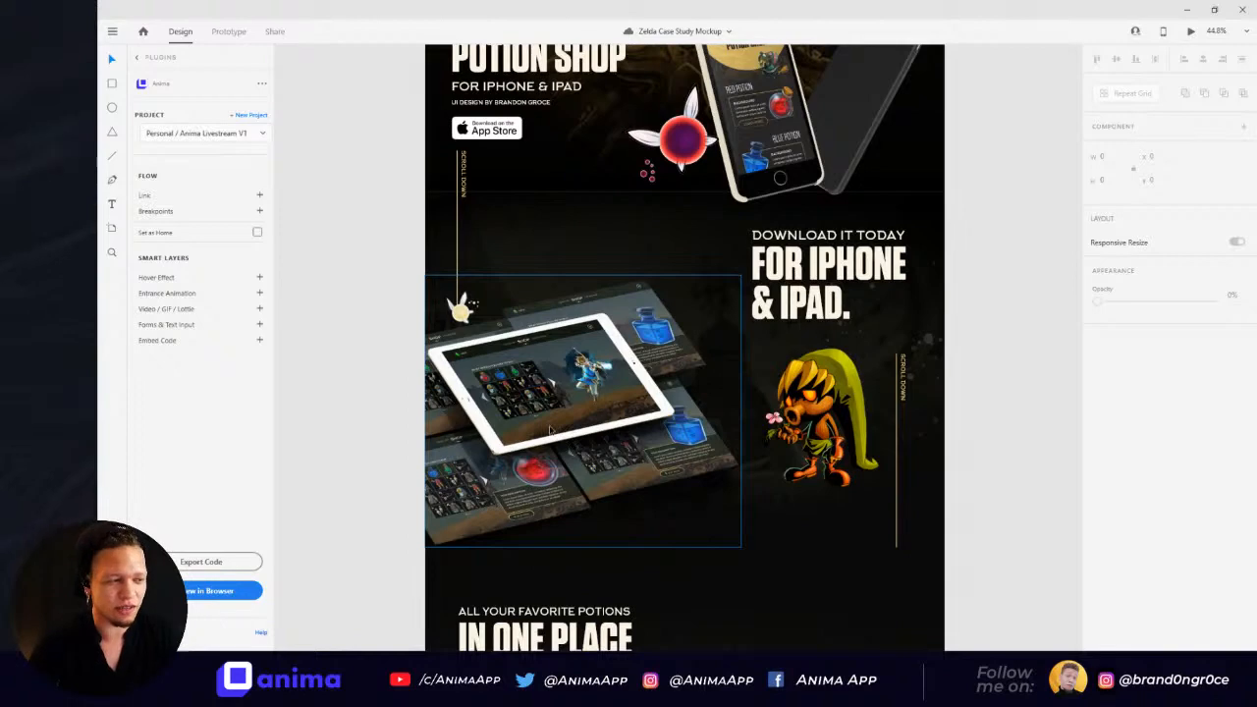
scroll(541, 443, down, 2)
scroll(541, 444, right, 1)
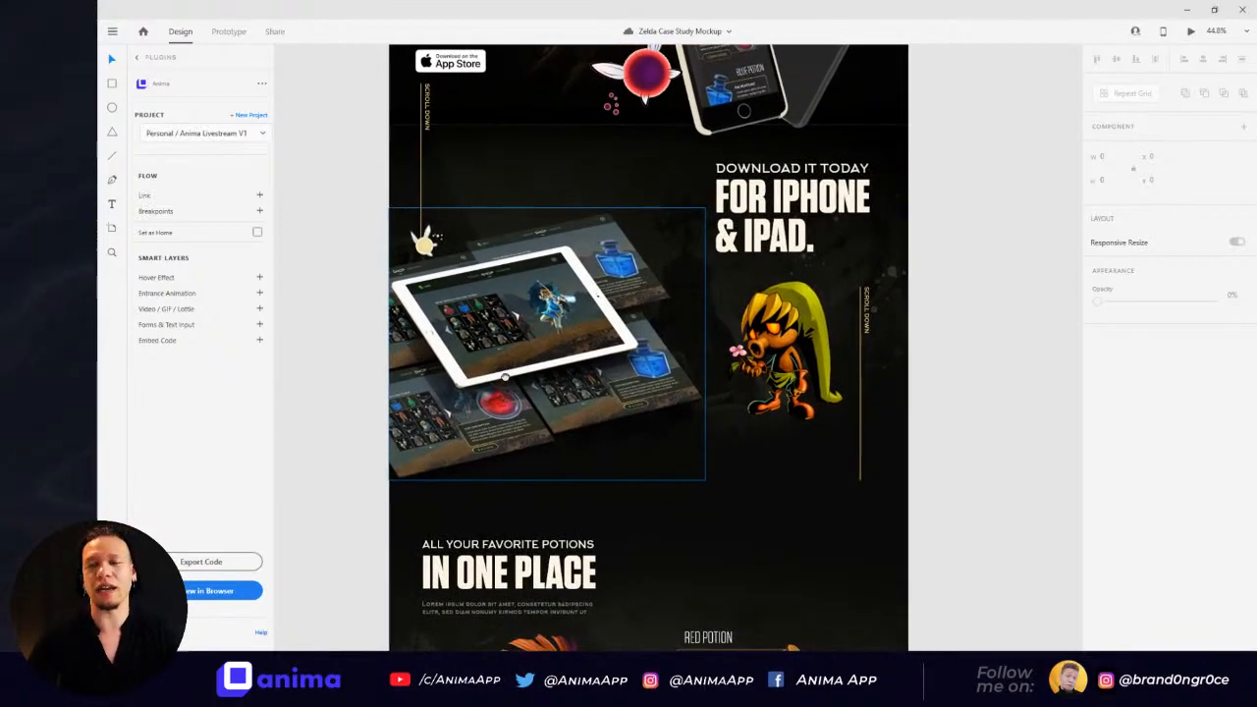
scroll(504, 376, up, 1)
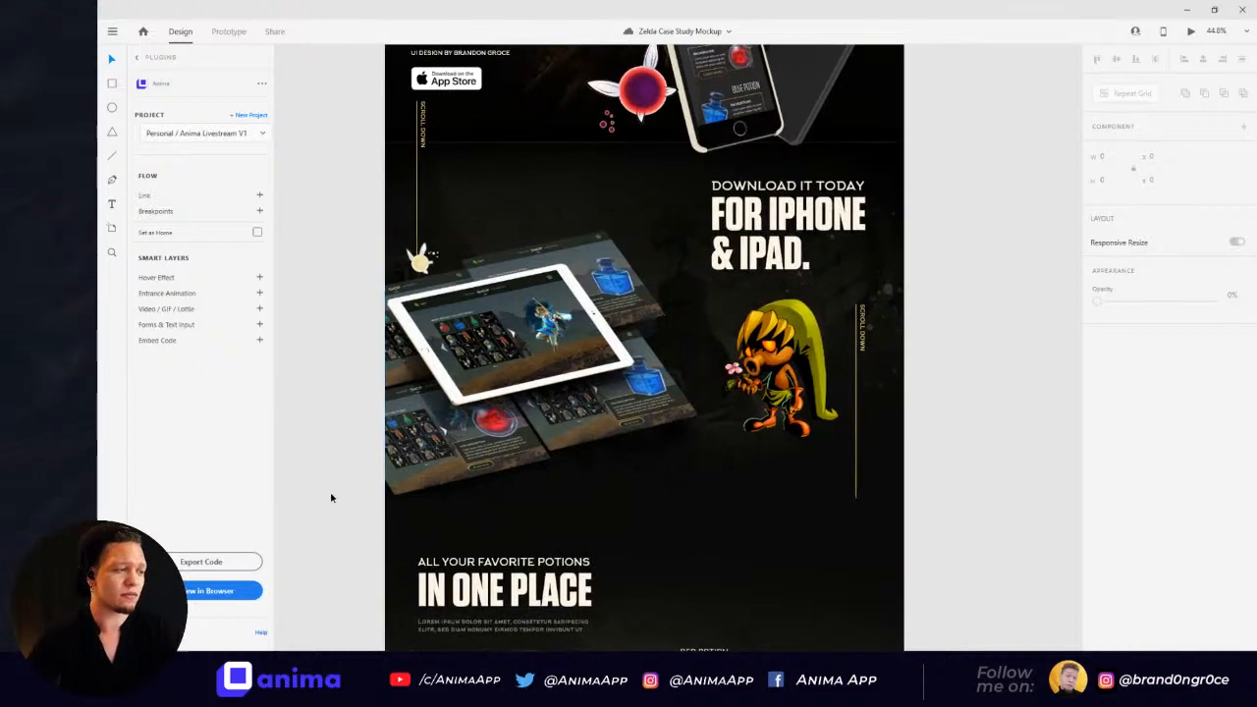
Step: Find the Anima plugin in the plugin marketplace by searching for "anima", view its details page, and close the marketplace
click(137, 60)
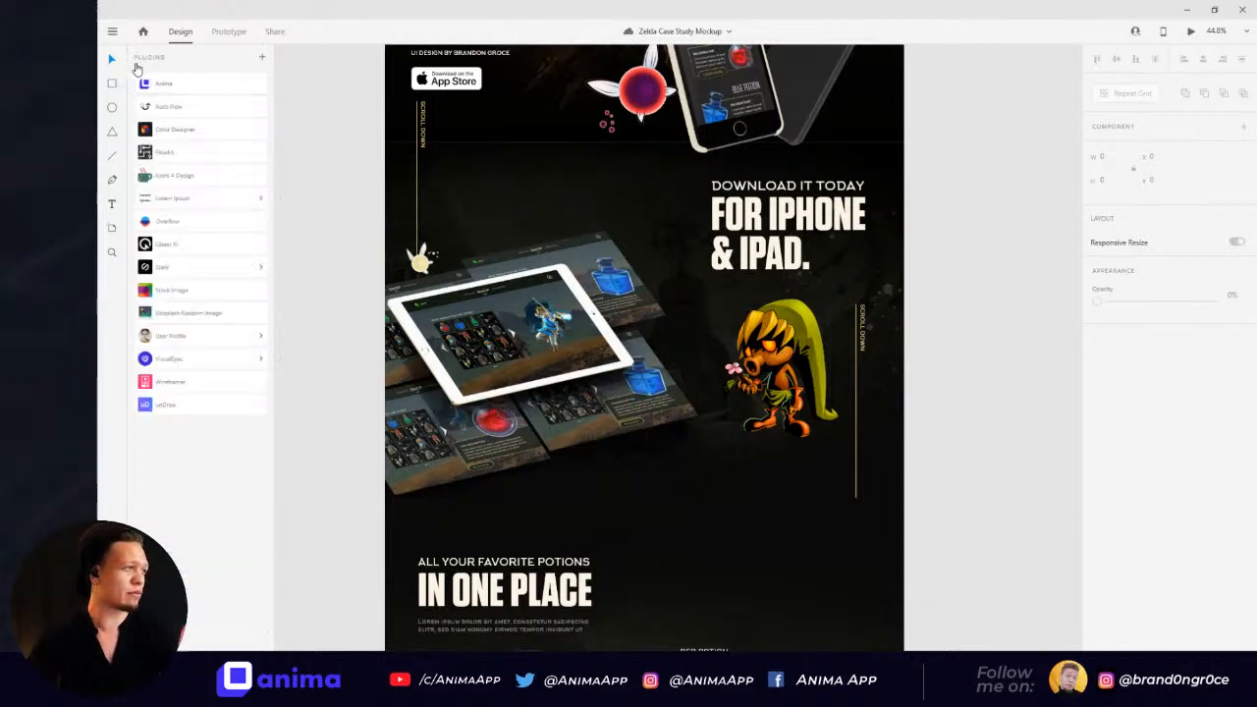
click(111, 30)
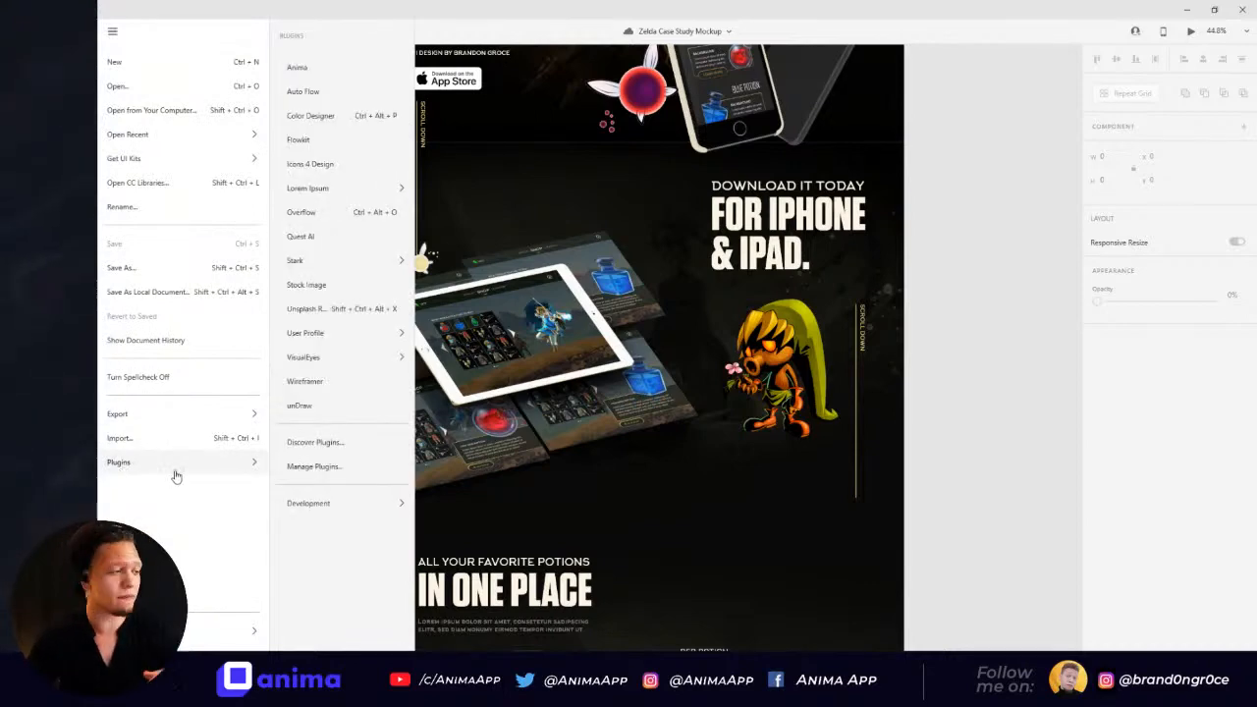
click(314, 444)
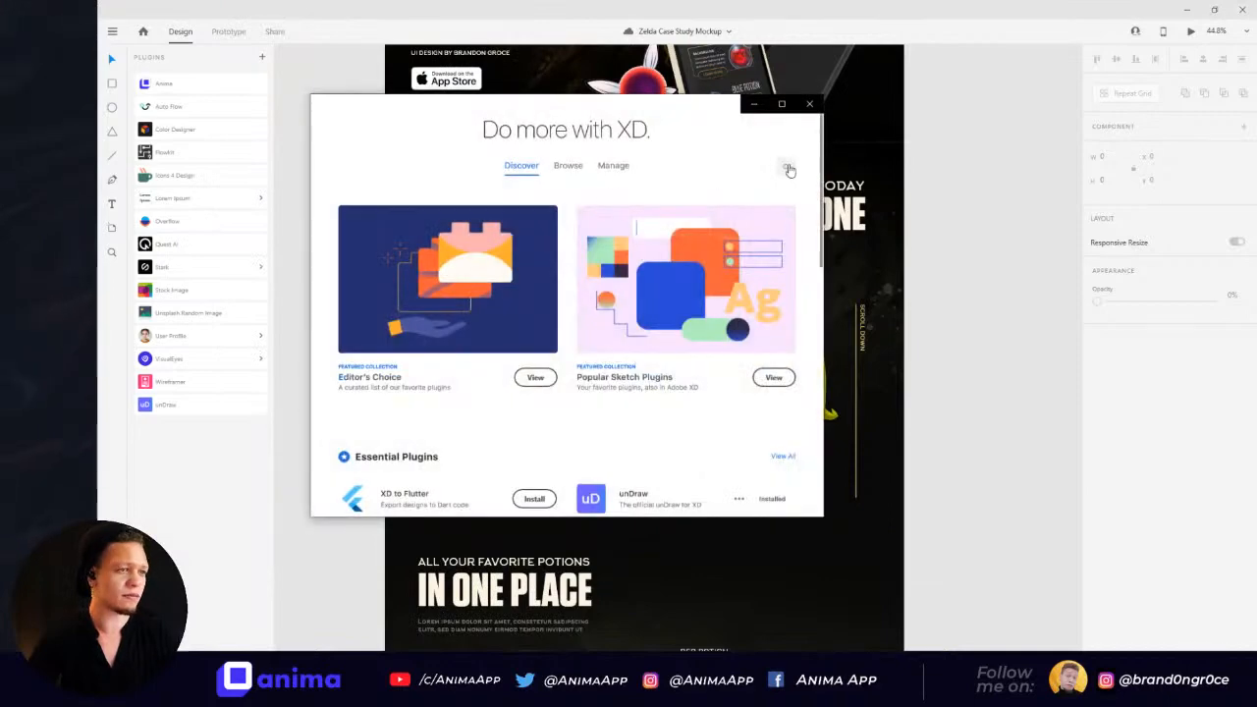
click(786, 169)
text(anima)
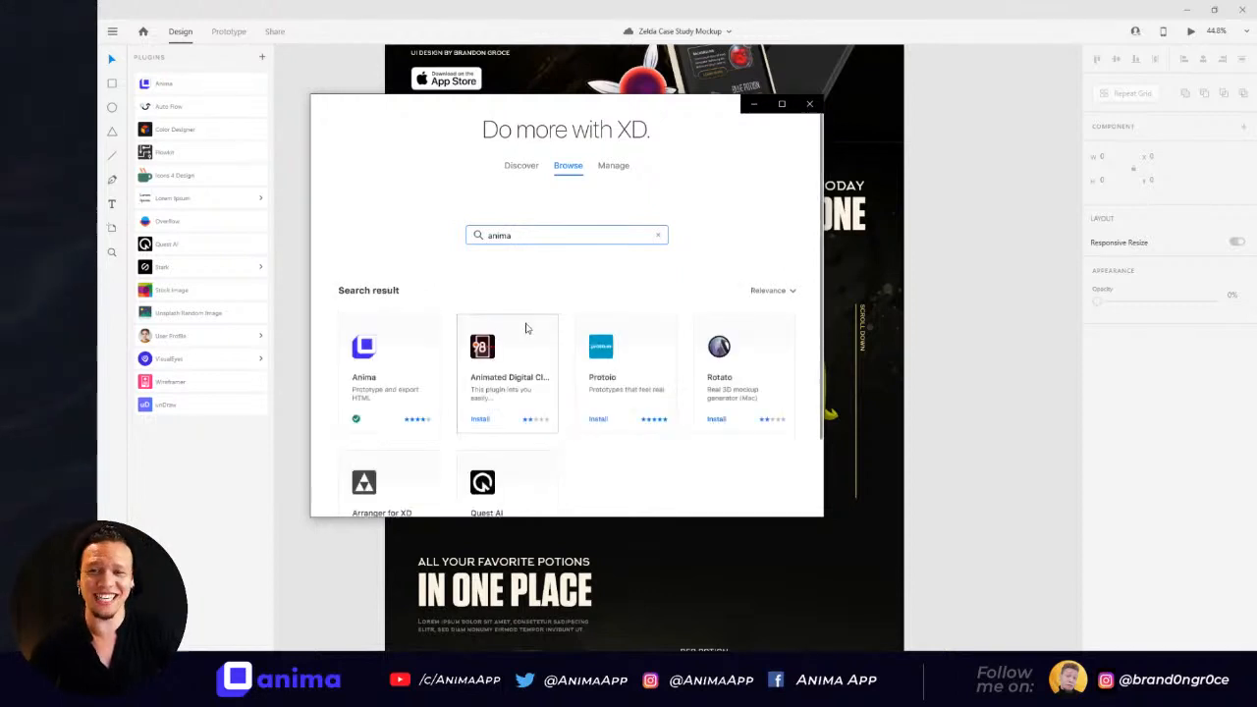
click(397, 366)
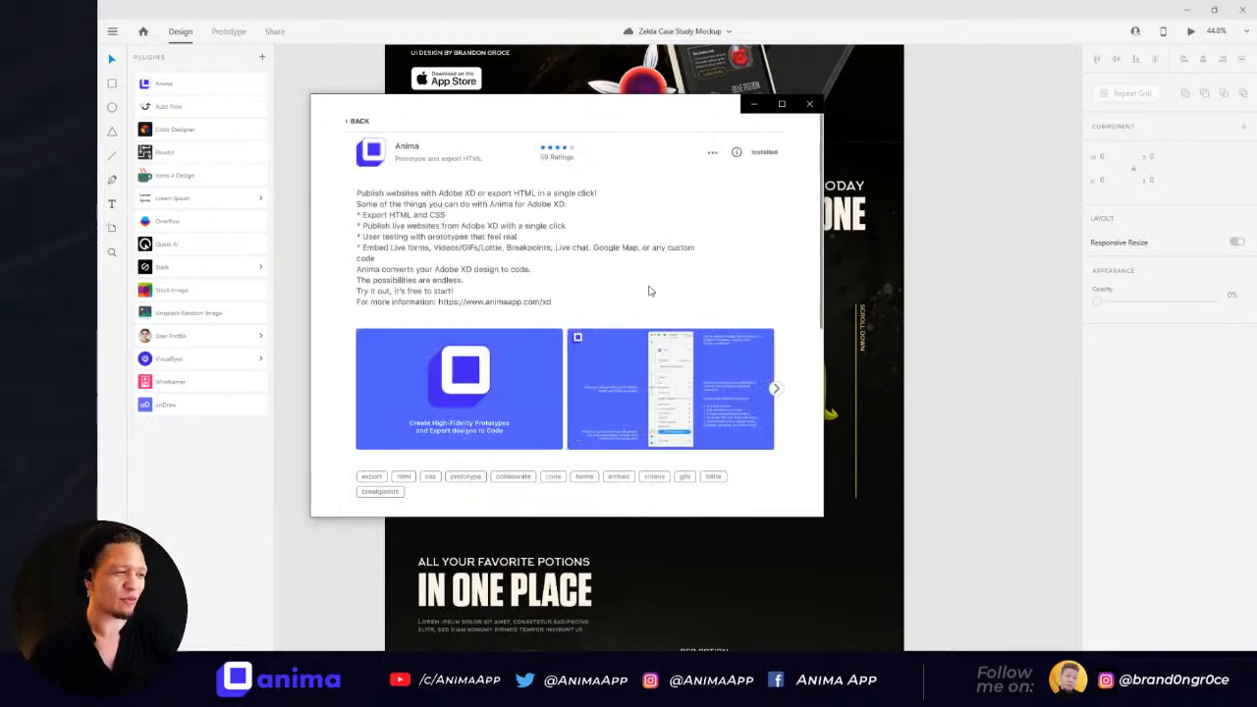
click(809, 103)
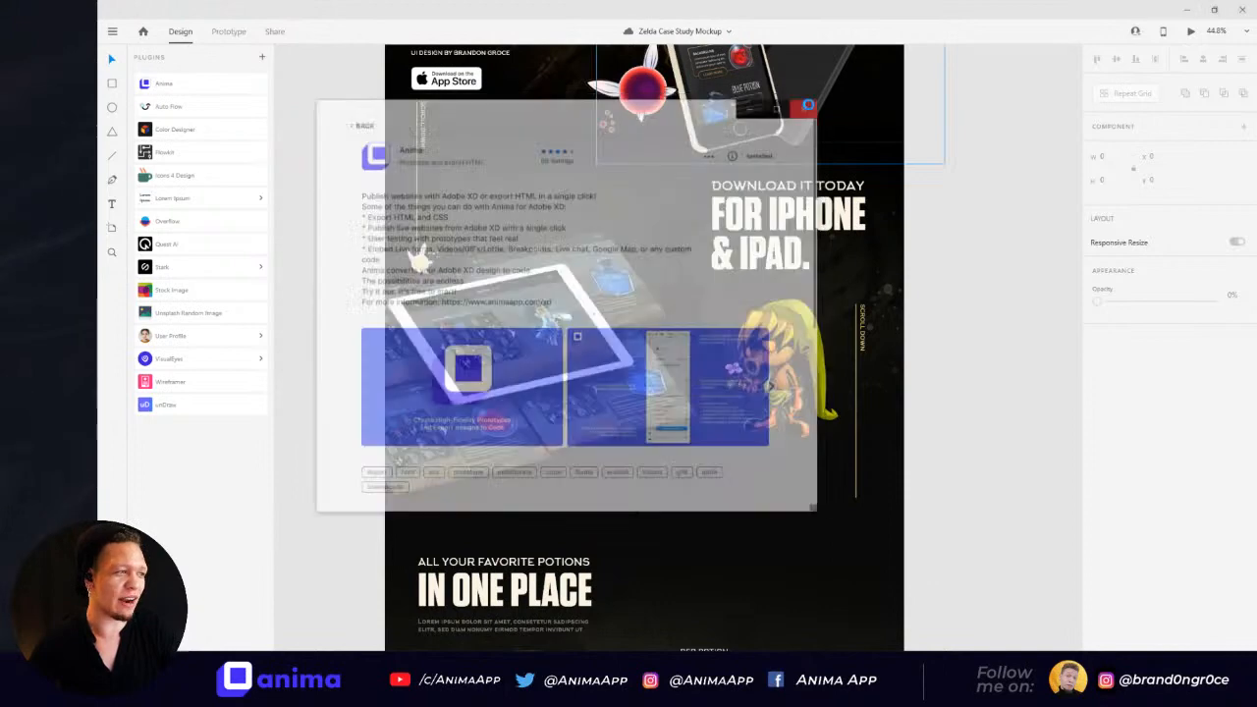
Step: Select the THE text above the POTION SHOP title in the header section and open the Anima plugin
scroll(666, 229, up, 6)
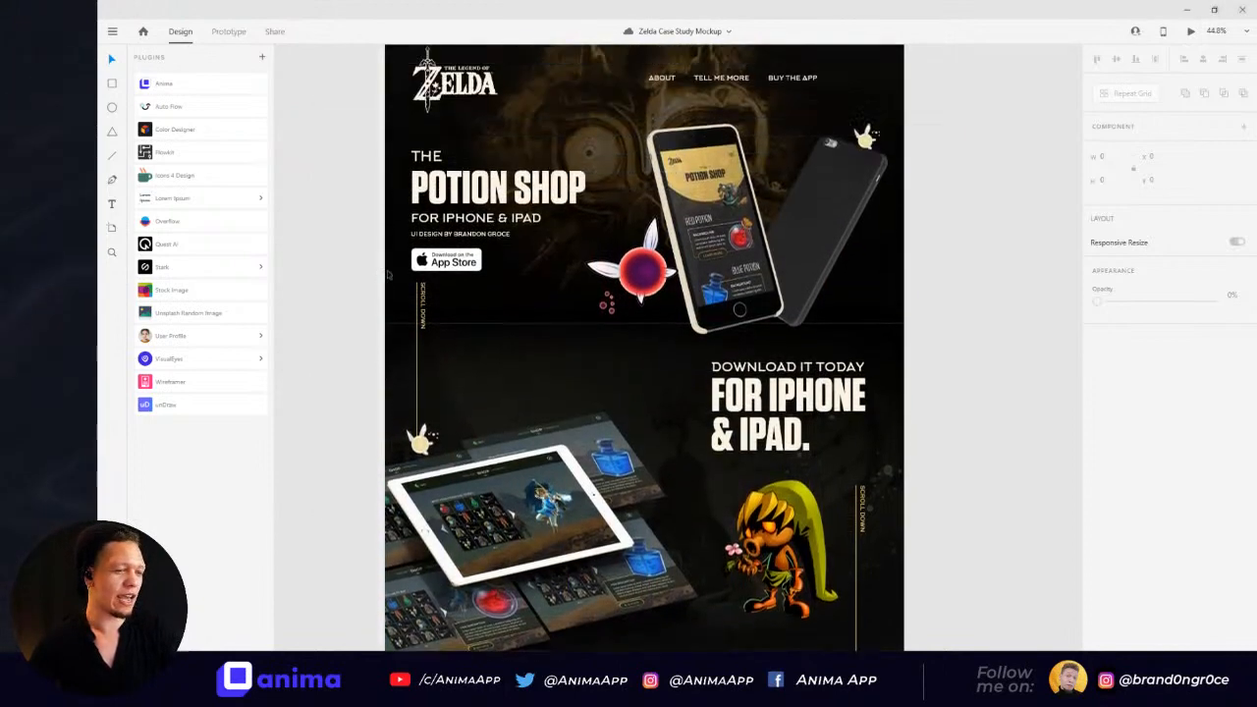
scroll(667, 228, down, 1)
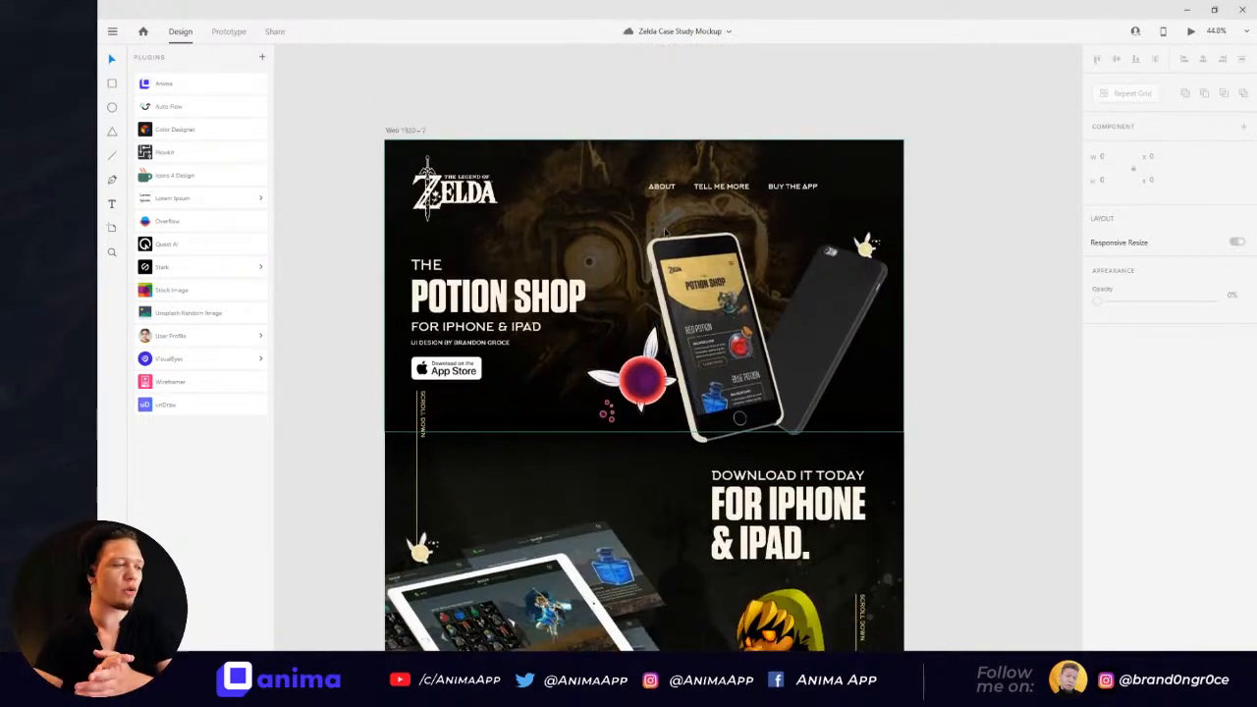
click(426, 266)
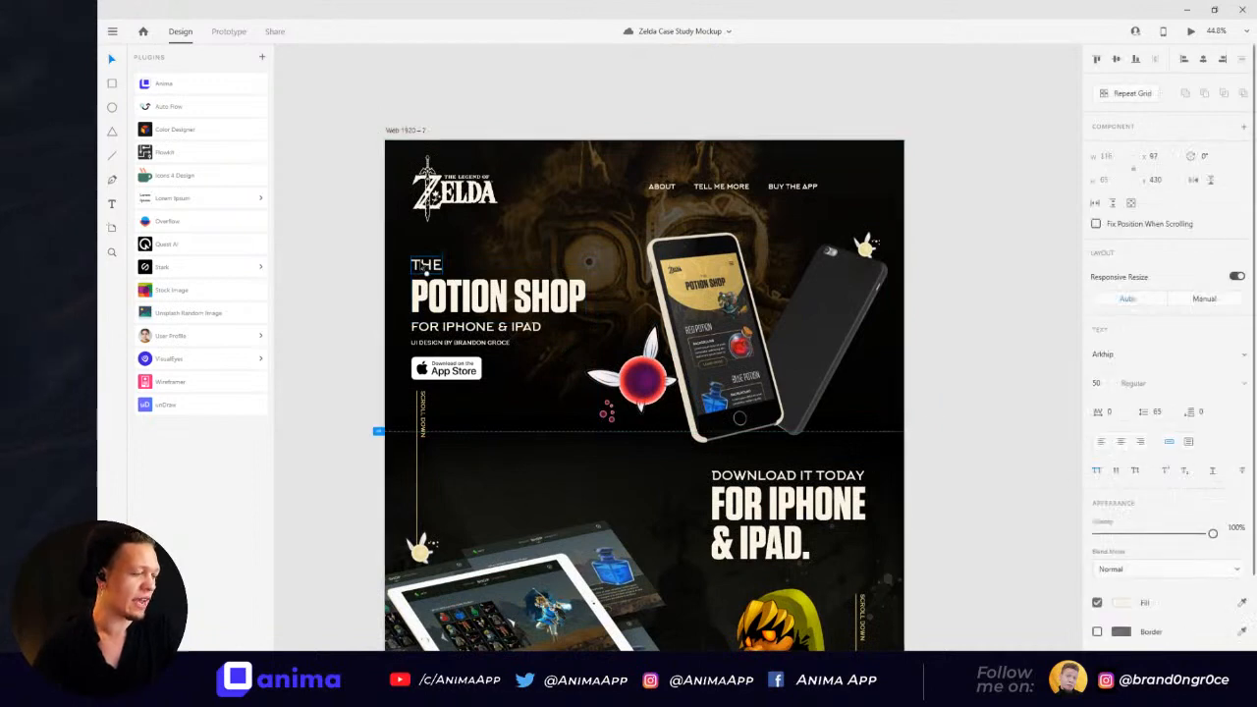
click(179, 87)
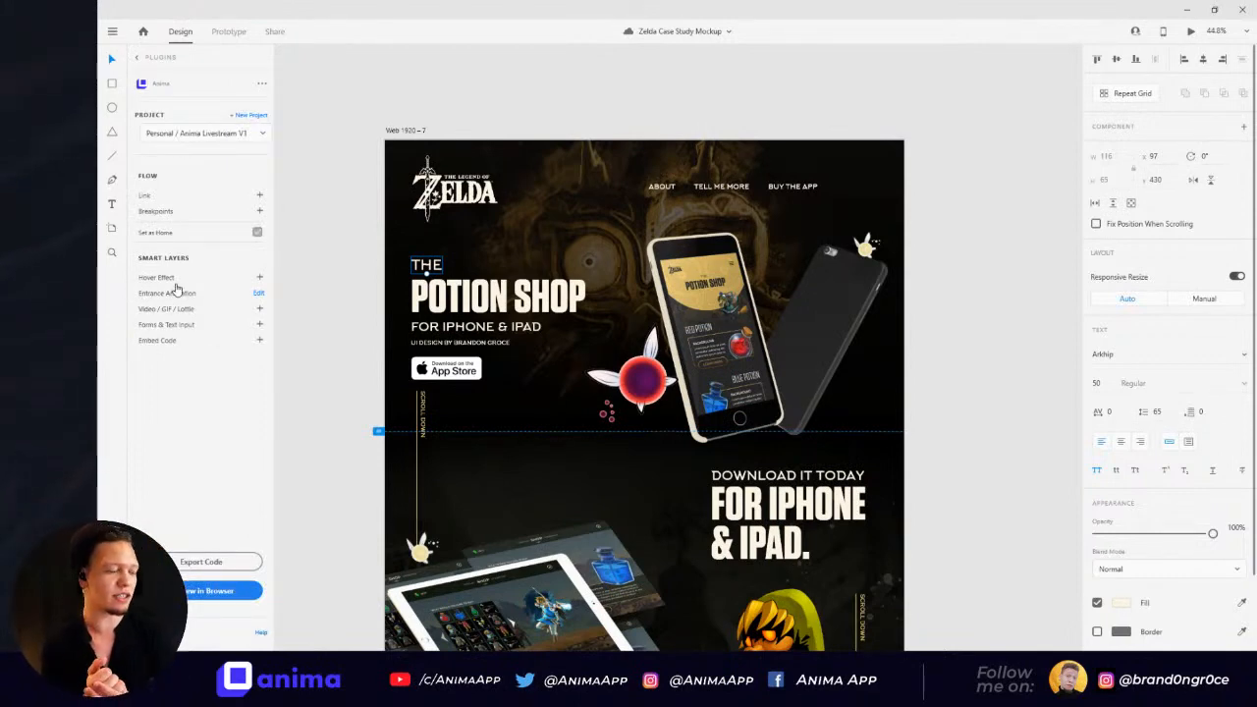
Step: Draw a rectangle about 1118 × 906 over the header section, covering most of the phone mockup
key(r)
drag(491, 239, 792, 481)
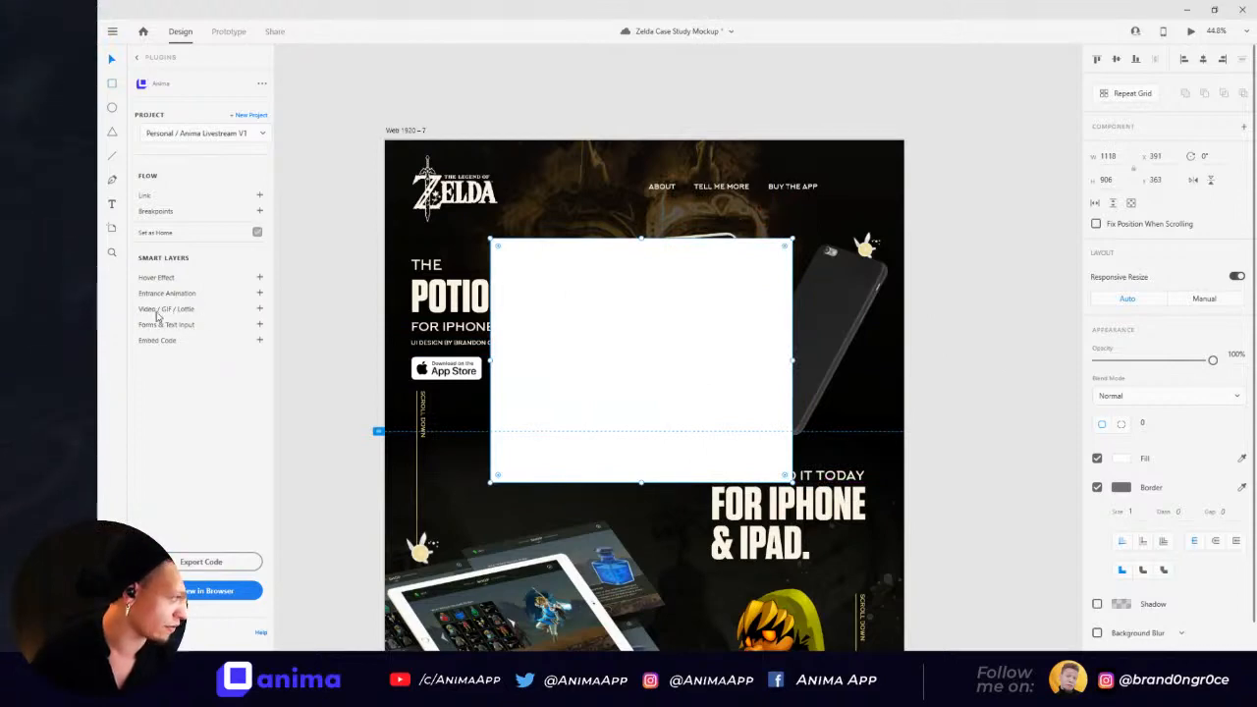
Step: Attach a Giphy GIF URL to the rectangle as an Anima Video / GIF / Lottie layer with Autoplay, Loop, No Controls and Cover (Fill shape) enabled
click(259, 310)
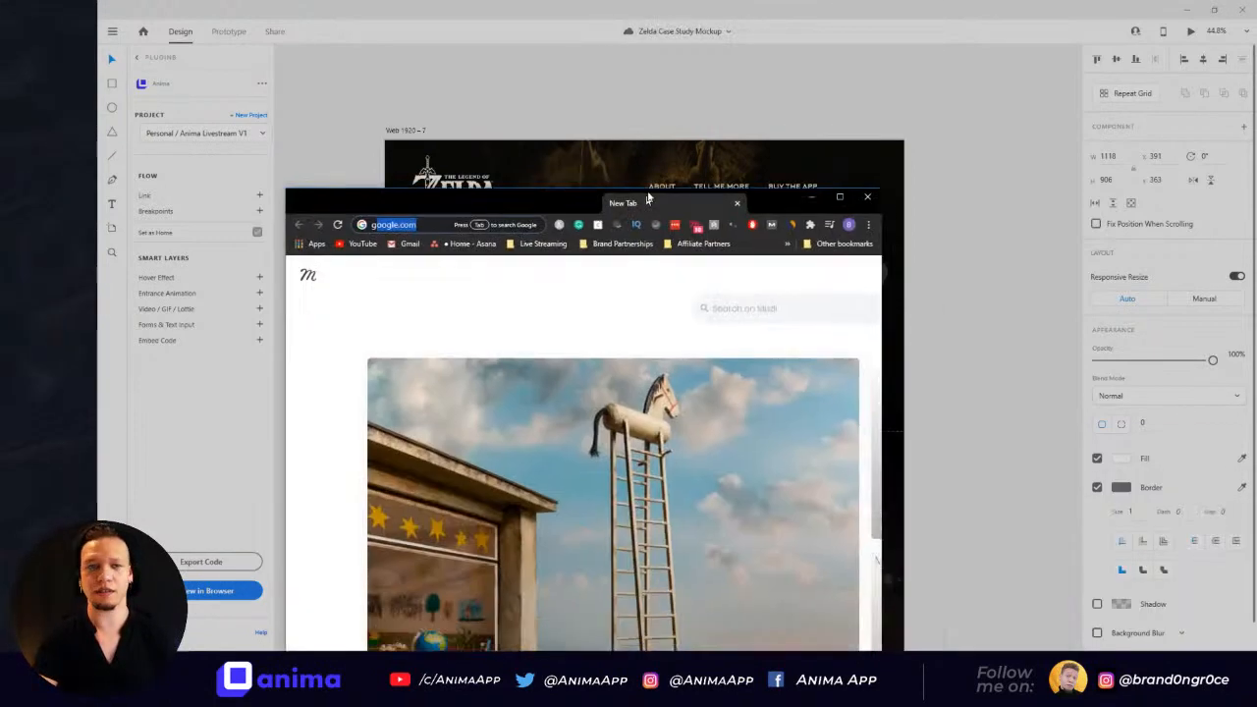
drag(648, 197, 660, 175)
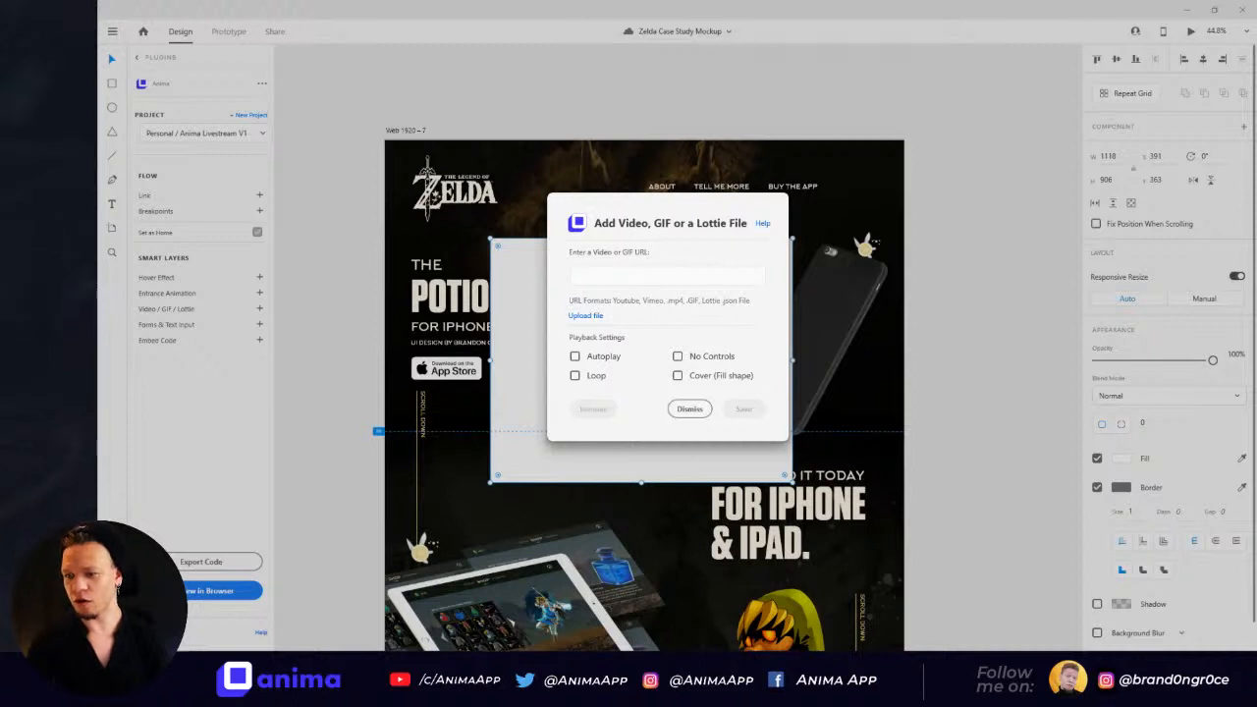
click(588, 275)
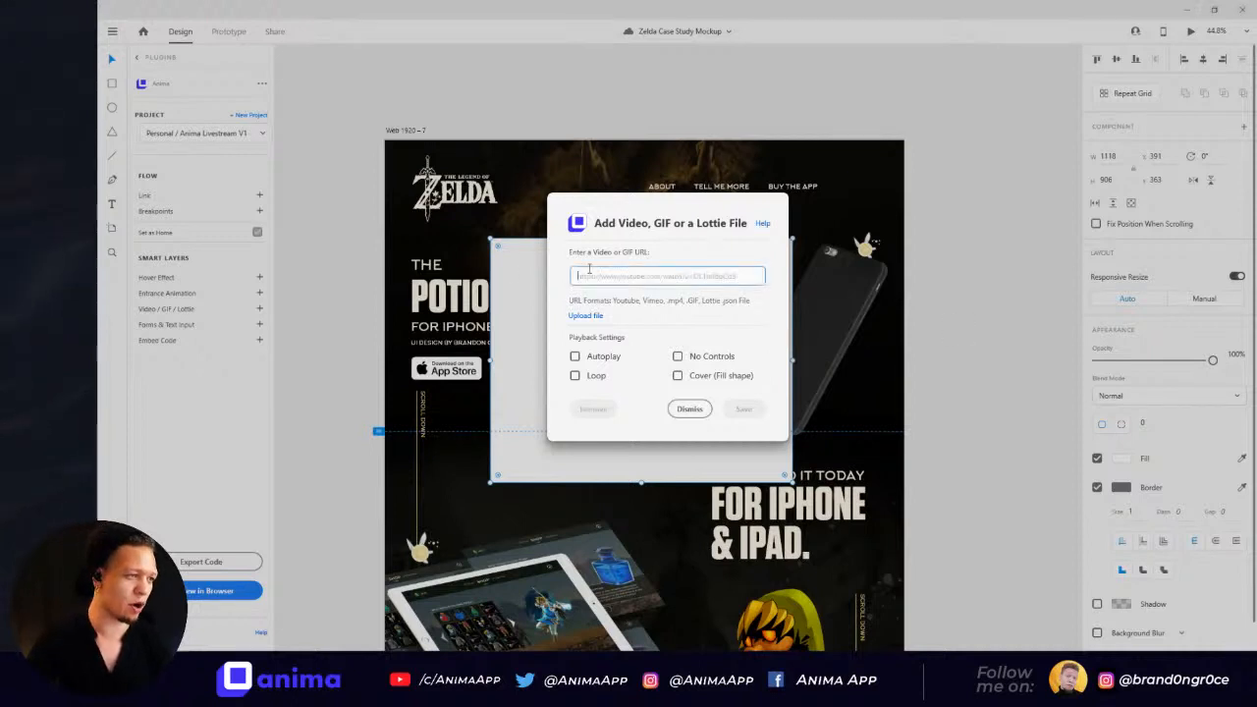
text(https://media.giphy.com/media/c9mgTPVYW4qoW/giphy.gif)
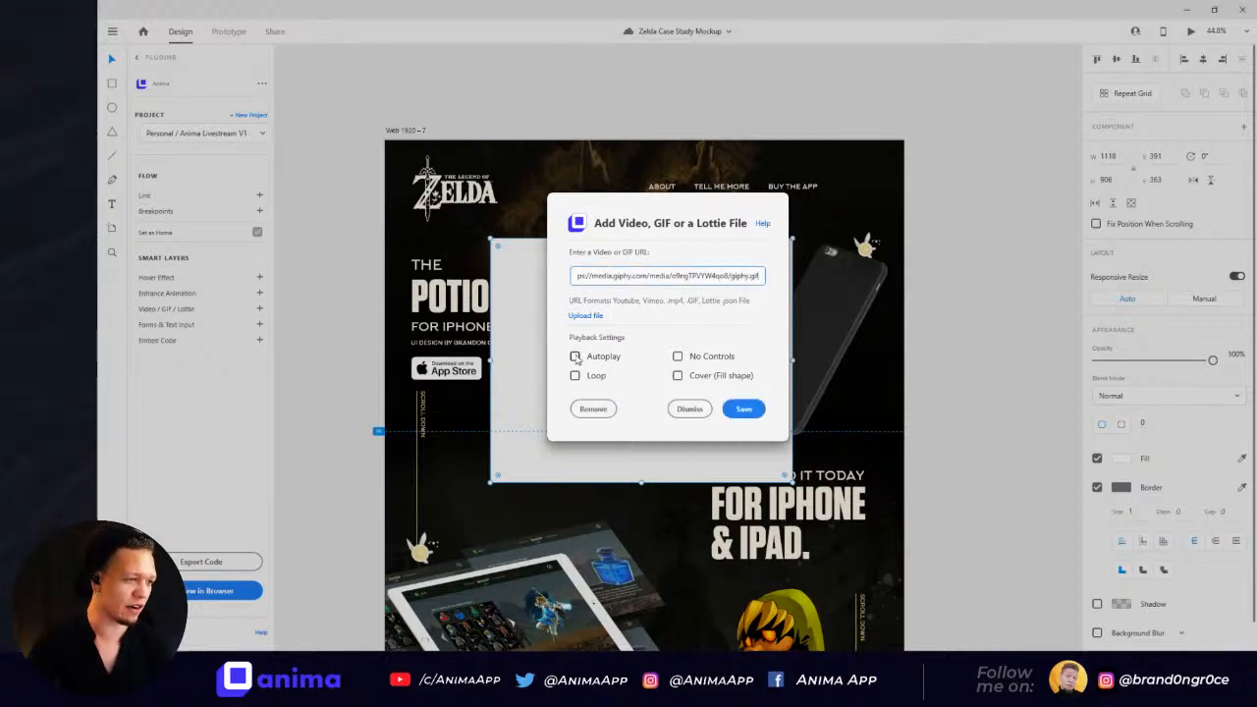
click(575, 356)
click(575, 375)
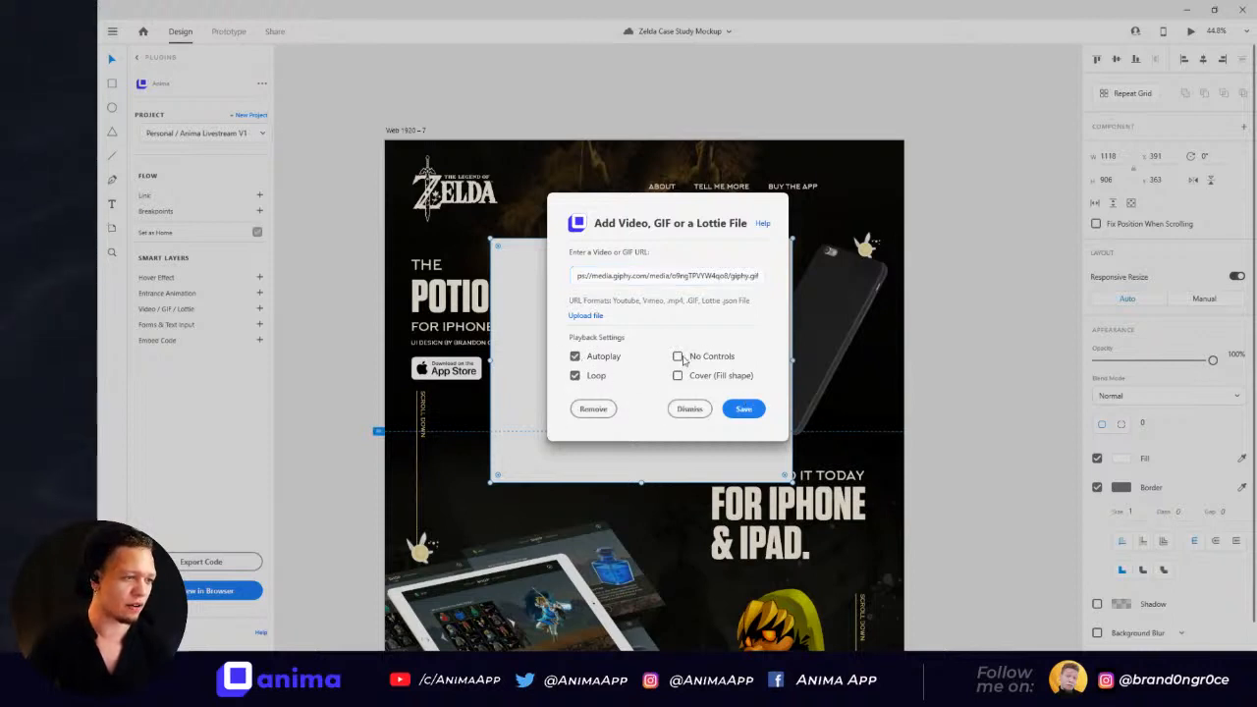
click(678, 357)
click(678, 375)
click(750, 410)
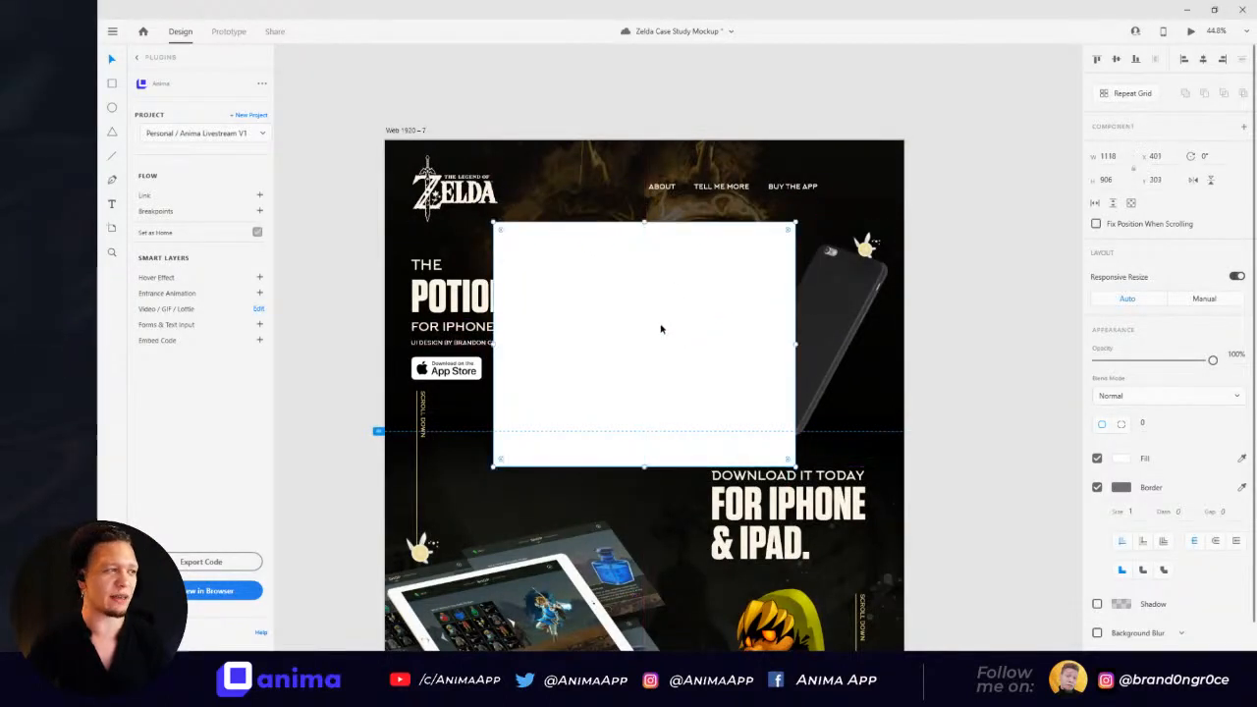
Step: Preview the page draft in the browser to check the GIF in the header section, and return to the design without the draft prompt
click(213, 591)
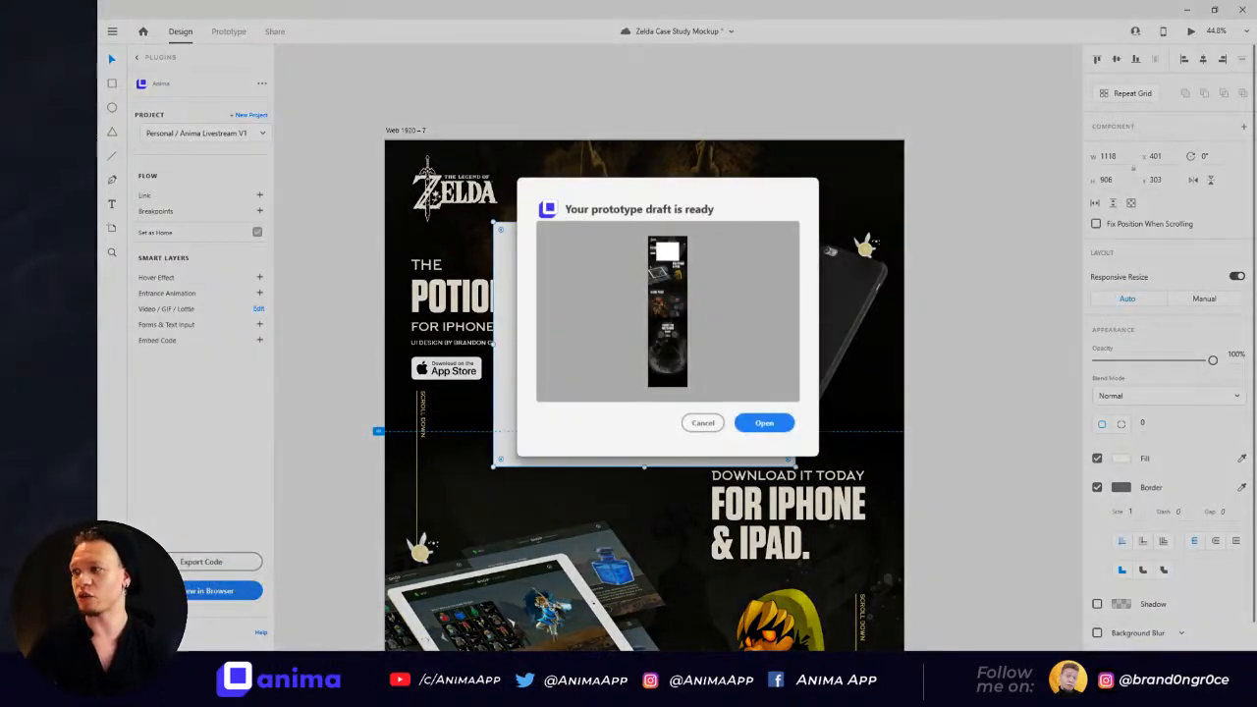
click(773, 430)
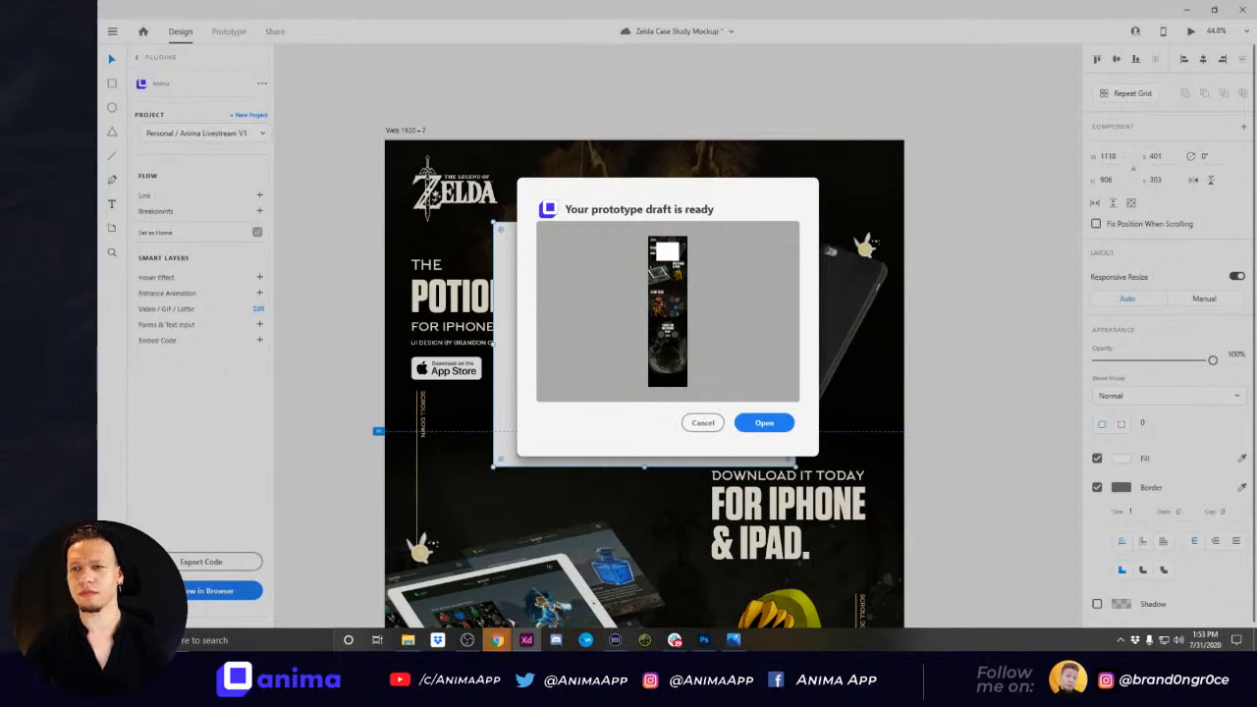
drag(803, 628, 707, 2)
scroll(656, 409, down, 3)
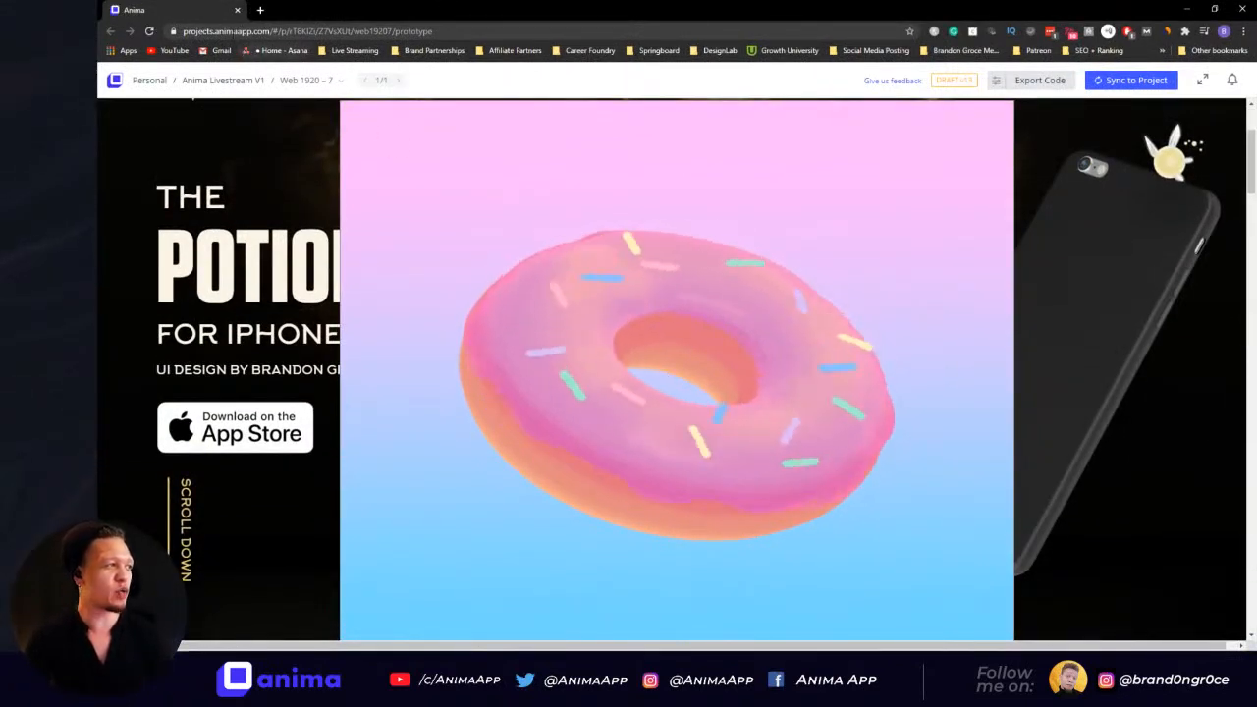
scroll(541, 413, down, 2)
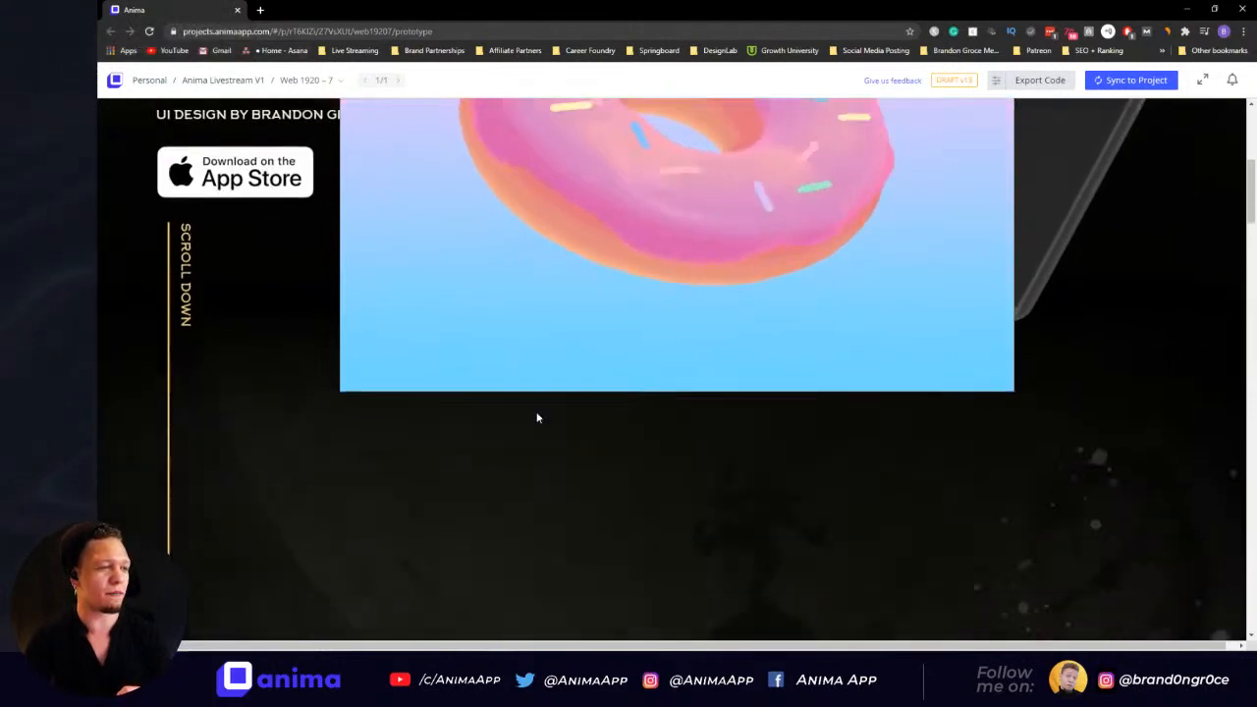
scroll(510, 316, up, 2)
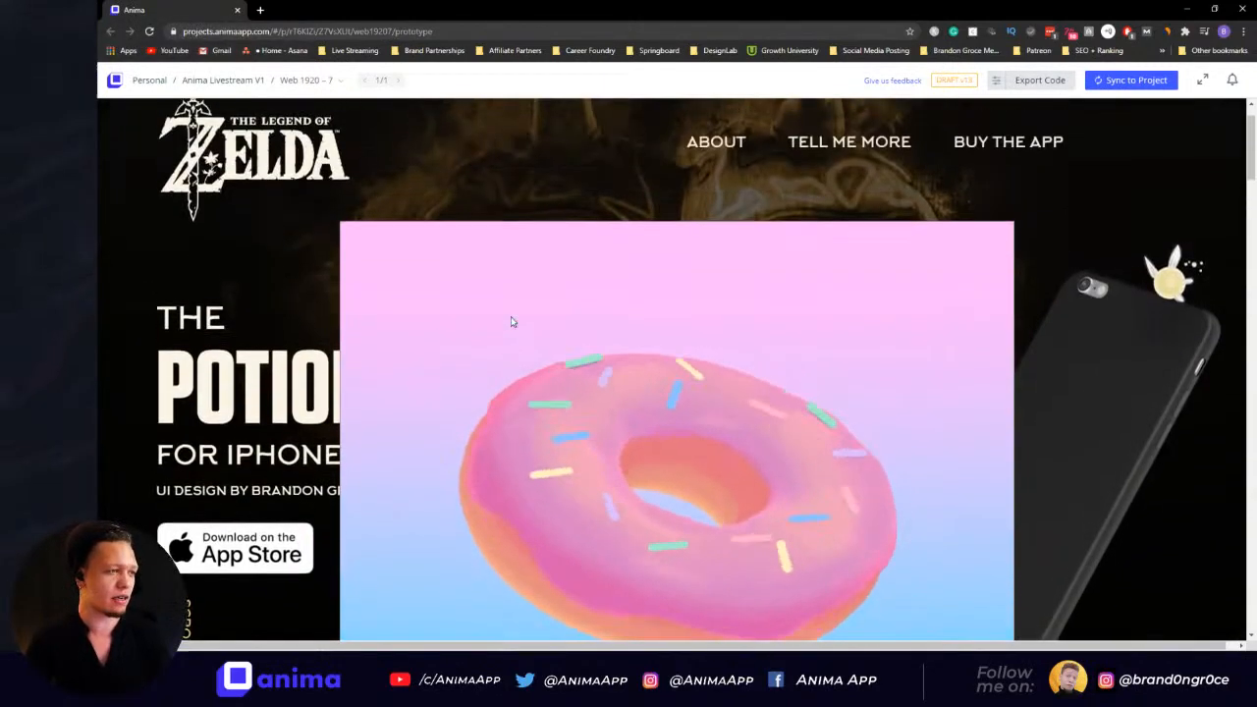
click(237, 9)
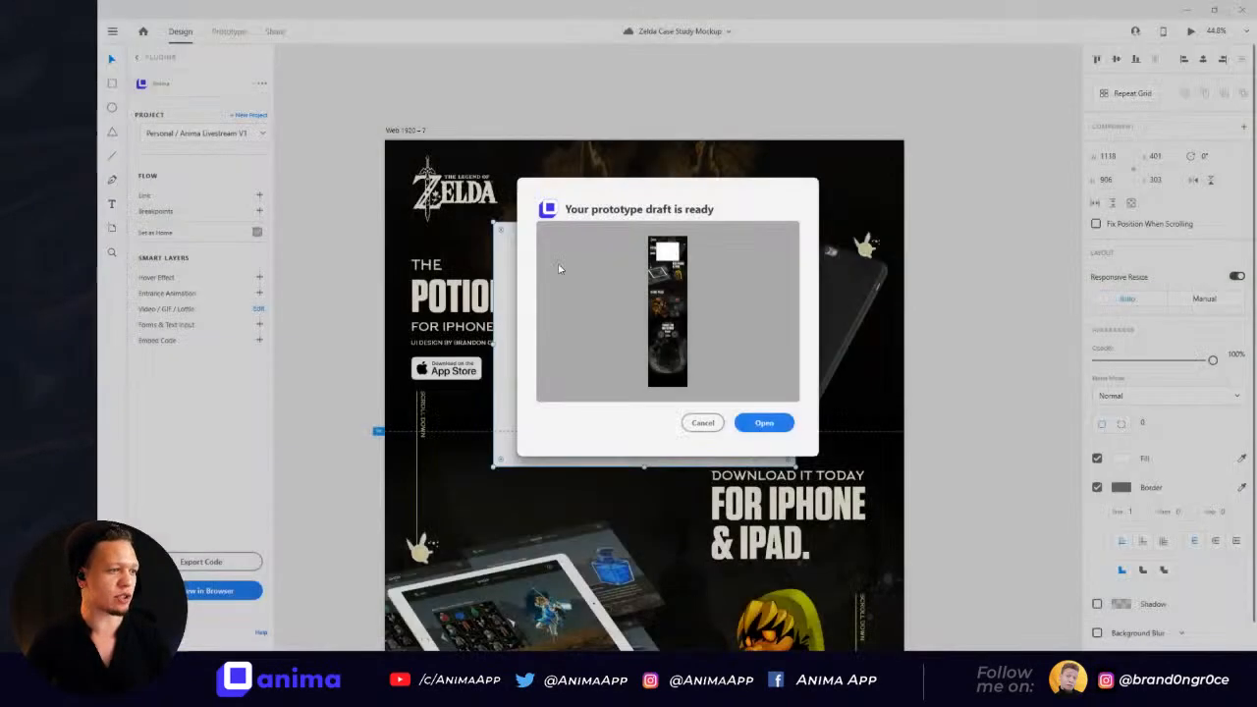
click(702, 422)
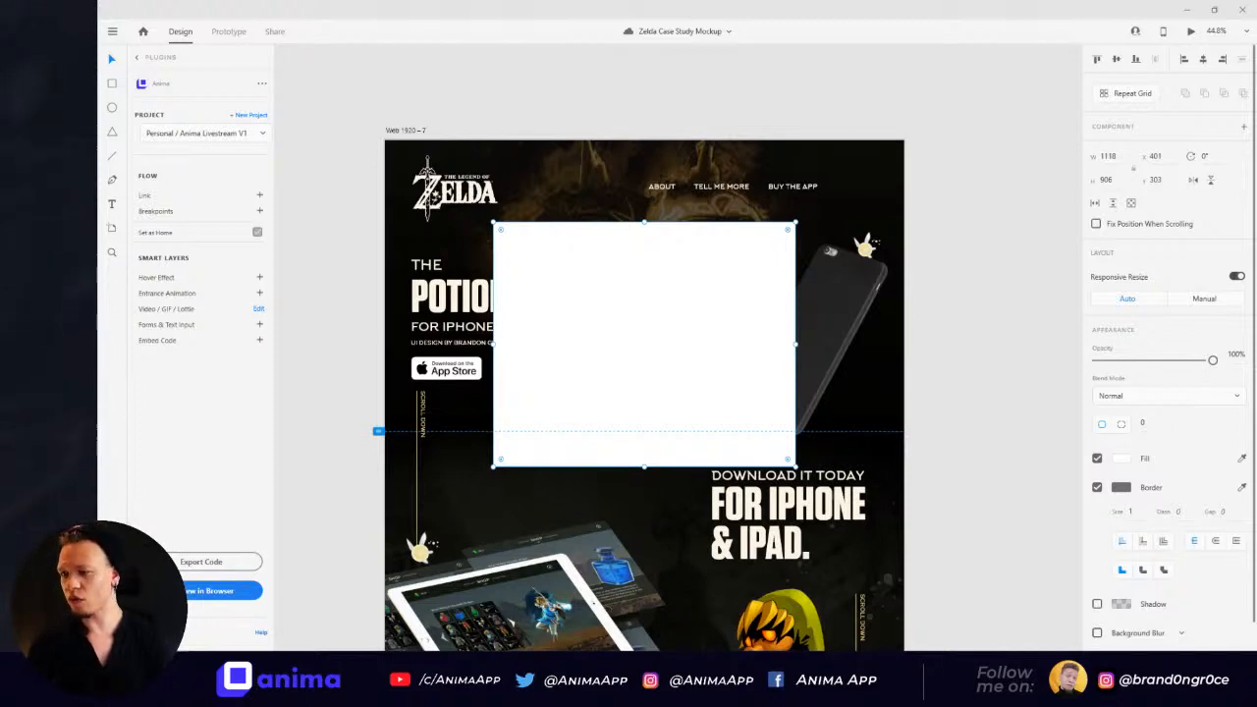
Step: Switch to the GIPHY browser window, copy the link of the first animated sticker on the NYE Stickers page, and return to Adobe XD
key(alt+Tab)
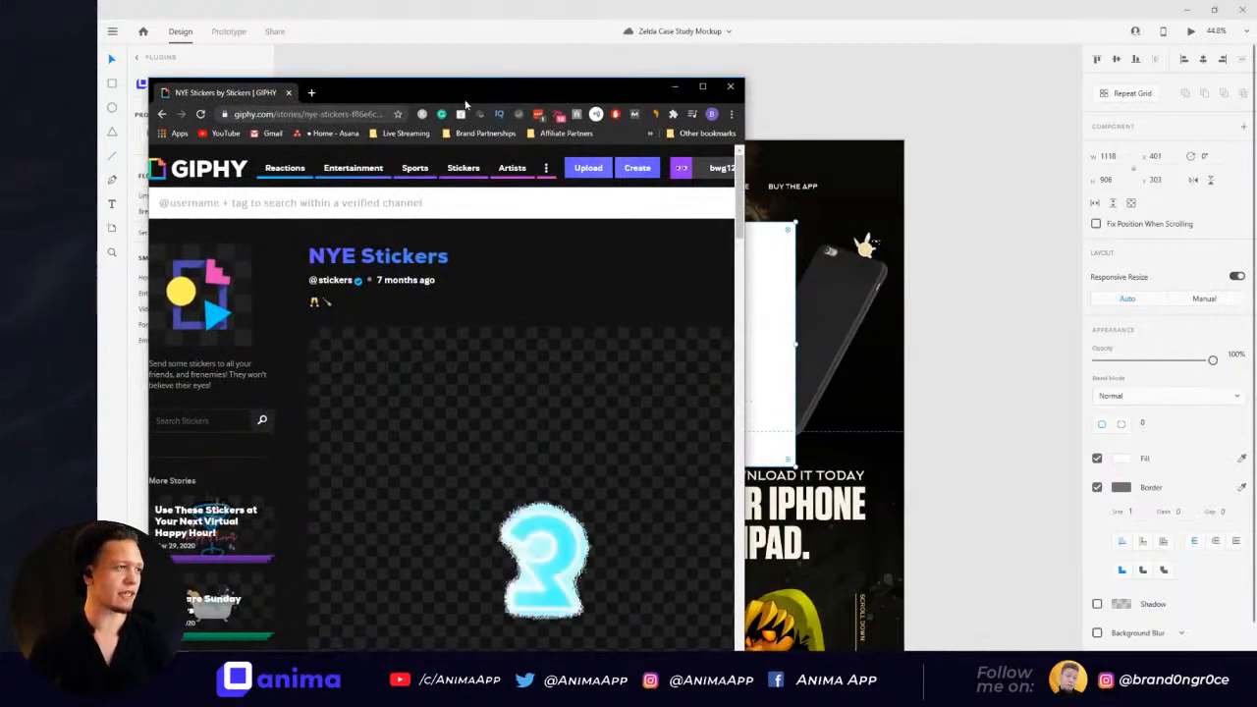
double_click(452, 98)
scroll(701, 432, down, 1)
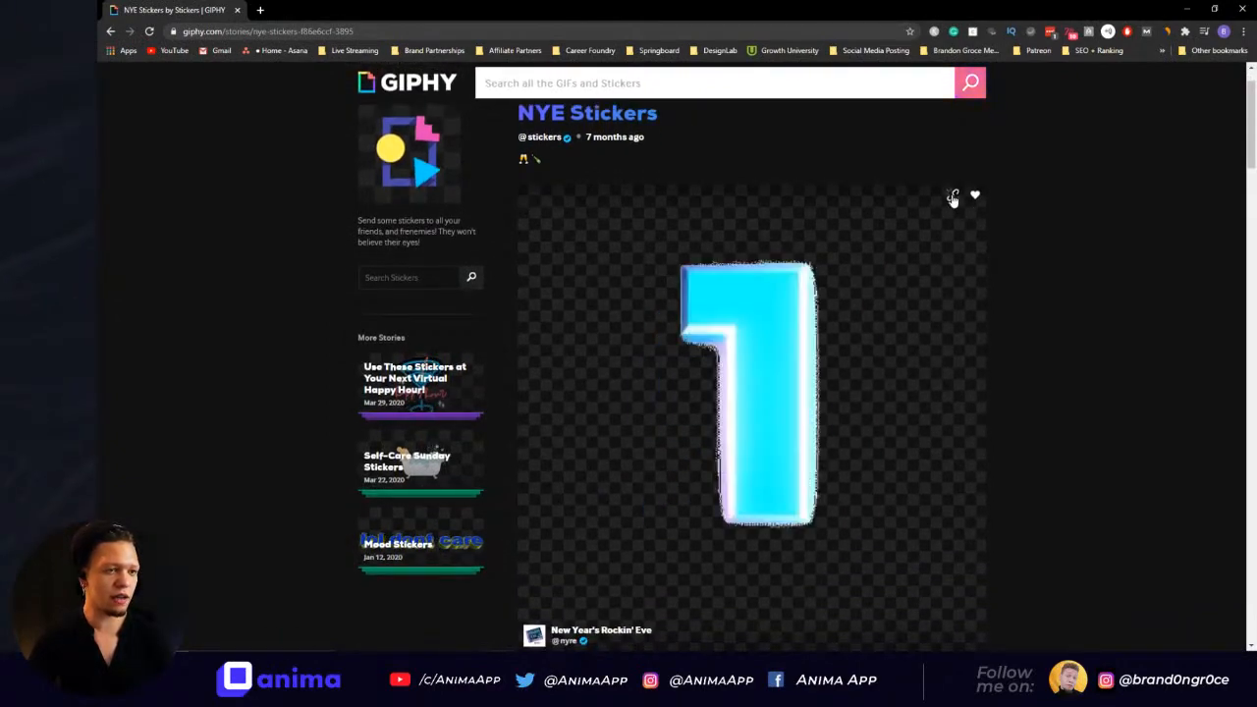
click(952, 195)
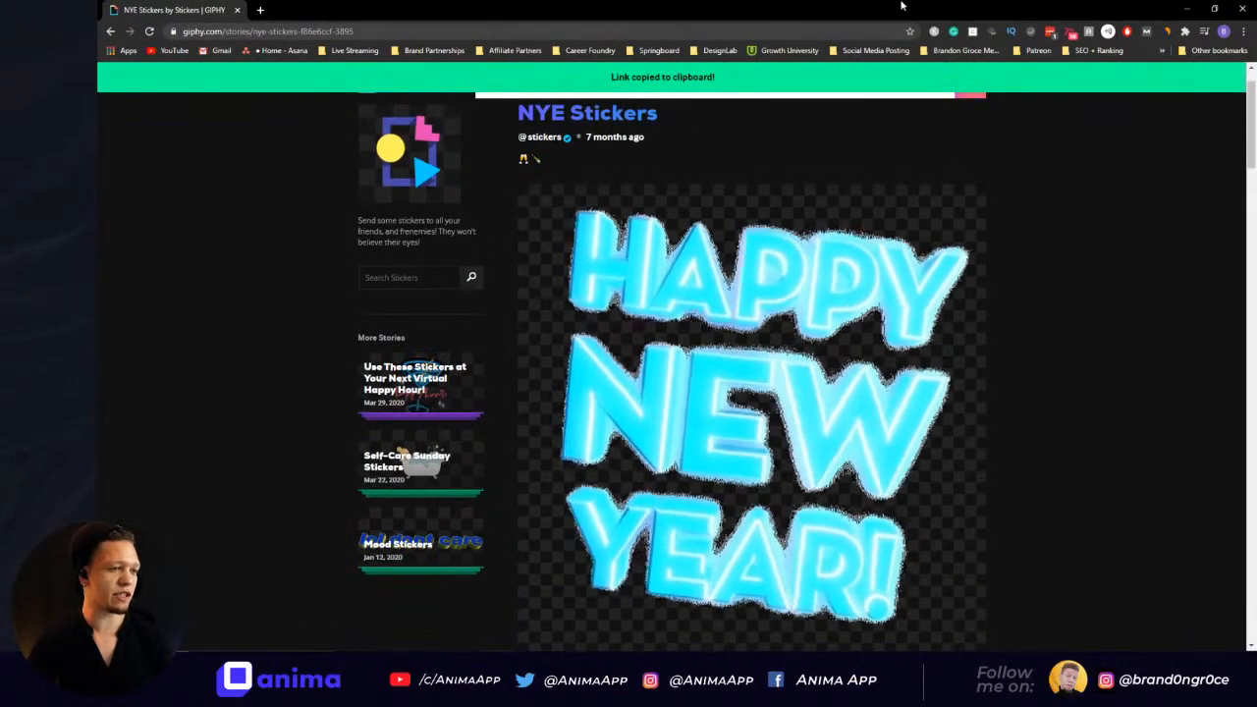
click(1189, 11)
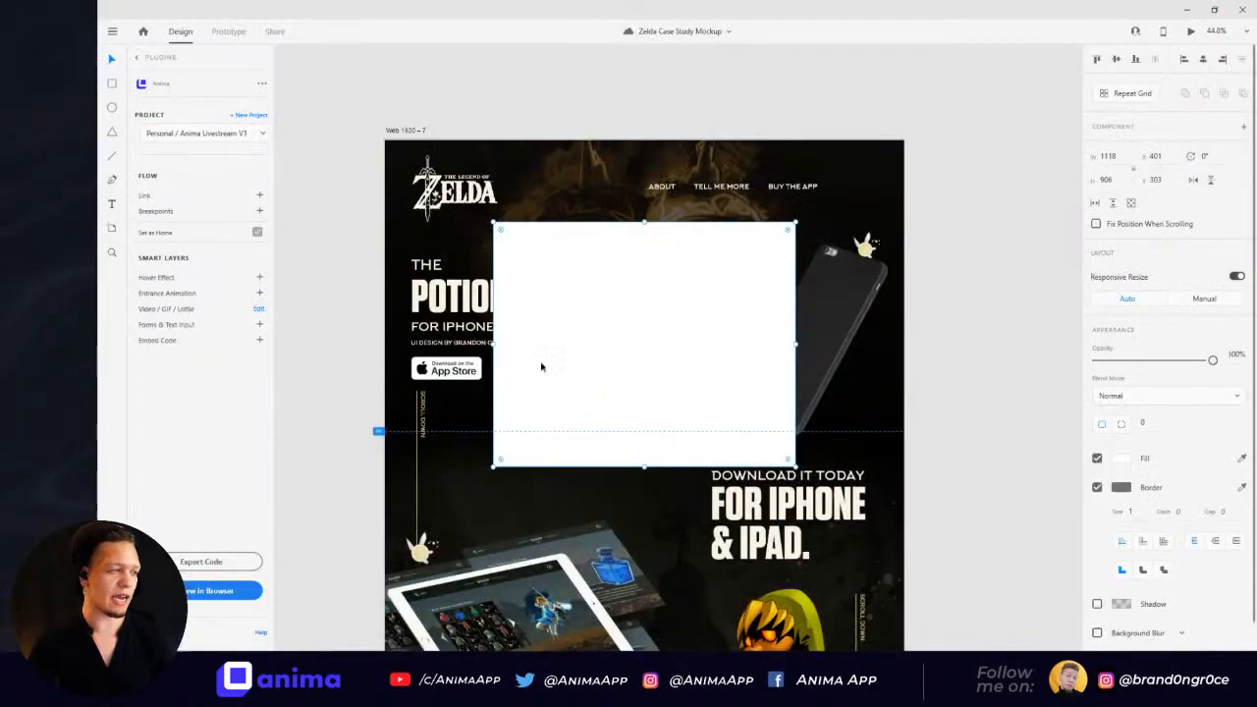
Step: Replace the rectangle's GIF URL with the copied New Year sticker link and save the layer settings
click(258, 309)
key(ctrl+v)
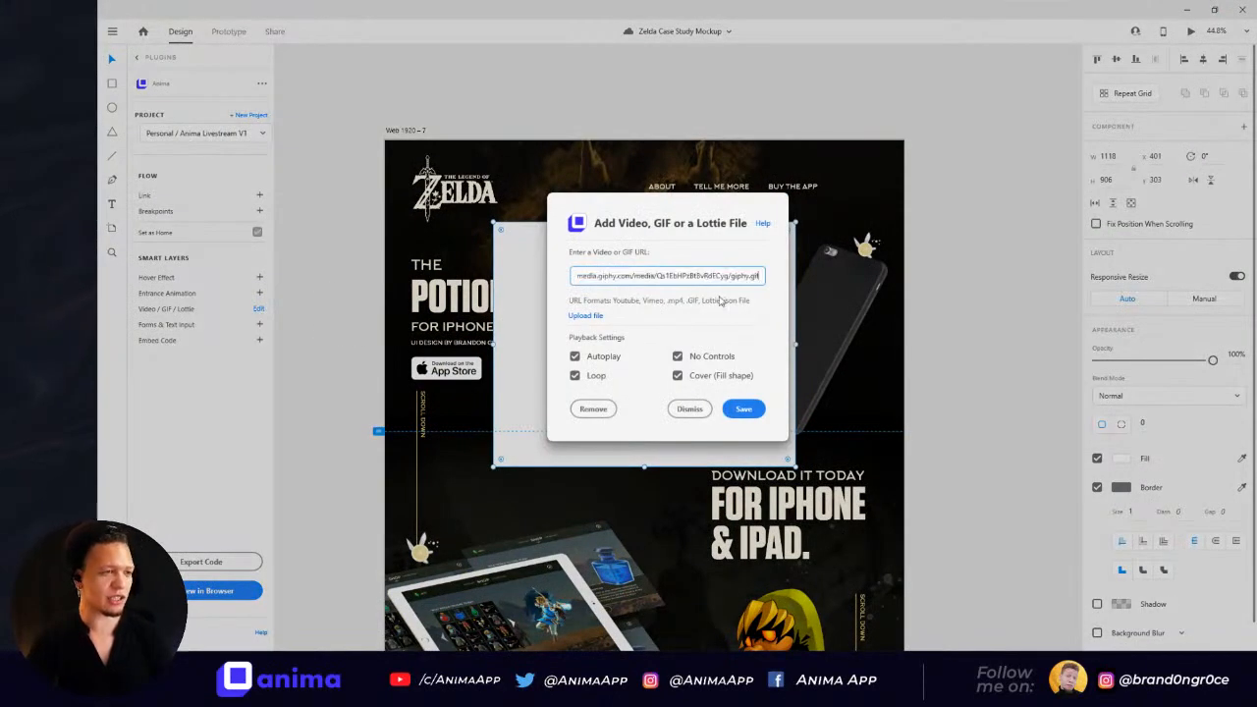
click(744, 410)
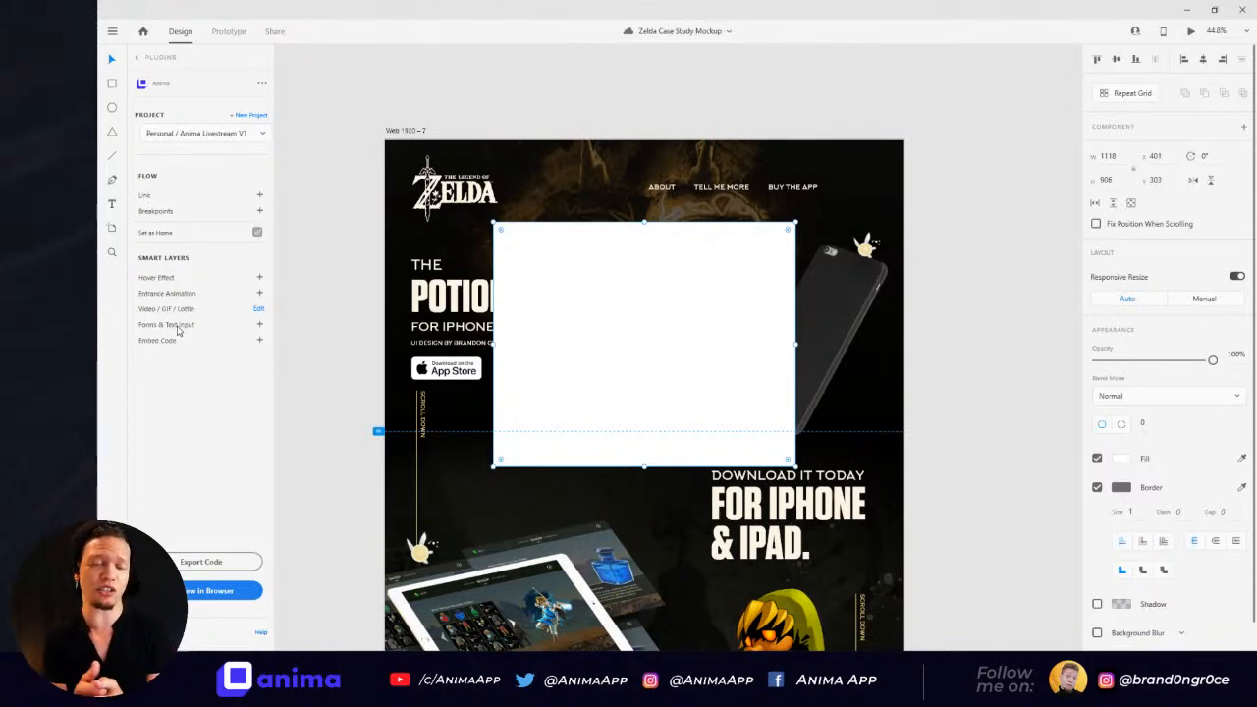
Step: Generate a new page draft and preview it in the browser to check the animated sticker over the header section
key(alt+Tab)
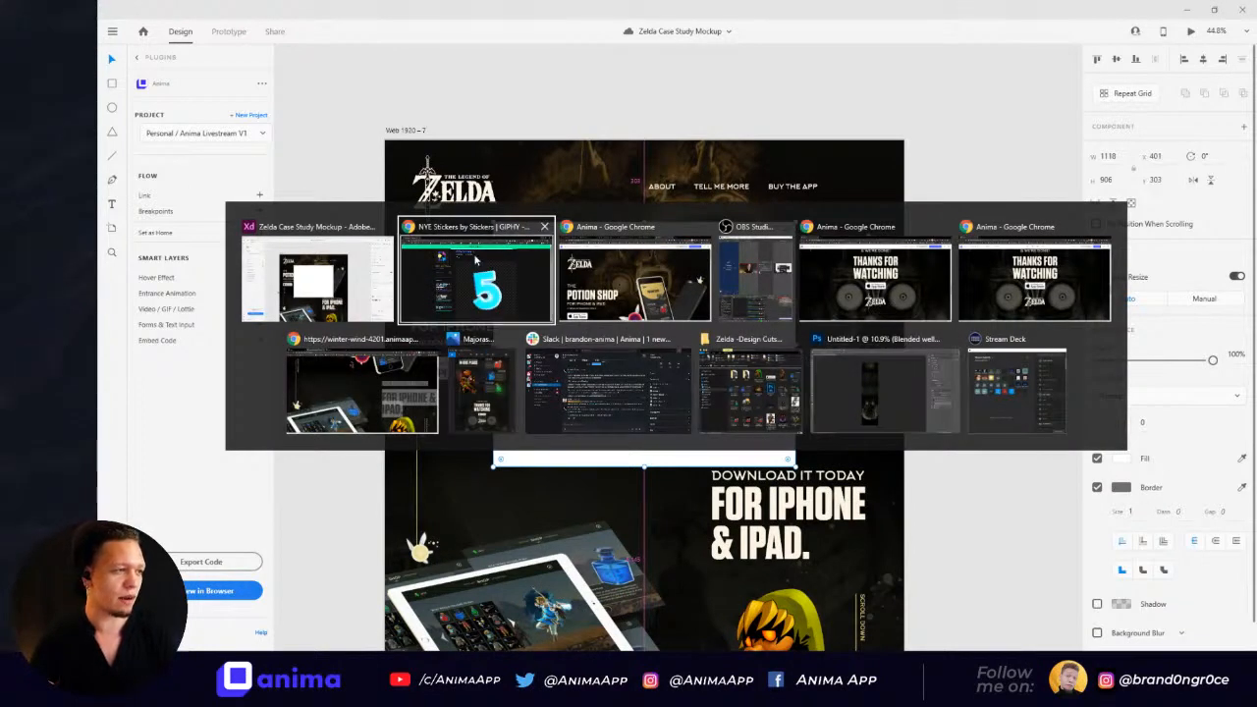
click(343, 266)
click(222, 591)
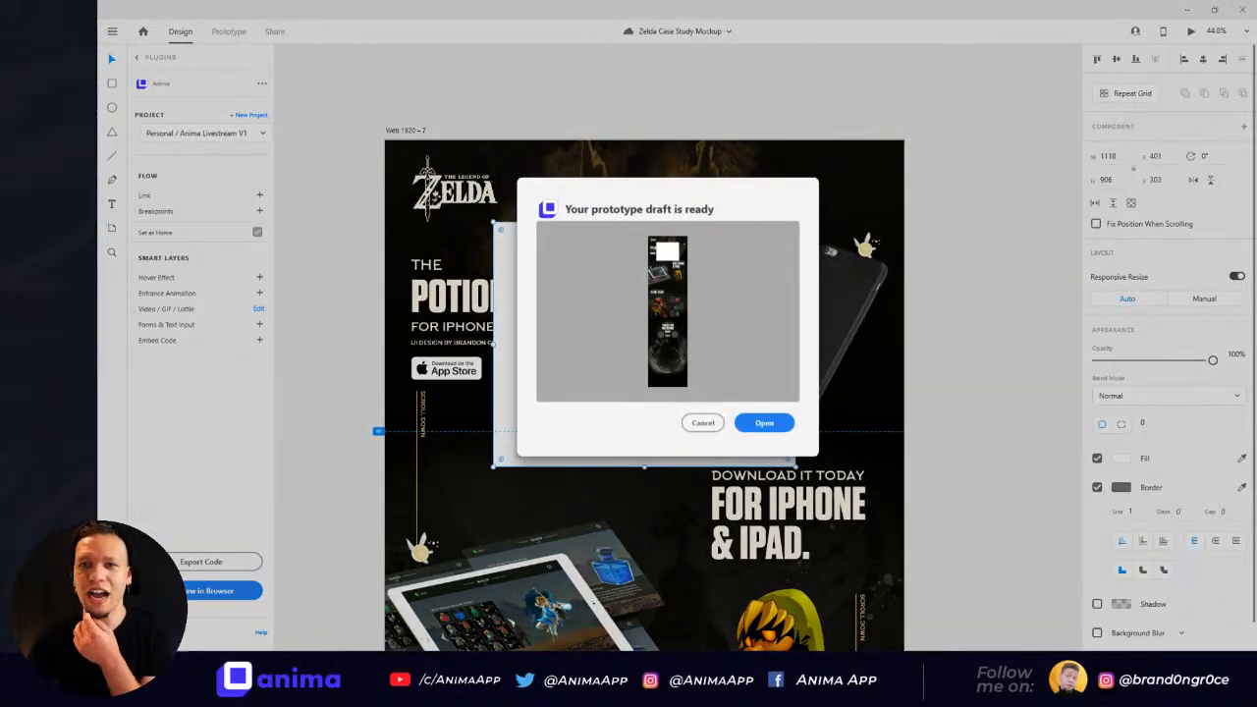
mouse_move(1256, 118)
mouse_down()
mouse_move(1132, 121)
mouse_move(1256, 112)
mouse_up()
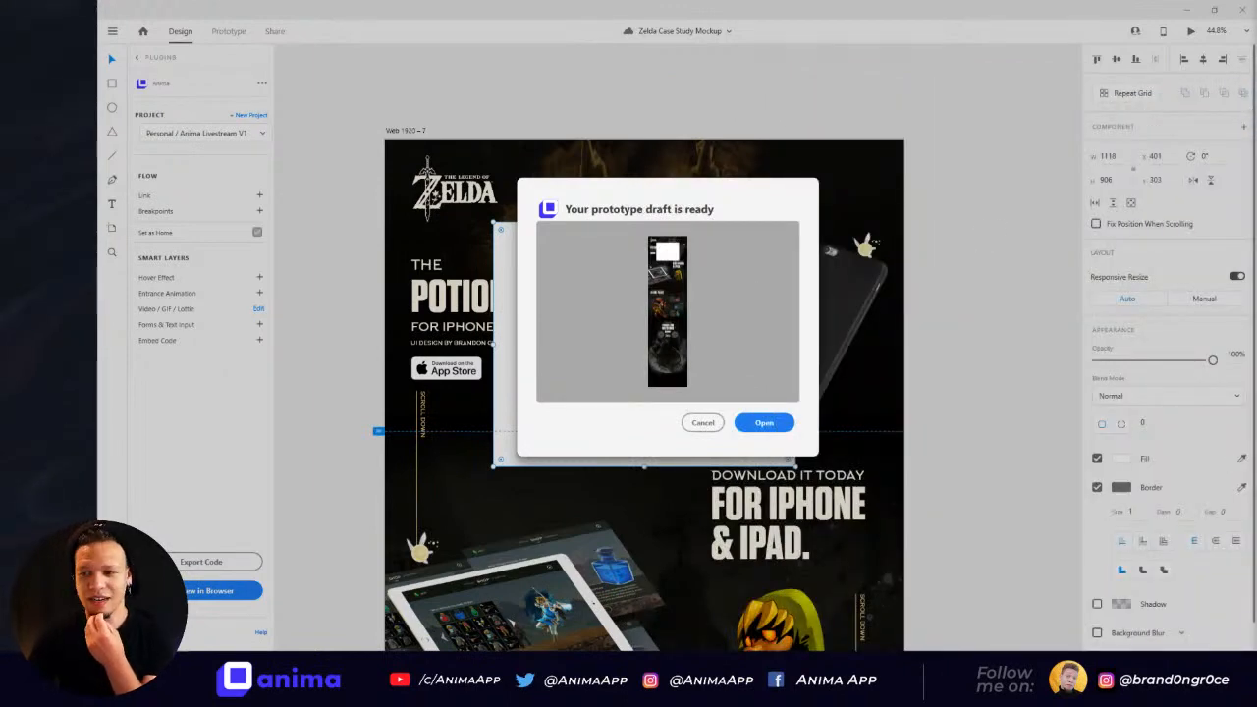
click(775, 430)
drag(1256, 20, 629, 4)
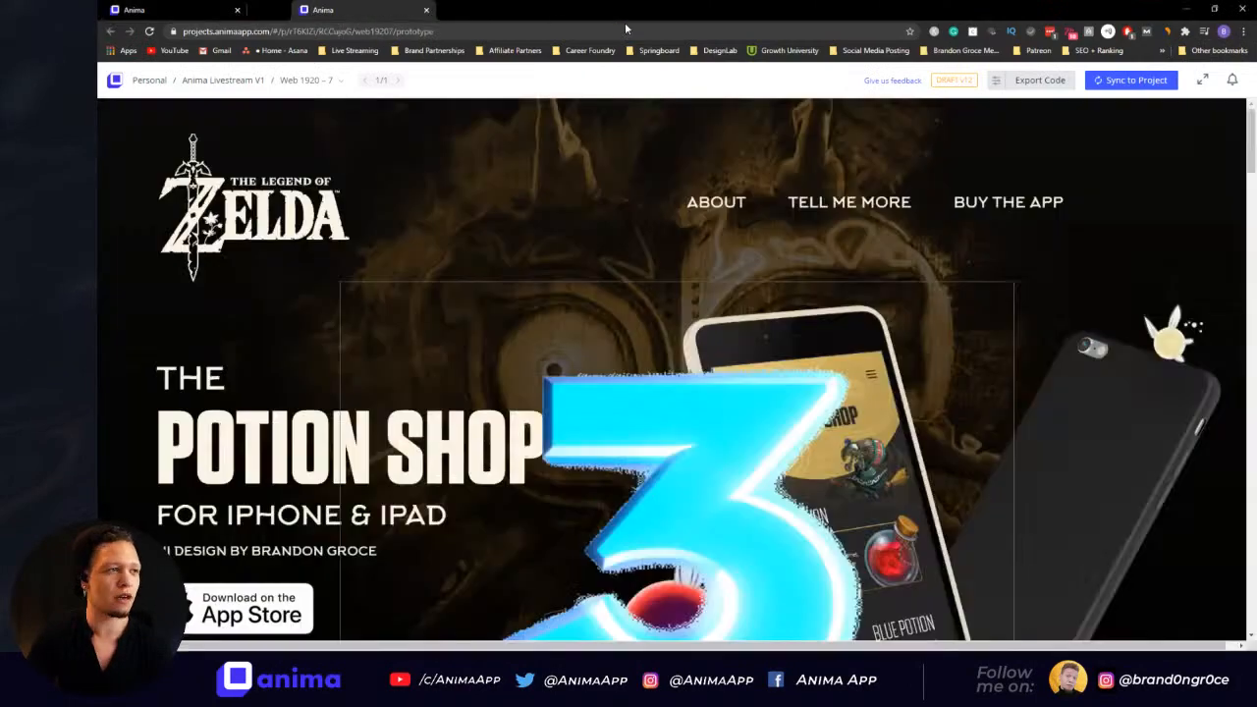
scroll(732, 211, down, 3)
scroll(422, 285, up, 3)
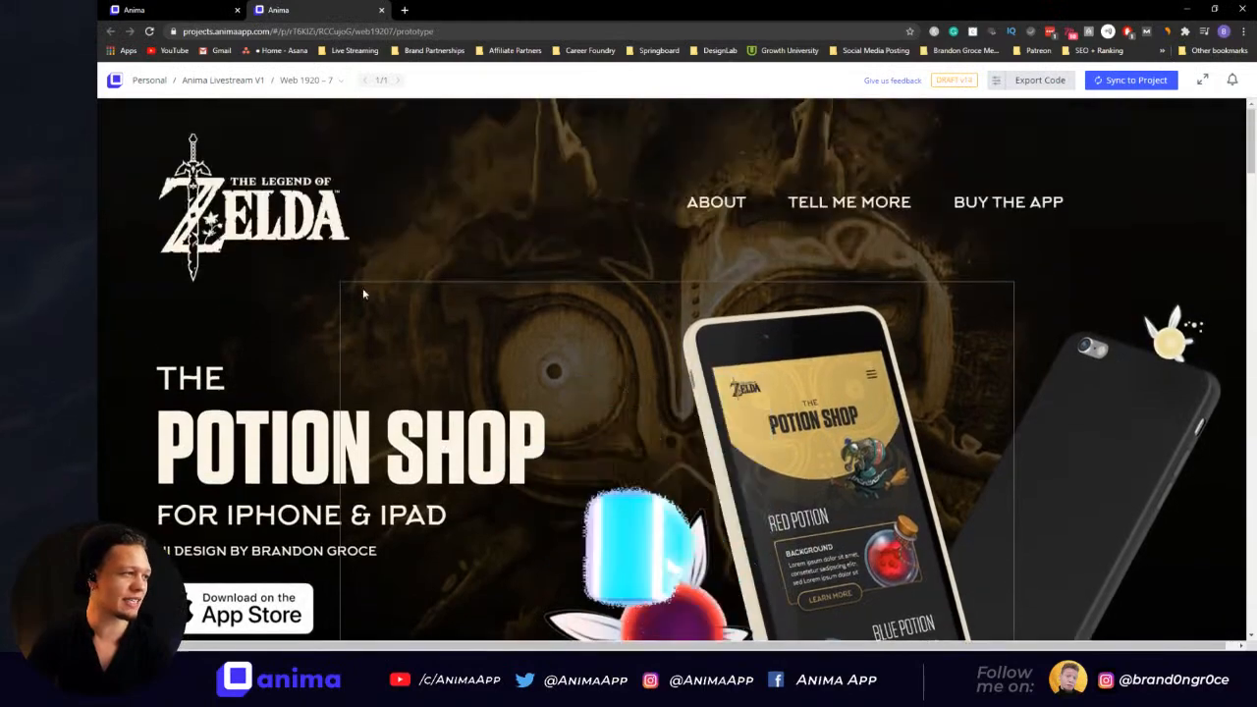
scroll(1012, 315, down, 3)
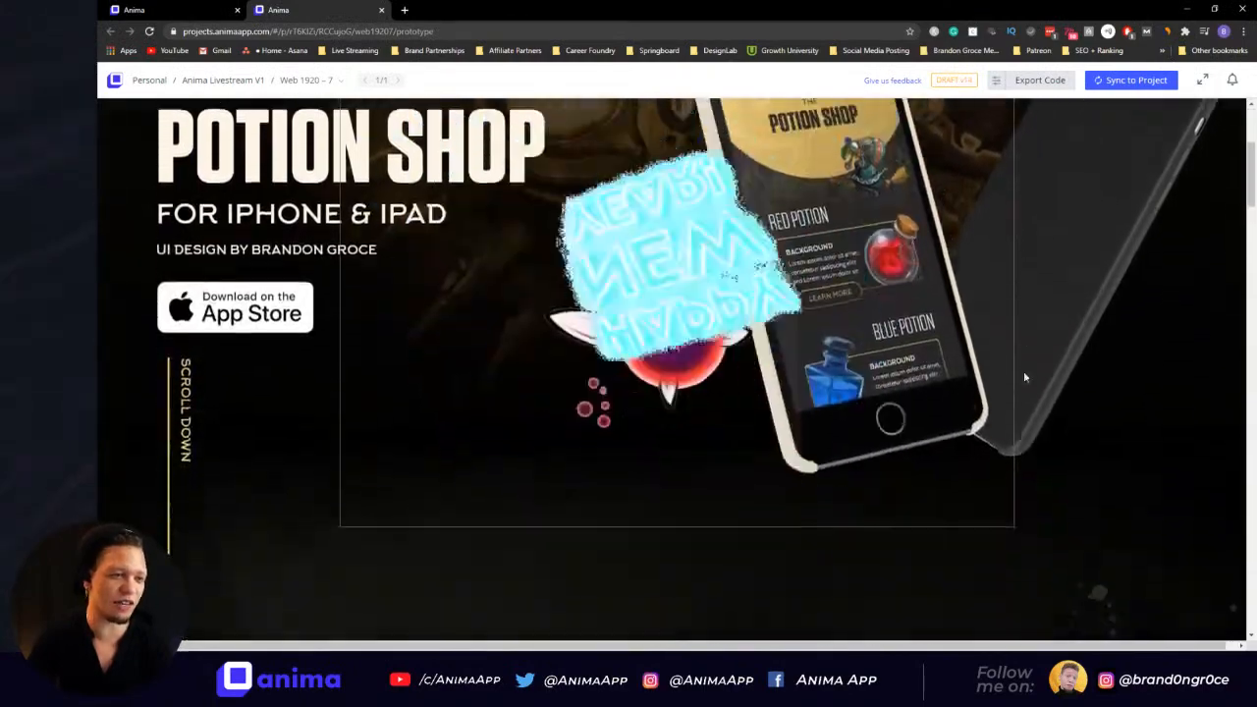
scroll(345, 441, up, 3)
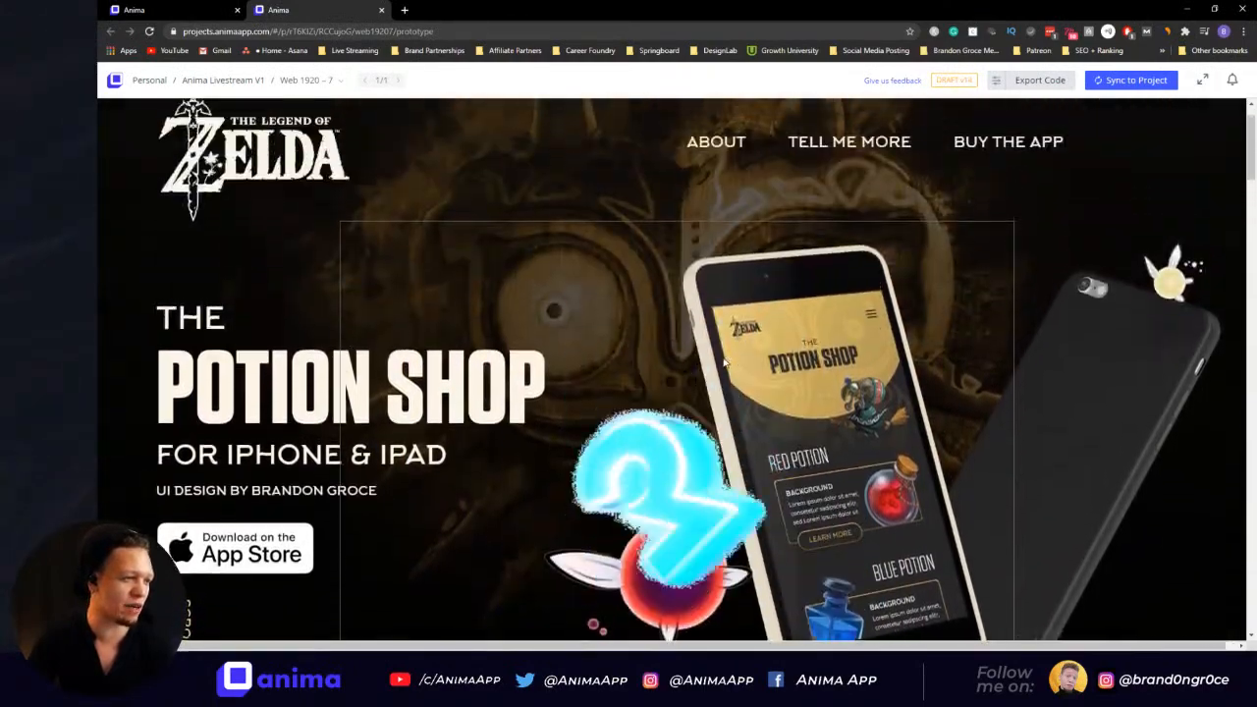
scroll(725, 359, down, 1)
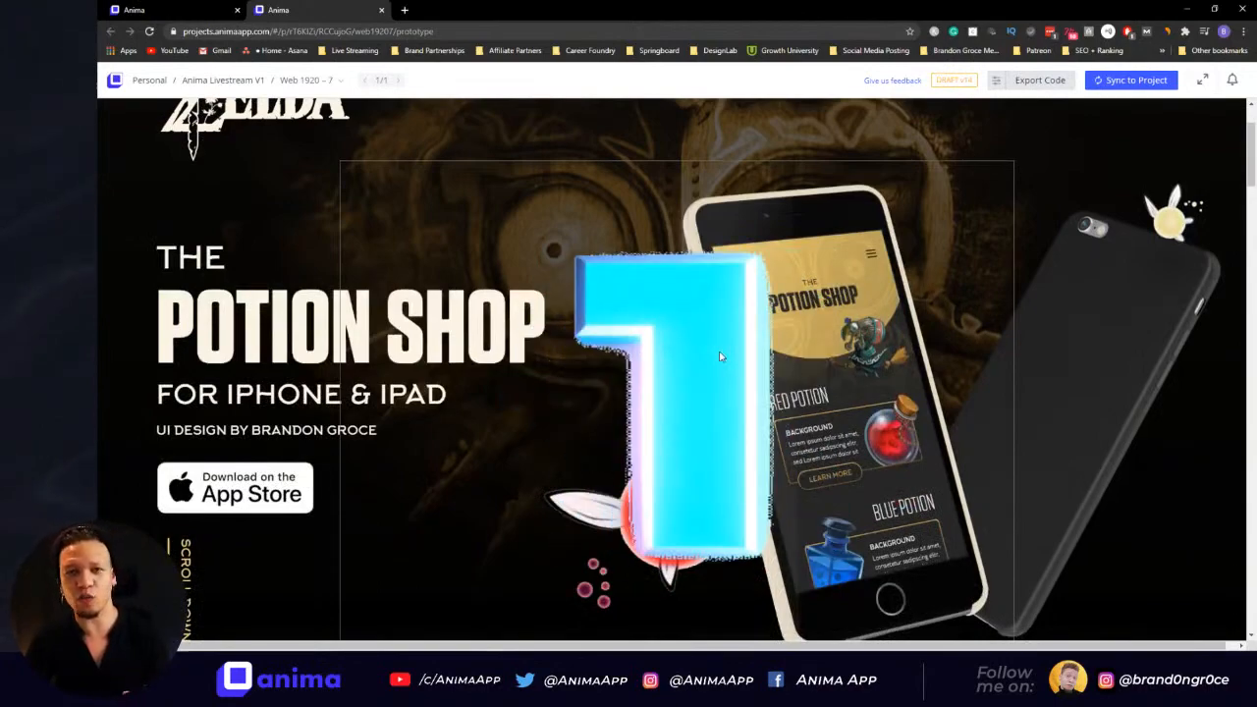